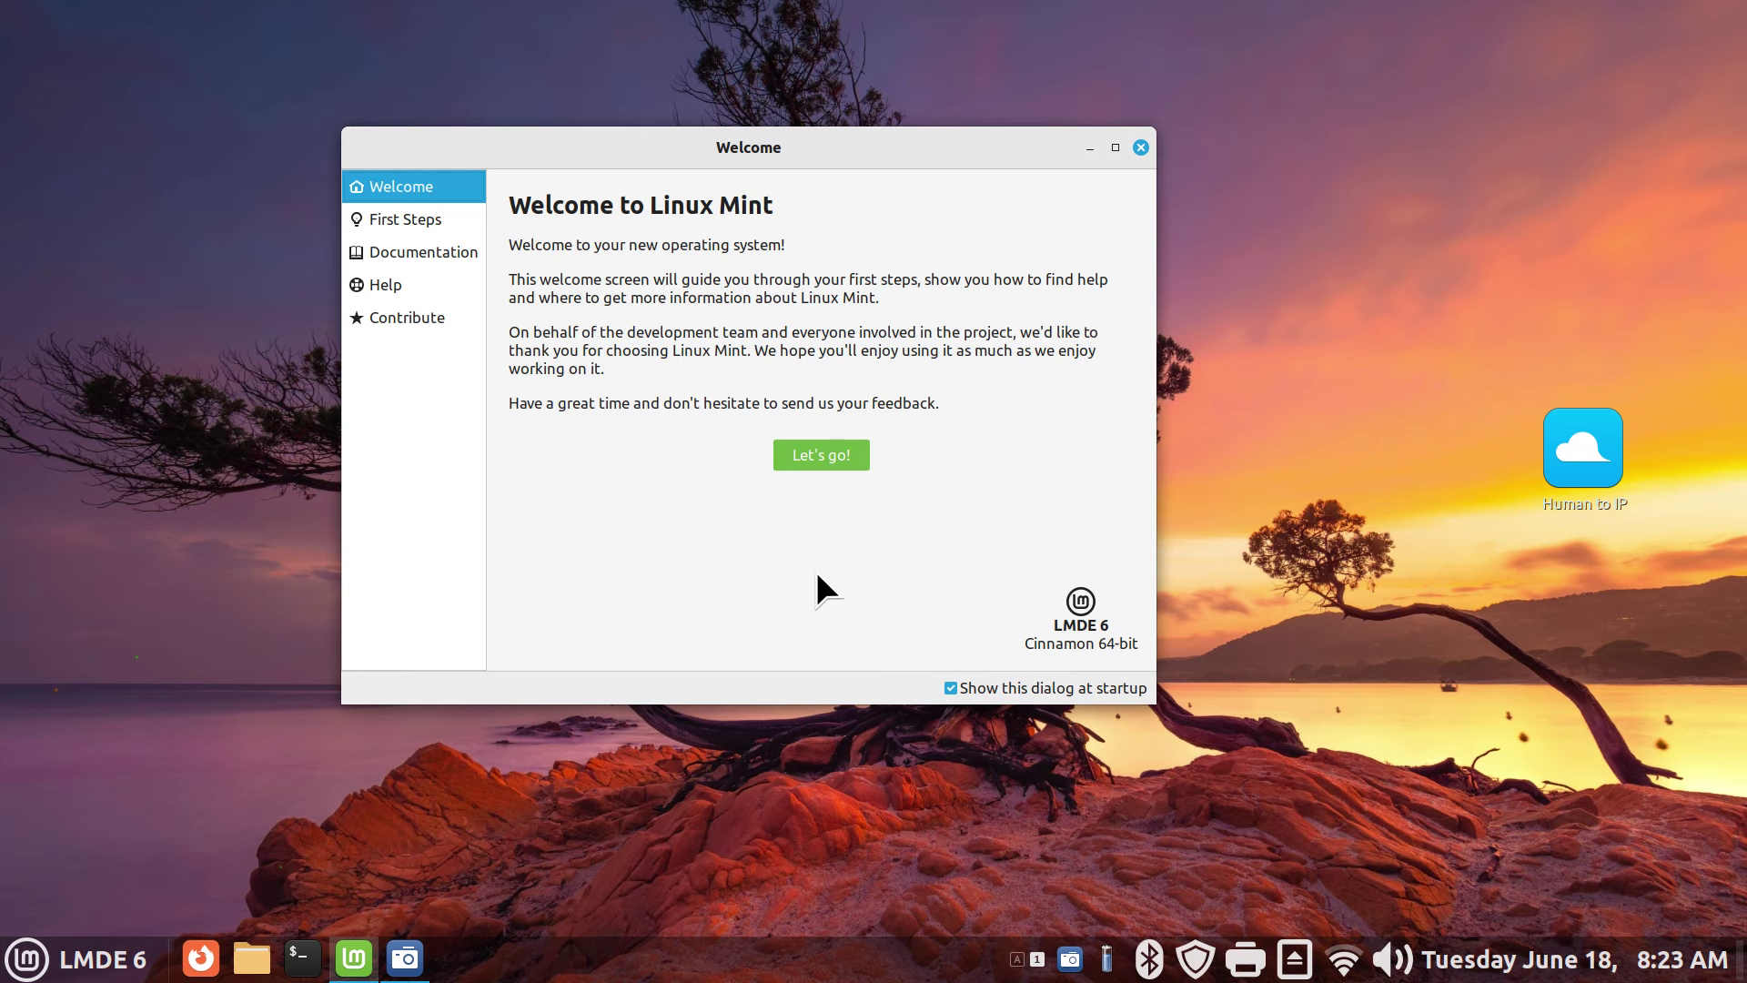
Close the Welcome window, open the DNS text file from the Documents folder, and enlarge its text
left_click(1139, 148)
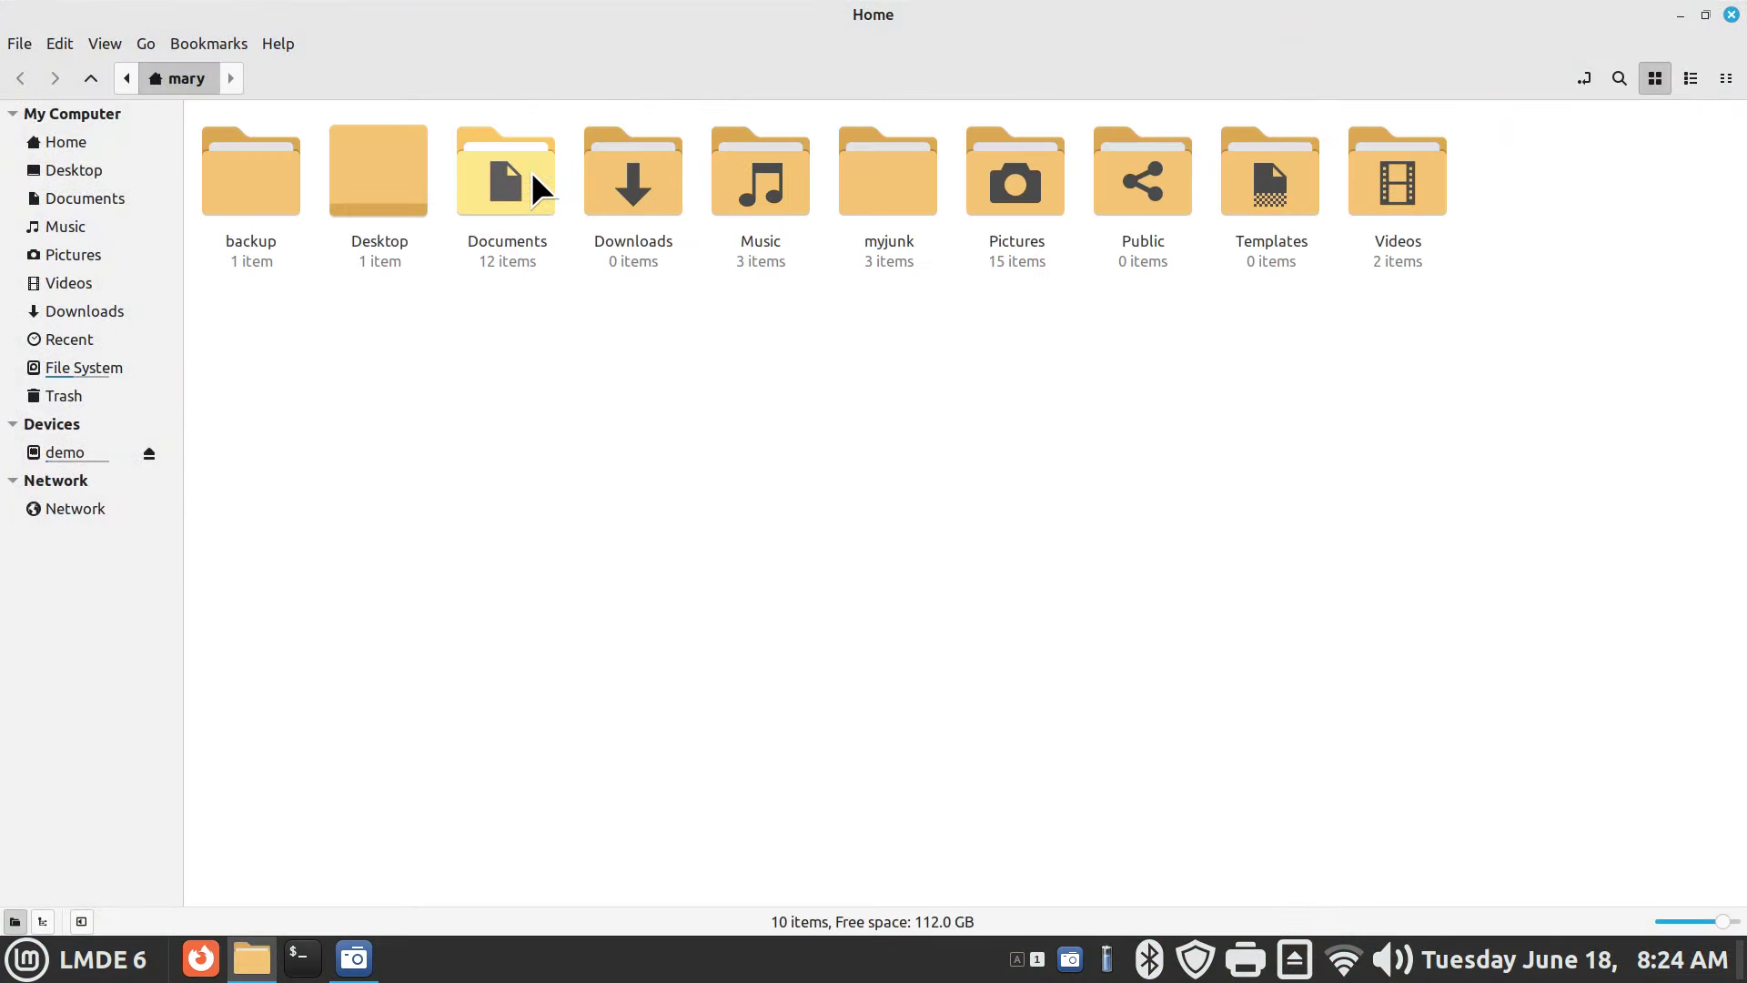
double_click(517, 173)
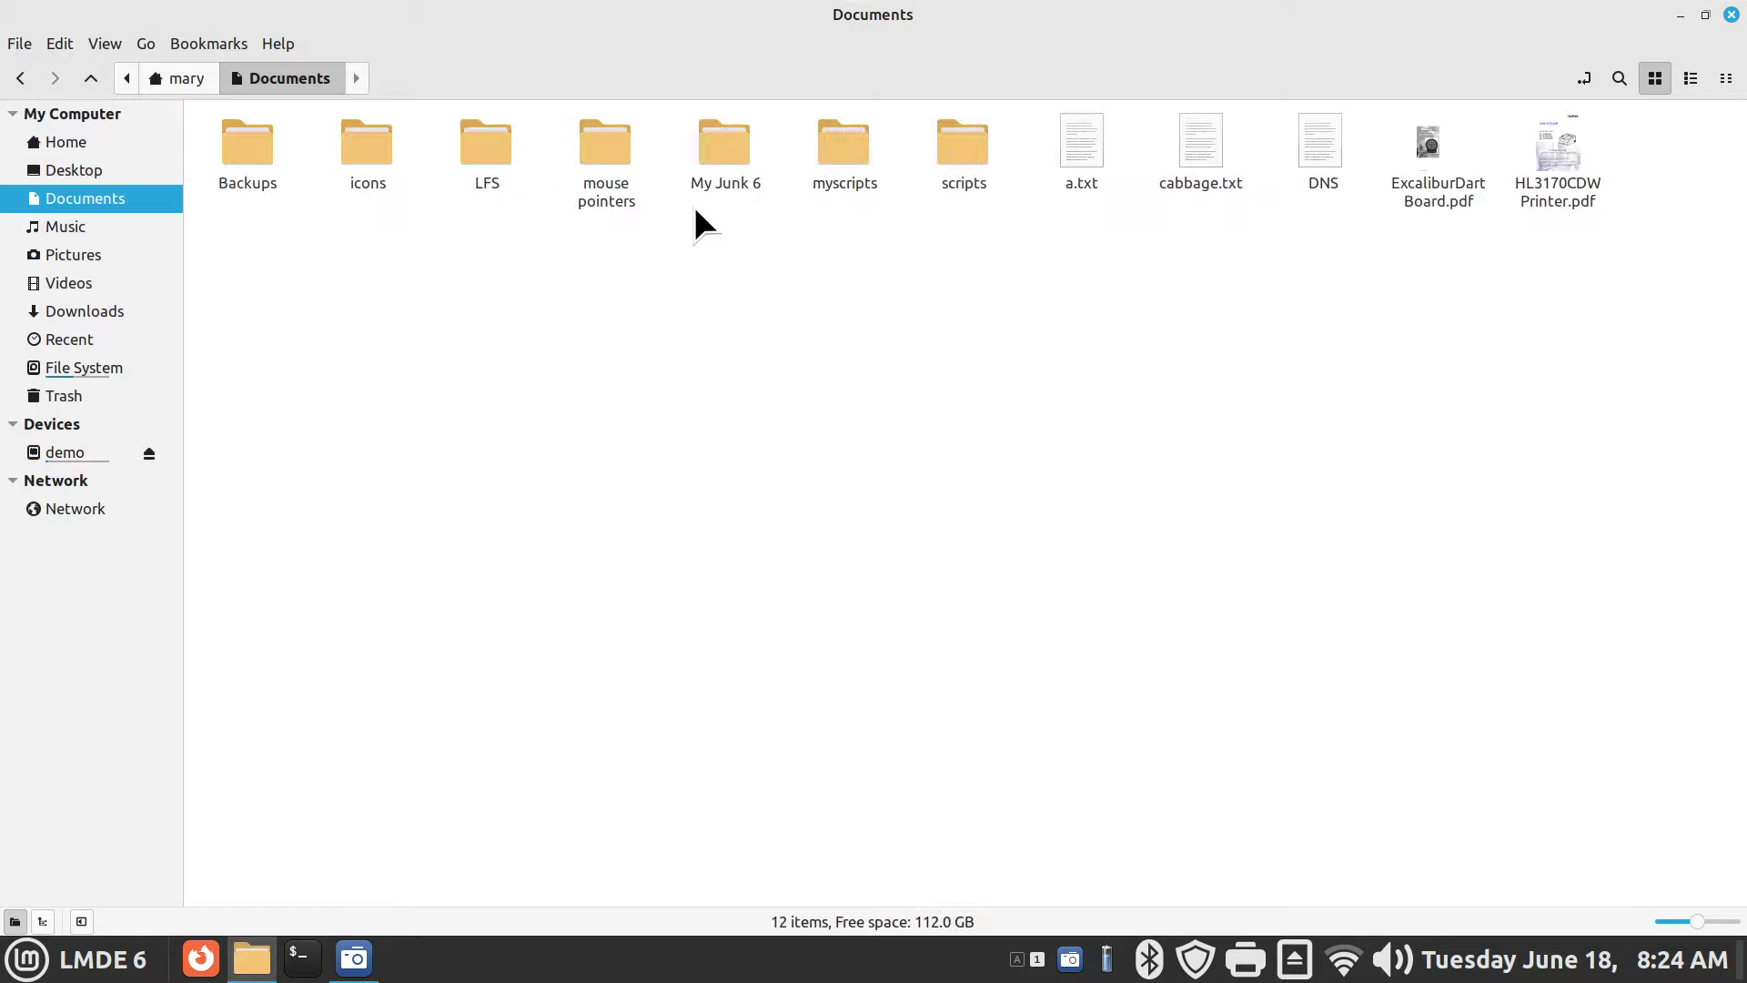
double_click(1325, 146)
left_click_drag(665, 50, 943, 50)
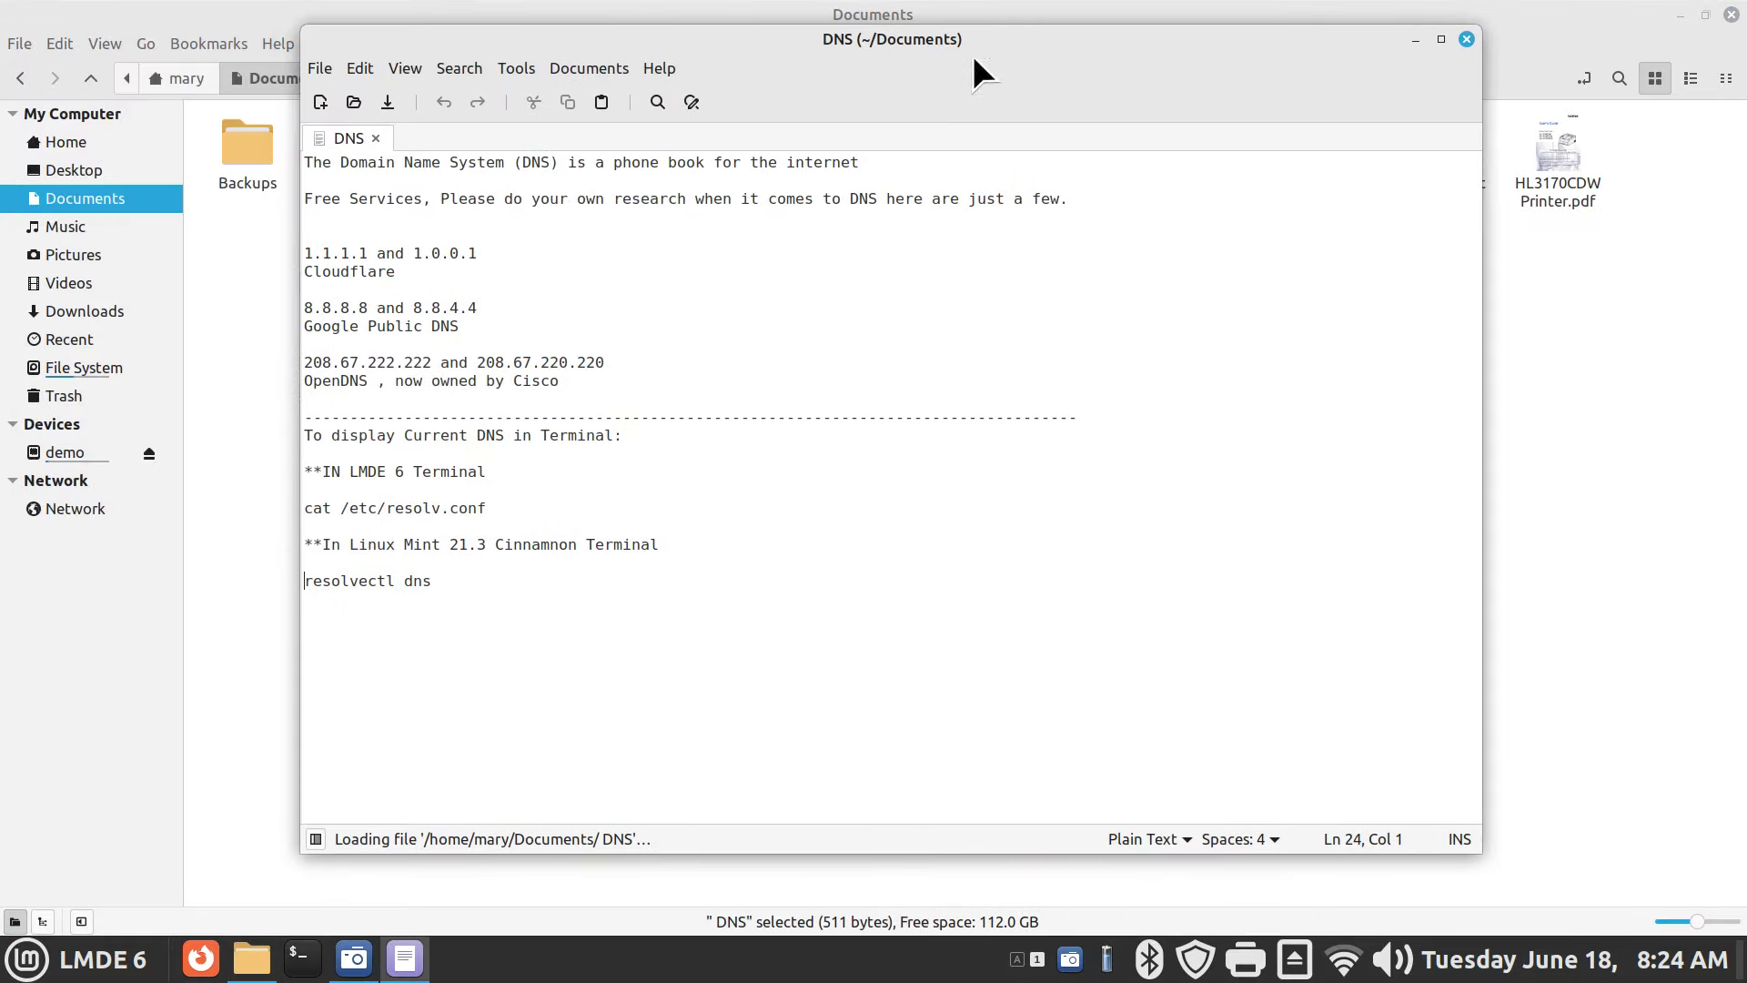
left_click(1731, 14)
left_click_drag(1126, 43, 1075, 52)
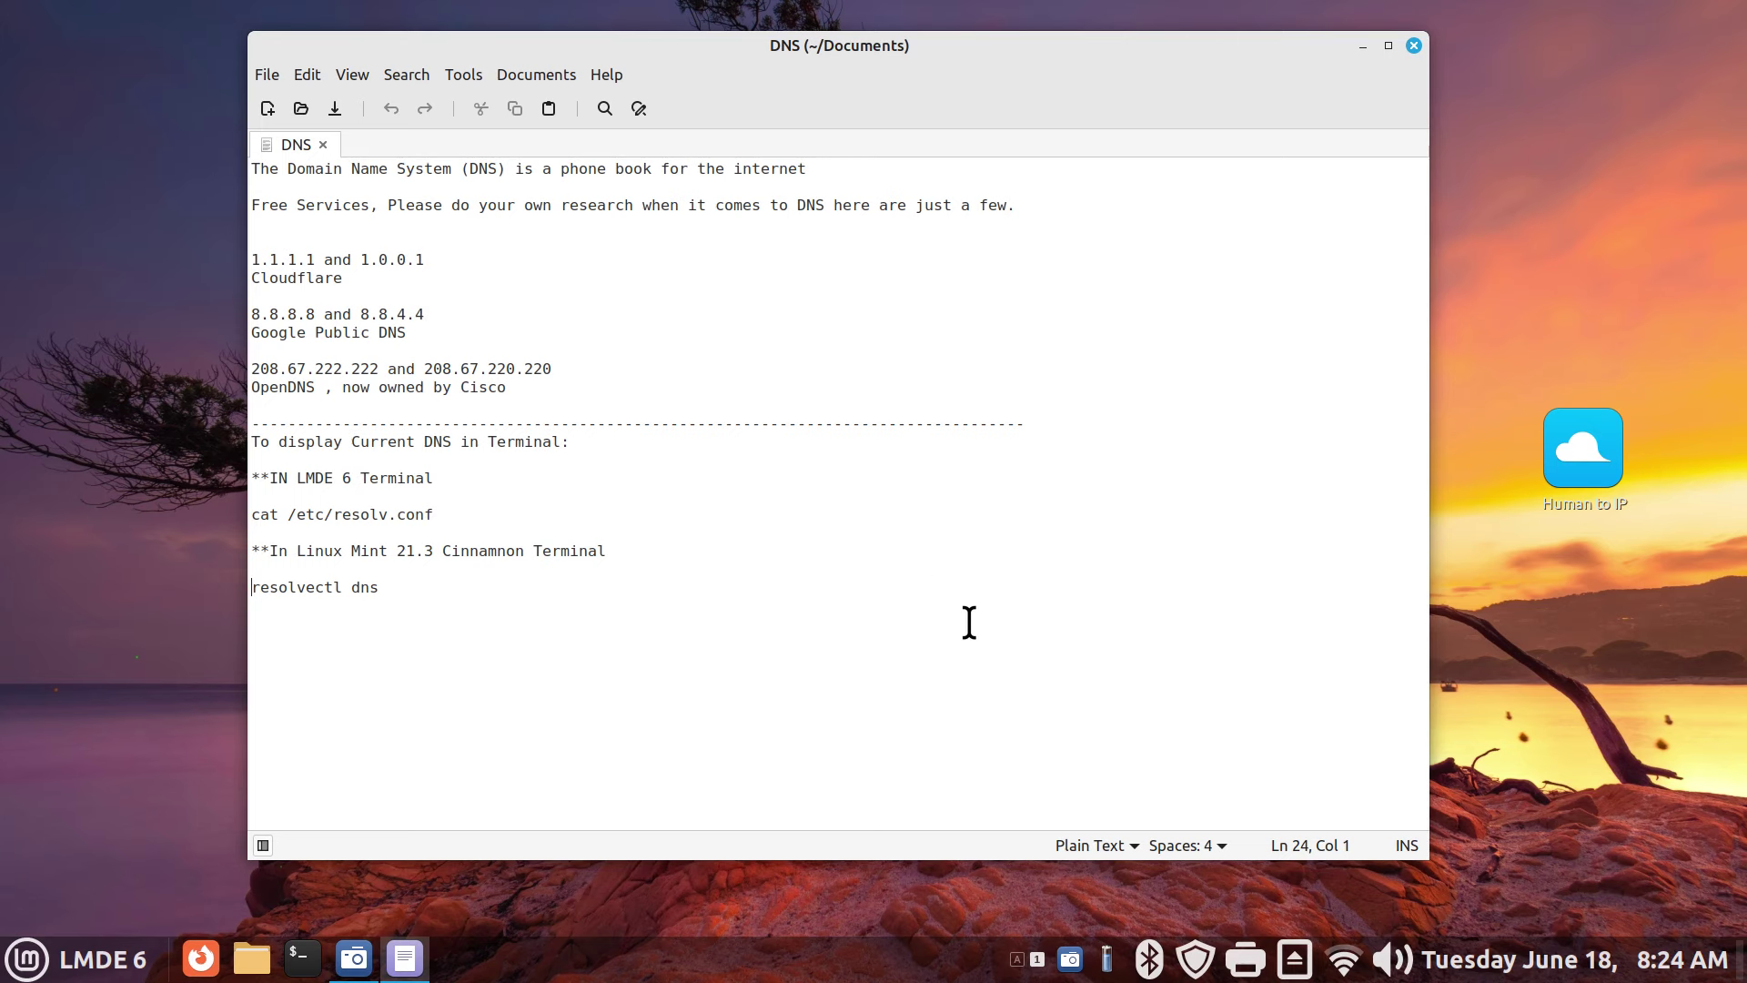
key("ctrl+plus")
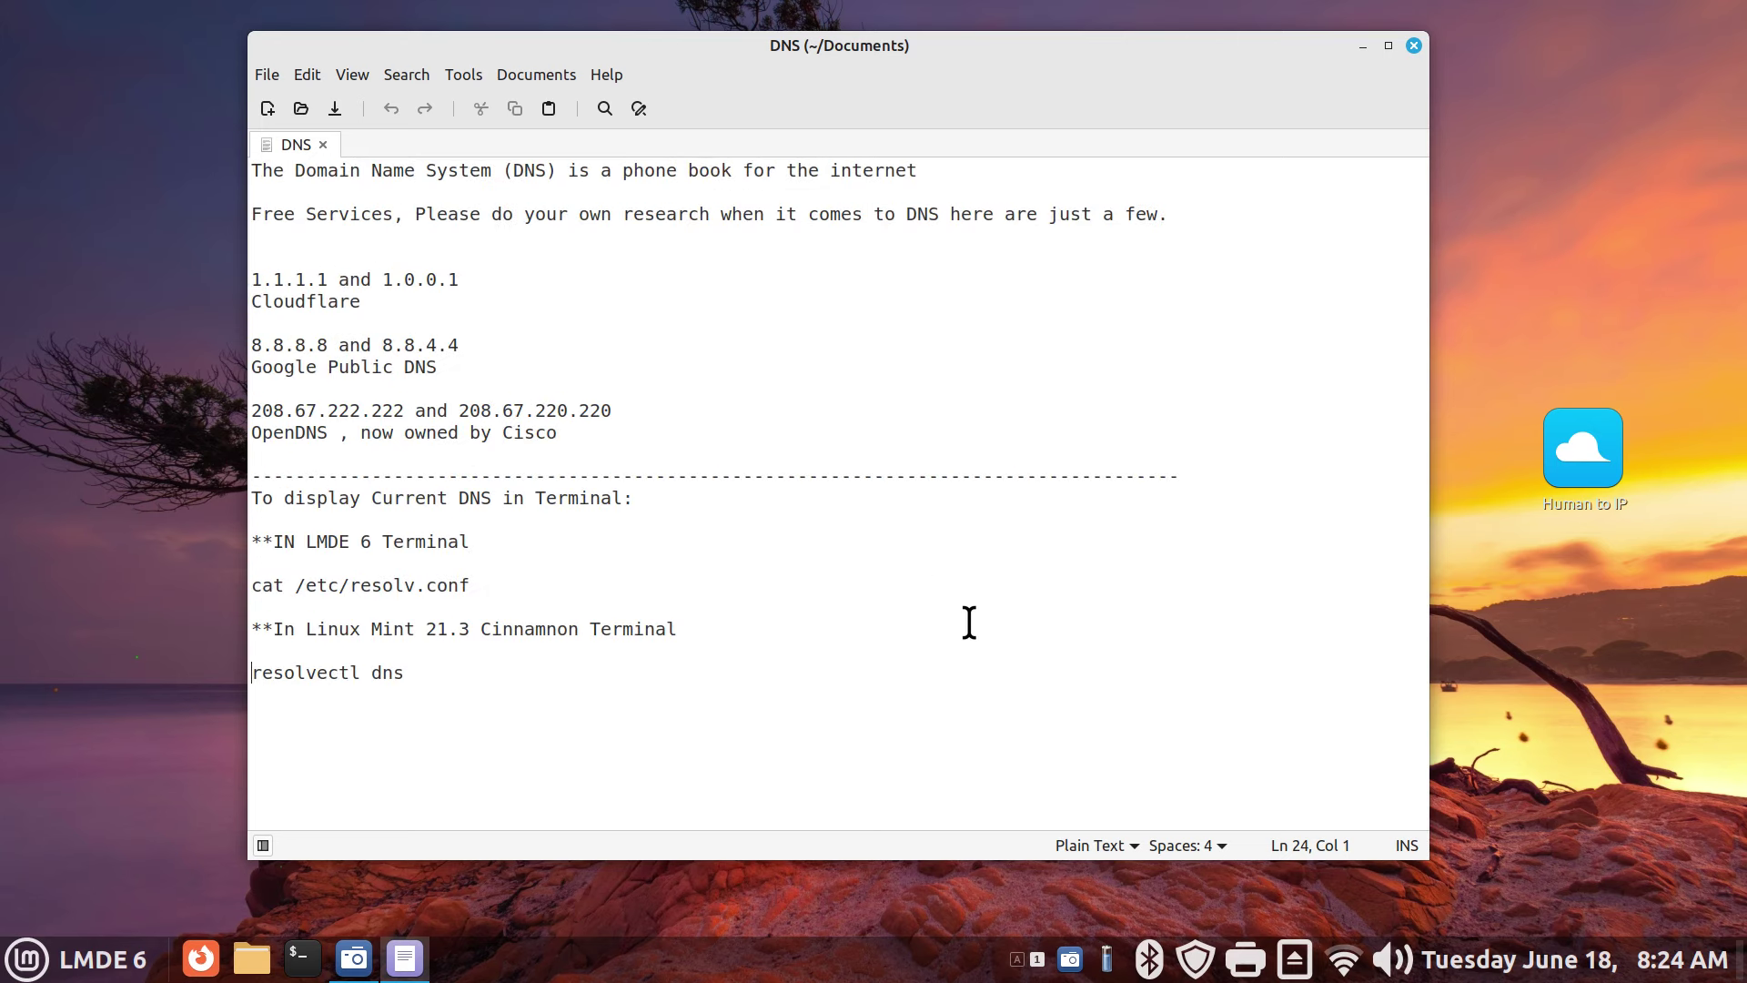
Review the notes on displaying the current DNS in the LMDE 6 and Linux Mint 21.3 terminals
triple_click(252, 500)
left_click_drag(616, 511, 675, 495)
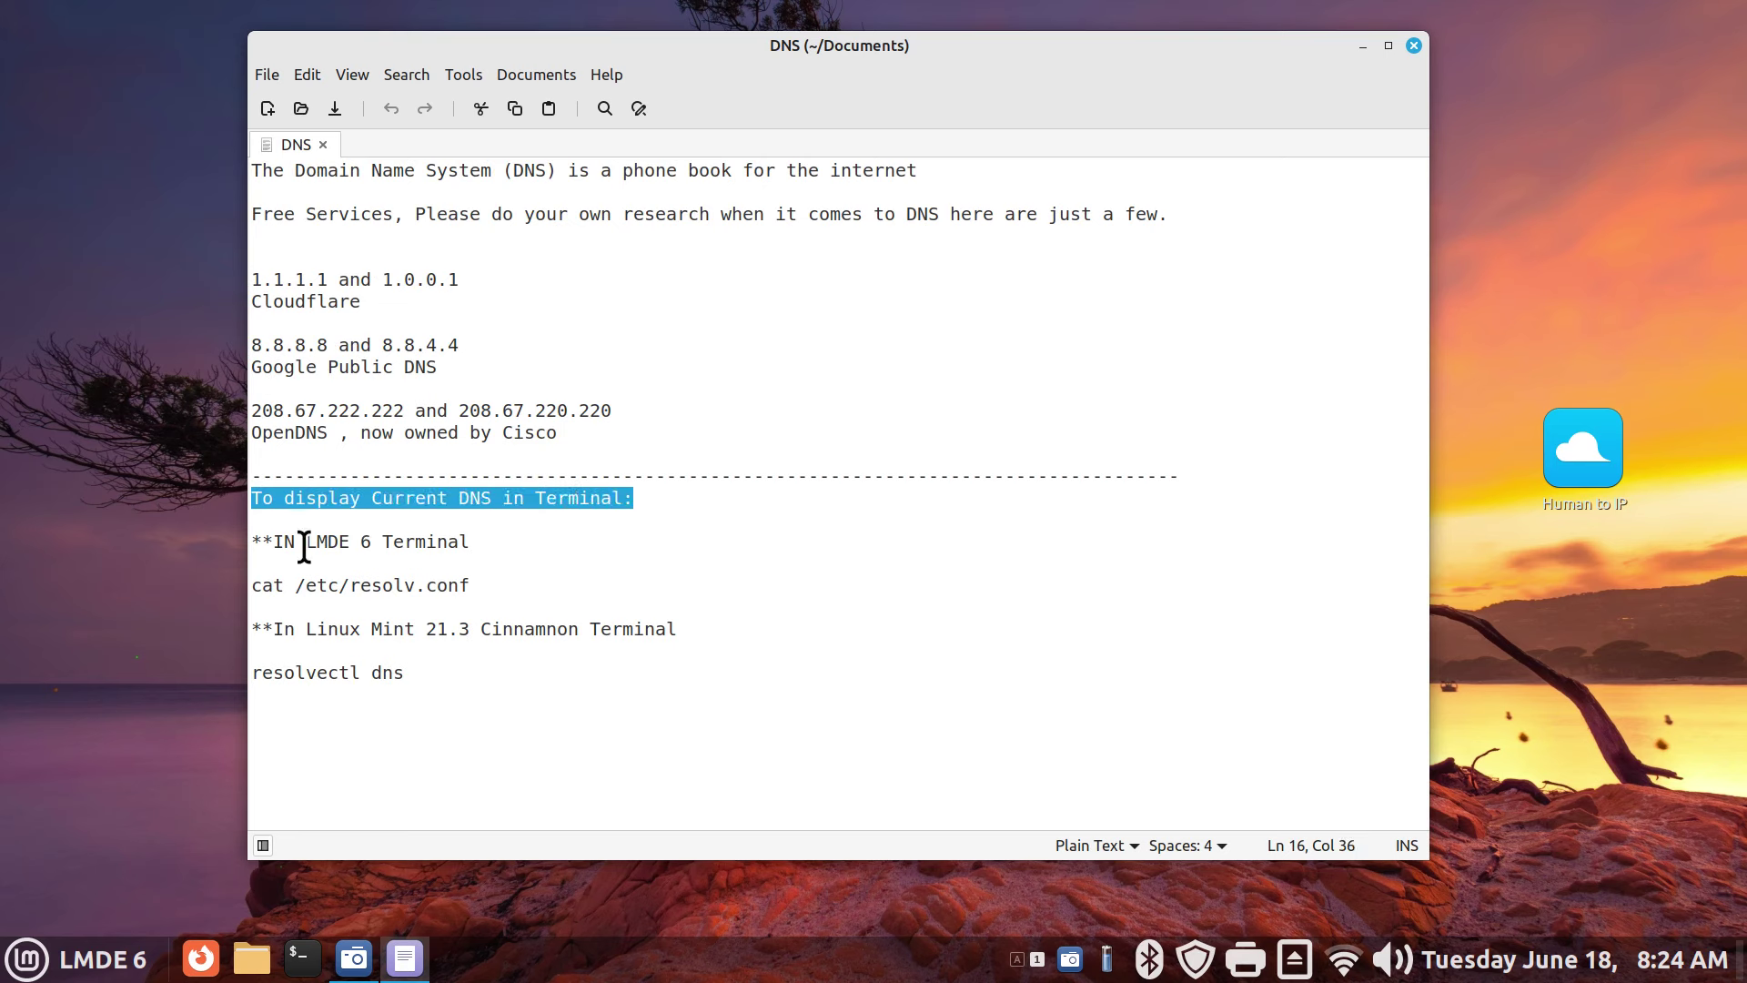
left_click_drag(306, 543, 228, 583)
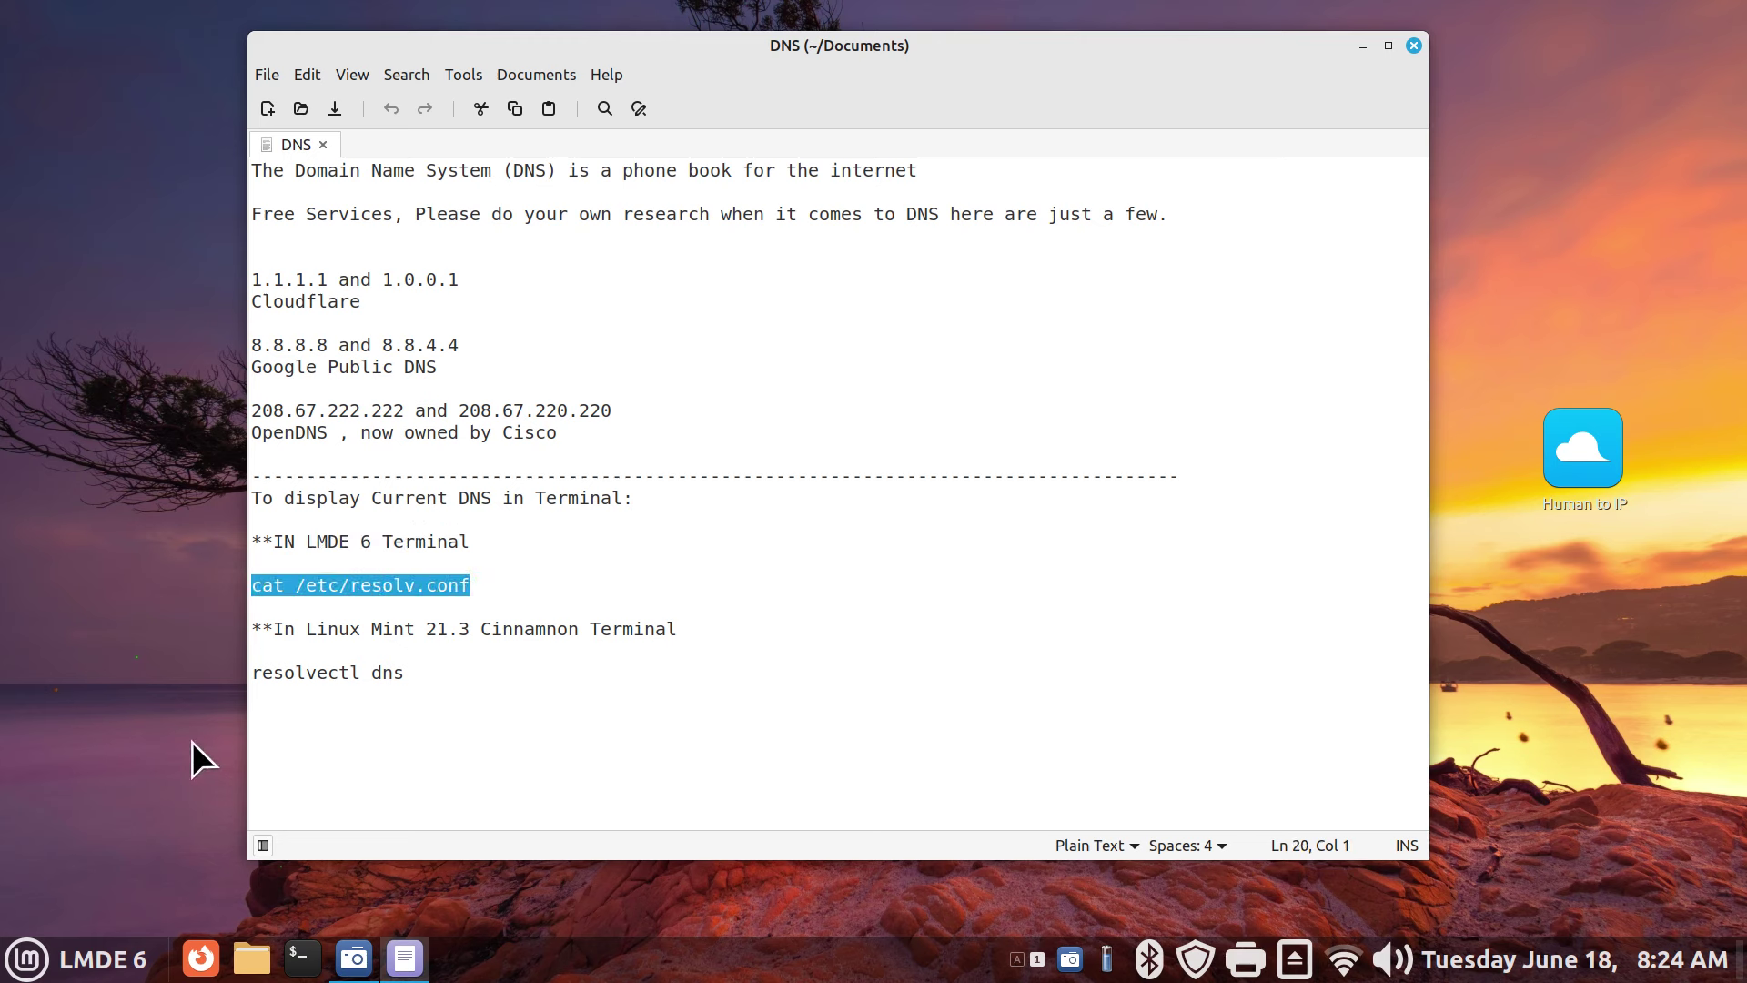
left_click_drag(308, 628, 577, 631)
Copy the "resolvectl dns" command from the notes and run it in a new terminal window
left_click_drag(433, 674, 249, 673)
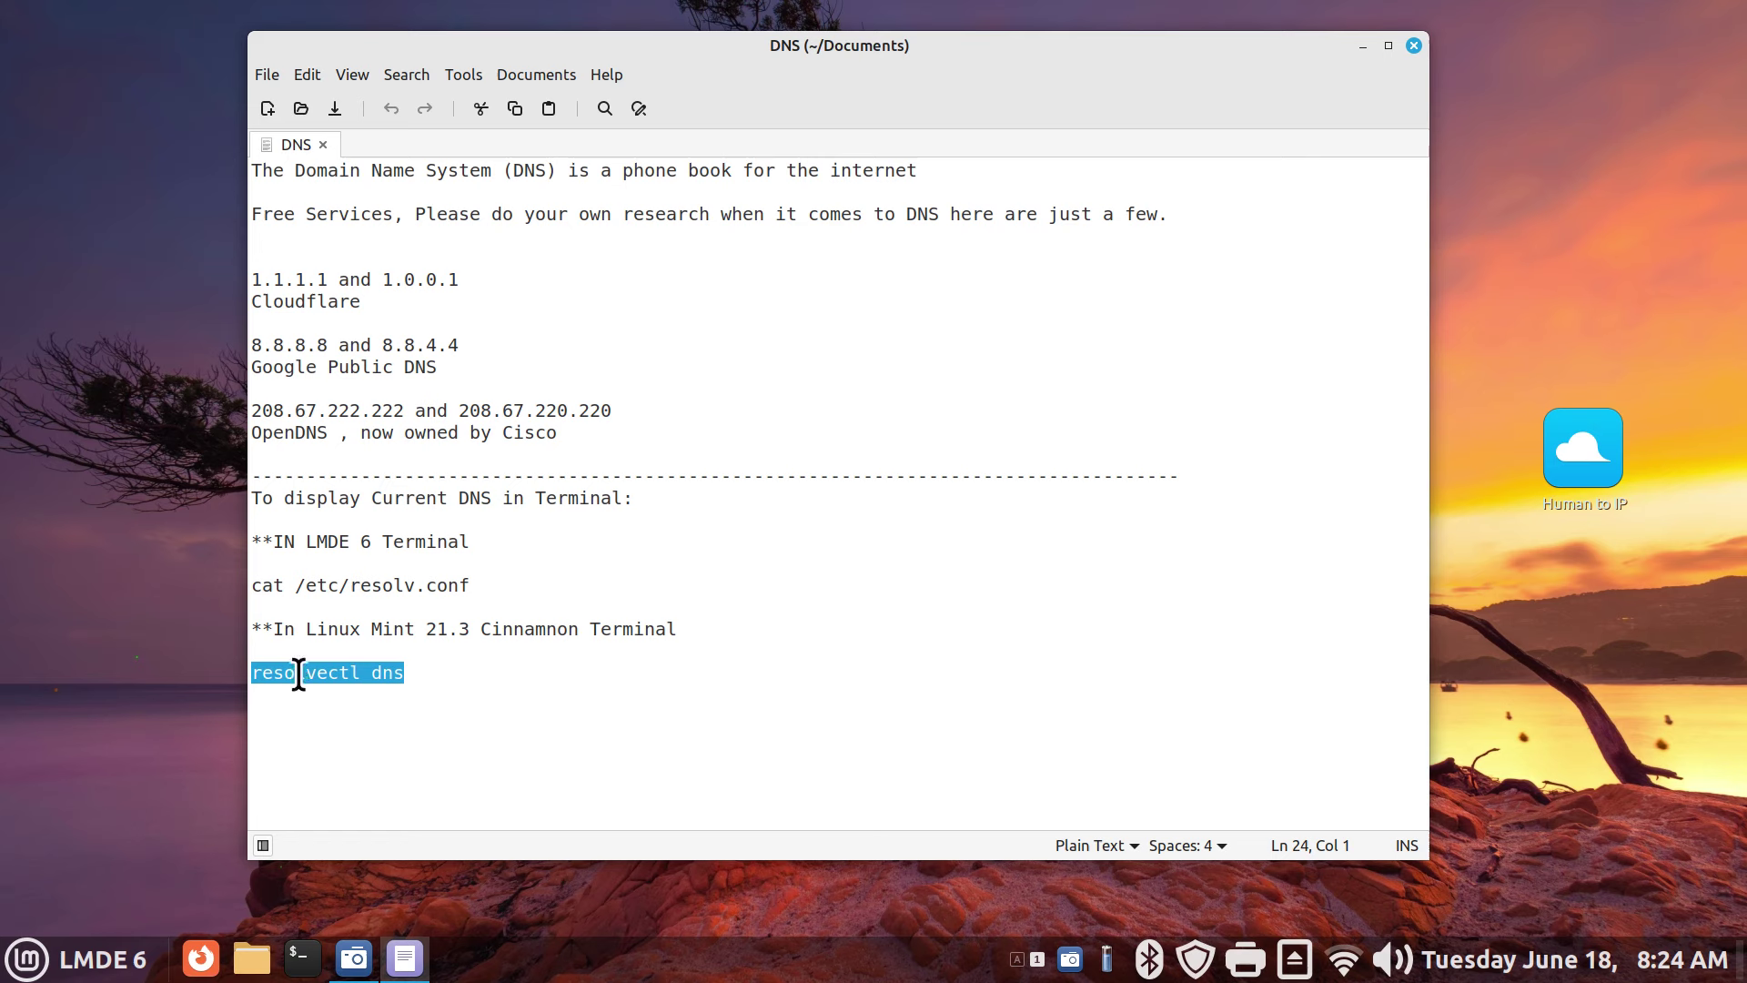
right_click(335, 673)
left_click(401, 511)
left_click(300, 956)
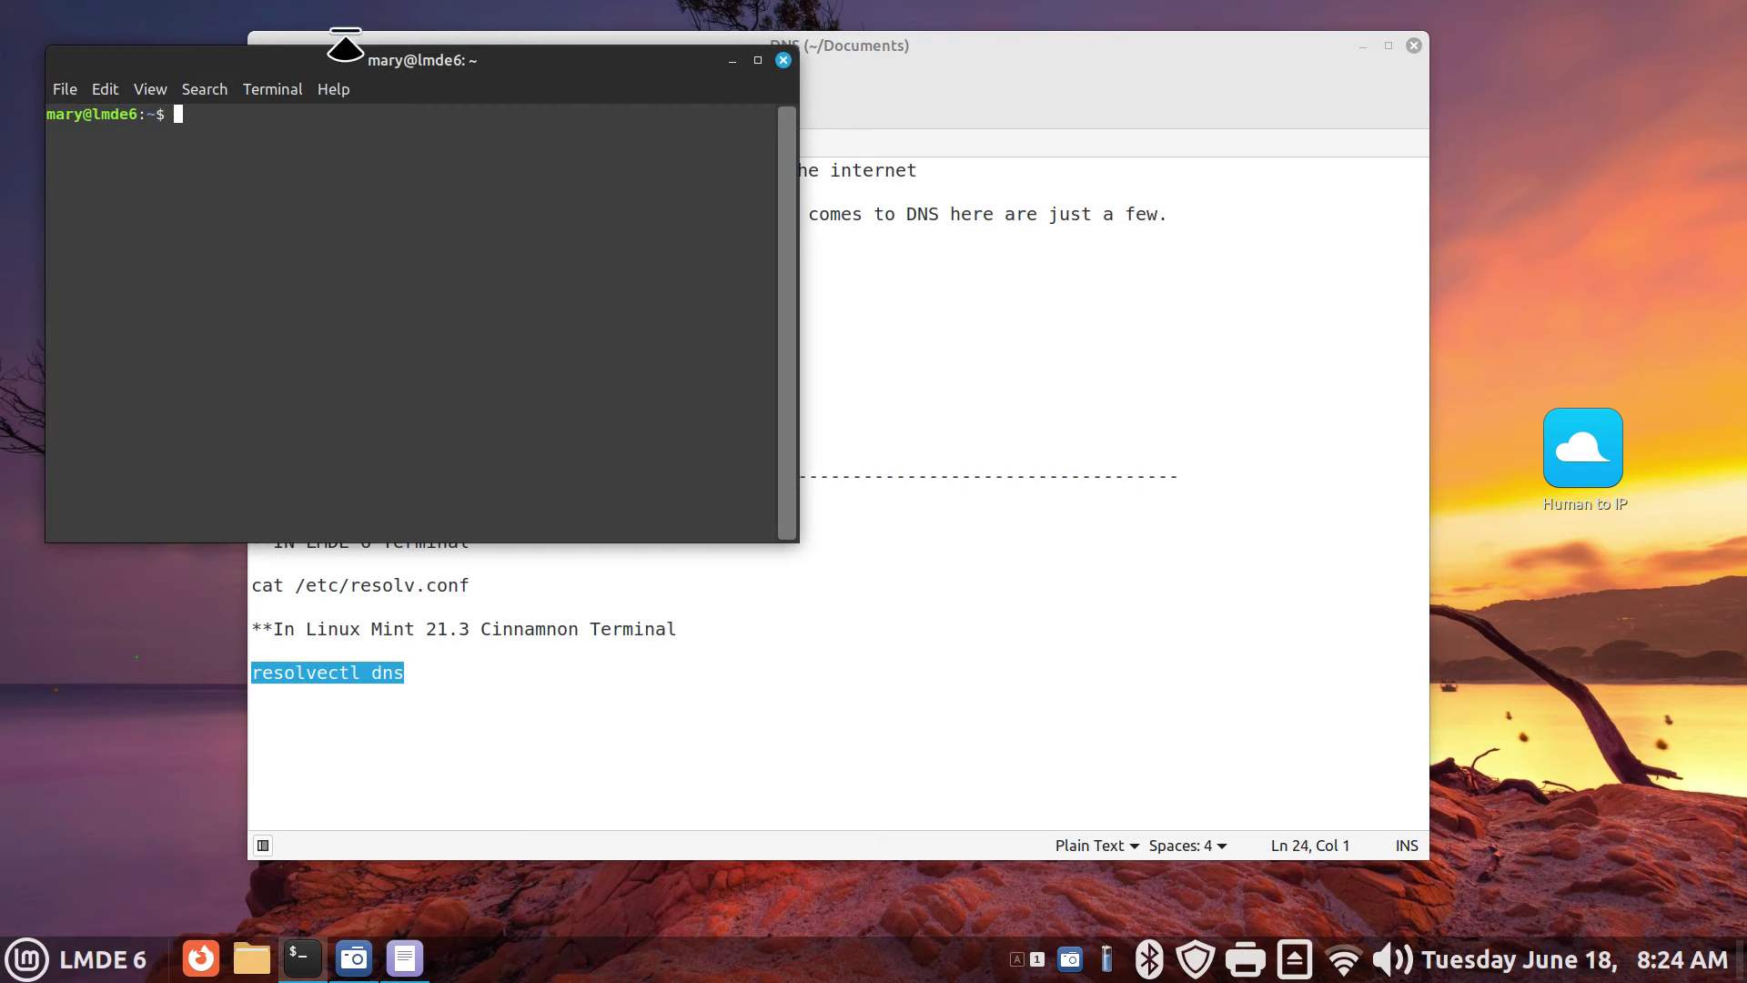
left_click_drag(322, 68, 819, 306)
right_click(766, 361)
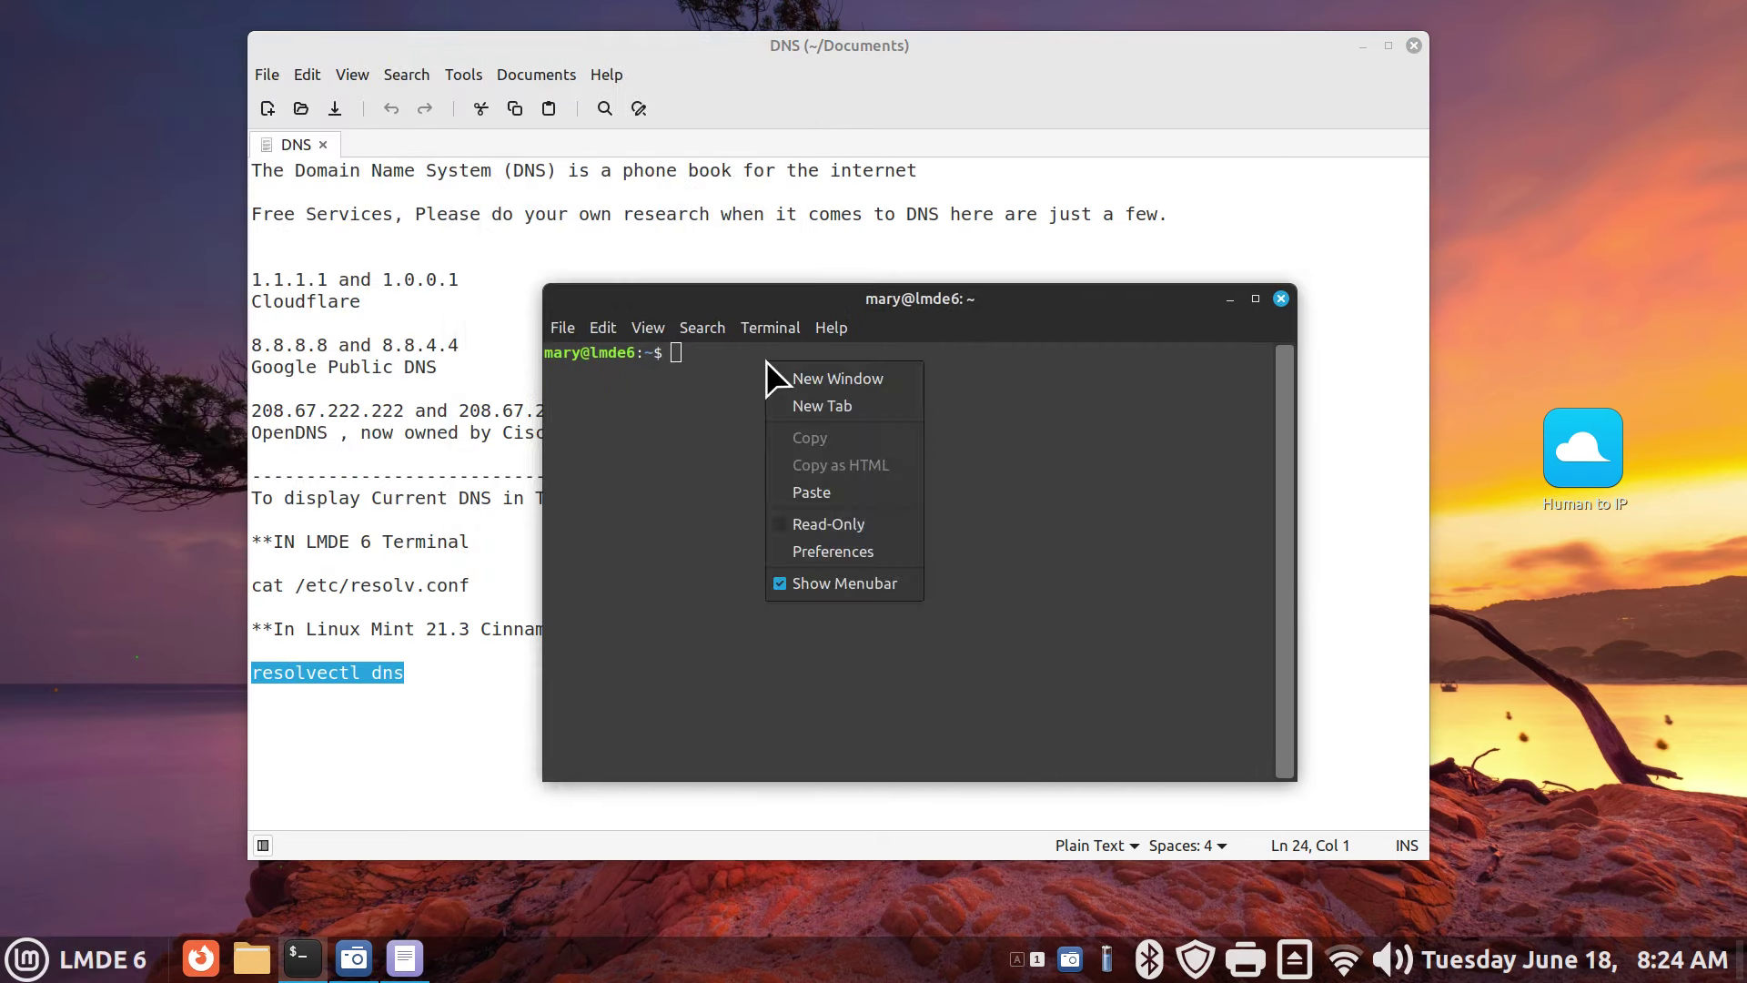
left_click(845, 499)
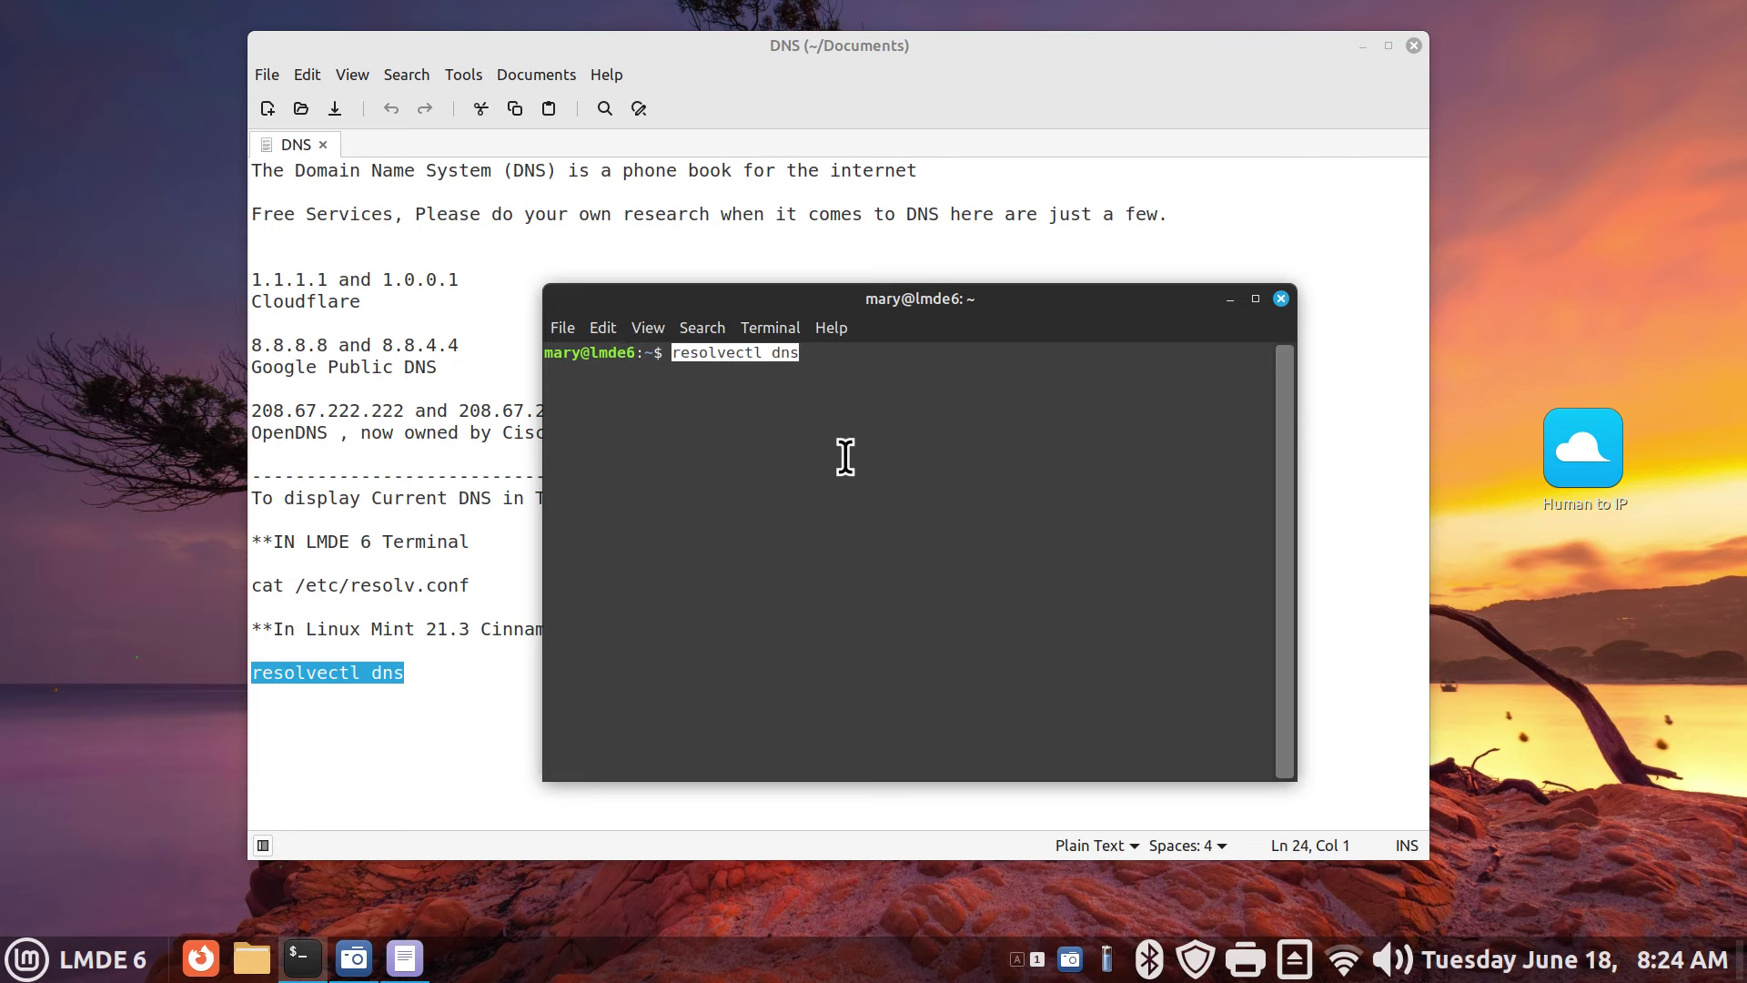
key("Return")
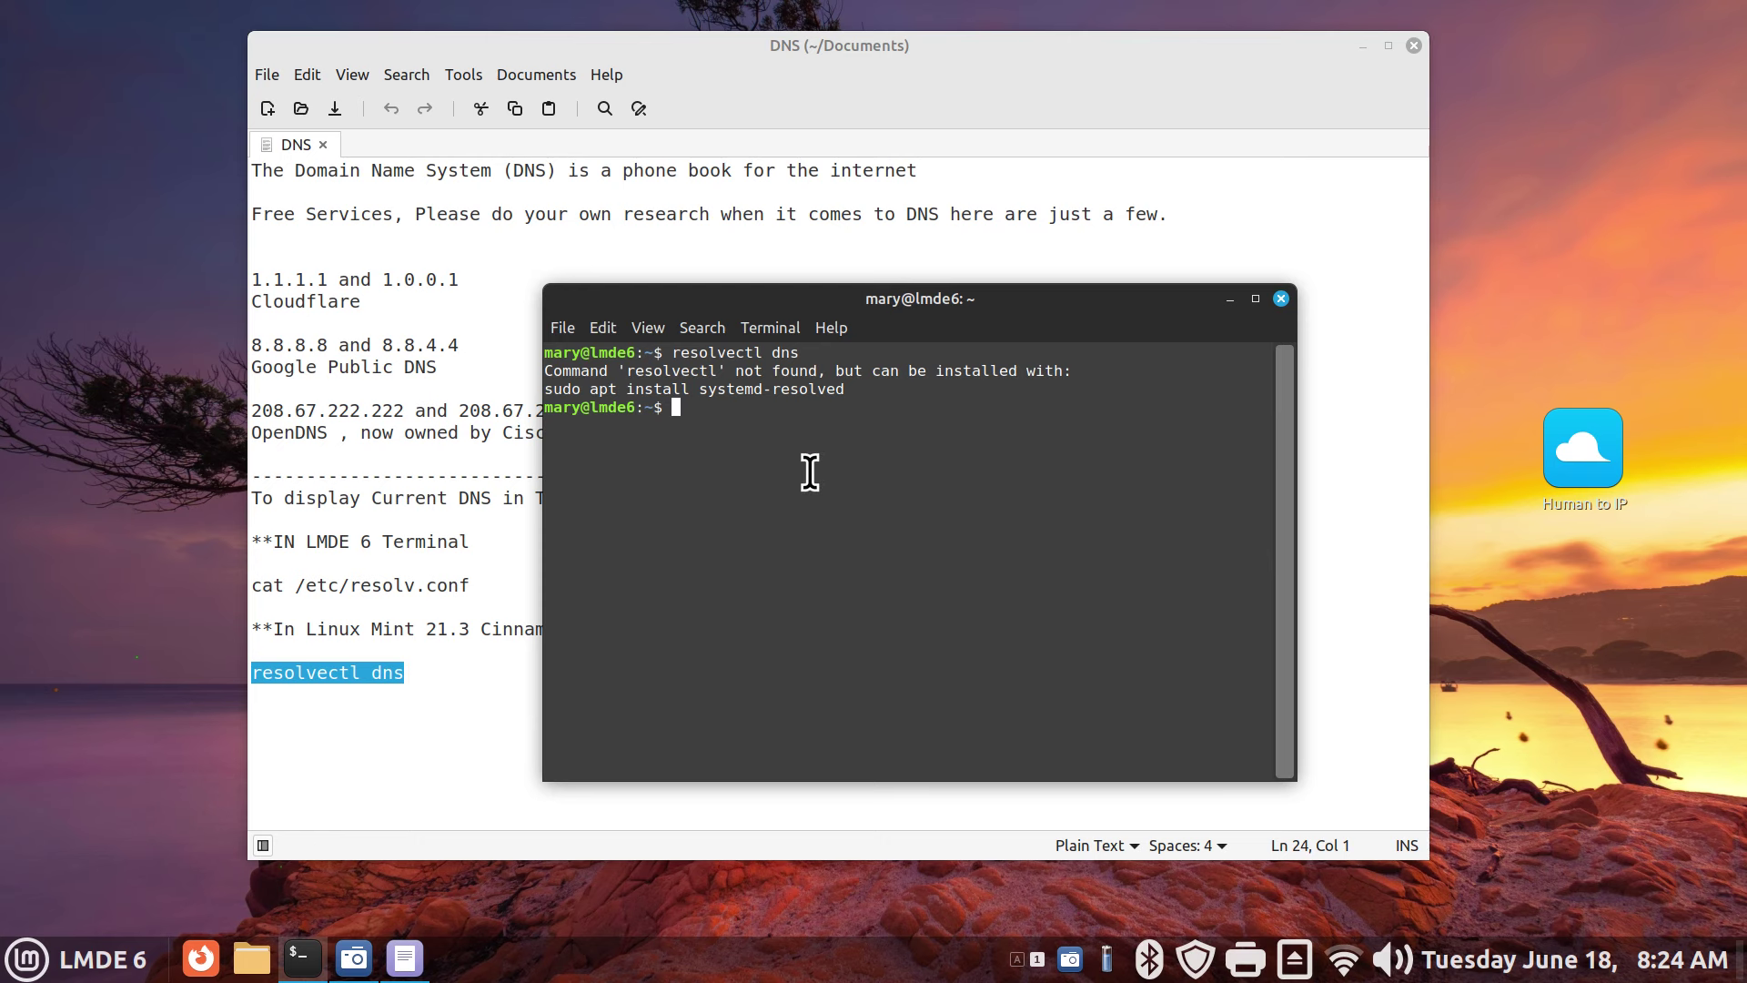
Copy the "cat /etc/resolv.conf" command from the notes and run it in the terminal
left_click_drag(475, 585, 241, 587)
right_click(347, 587)
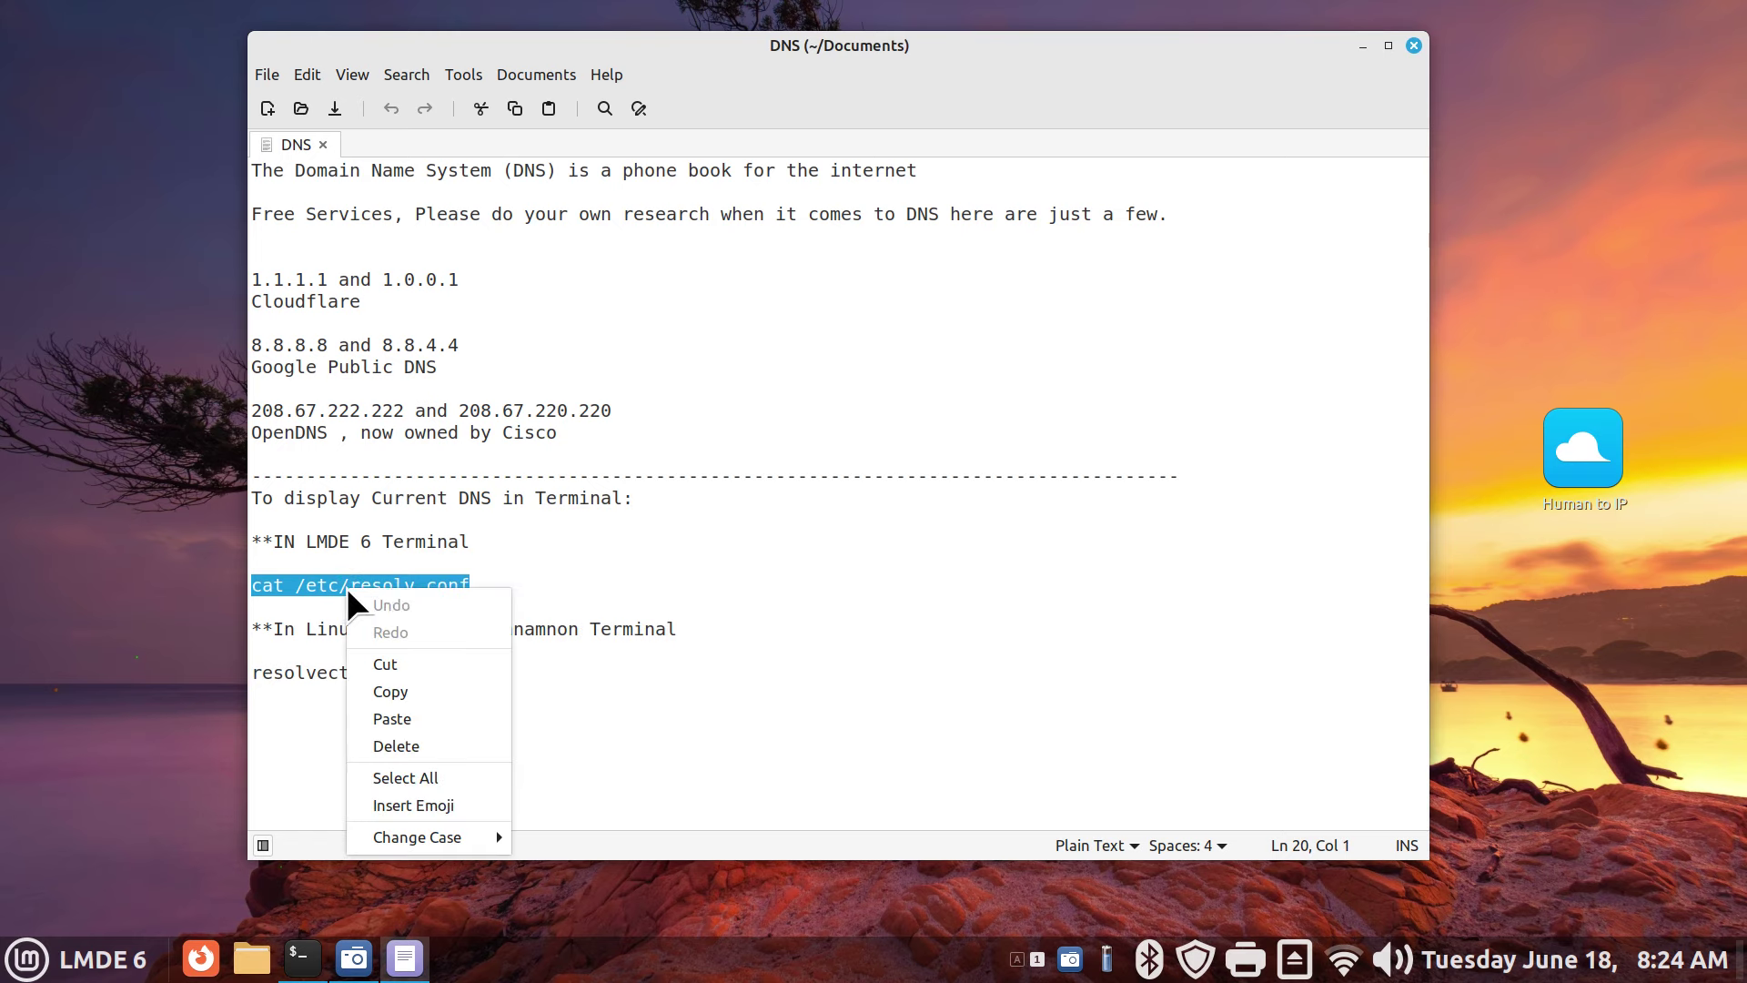
left_click(442, 692)
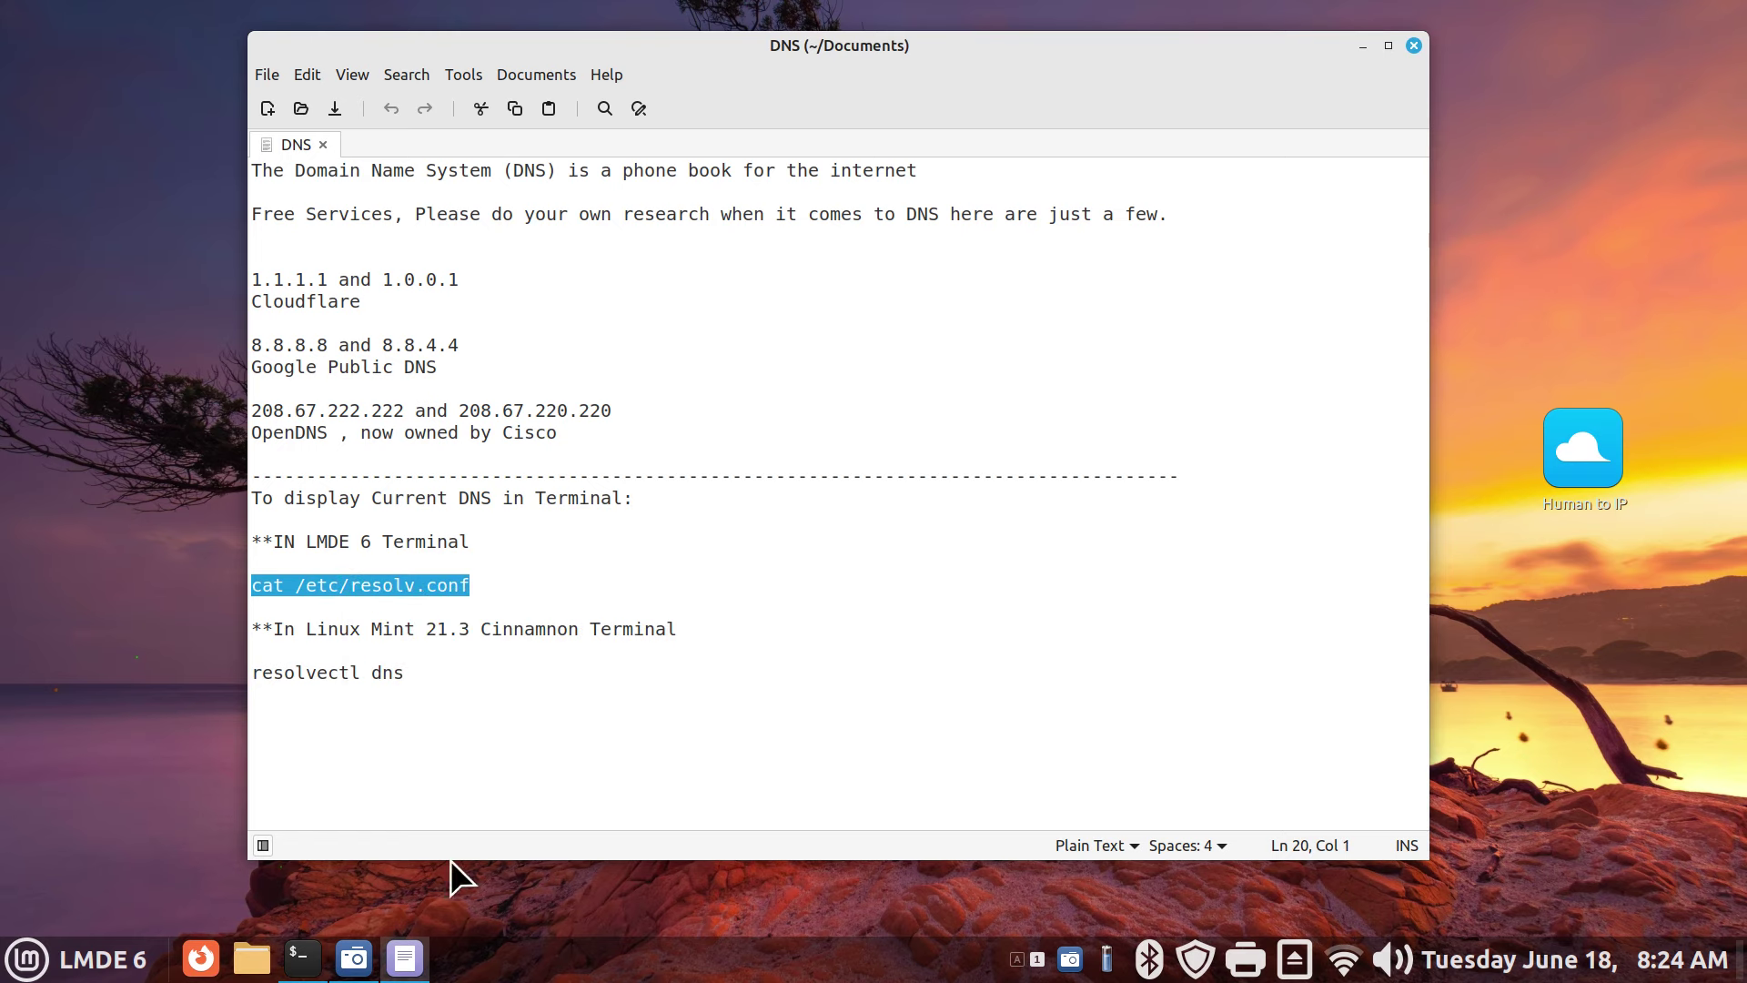
left_click(302, 958)
right_click(725, 425)
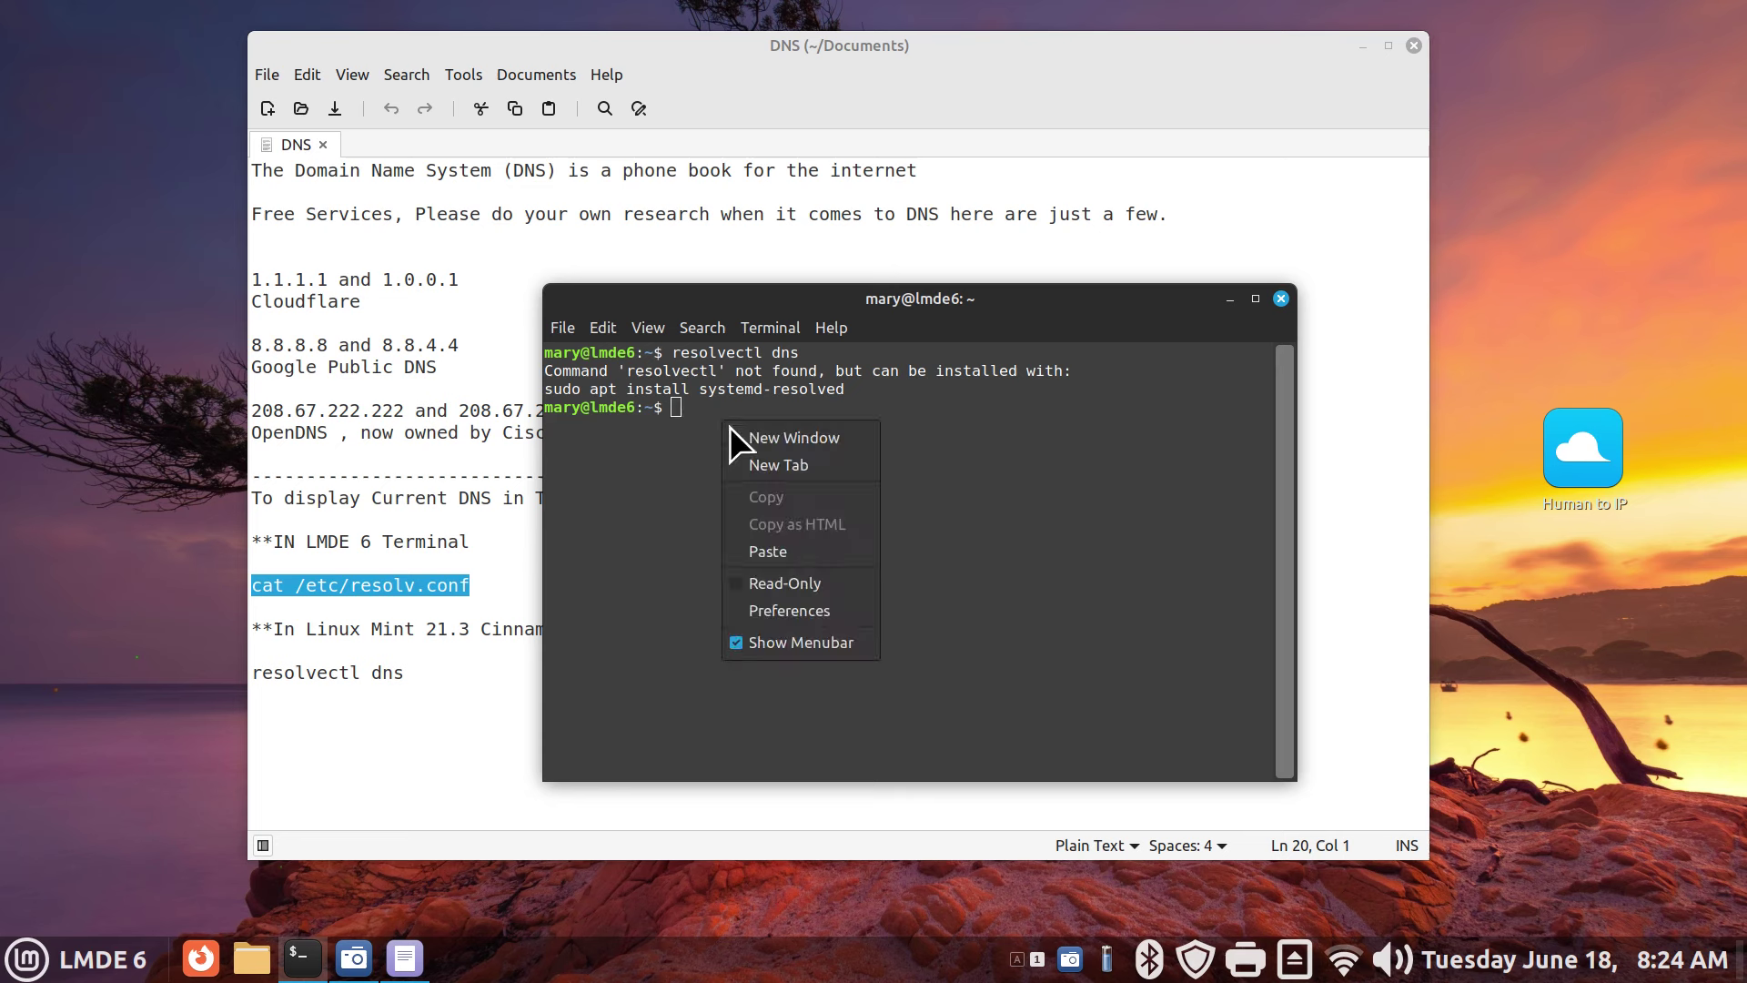
left_click(780, 550)
key("Return")
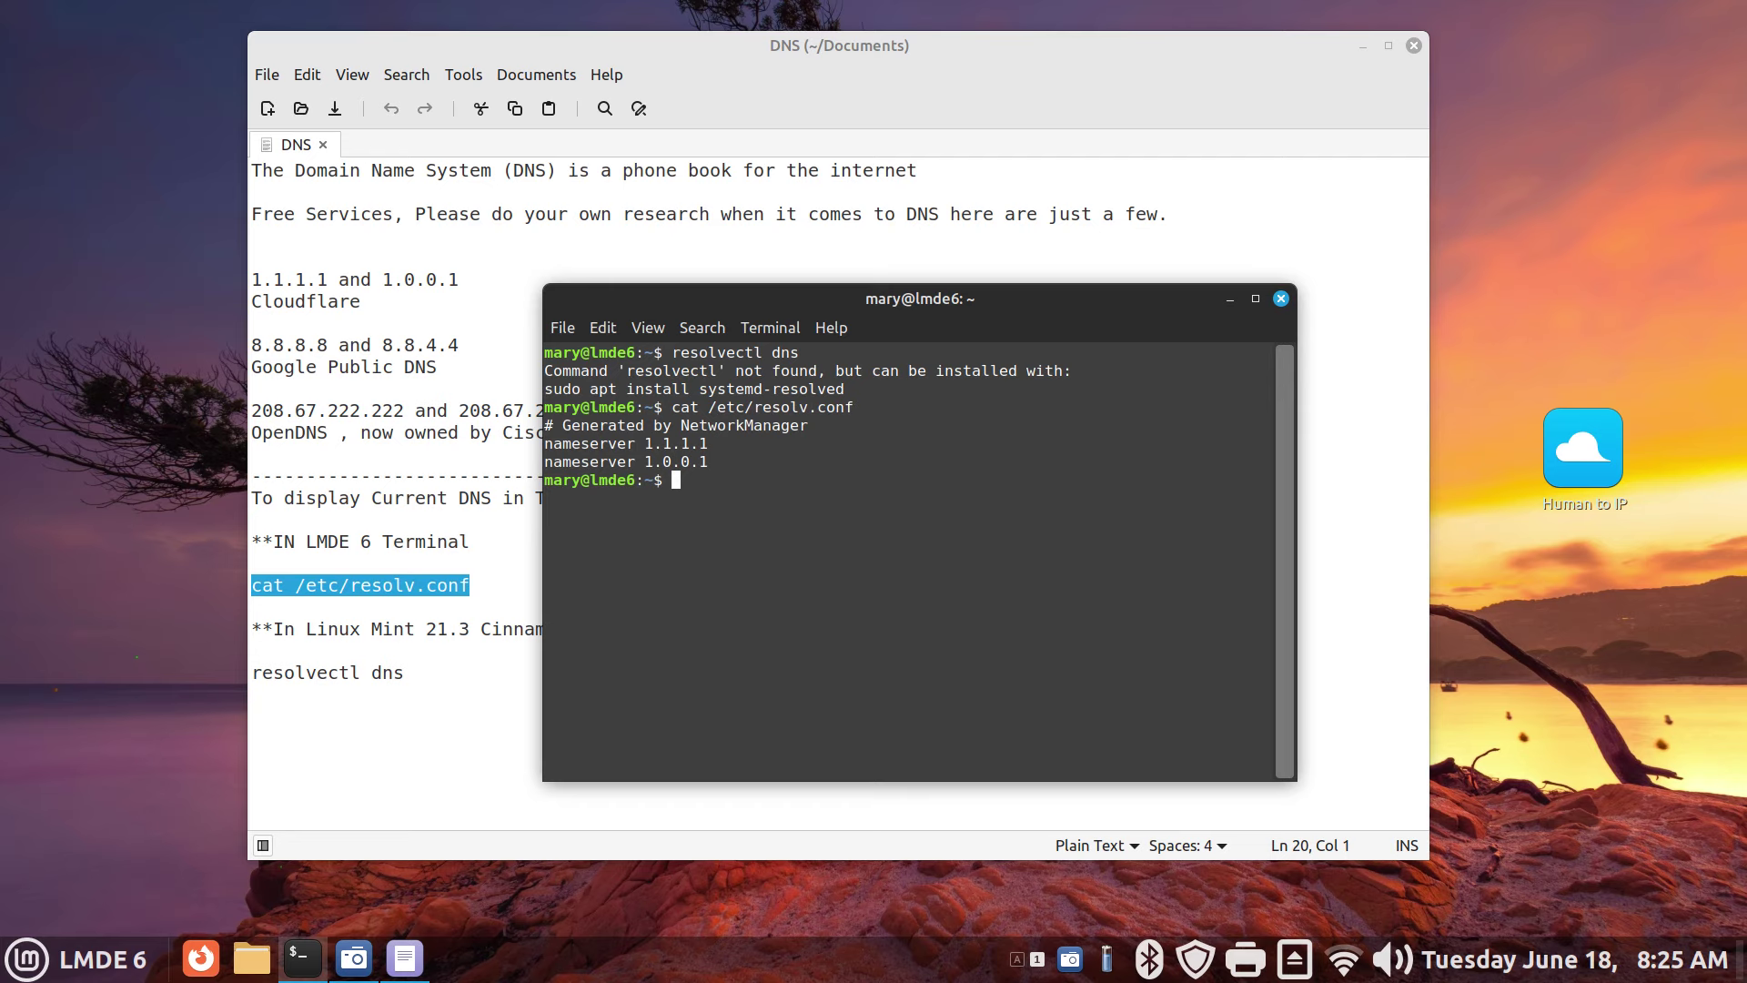
Enlarge the terminal's text and reposition its window so the output is easy to read
key("ctrl+plus")
key("ctrl+plus")
key("ctrl+plus")
key("ctrl+plus")
key("ctrl+plus")
key("ctrl+plus")
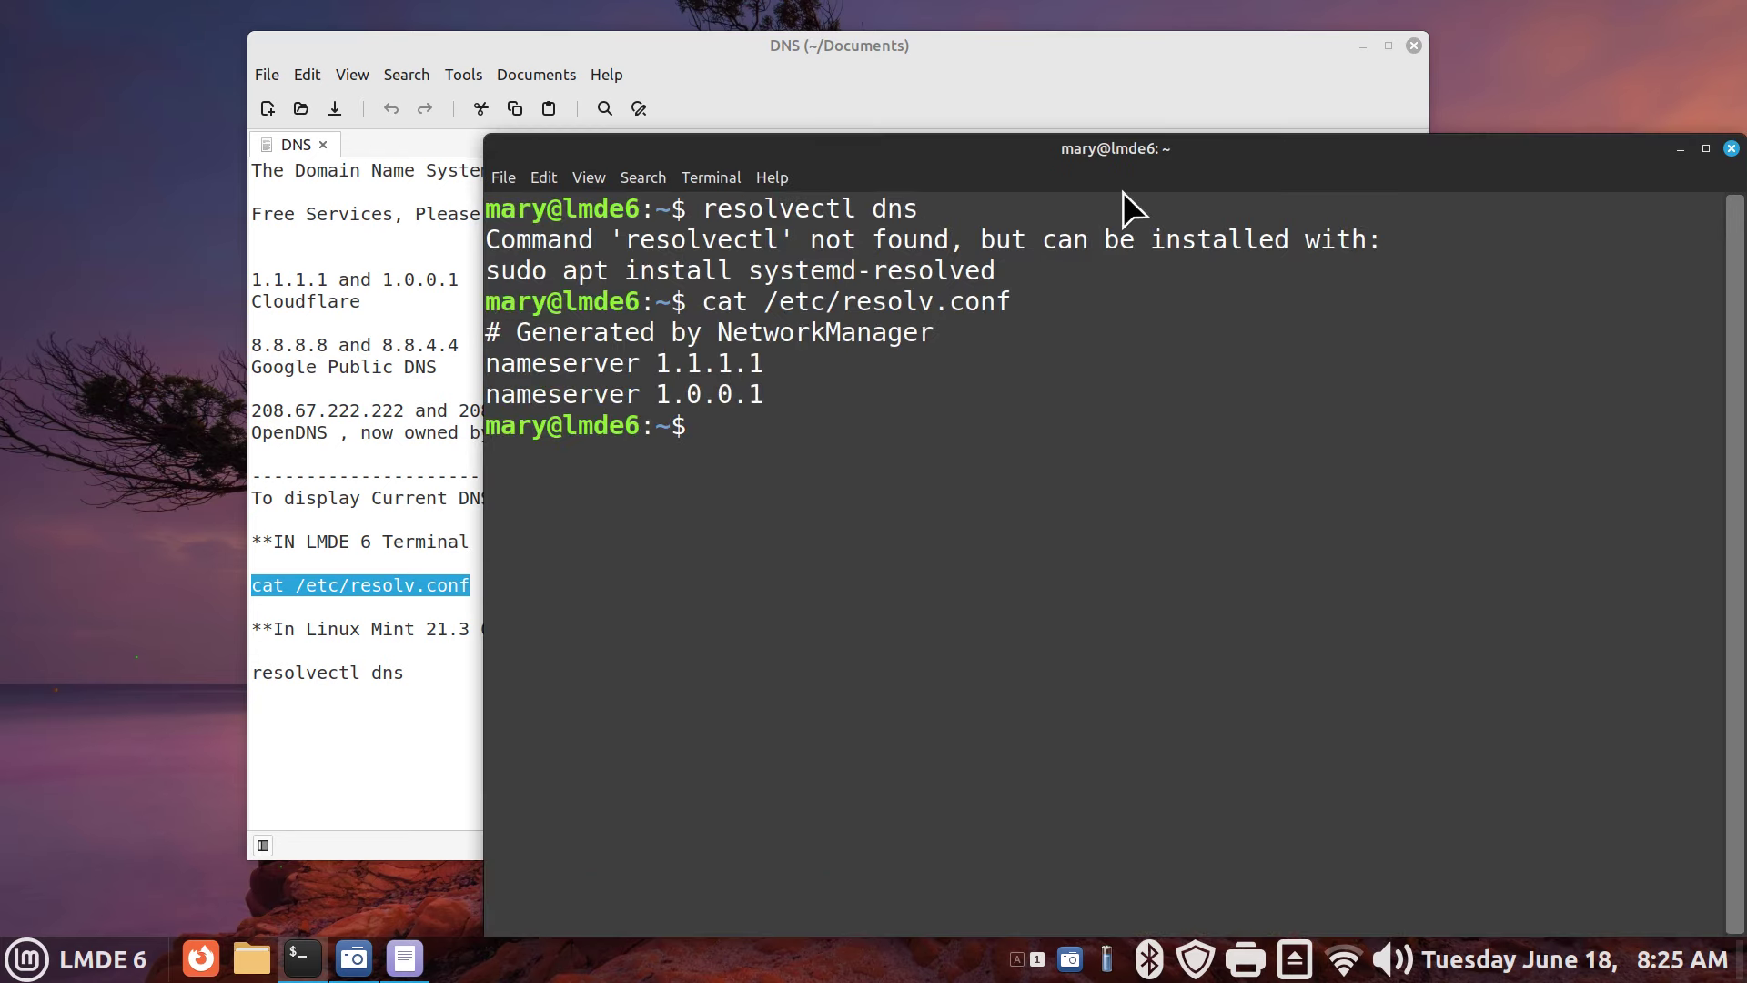
left_click_drag(1152, 157, 1122, 80)
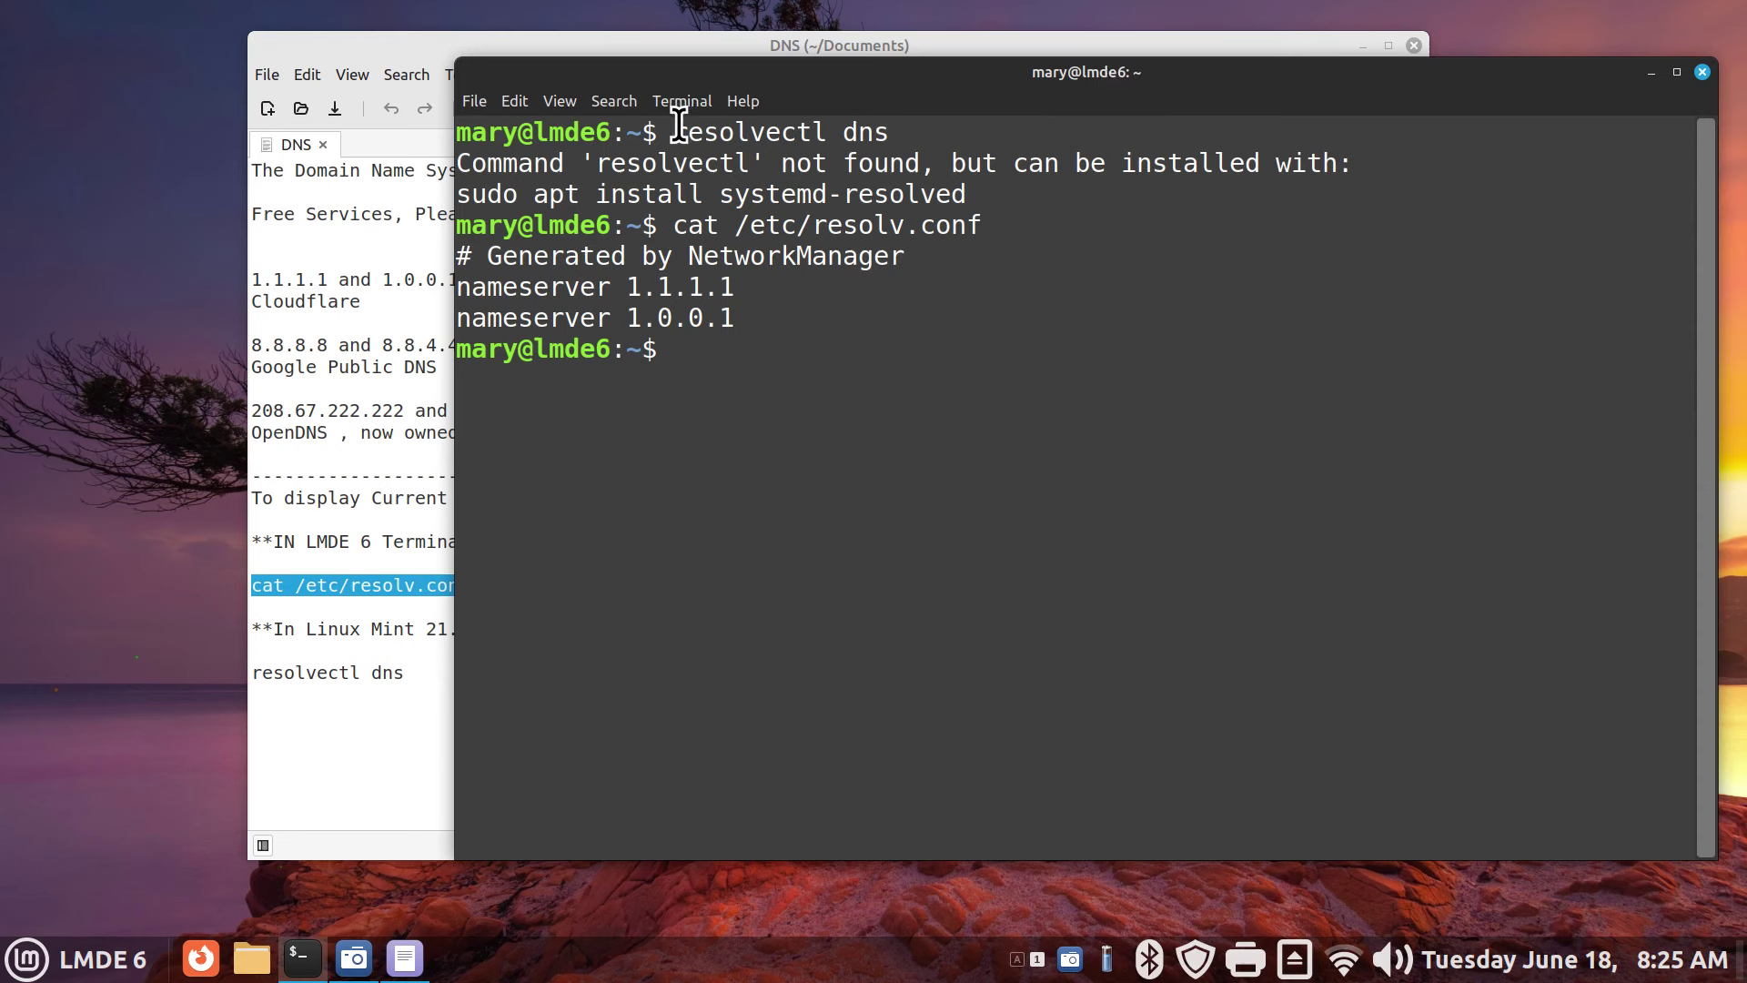
Examine the two commands and the nameserver addresses in the terminal output
left_click_drag(674, 132, 889, 131)
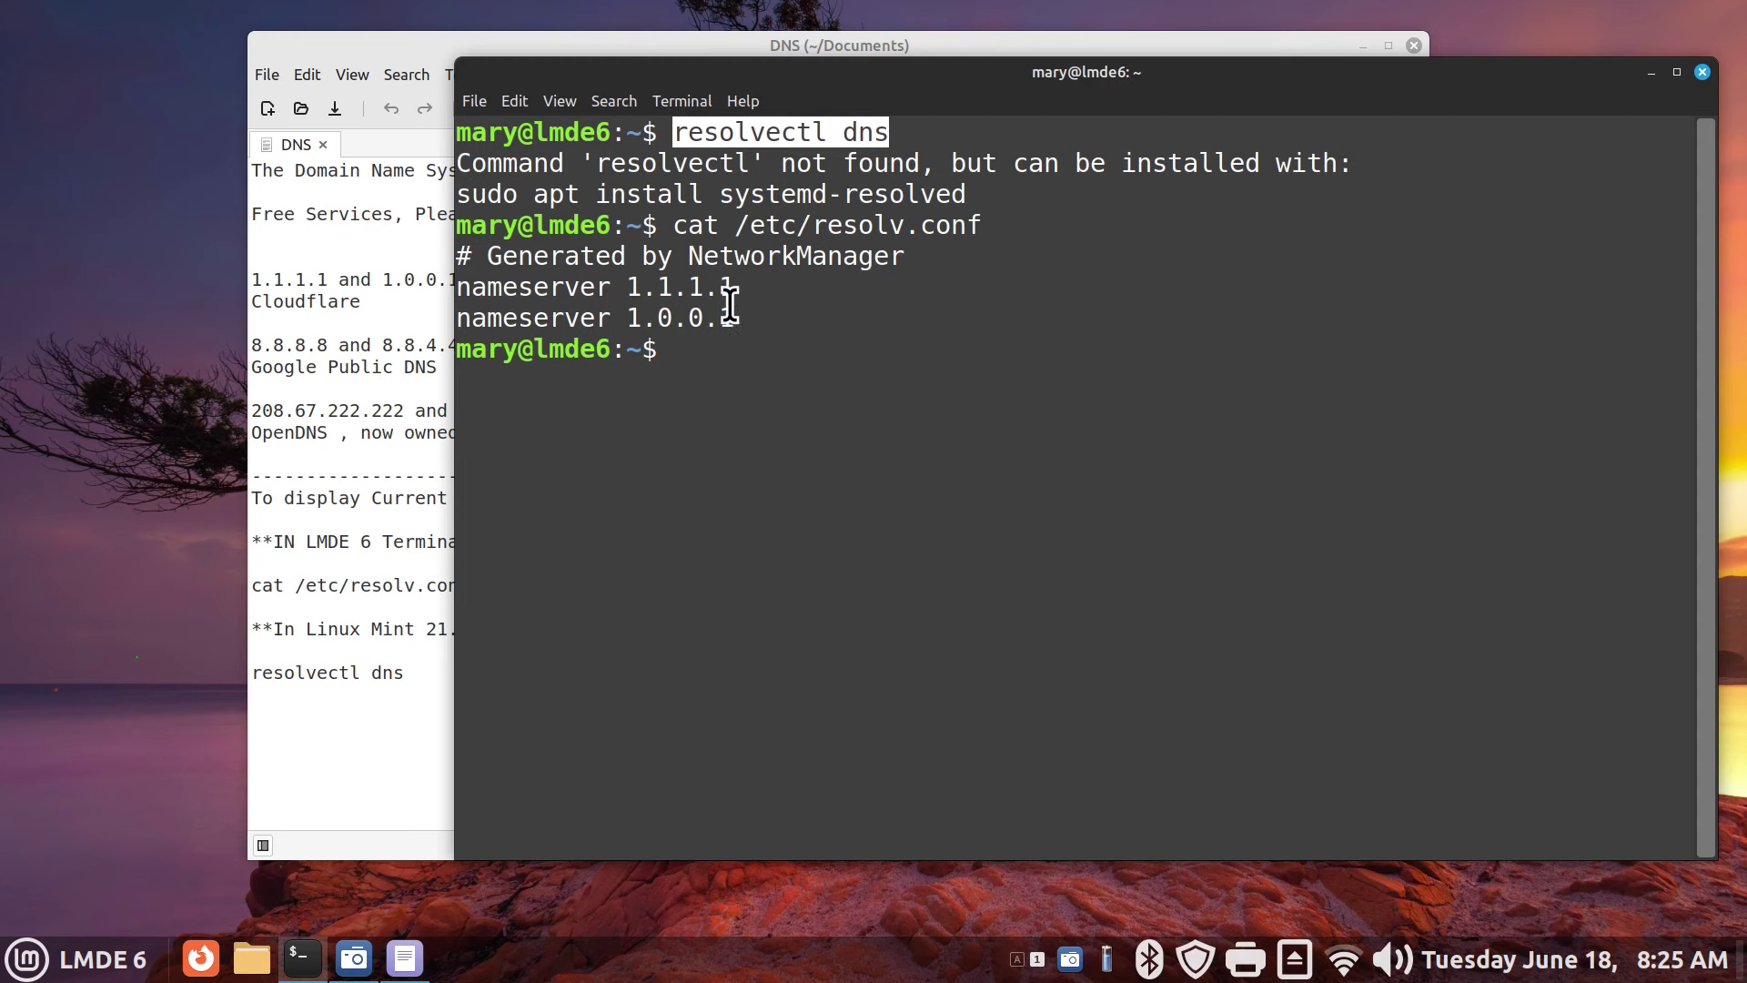
left_click_drag(667, 224, 1010, 242)
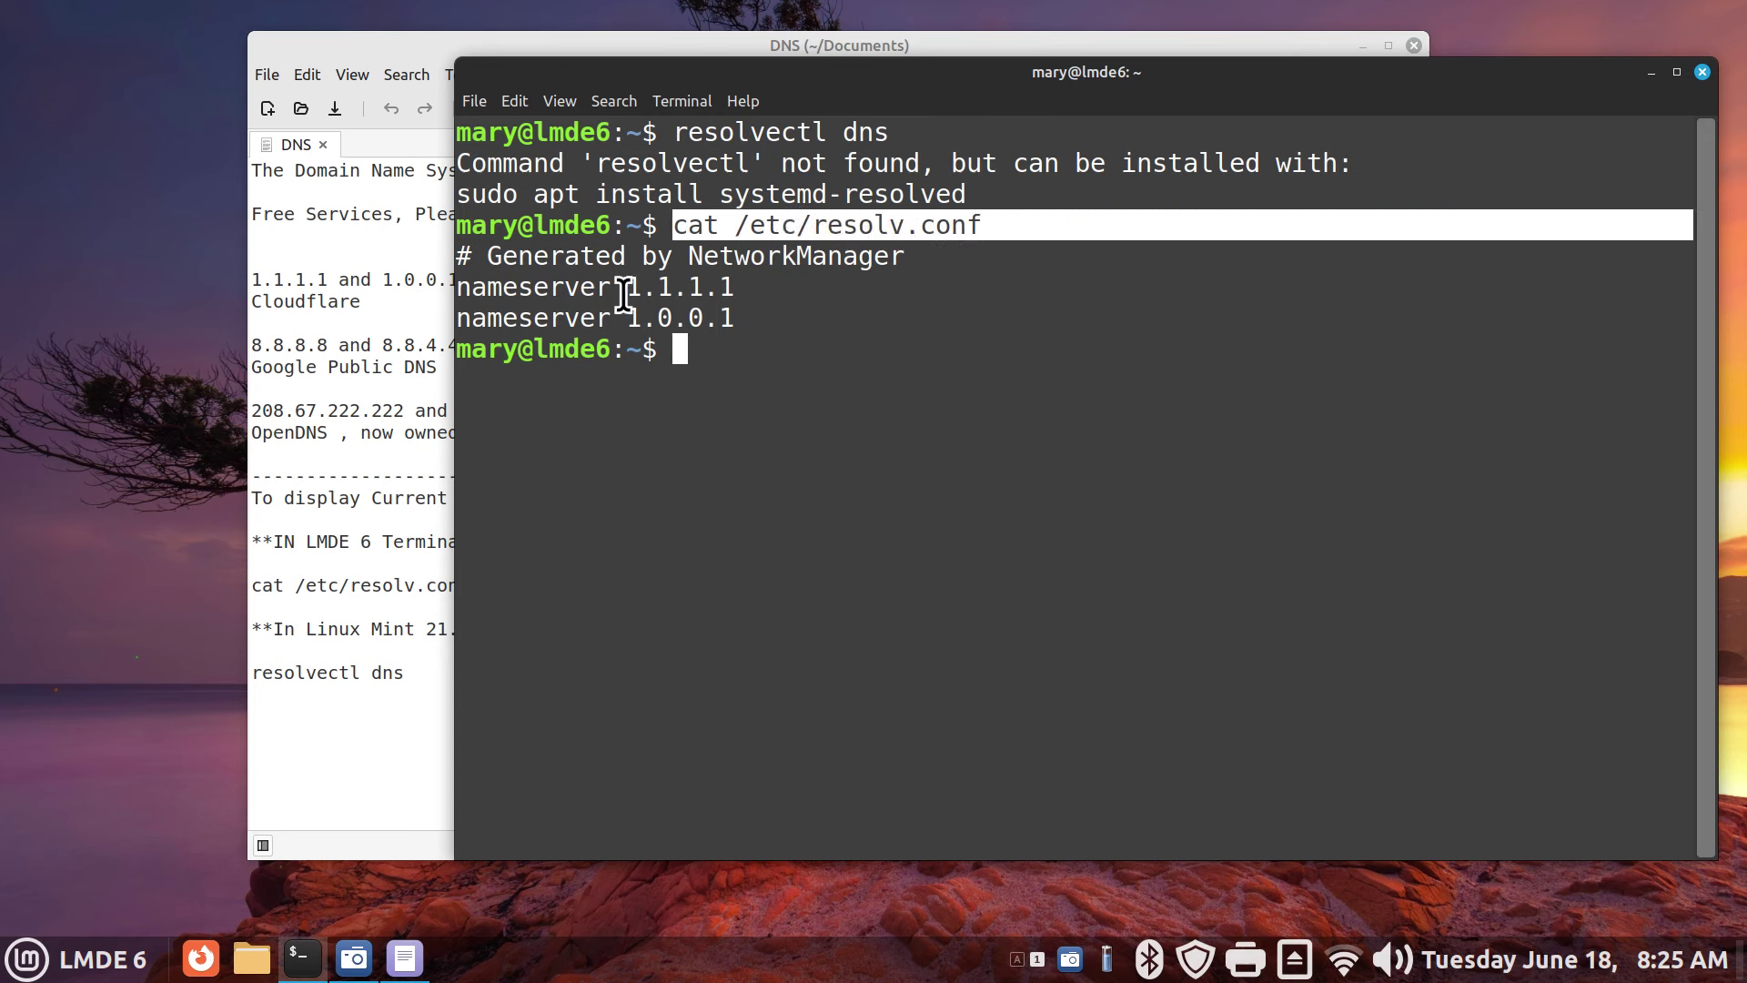
left_click_drag(624, 293, 735, 289)
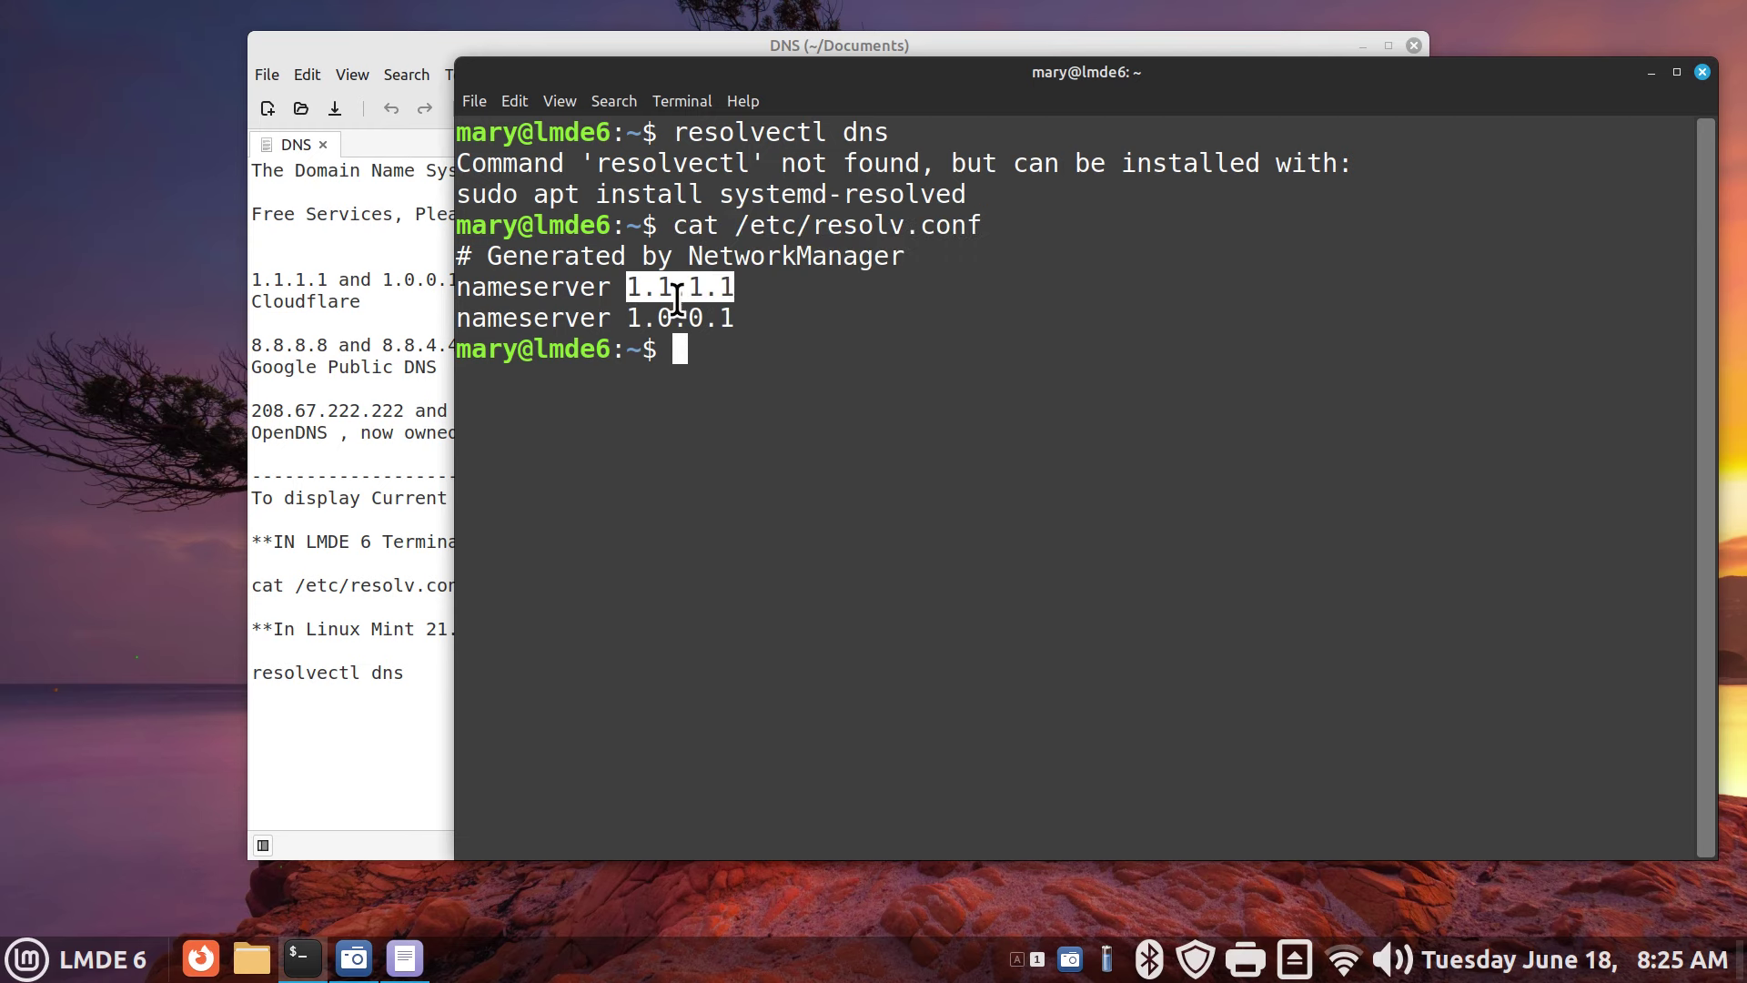
left_click_drag(624, 317, 744, 315)
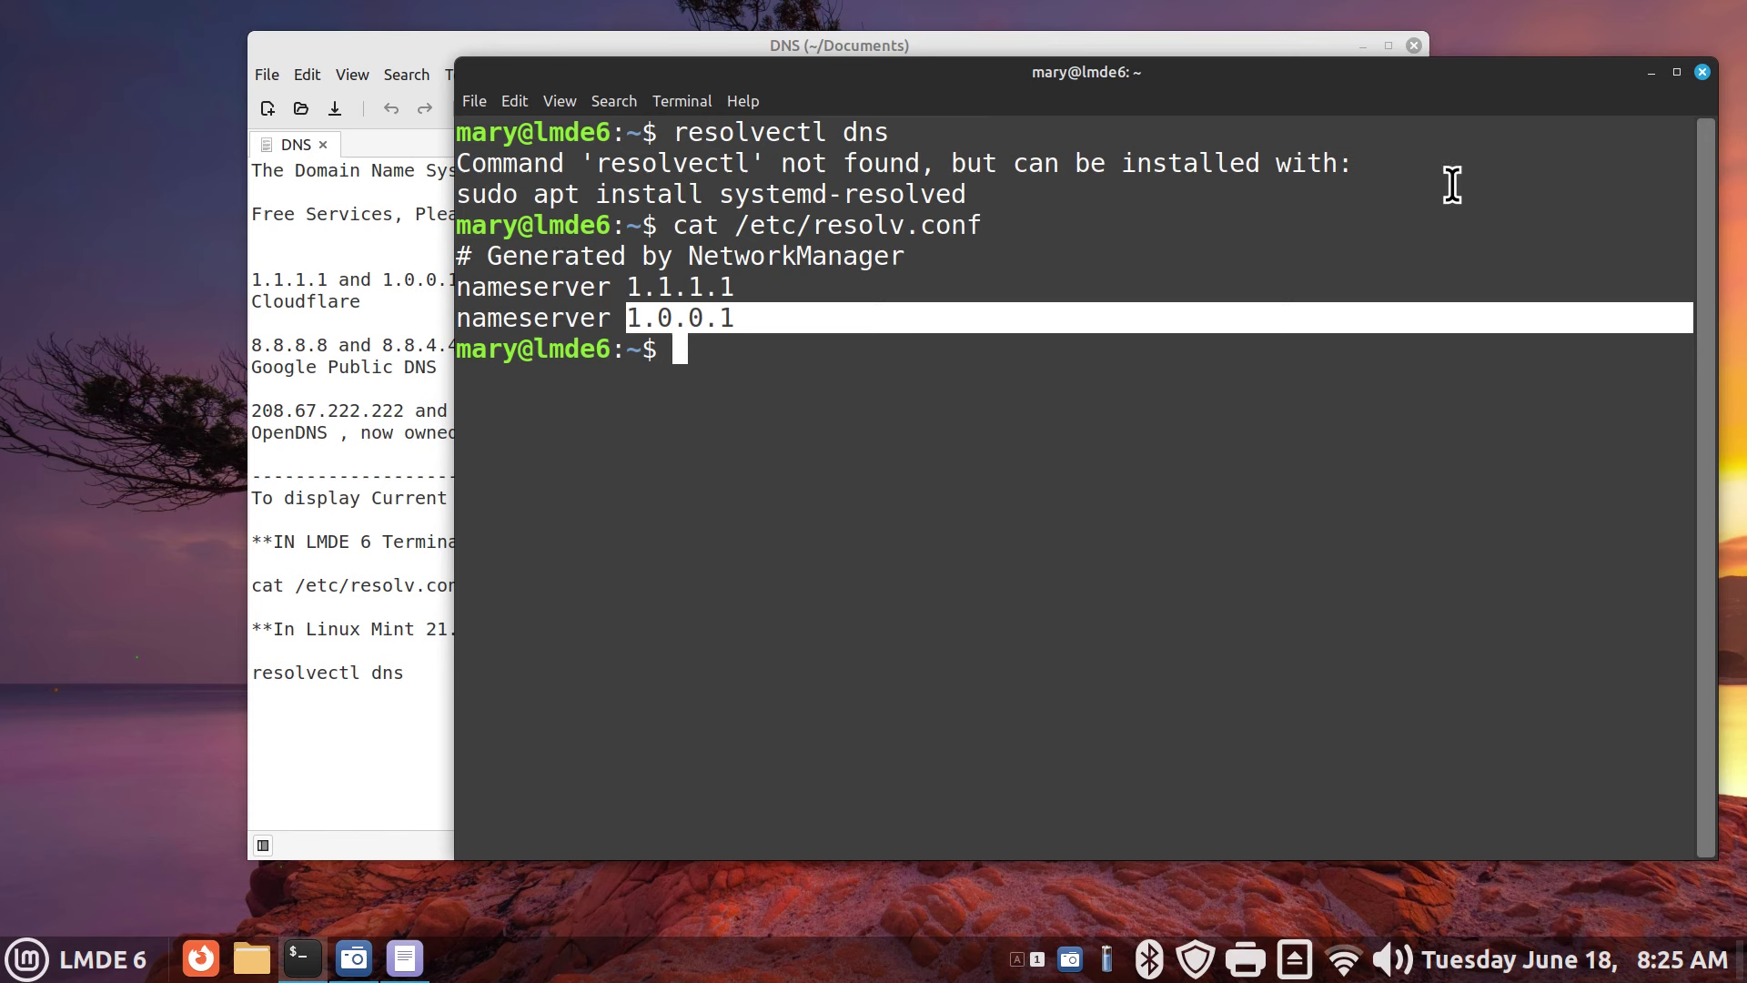
Close the terminal, highlight the phone book description in the DNS notes, and close the notes
left_click(1702, 72)
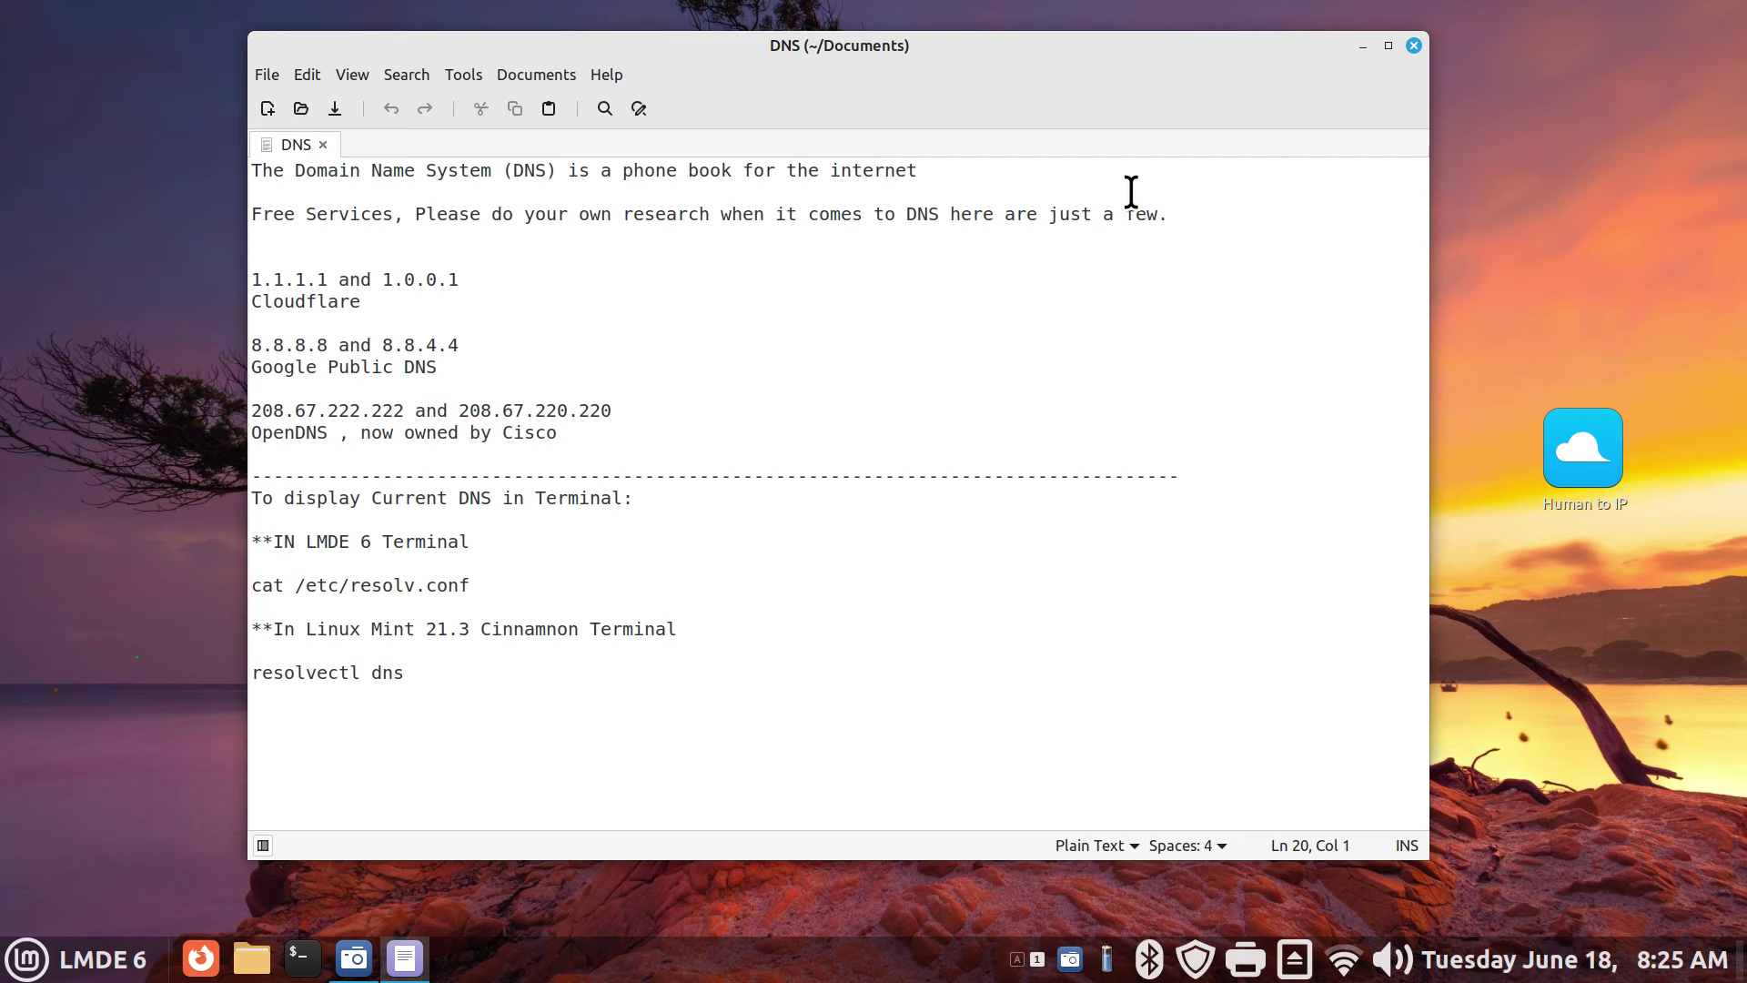
left_click_drag(609, 163, 1046, 176)
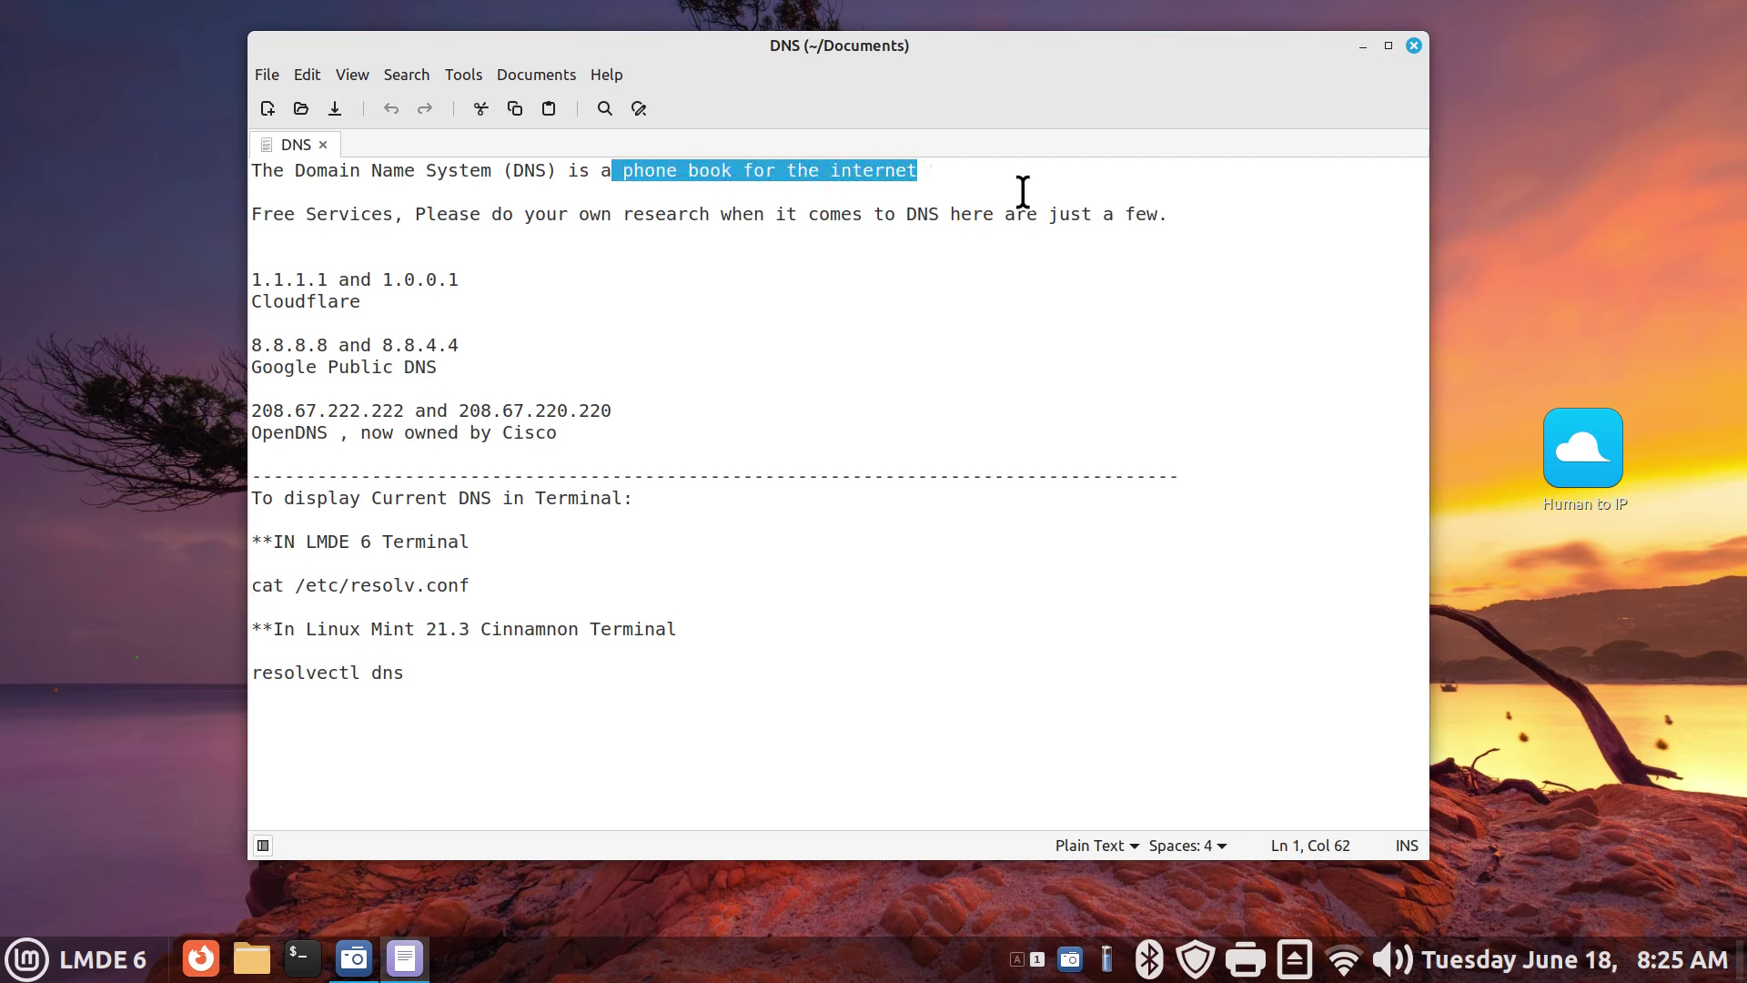
left_click(1413, 45)
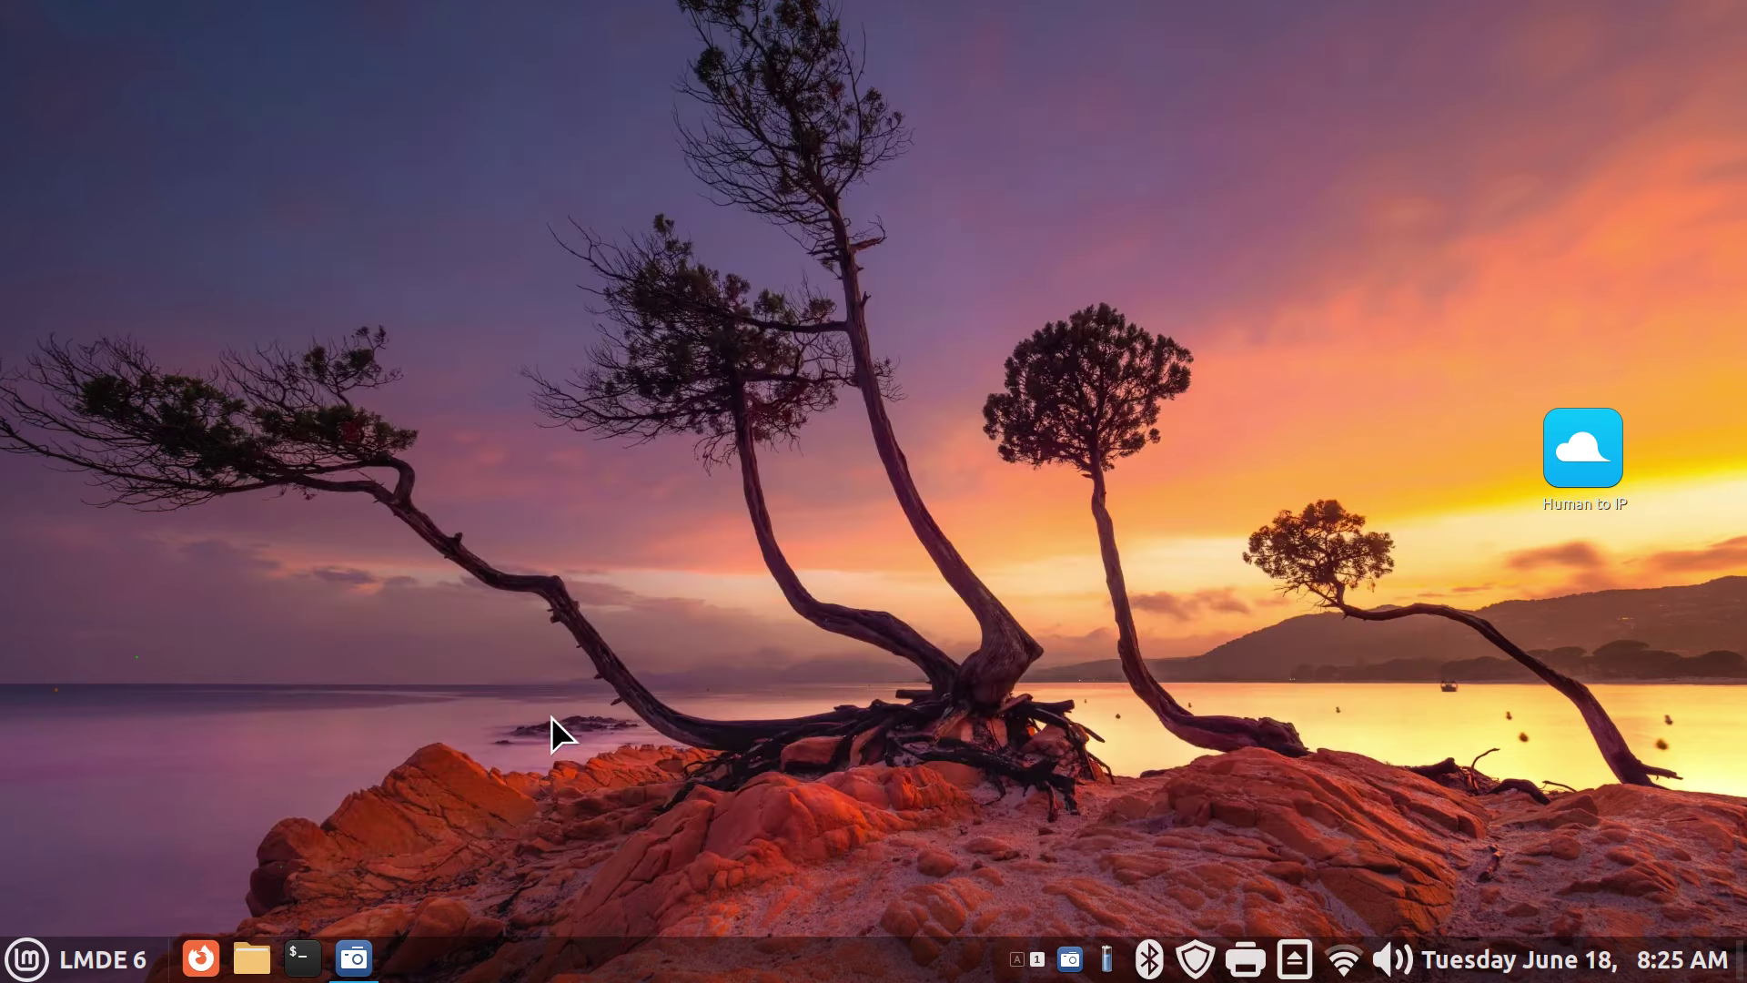
Open the bookmarked "what is dns" search in Firefox, read Cloudflare's definition, and return to the start page
left_click(201, 957)
left_click(590, 141)
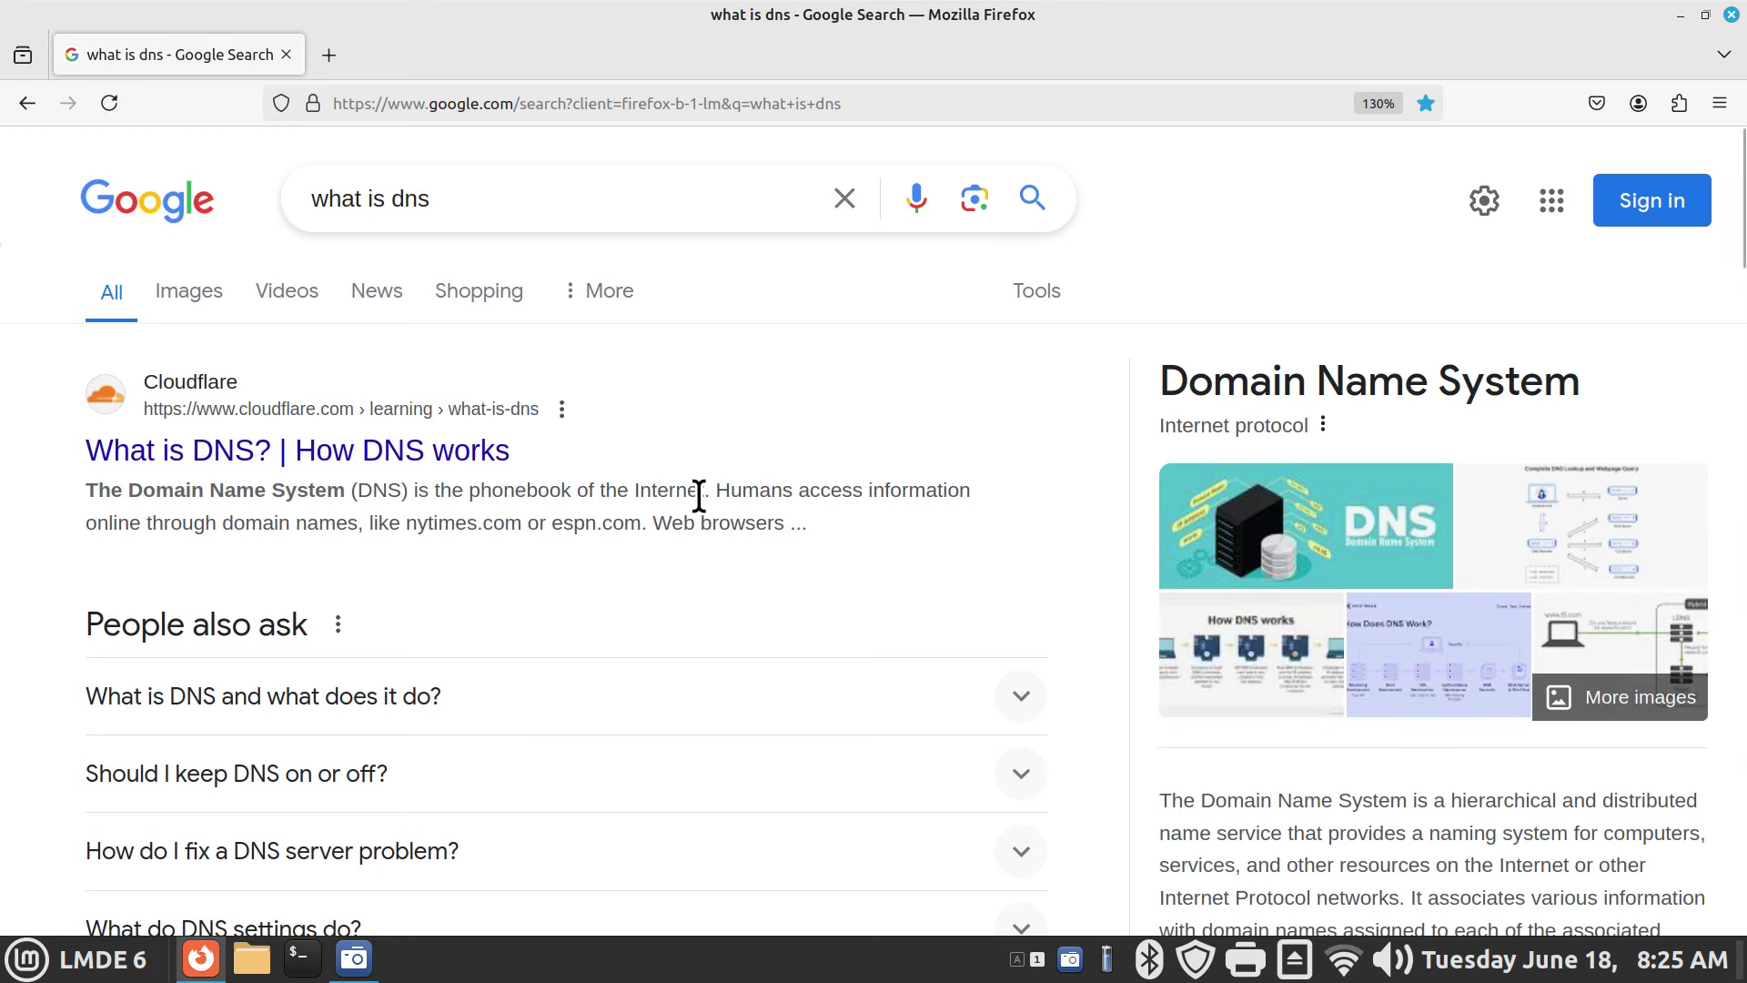
left_click_drag(705, 492, 93, 497)
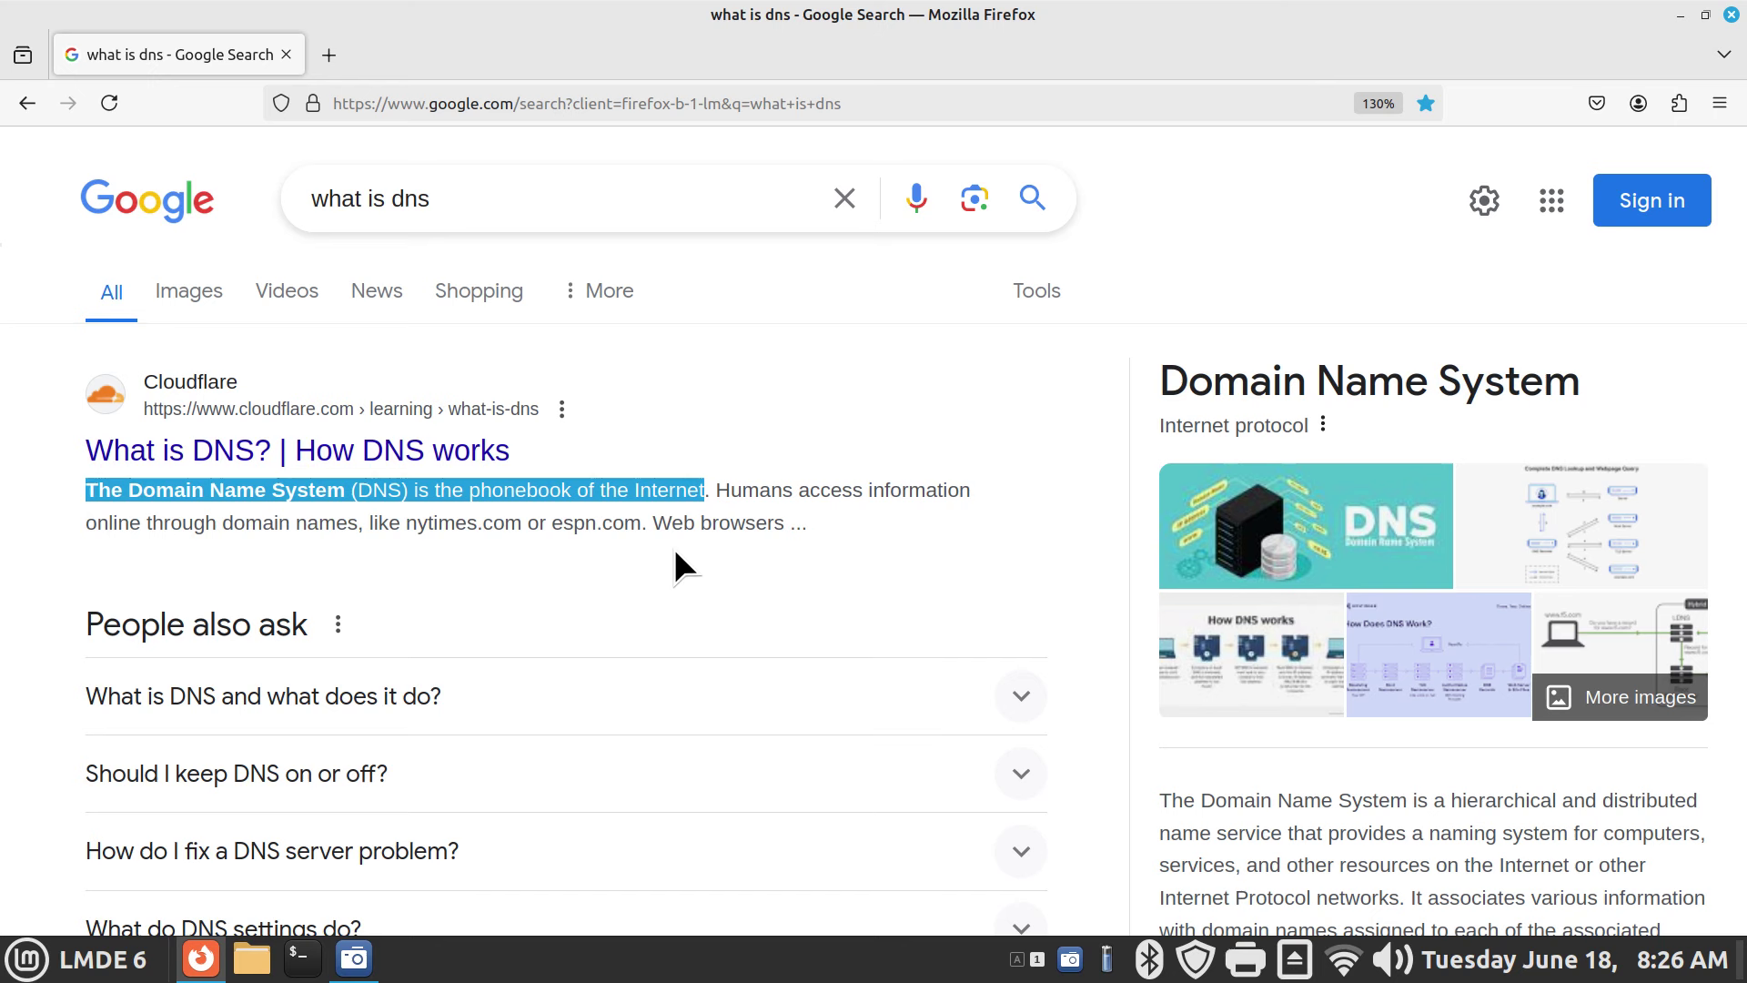
left_click(17, 94)
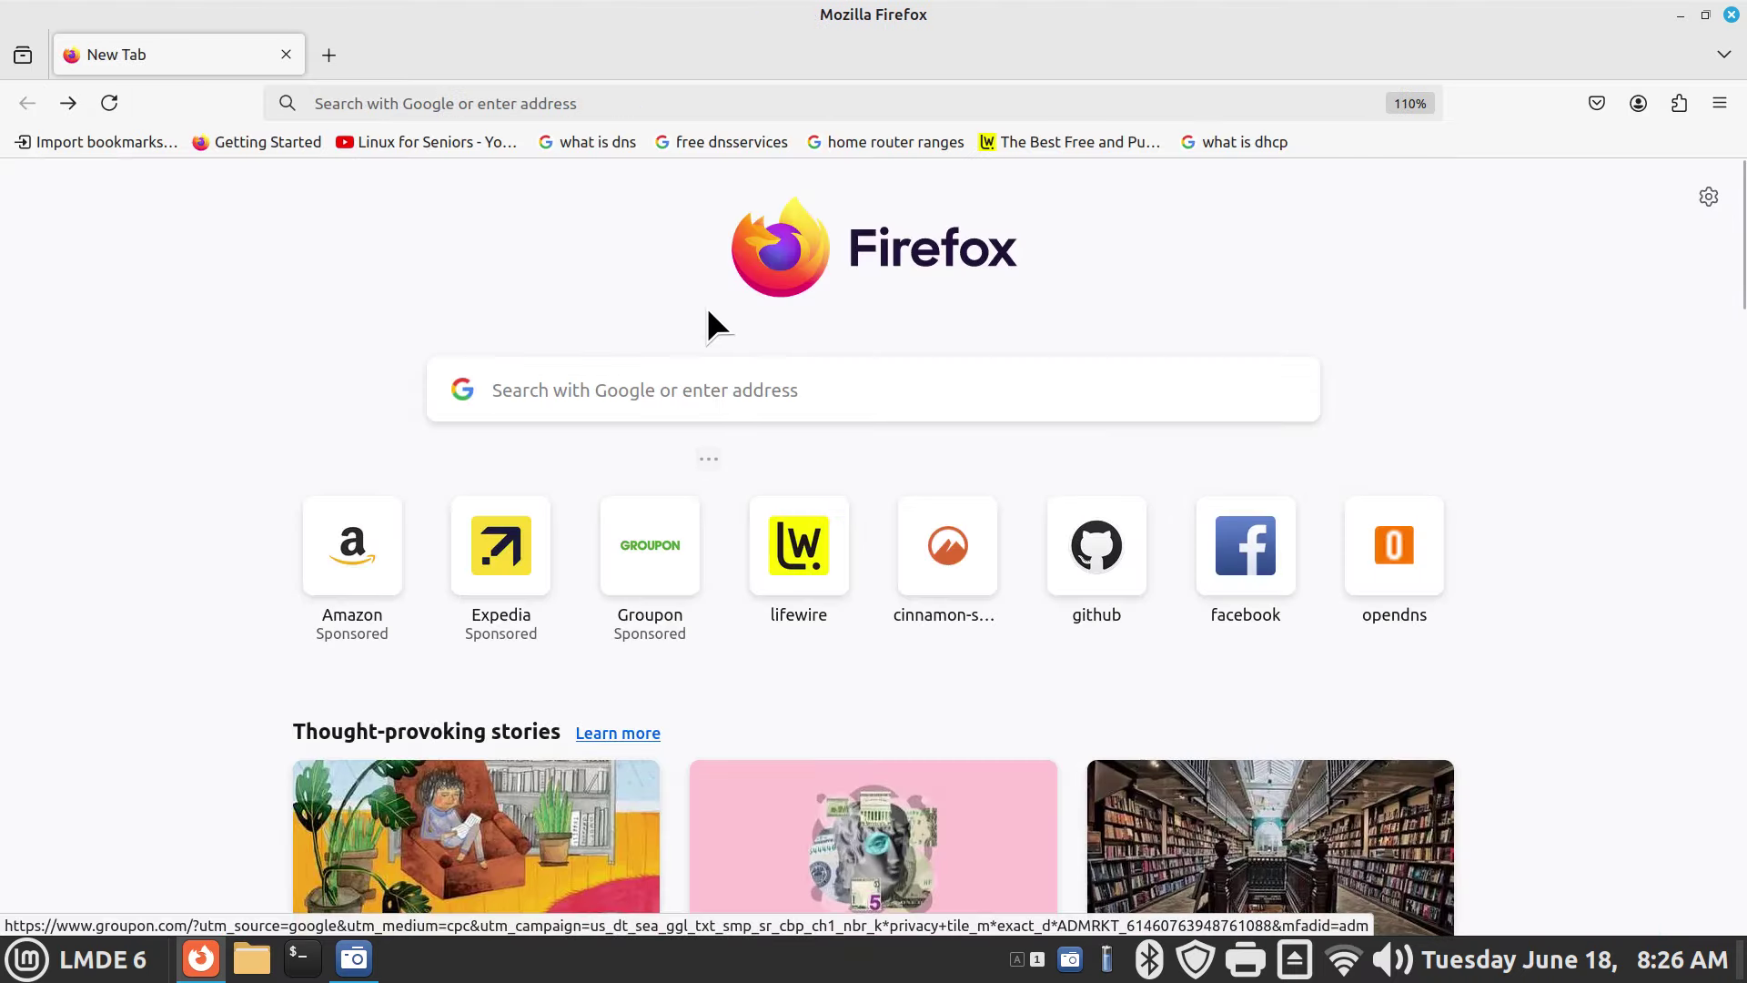
Open the bookmarked "free dnsservices" search, look over the listed free DNS providers, and return to the start page
left_click(728, 143)
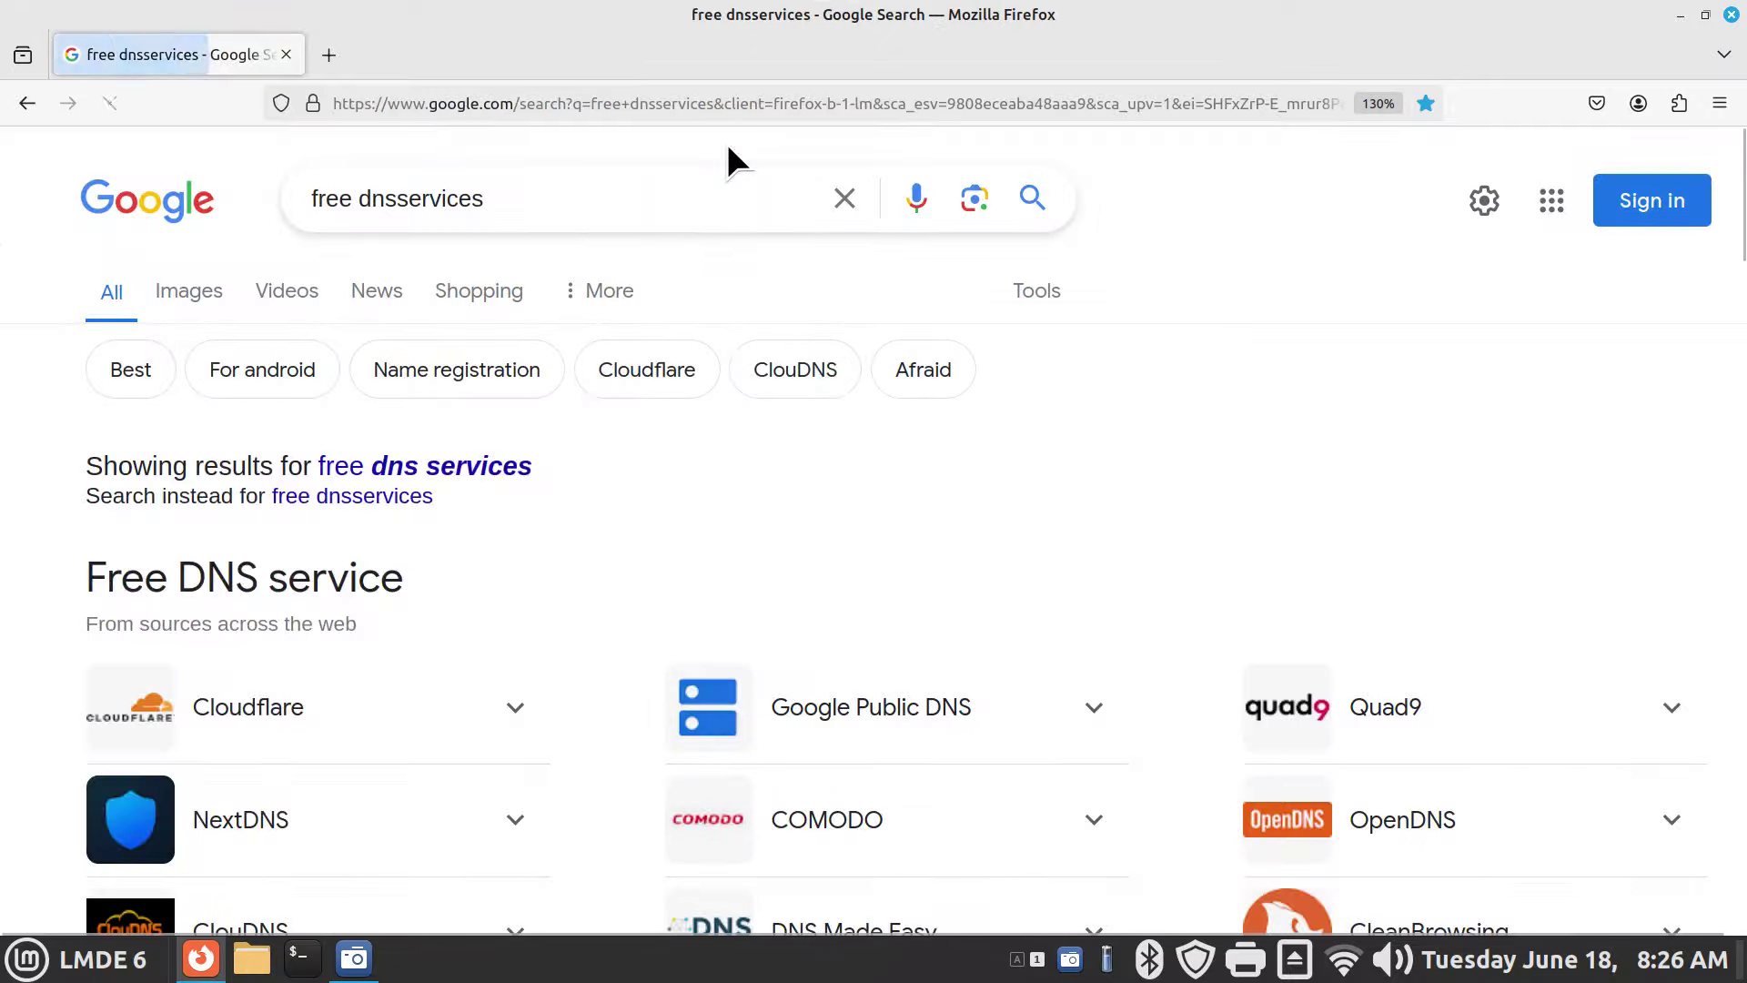
scroll(788, 444, "down", 4)
scroll(788, 444, "up", 1)
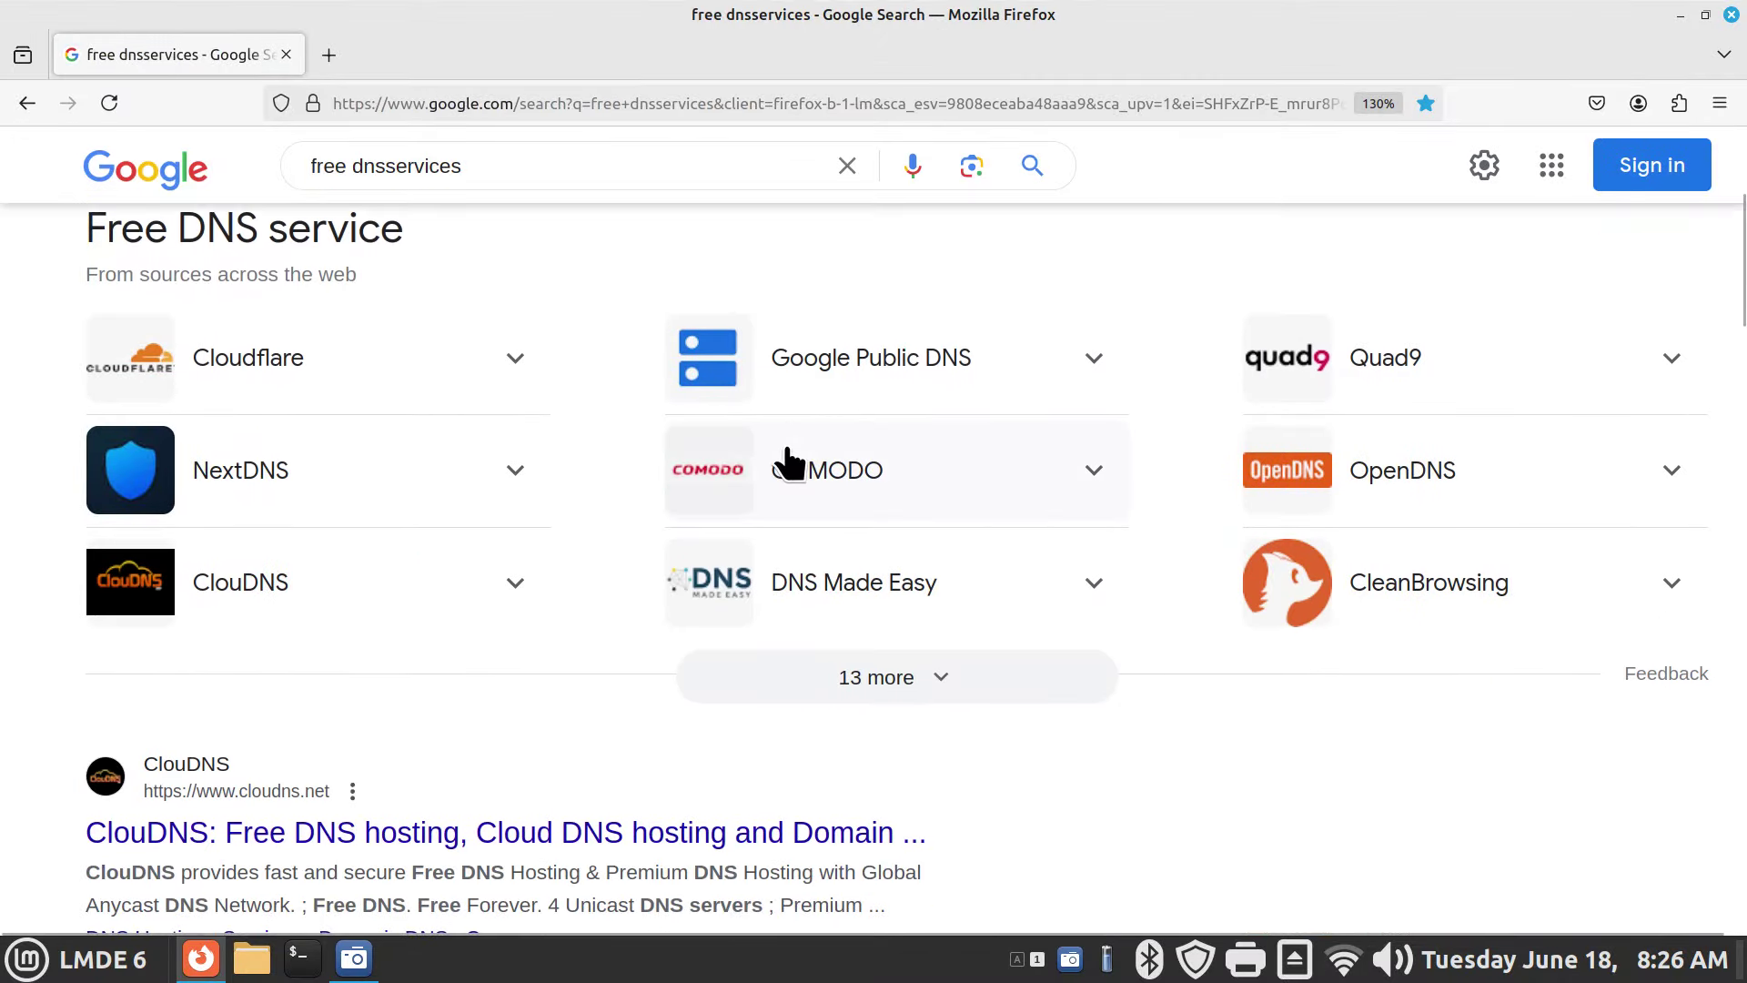
scroll(849, 496, "up", 2)
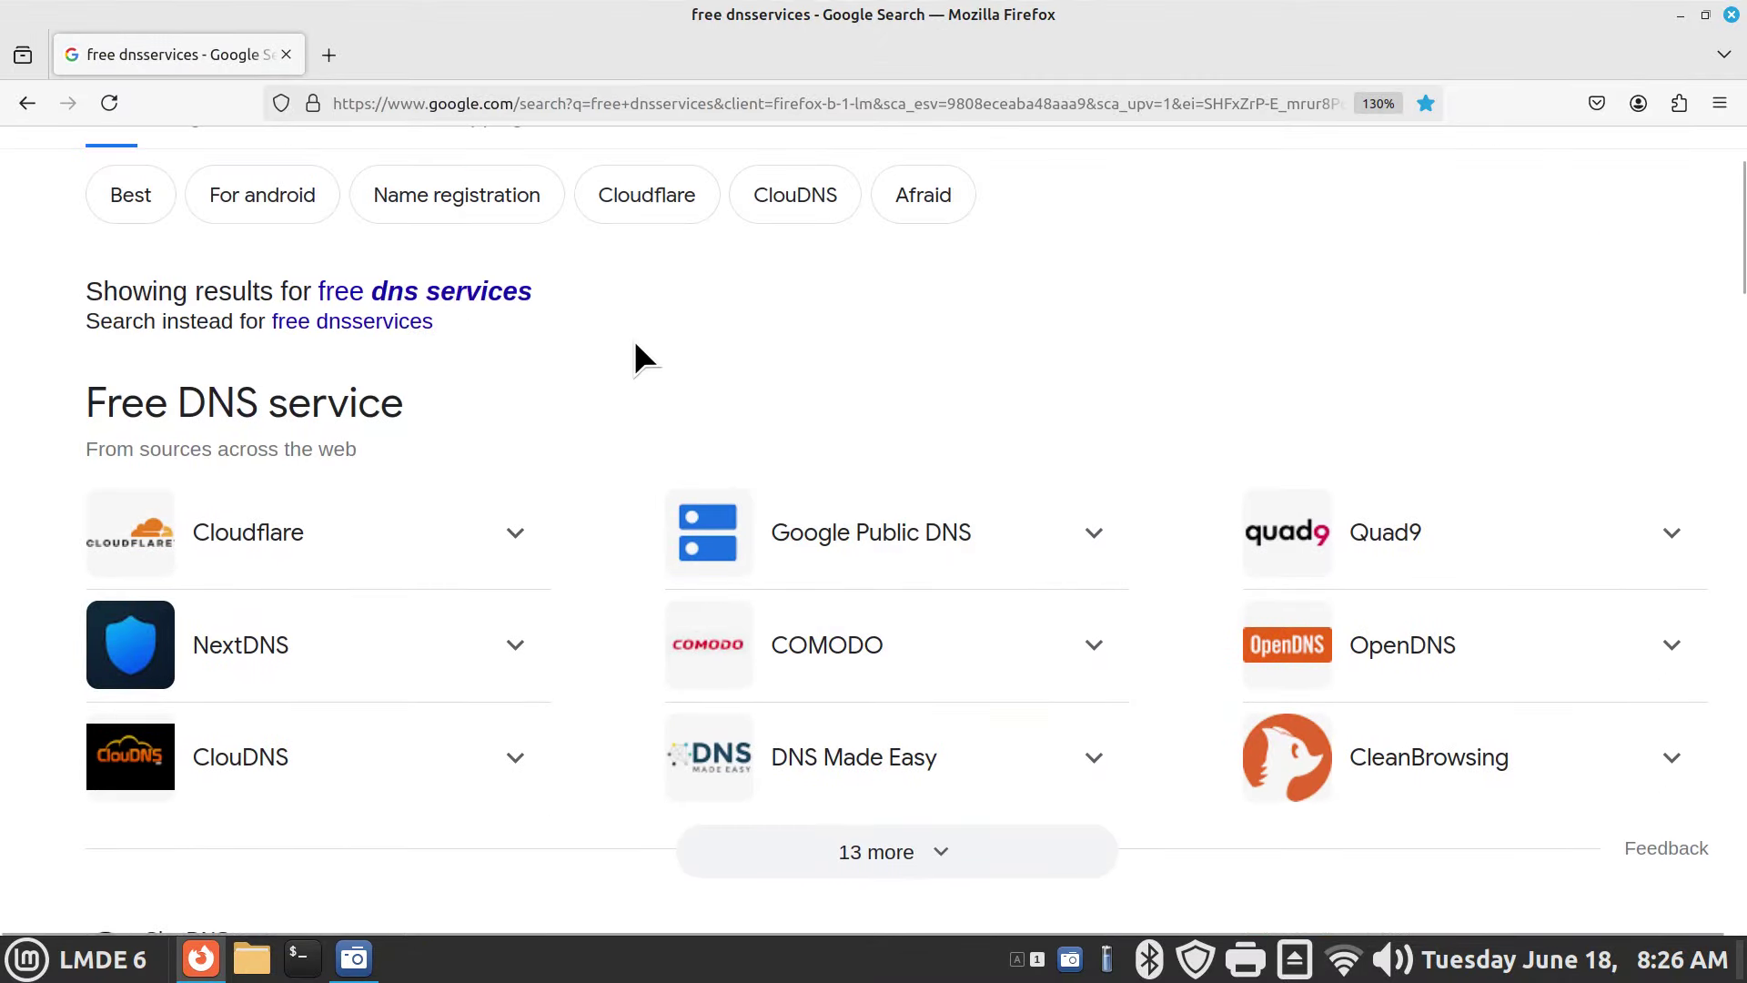
left_click(25, 101)
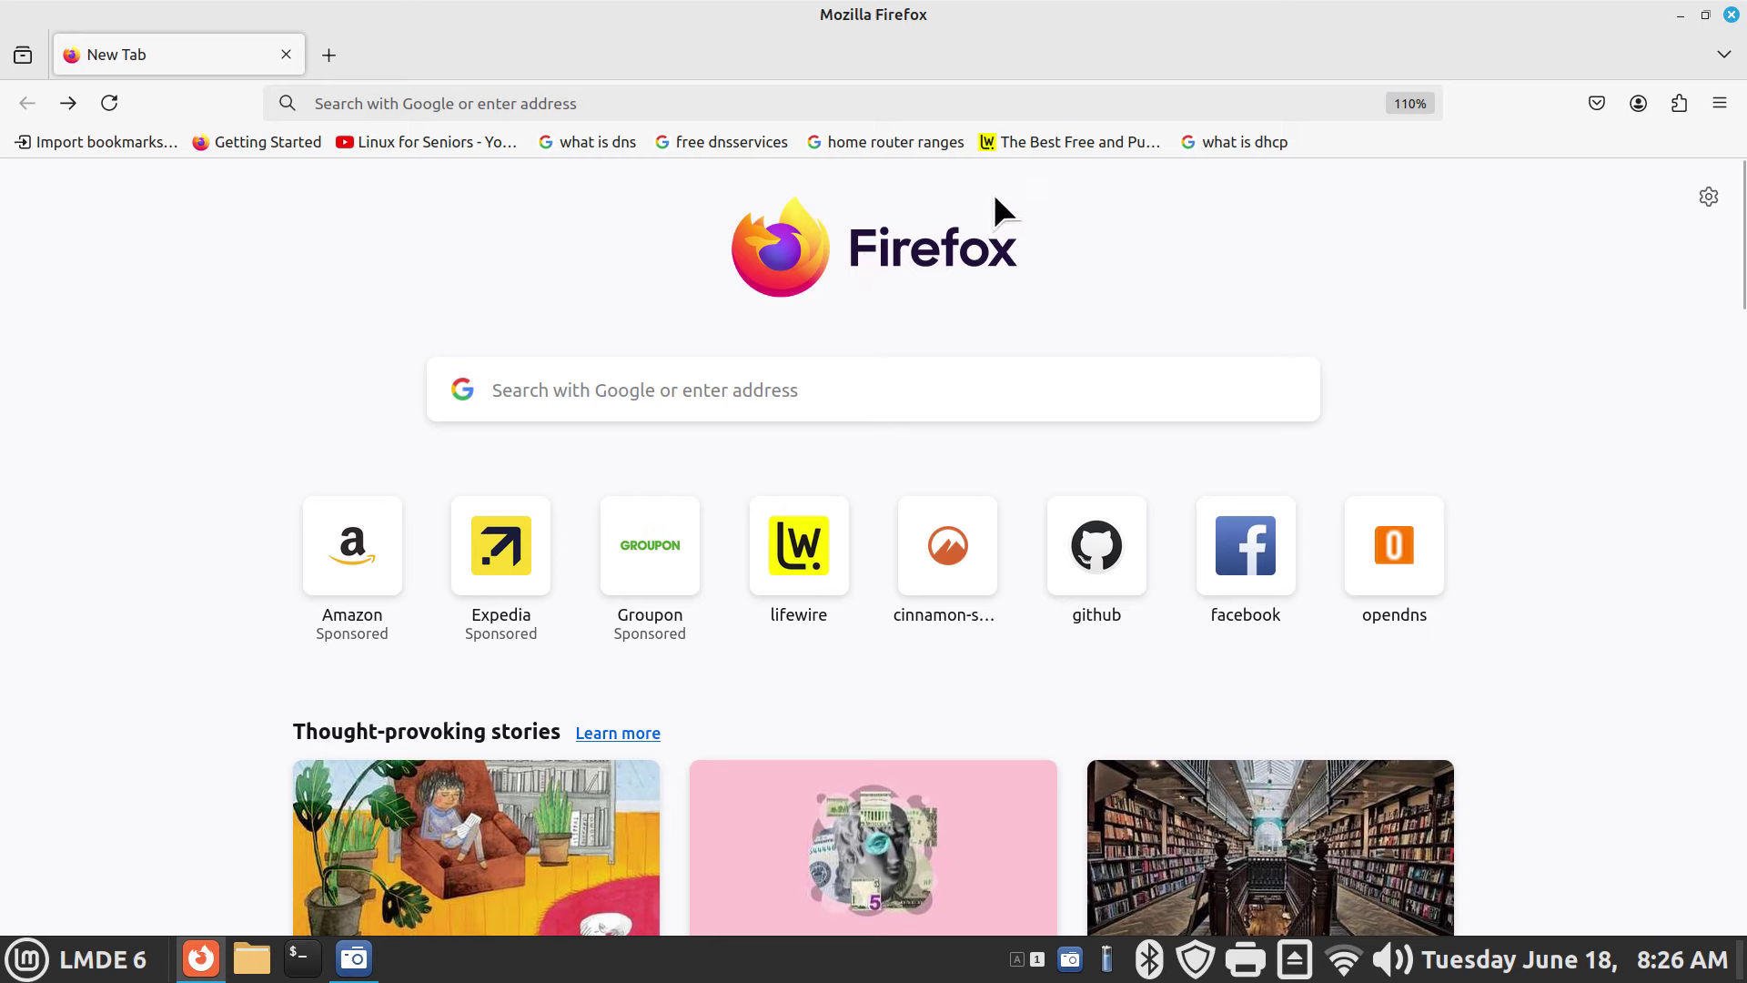
Open the bookmarked Lifewire article on free public DNS servers, read its primary and secondary DNS table, and go back
left_click(1050, 146)
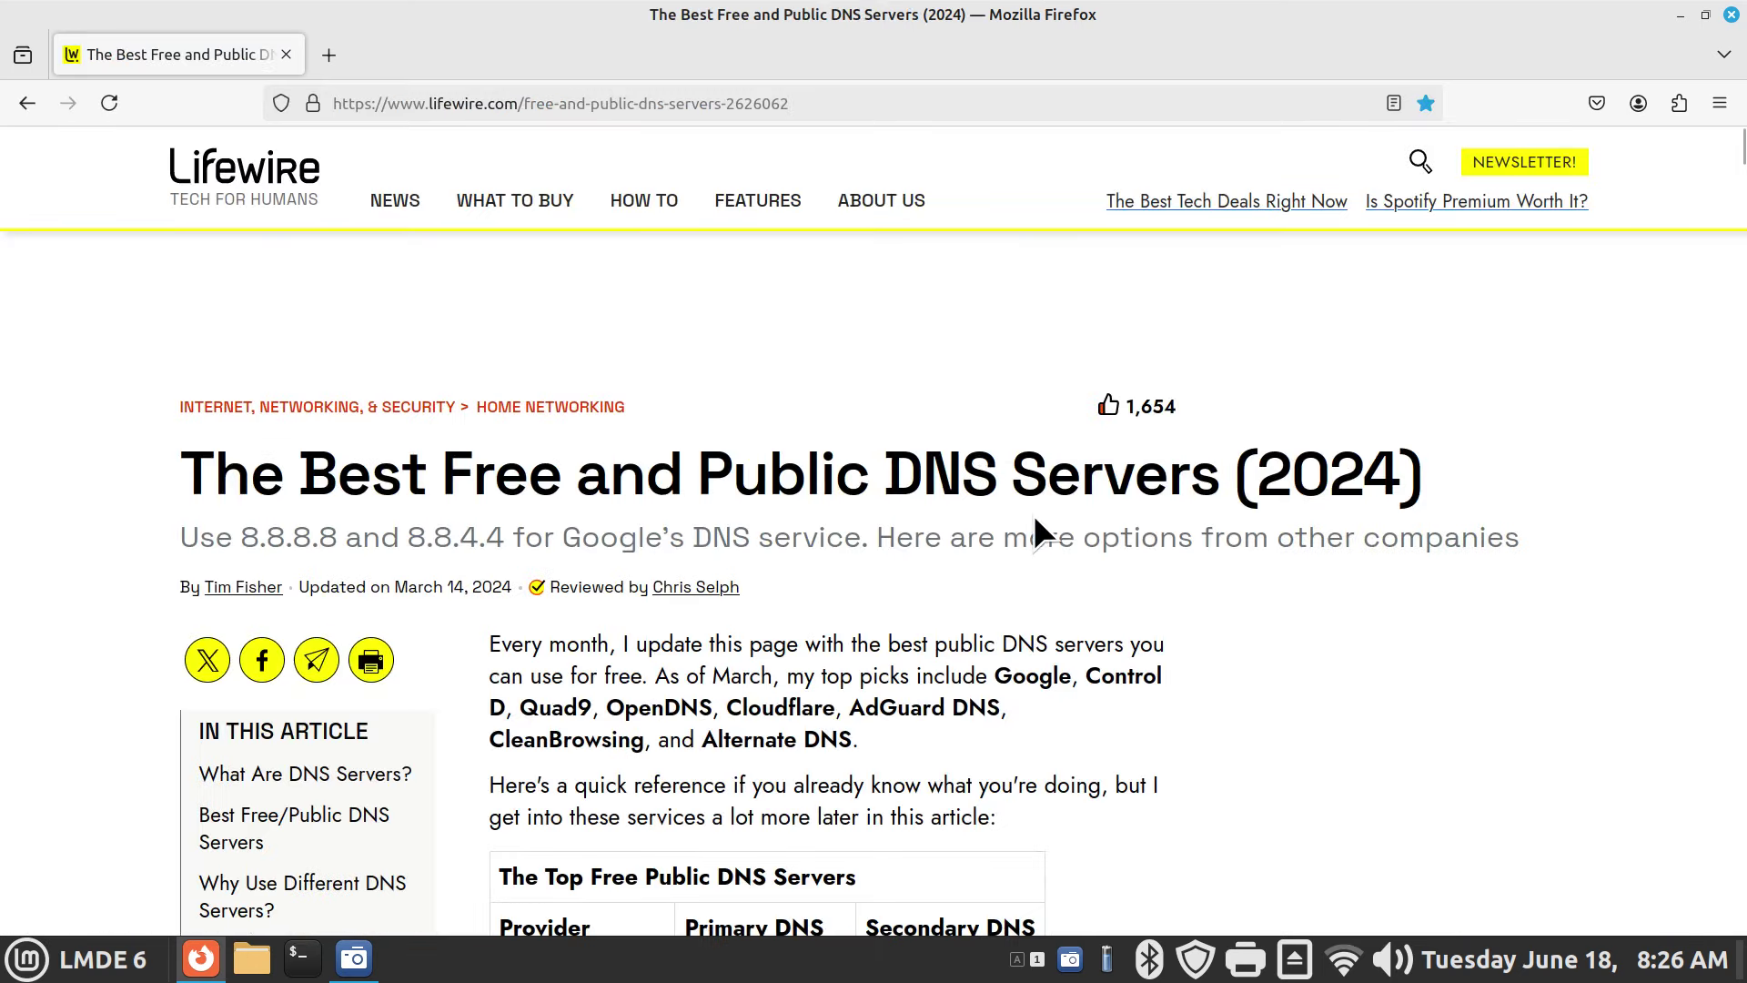
scroll(1013, 570, "down", 5)
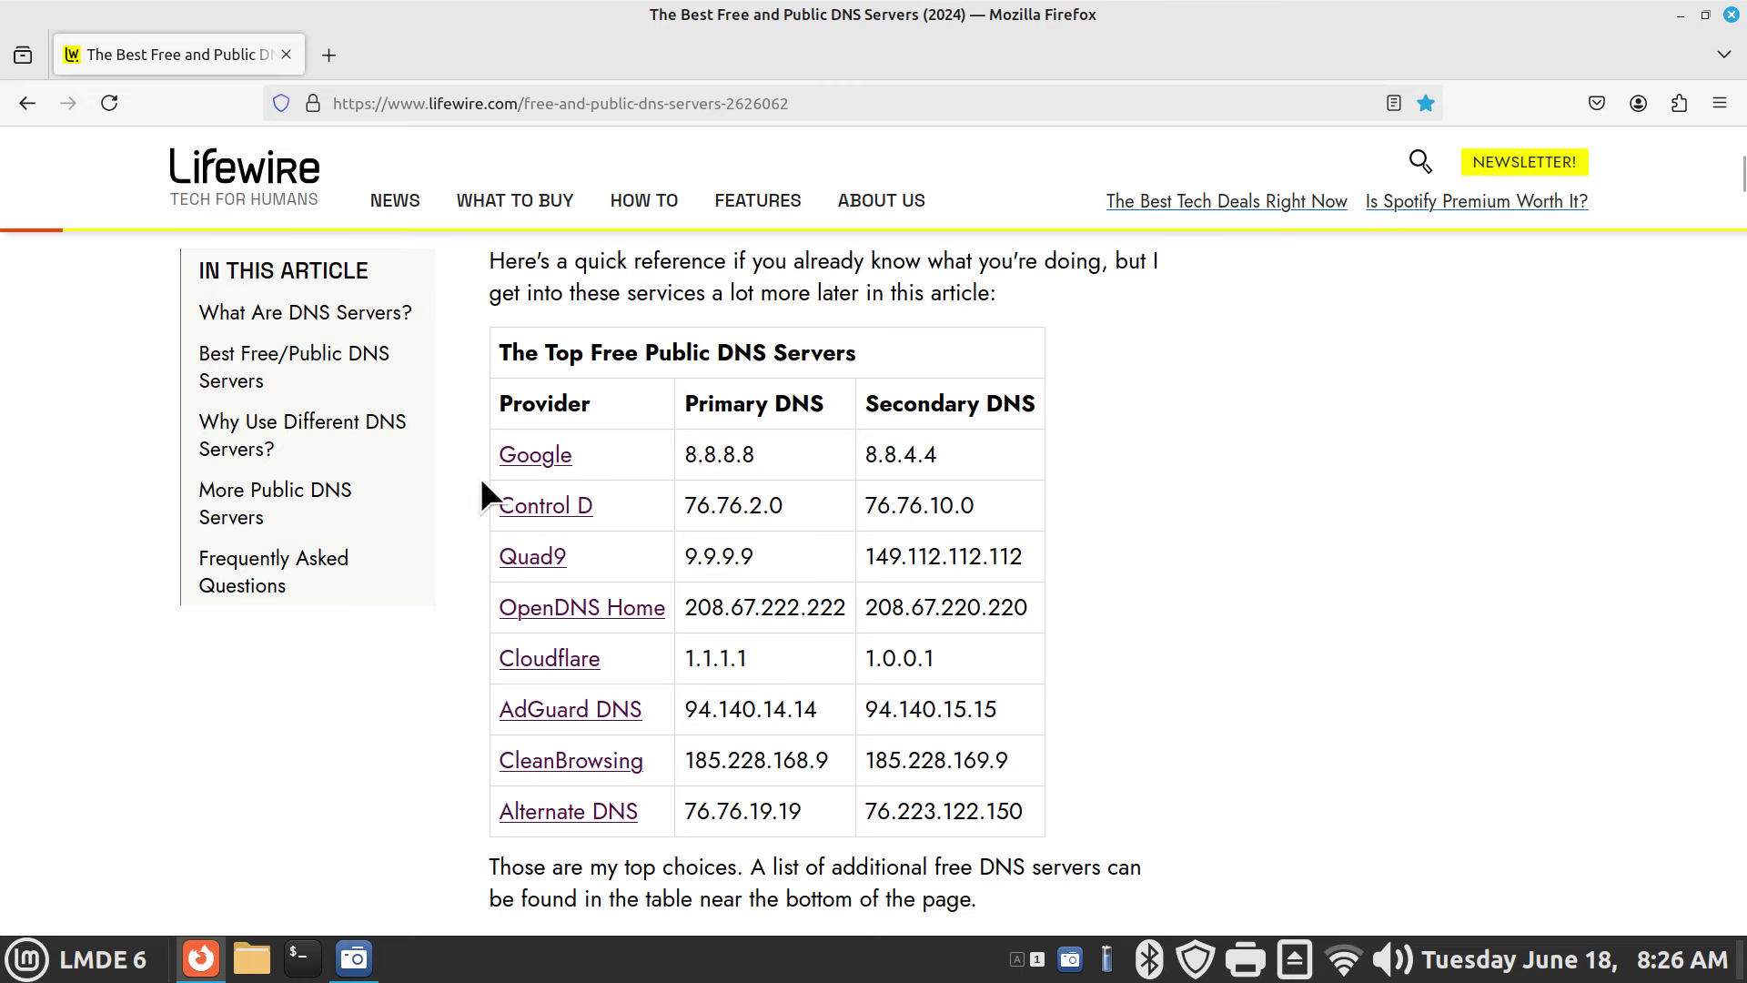
left_click(26, 104)
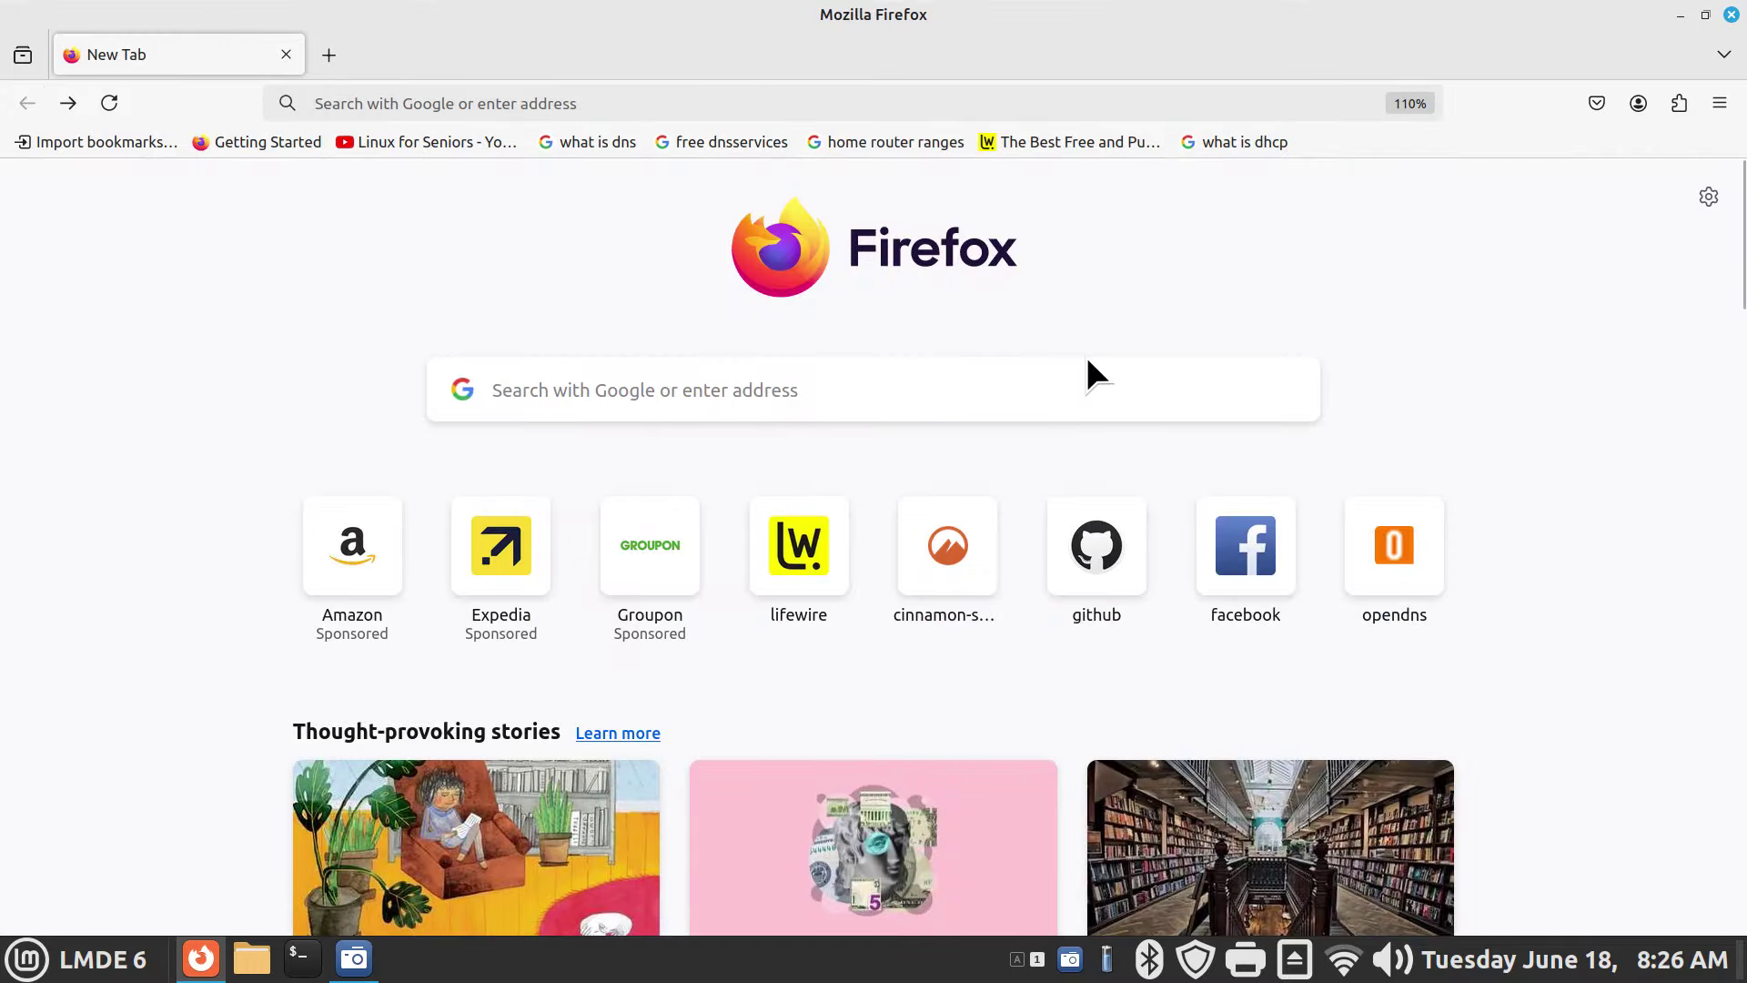
Look over the bookmarked "what is dhcp" and "home router ranges" searches, highlight the router query, and return to the start page
left_click(1253, 142)
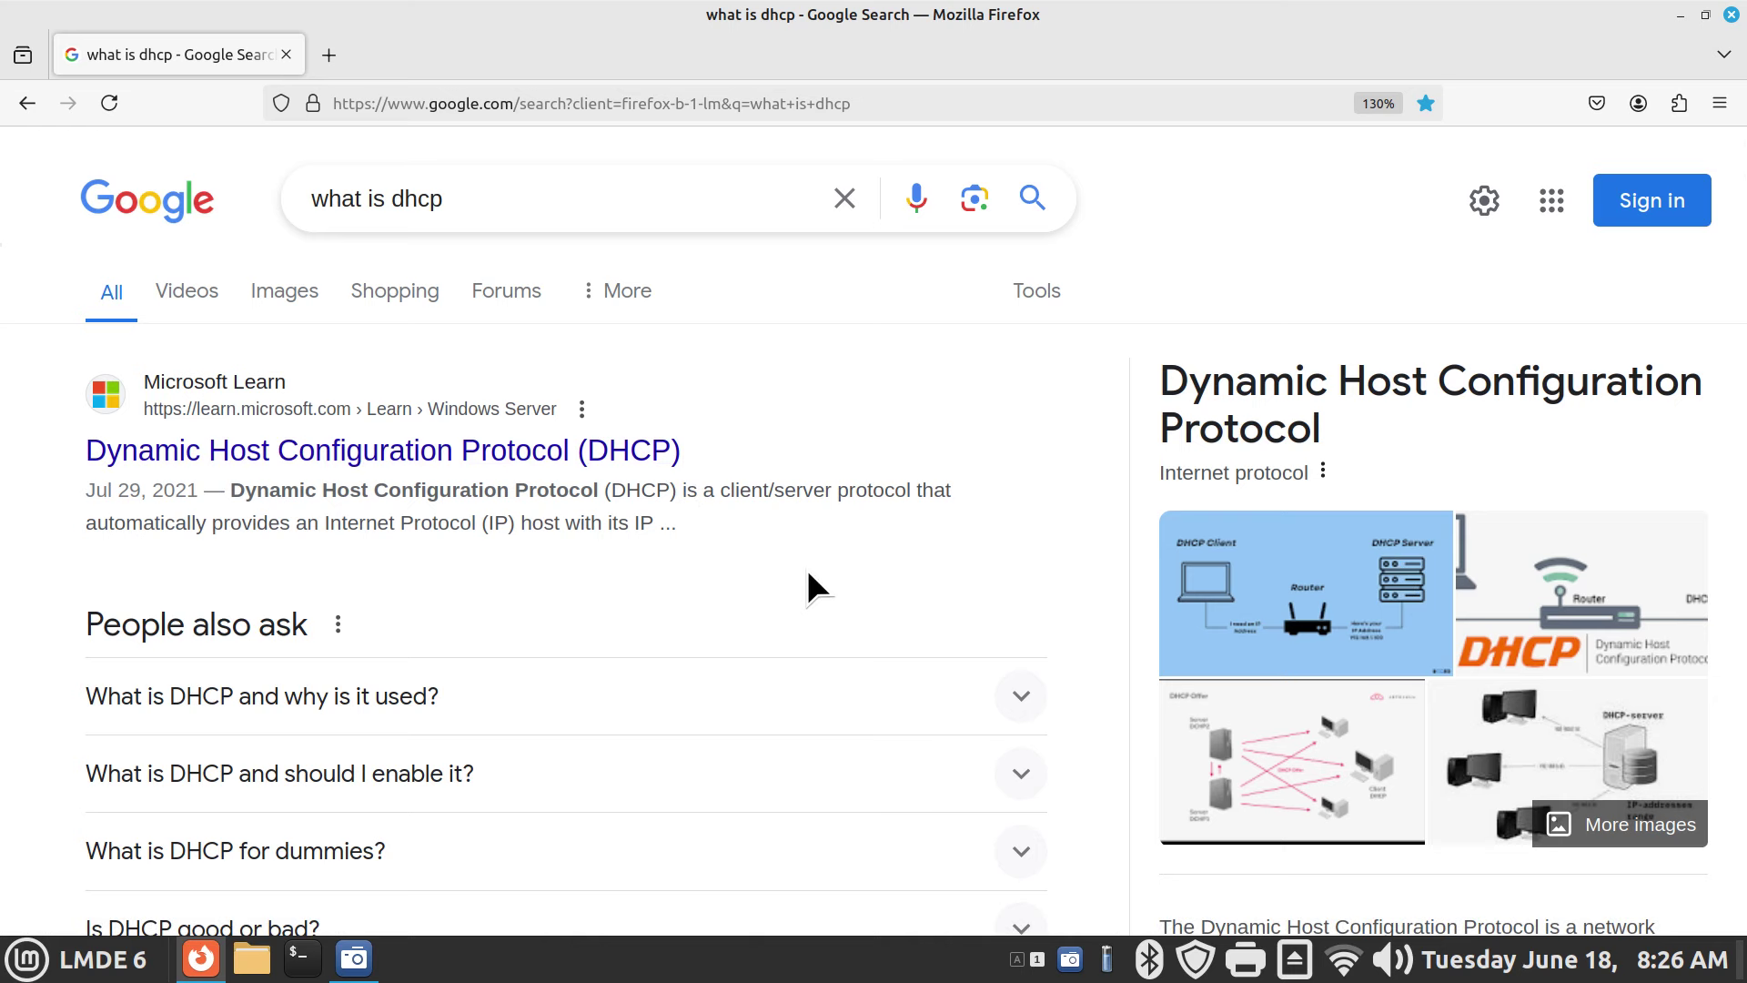
left_click(27, 103)
left_click(883, 142)
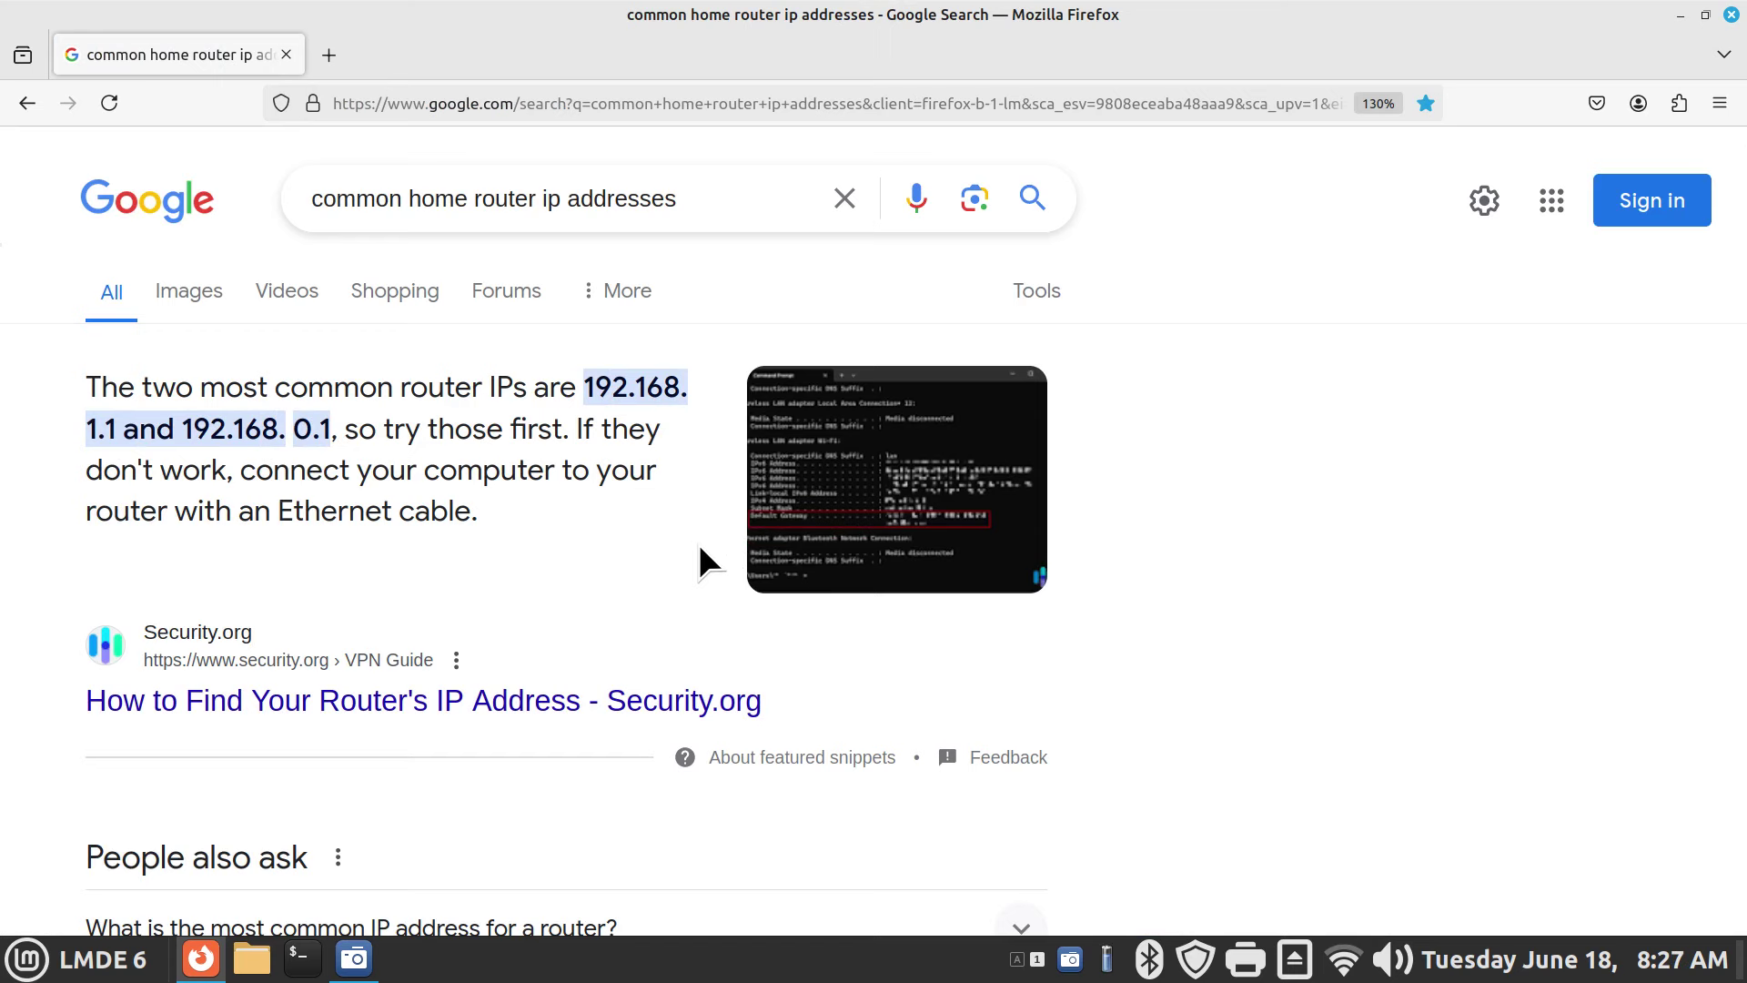
left_click_drag(701, 199, 237, 198)
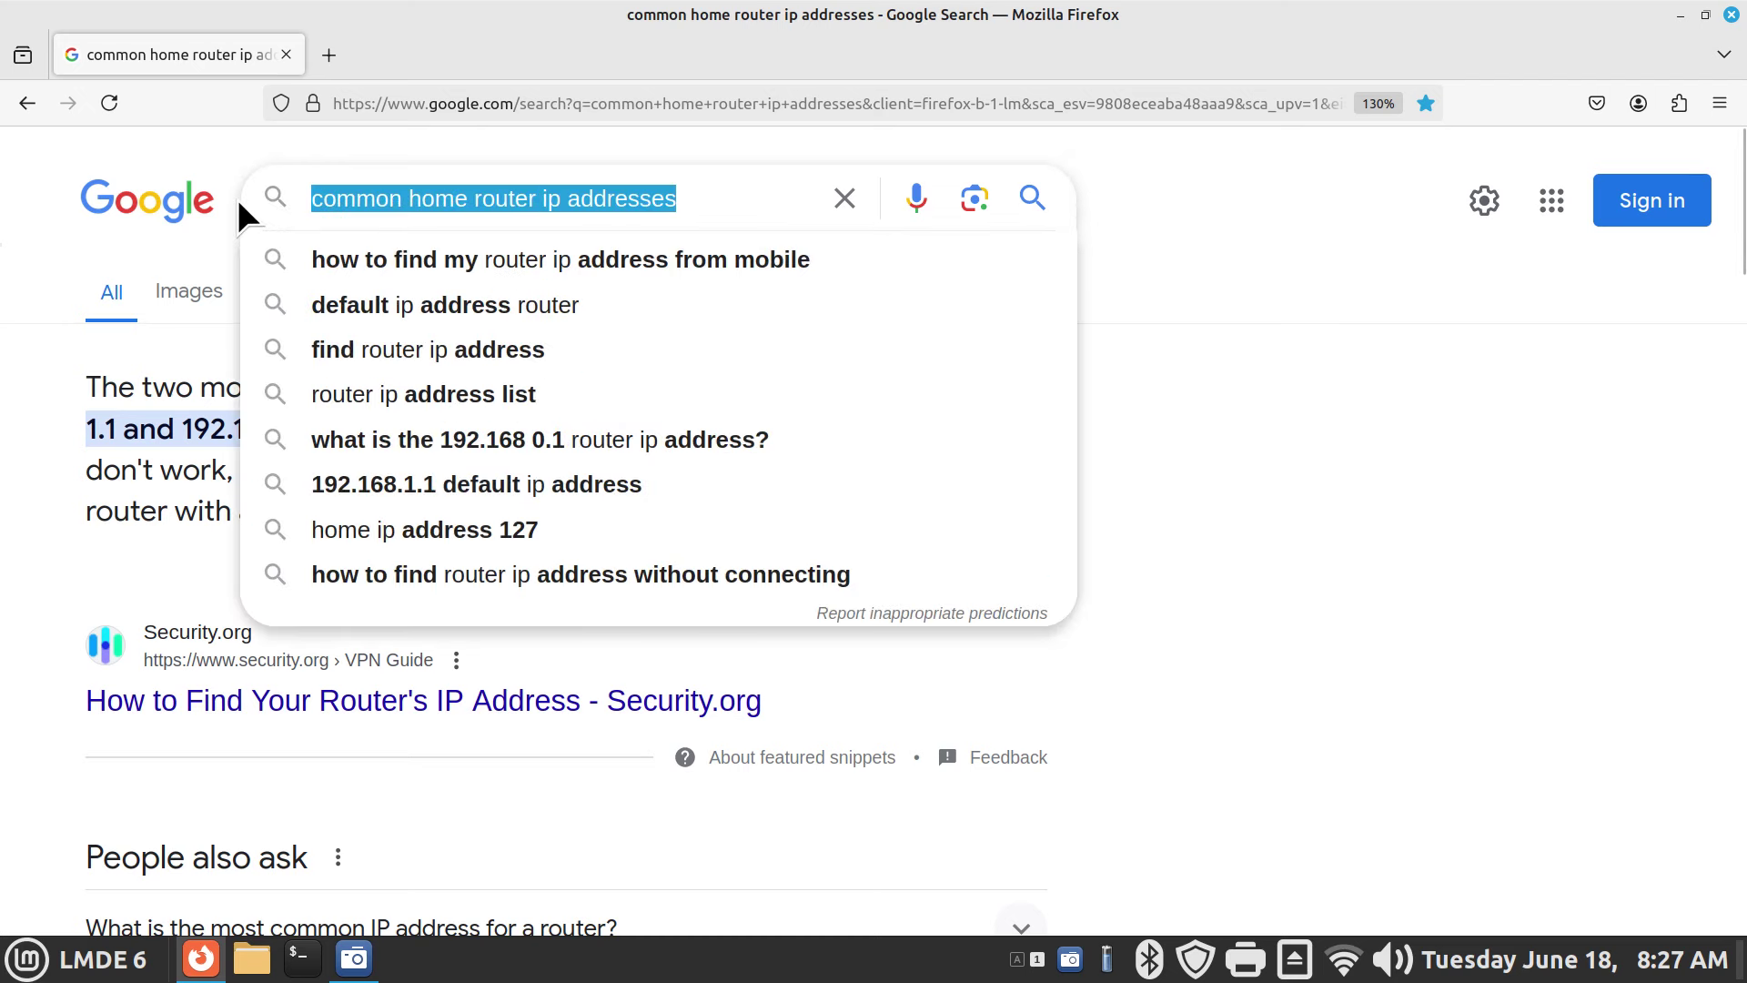
left_click(26, 102)
Open Amazon from the start page shortcuts, search for routers, look through the results, and close the browser
left_click(354, 562)
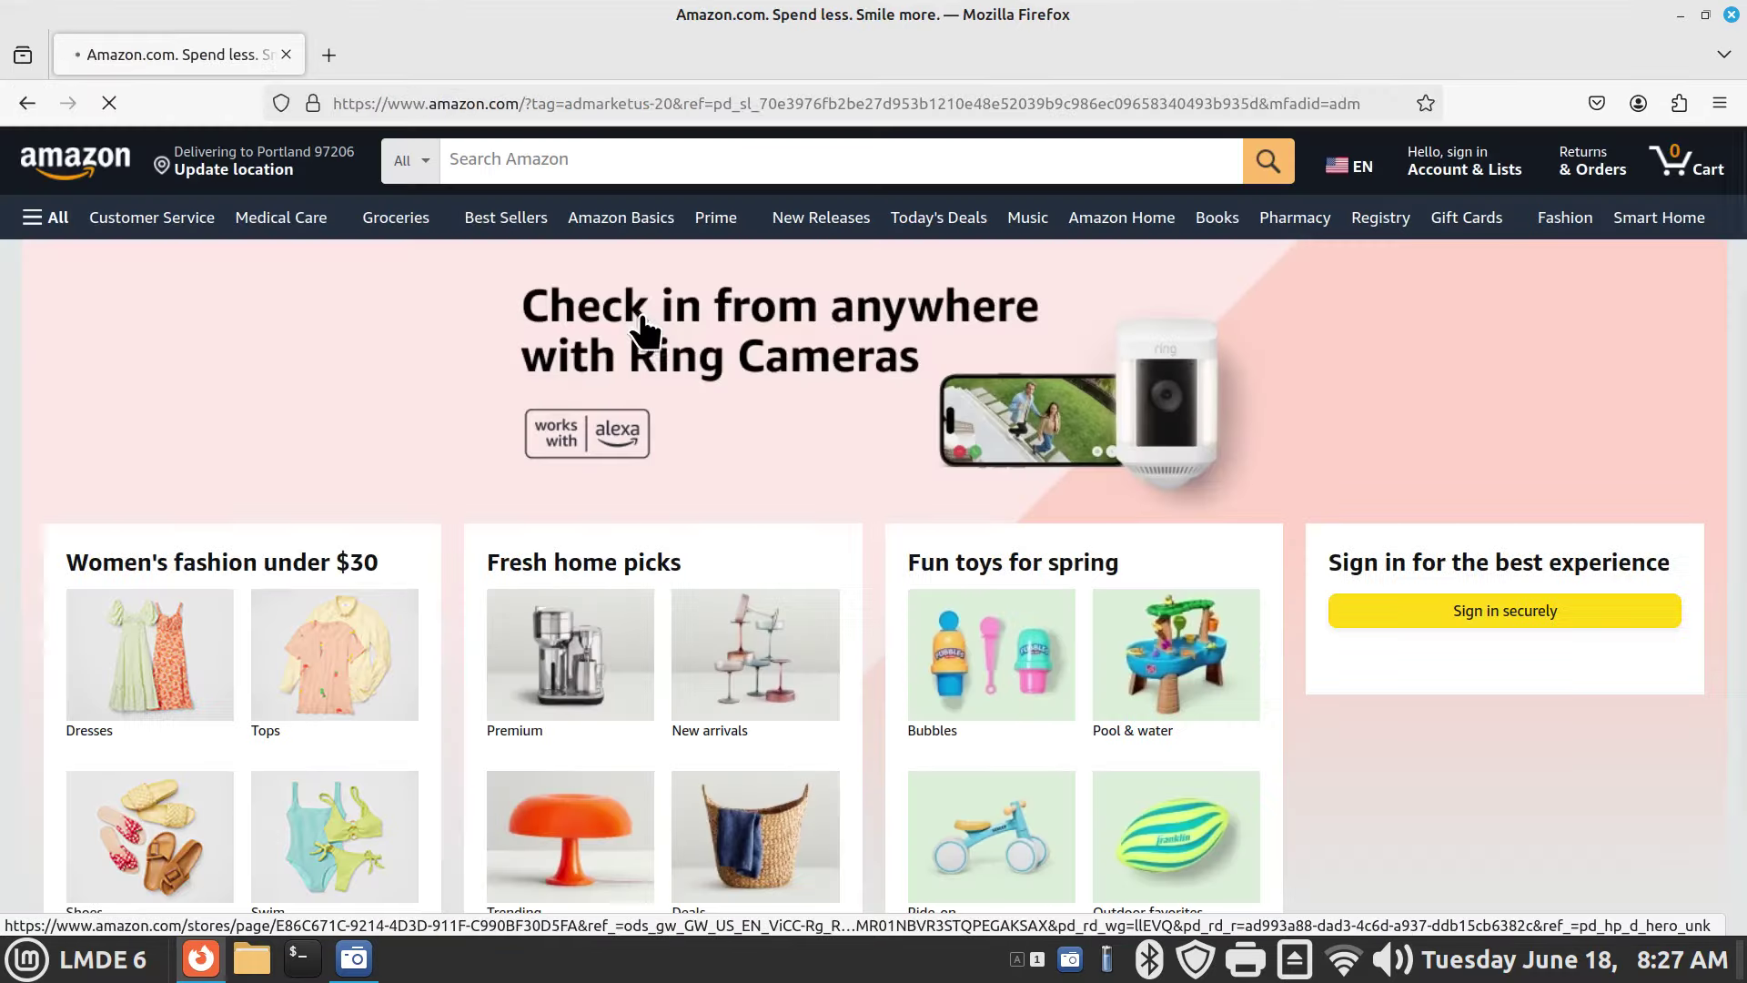
left_click(557, 159)
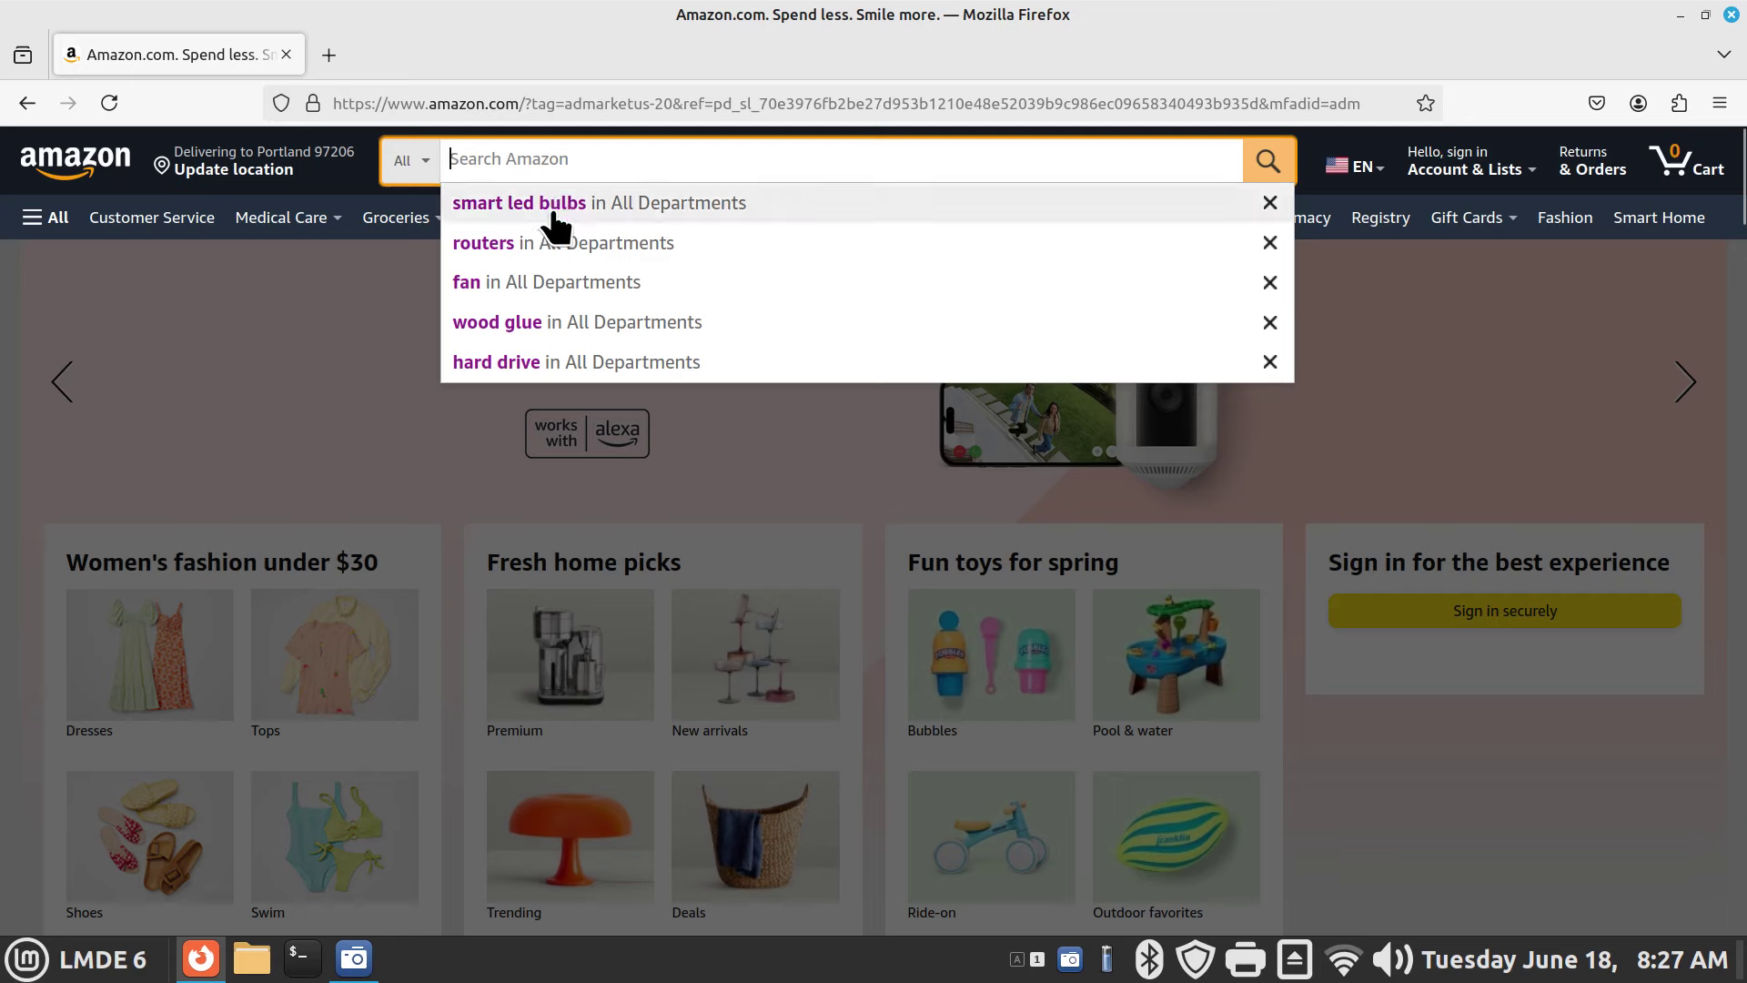
left_click(538, 240)
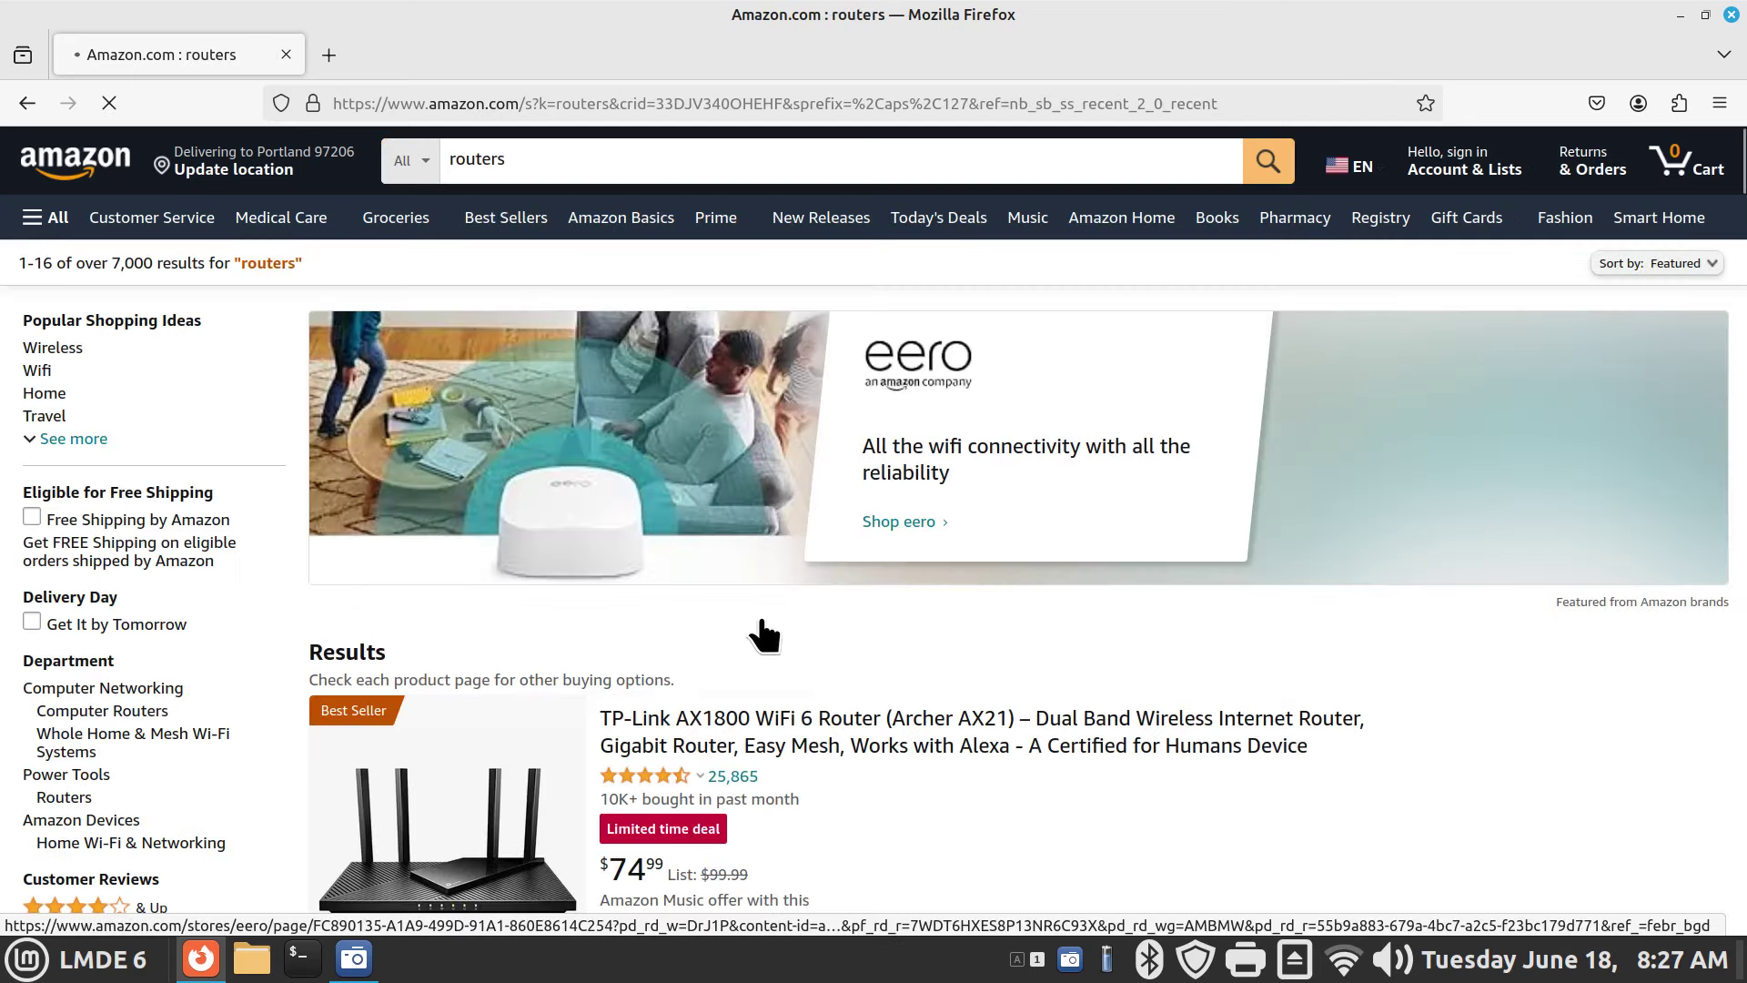
scroll(761, 613, "down", 4)
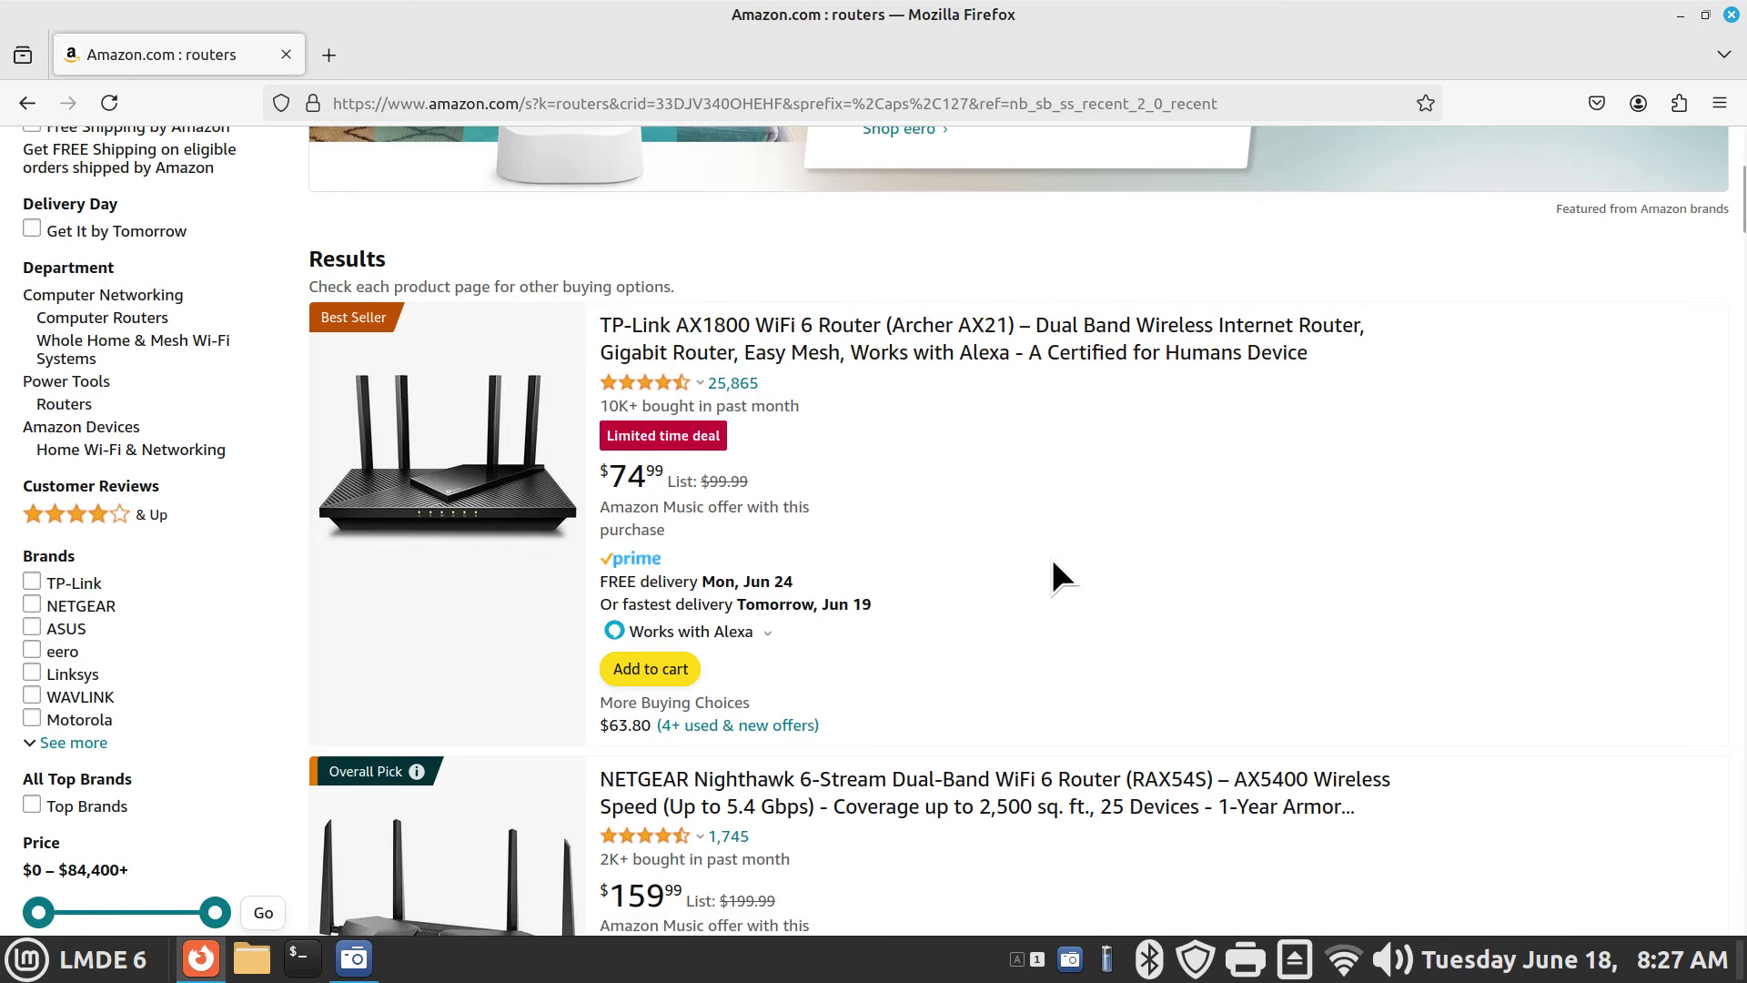
scroll(1319, 528, "up", 5)
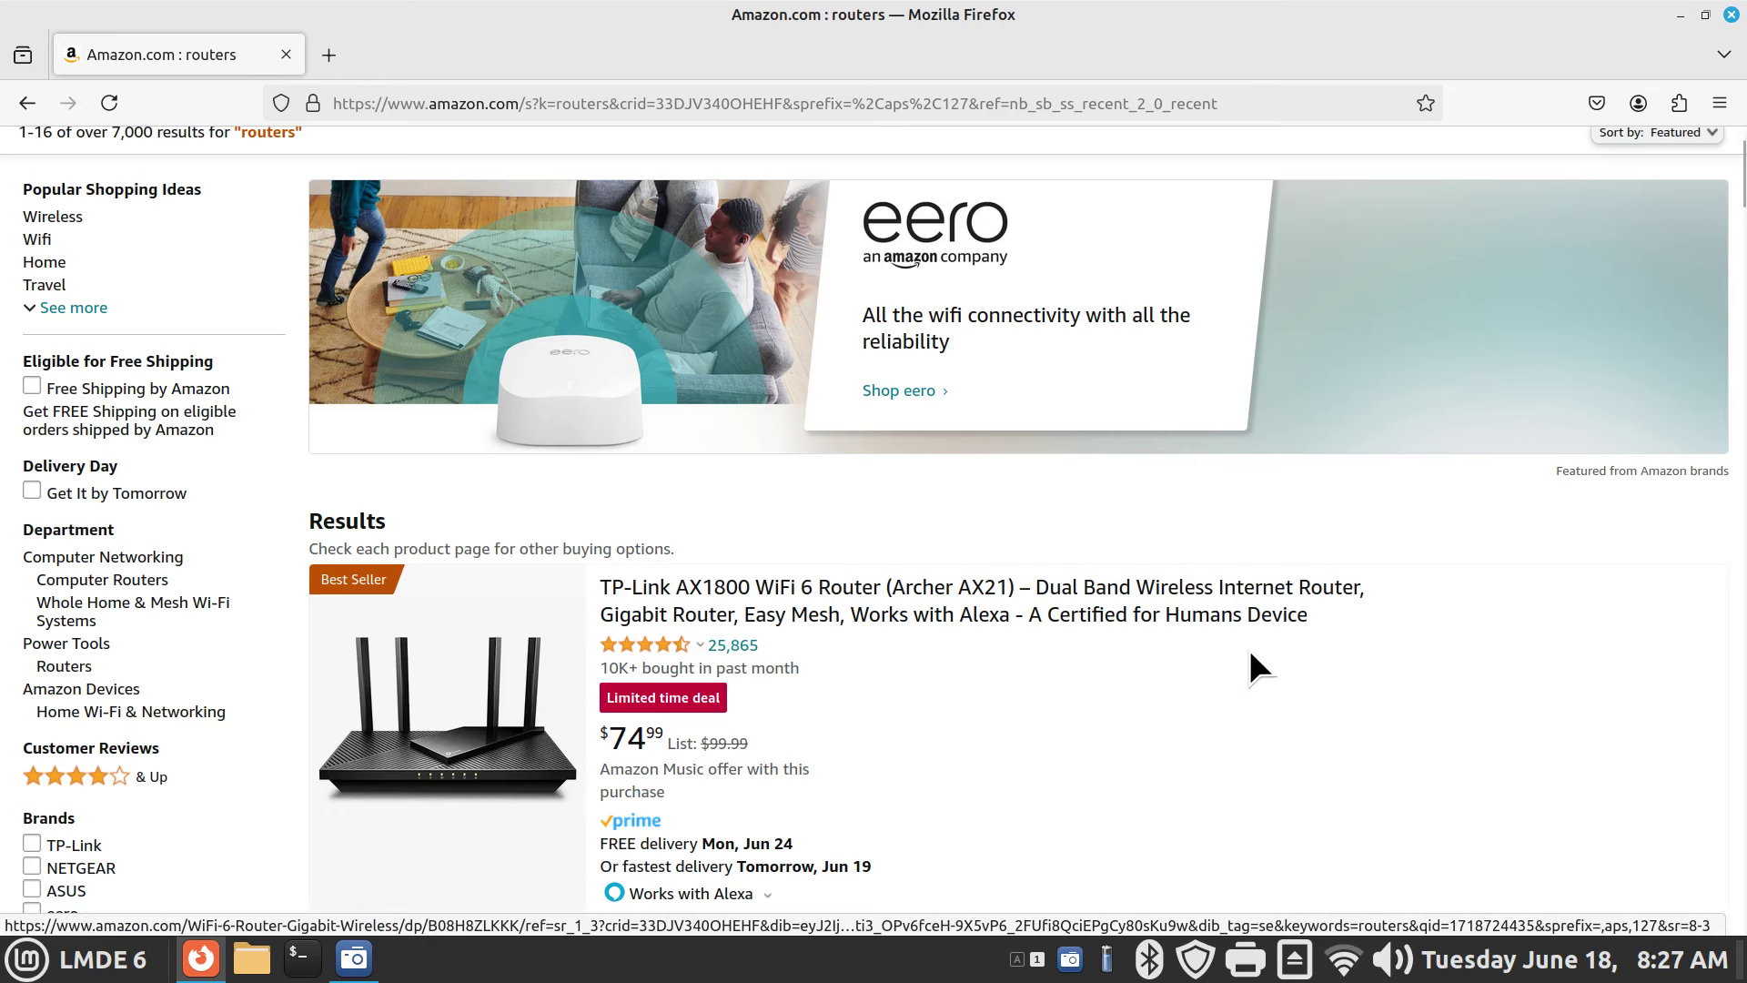
scroll(1261, 701, "down", 3)
scroll(1374, 596, "down", 3)
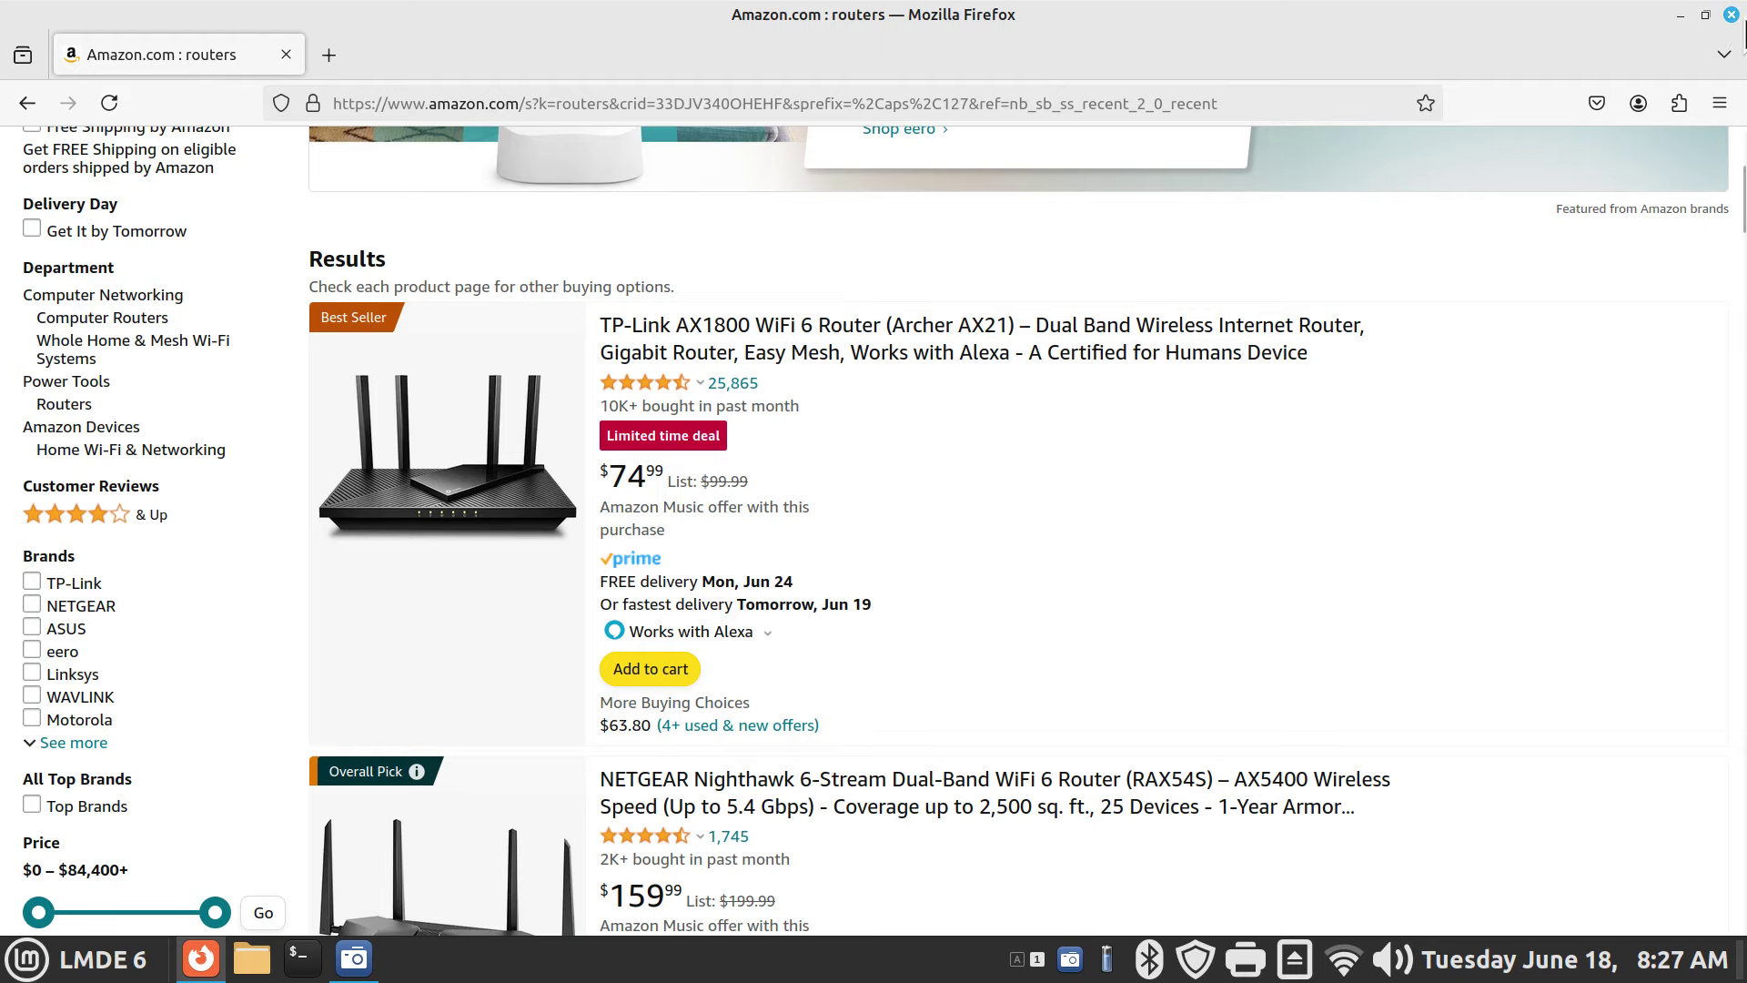
left_click(1730, 15)
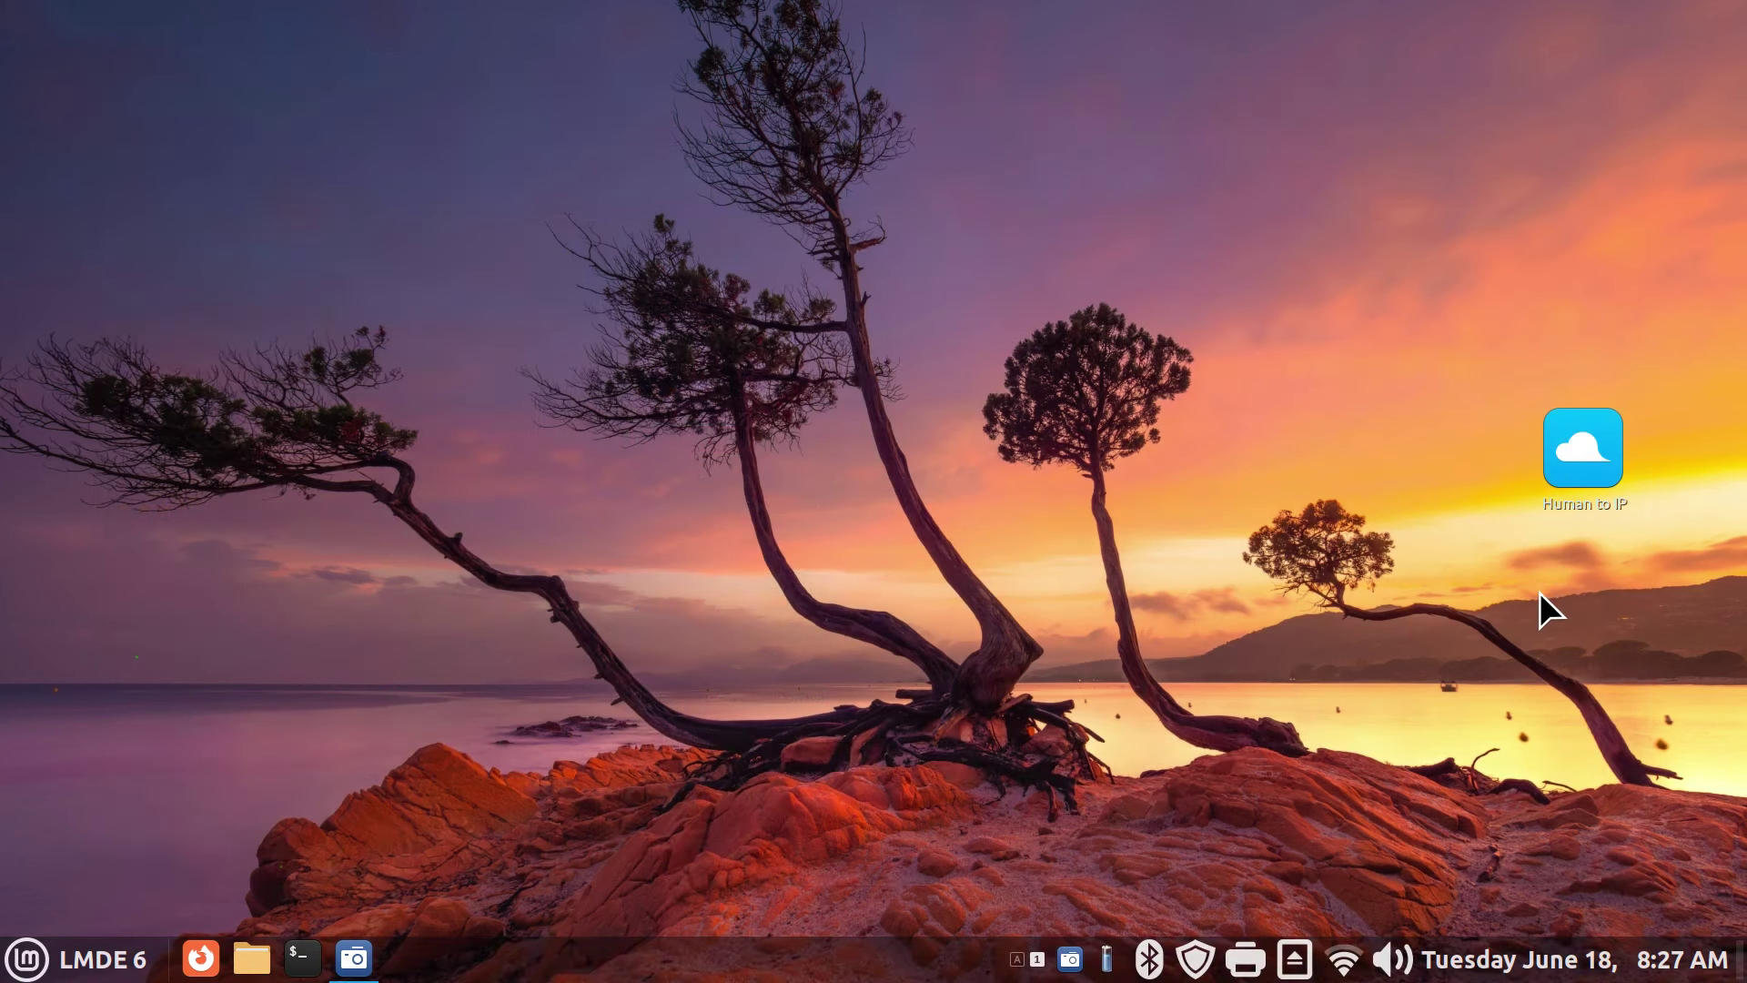
Launch the Human to IP application from the desktop, enlarge its text, and move its window clear of the desktop icon
double_click(1567, 450)
left_click_drag(512, 172, 1168, 337)
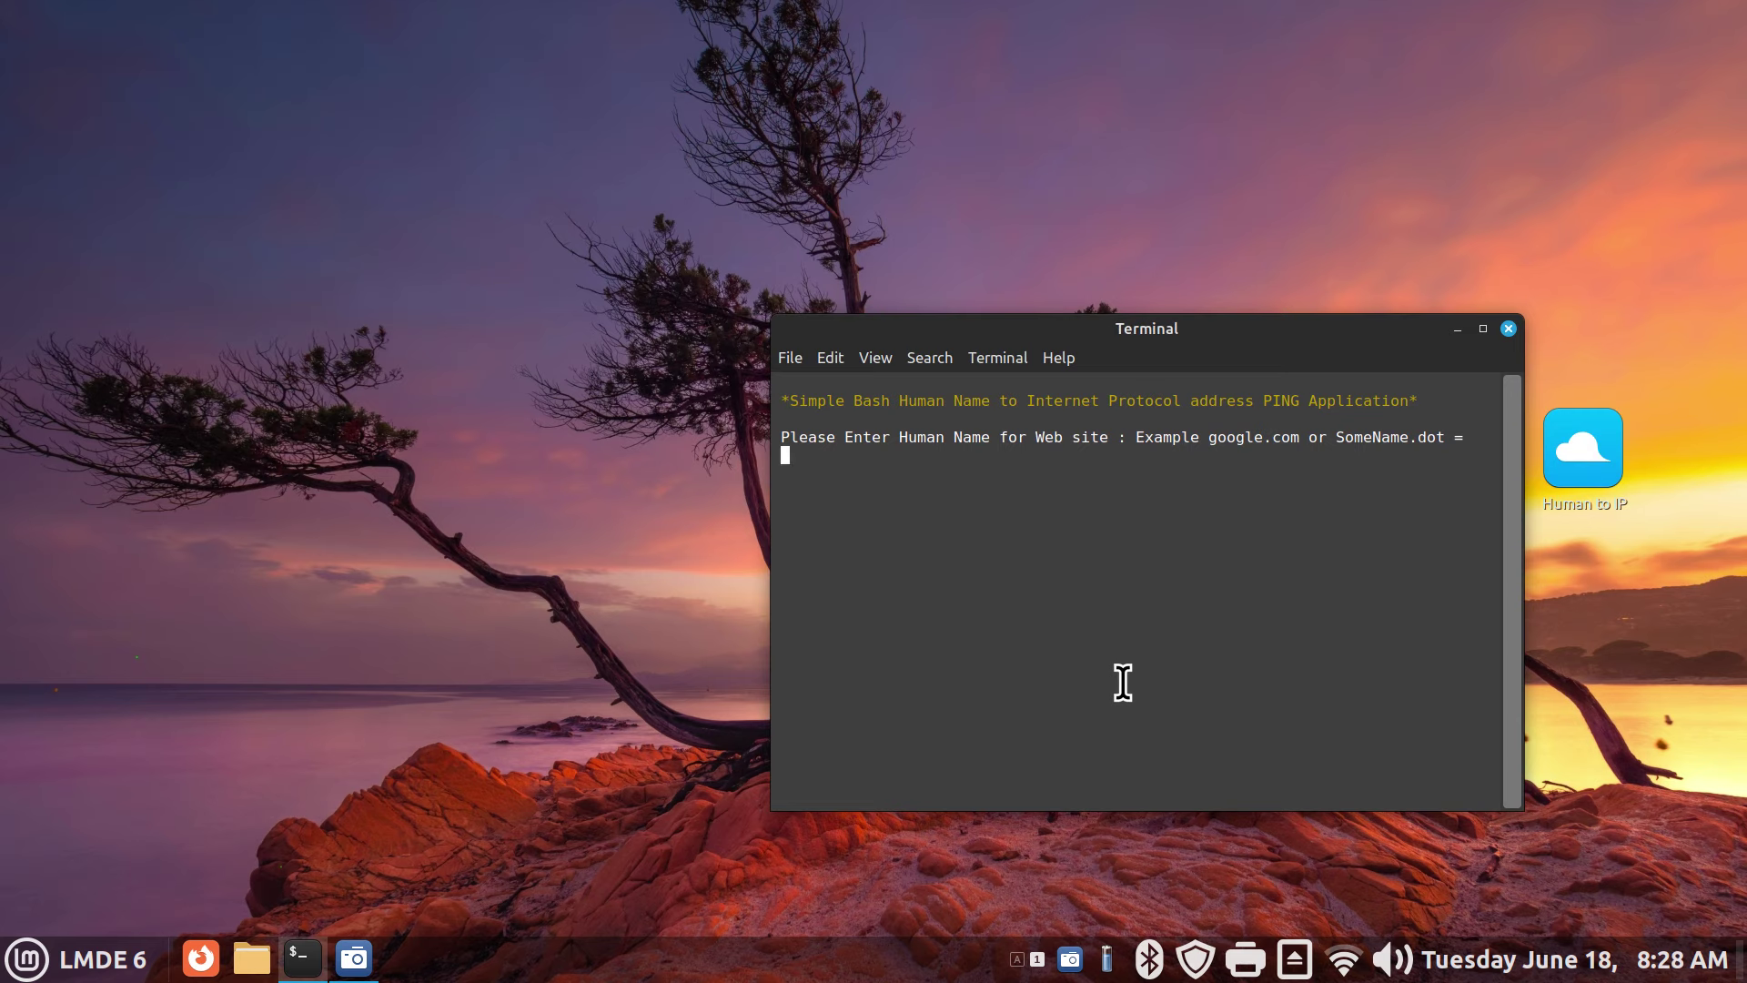
key("ctrl+plus")
key("ctrl+plus")
key("ctrl+plus")
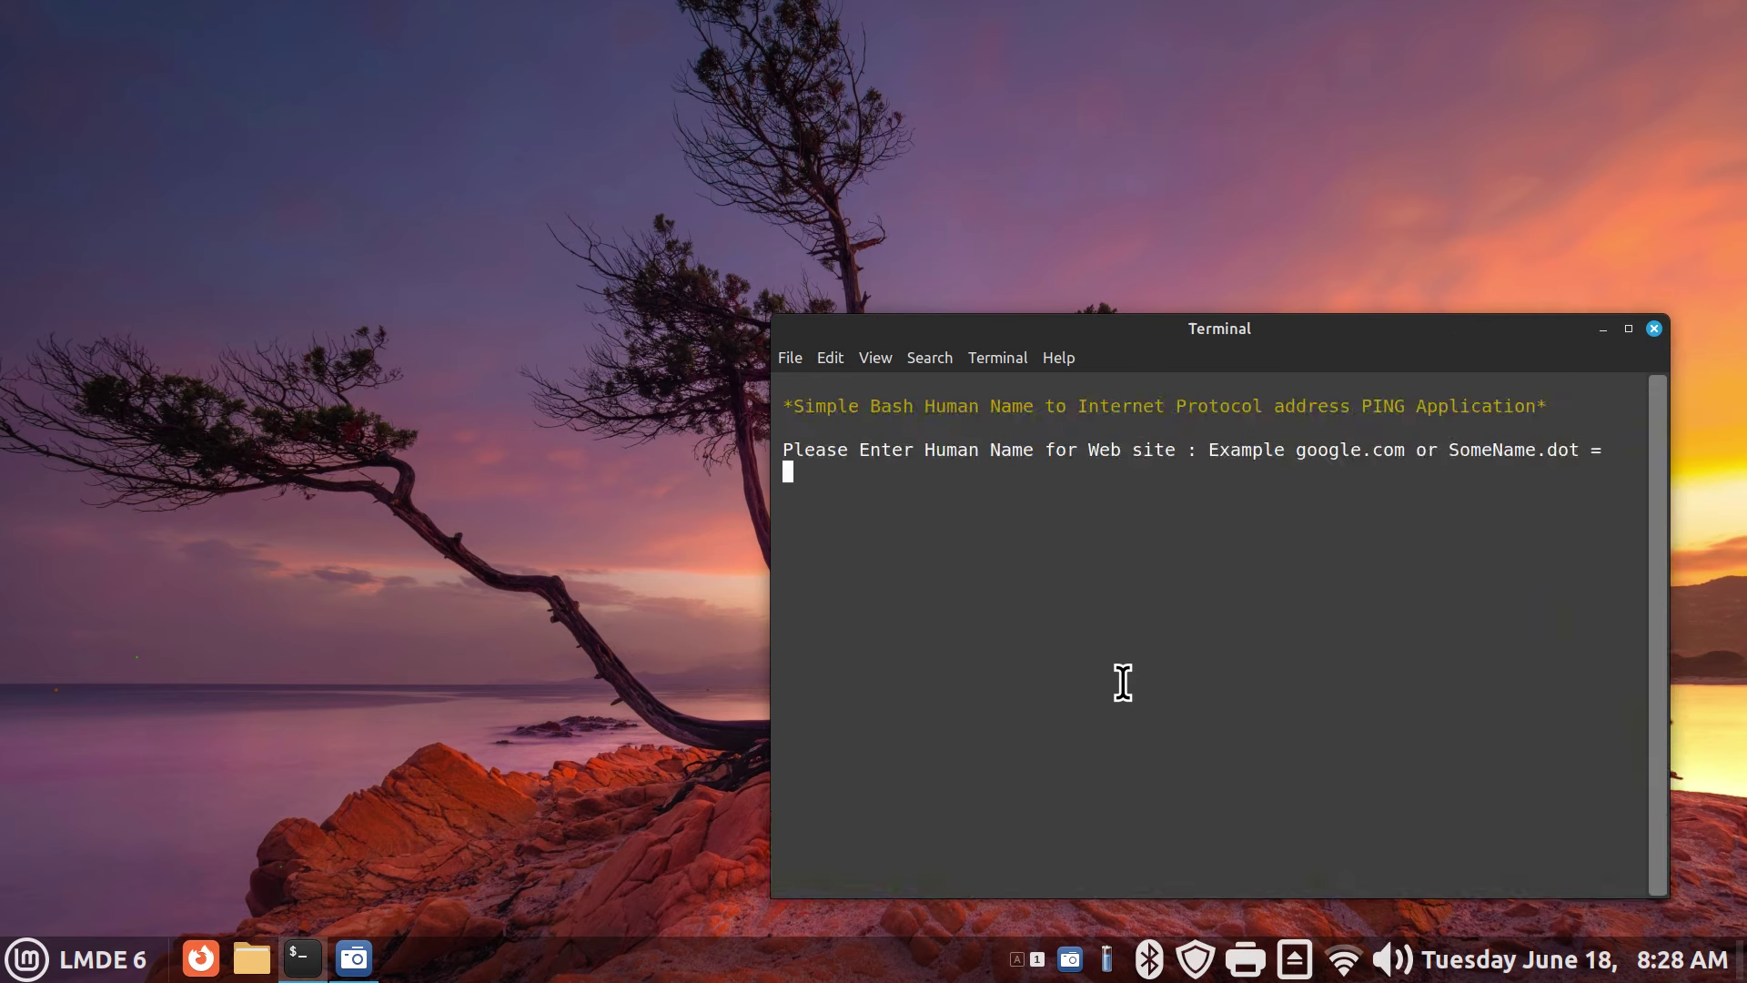
left_click_drag(1187, 145, 971, 91)
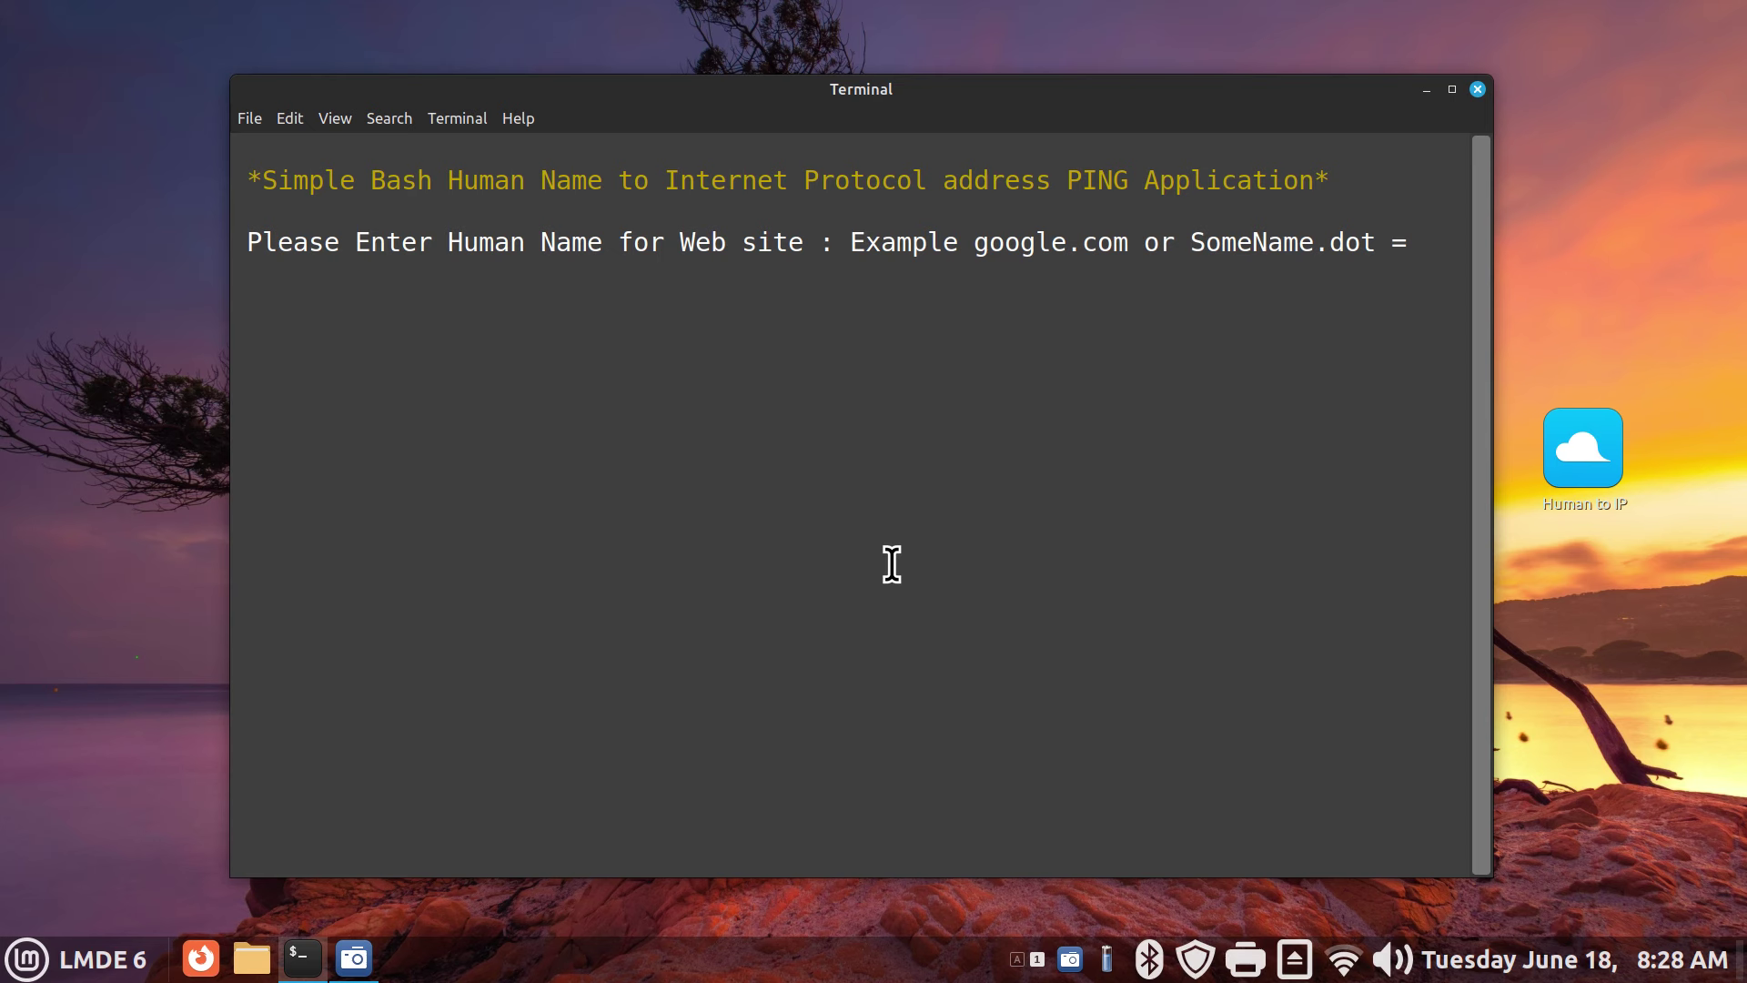
Look up the IP address of google.com and highlight the address in the ping output
type("google.com")
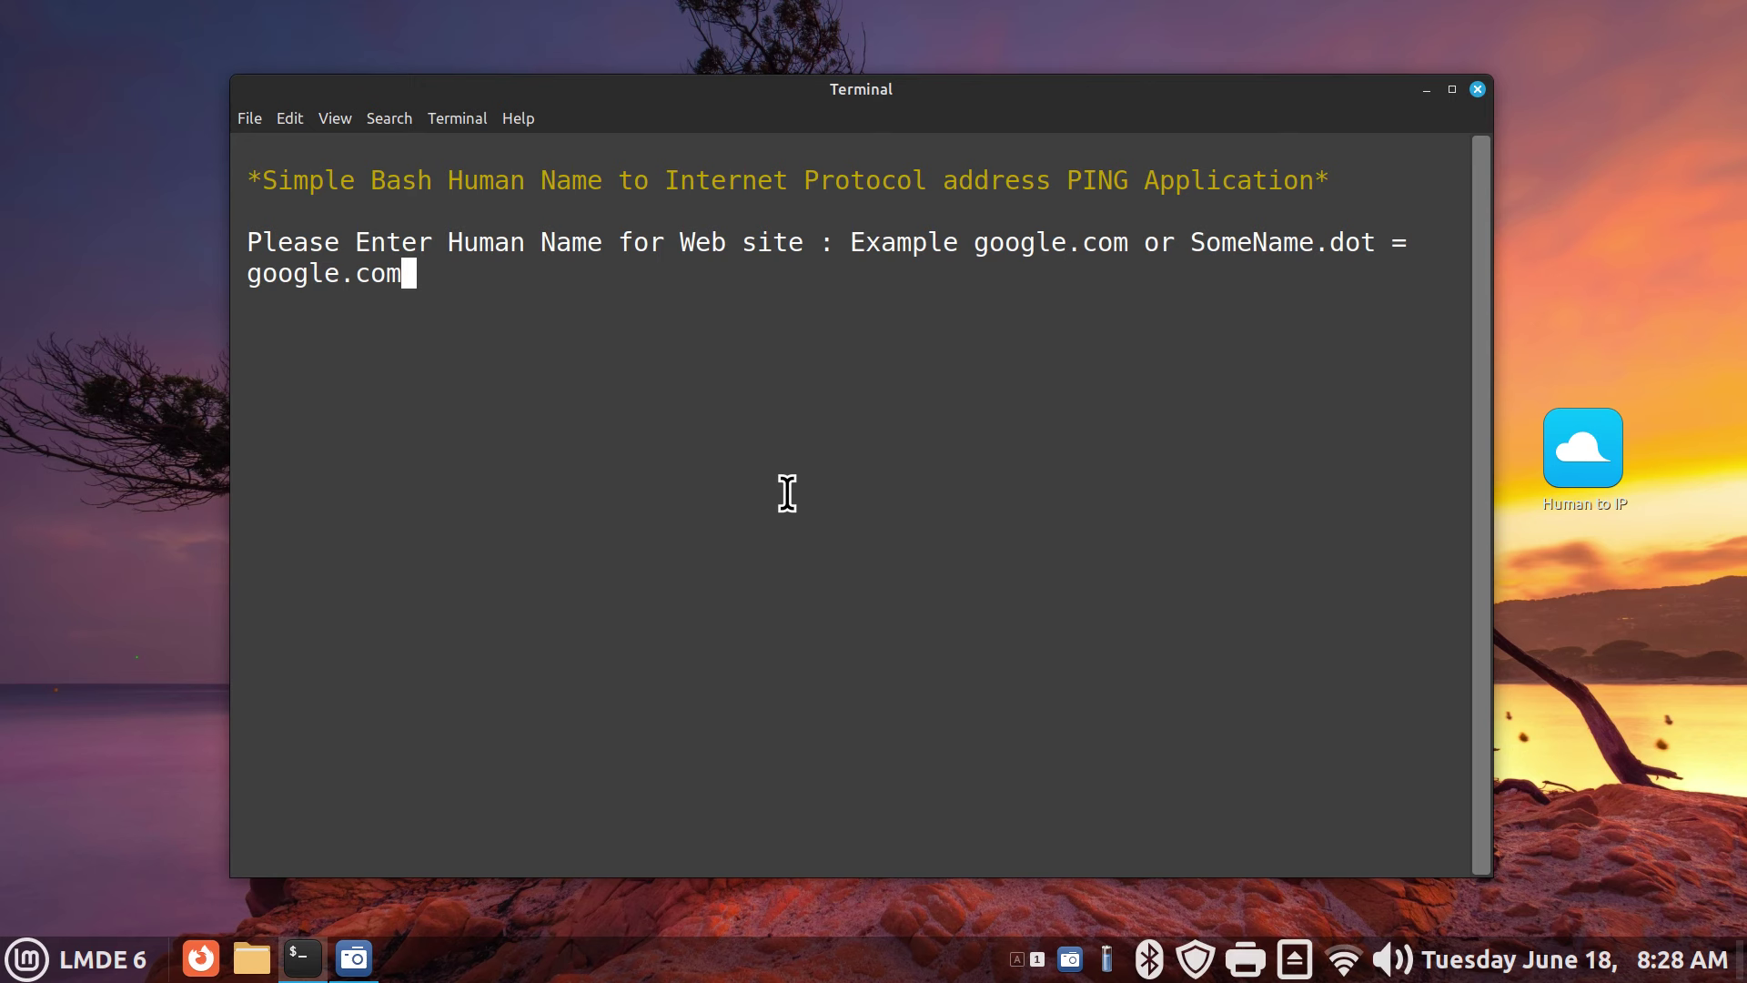
key("Return")
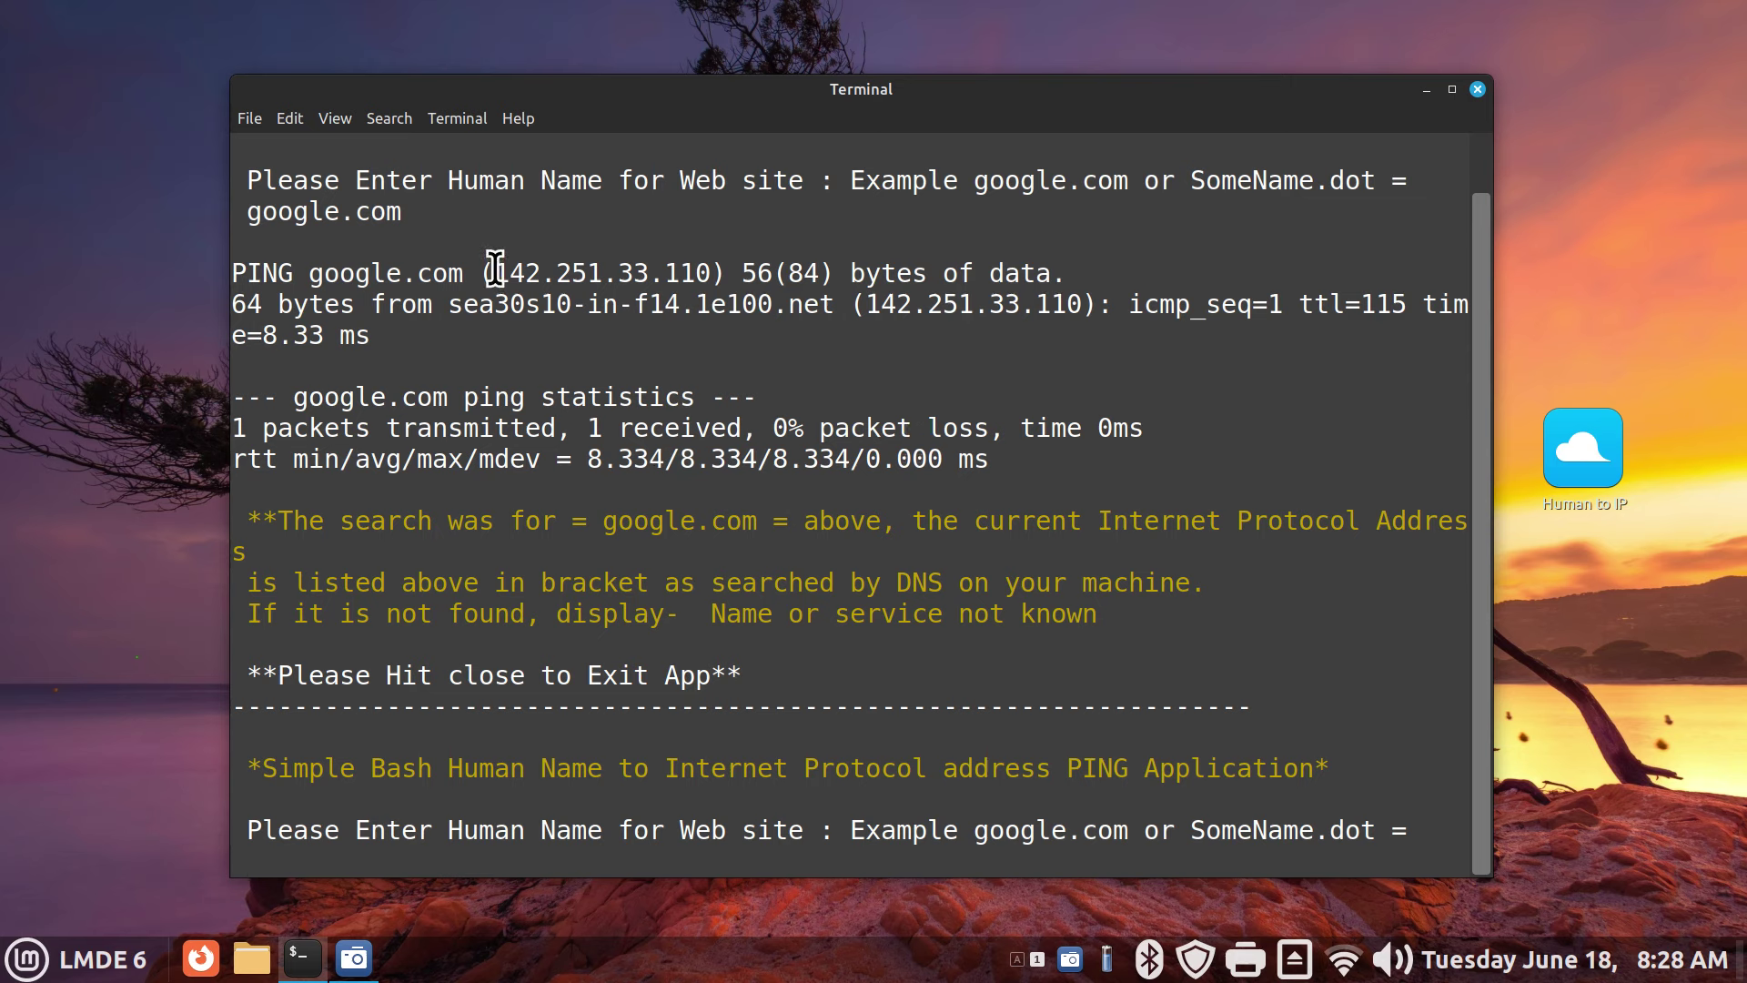
left_click_drag(497, 270, 702, 289)
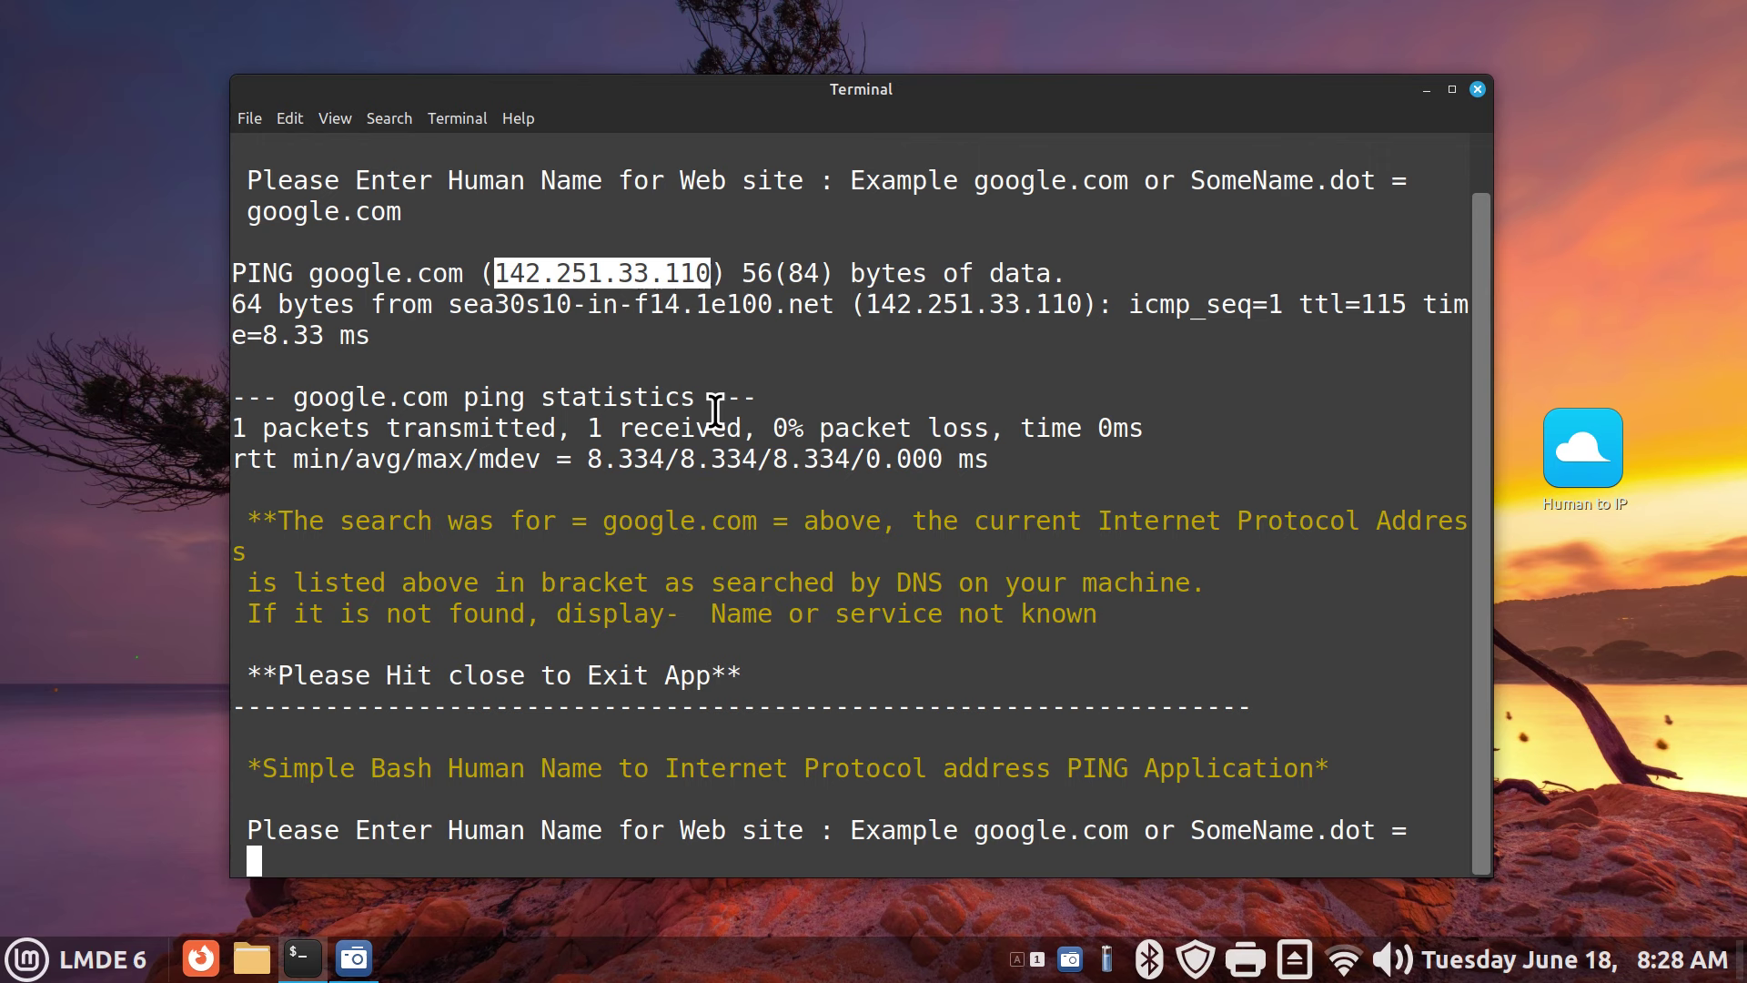
Look up the IP address of amazon.com and highlight the address in the ping output
type("ama")
type("zon.com")
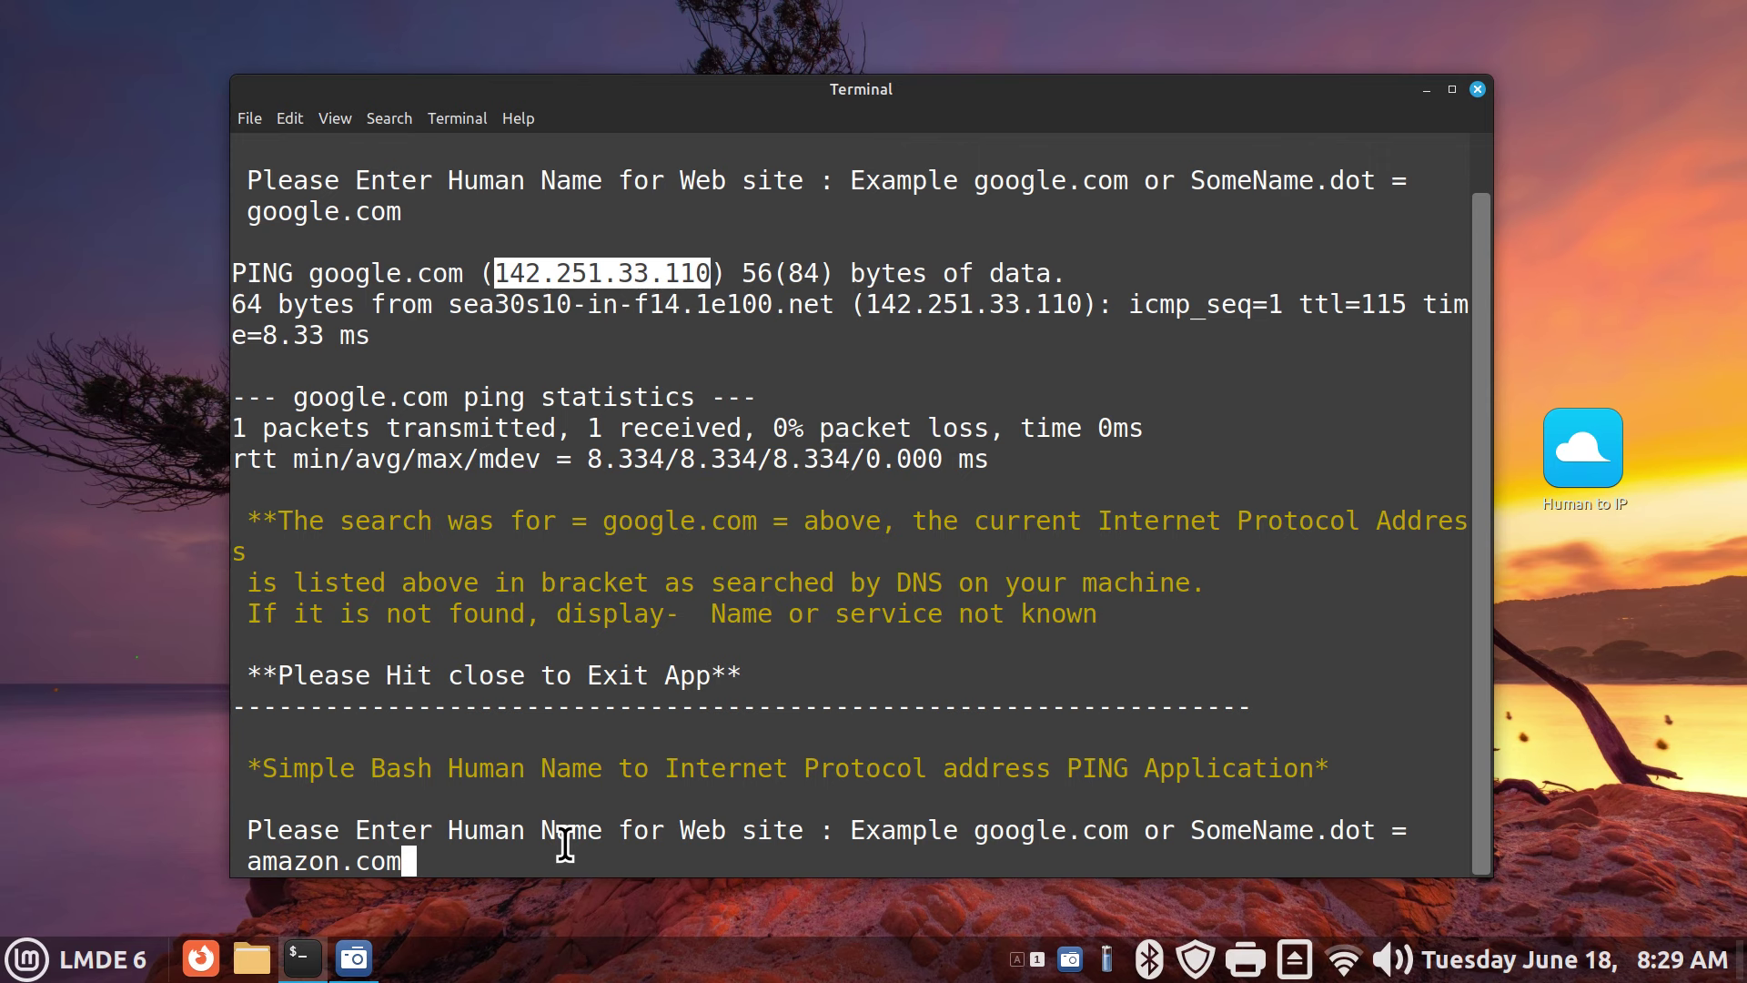
key("Return")
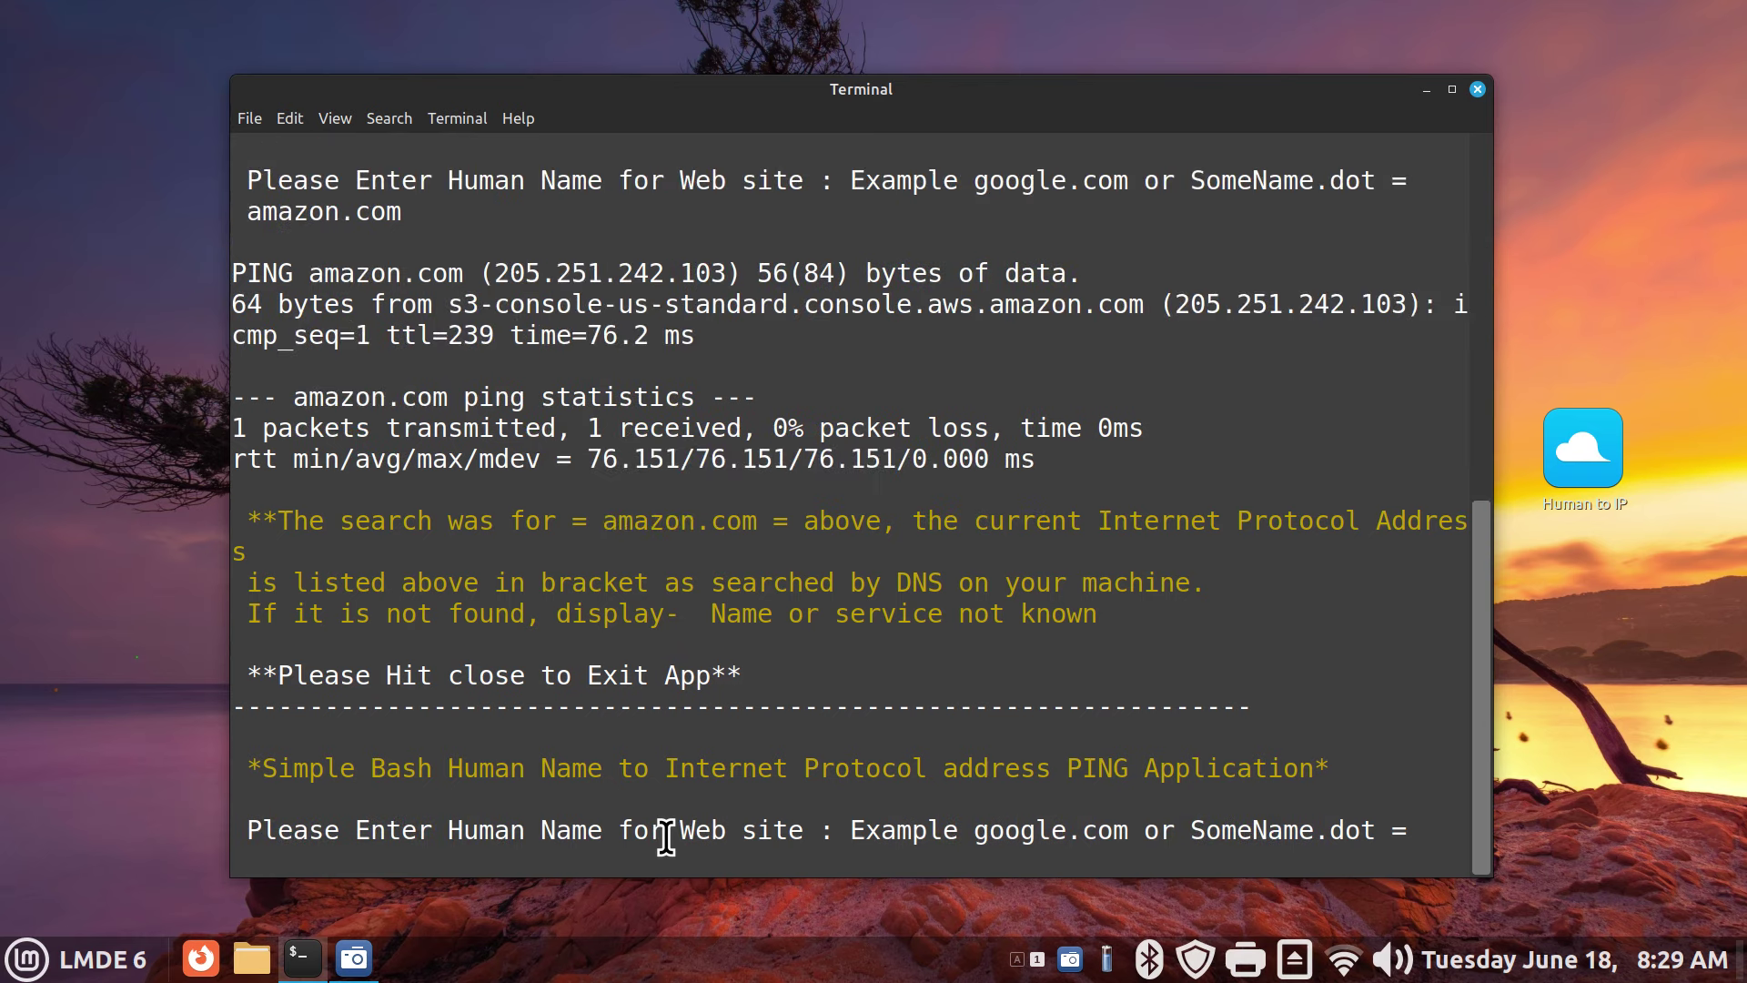
left_click_drag(500, 272, 721, 272)
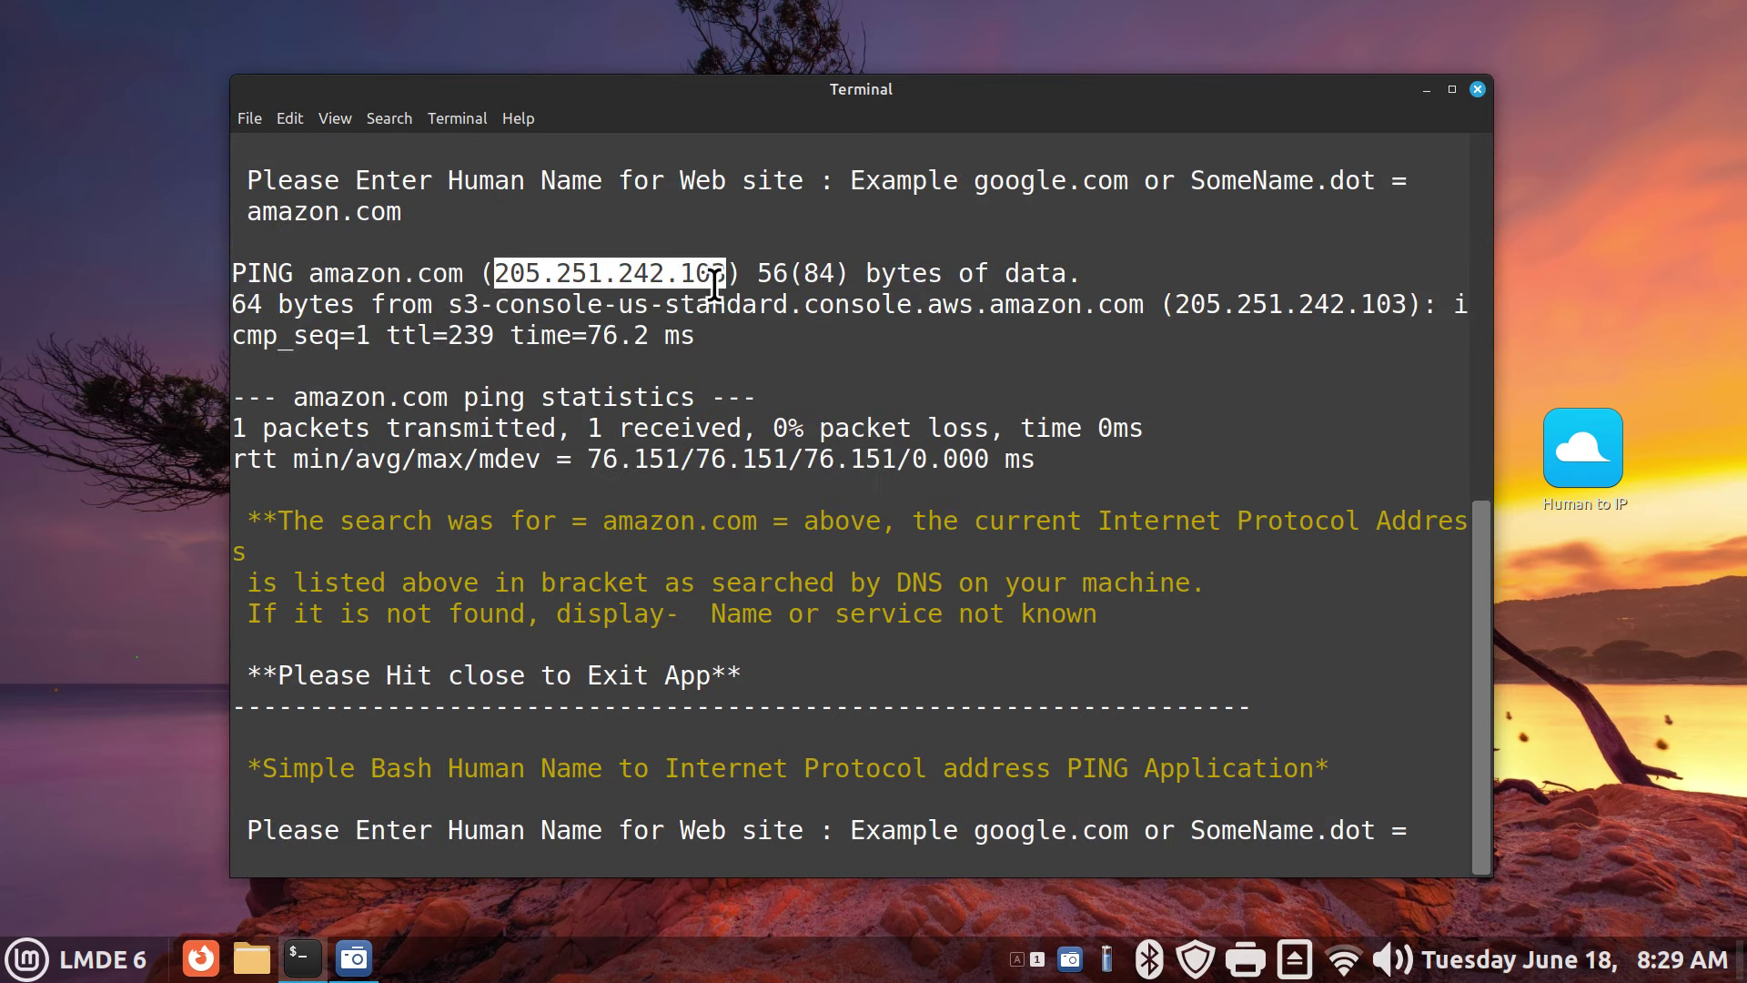
Compare the amazon.com lookup with the earlier google.com address, and close the Human to IP terminal window
scroll(810, 628, "up", 2)
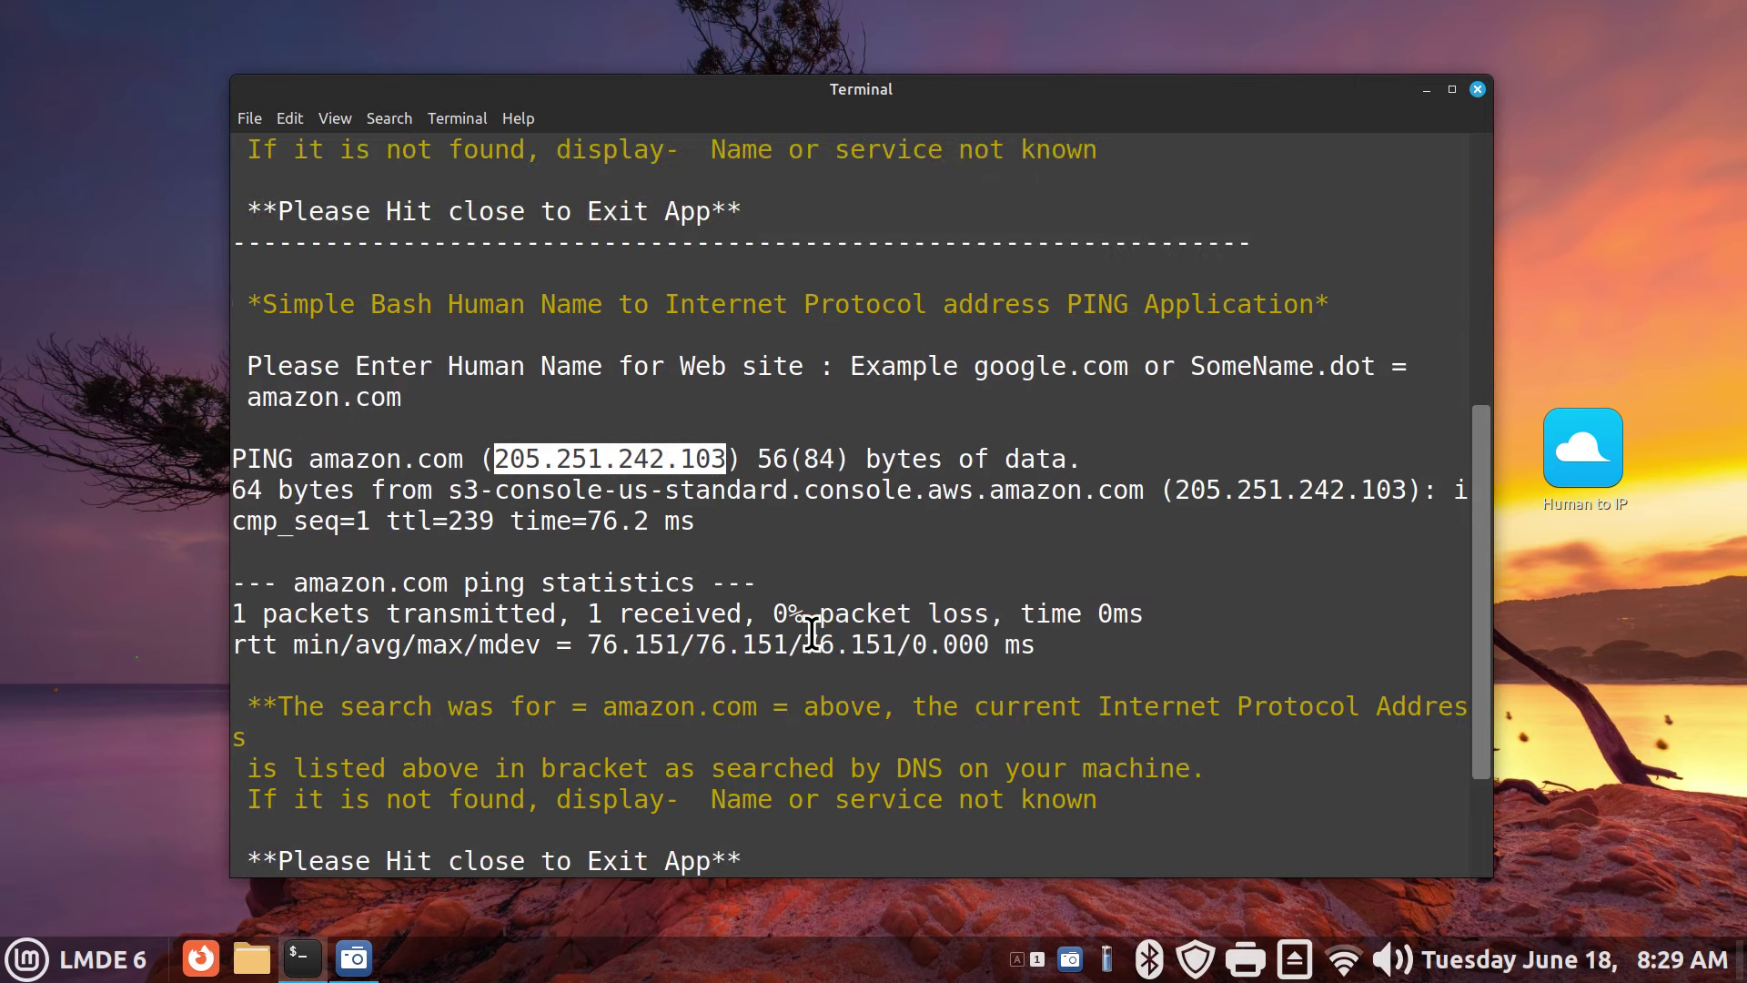
scroll(811, 631, "up", 5)
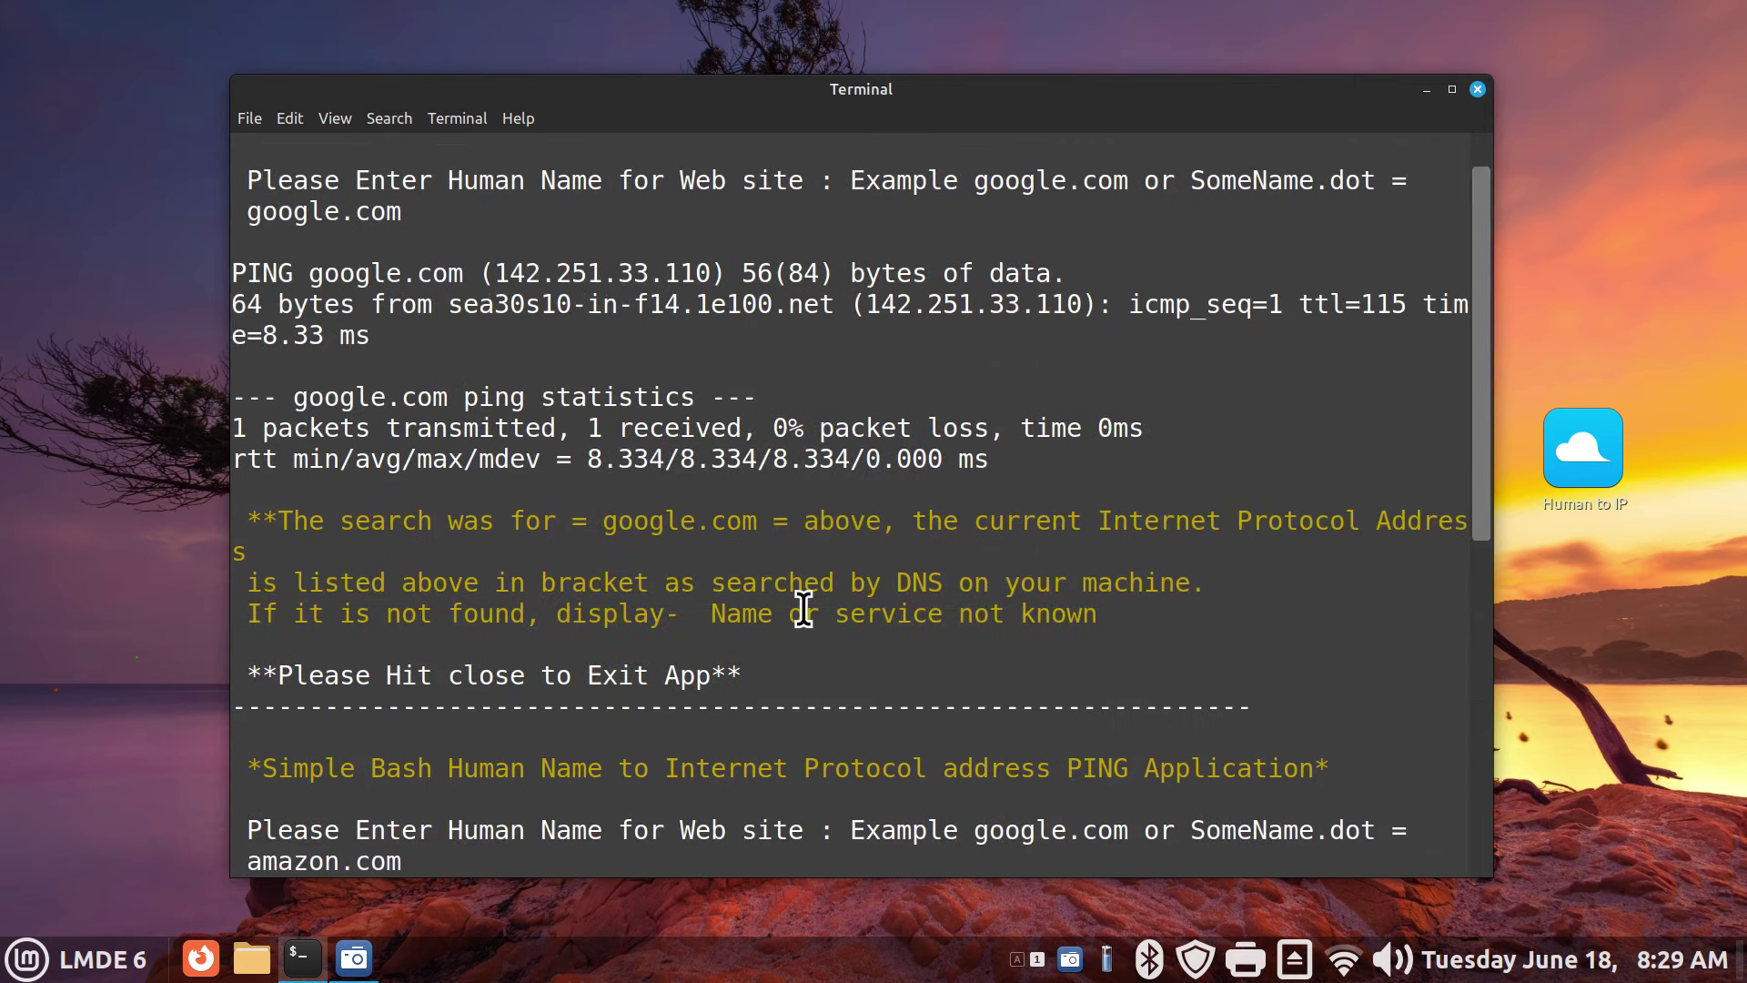
left_click_drag(494, 266, 540, 267)
scroll(968, 578, "down", 6)
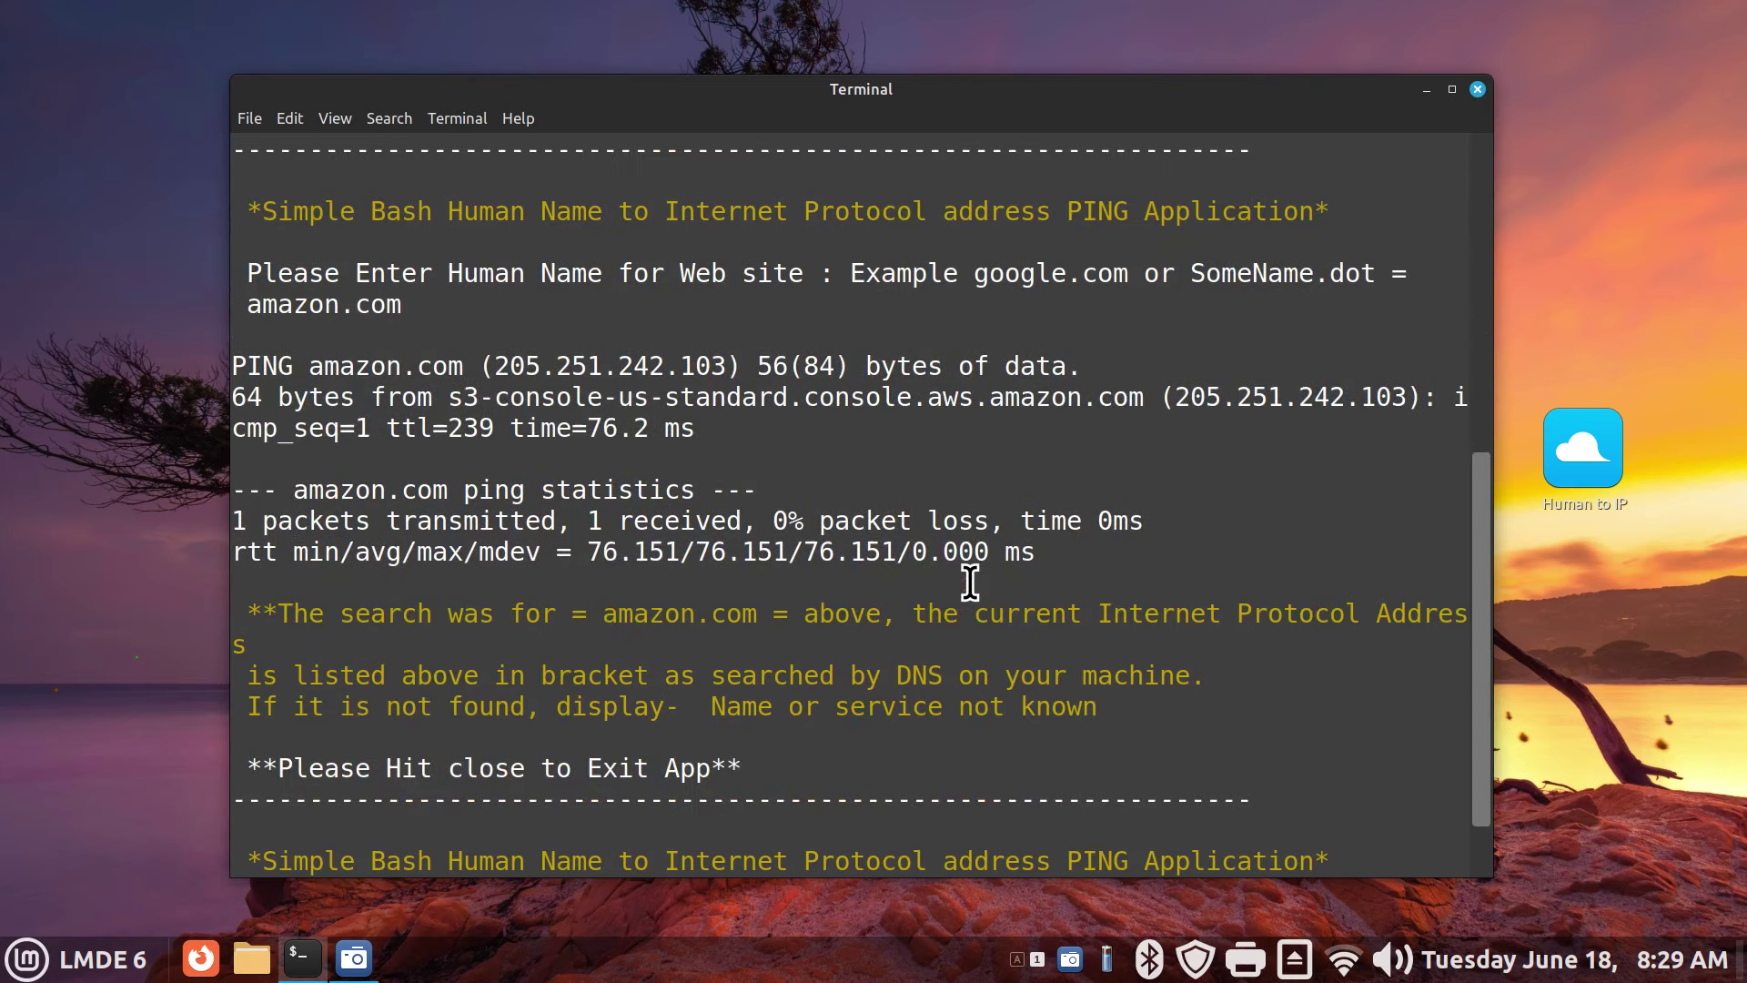
scroll(970, 582, "down", 1)
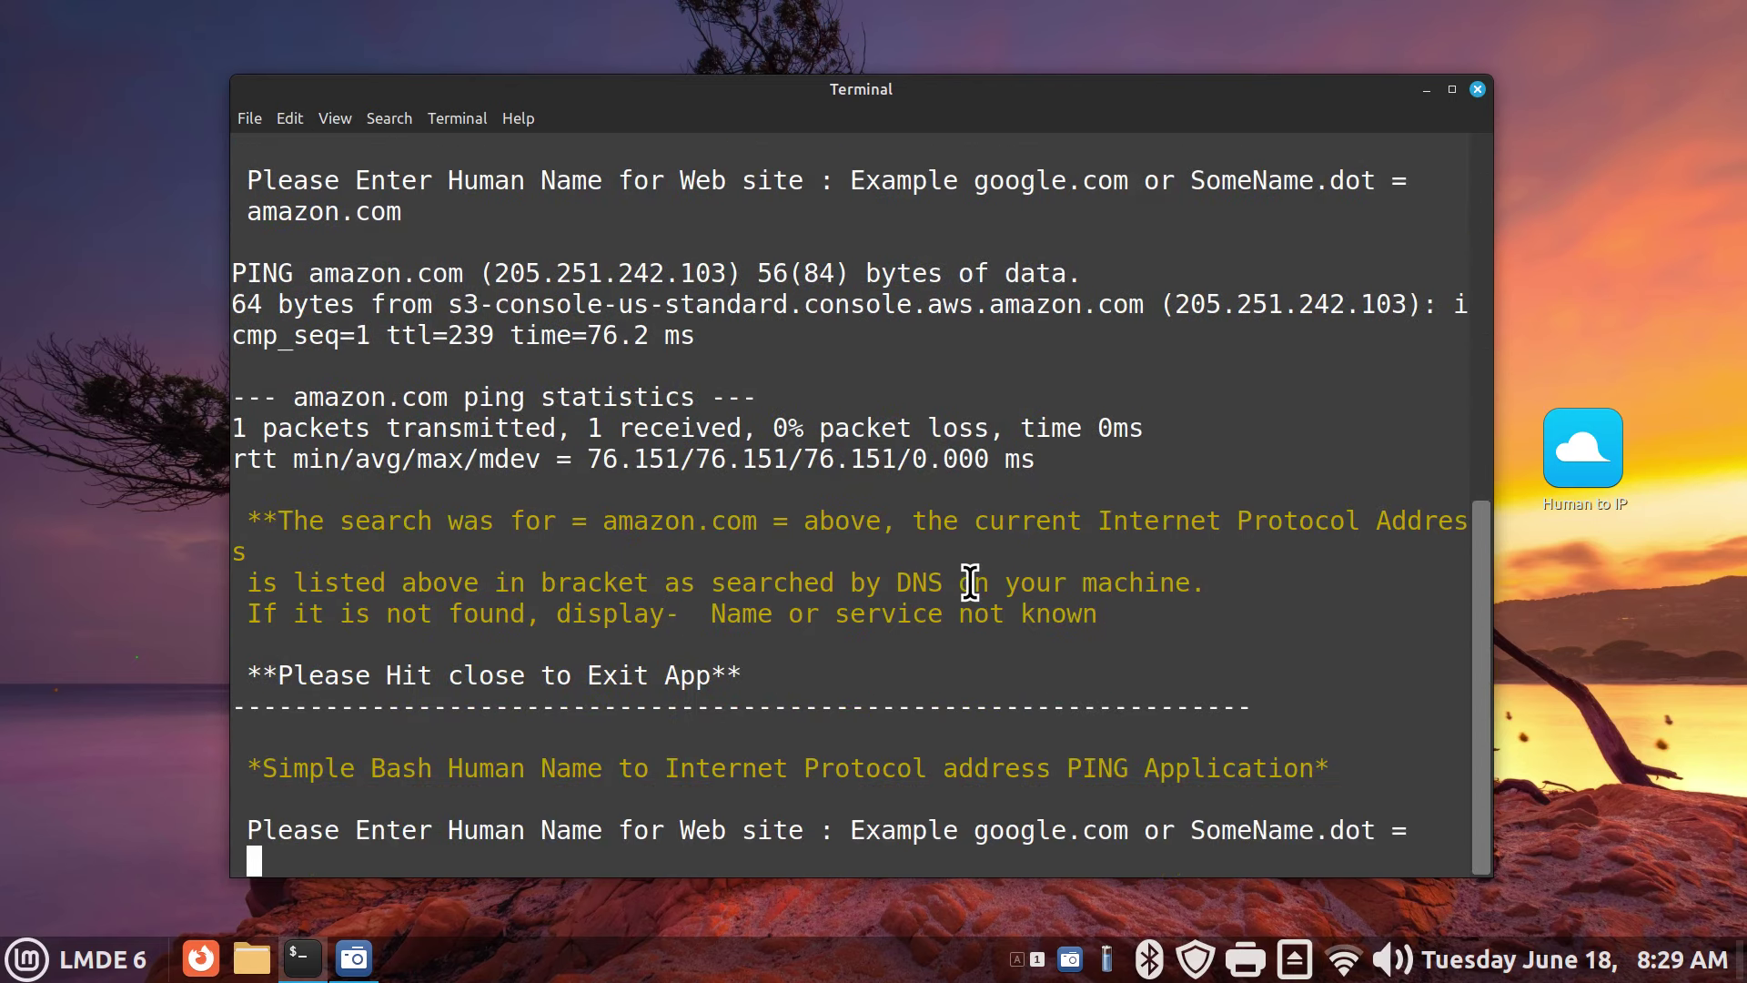
left_click(1477, 89)
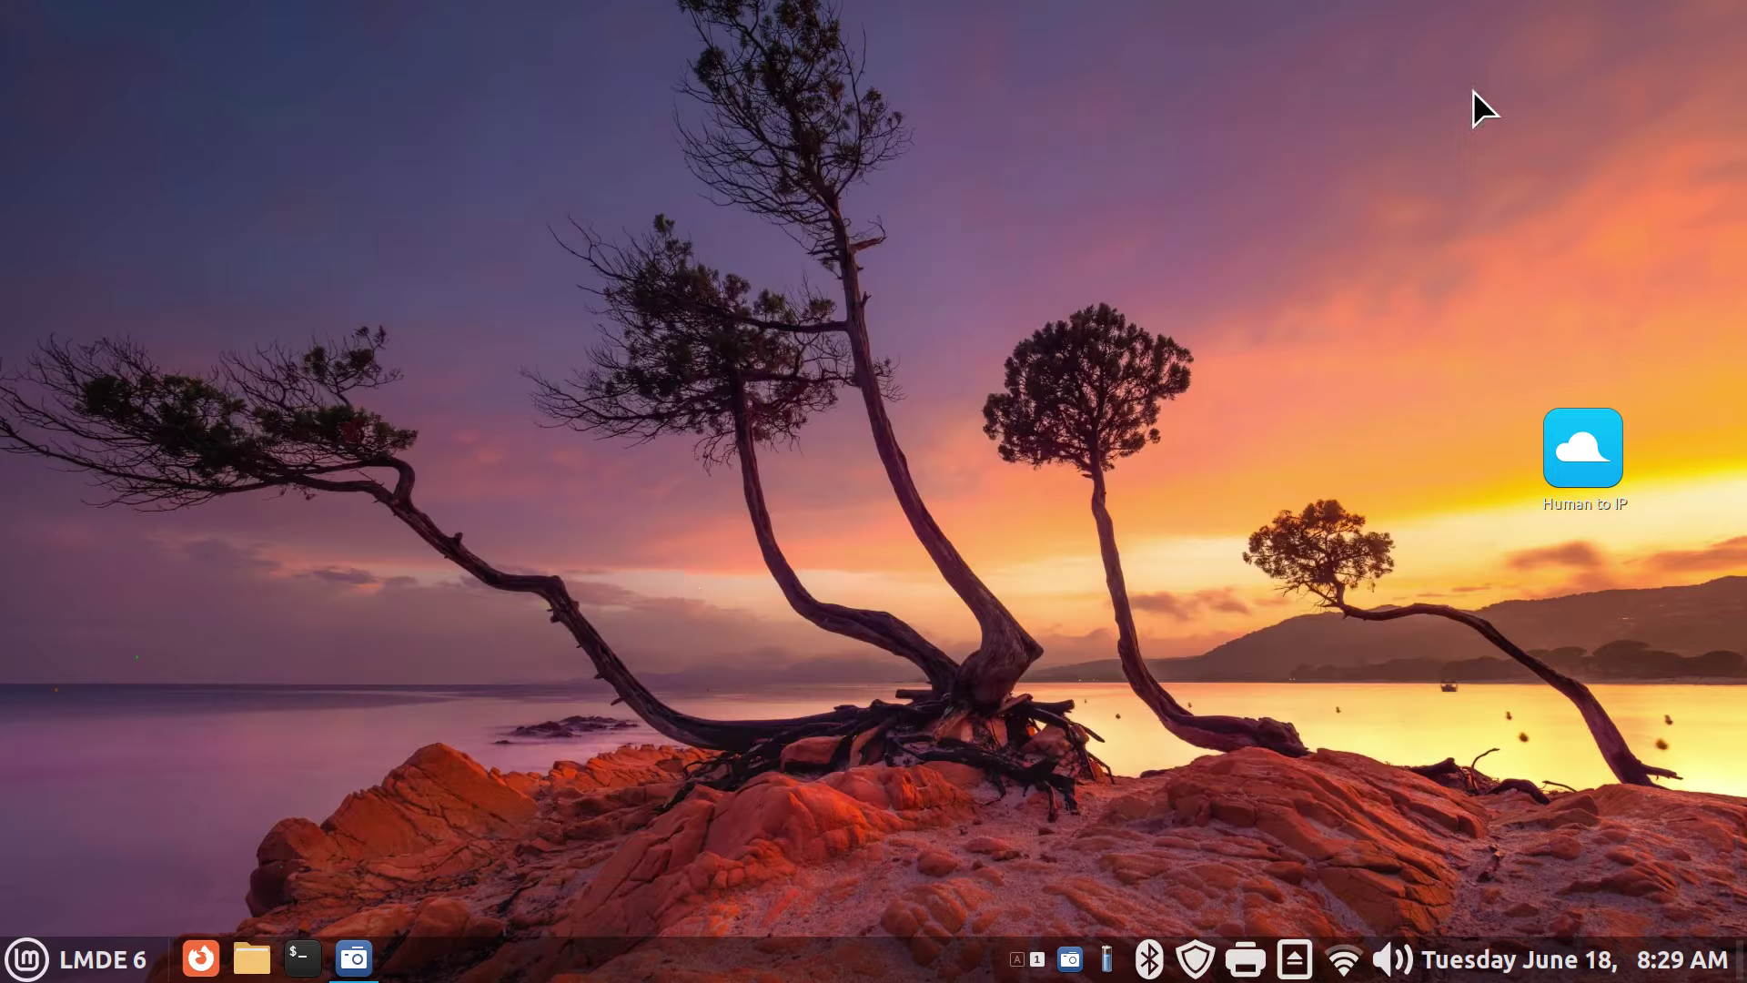
Reopen Firefox, load Amazon from its shortcut, repeat the recent routers search, view the results, and close the browser
left_click(201, 958)
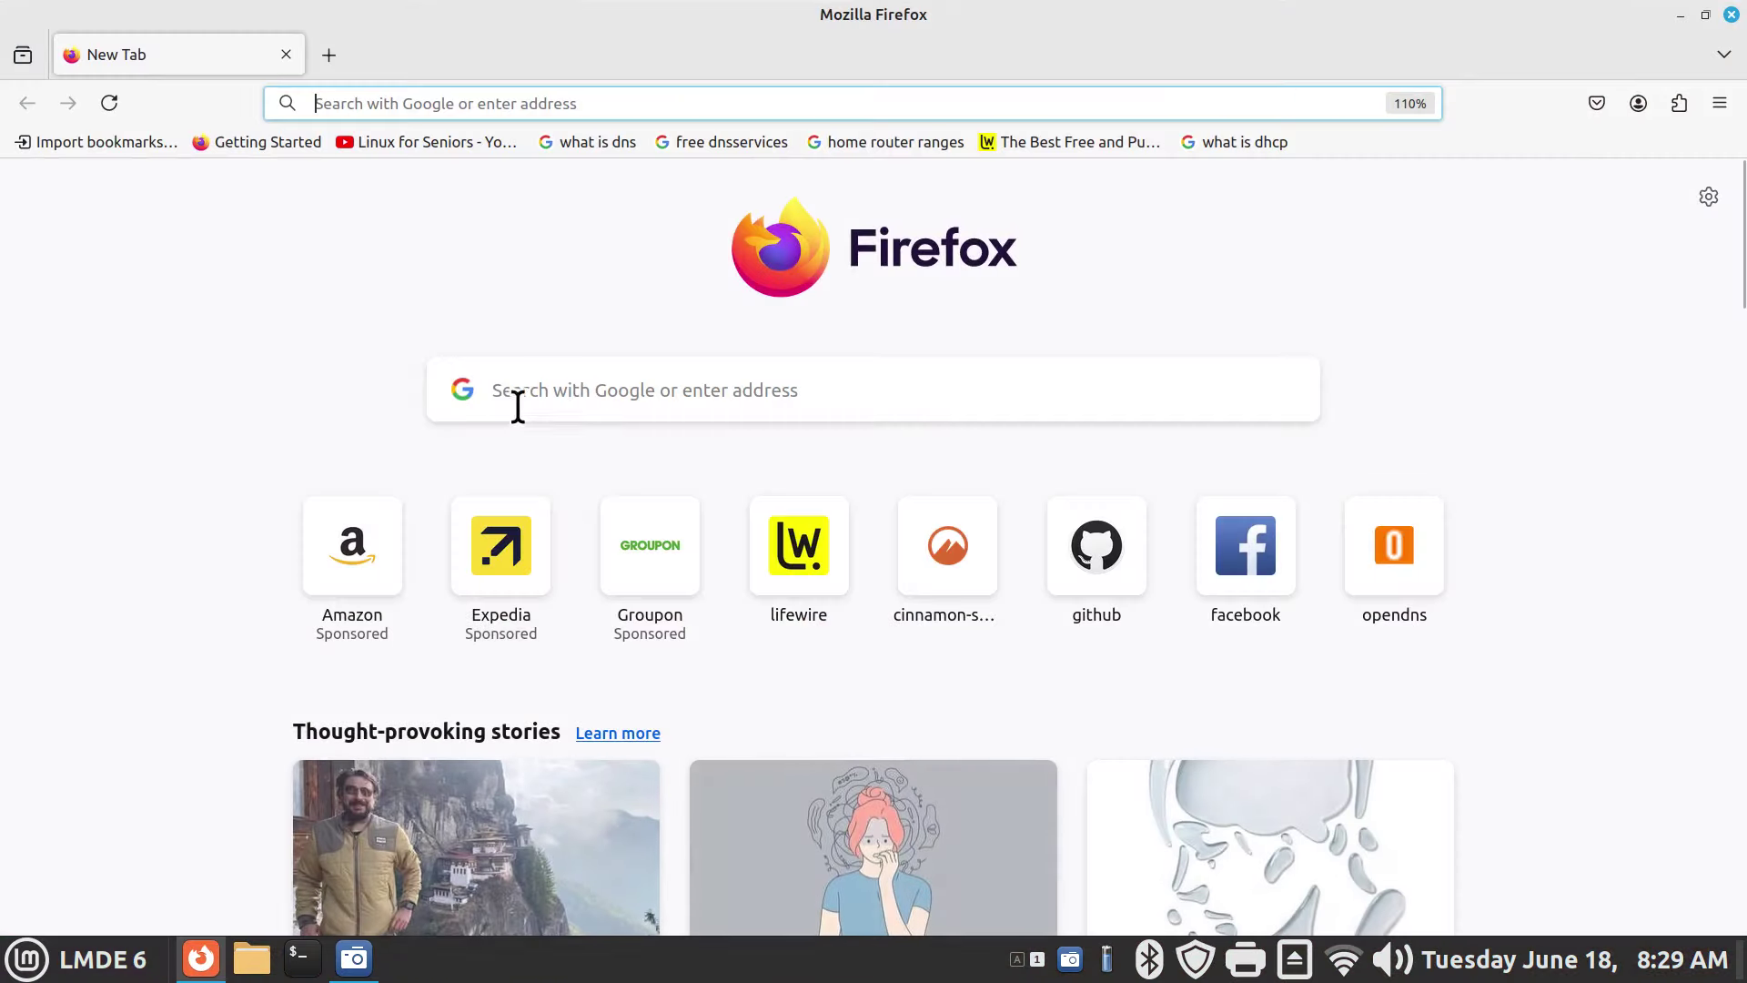
left_click(387, 538)
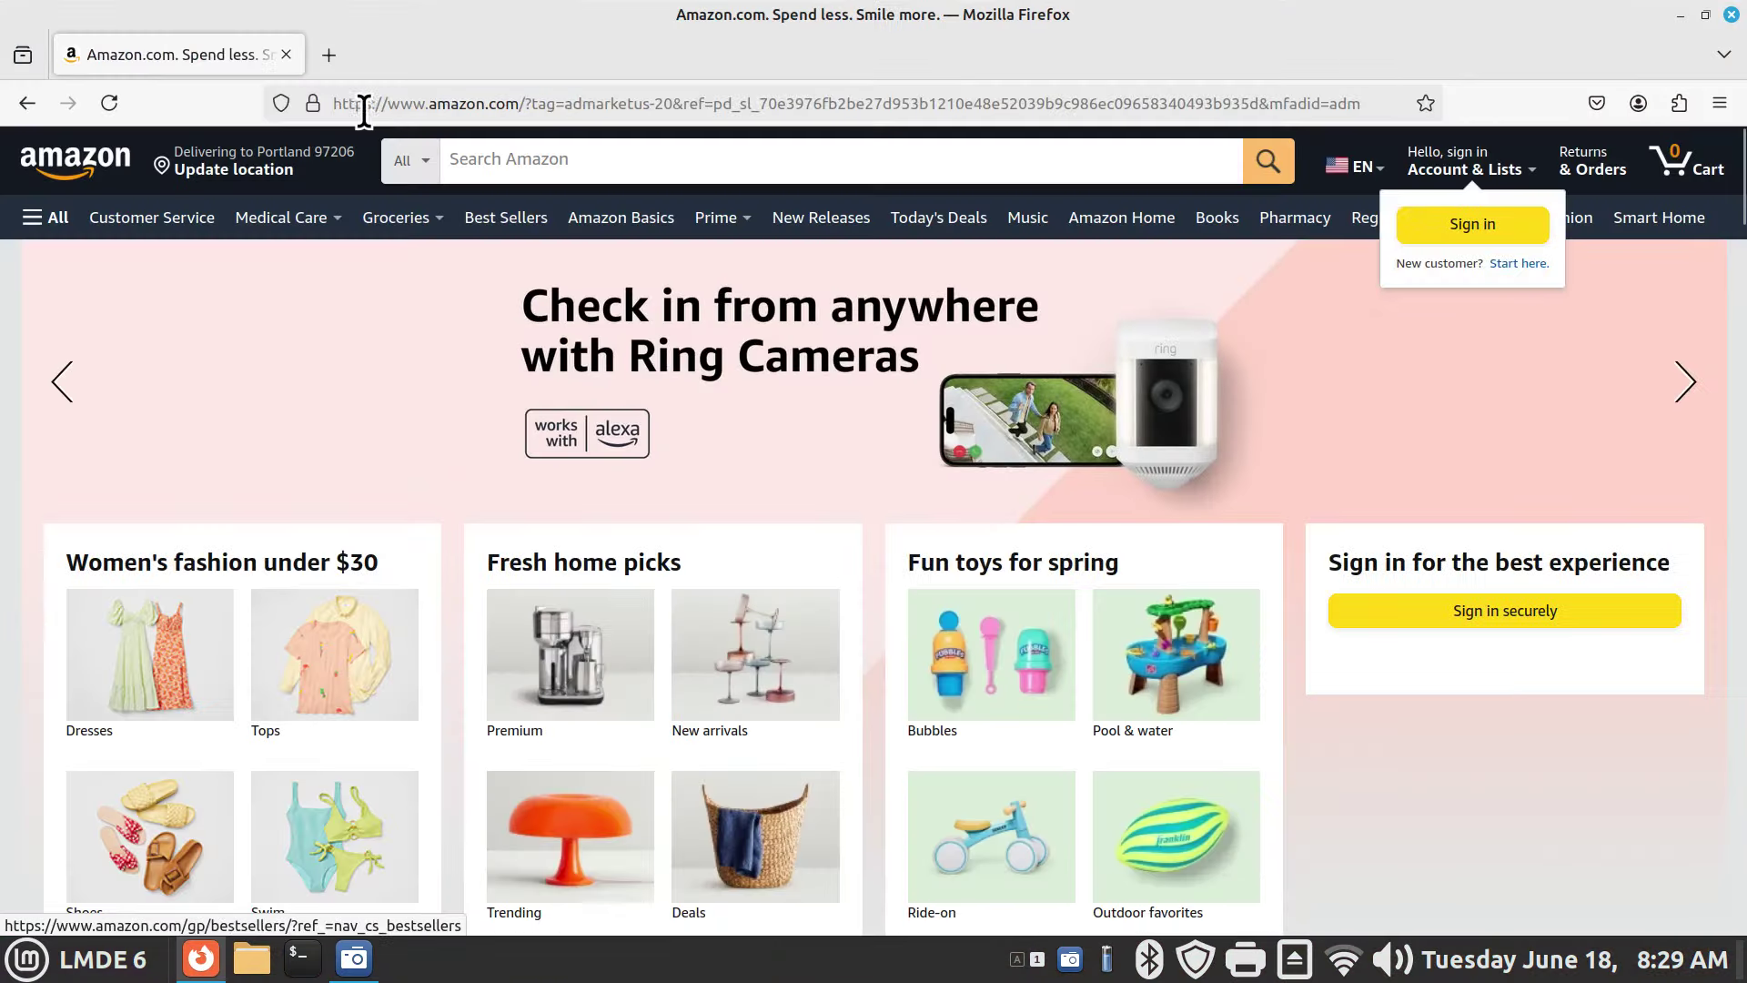
left_click(477, 146)
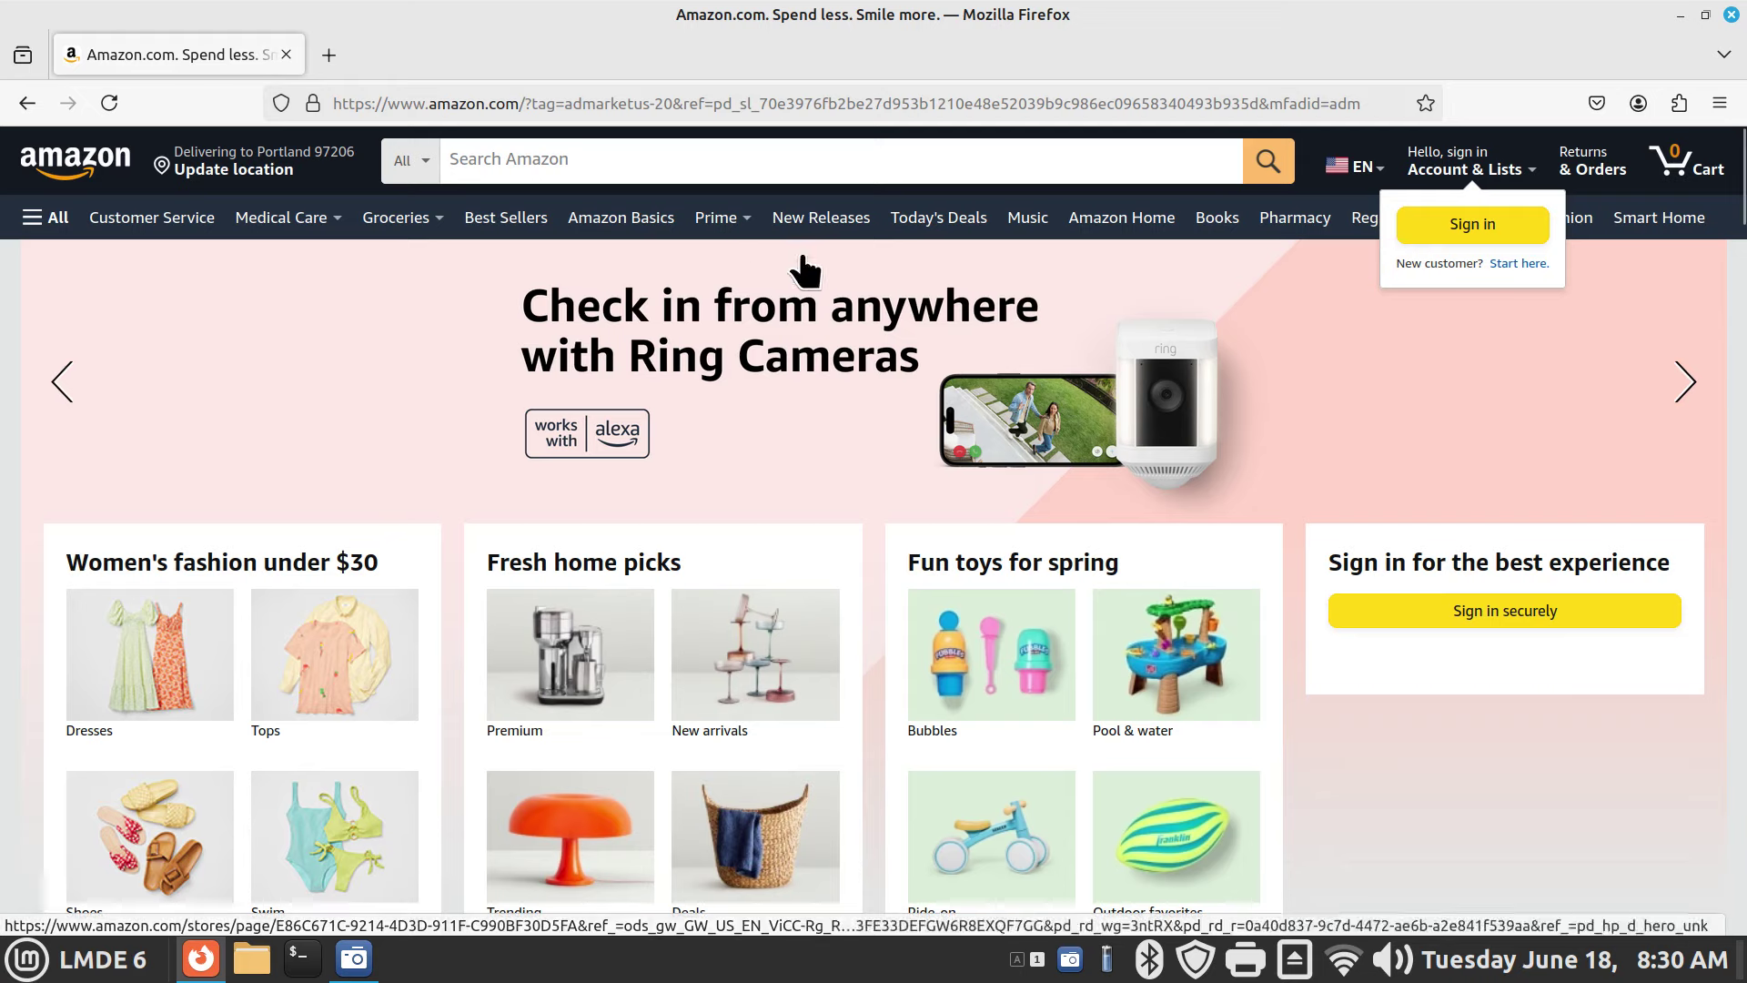
left_click(540, 160)
left_click(538, 199)
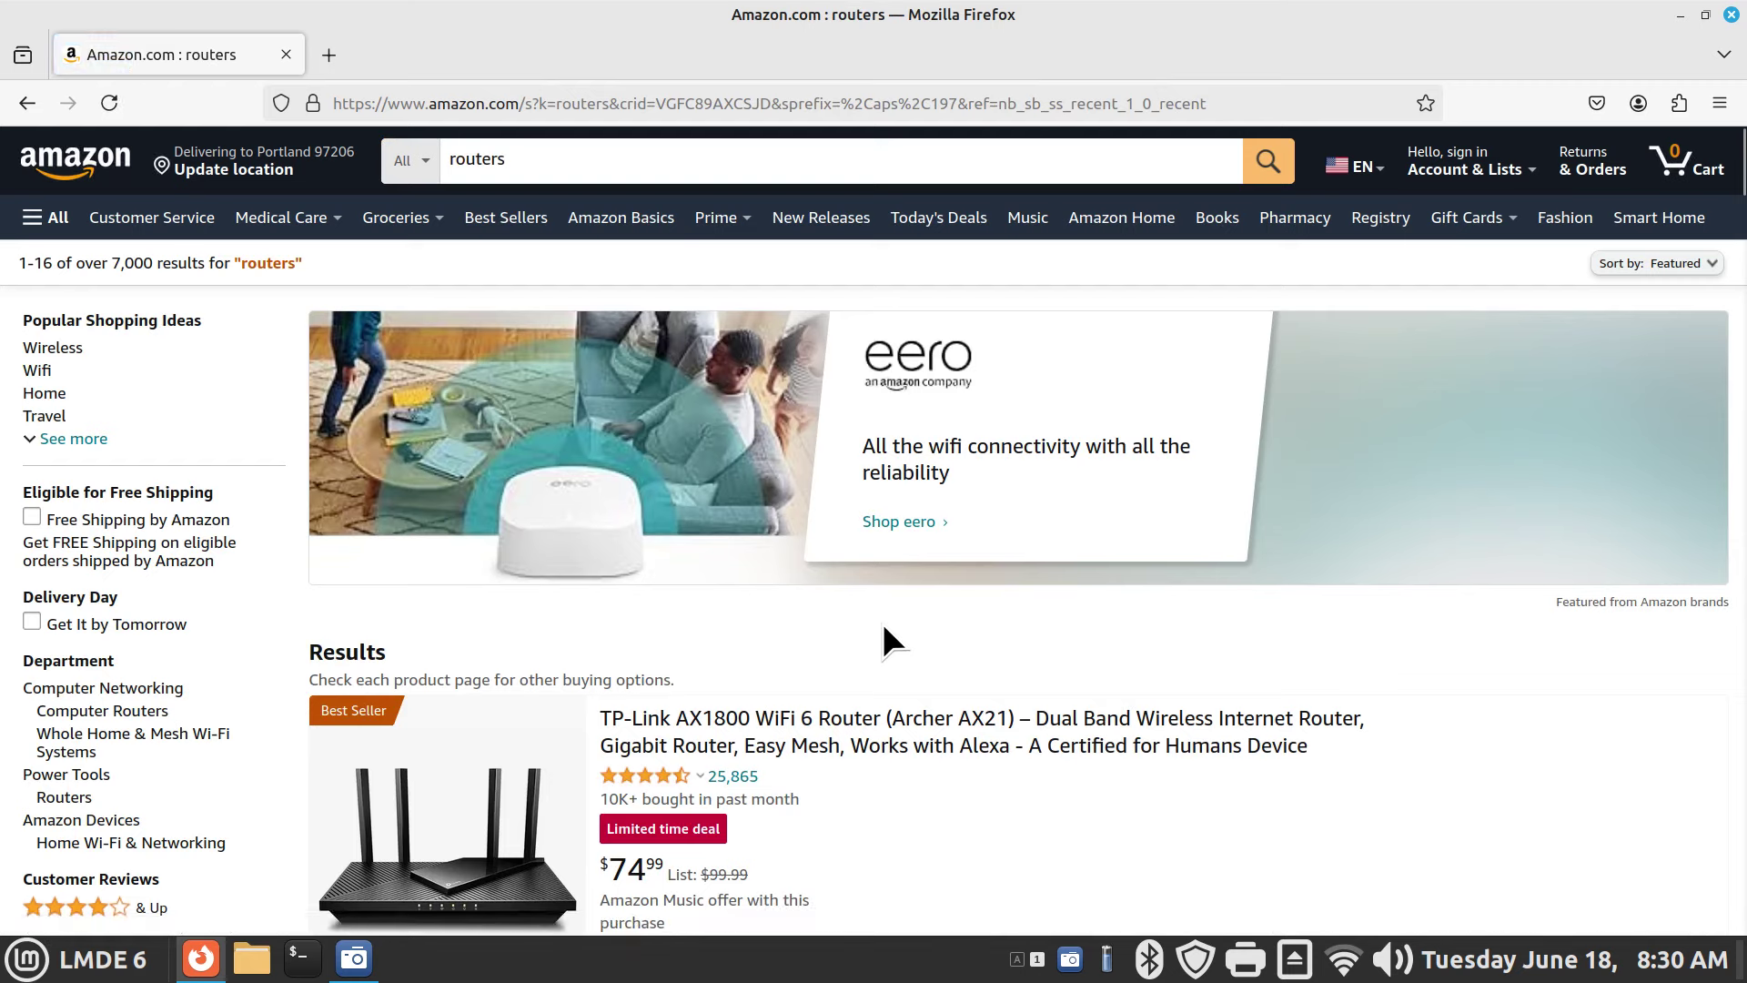
scroll(883, 622, "down", 5)
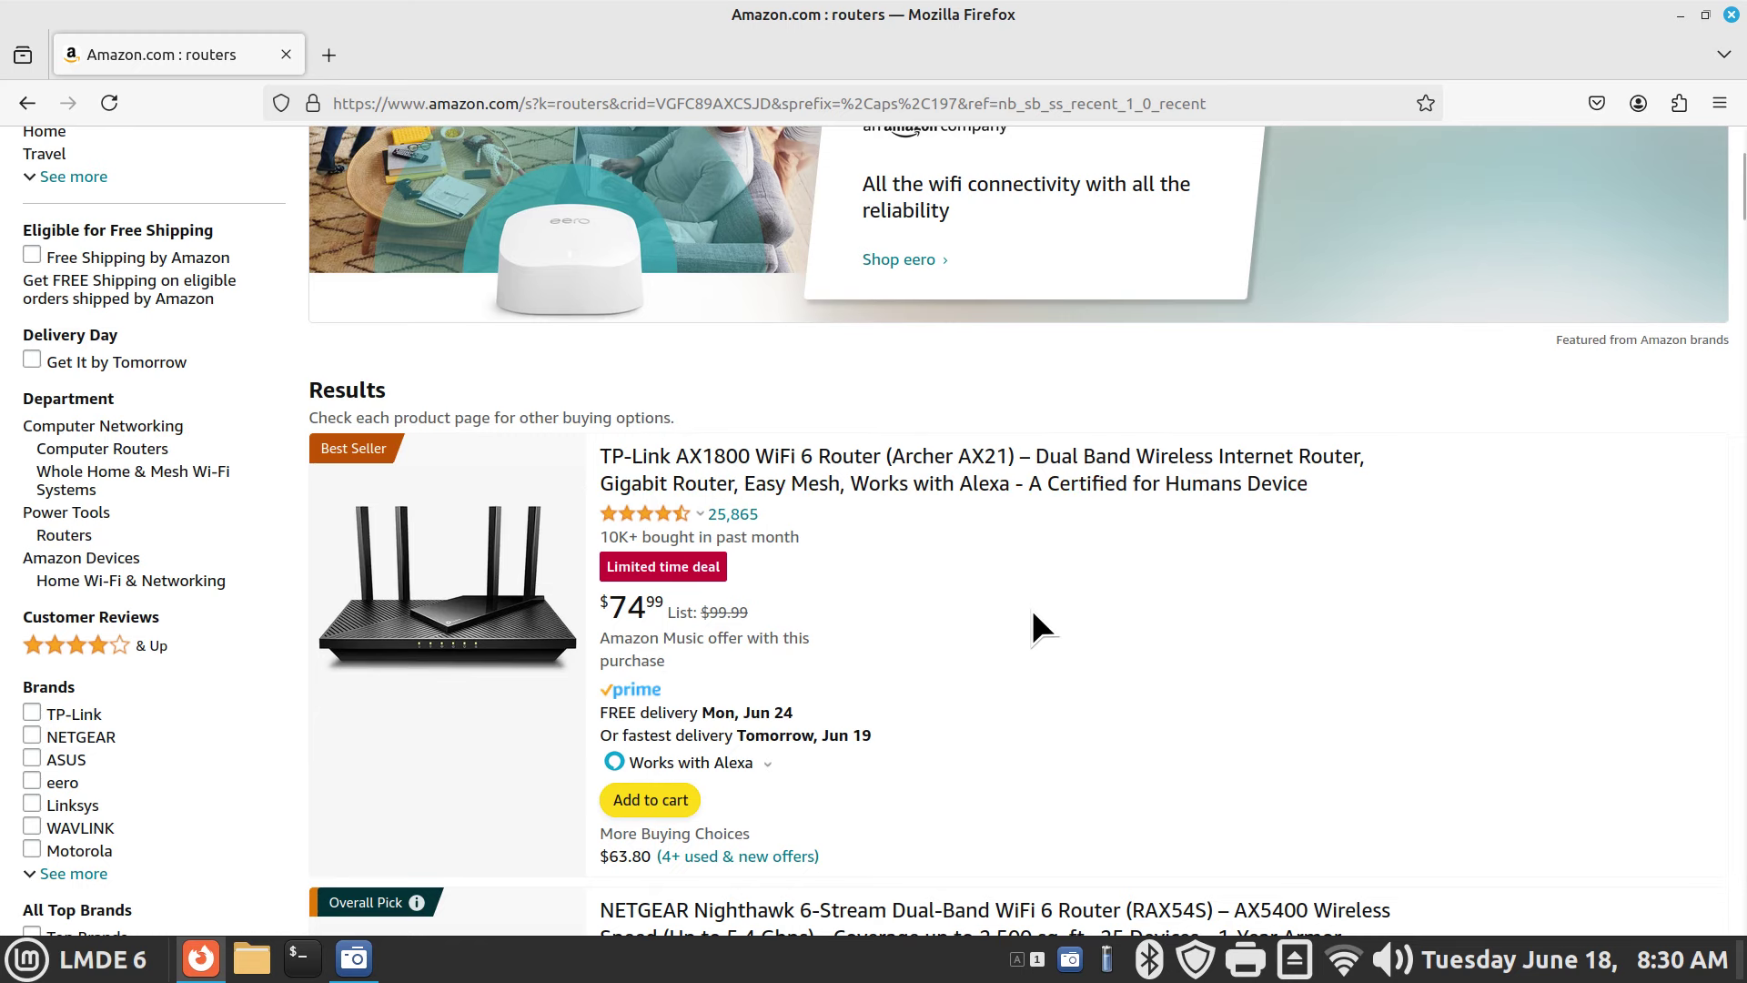
left_click(1732, 15)
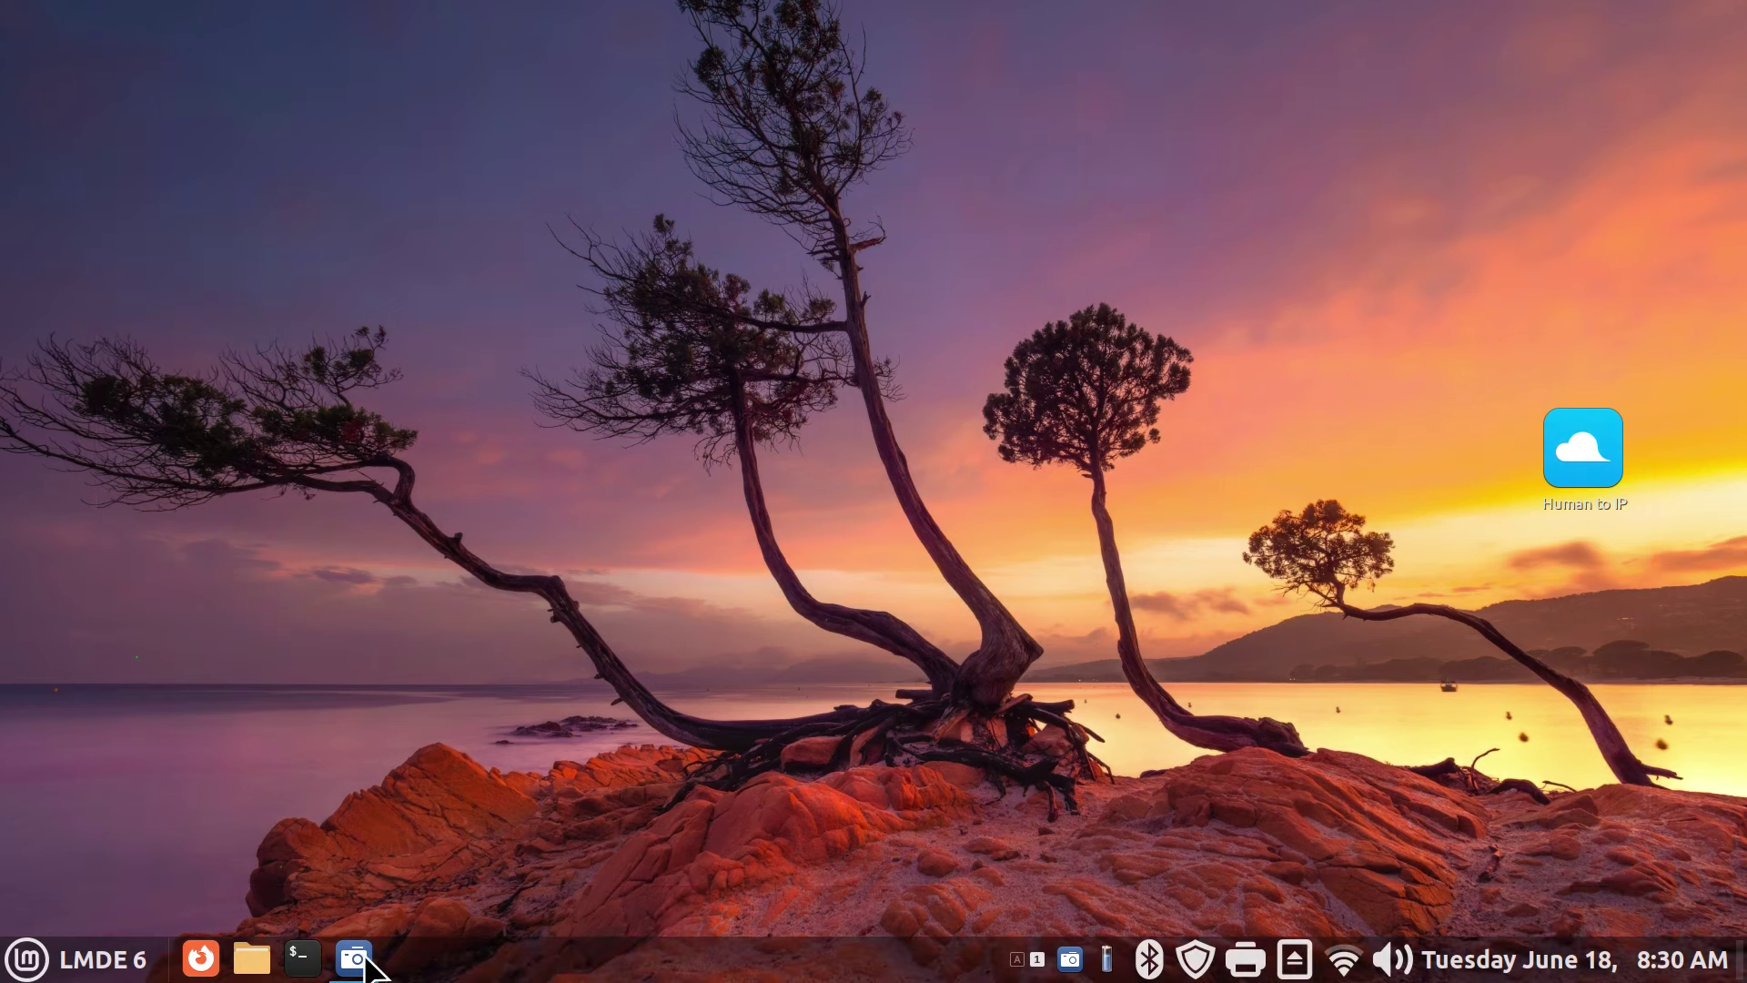
Open the Network section of System Settings, show the connected Wi-Fi network's details, and highlight its DNS addresses
left_click(18, 957)
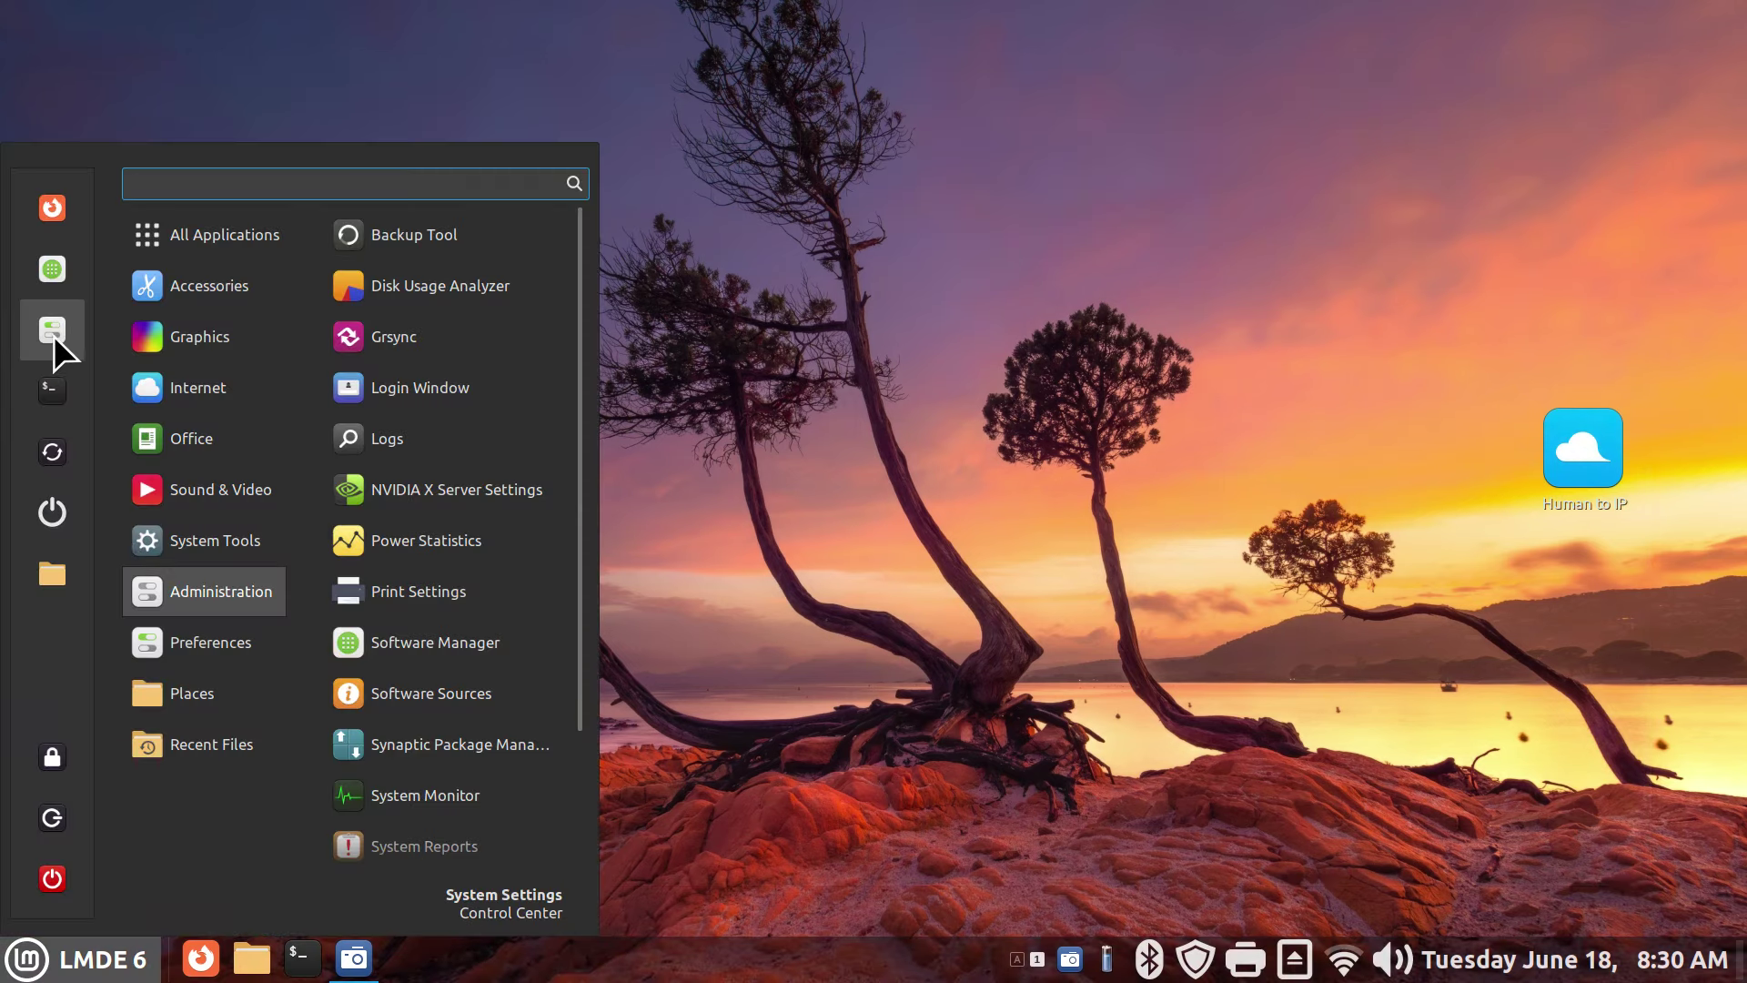
left_click(53, 335)
scroll(799, 664, "down", 5)
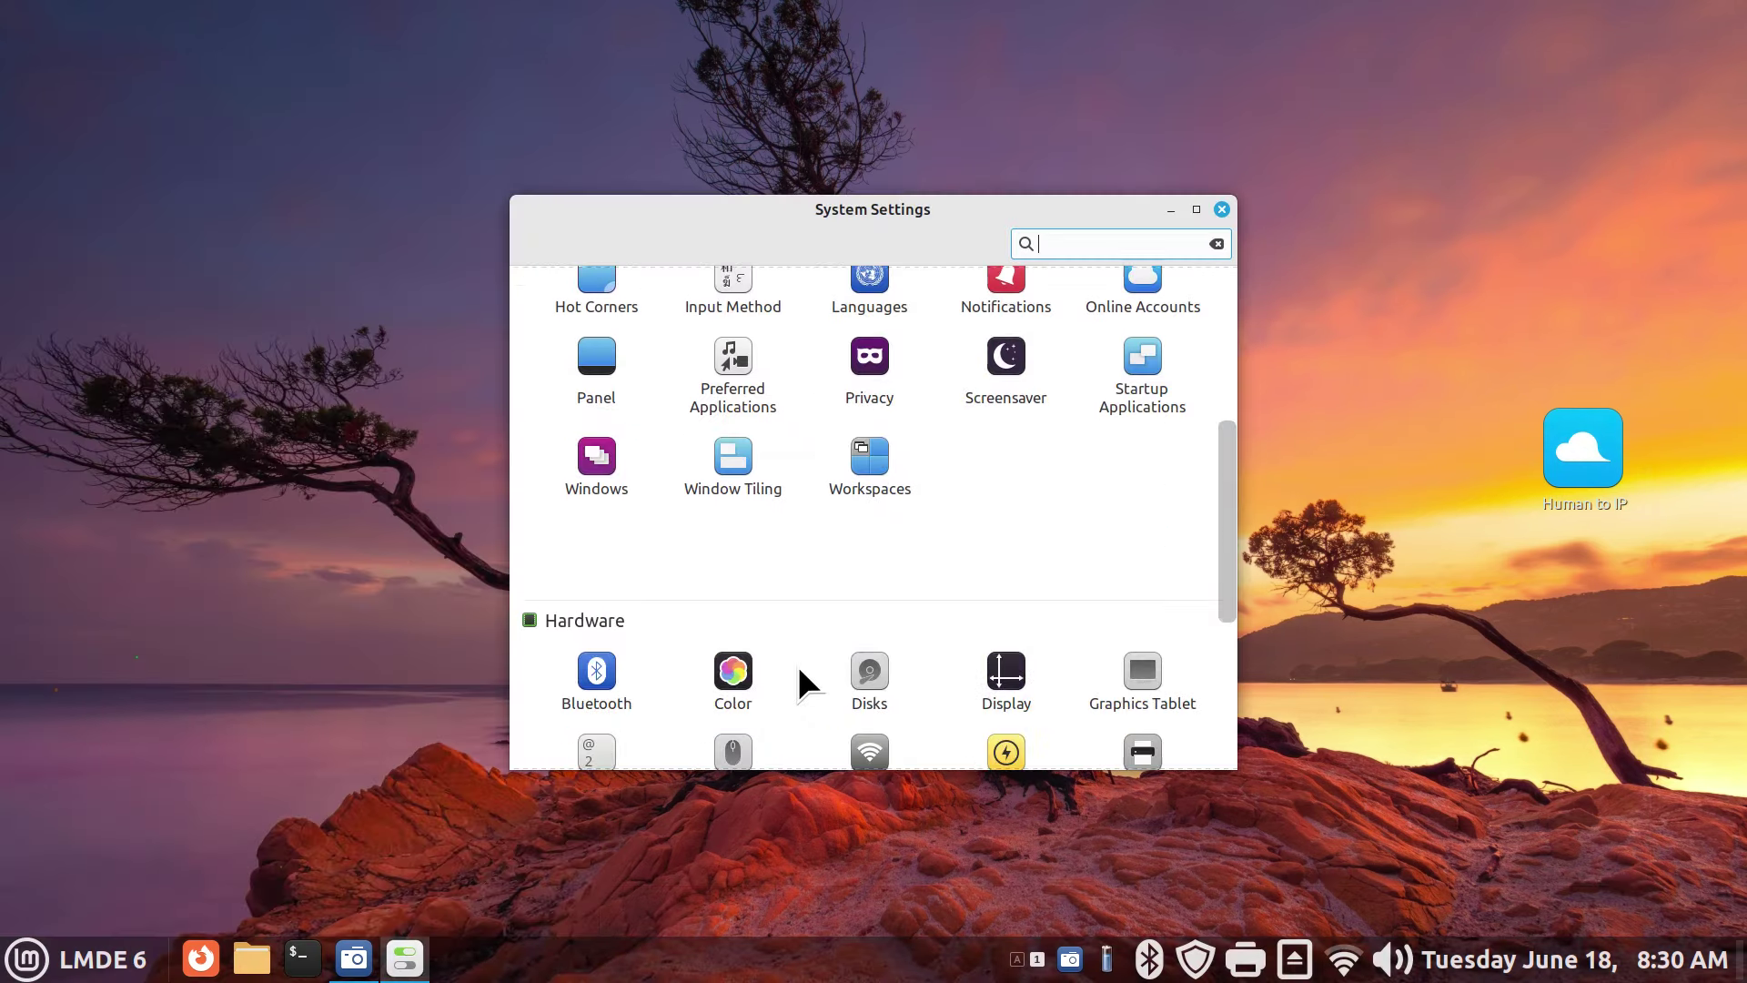
scroll(801, 665, "down", 3)
left_click(872, 509)
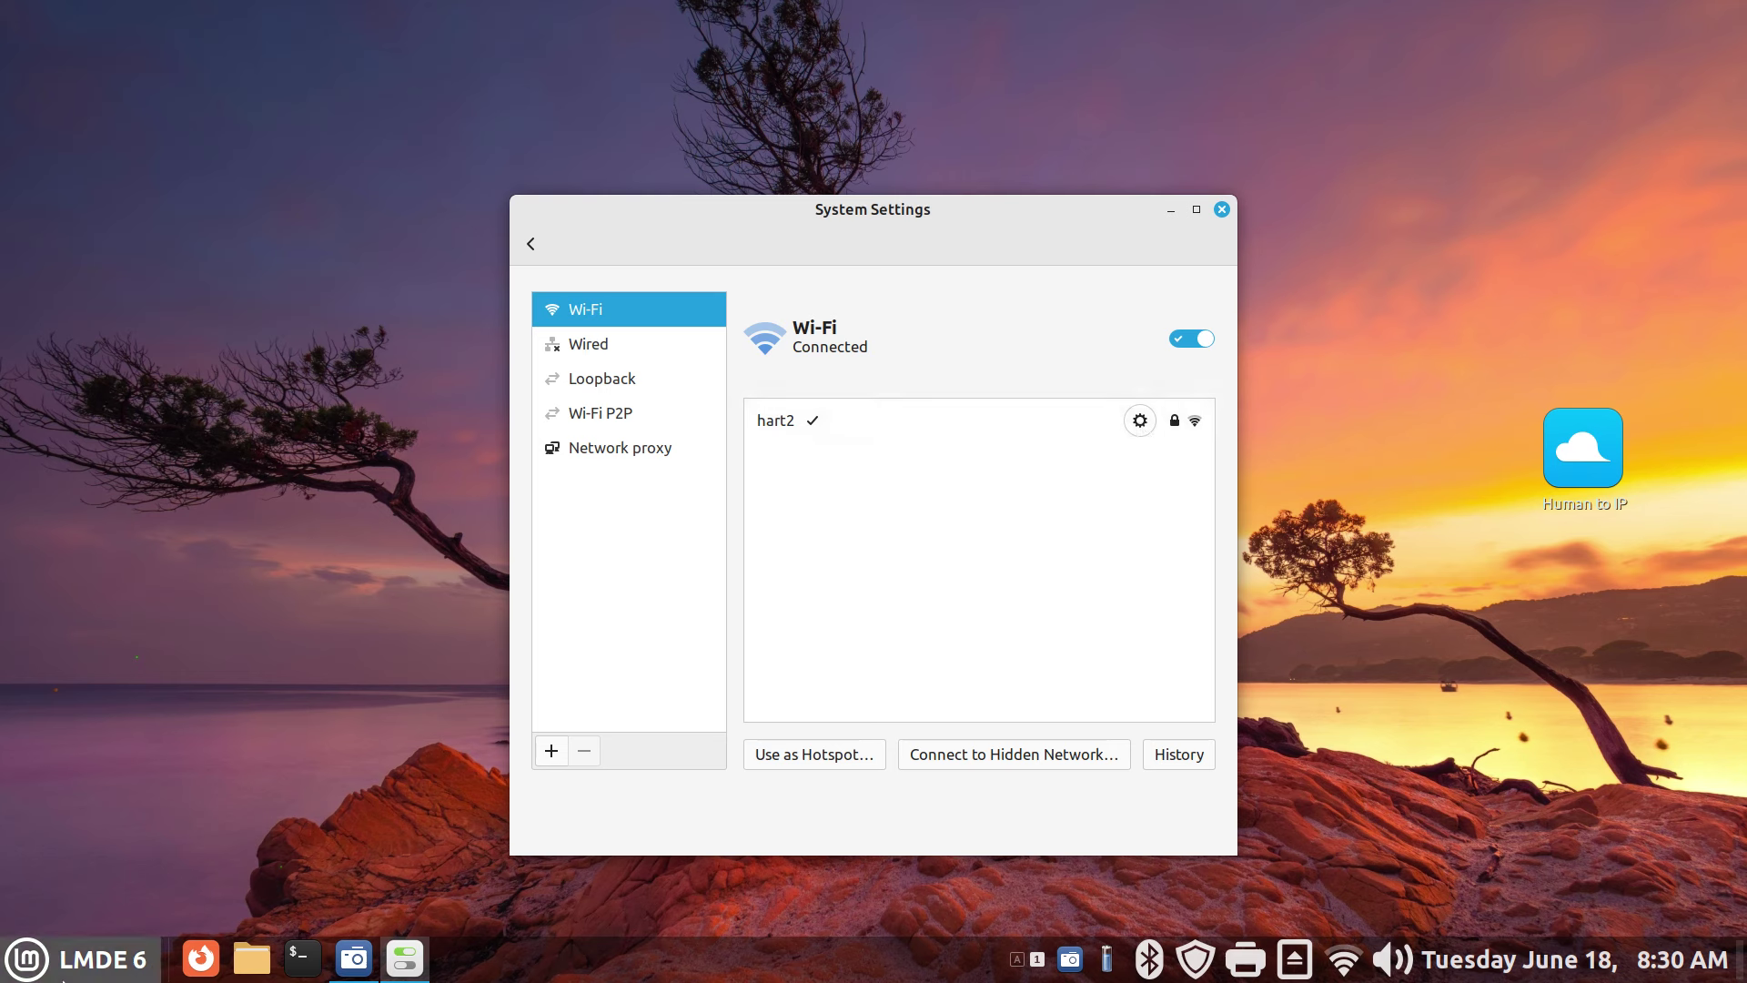
left_click(1140, 421)
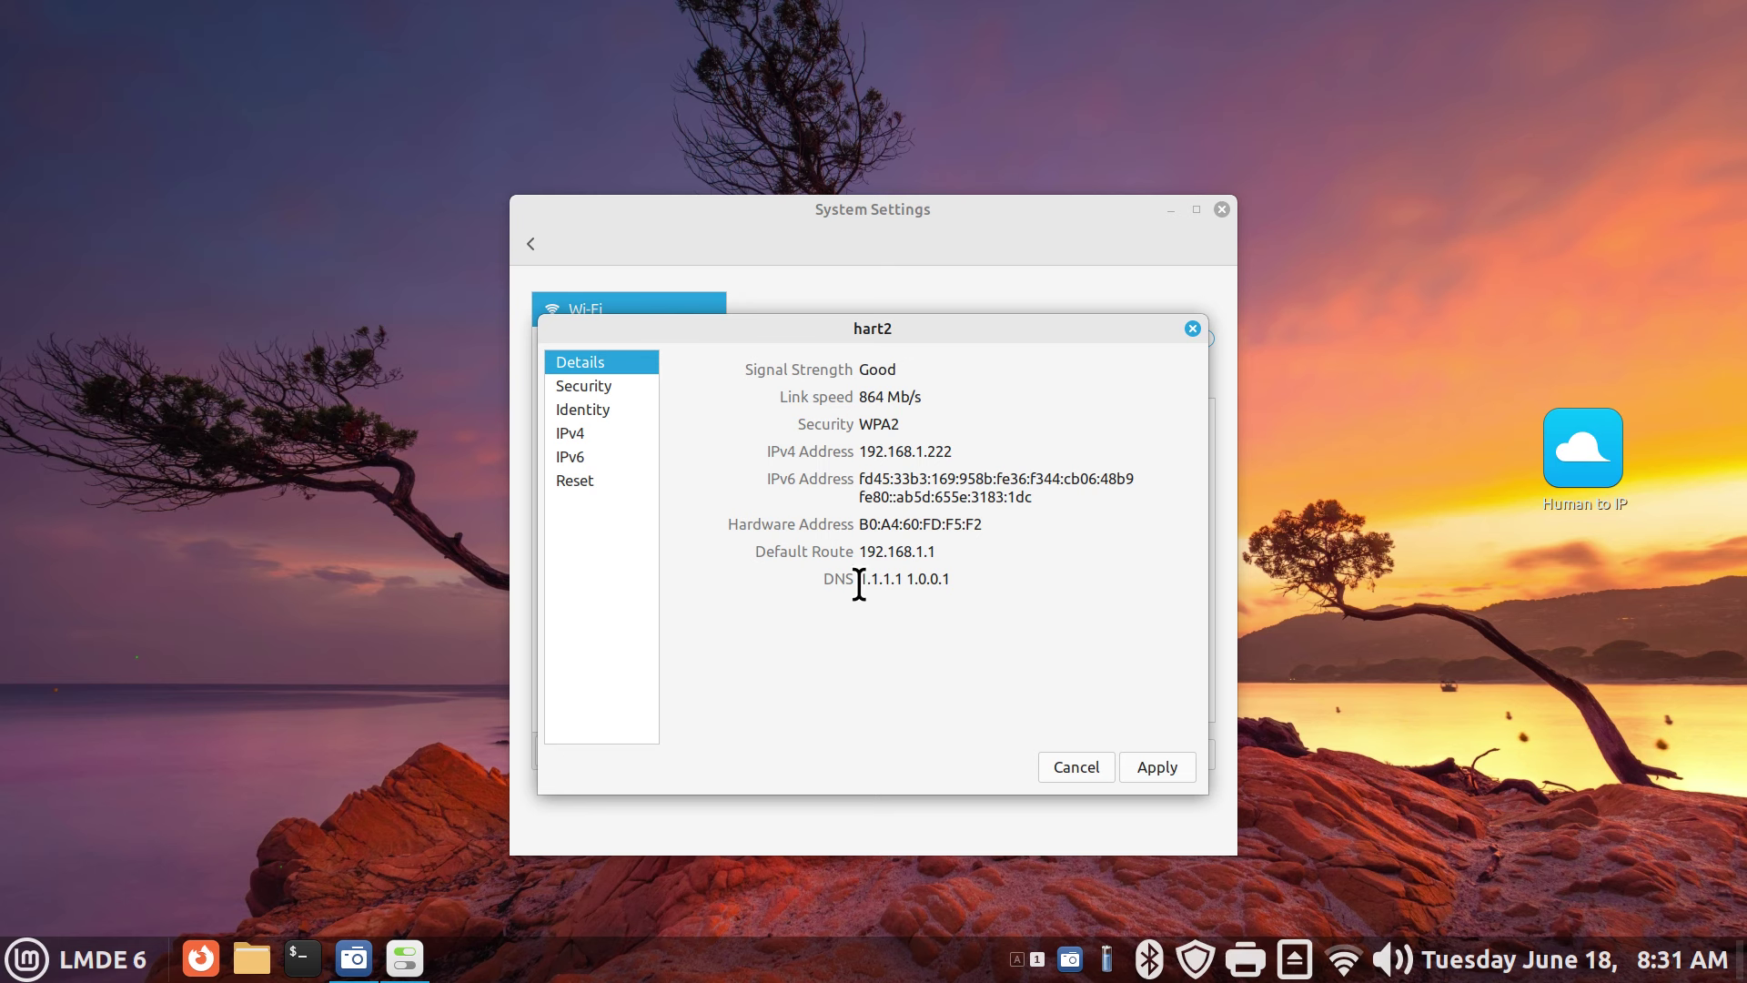
left_click_drag(861, 579, 970, 585)
Print the contents of /etc/resolv.conf in a new terminal with enlarged text, and place the window beside the network details
left_click(302, 958)
left_click_drag(541, 70, 899, 304)
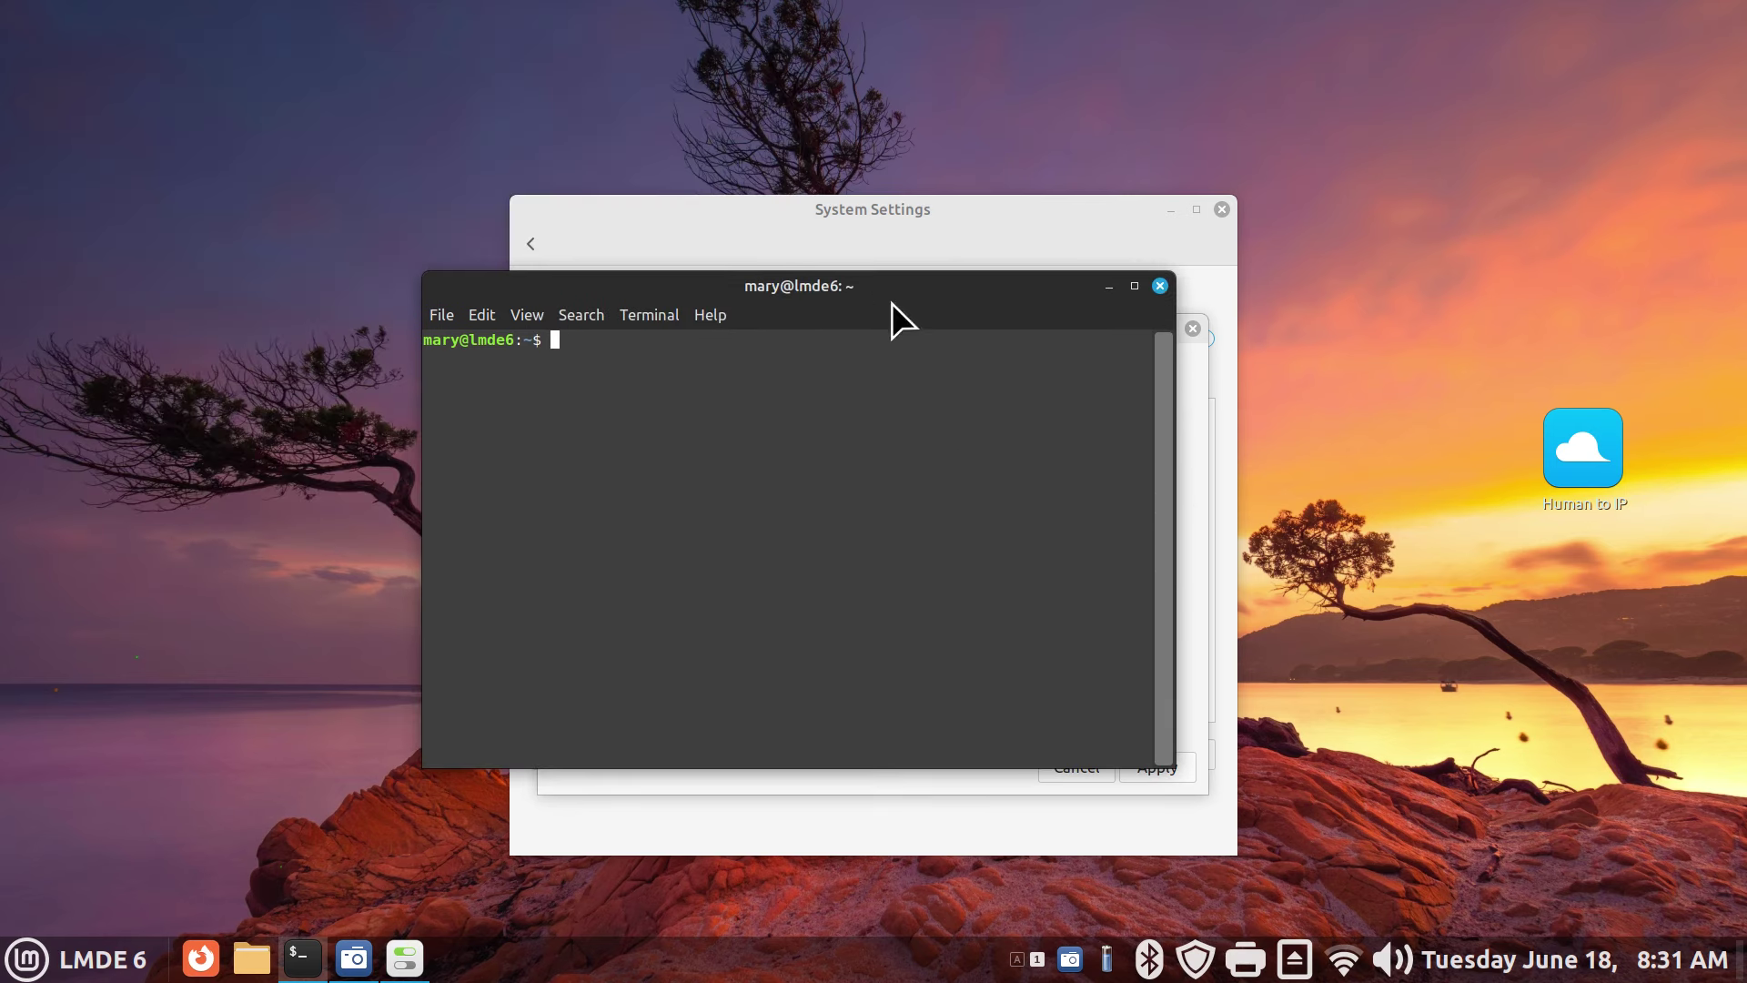
type("cat /etc/resolv.conf")
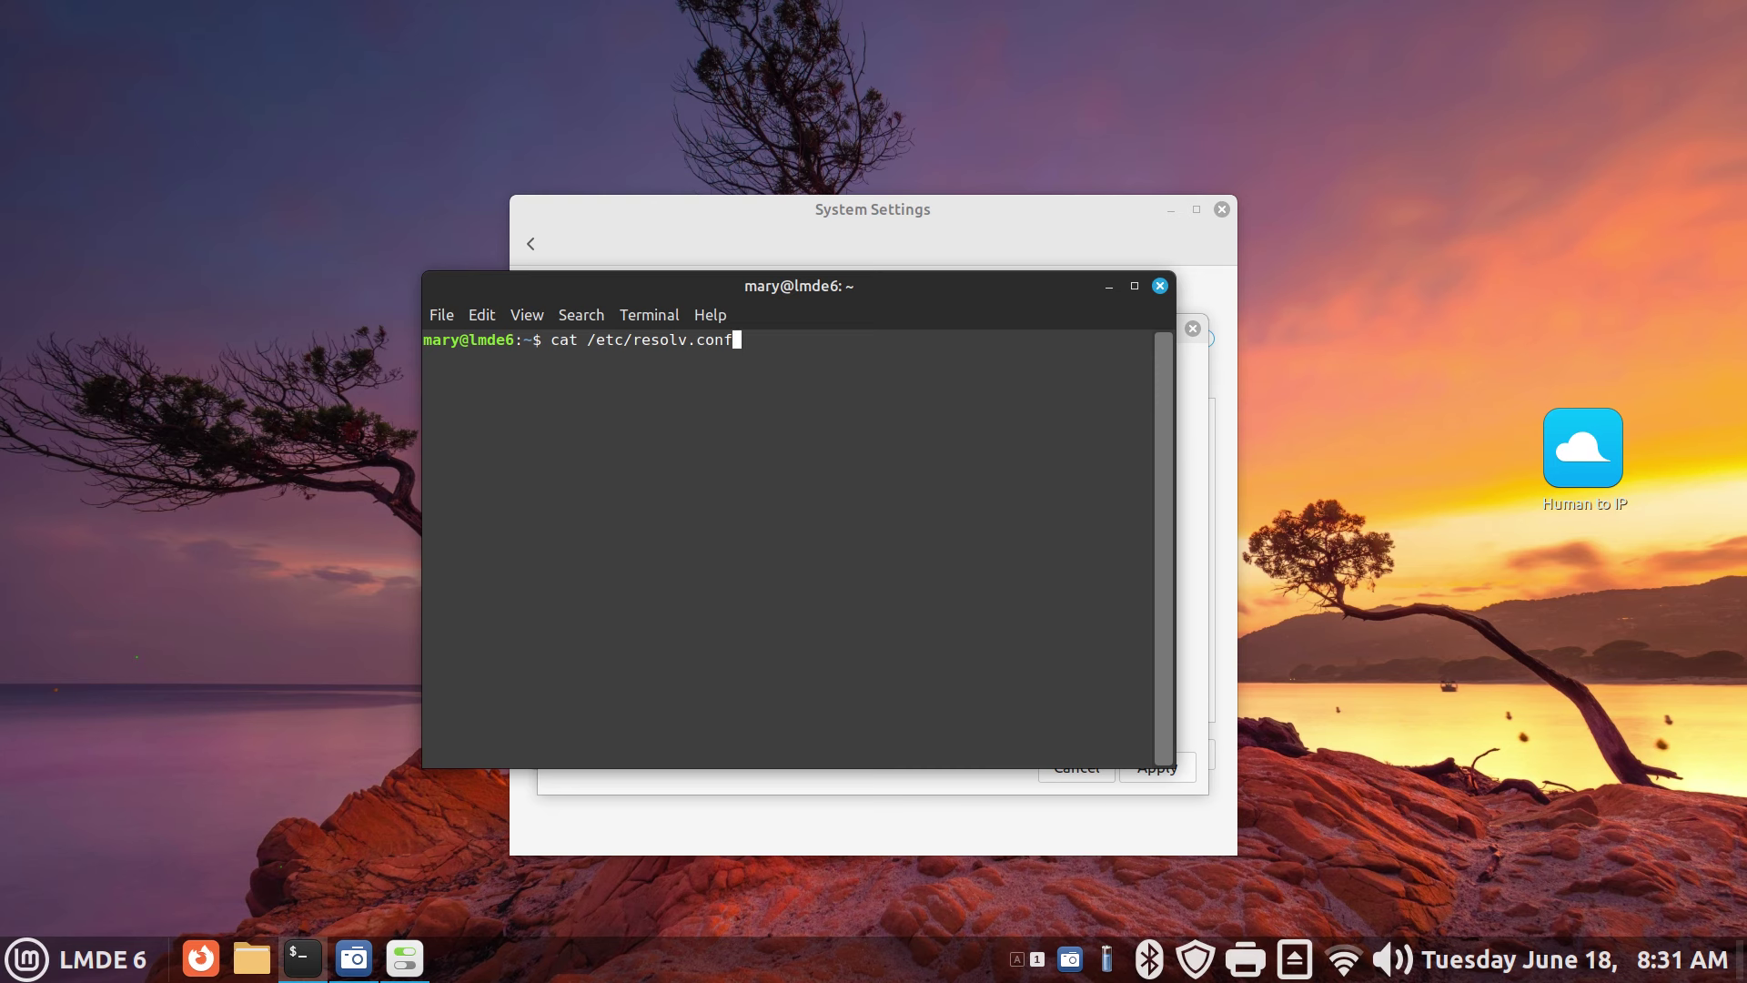
key("ctrl+plus")
key("ctrl+plus")
key("ctrl+plus")
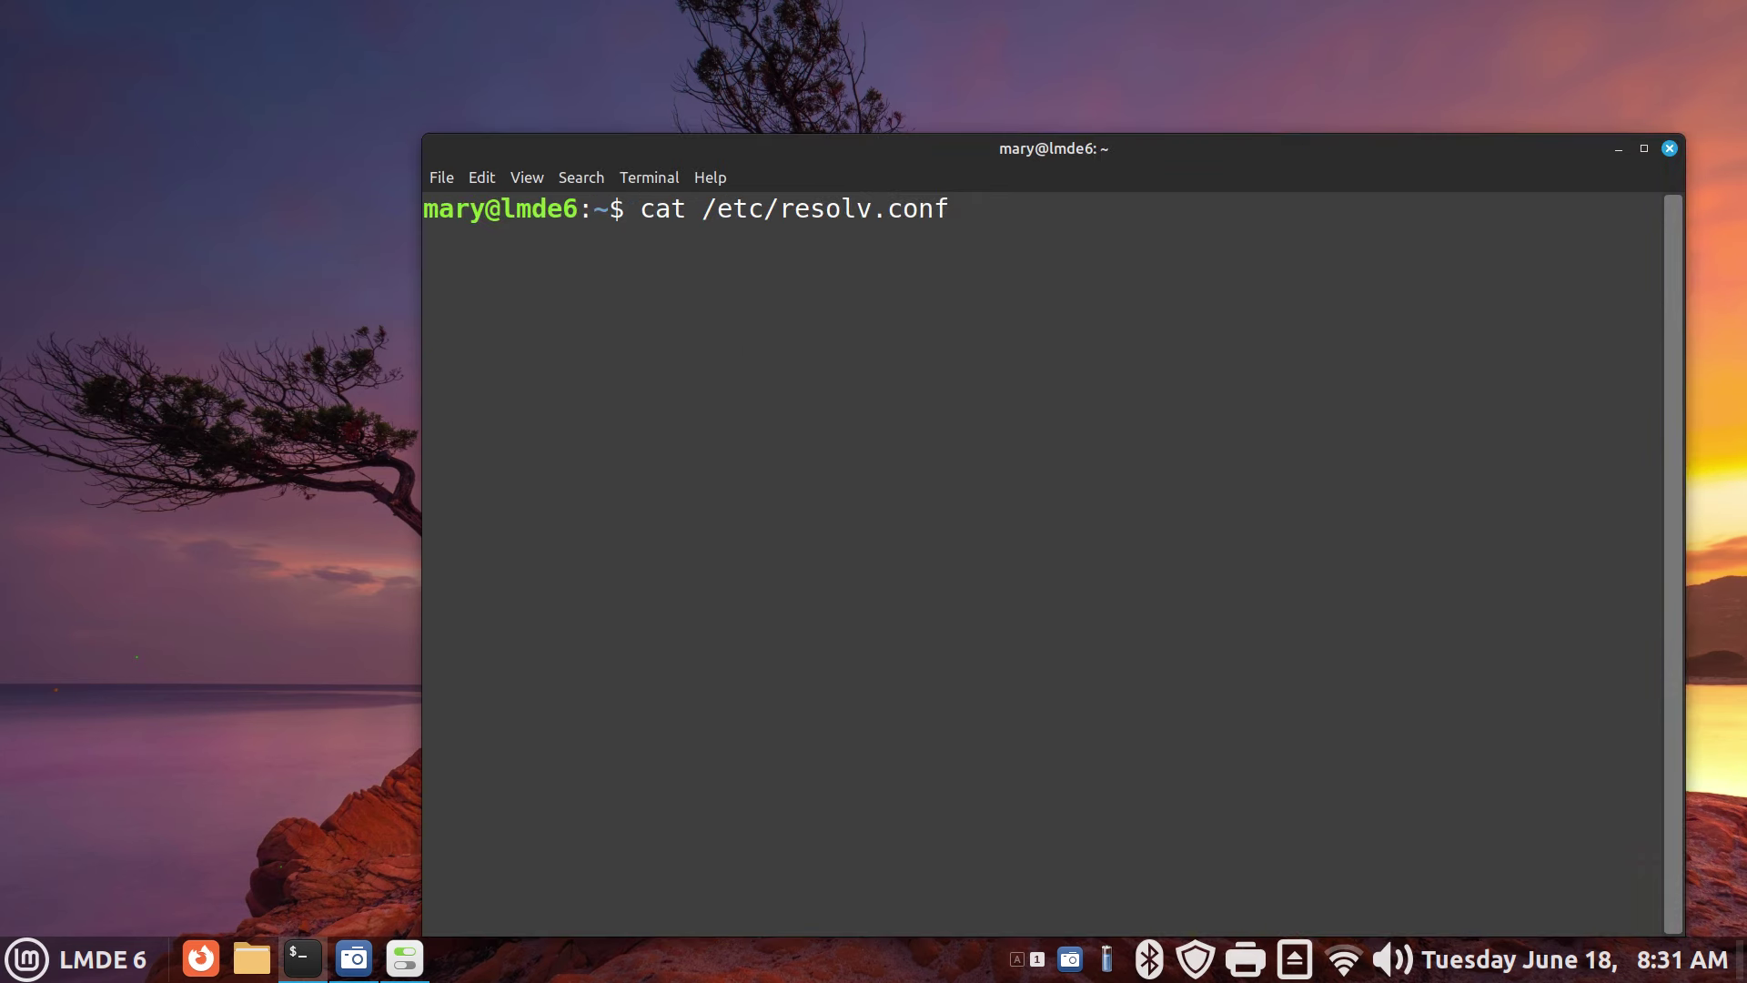
key("Return")
left_click_drag(901, 157, 1496, 251)
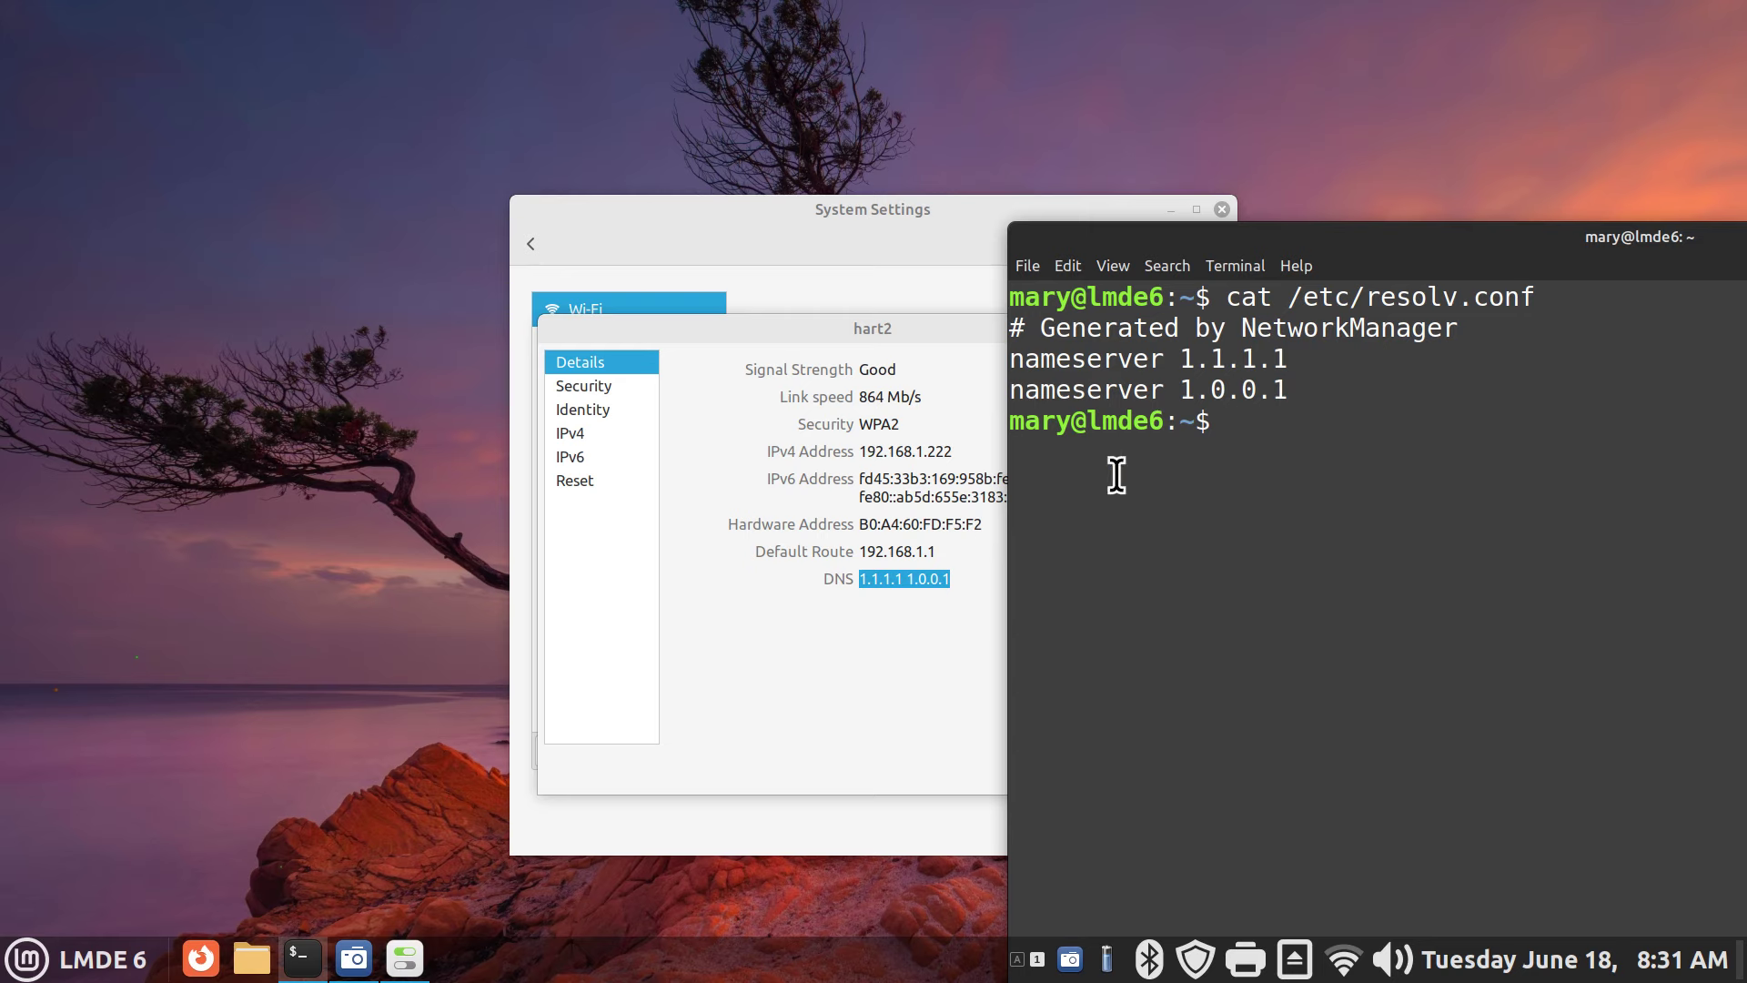
Open the bookmarked Lifewire article on free public DNS servers in Firefox and review its table of top providers
left_click(200, 958)
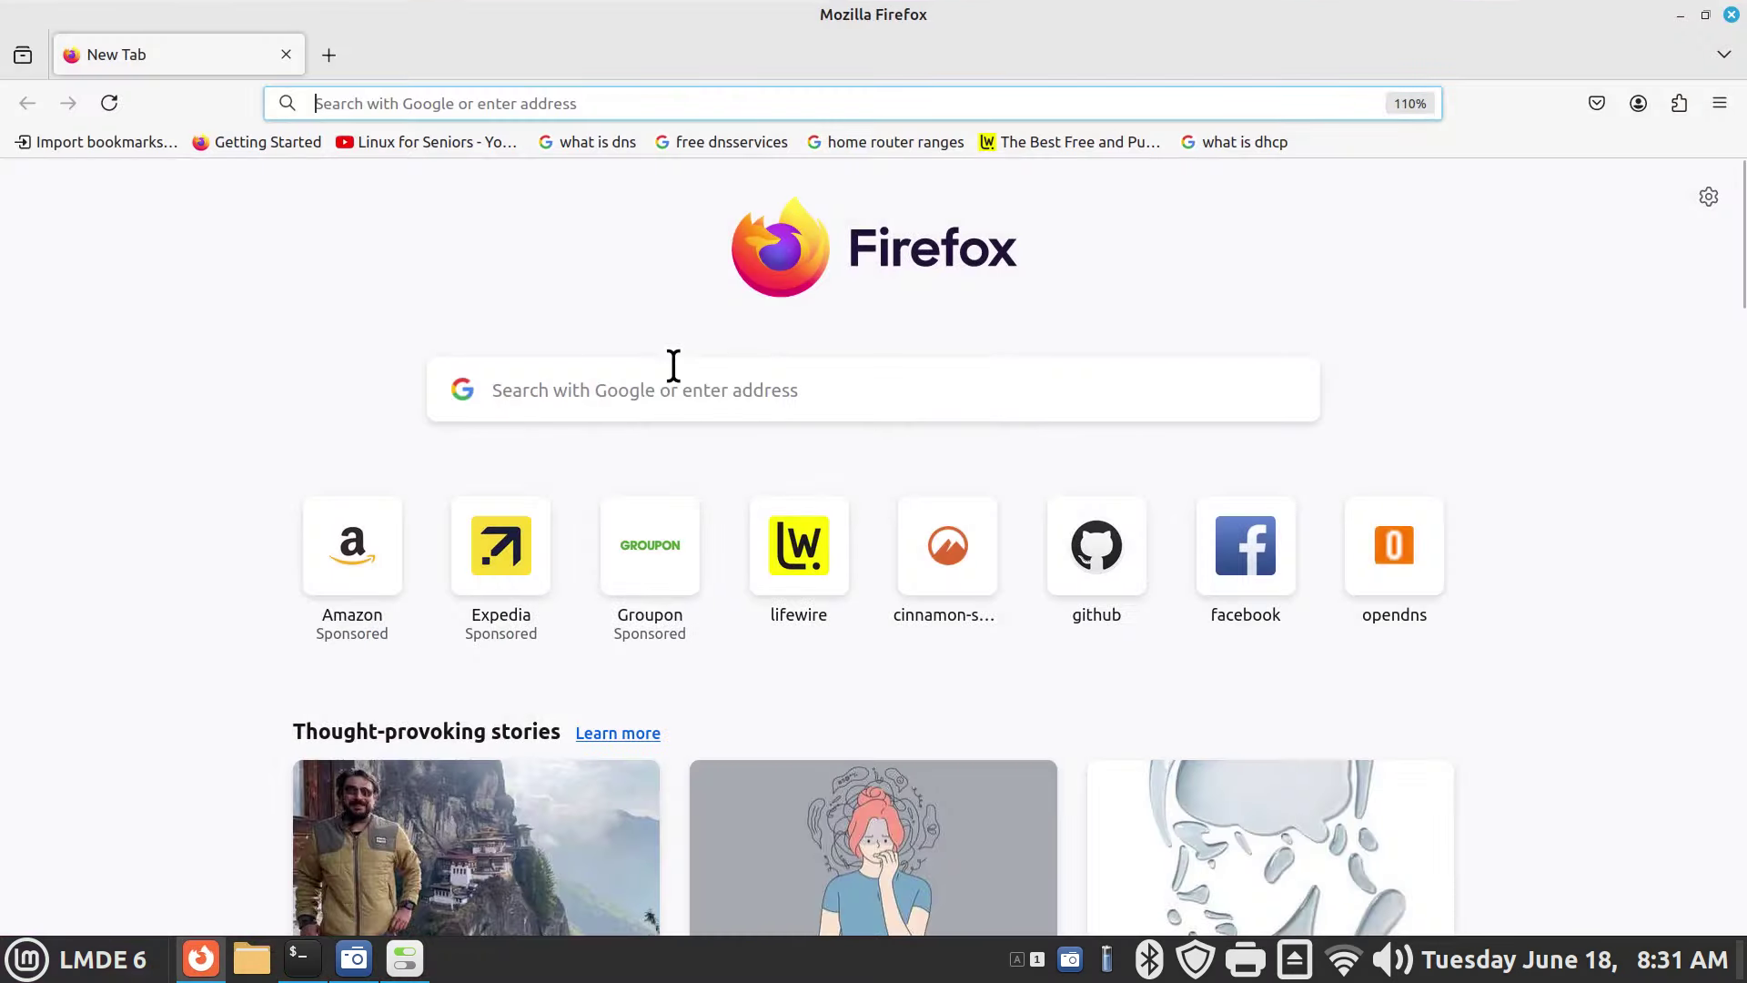
left_click(1063, 145)
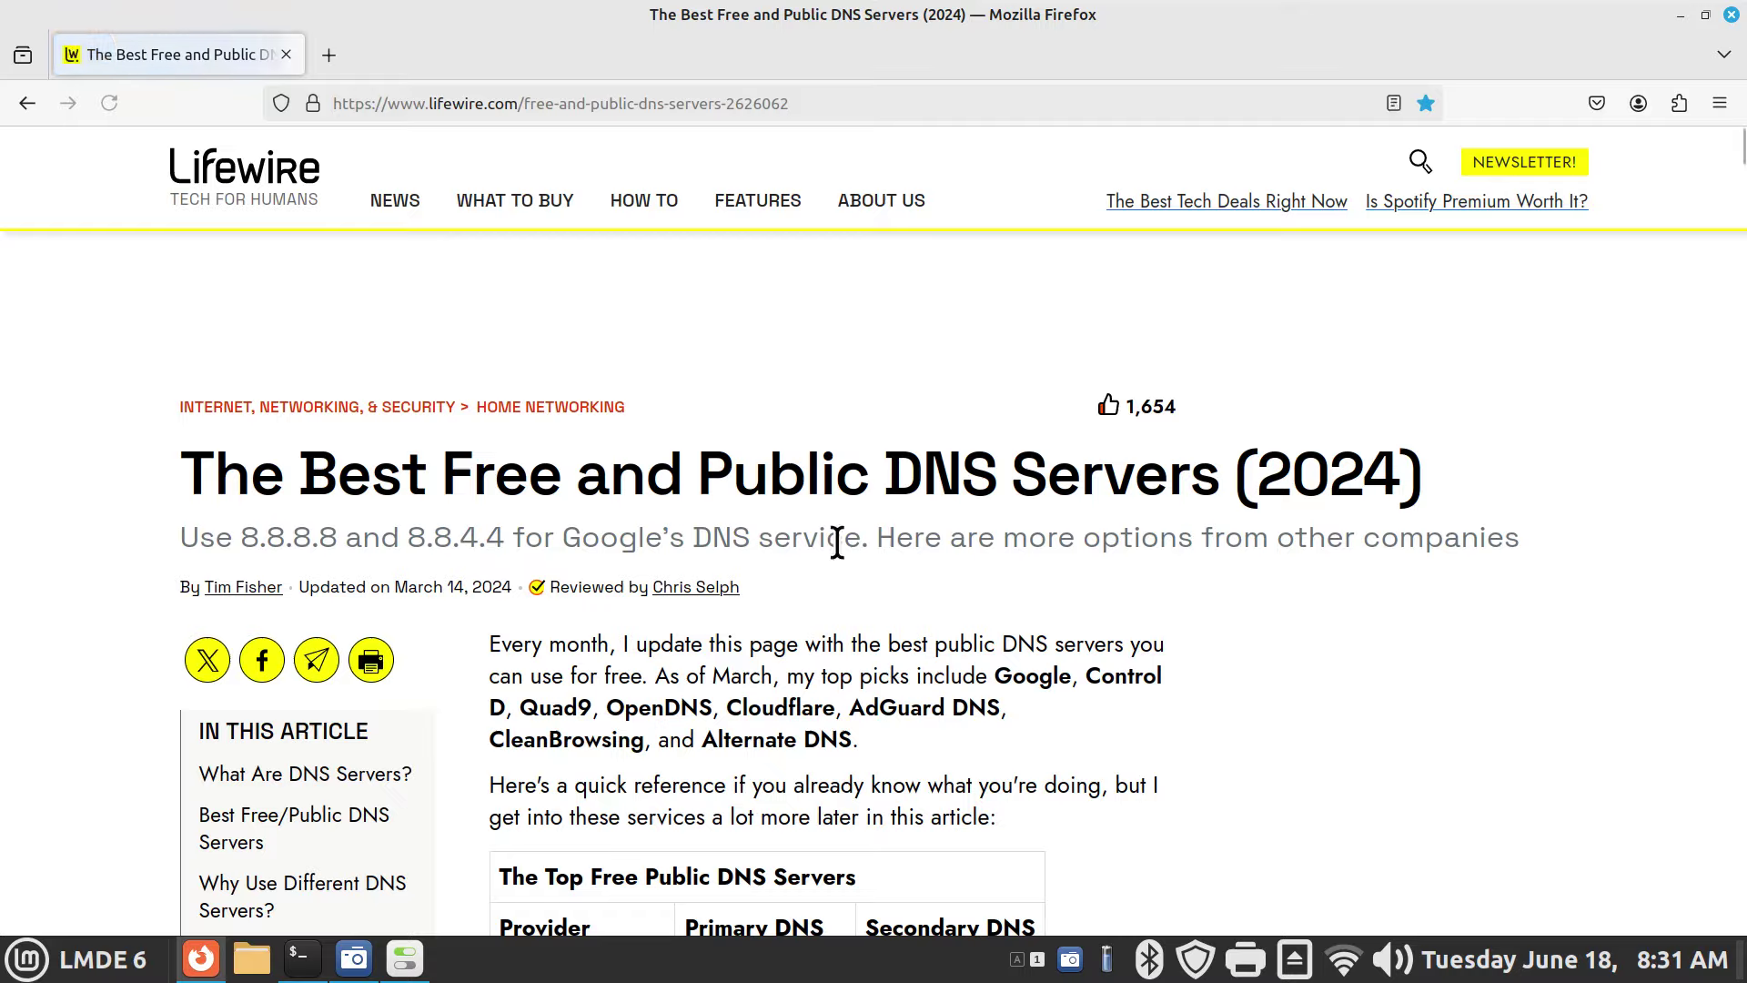
scroll(833, 546, "down", 5)
scroll(838, 543, "down", 3)
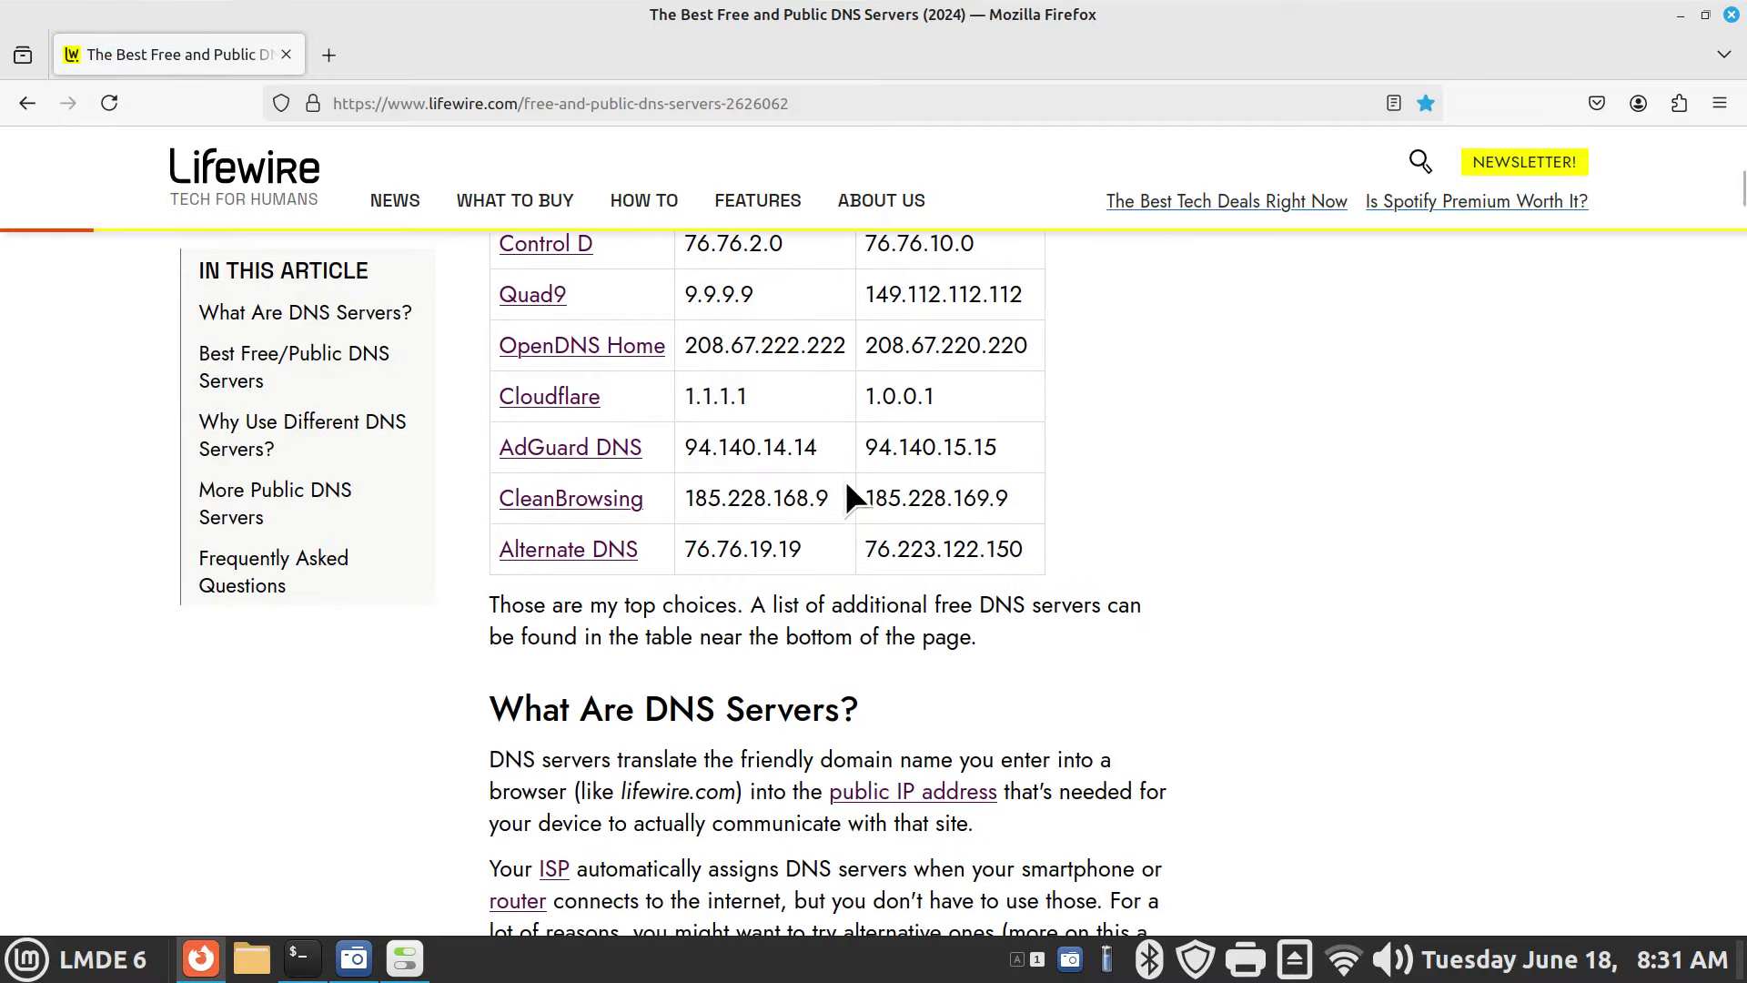
scroll(847, 487, "up", 5)
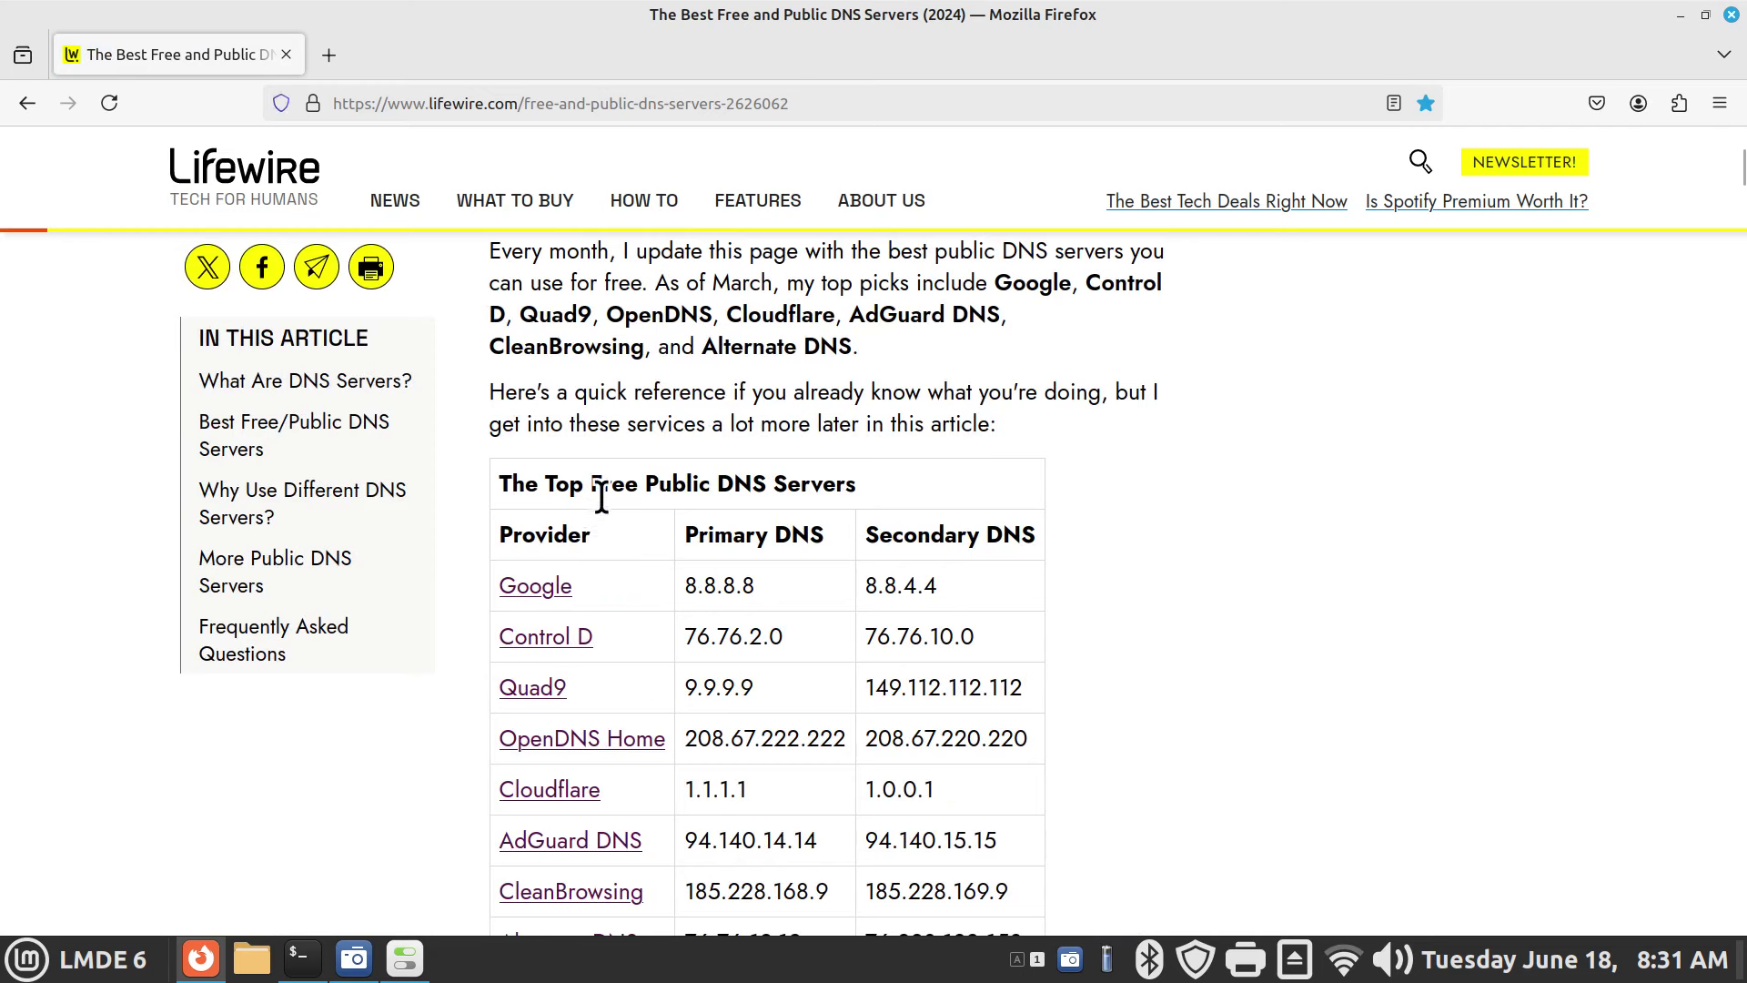
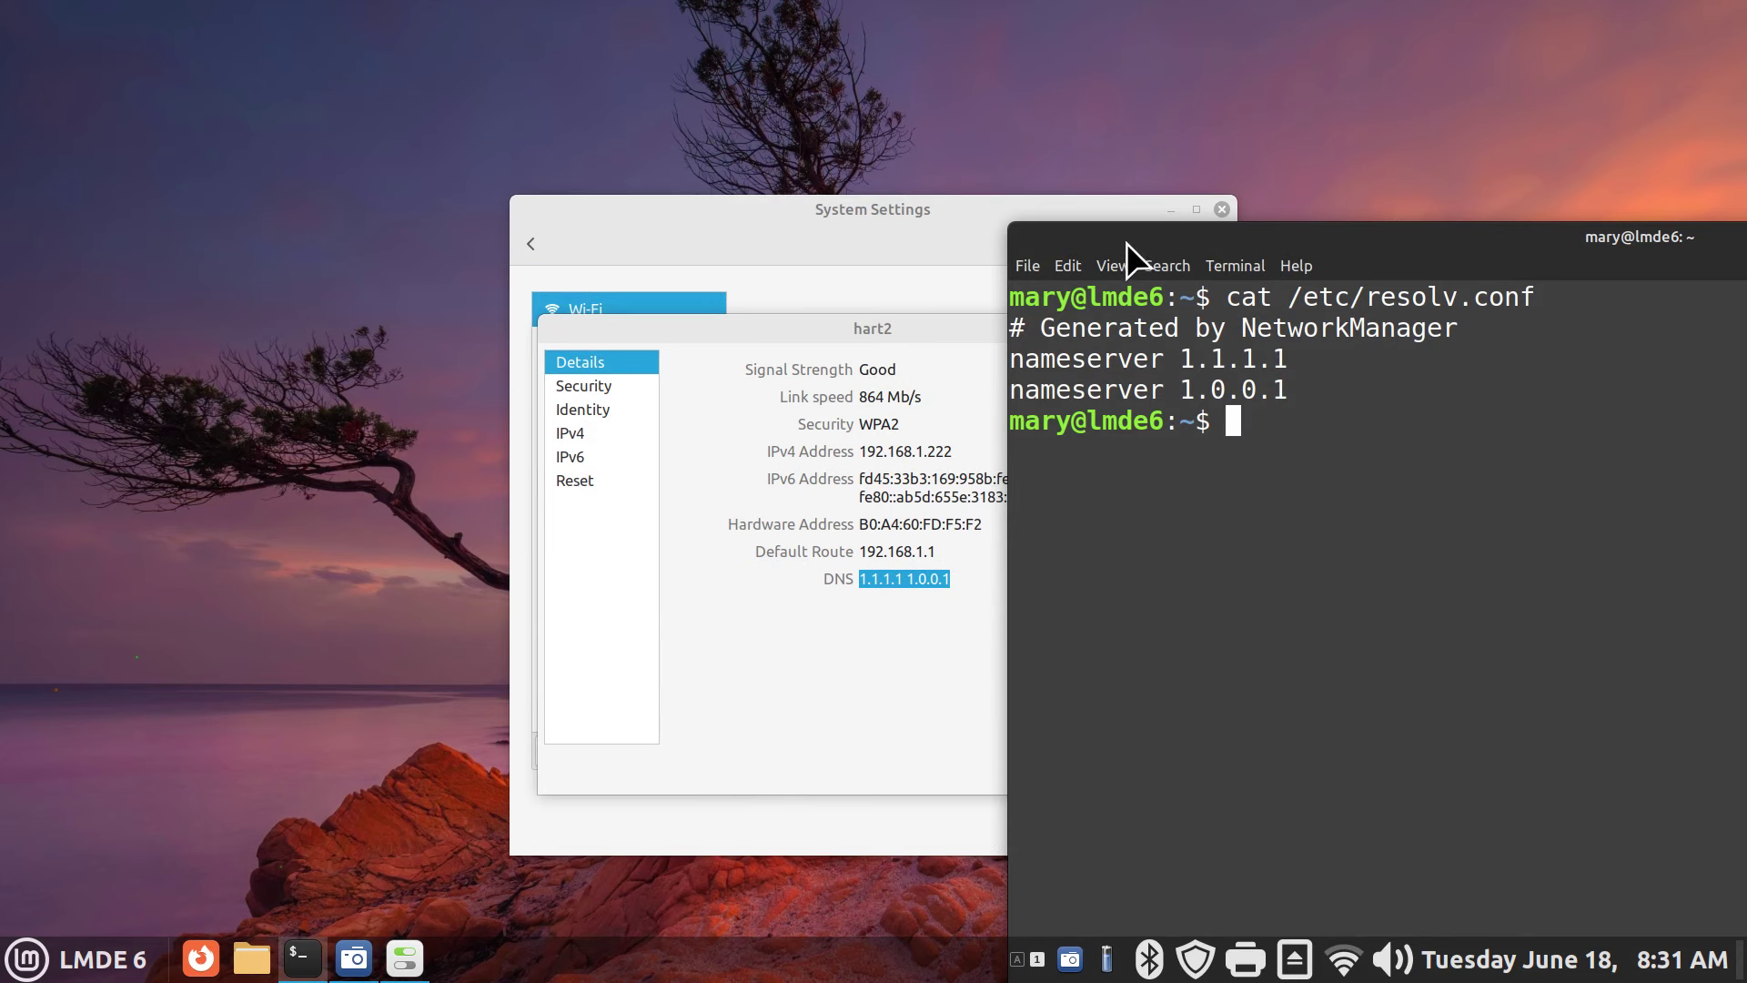
Compare the terminal's nameserver lines with the DNS entries in the network details, and minimize the terminal
left_click_drag(1362, 244, 1165, 221)
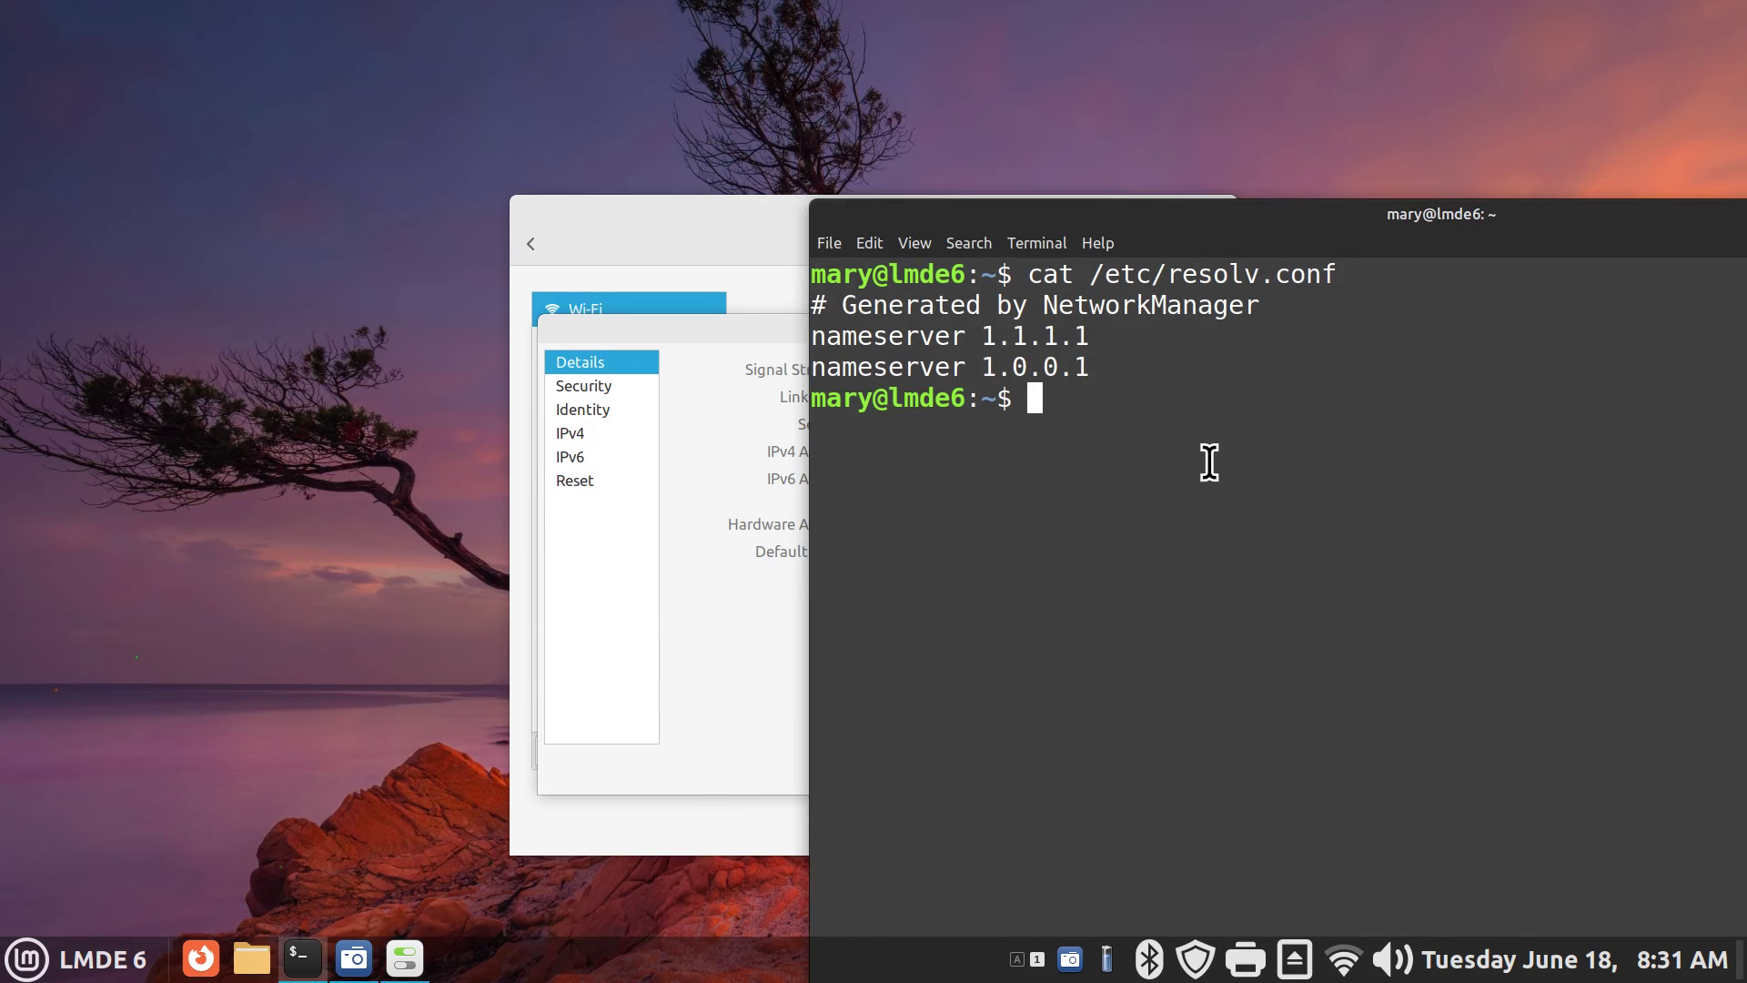
left_click_drag(1094, 221, 1392, 214)
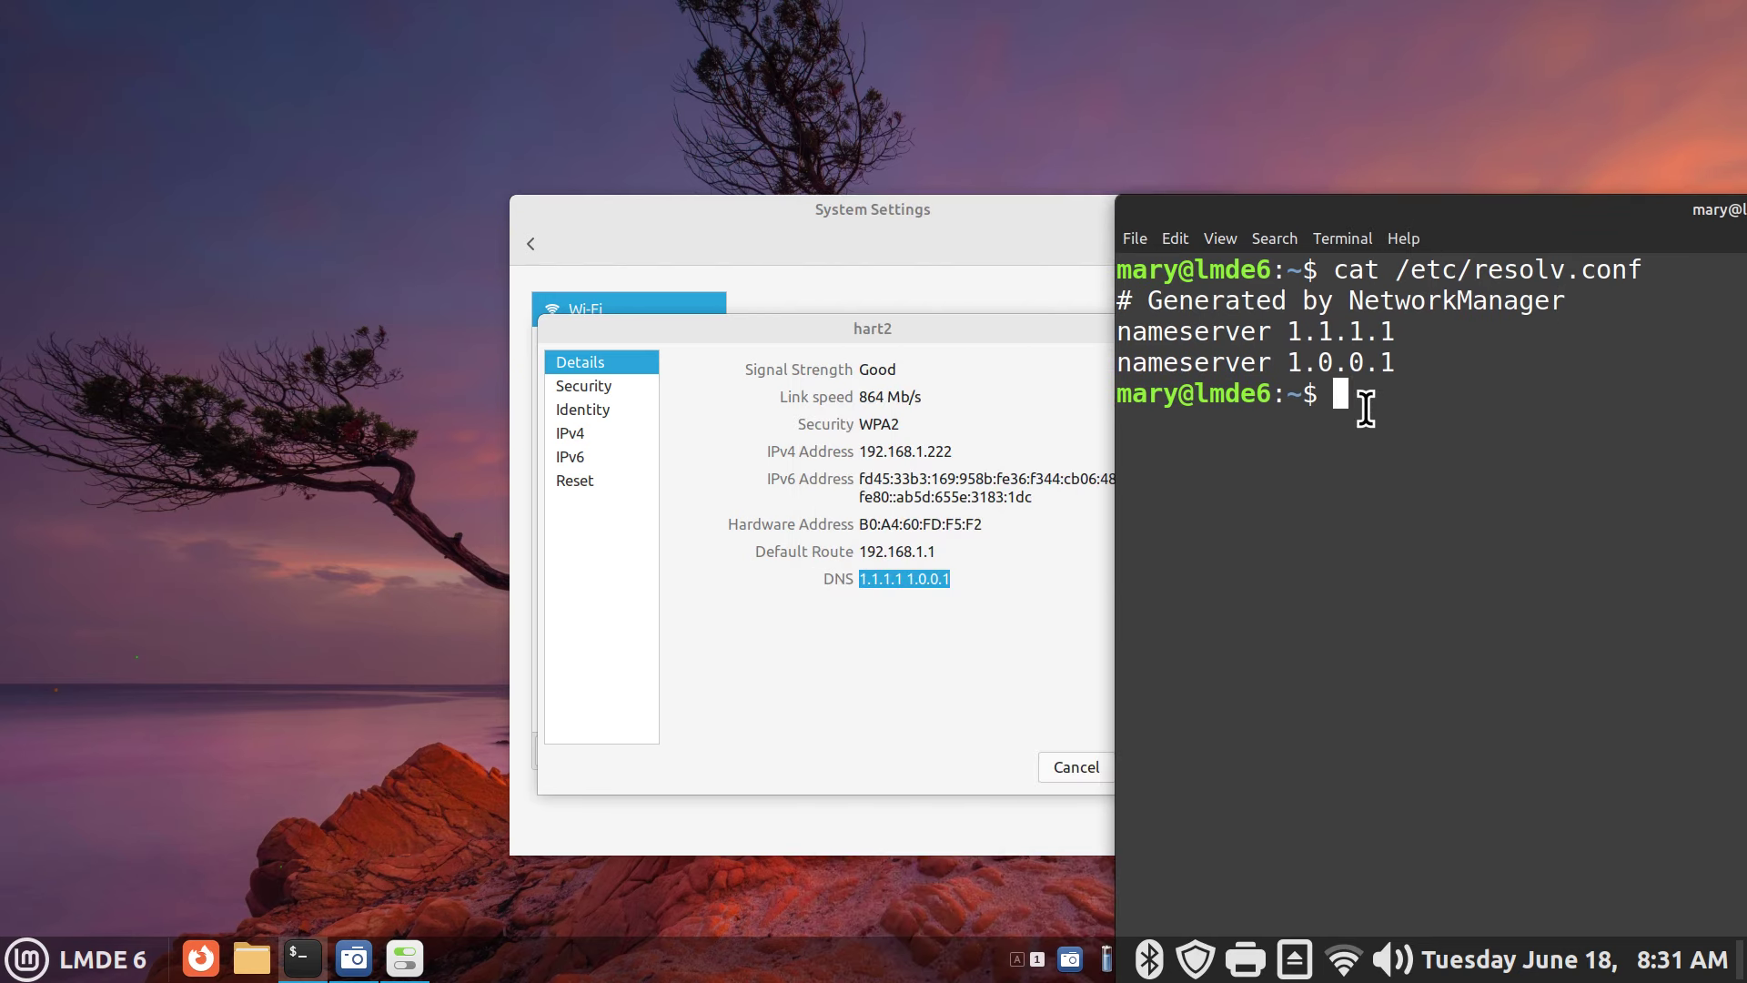
left_click_drag(1427, 187, 1149, 215)
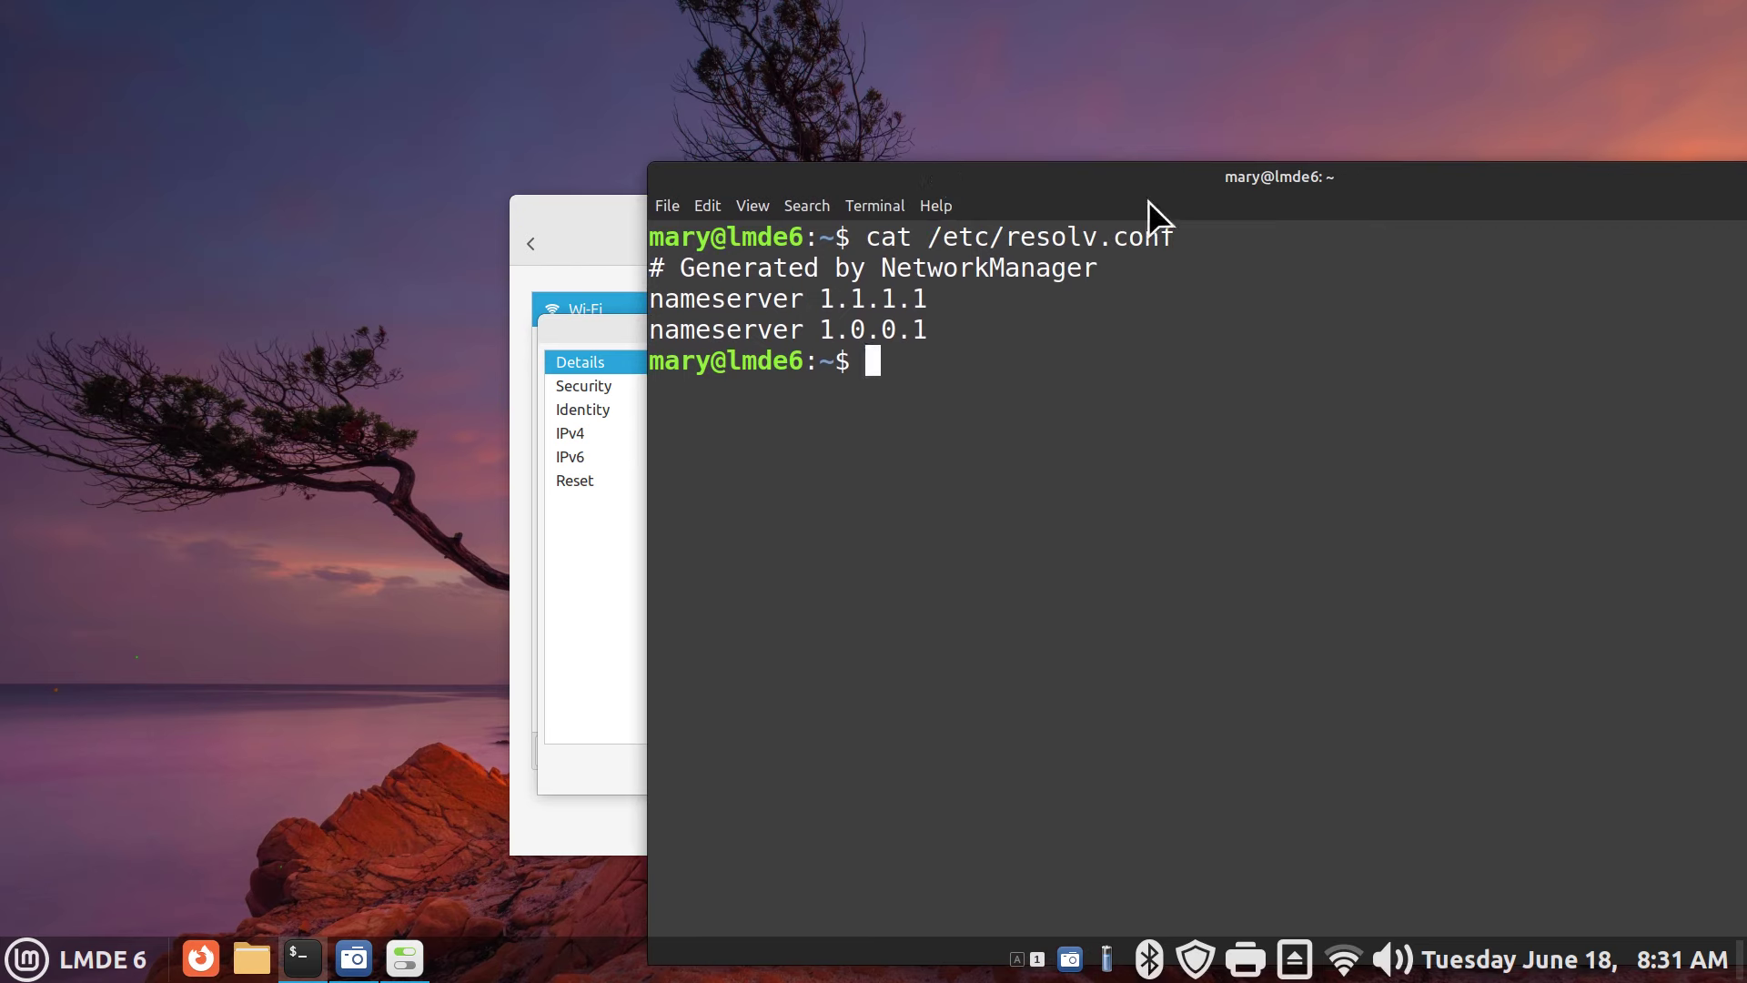
left_click_drag(1499, 182, 1158, 179)
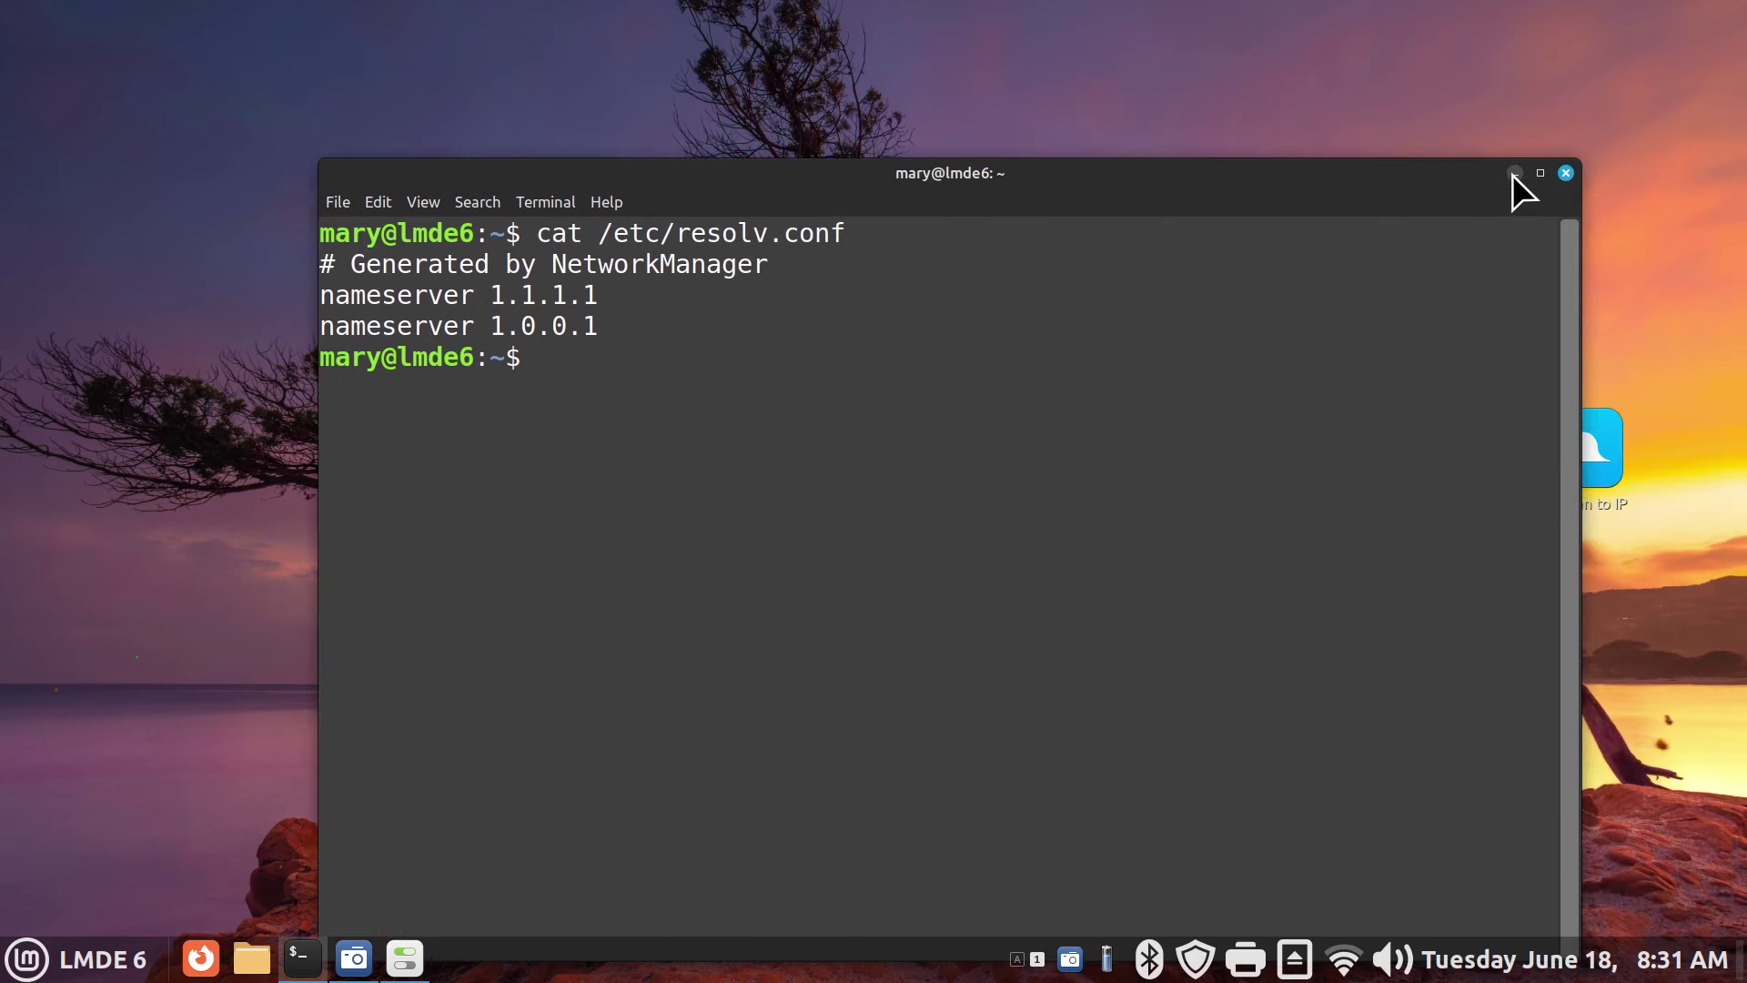
left_click(1512, 175)
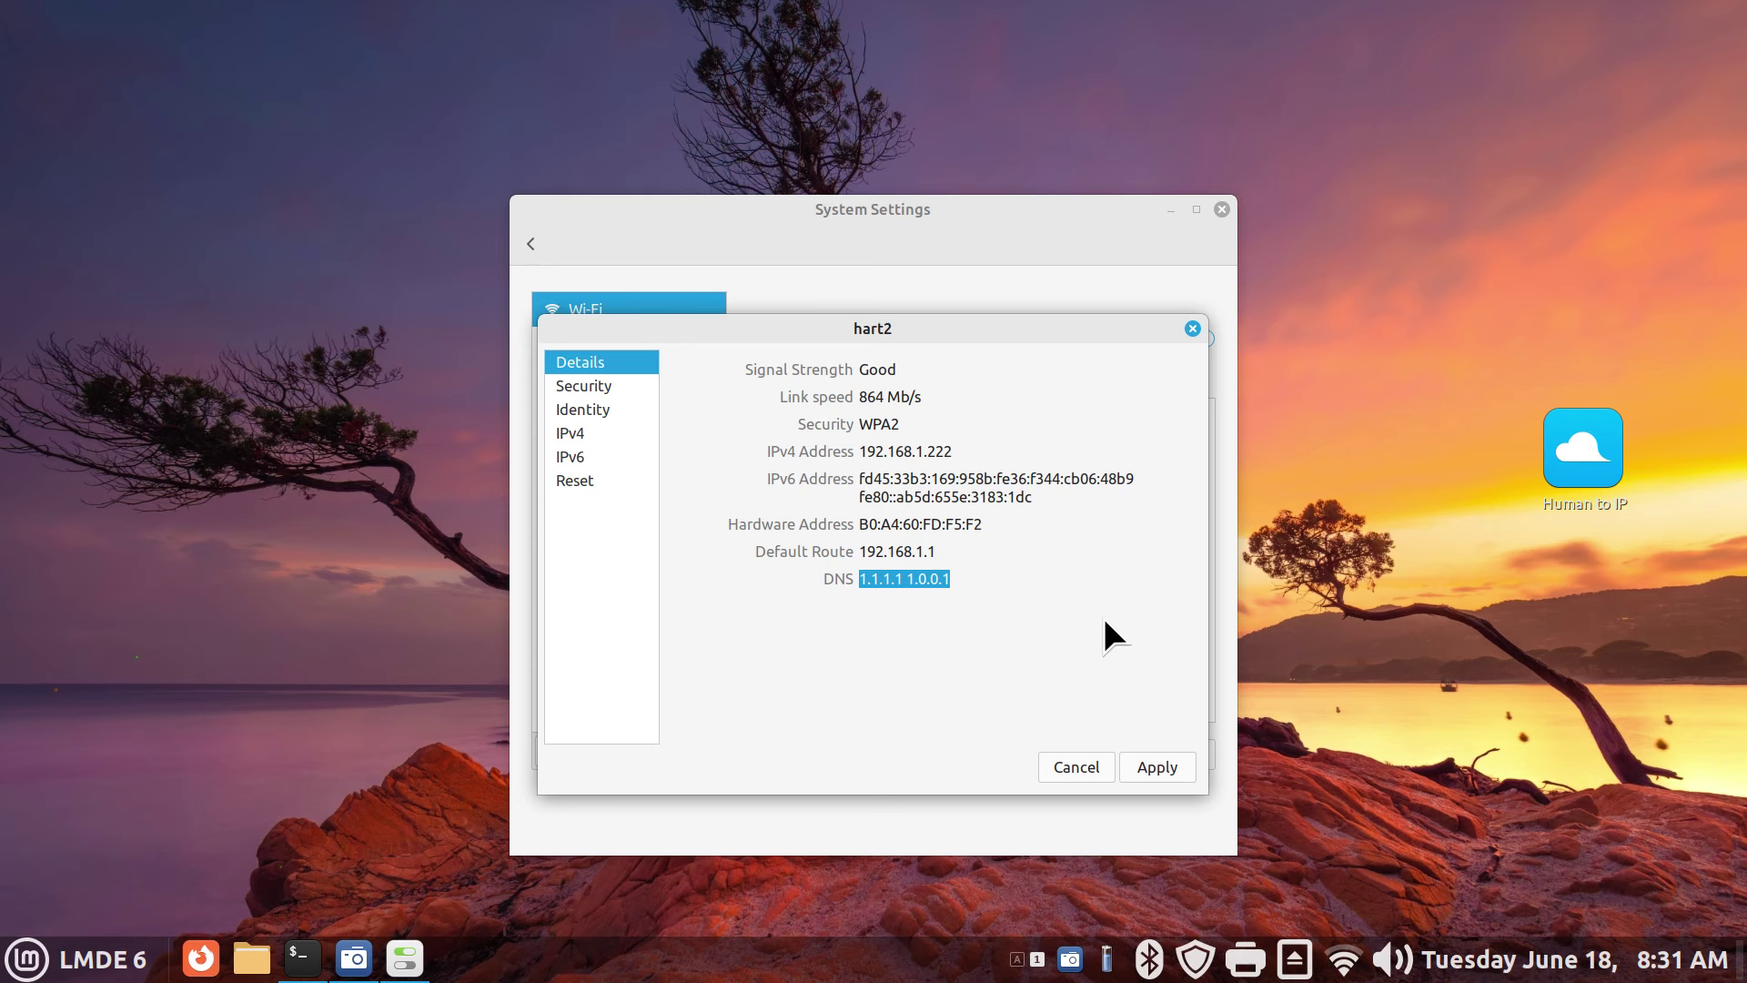
Clear both DNS server entries in the hart2 network's IPv4 settings and apply the change
left_click(571, 434)
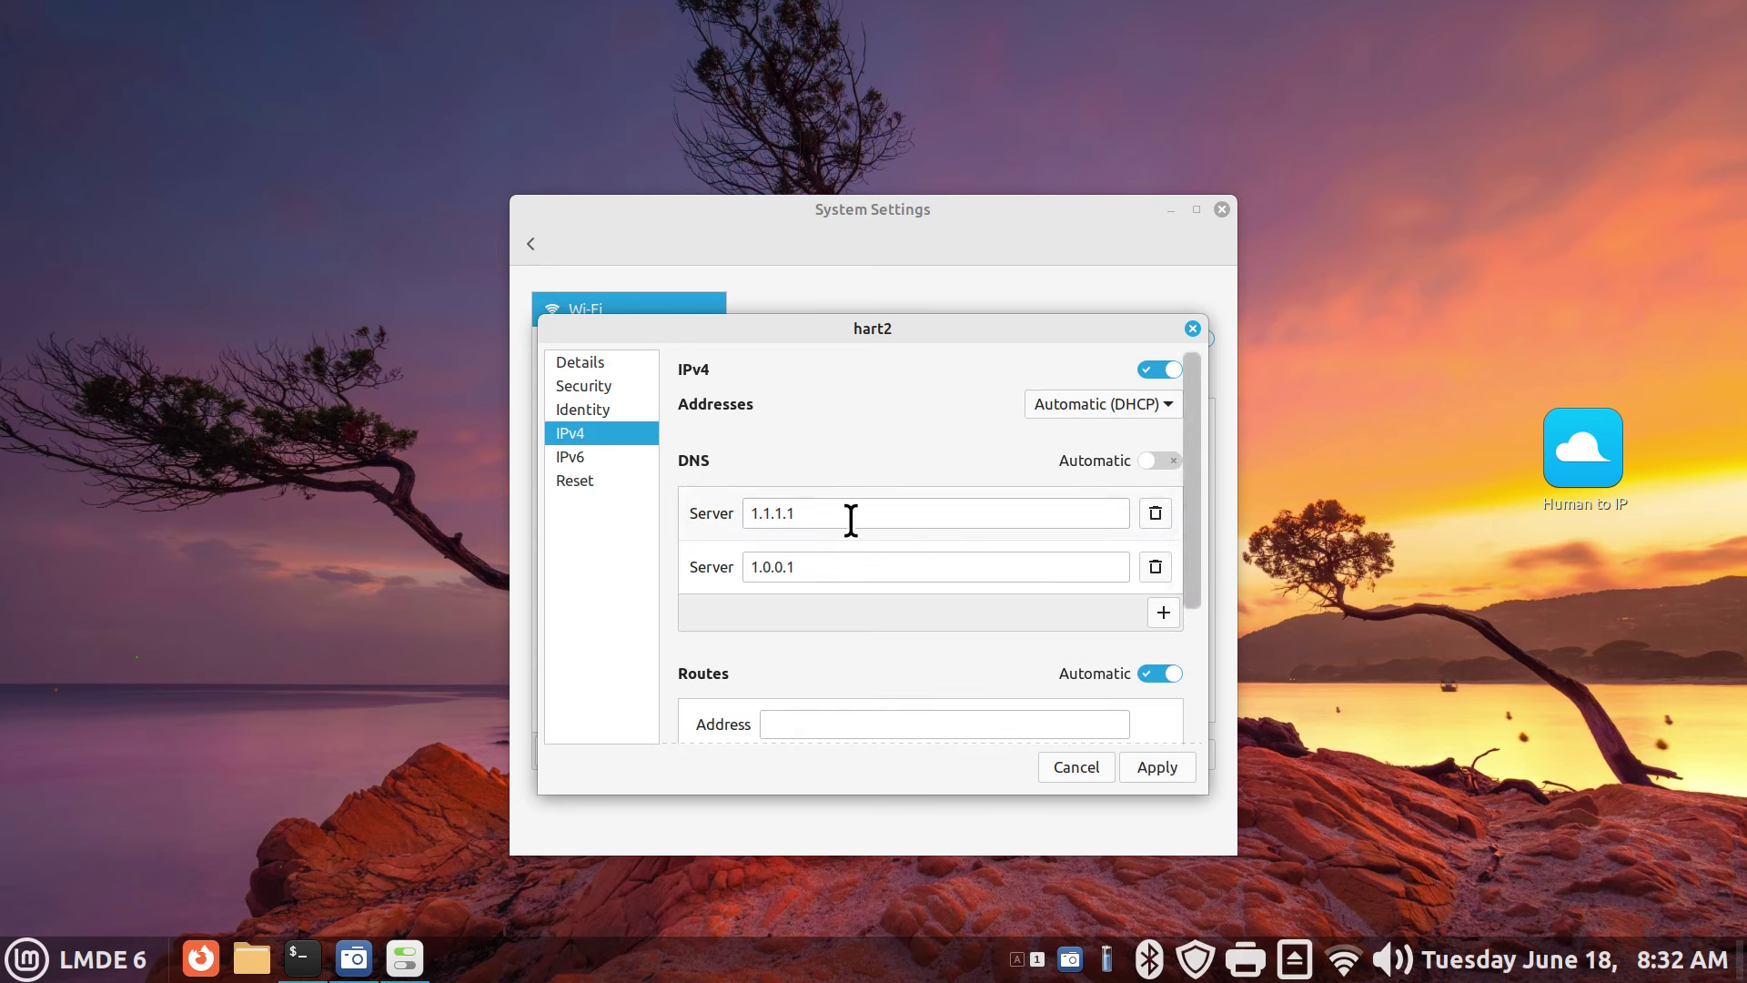
left_click_drag(850, 520, 713, 512)
key("BackSpace")
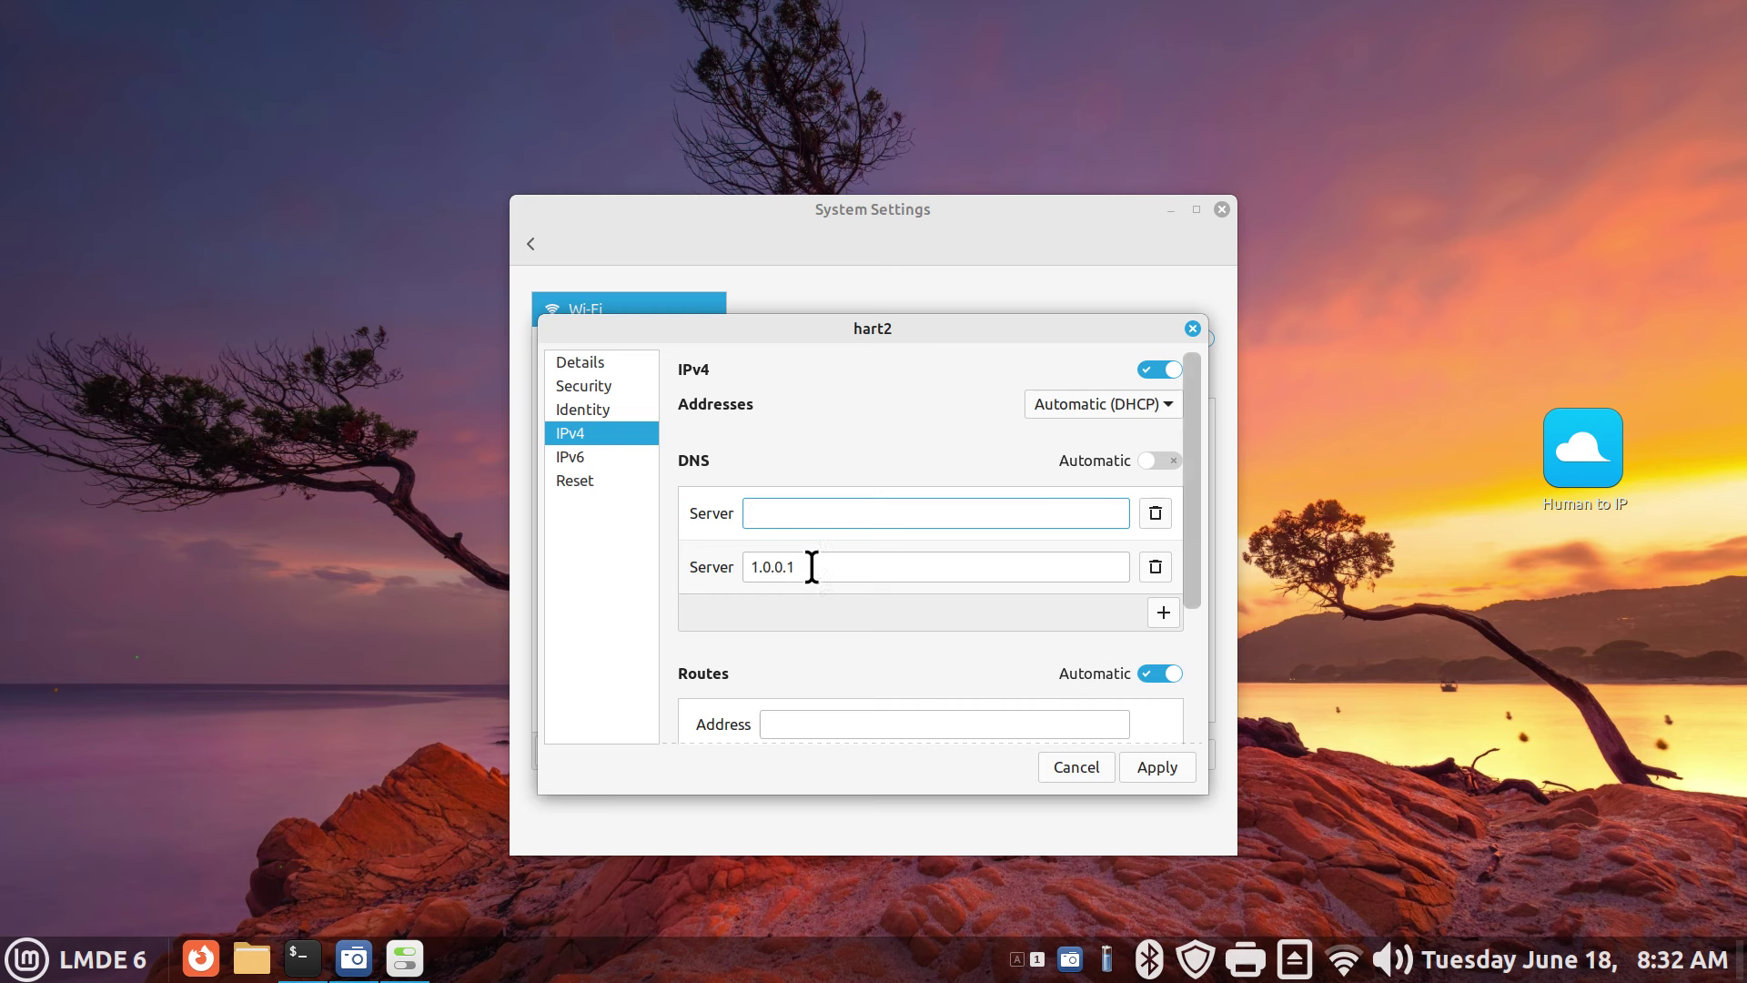
left_click_drag(810, 565, 720, 571)
key("BackSpace")
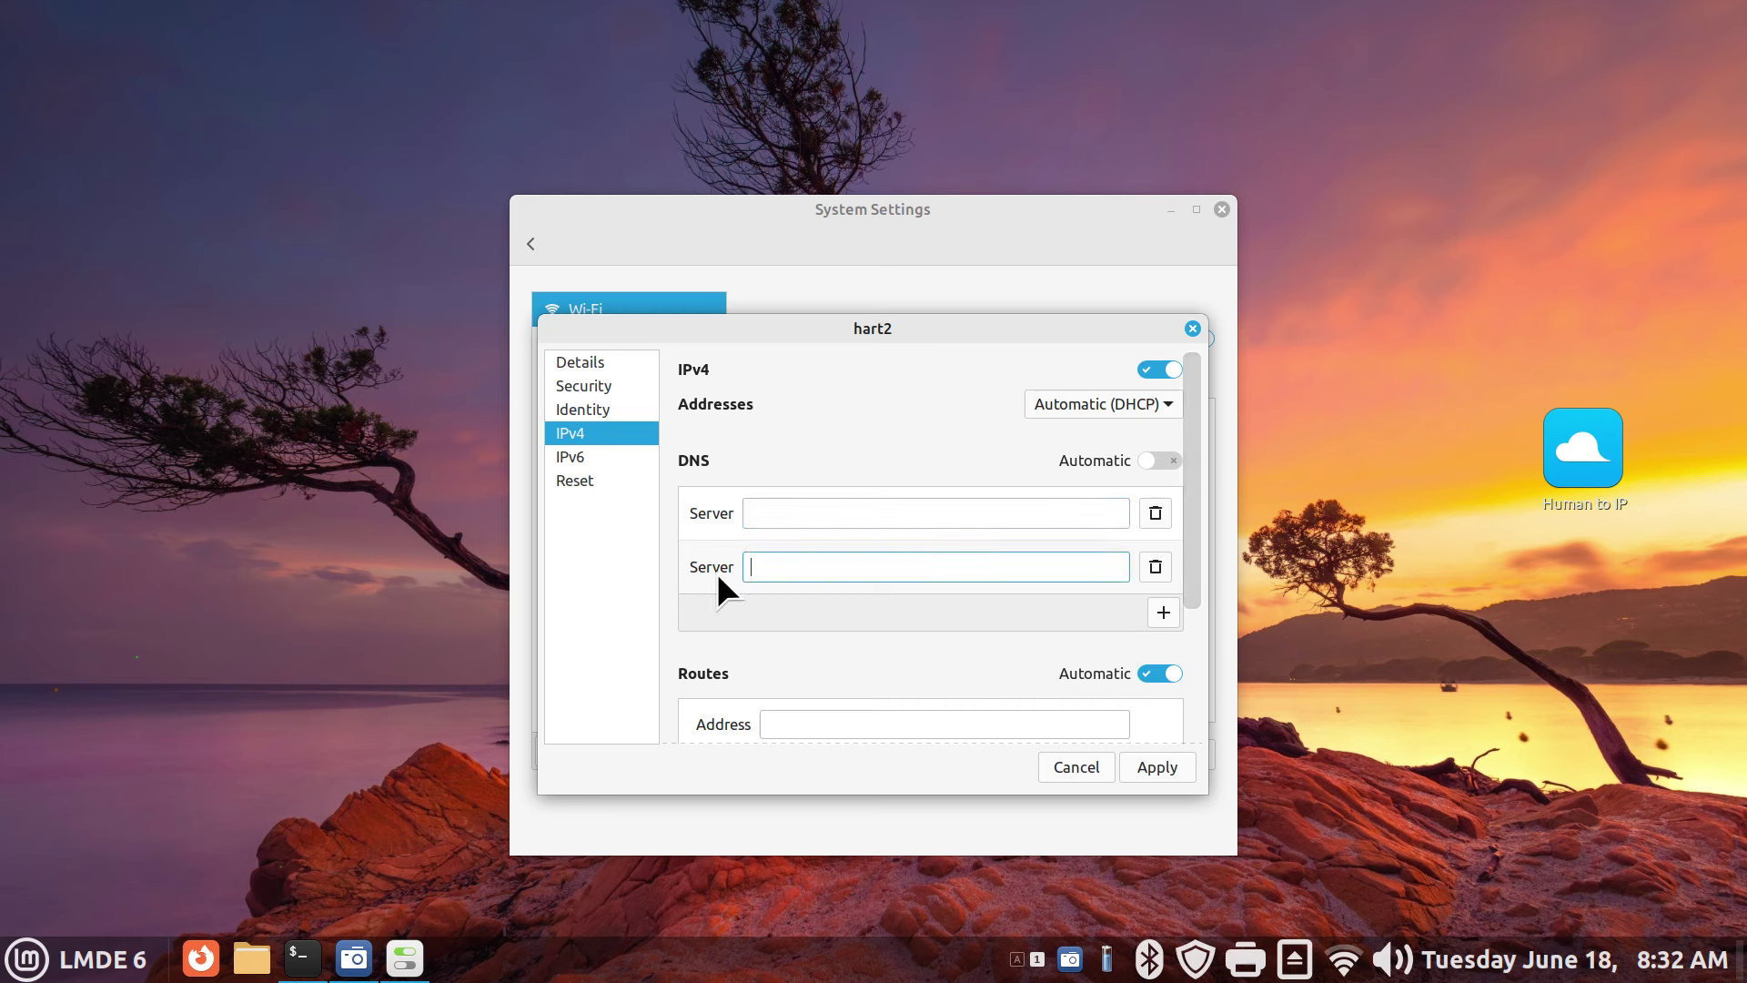
left_click(1159, 765)
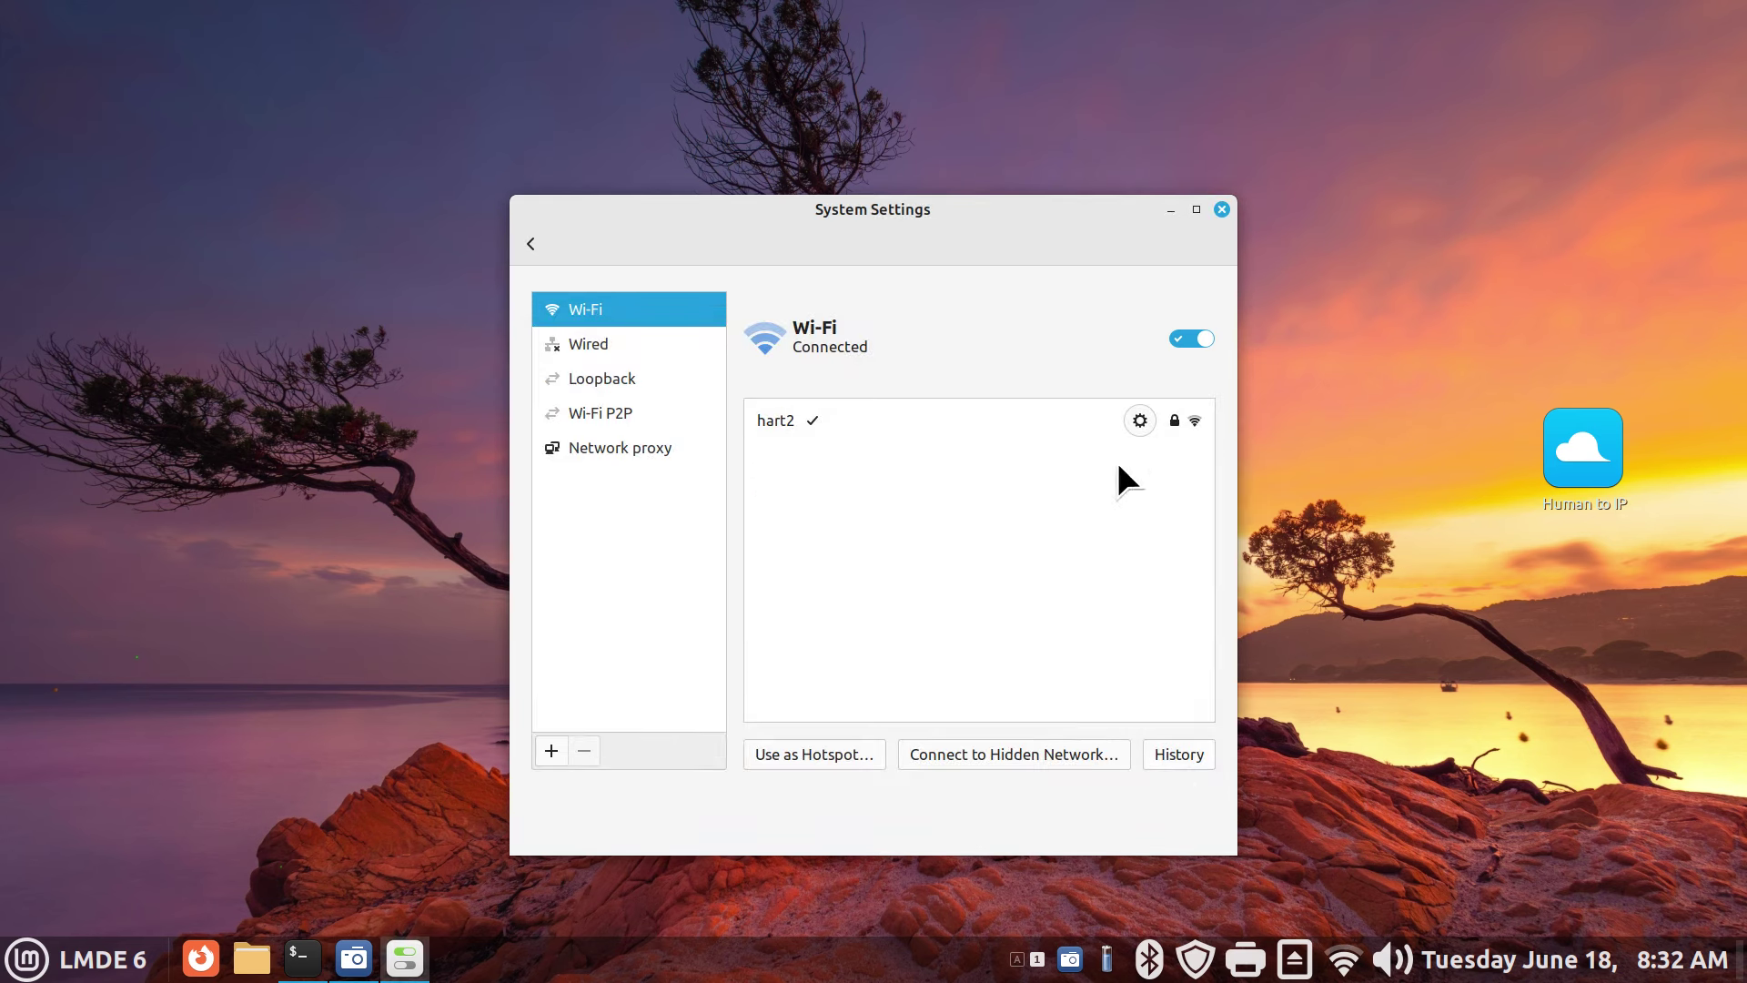
Turn Wi-Fi off and back on, reopen the hart2 network's details, and highlight its DNS address
left_click(1183, 344)
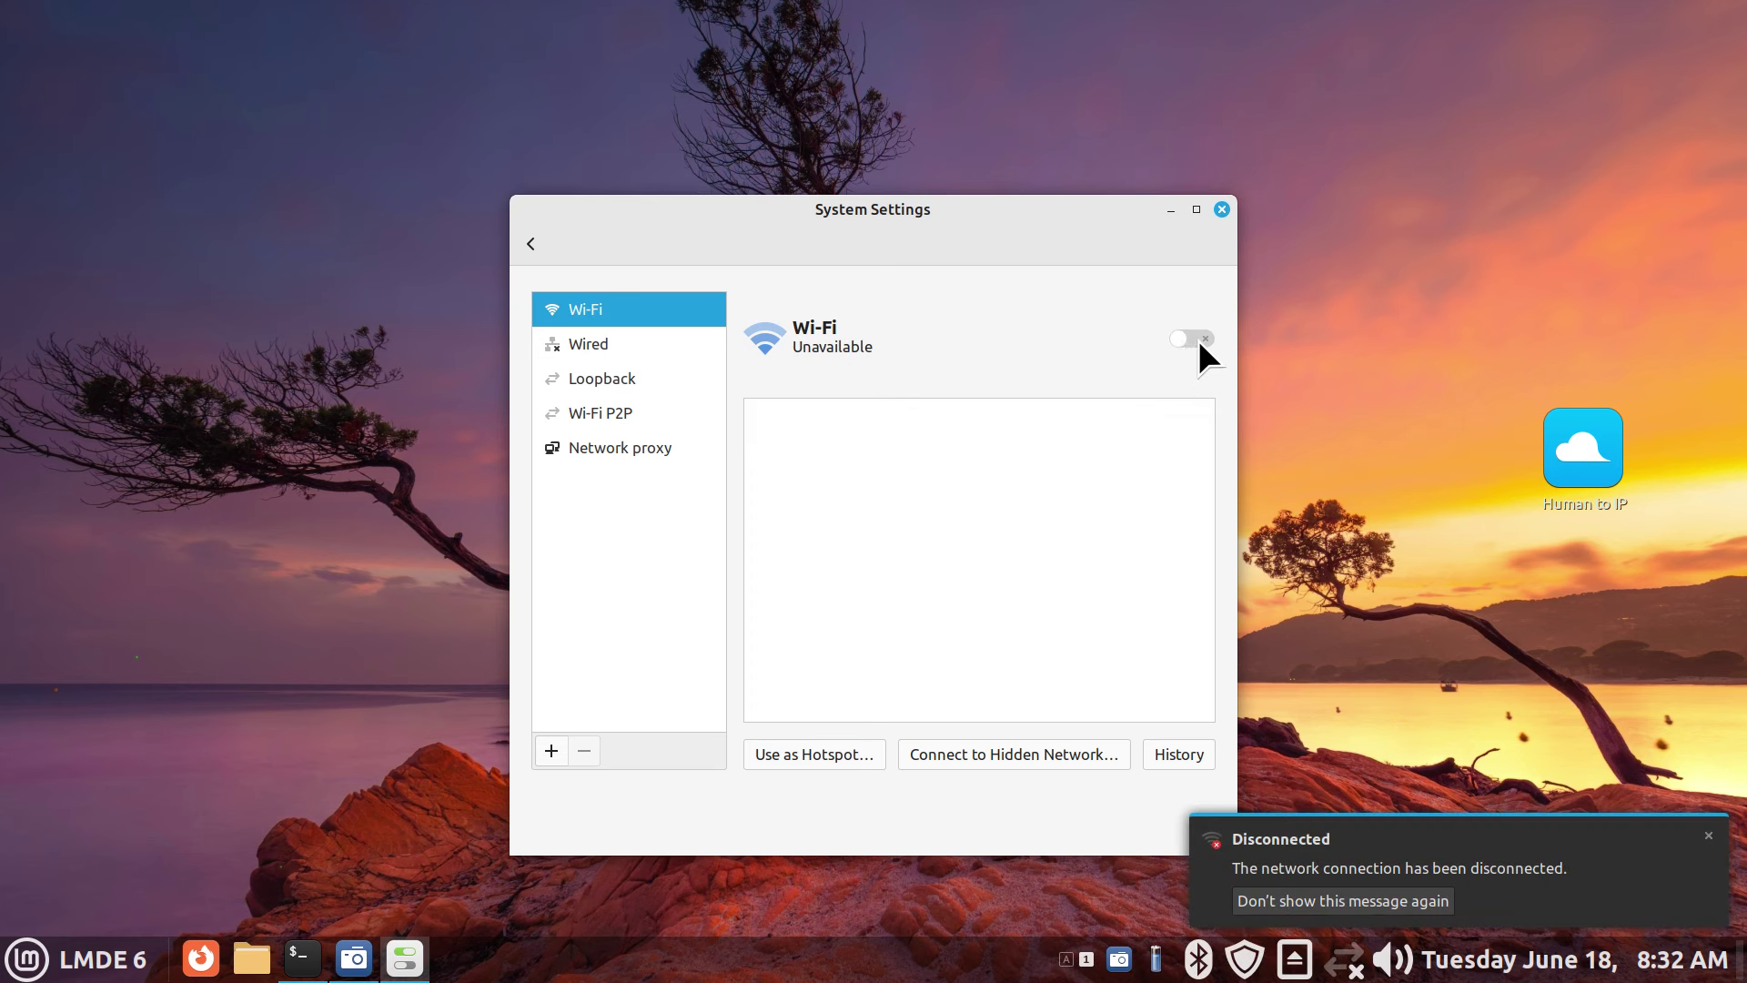
left_click(1198, 342)
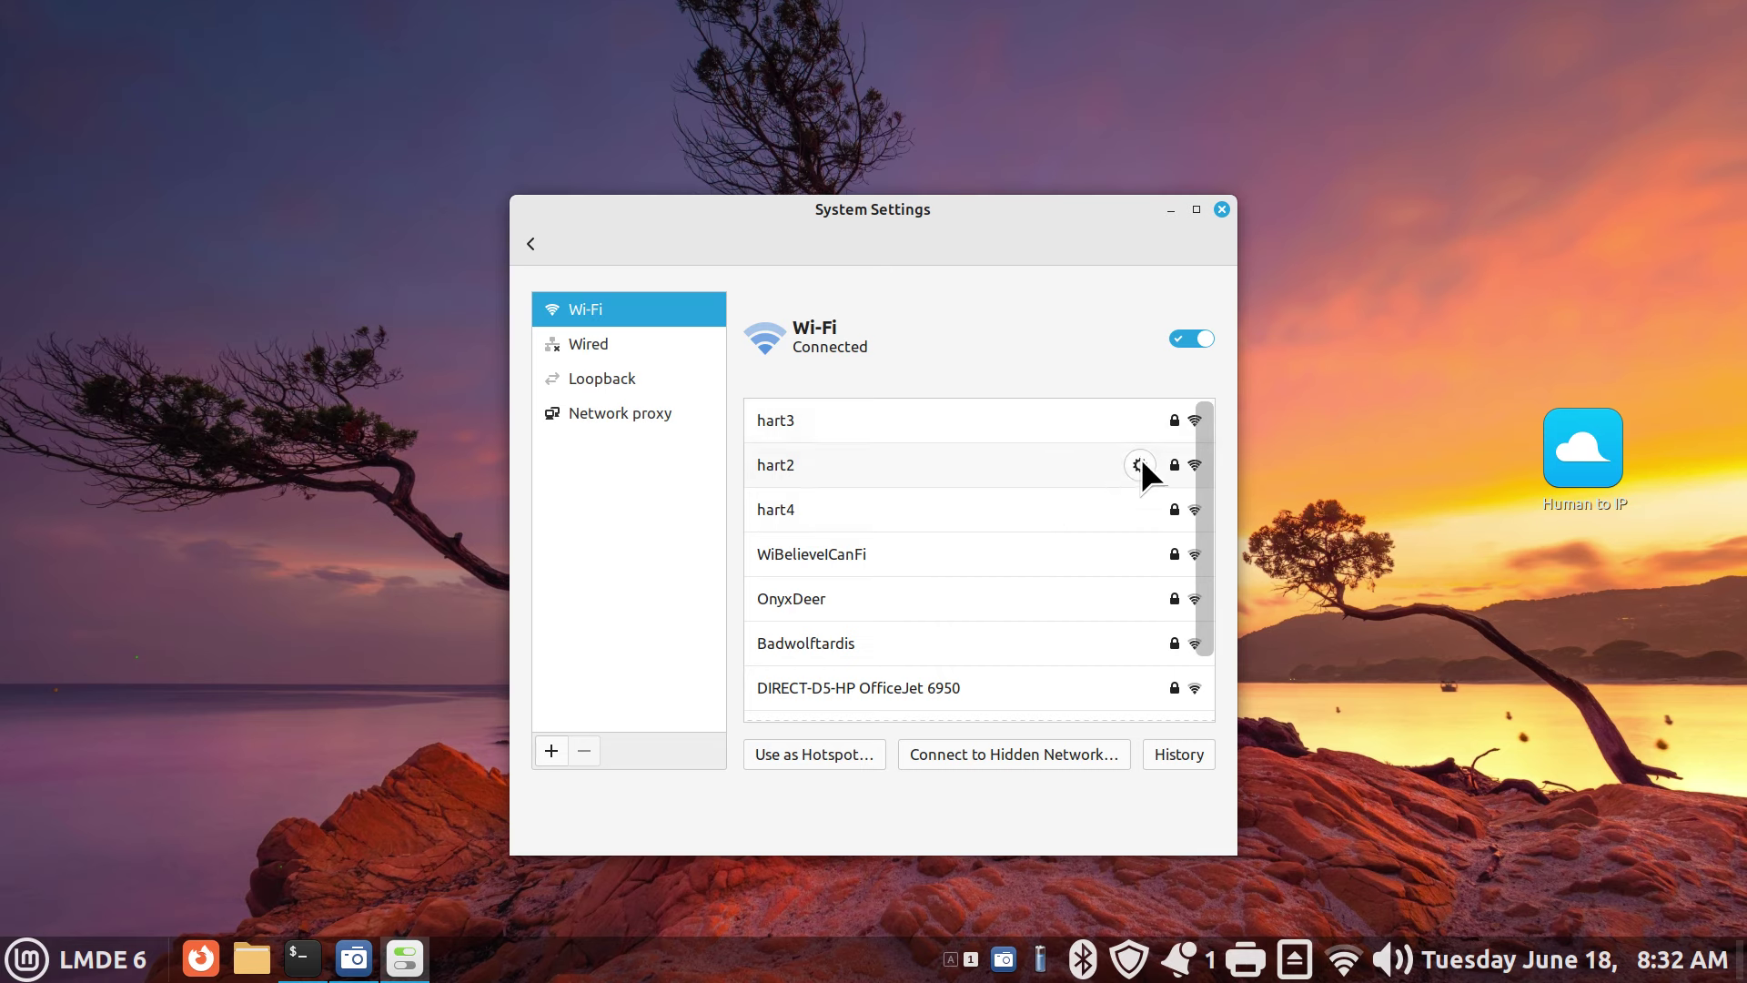
left_click(1139, 465)
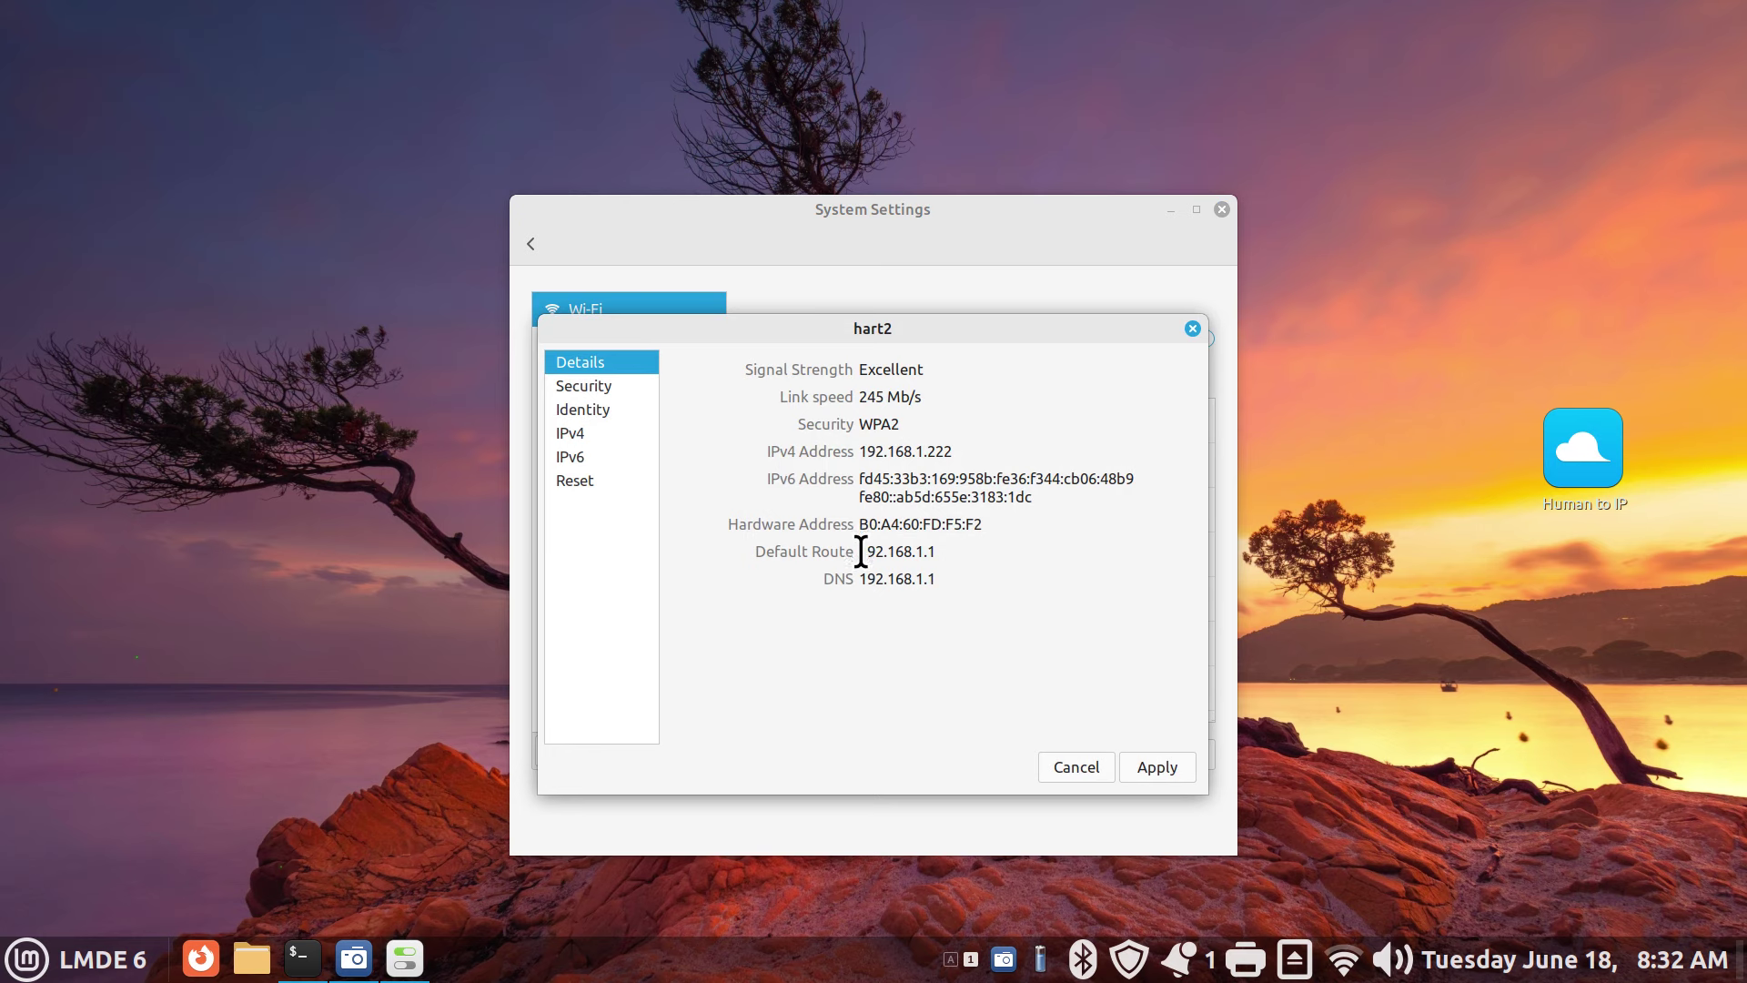
left_click_drag(857, 551, 952, 582)
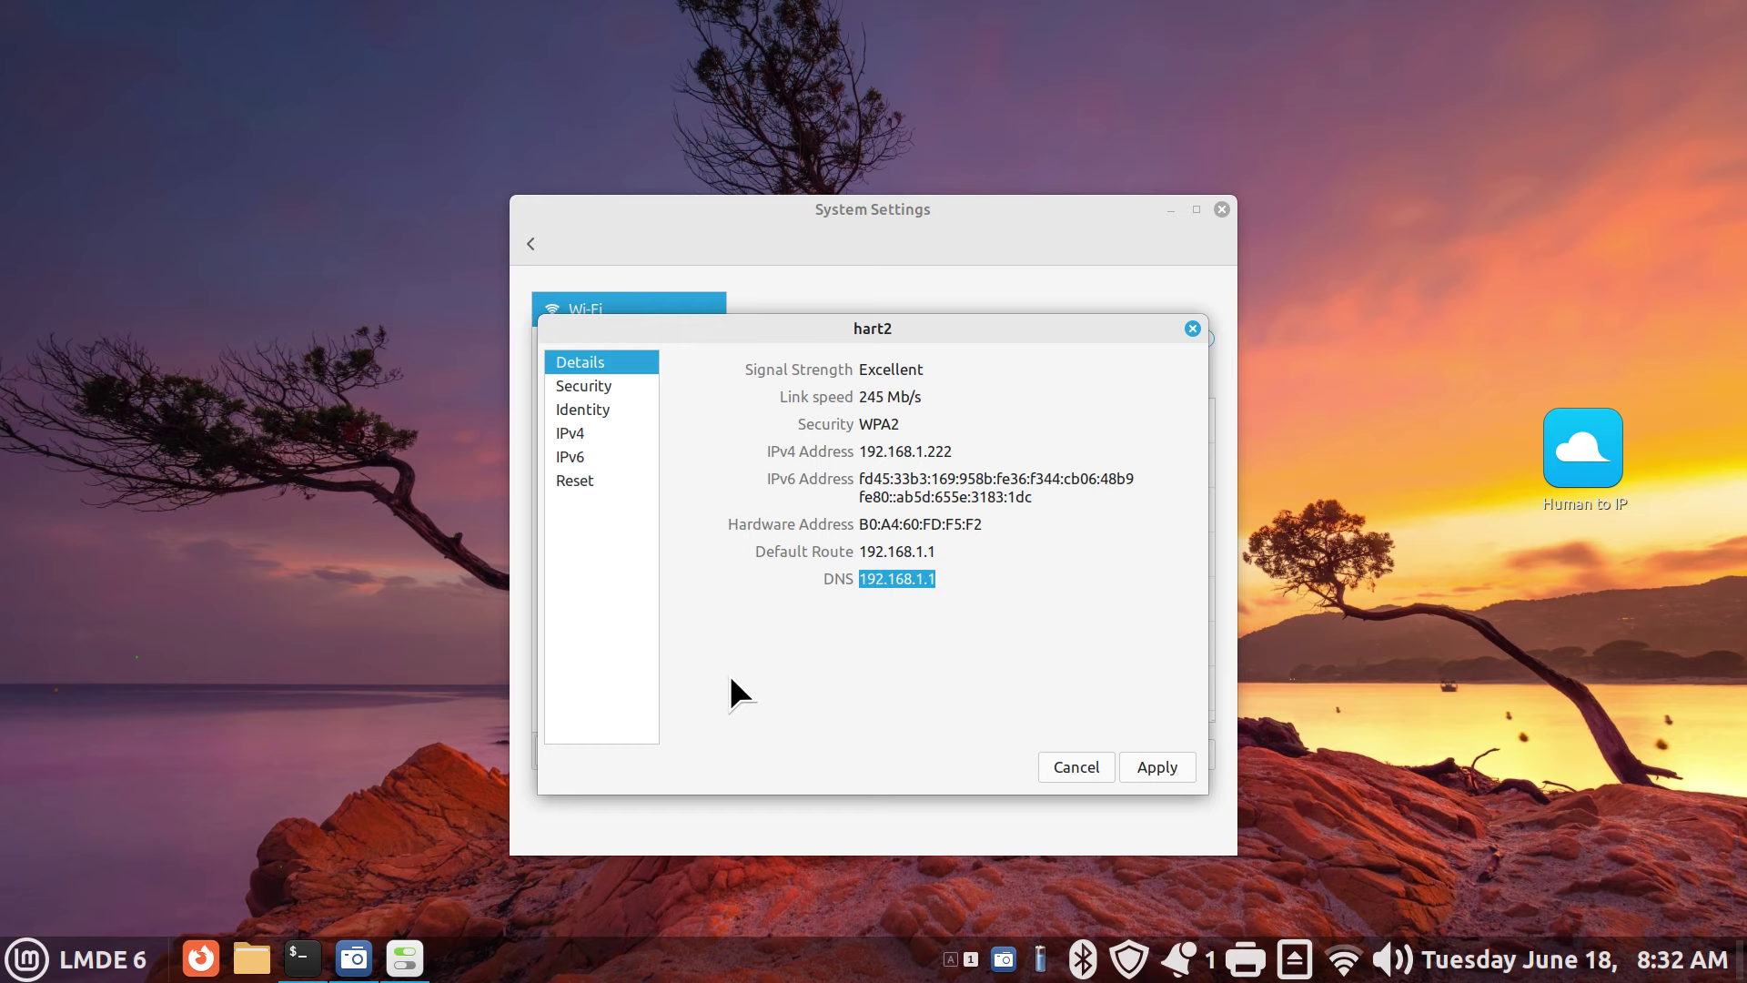
Open the bookmarked home router ranges search in Firefox and highlight the endings of the two common router addresses
left_click(200, 958)
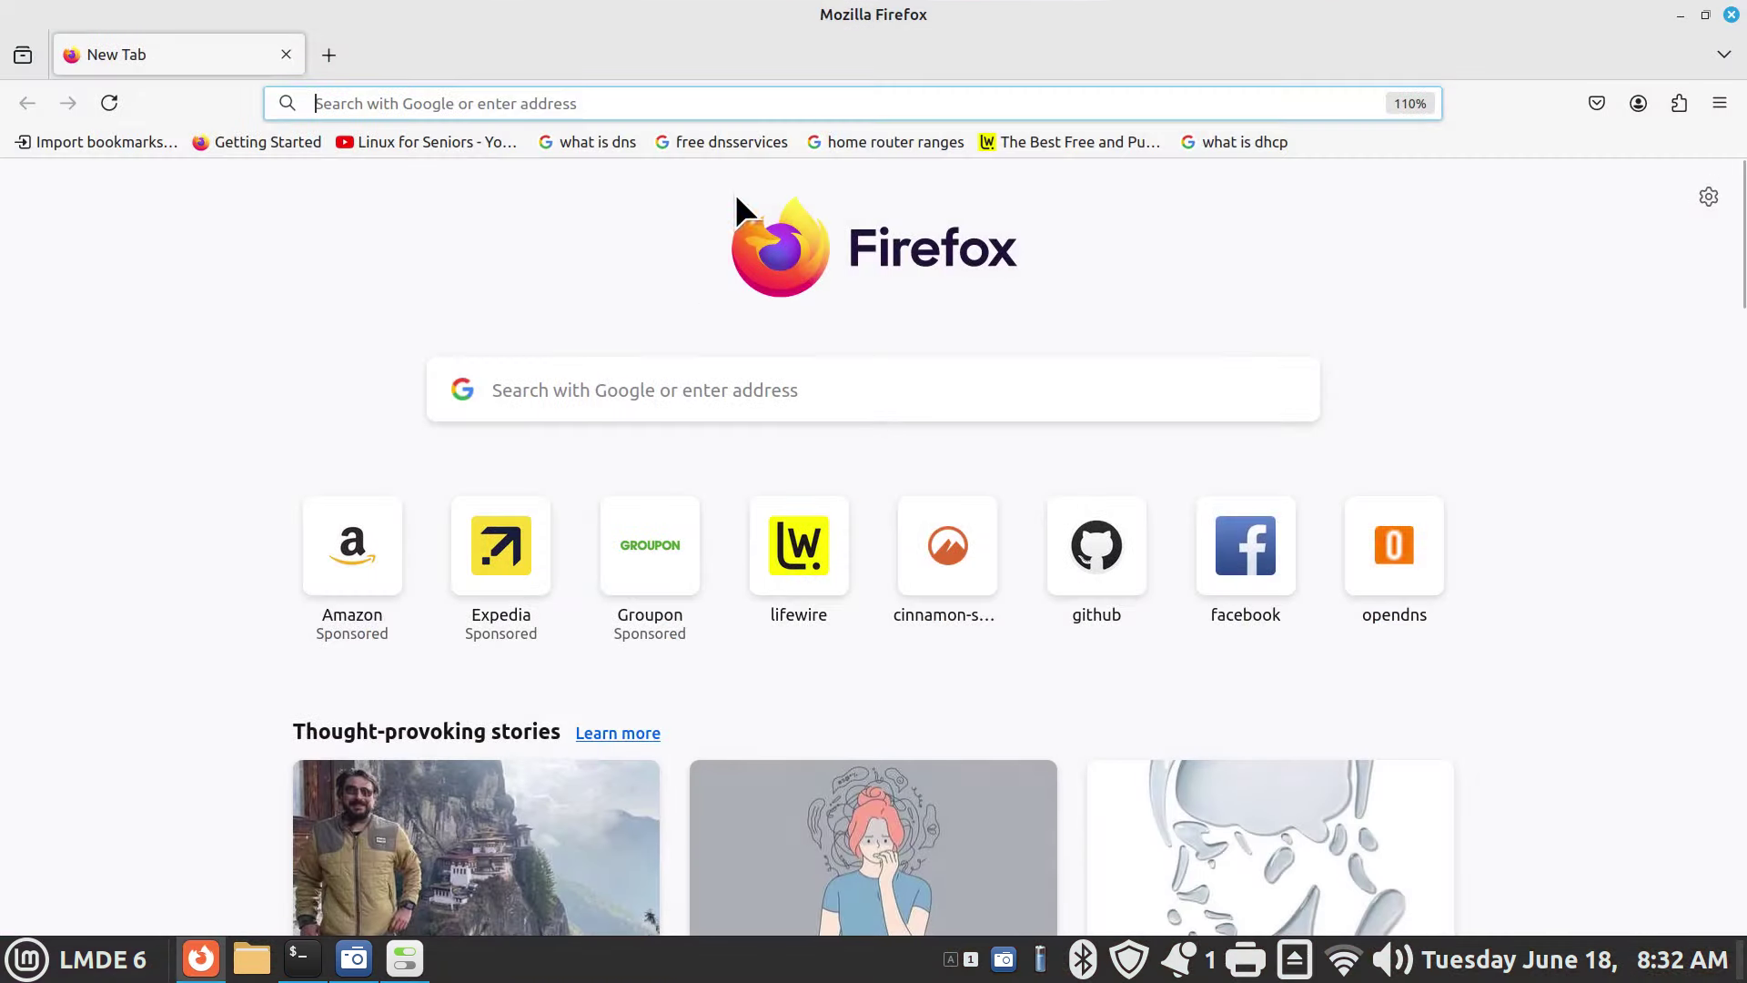
left_click(915, 140)
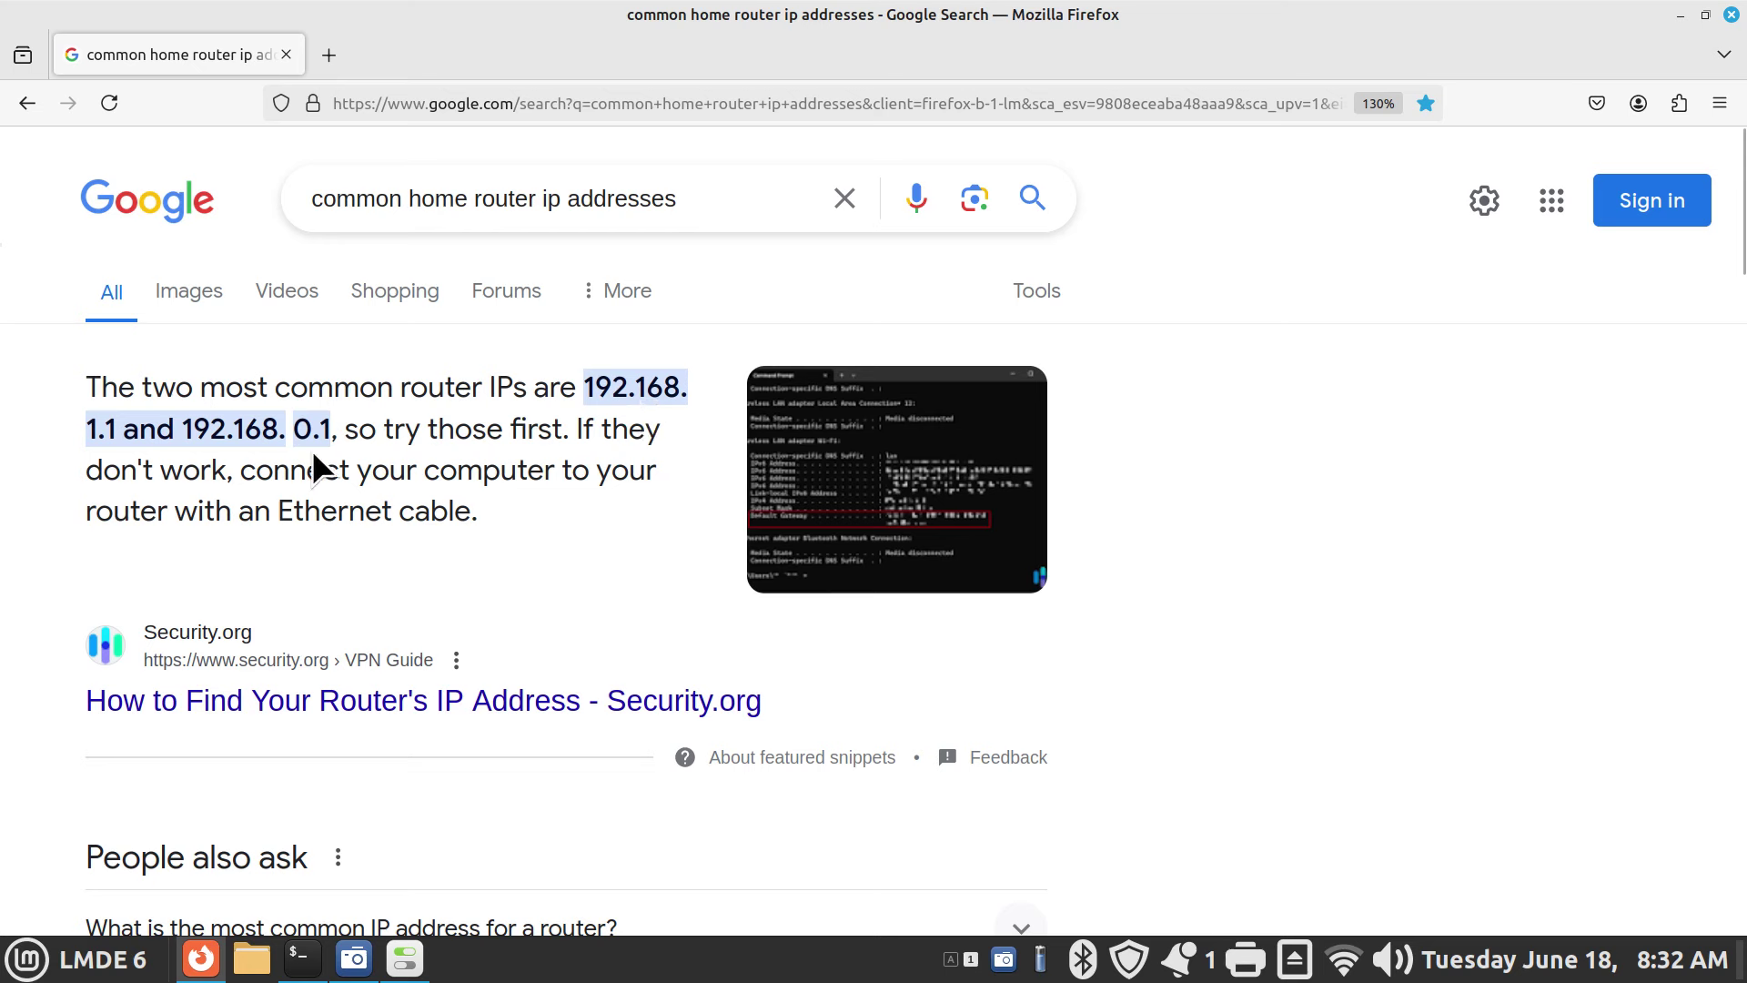
left_click_drag(362, 426, 283, 441)
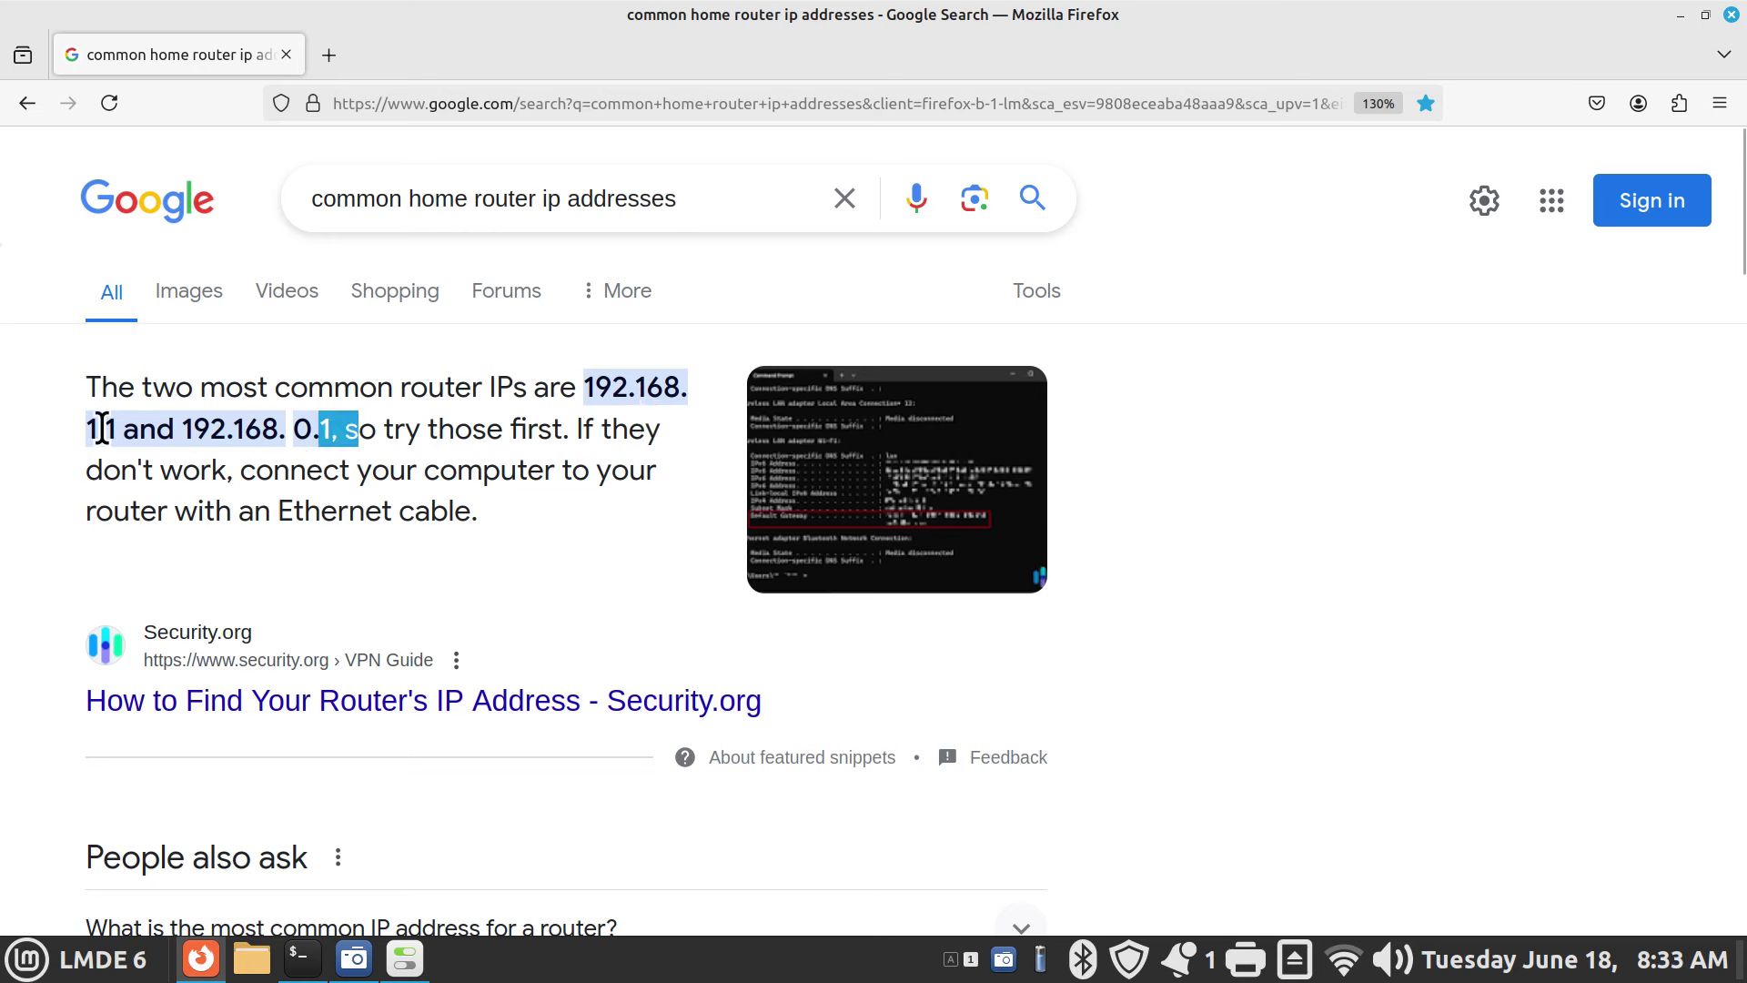
left_click_drag(103, 426, 117, 427)
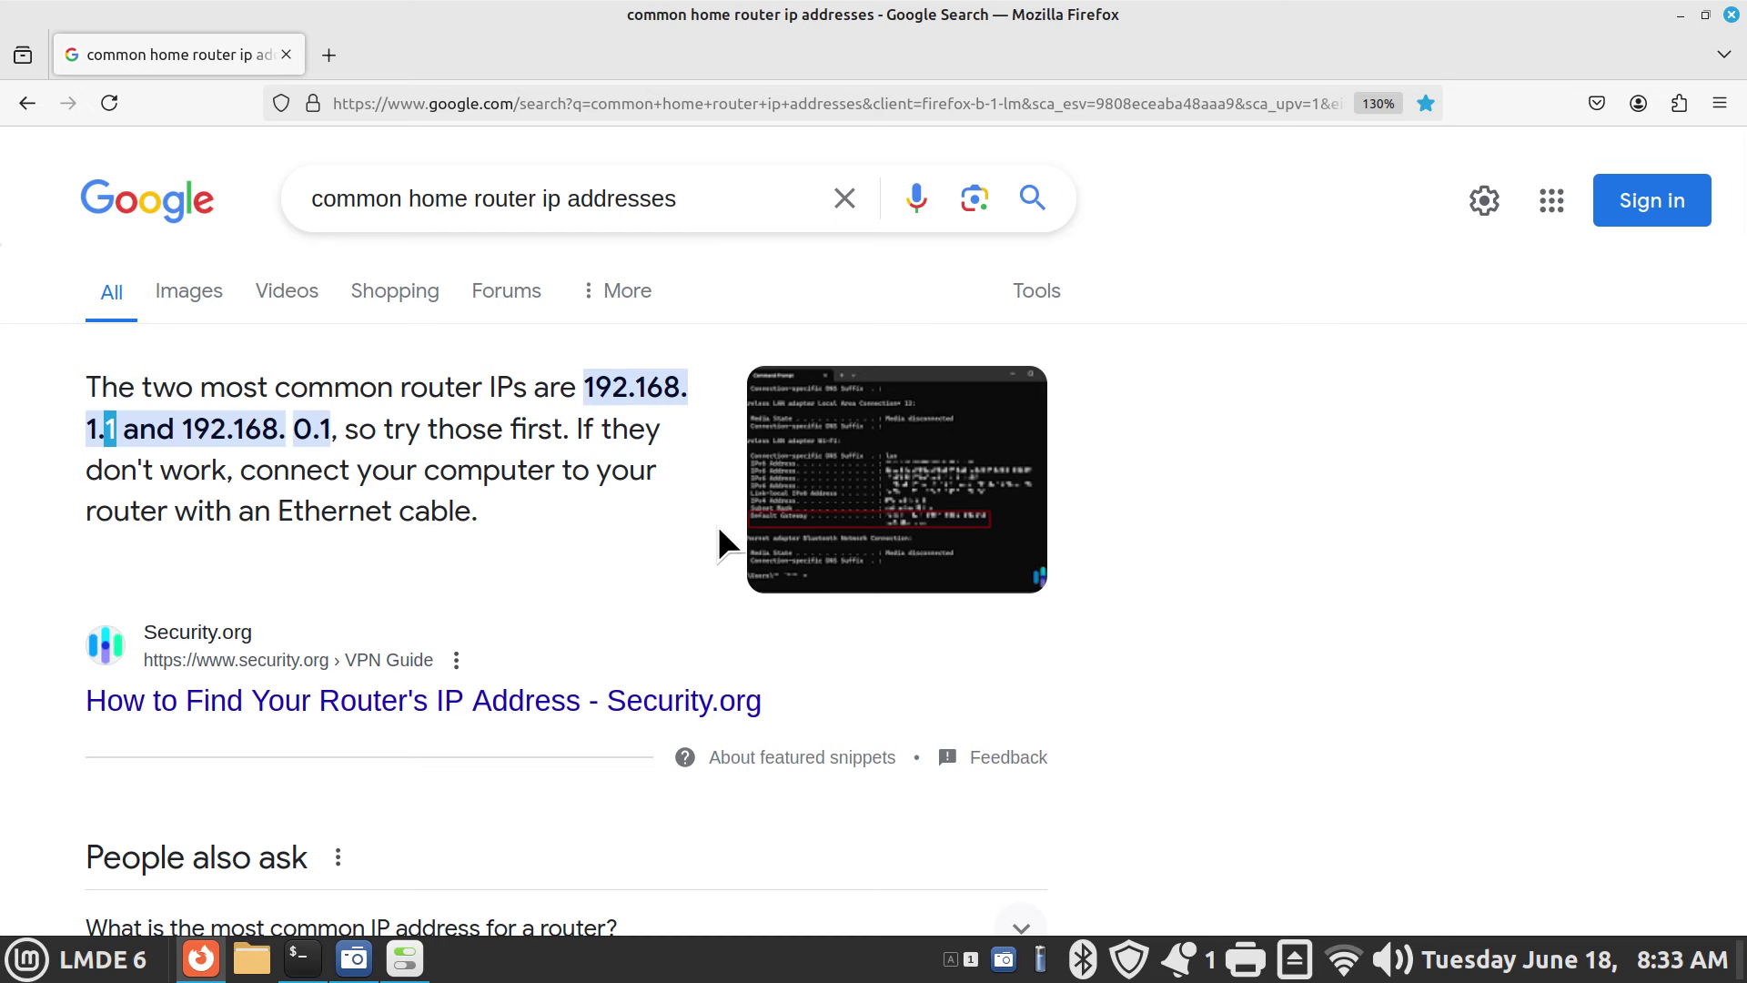
Bring the network details to the front, highlight the last number of the Default Route address, and minimize the browser
left_click(404, 958)
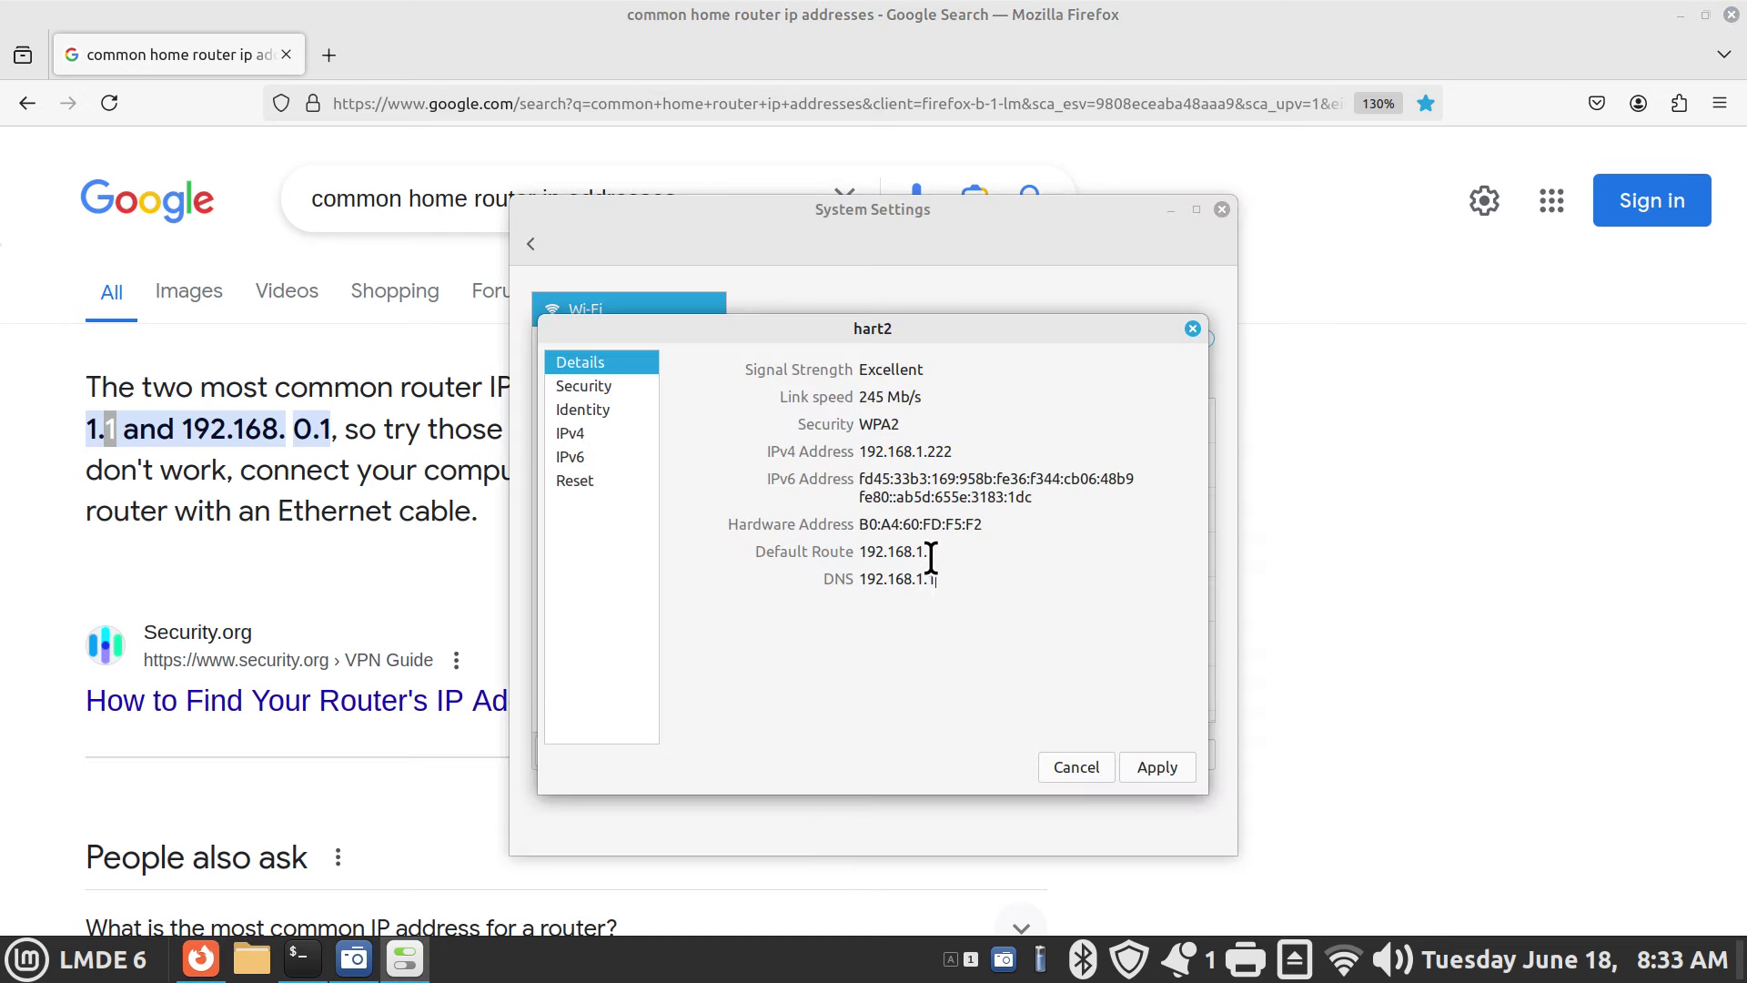
left_click_drag(927, 551, 935, 551)
left_click(1731, 15)
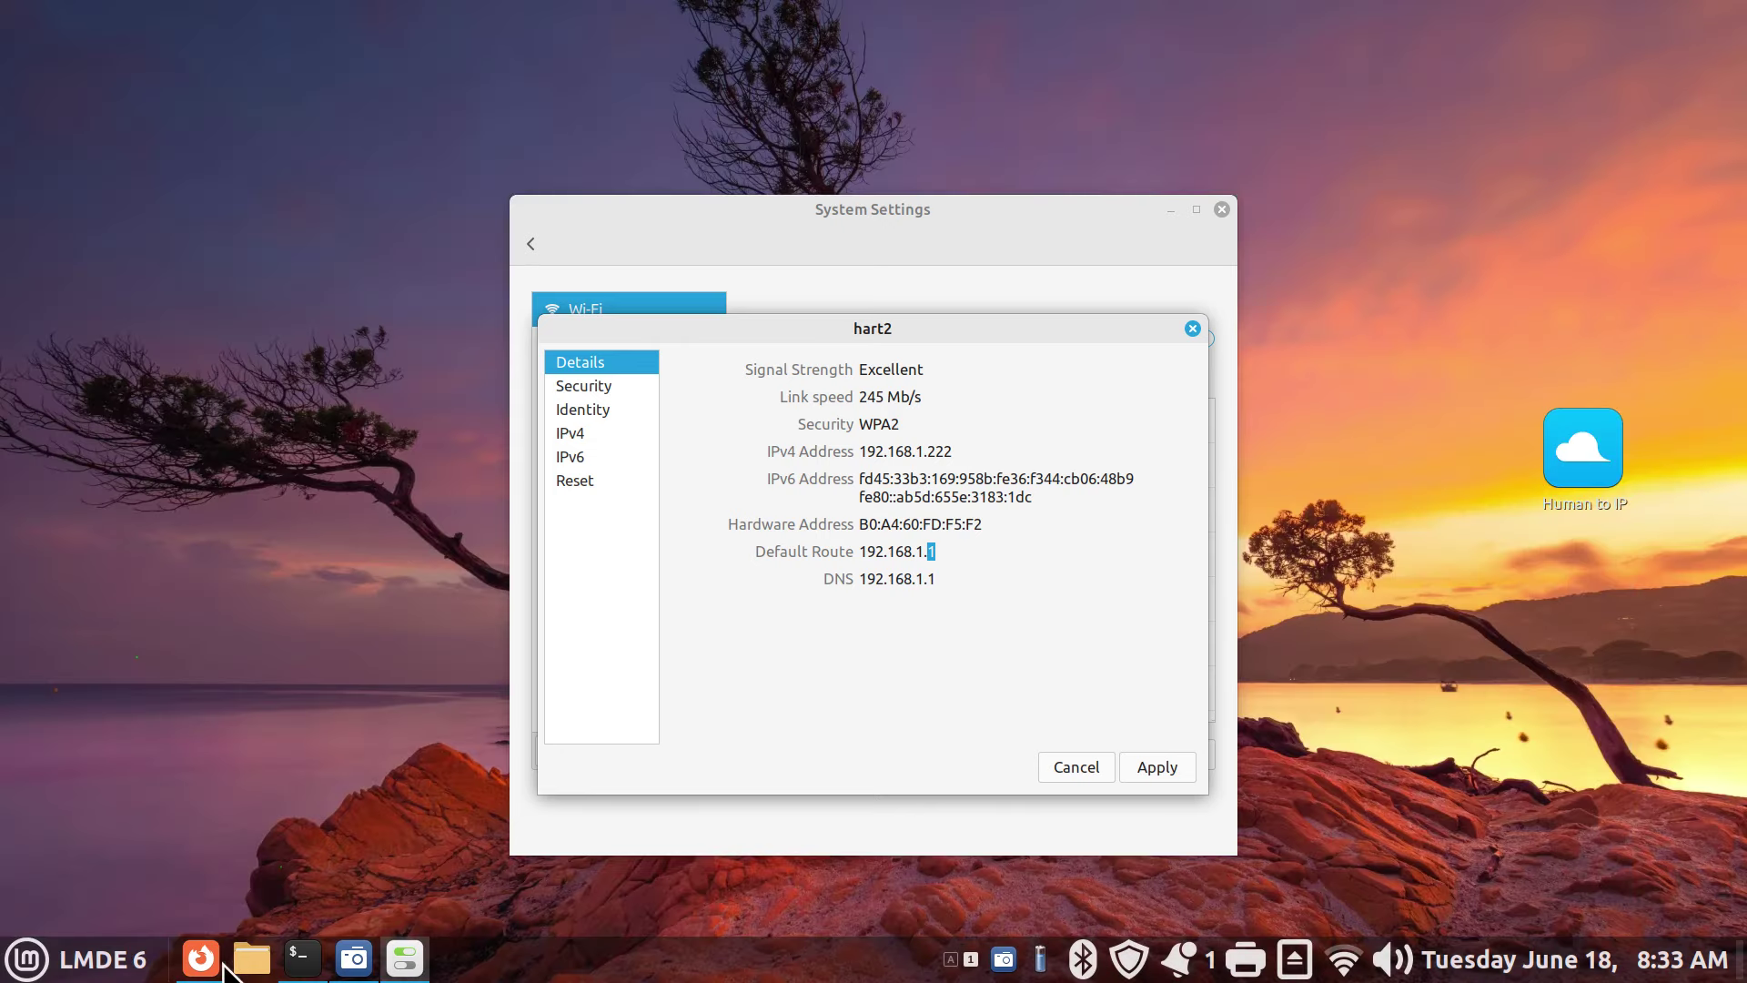
Bring Firefox back, open the bookmarked "what is dhcp" search to view its results, and minimize the browser
left_click(194, 961)
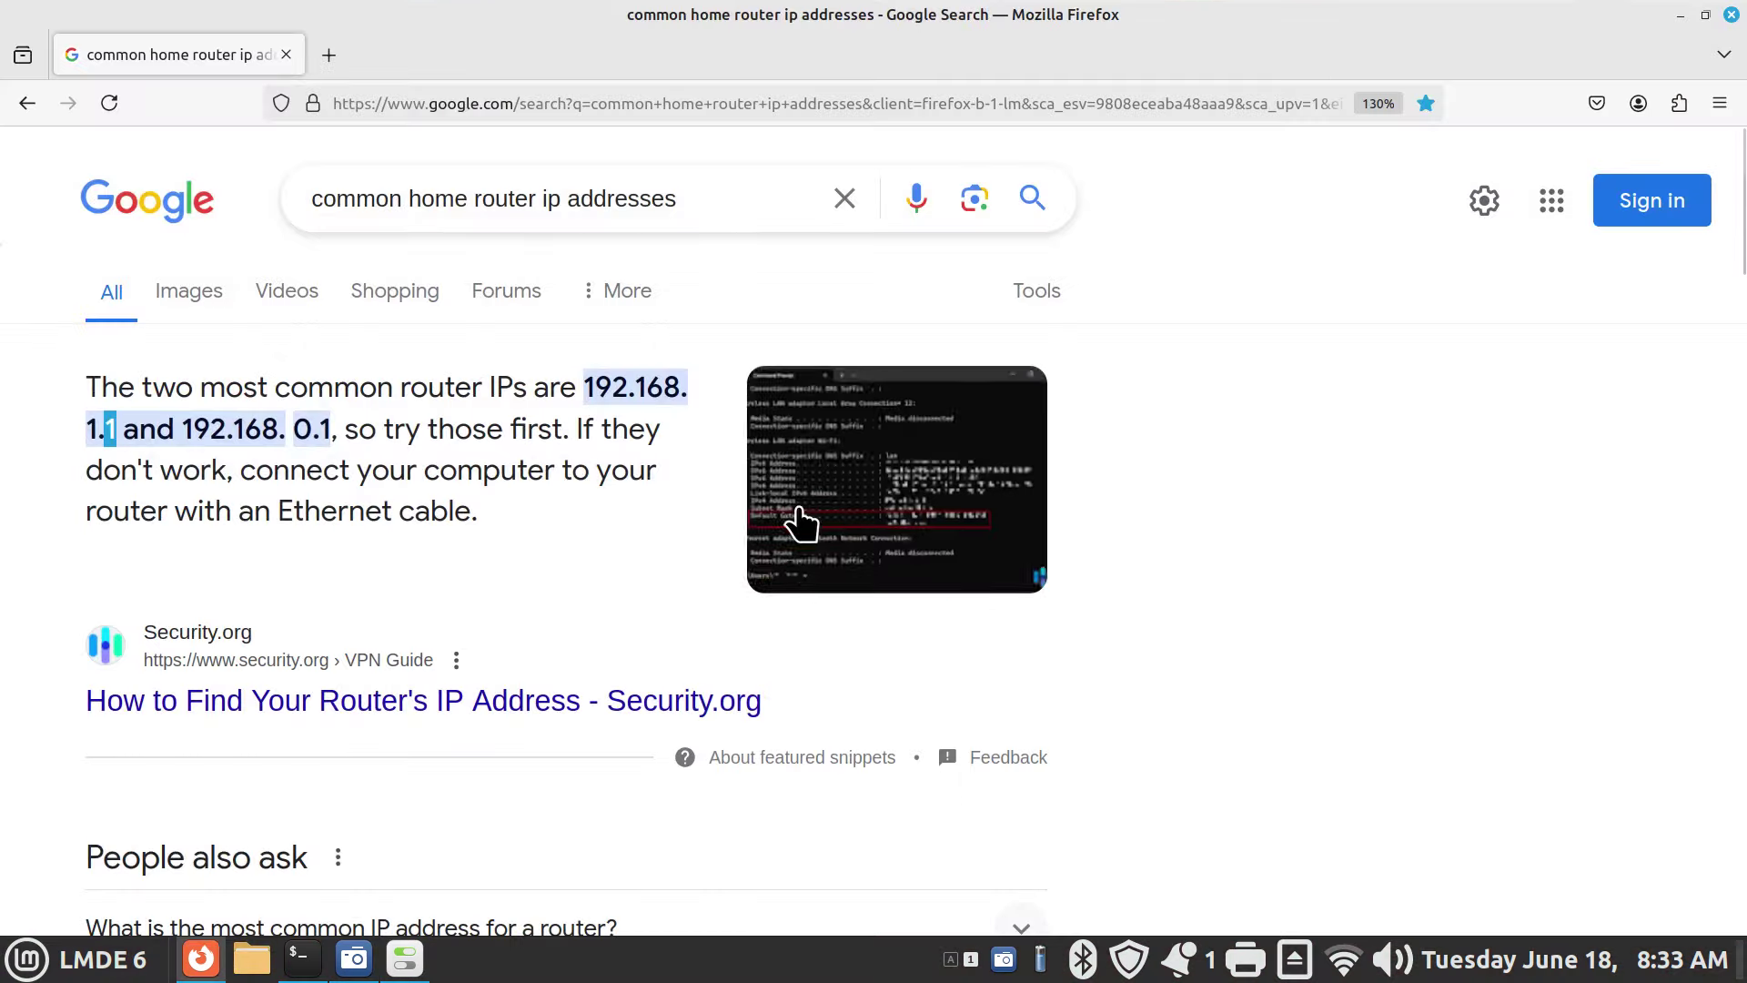
left_click(27, 103)
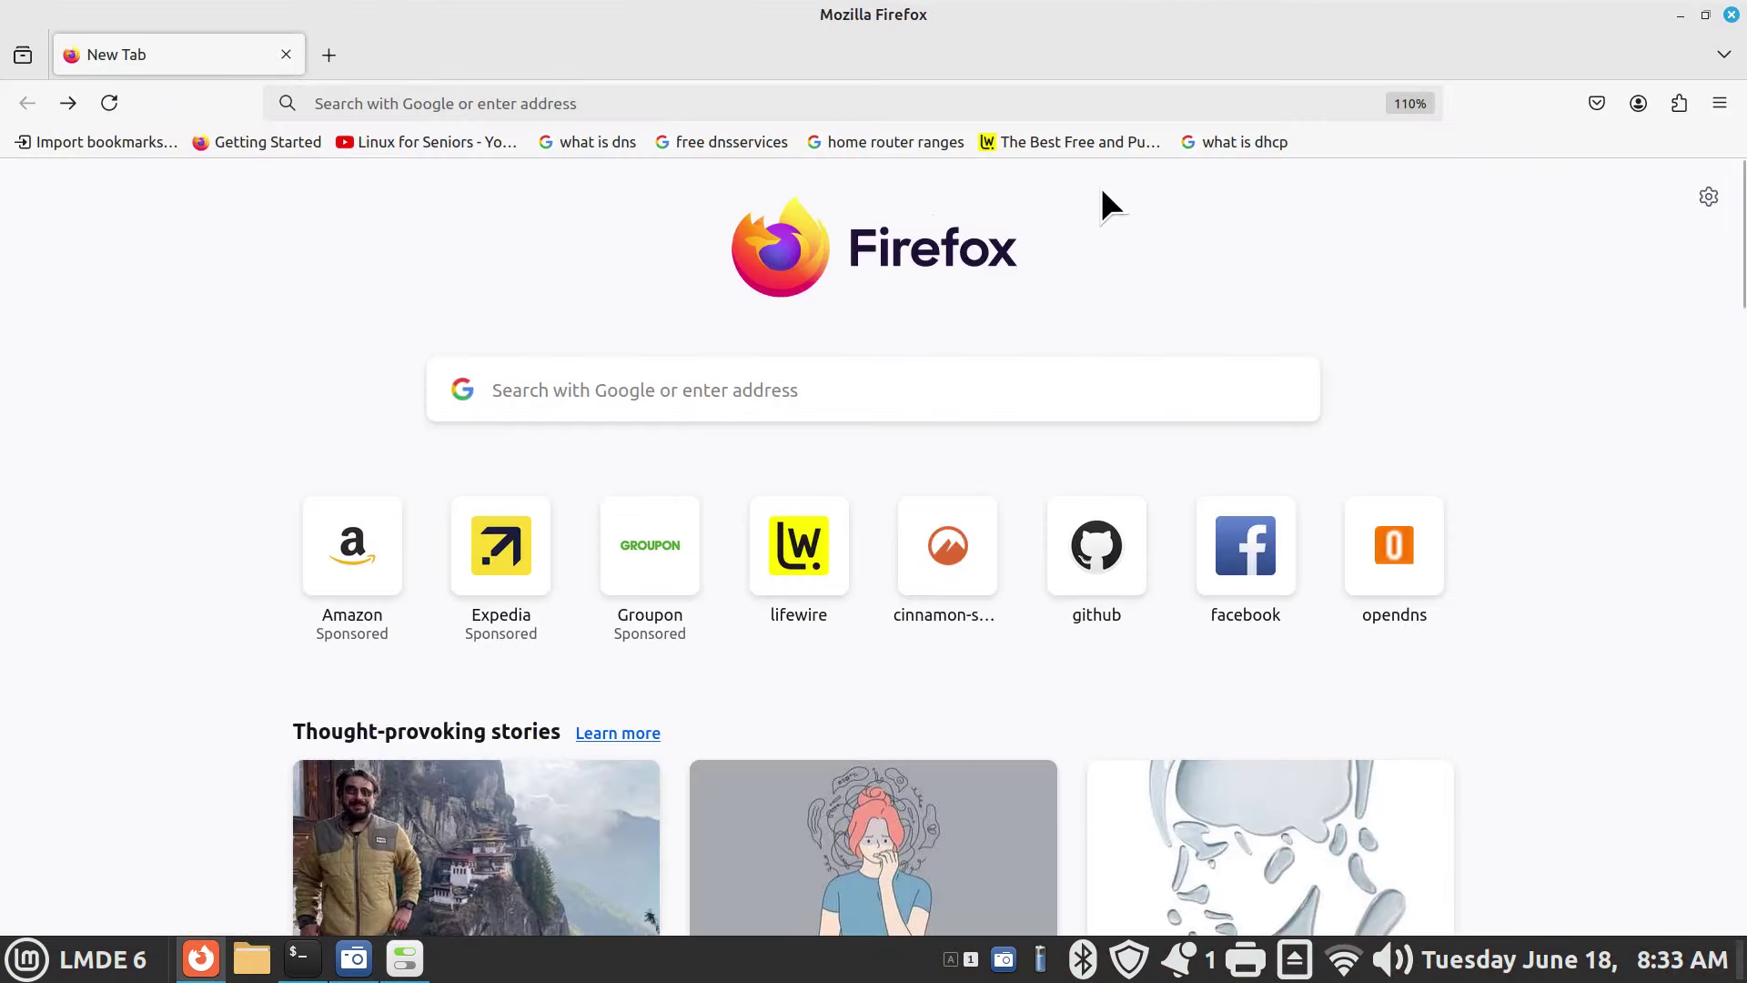
left_click(1265, 139)
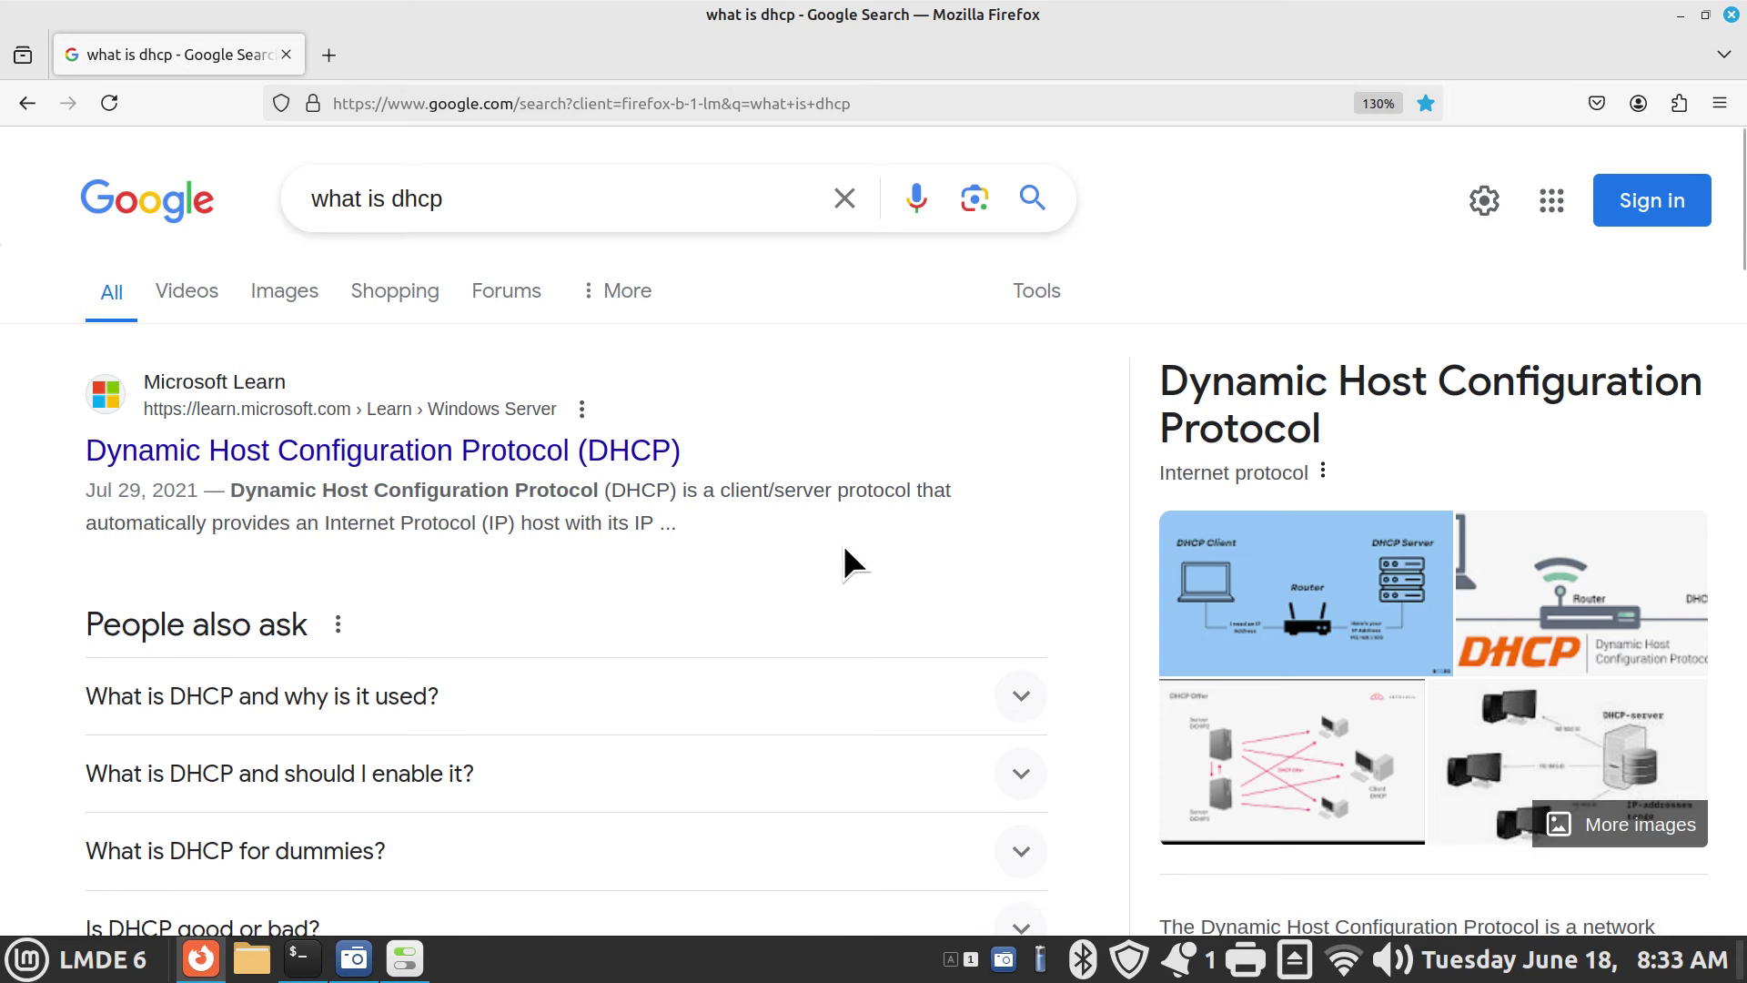
left_click(1680, 13)
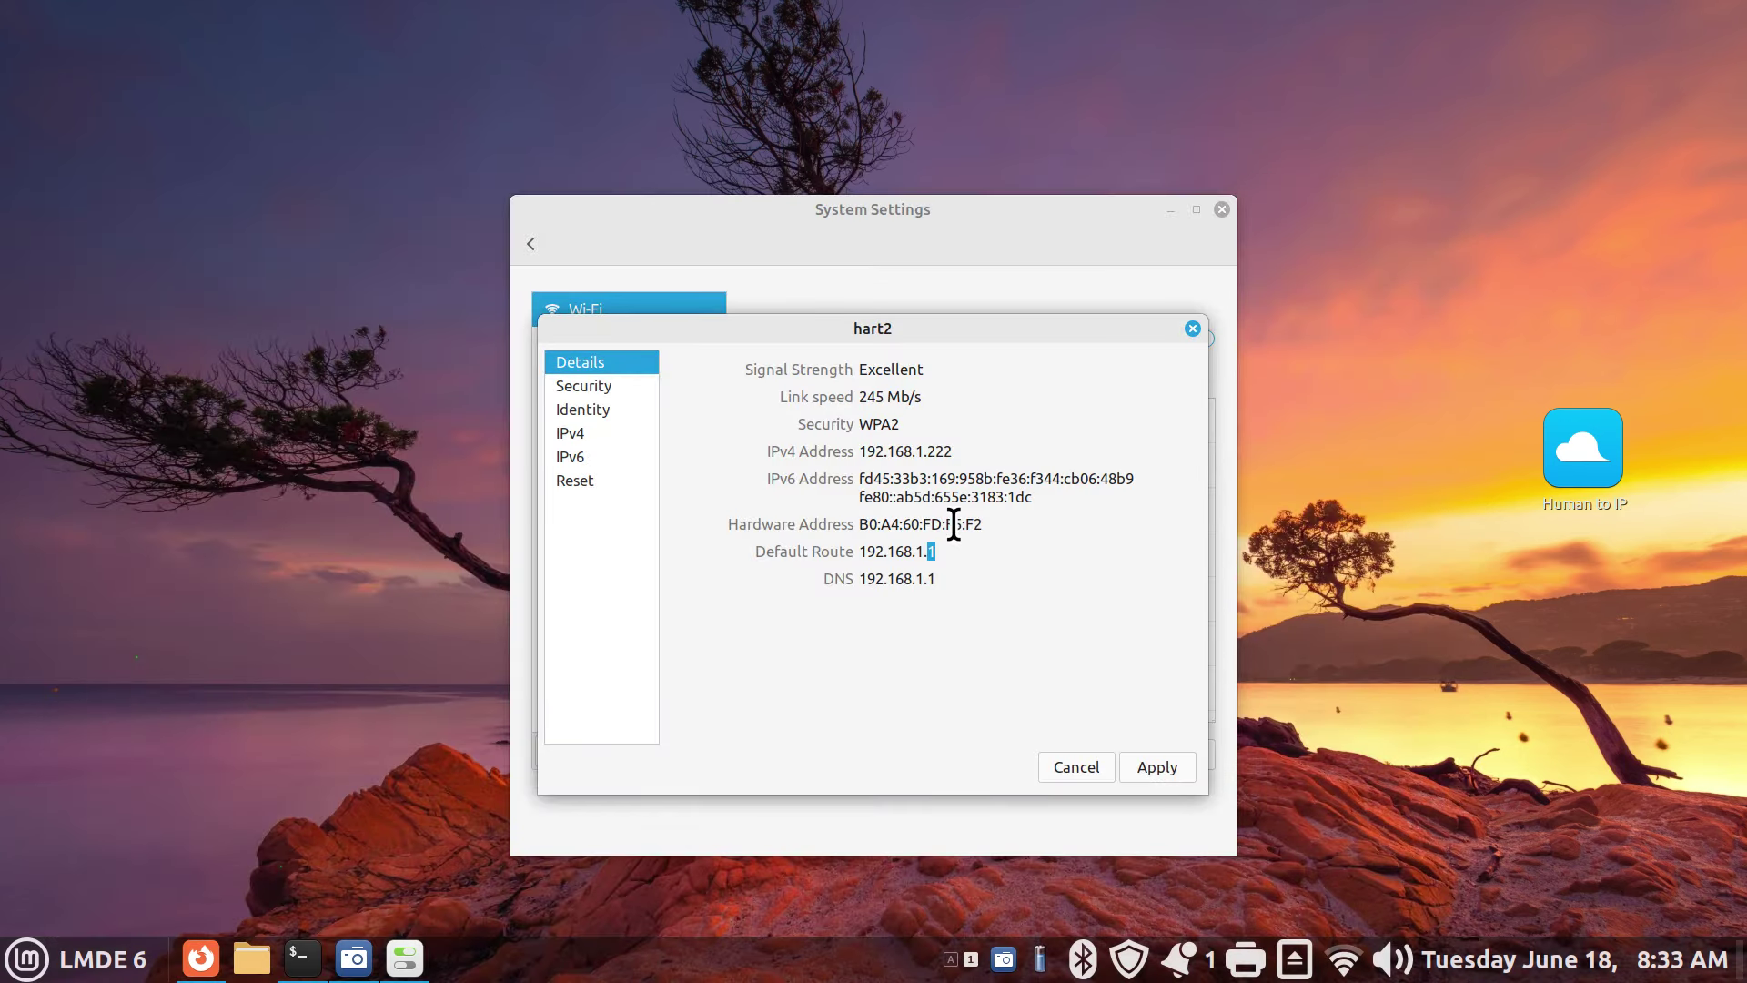
Highlight the last part of the IPv4 address, recheck the terminal's nameserver output, and highlight the Default Route address
left_click_drag(928, 450, 952, 453)
left_click(302, 958)
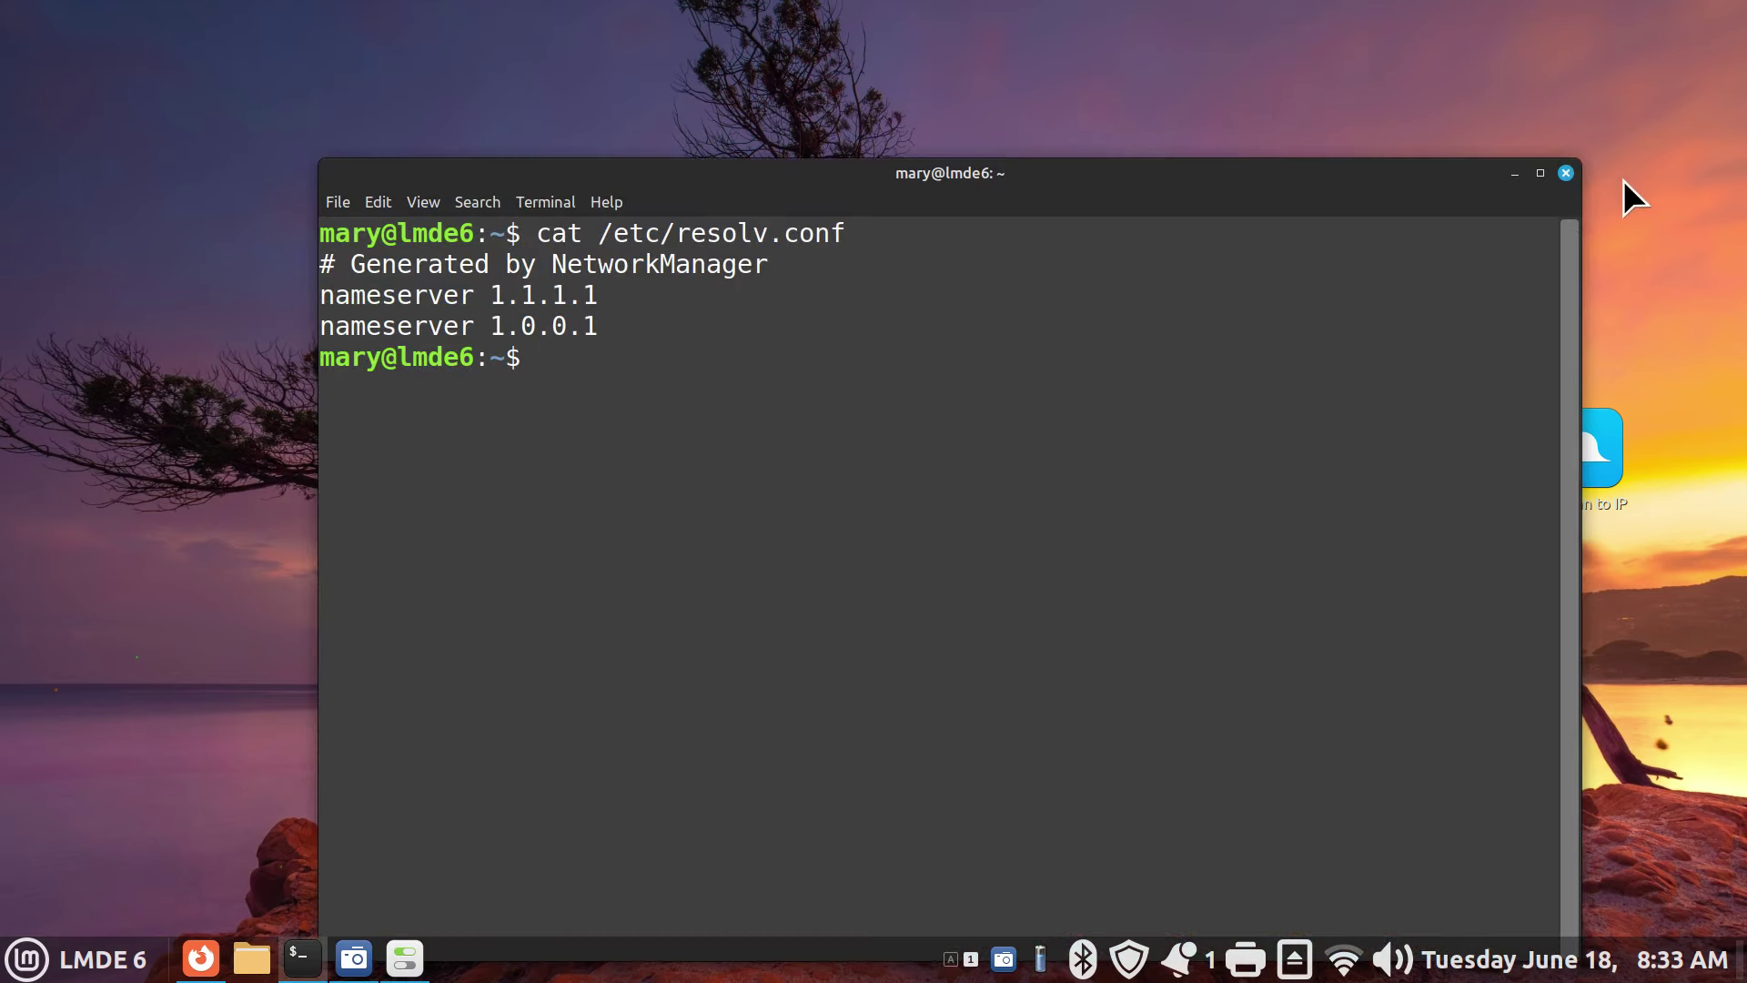
left_click(1514, 173)
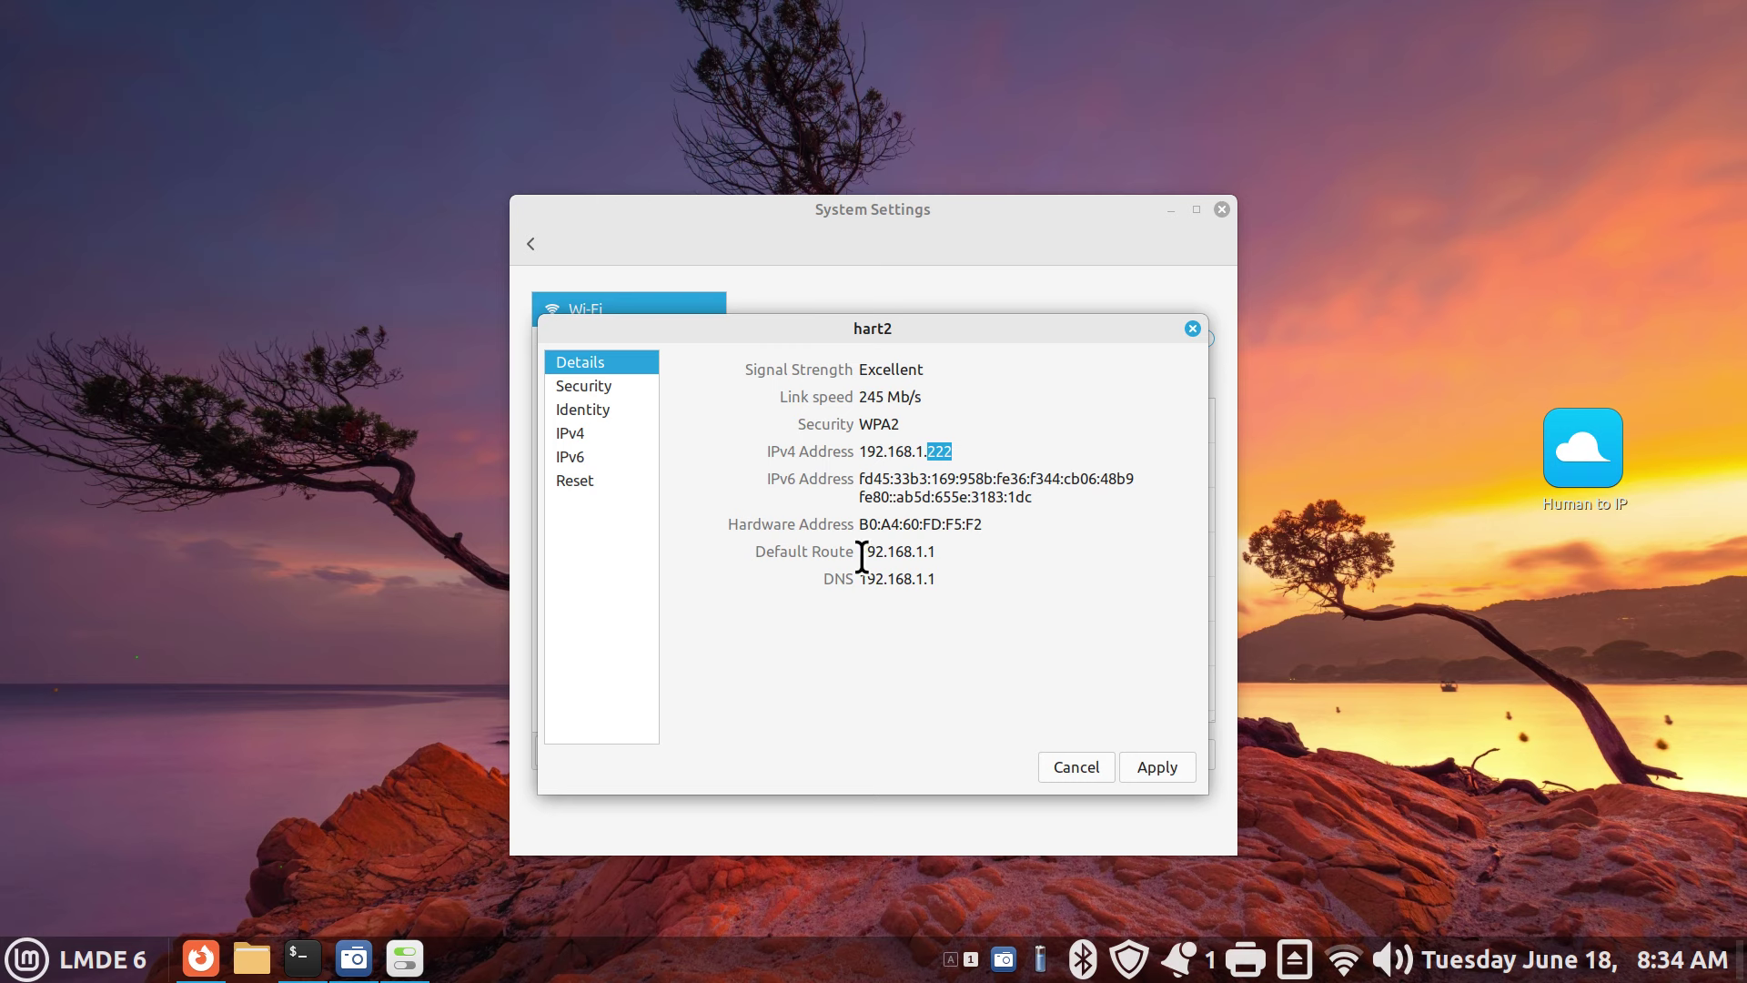
left_click_drag(858, 554, 972, 559)
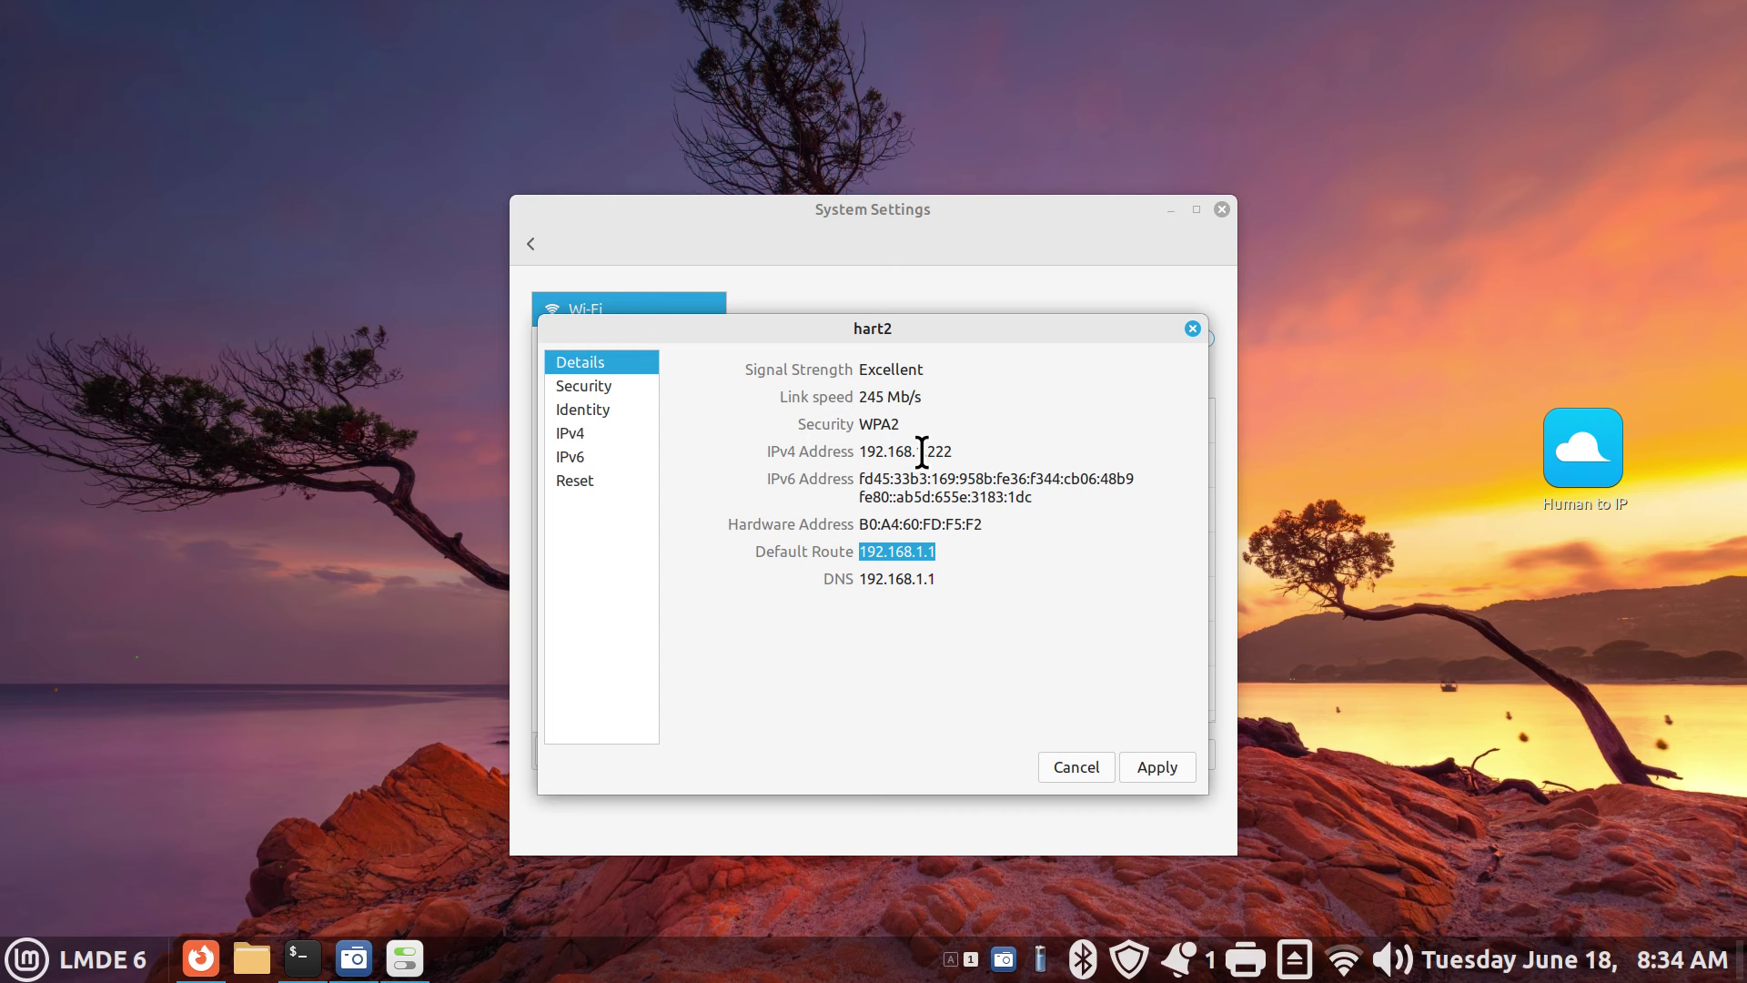
Highlight the last numbers of the IPv4 Address and Default Route for comparison, and highlight the full DNS address
left_click_drag(926, 453, 965, 451)
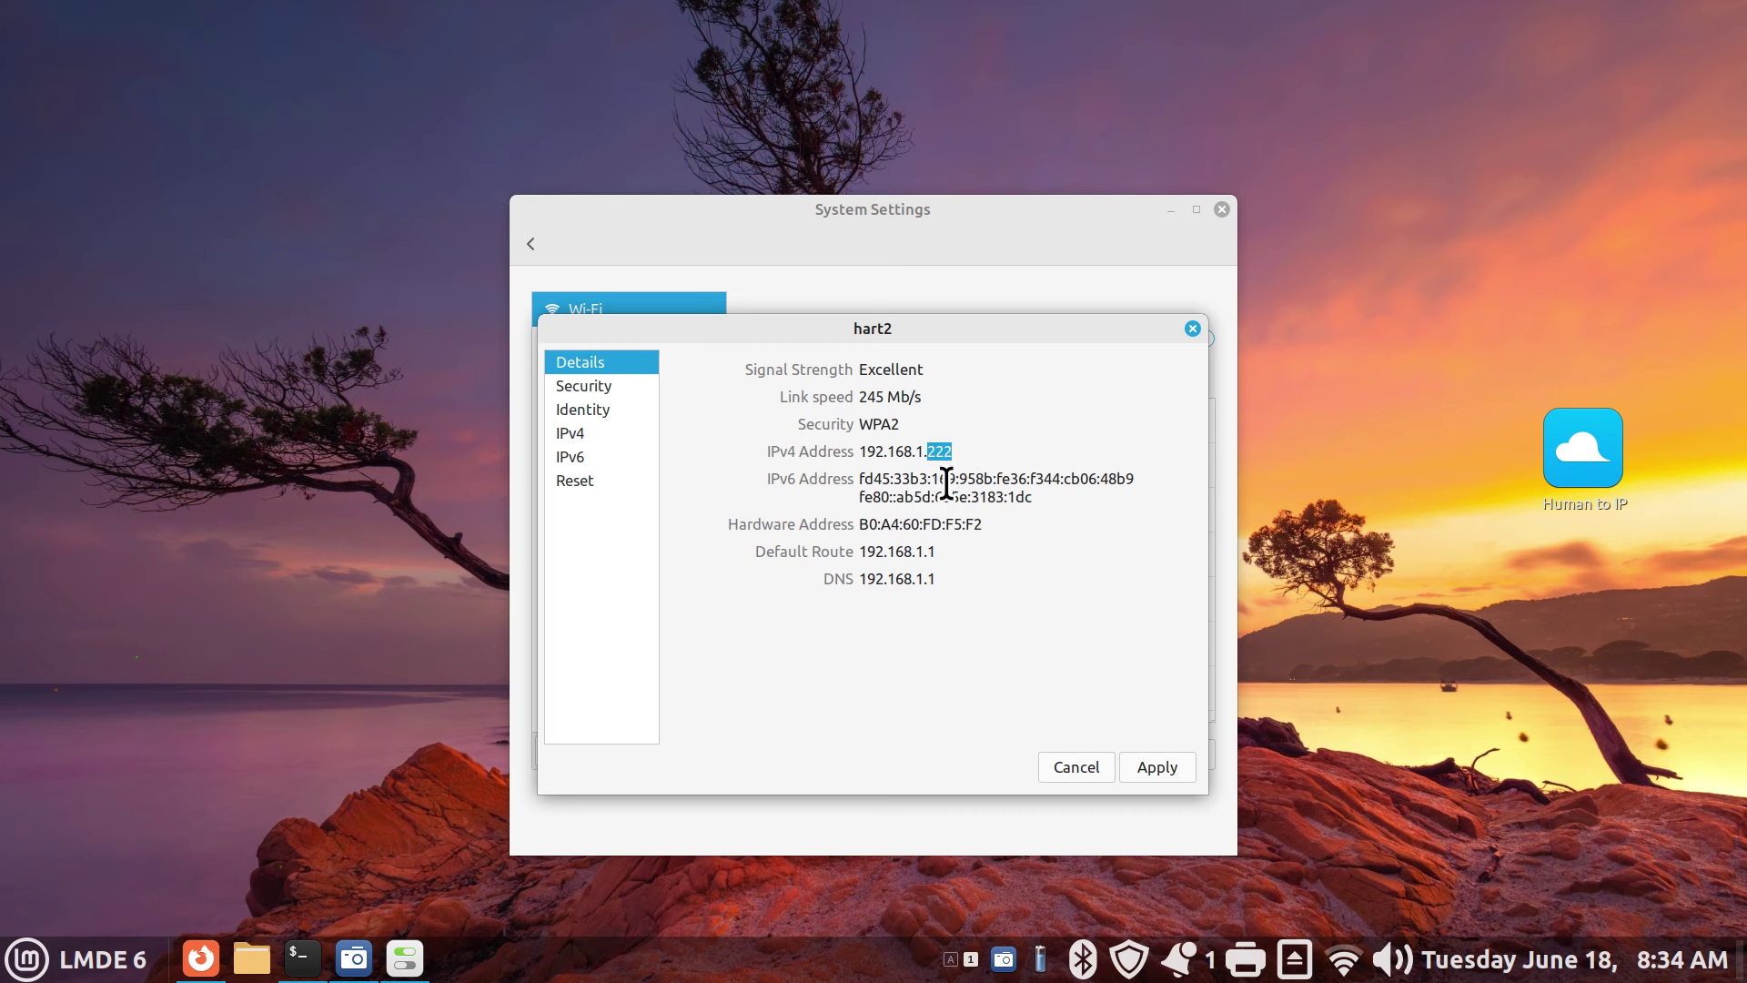
left_click_drag(926, 551, 936, 550)
left_click_drag(927, 453, 952, 451)
left_click_drag(860, 575, 959, 581)
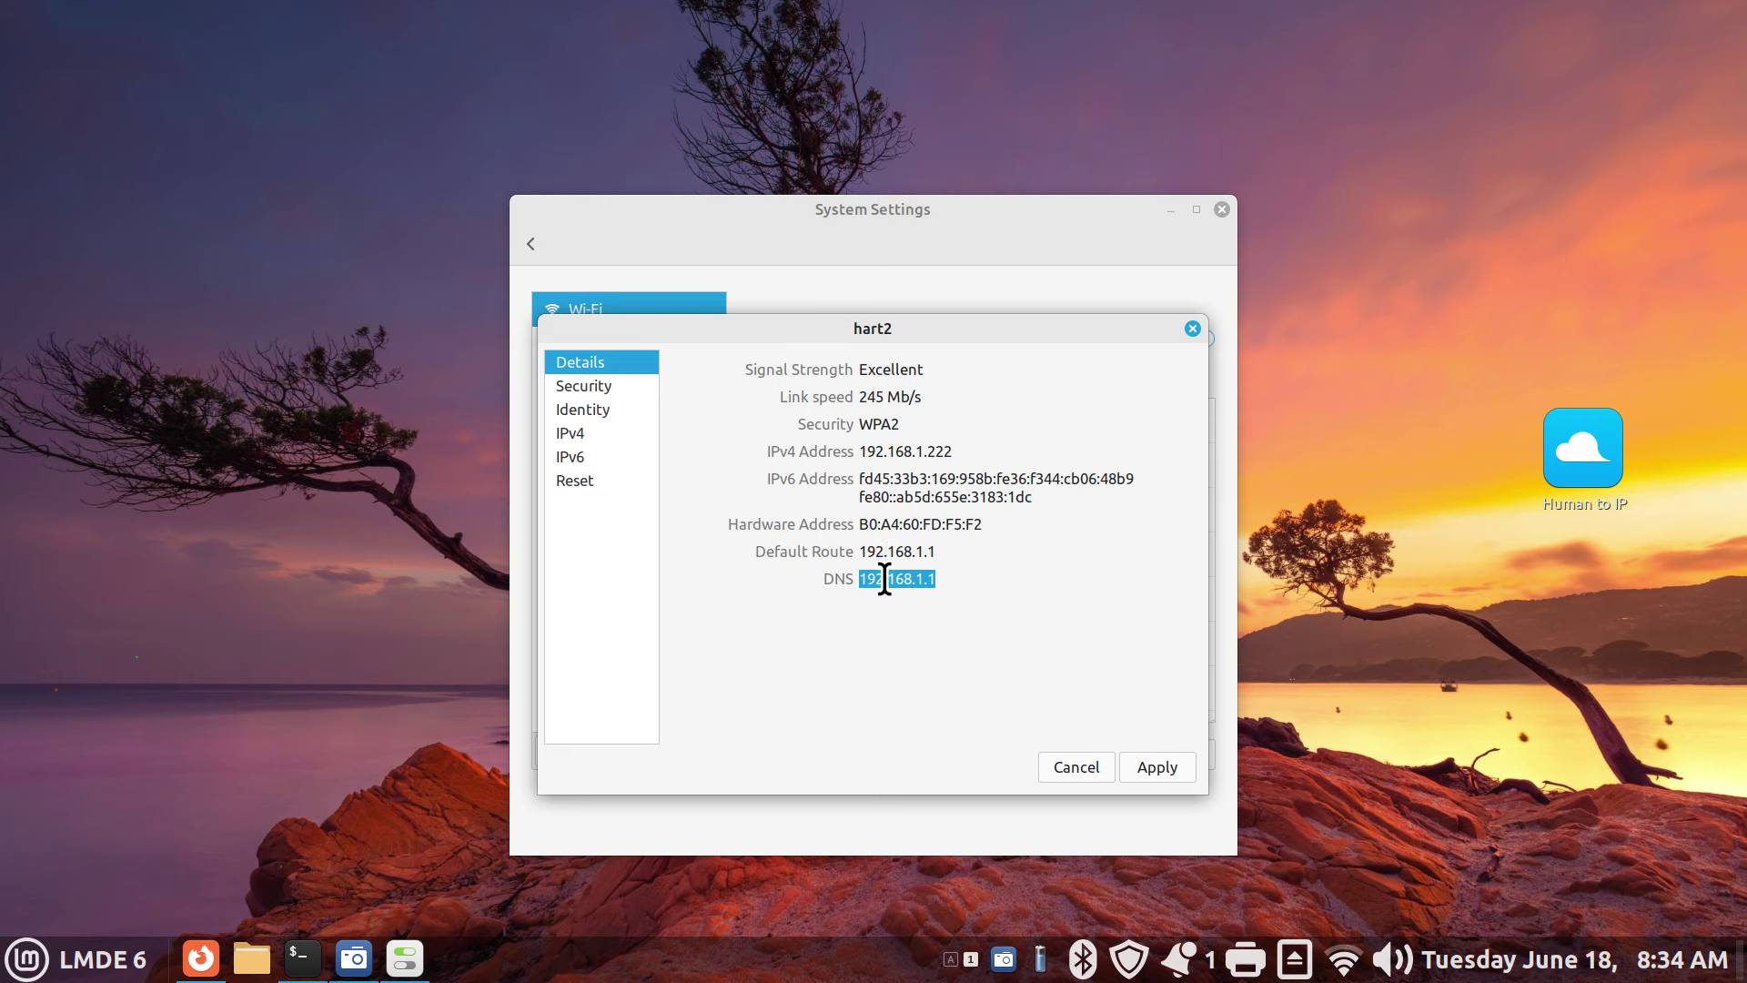
Open the connection's IPv4 settings, review the address methods keeping Automatic (DHCP), and reposition the dialog lower over System Settings
left_click(601, 435)
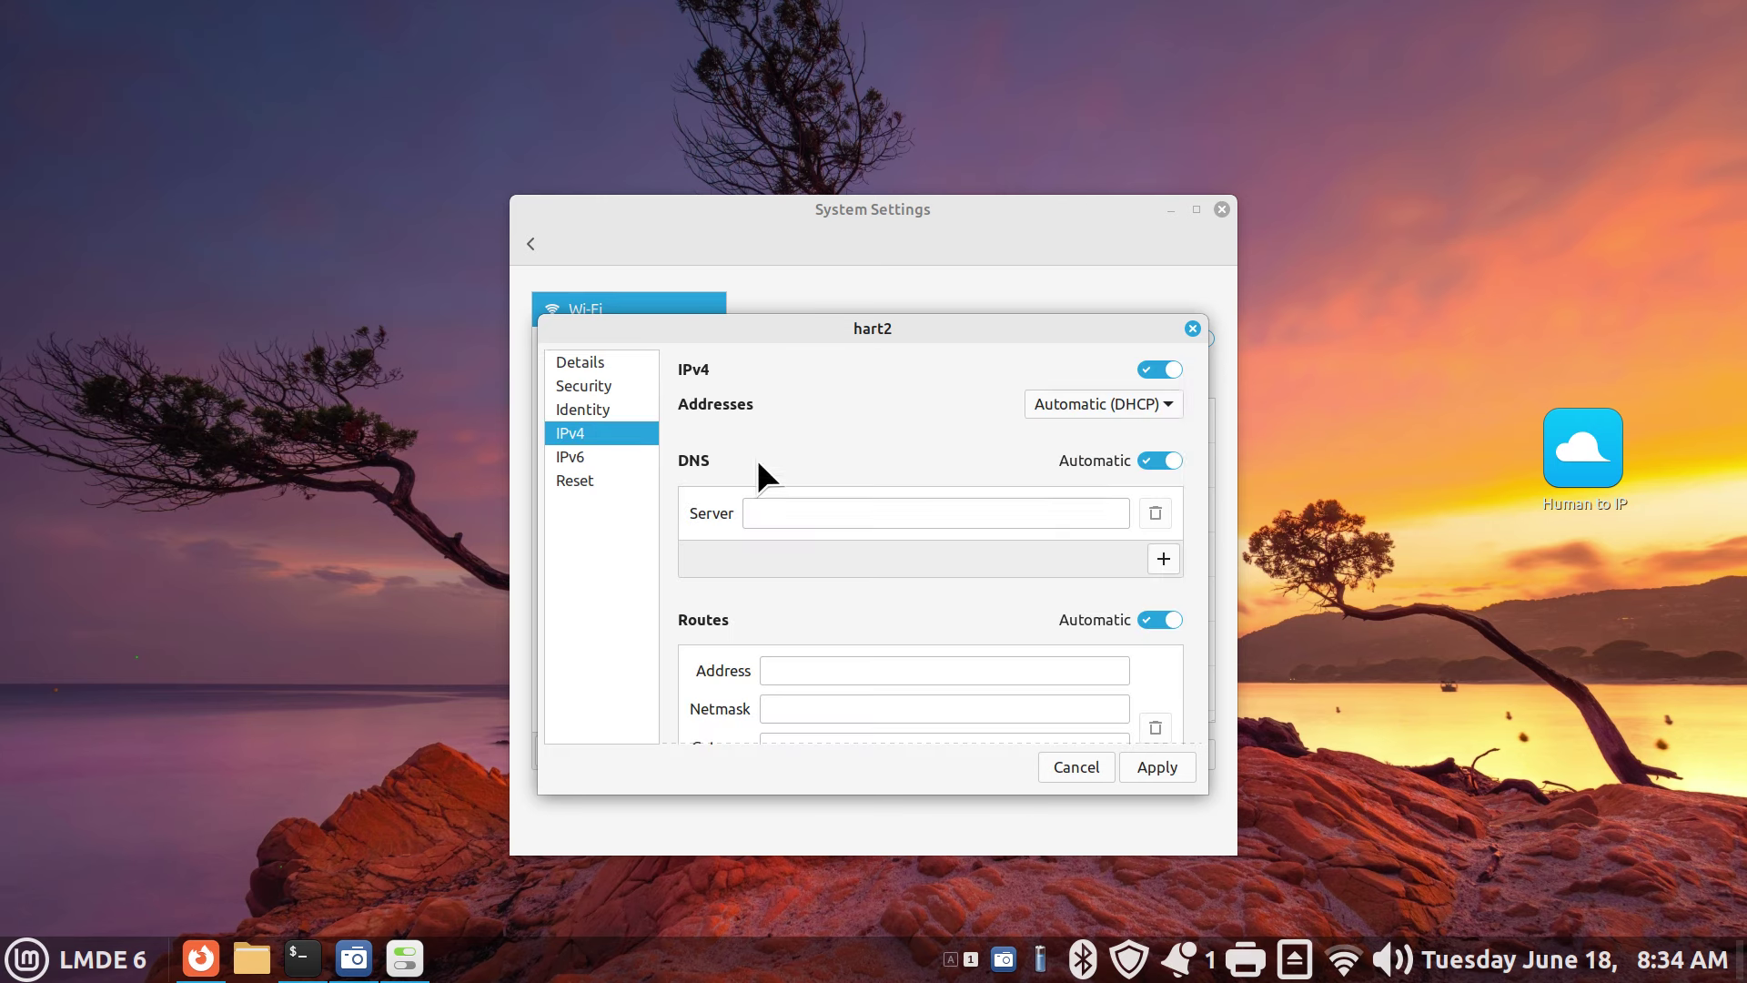
left_click(1132, 407)
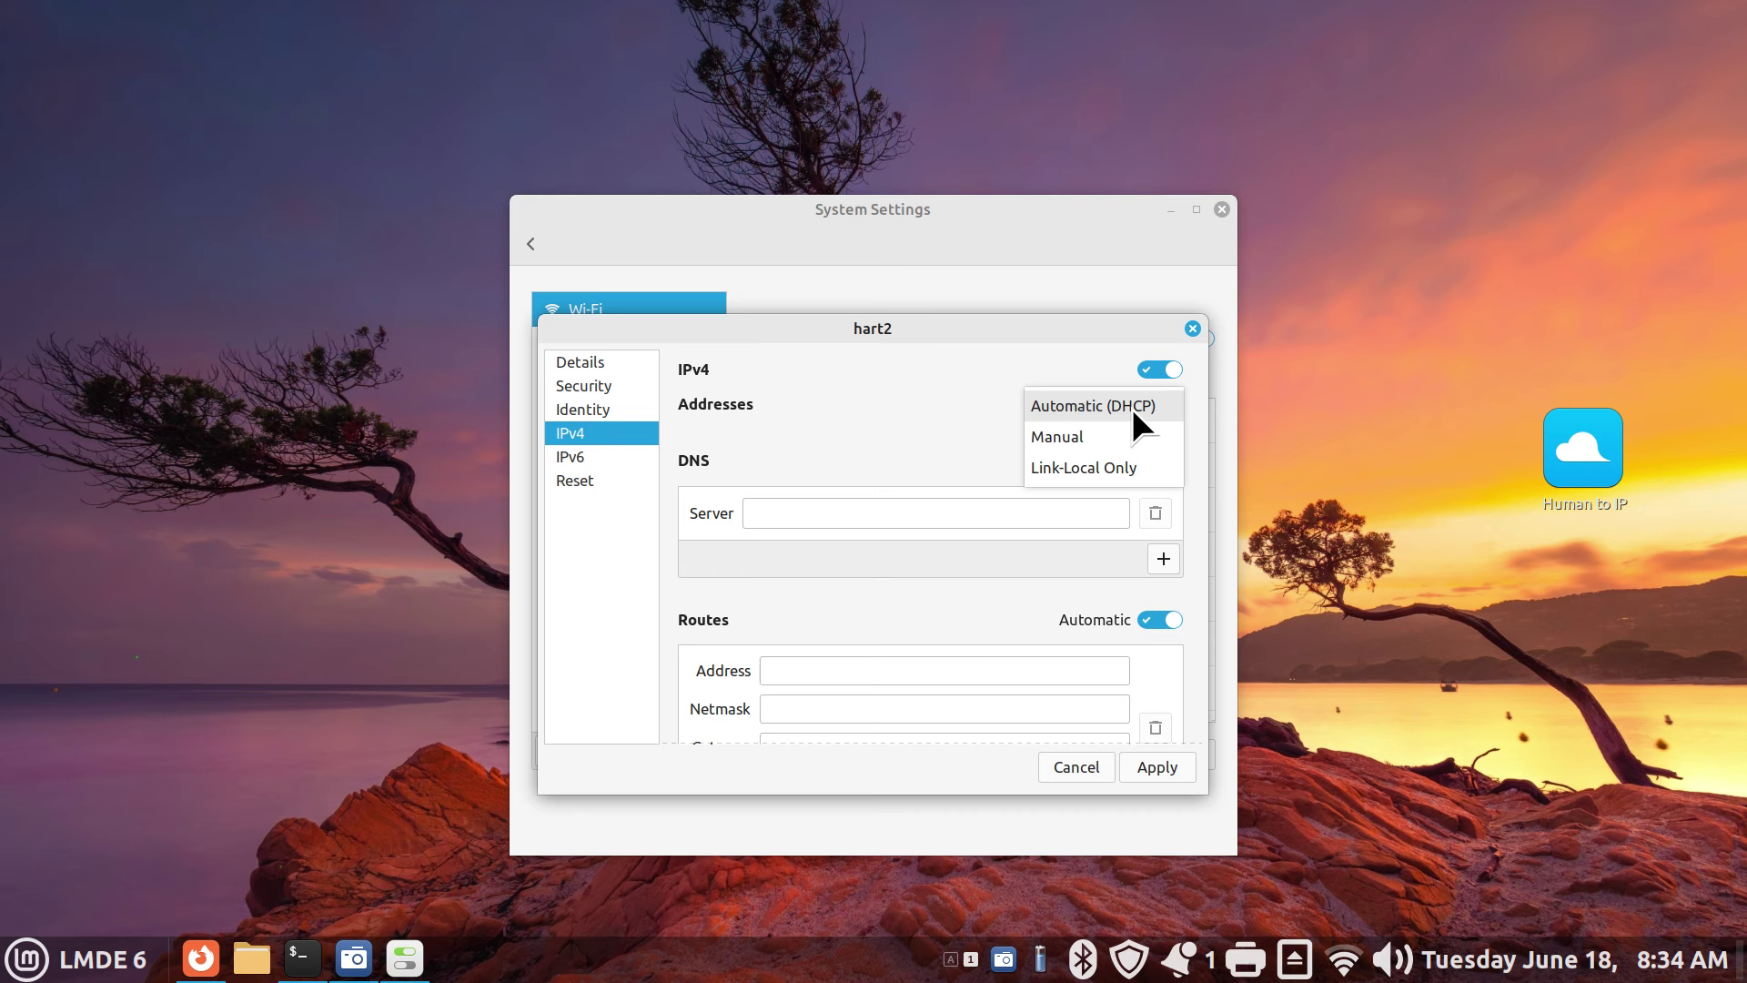
left_click(1132, 408)
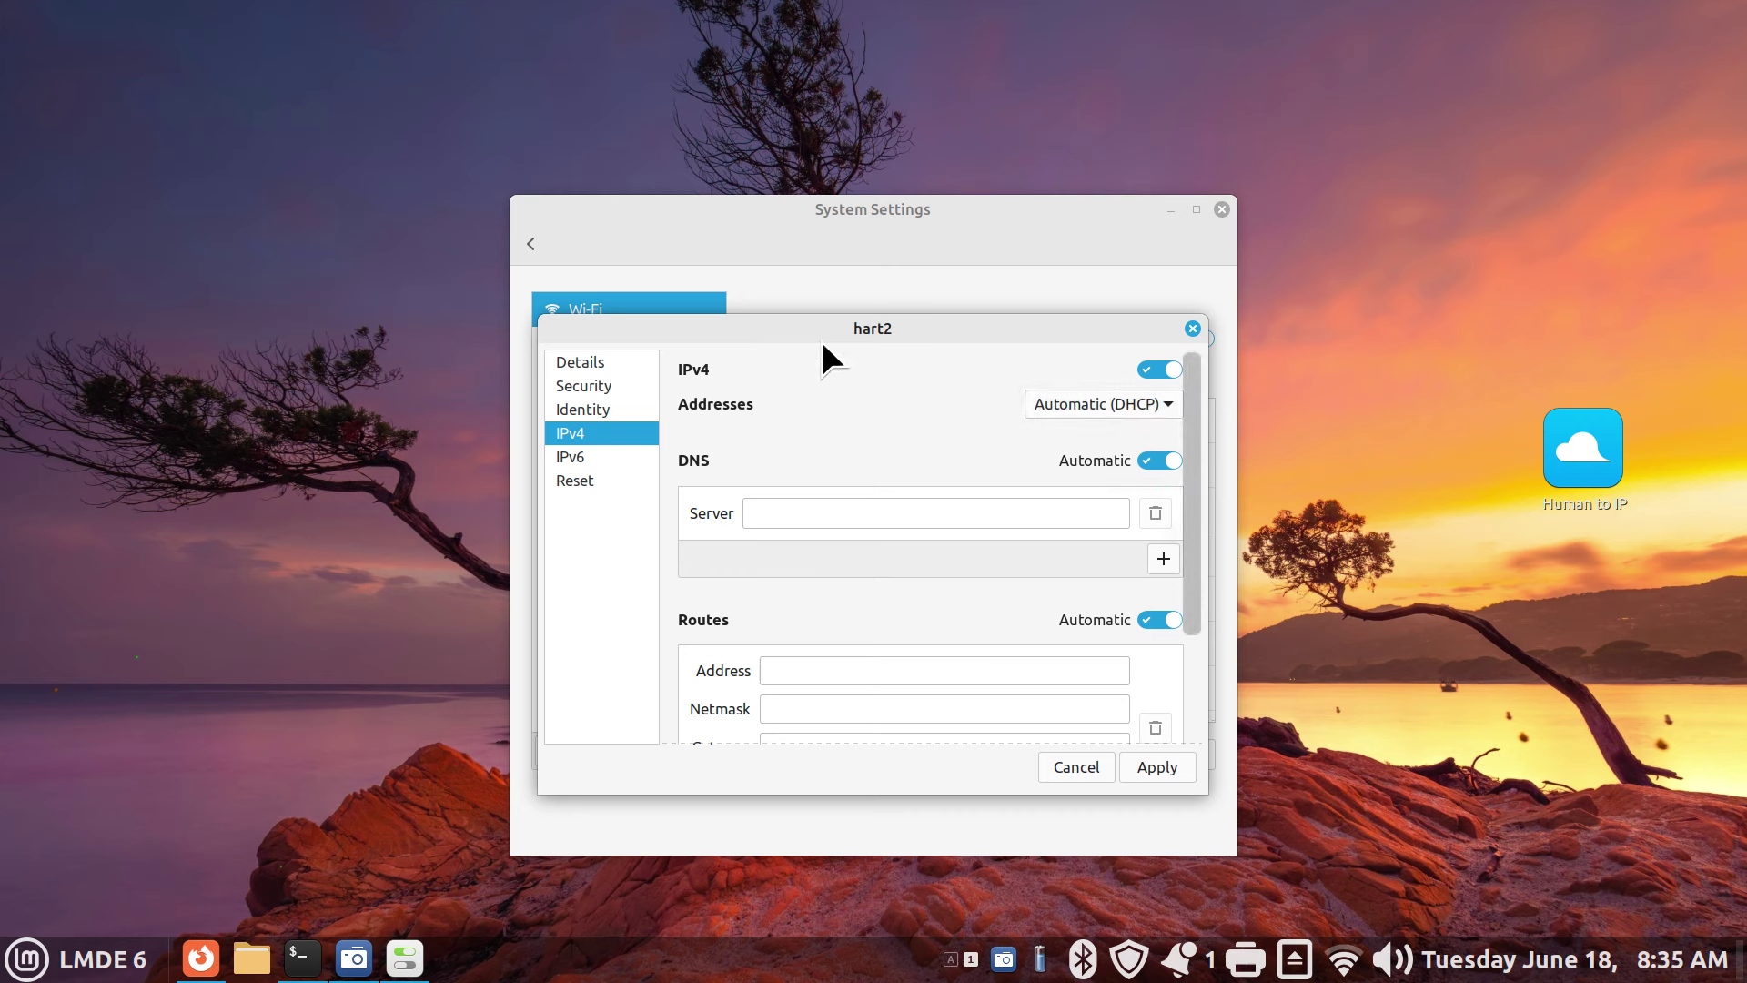
left_click_drag(776, 332, 757, 260)
left_click_drag(759, 371, 743, 386)
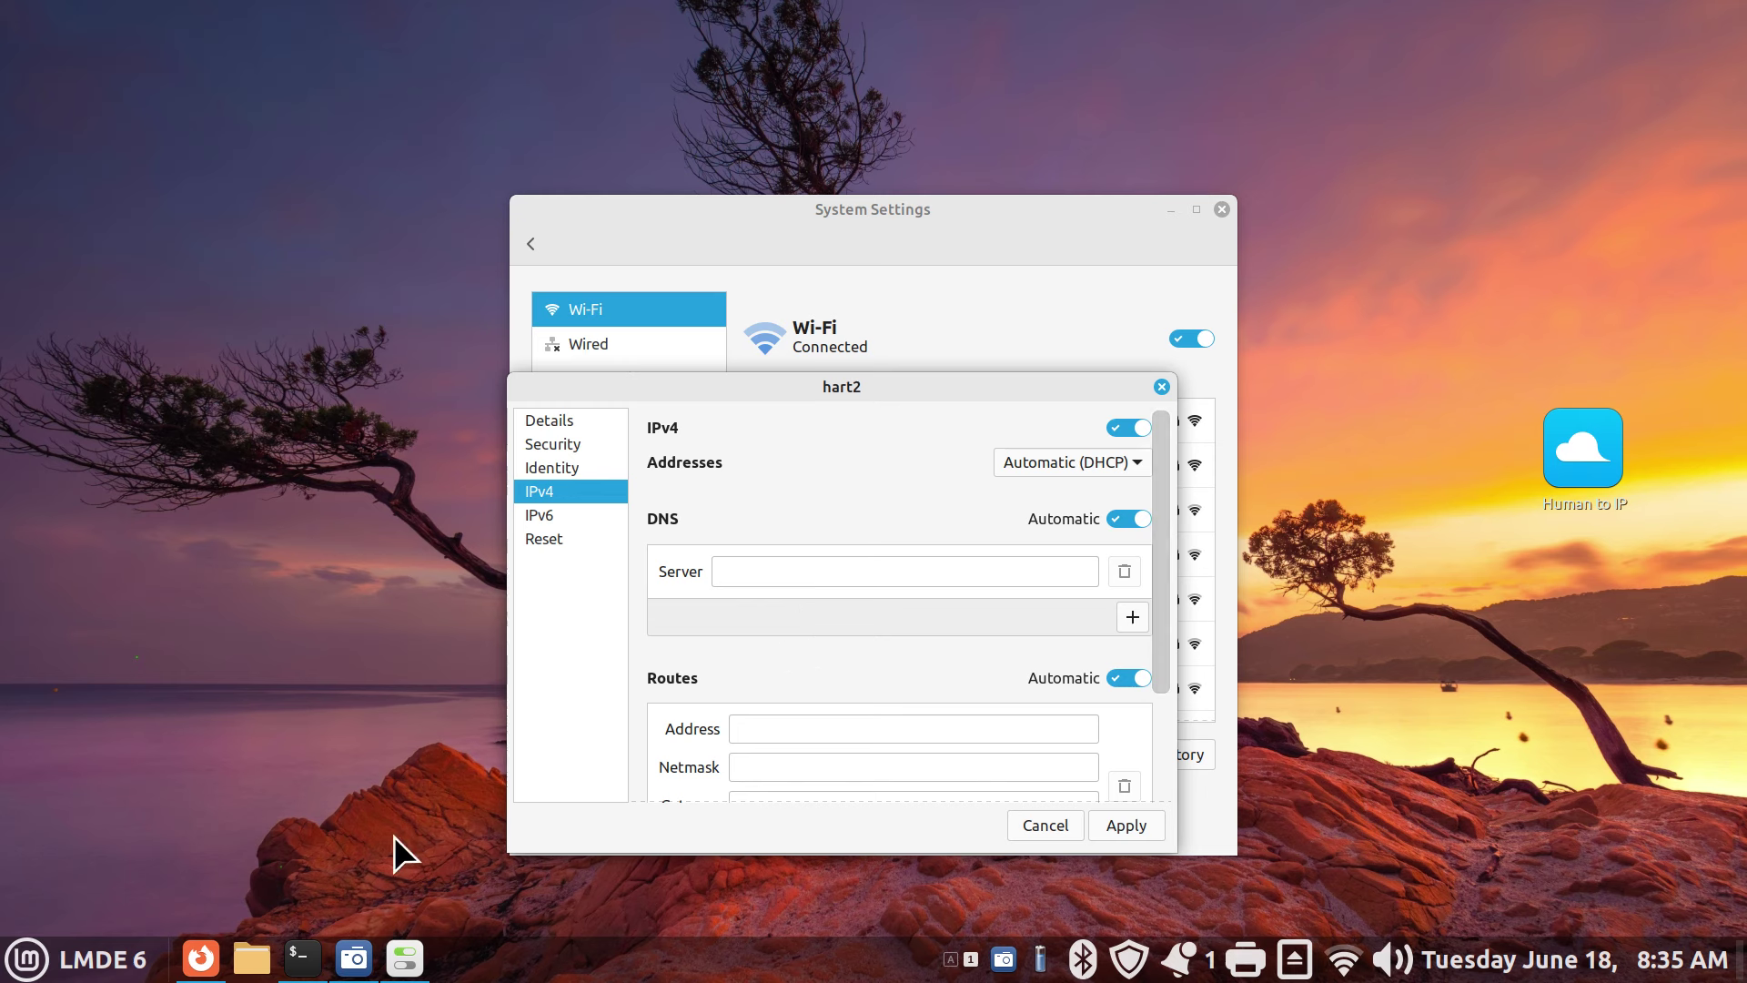
Open a private window in Firefox, read its Learn more article on private browsing myths, and close the window
left_click(200, 958)
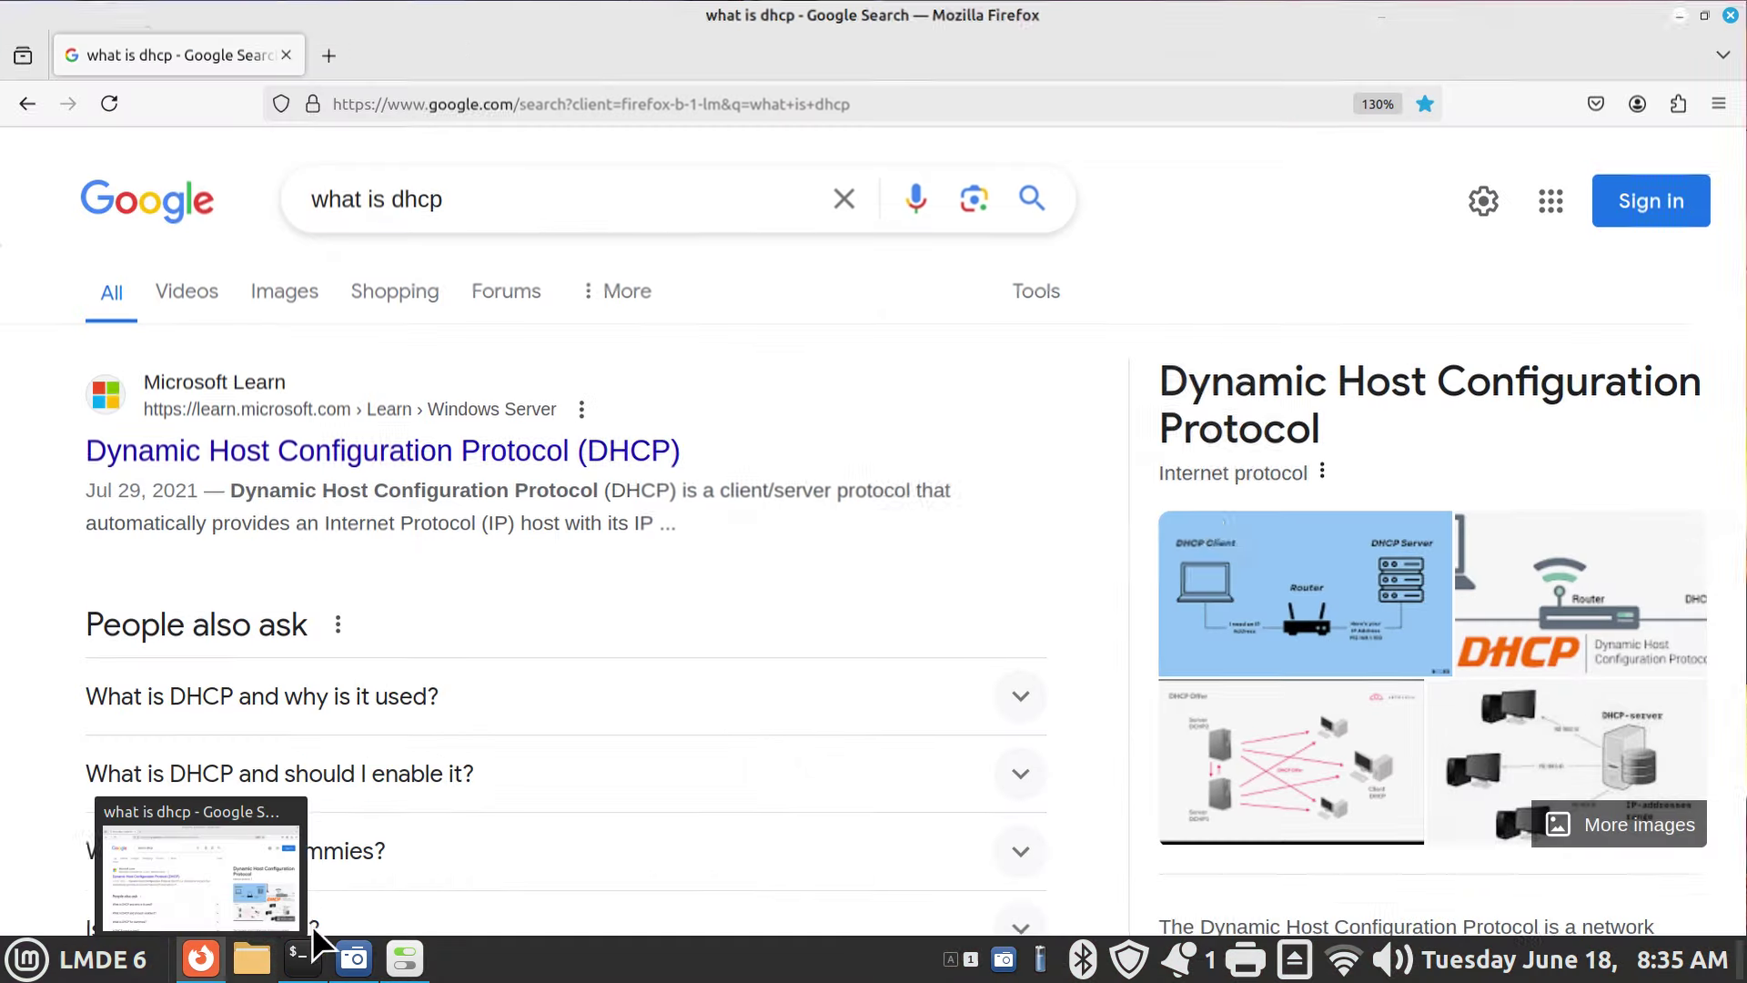
left_click(1719, 102)
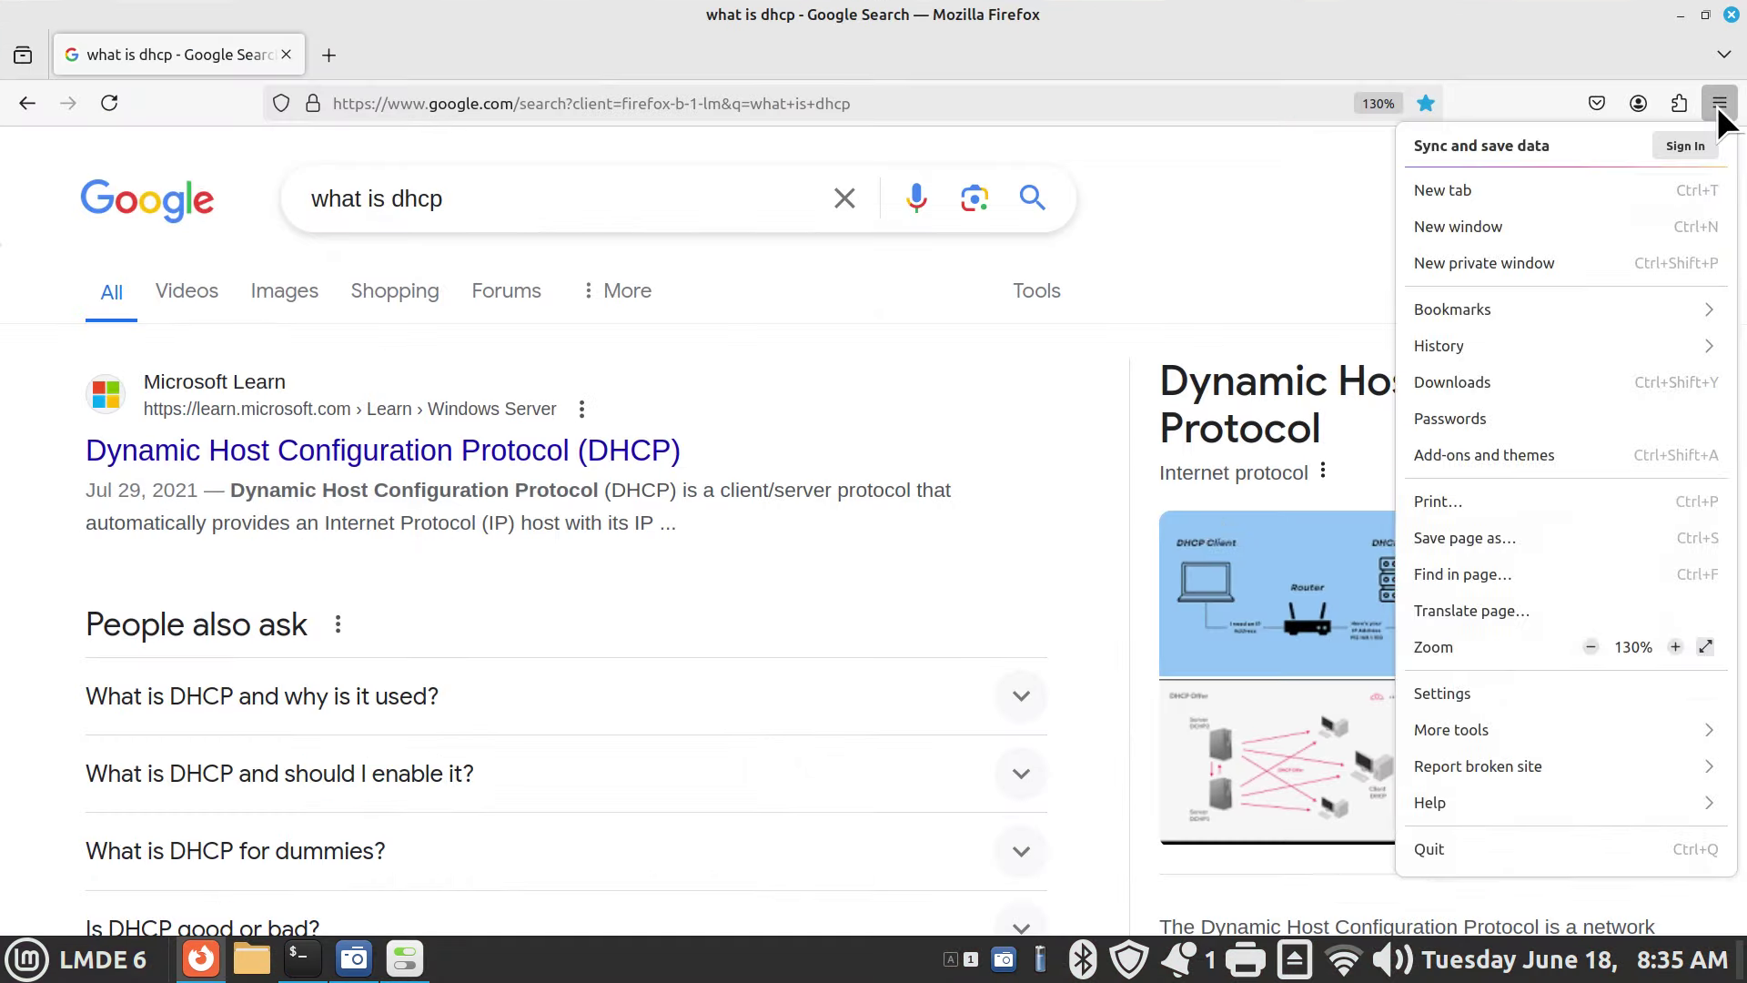
left_click(1596, 263)
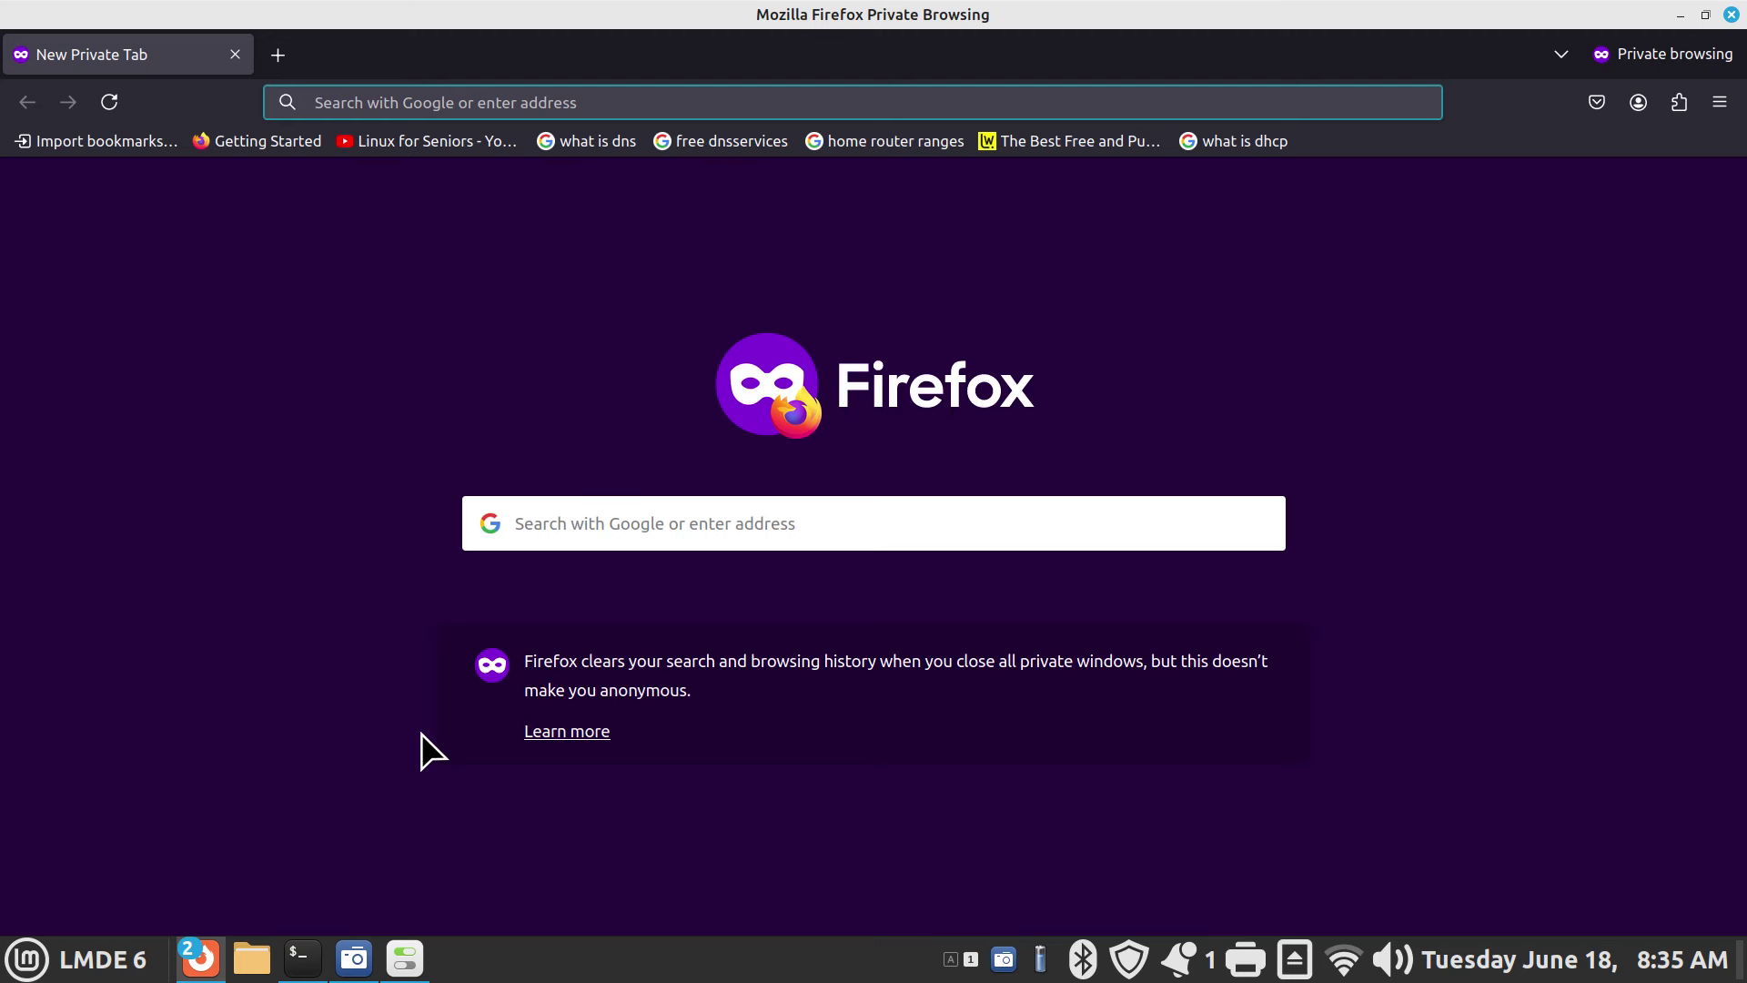
left_click(564, 733)
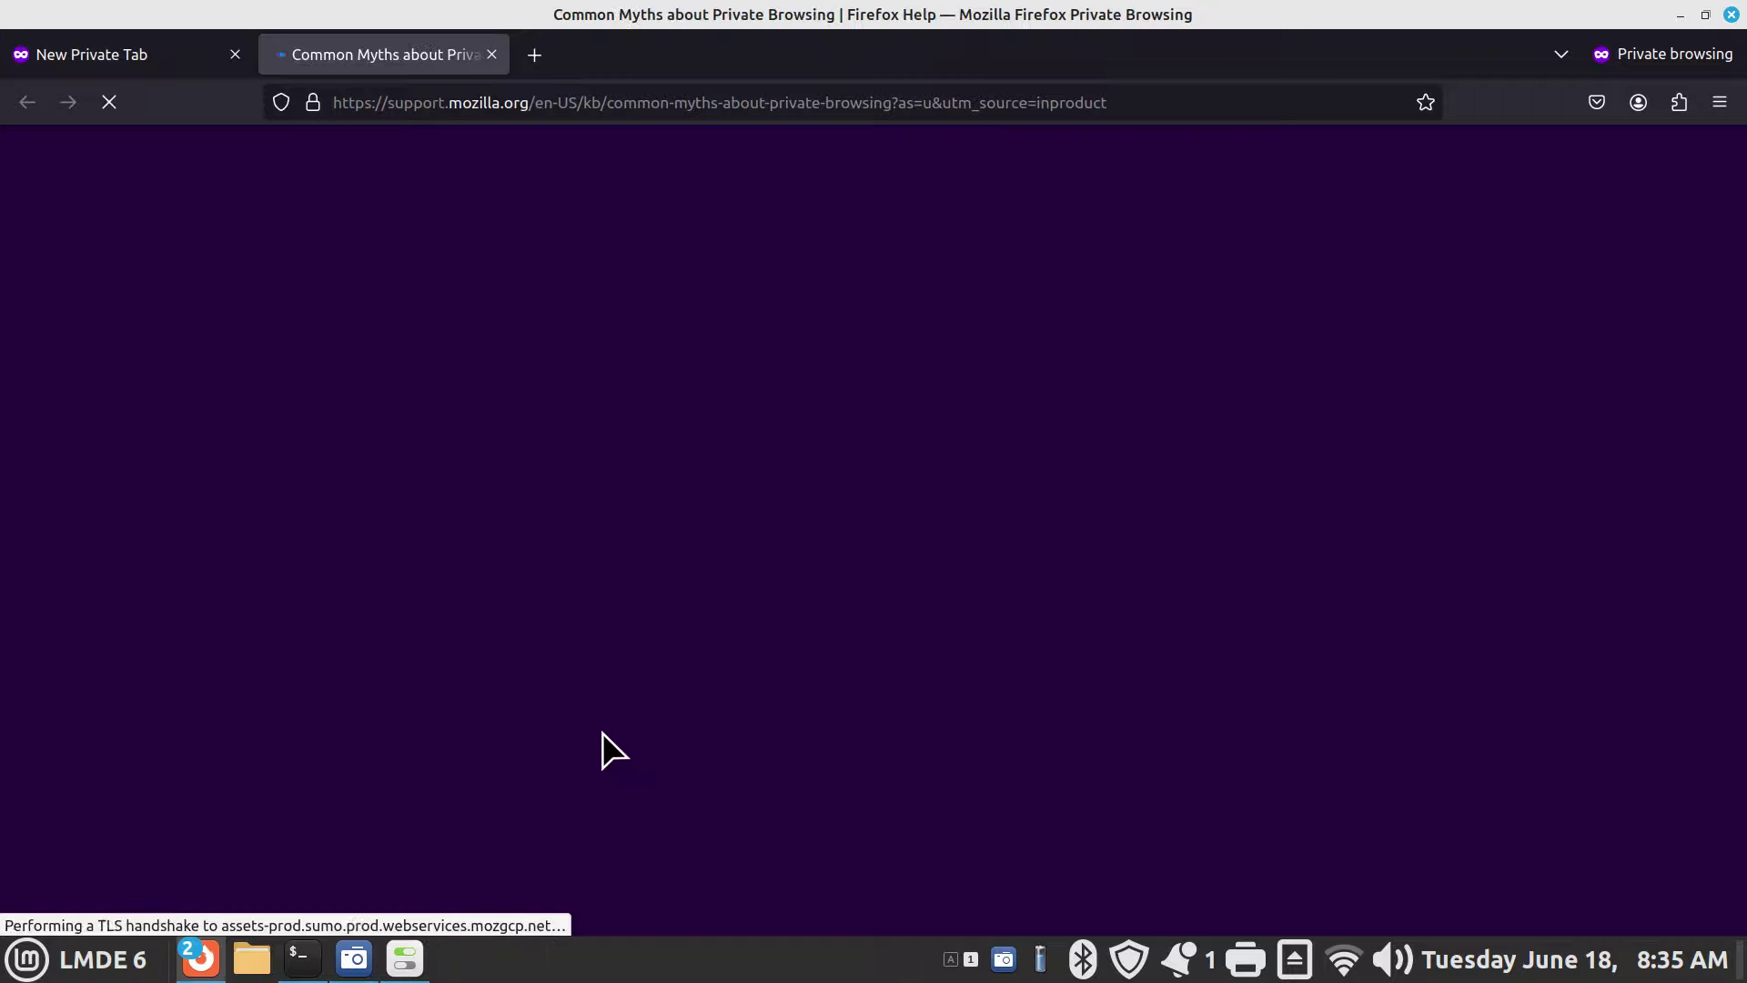
scroll(768, 663, "down", 3)
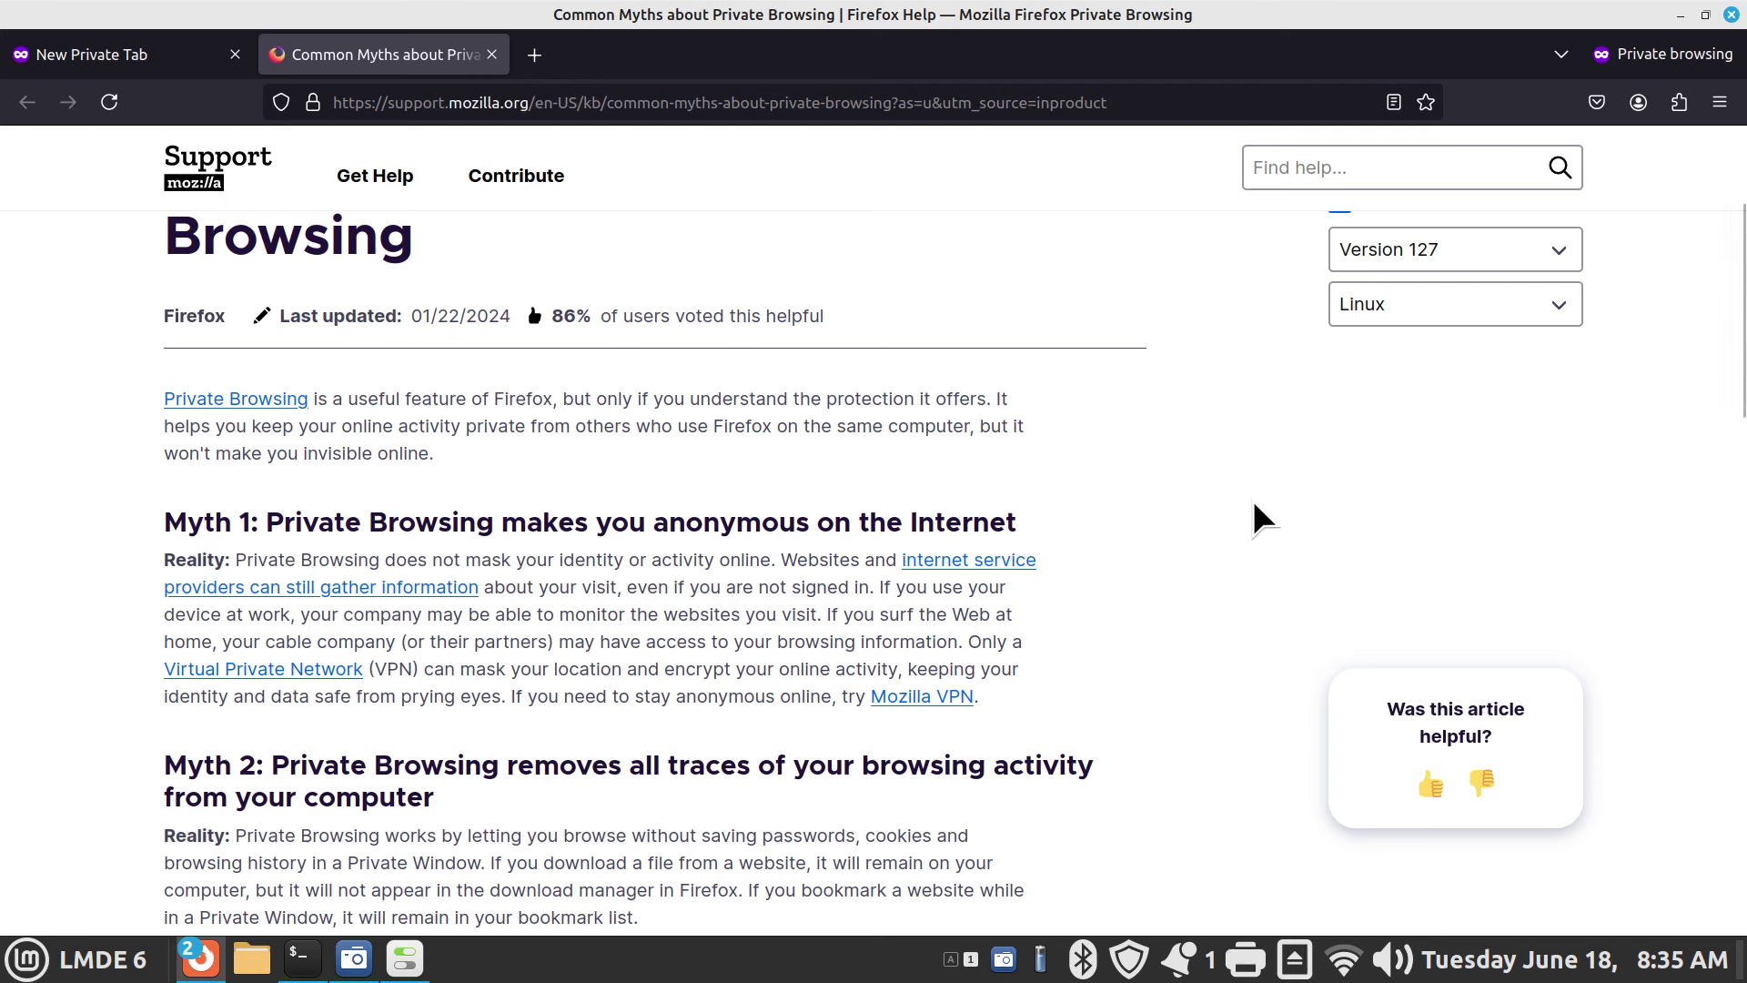
left_click(1731, 15)
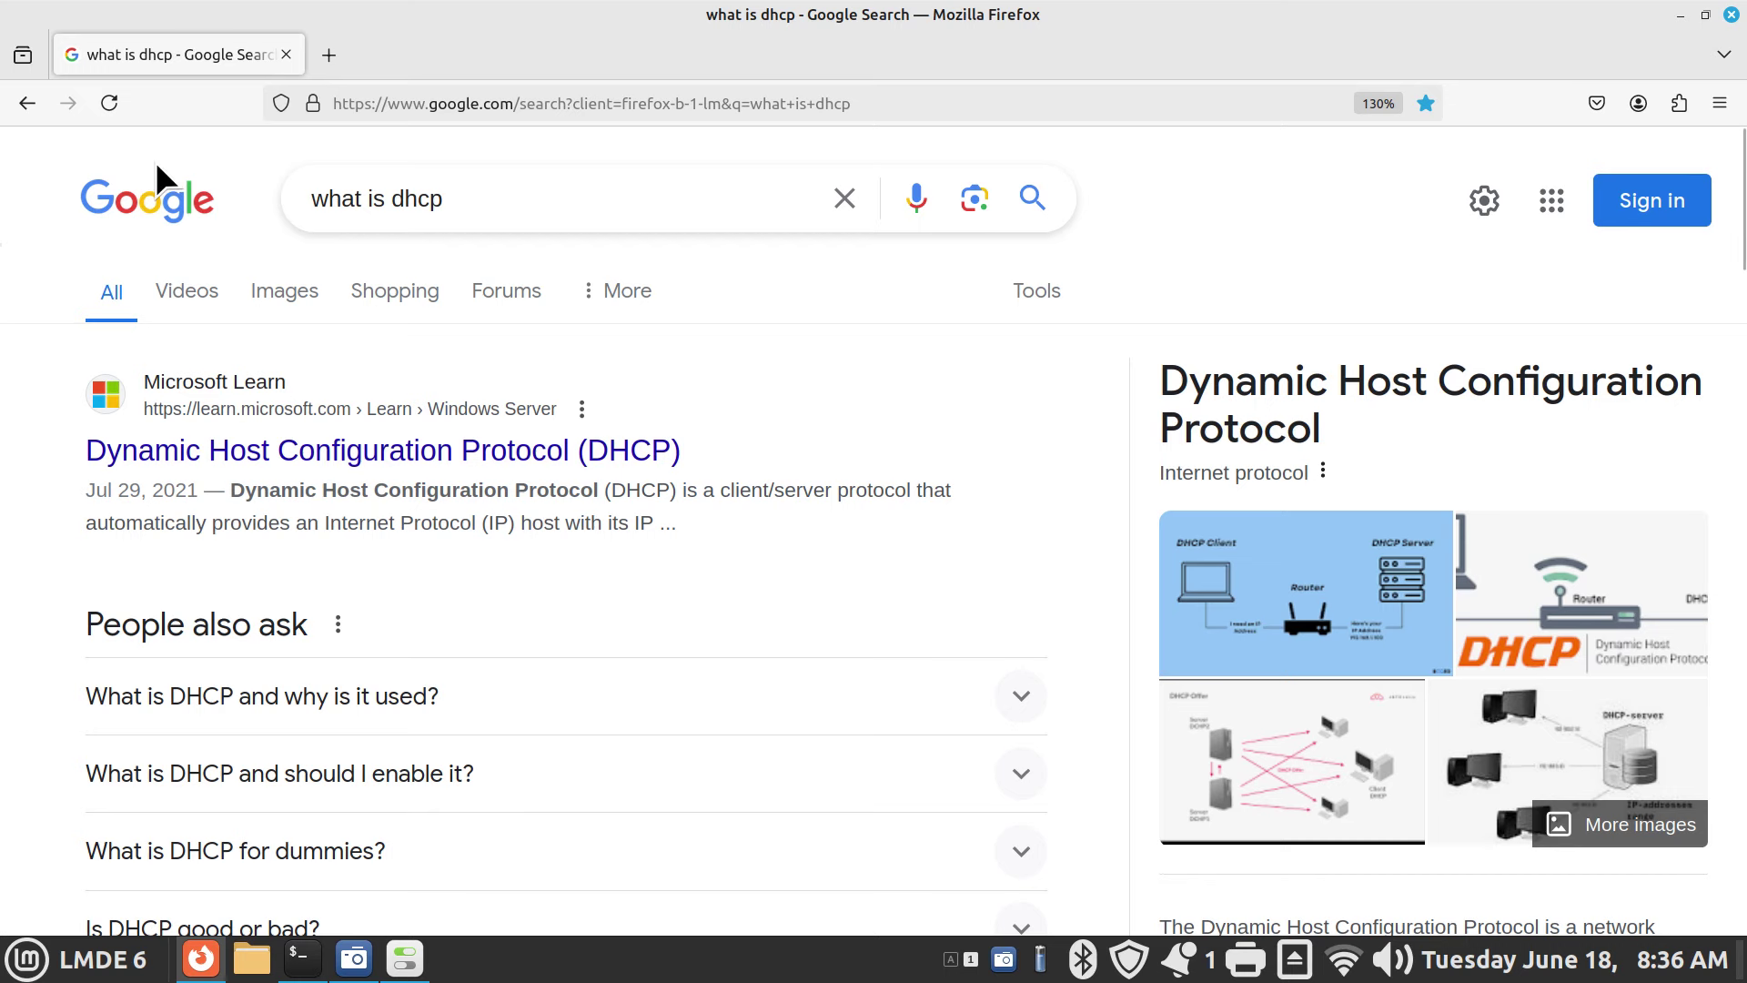
Return to the Firefox new tab page, look over its shortcuts, open the Amazon shortcut, and close the browser
left_click(26, 102)
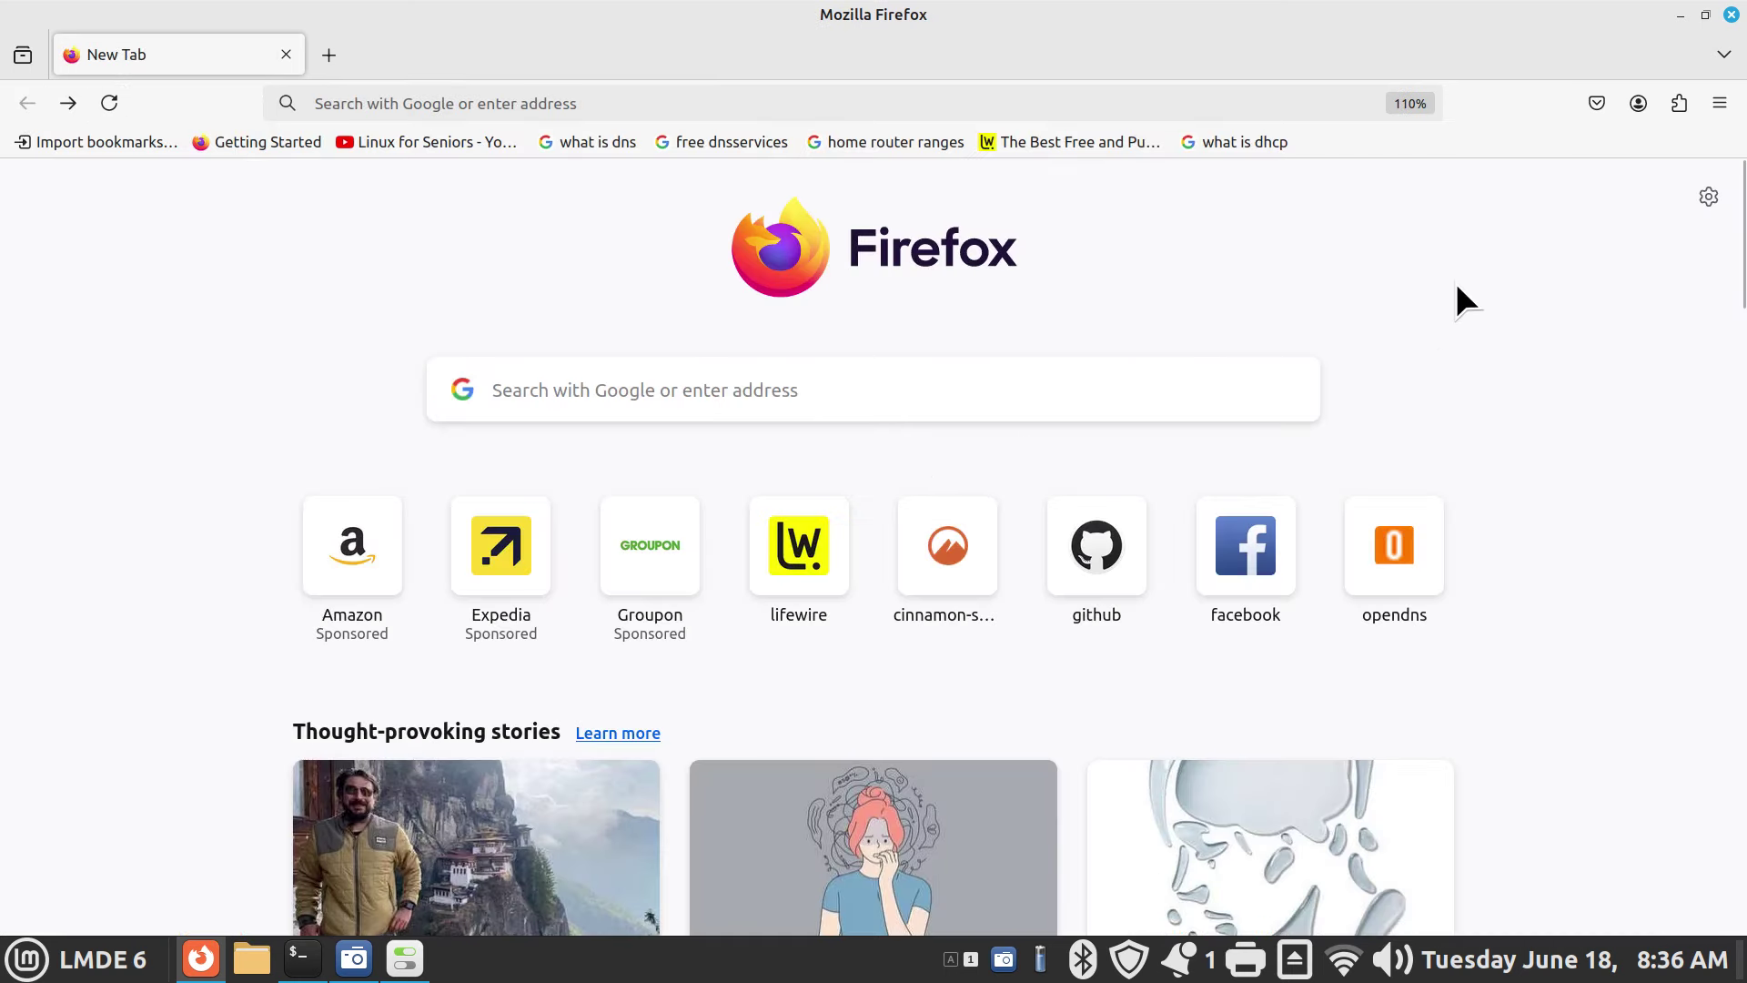
scroll(1480, 357, "down", 2)
scroll(1480, 358, "up", 2)
left_click(362, 537)
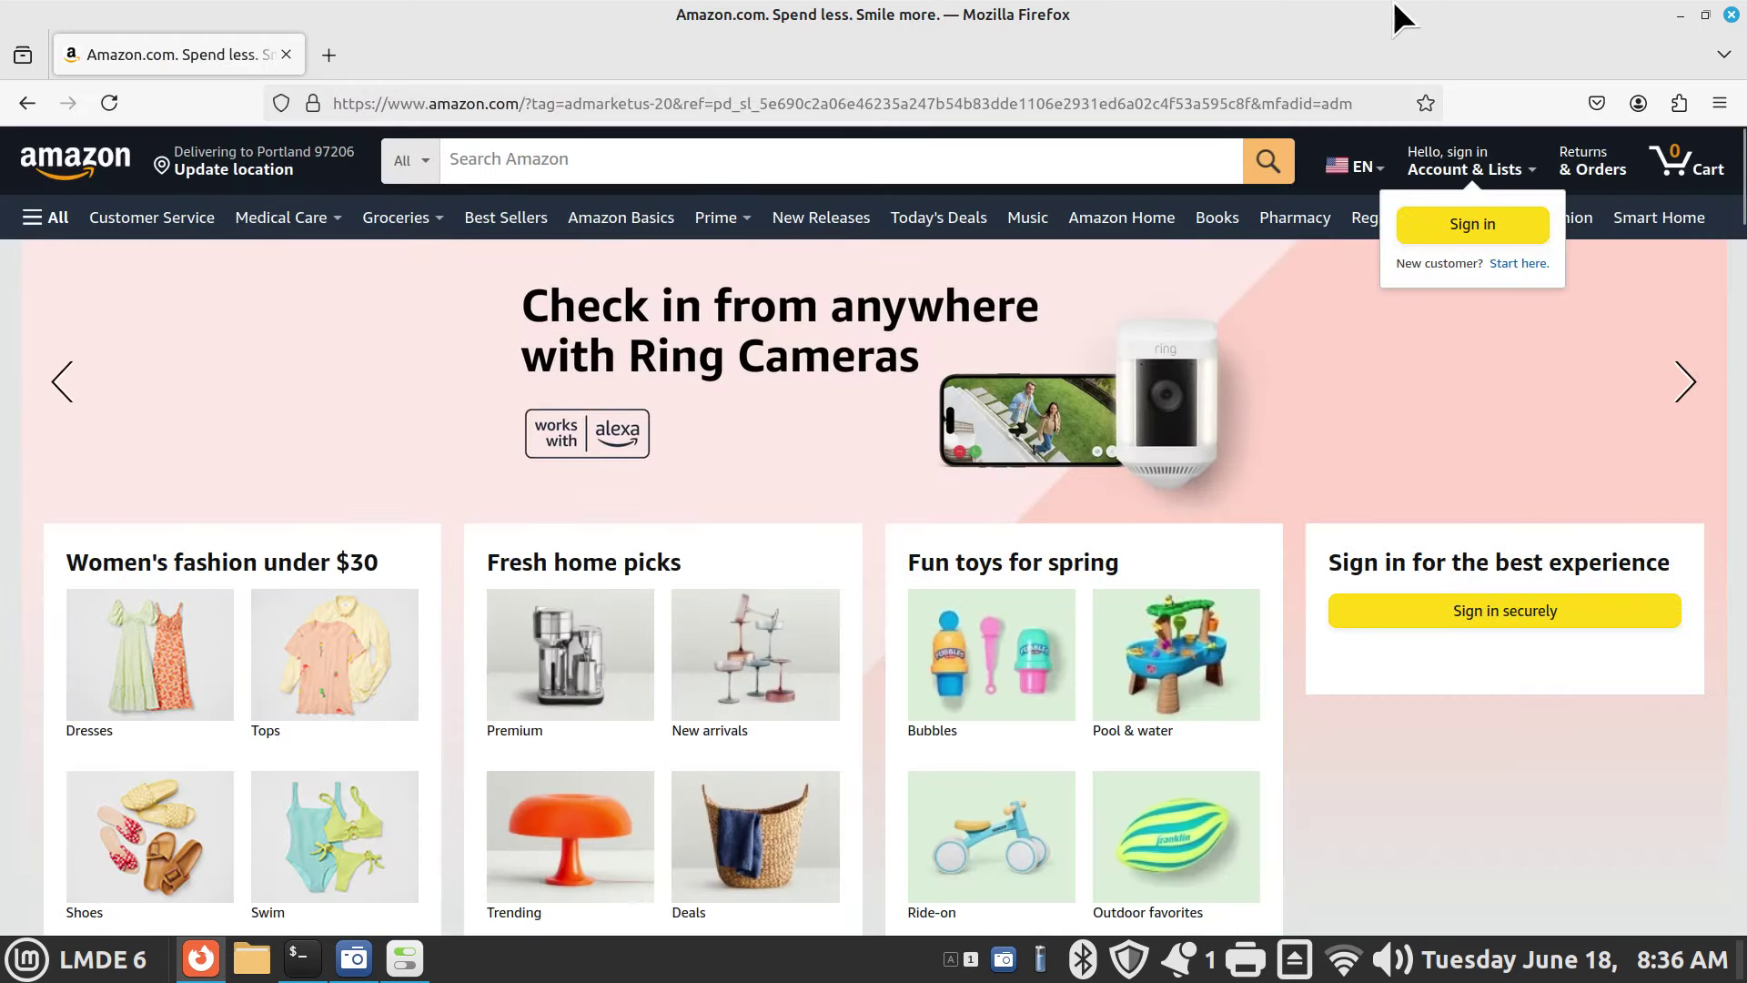
left_click(1732, 15)
Look up the IP address of ba.com with the Human to IP app, highlight the returned address, and close the app
left_click(1554, 464)
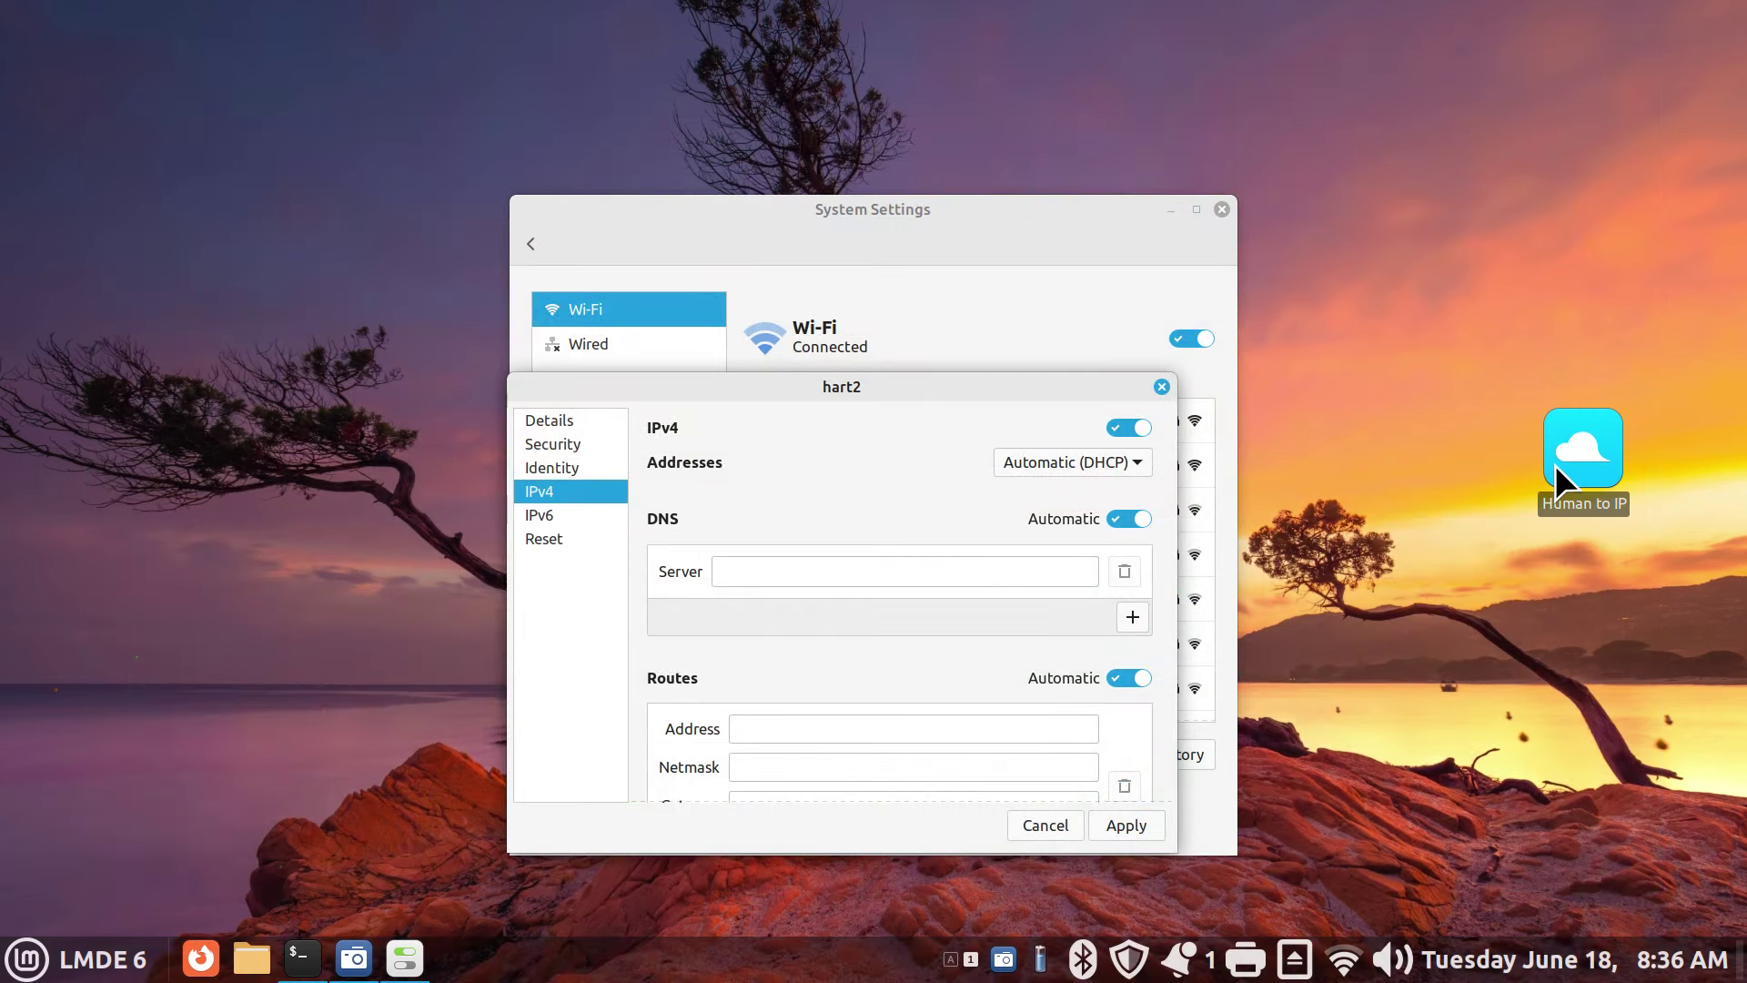
double_click(1576, 462)
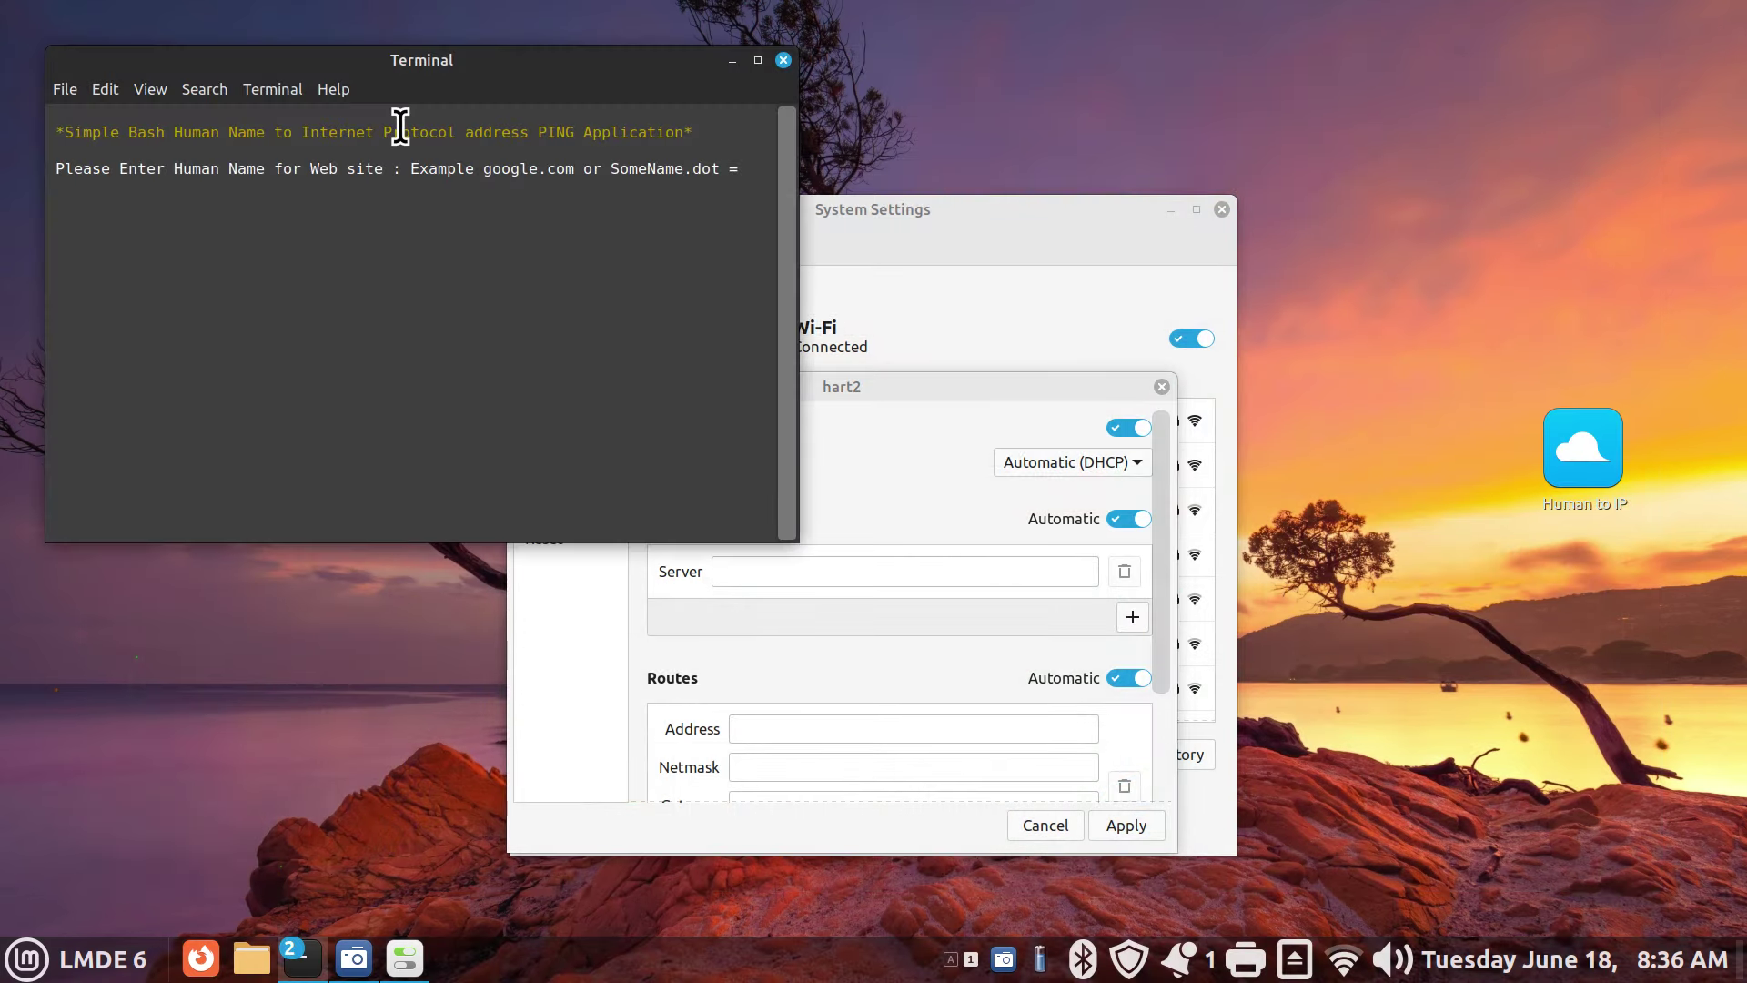
left_click_drag(374, 61, 738, 471)
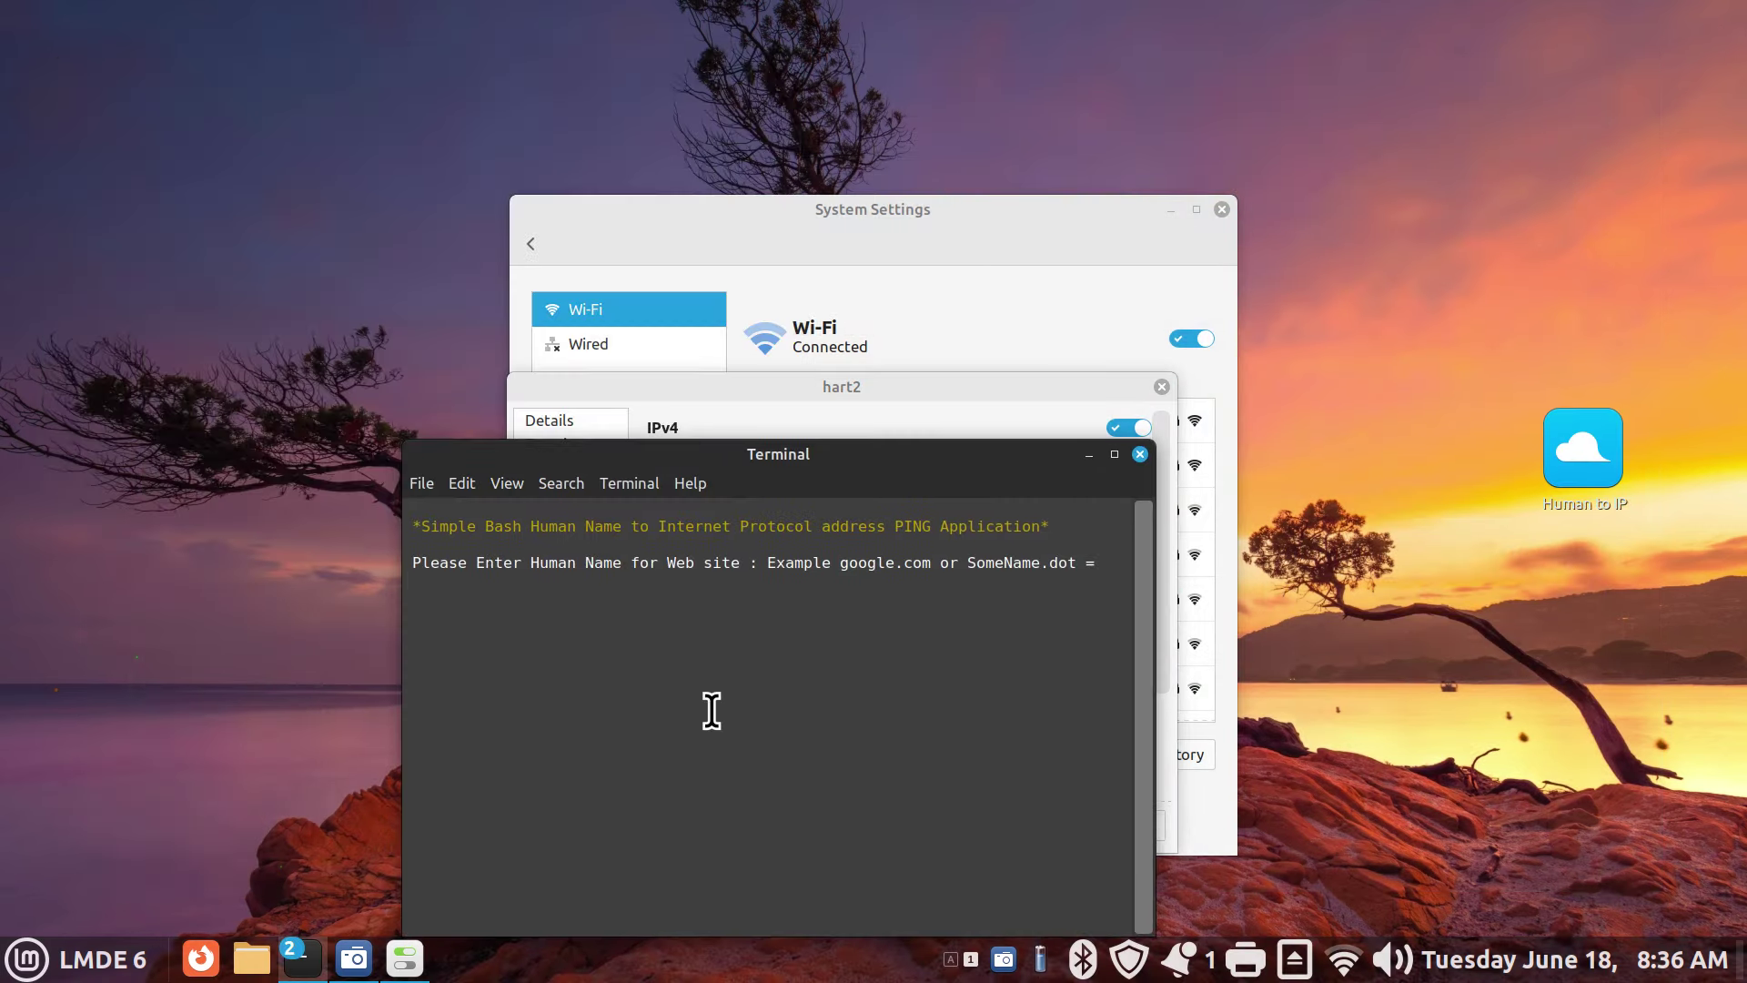
type("ba")
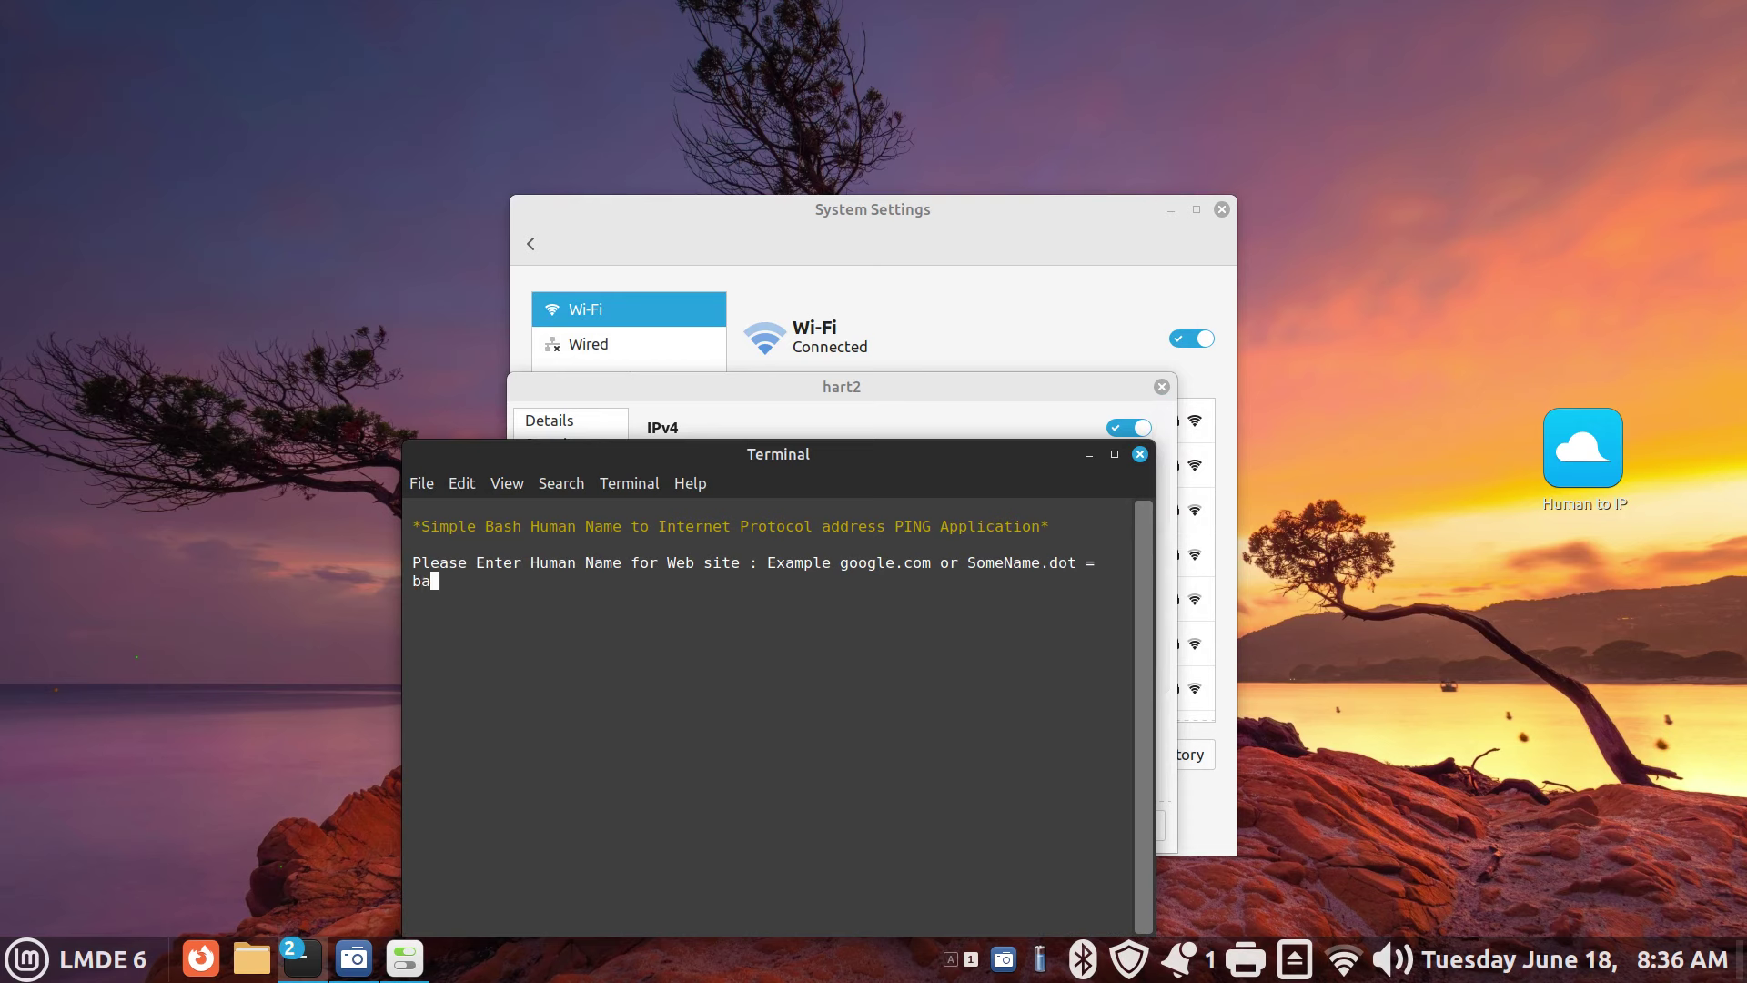
type(".com")
key("Return")
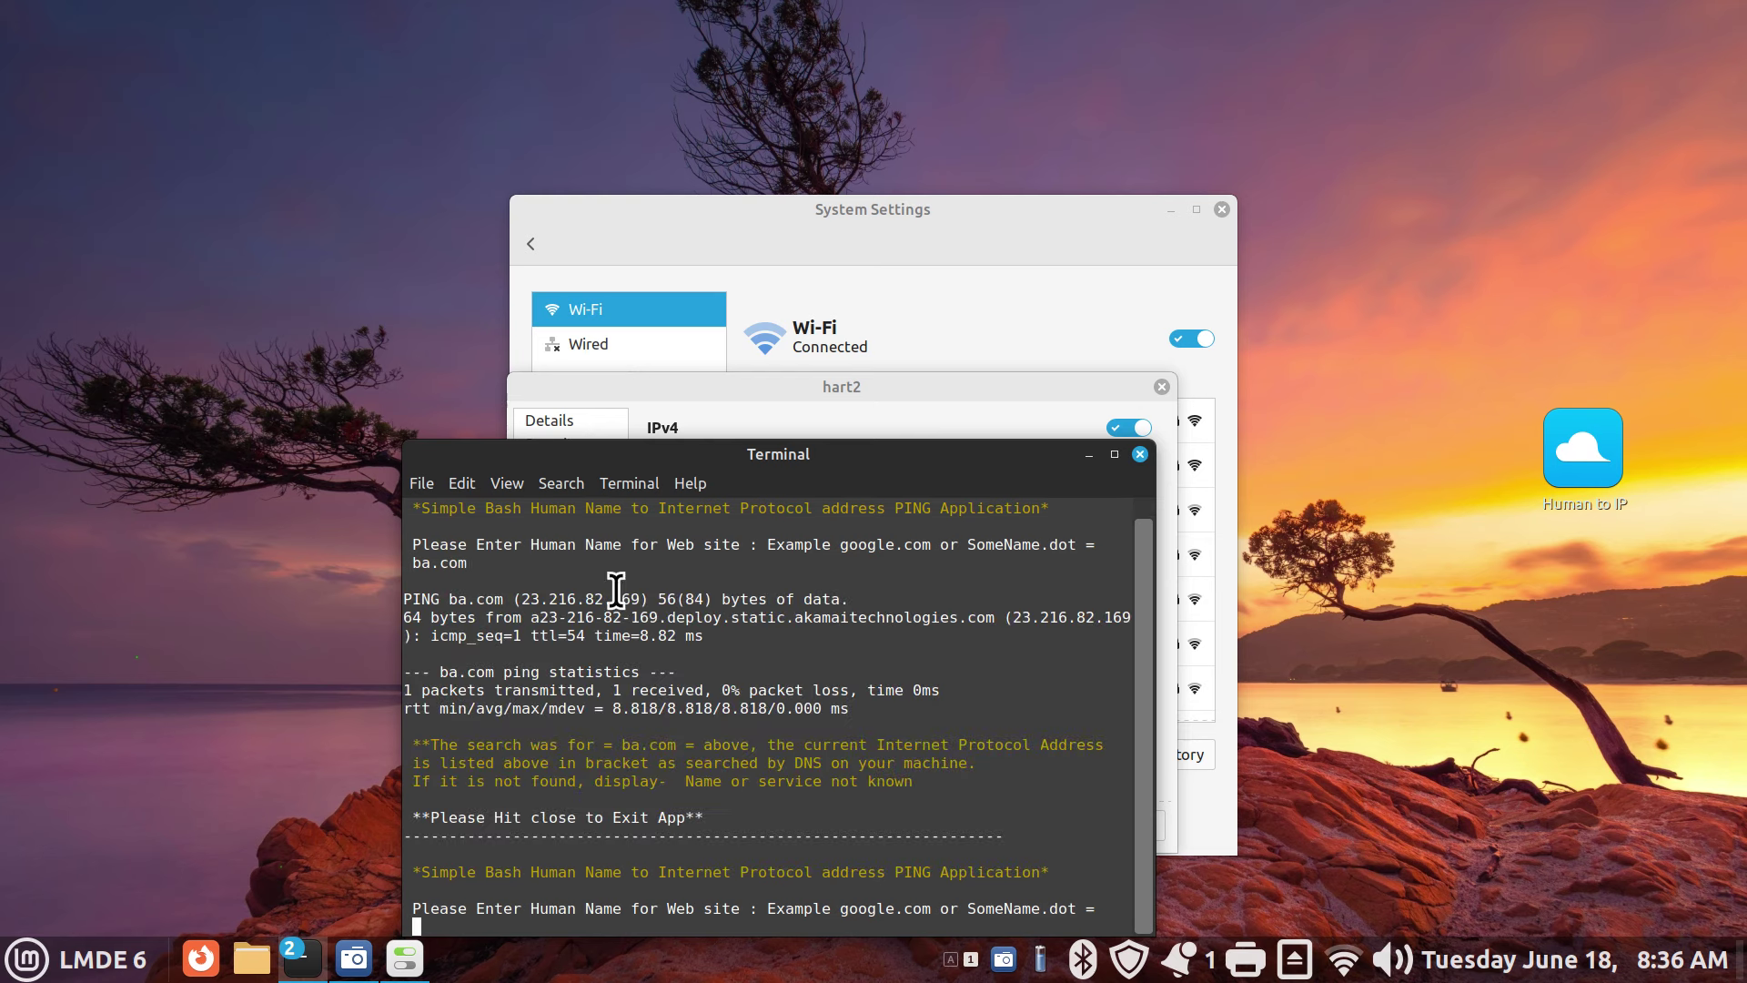
left_click_drag(514, 598, 657, 599)
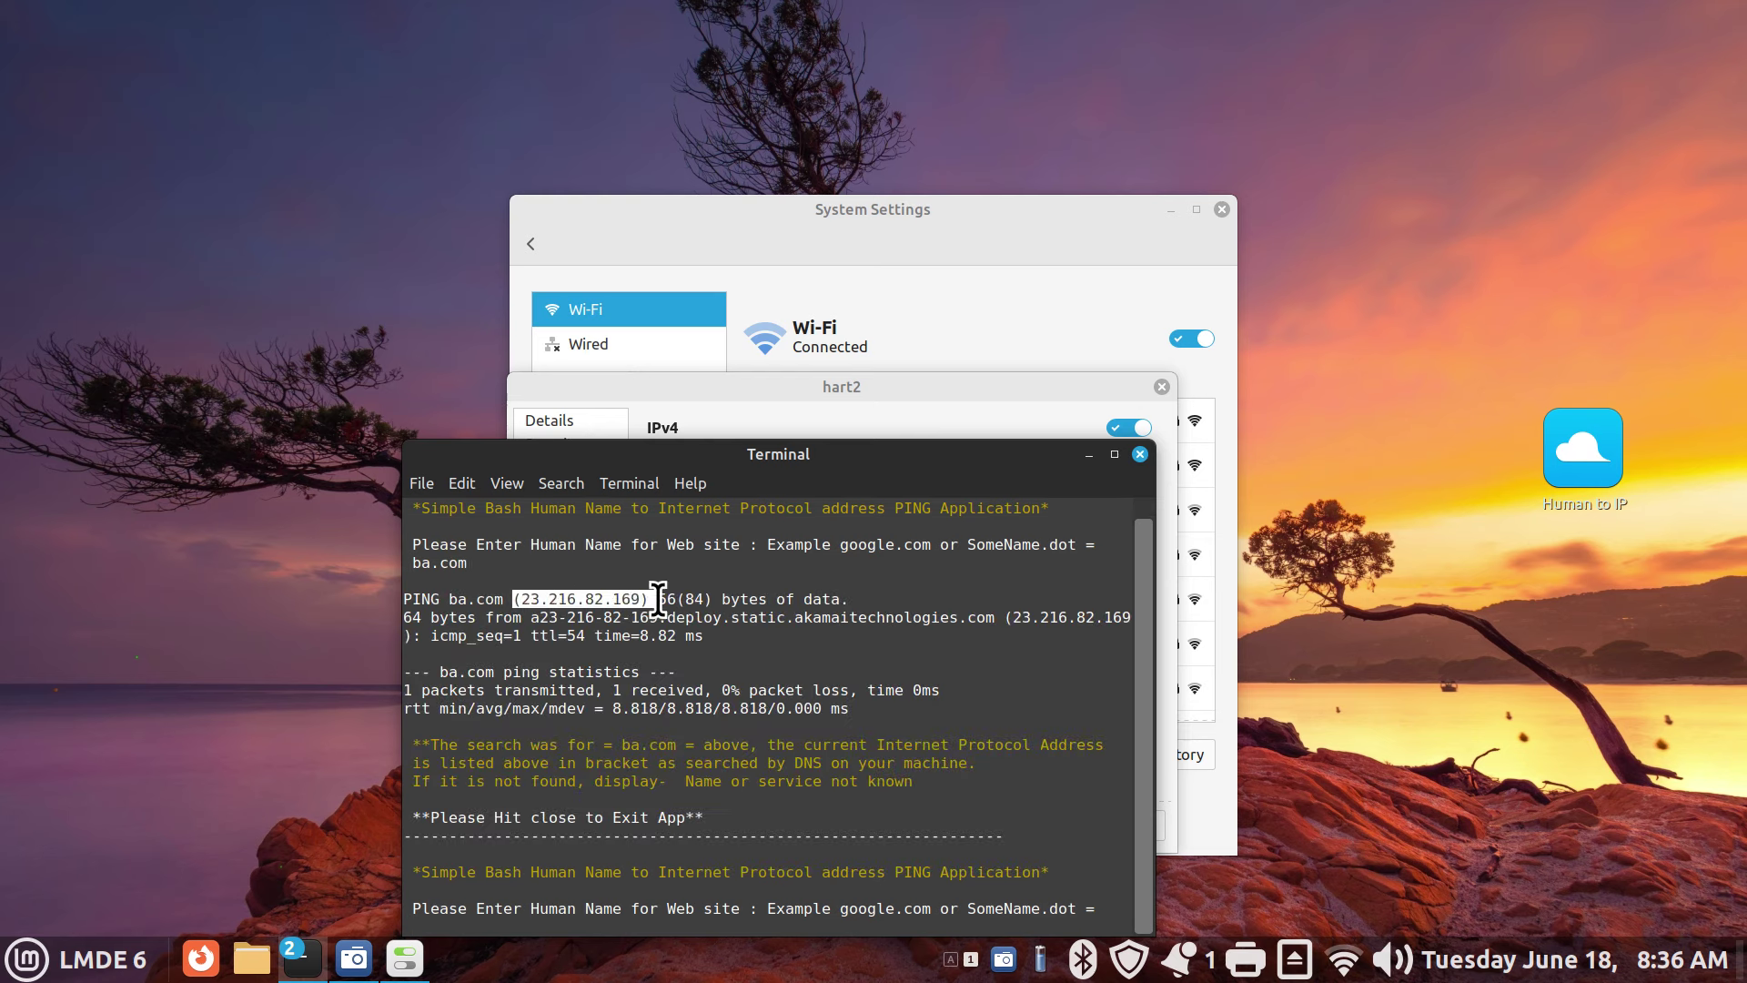
left_click(1140, 454)
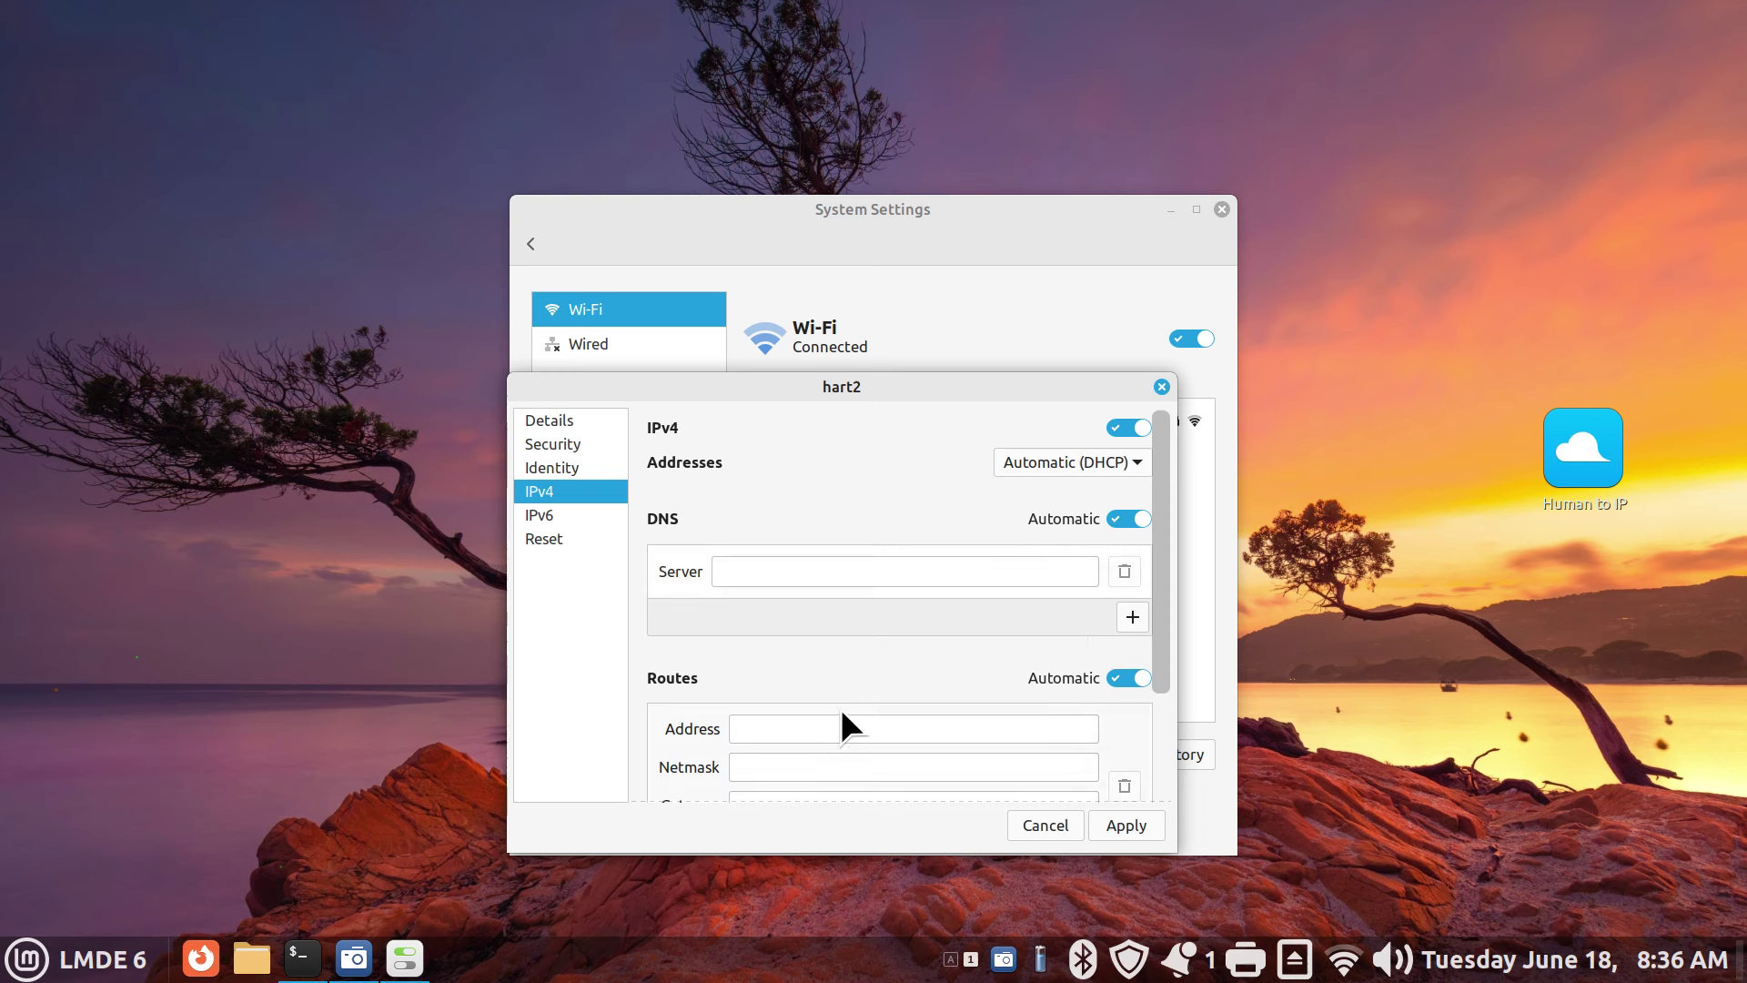
Recheck the connection details, return to its IPv4 settings, and copy Cloudflare's primary DNS address from the bookmarked Lifewire list in Firefox
left_click(557, 422)
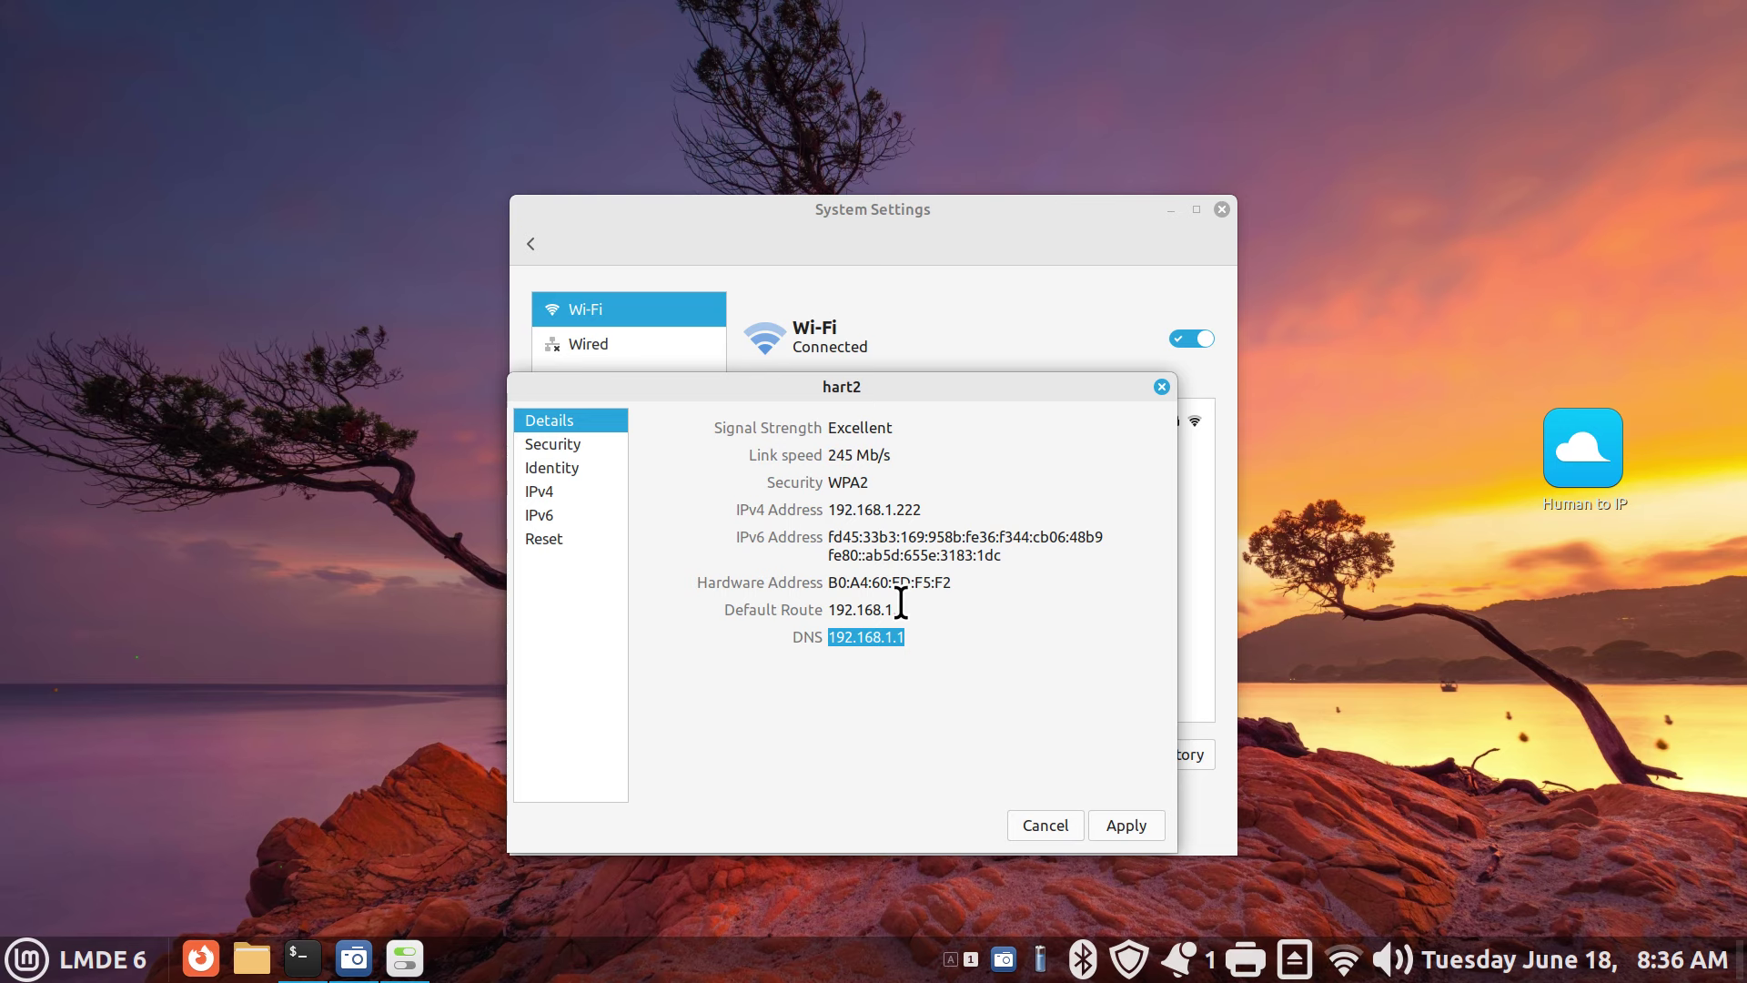
left_click(542, 492)
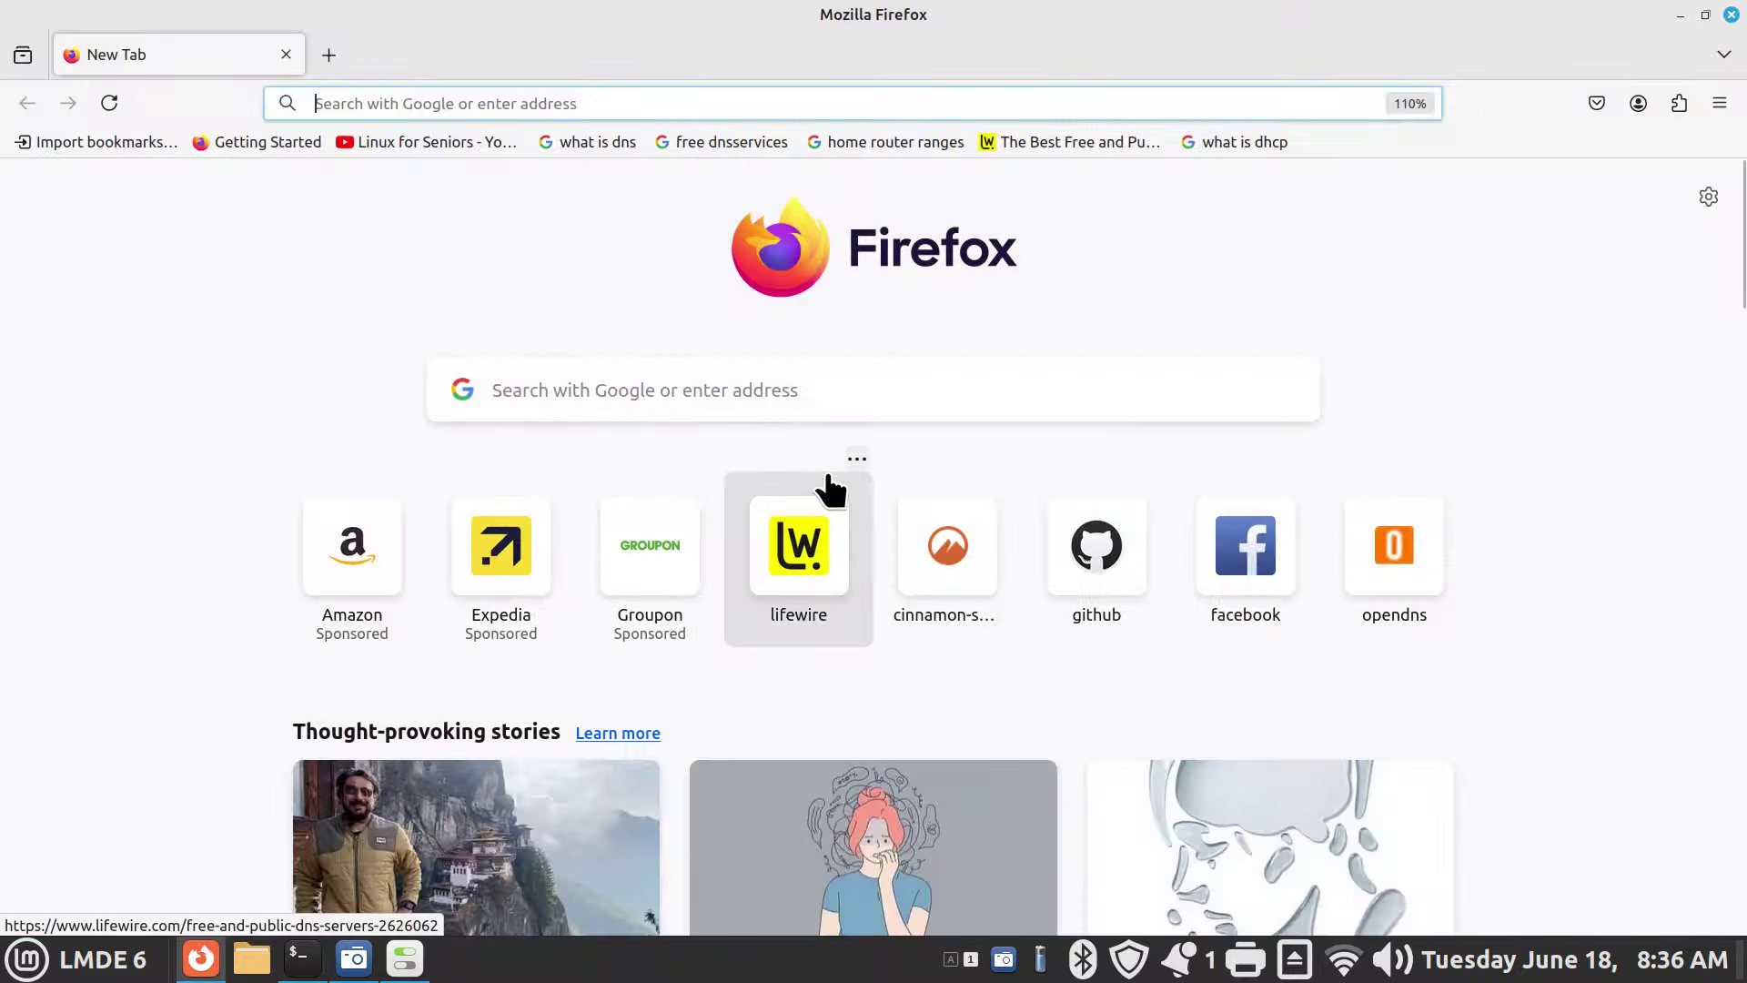
left_click(1084, 144)
scroll(855, 537, "down", 5)
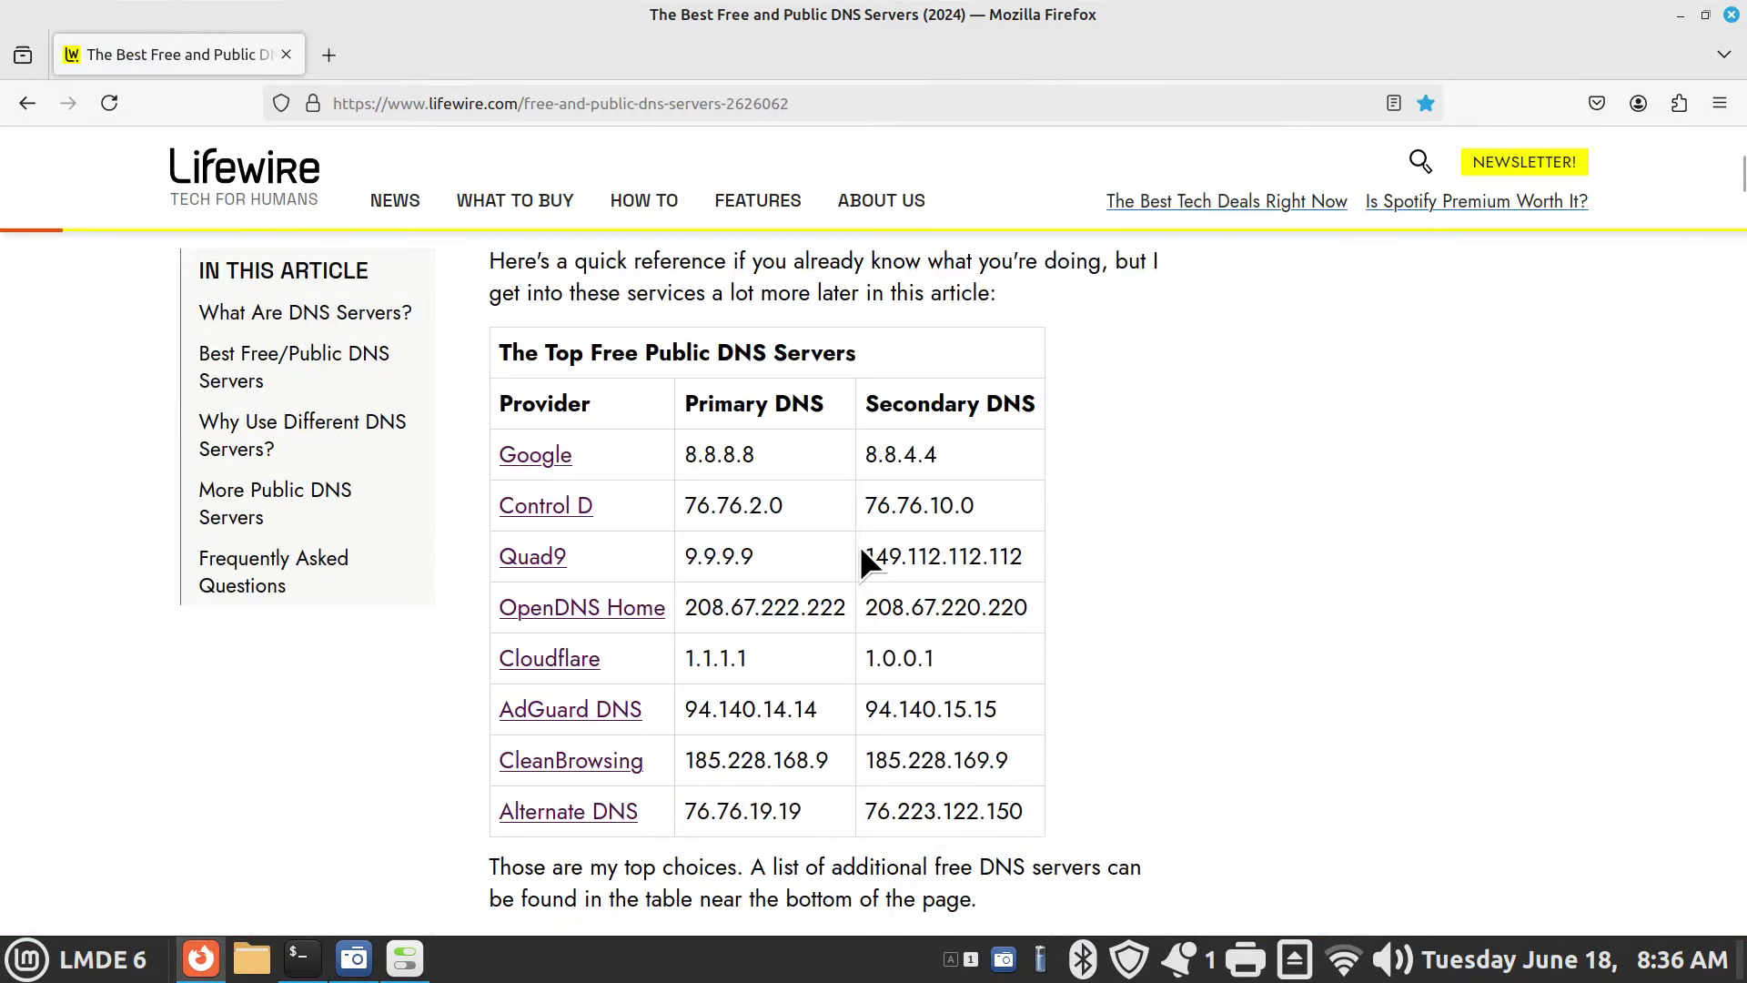
scroll(860, 545, "down", 4)
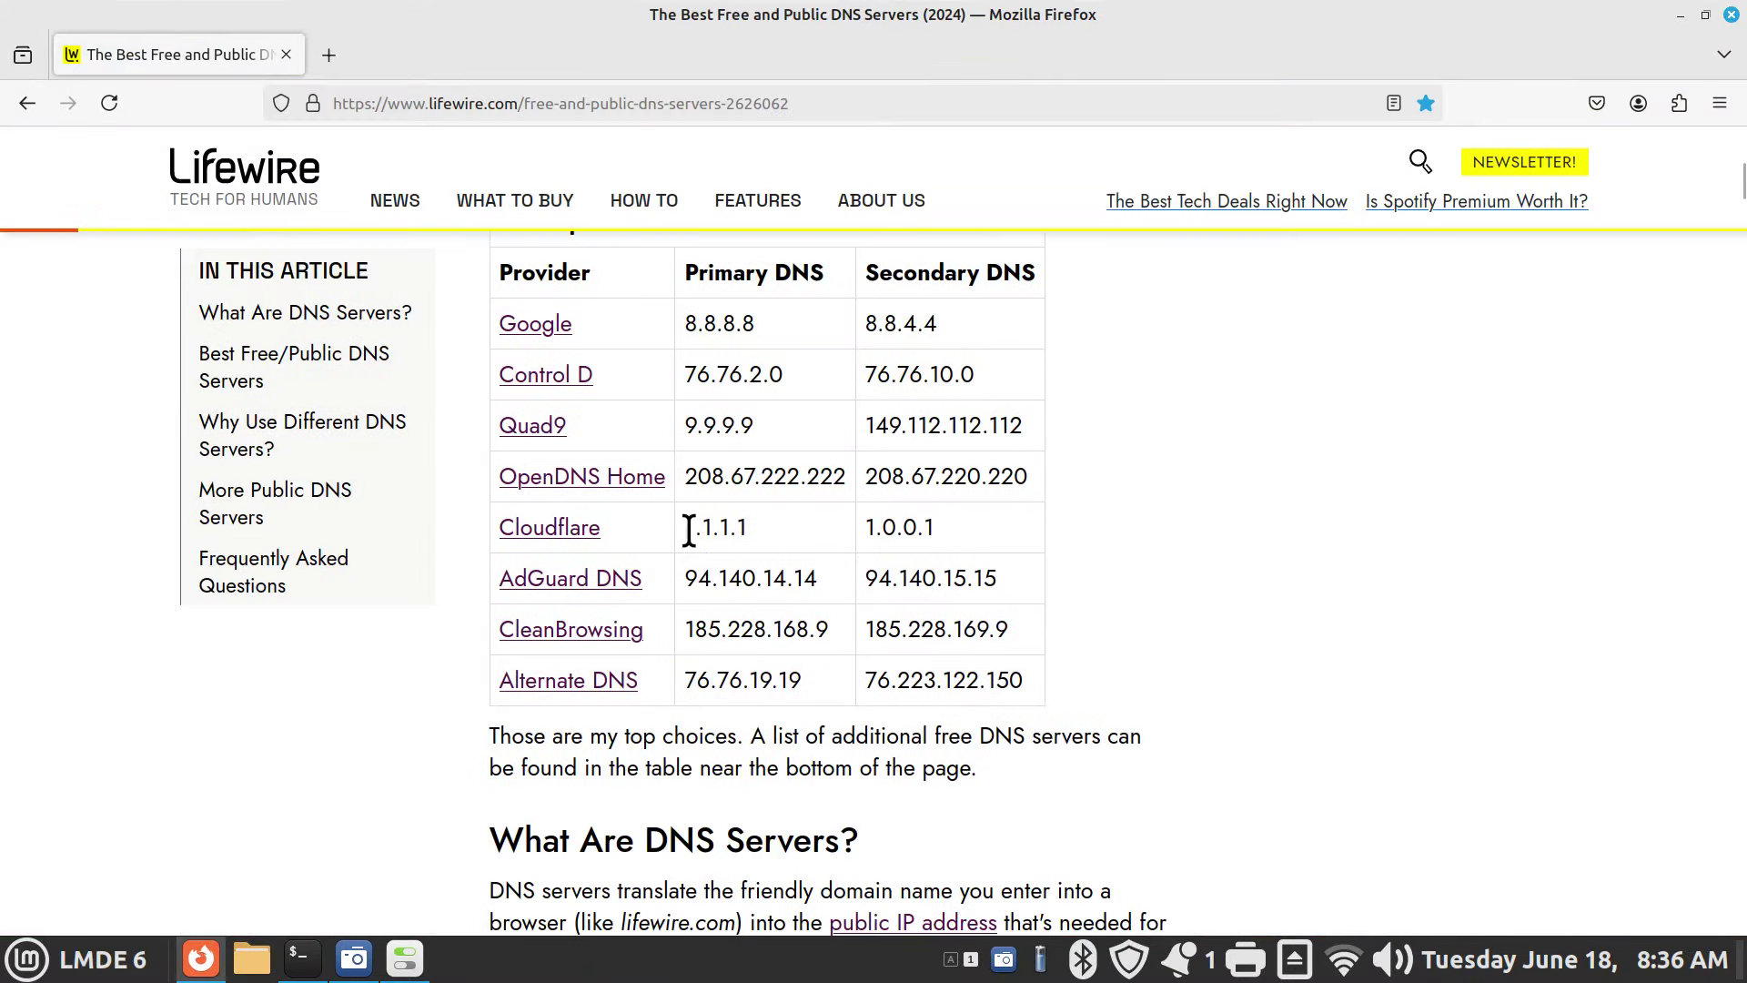
left_click_drag(689, 531, 760, 535)
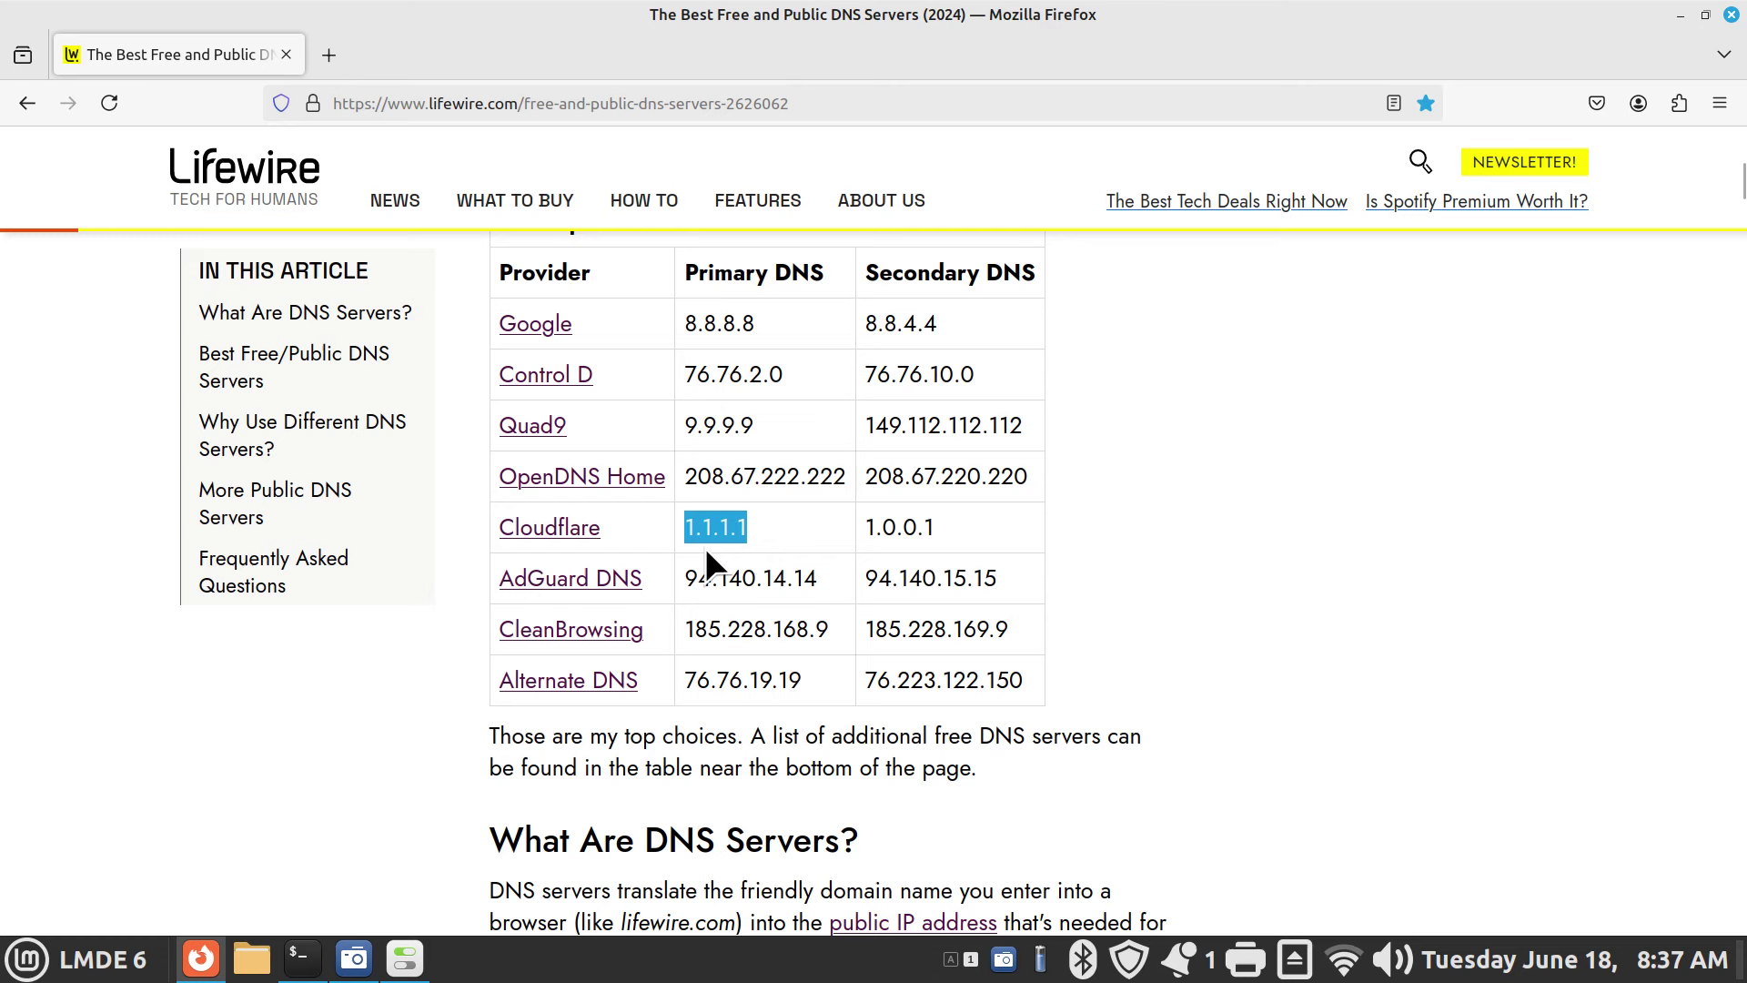
right_click(722, 526)
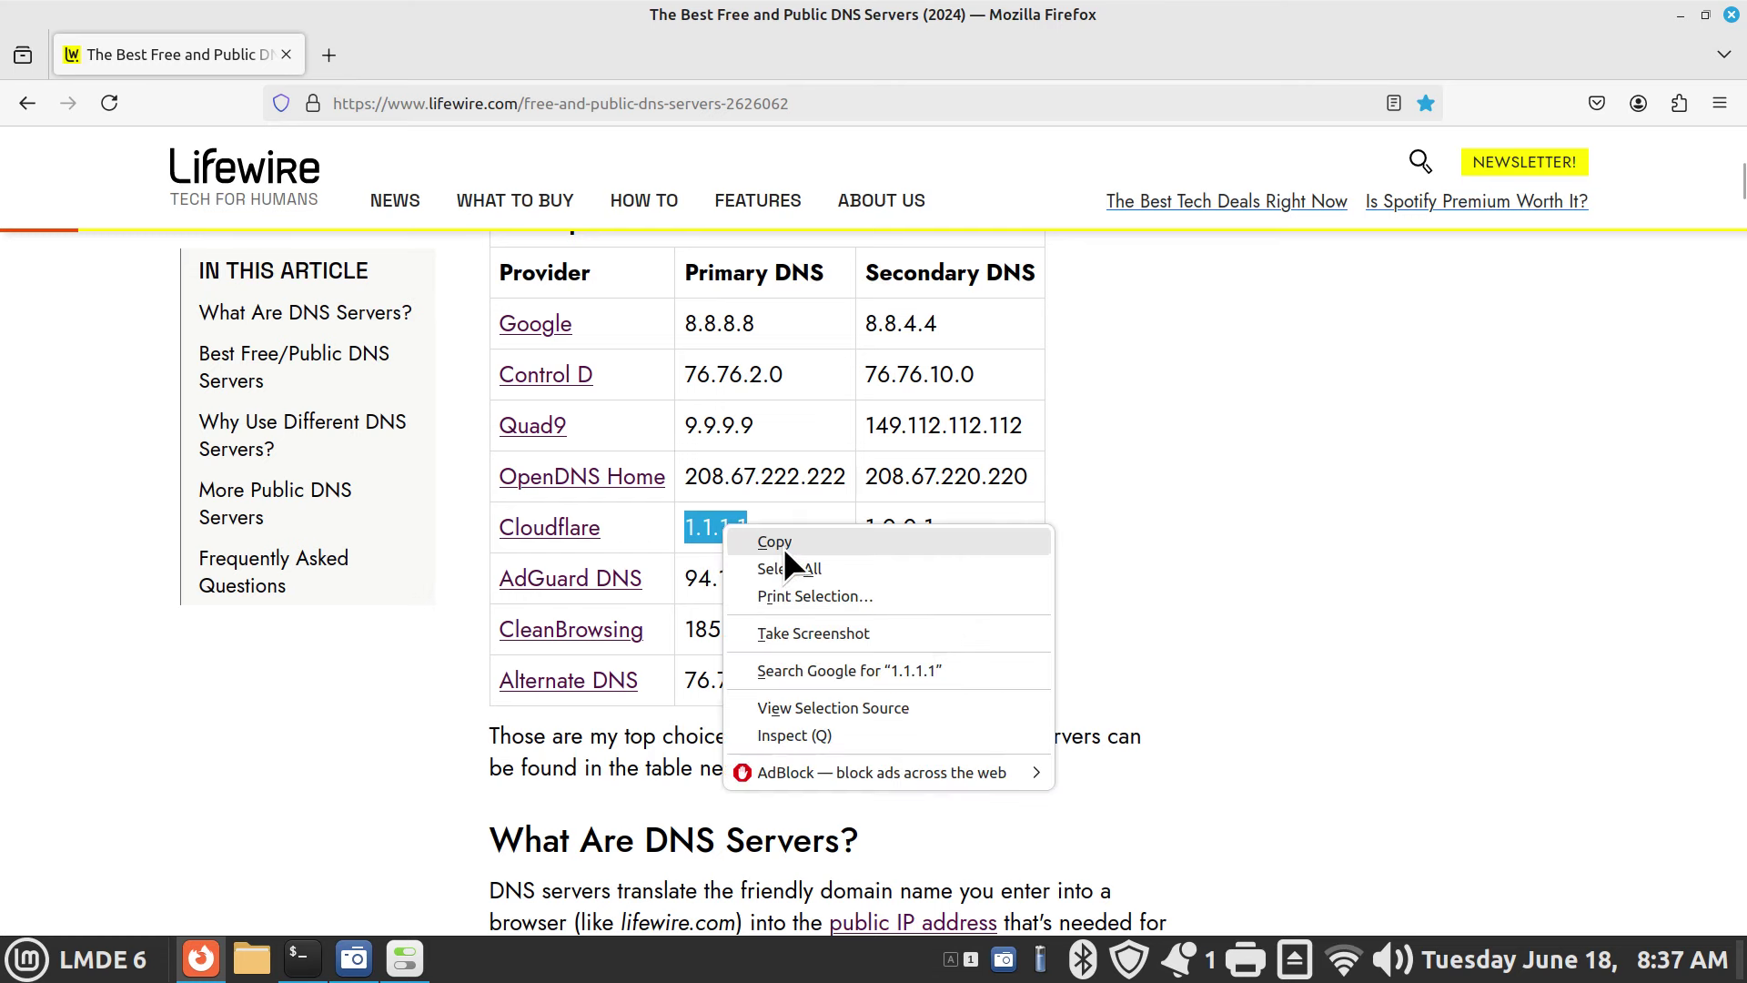
left_click(784, 546)
Paste 1.1.1.1 as the first IPv4 DNS server of the hart2 connection and add a second, empty server entry
left_click(405, 959)
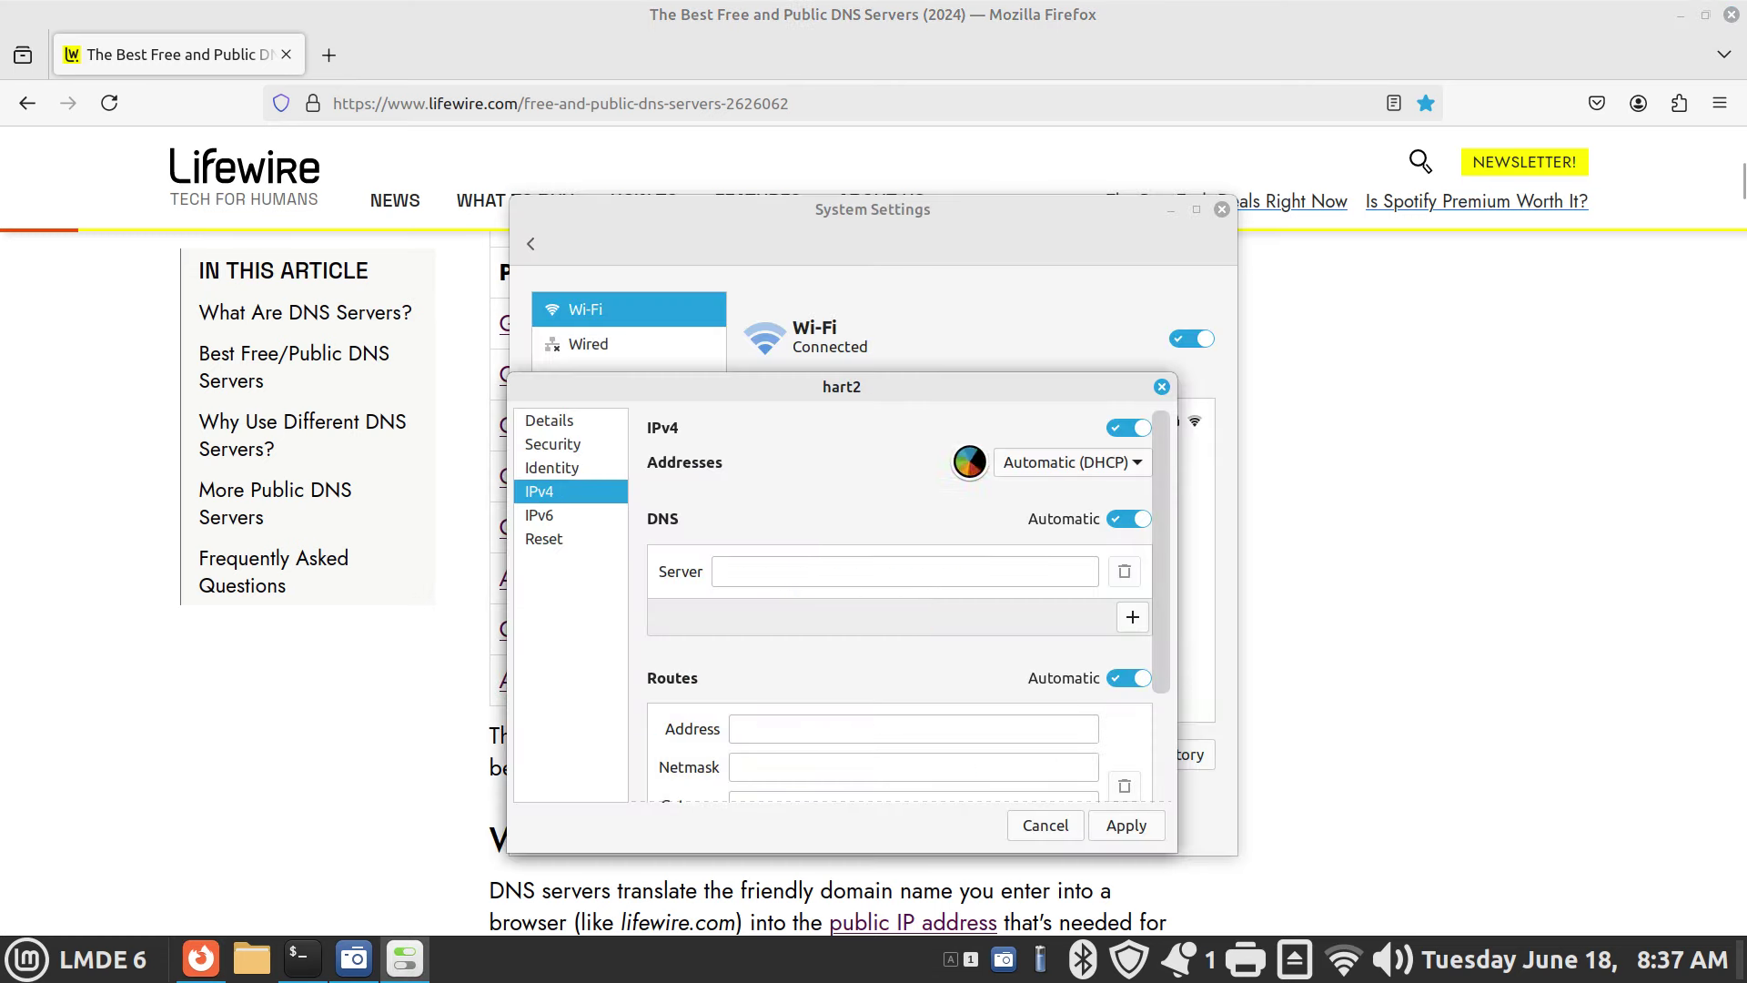
left_click(746, 571)
right_click(745, 573)
left_click(792, 646)
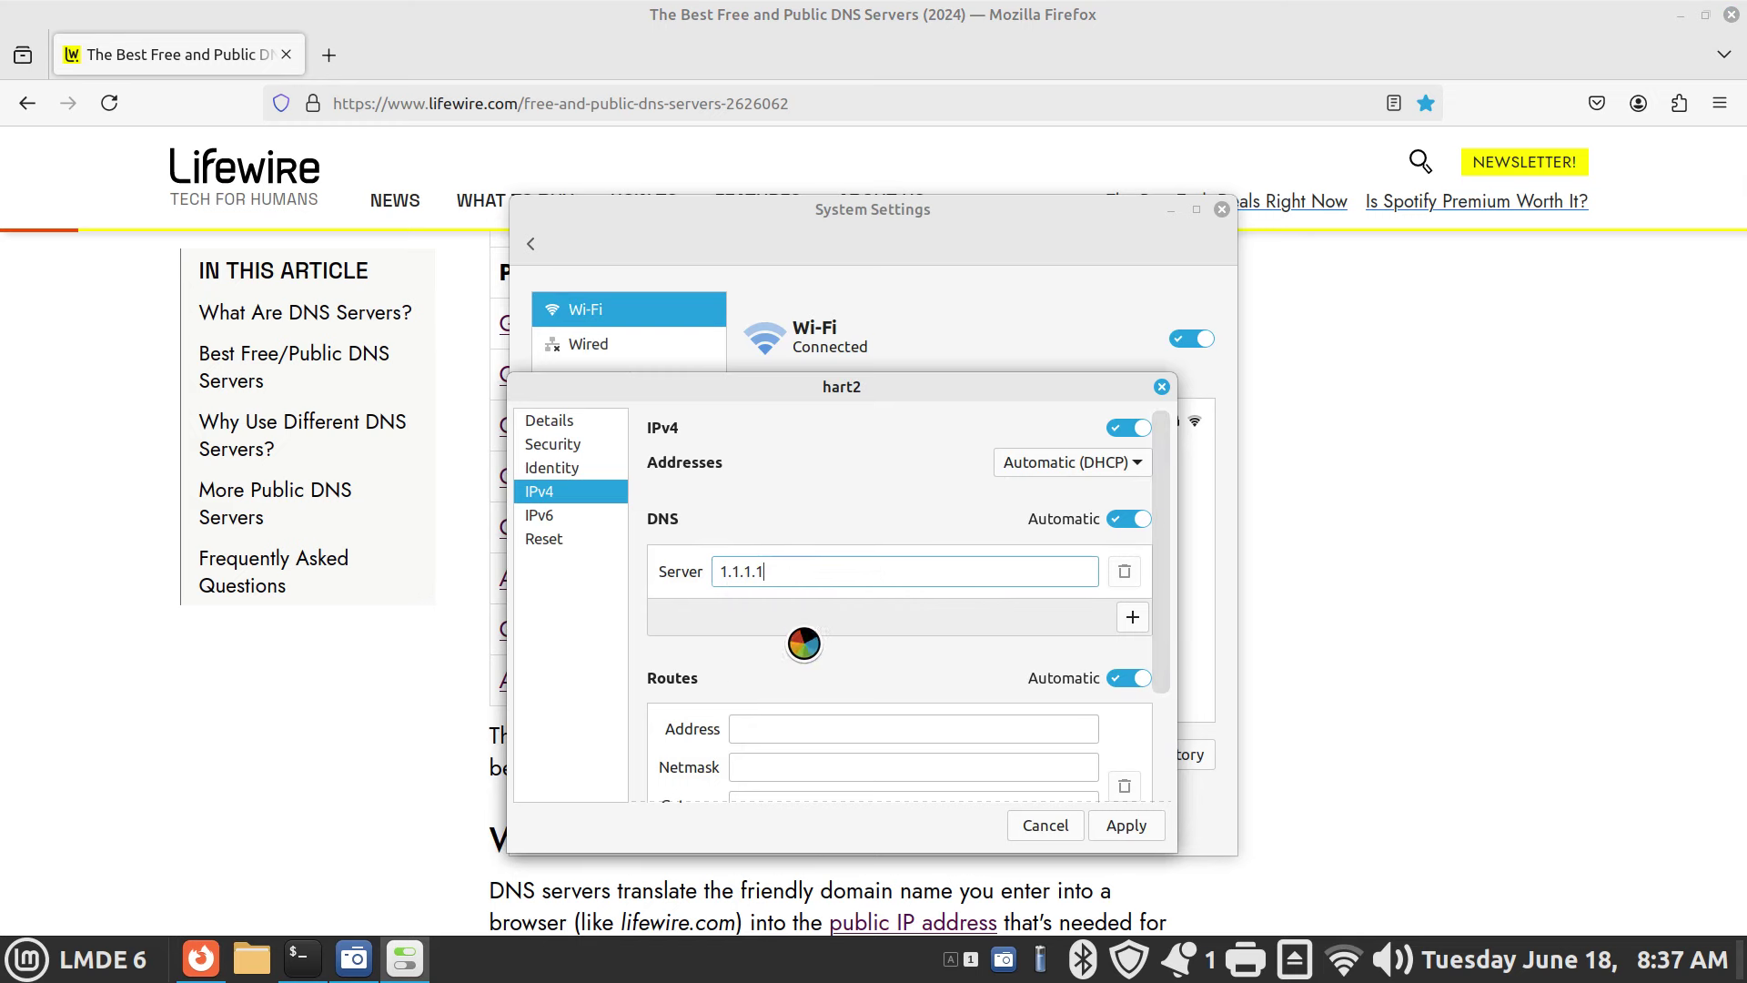
left_click(1132, 617)
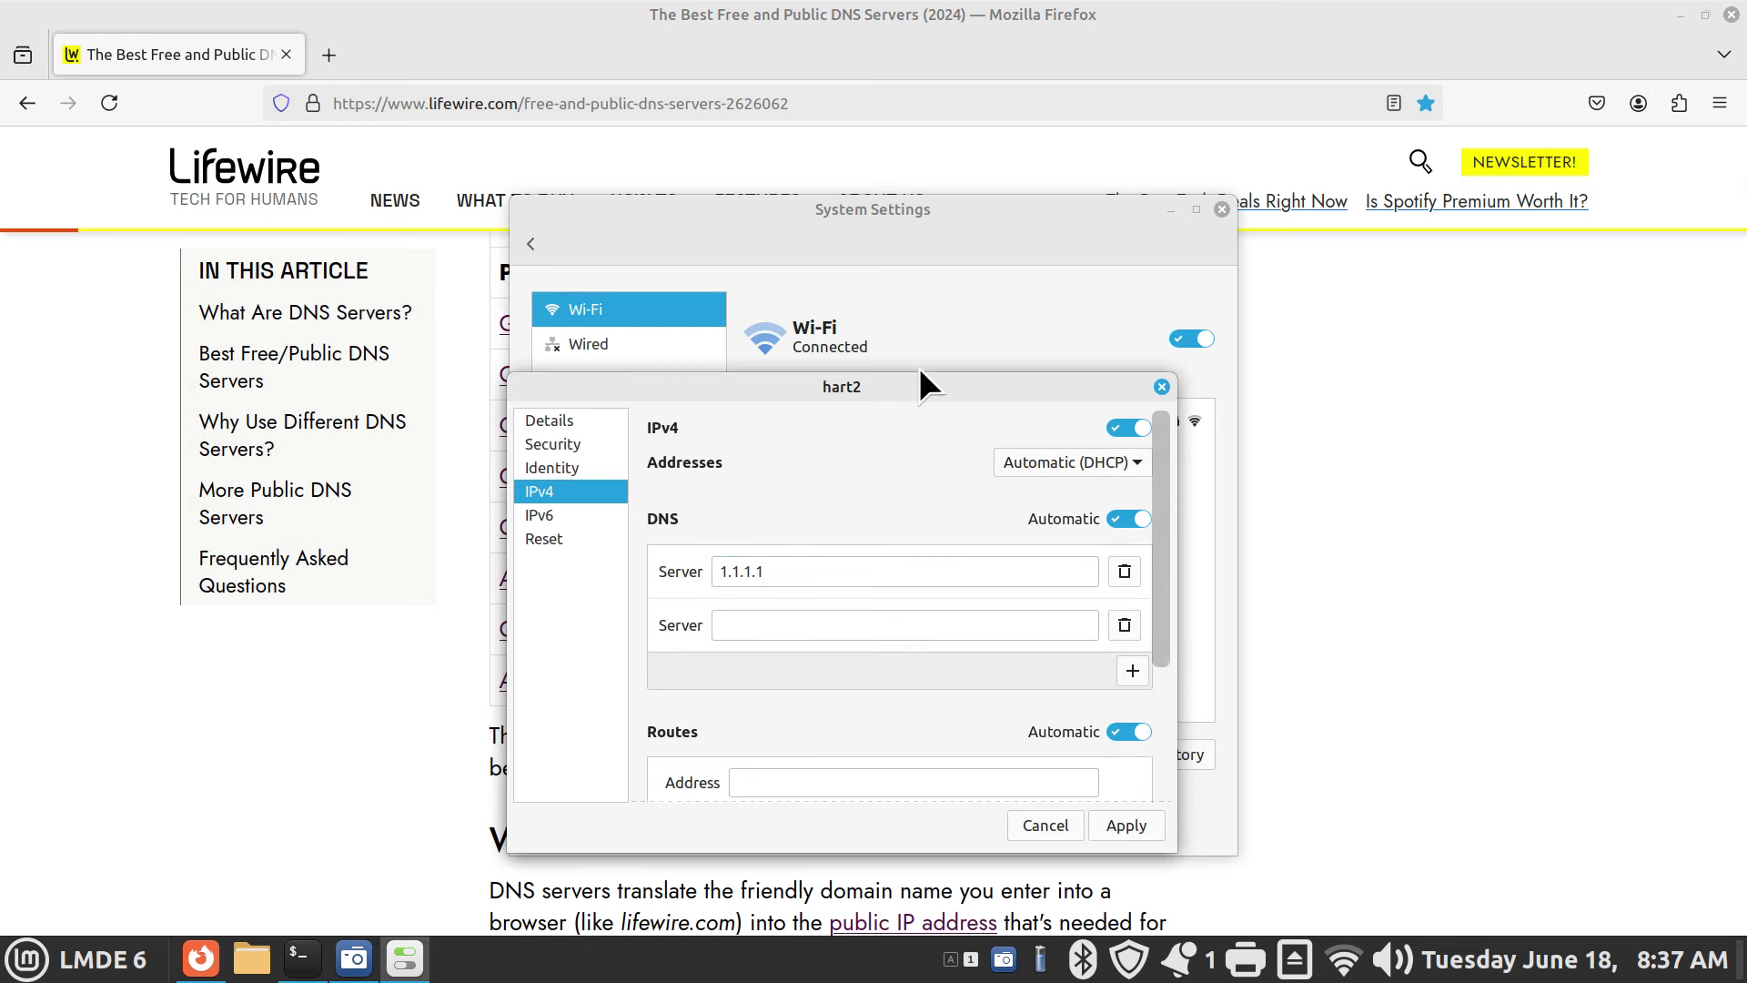
Move the settings windows clear of the DNS table, enter 1.0.0.1 as hart2's second IPv4 DNS server, and apply the changes
left_click_drag(916, 200, 1197, 189)
left_click_drag(974, 374, 1293, 384)
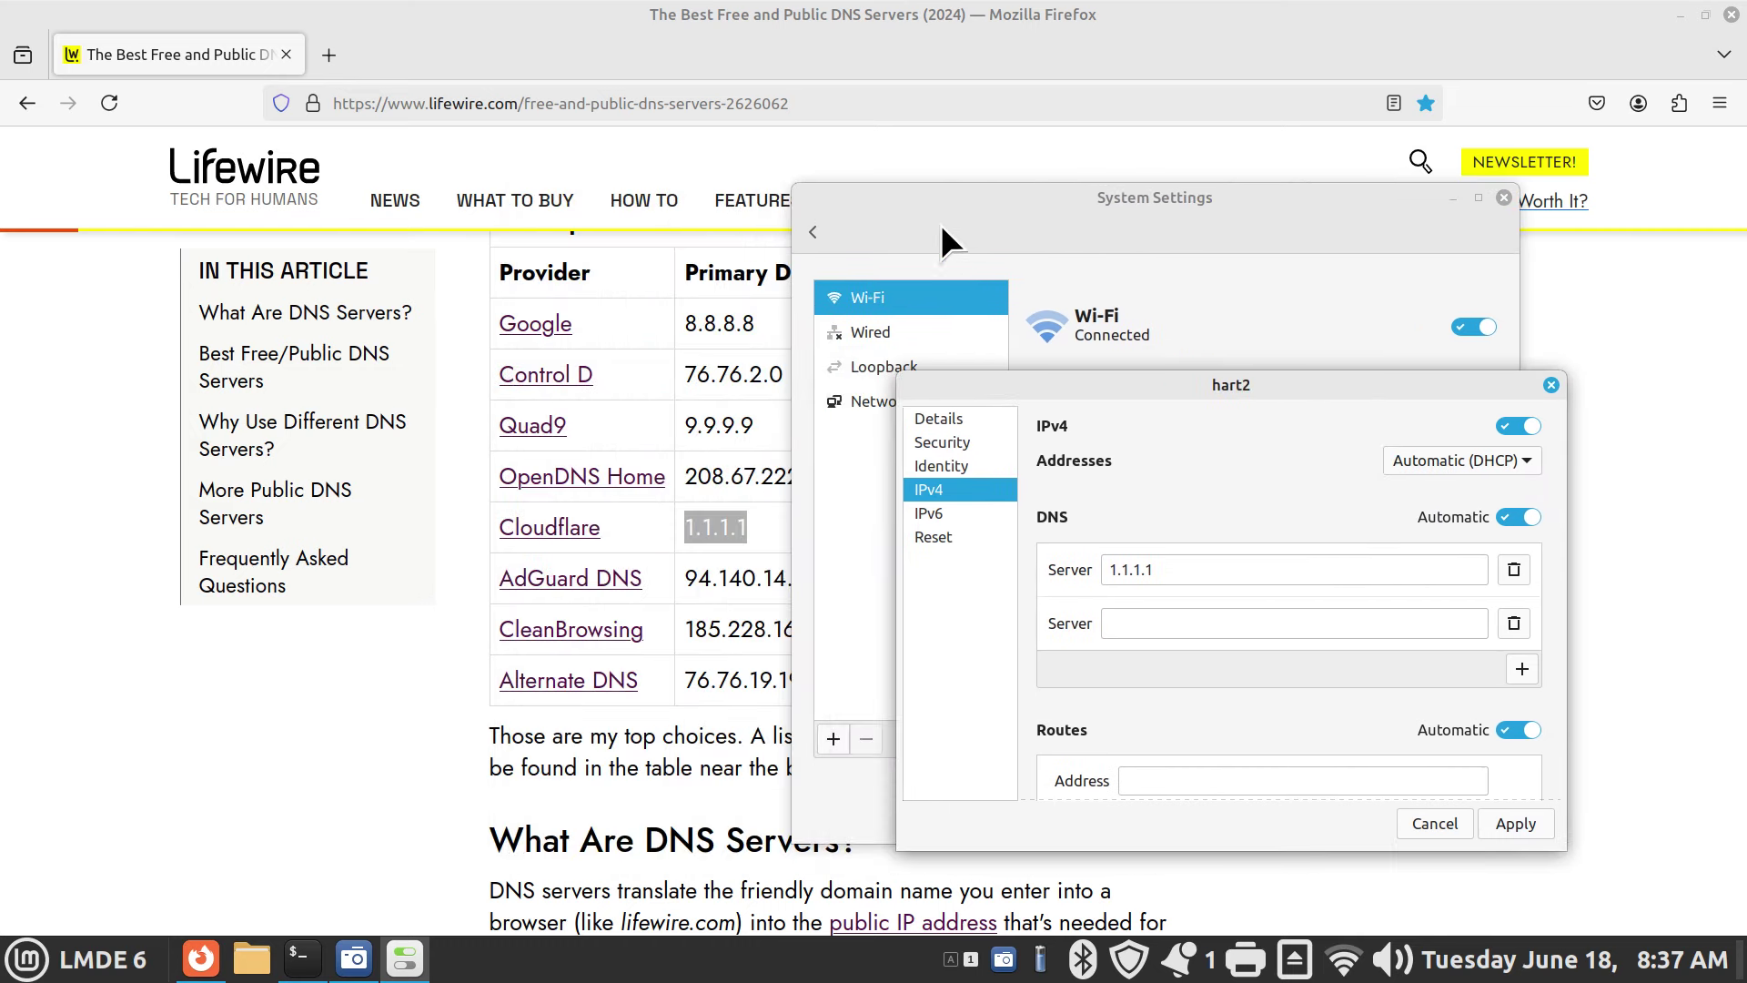
left_click_drag(948, 206, 1088, 241)
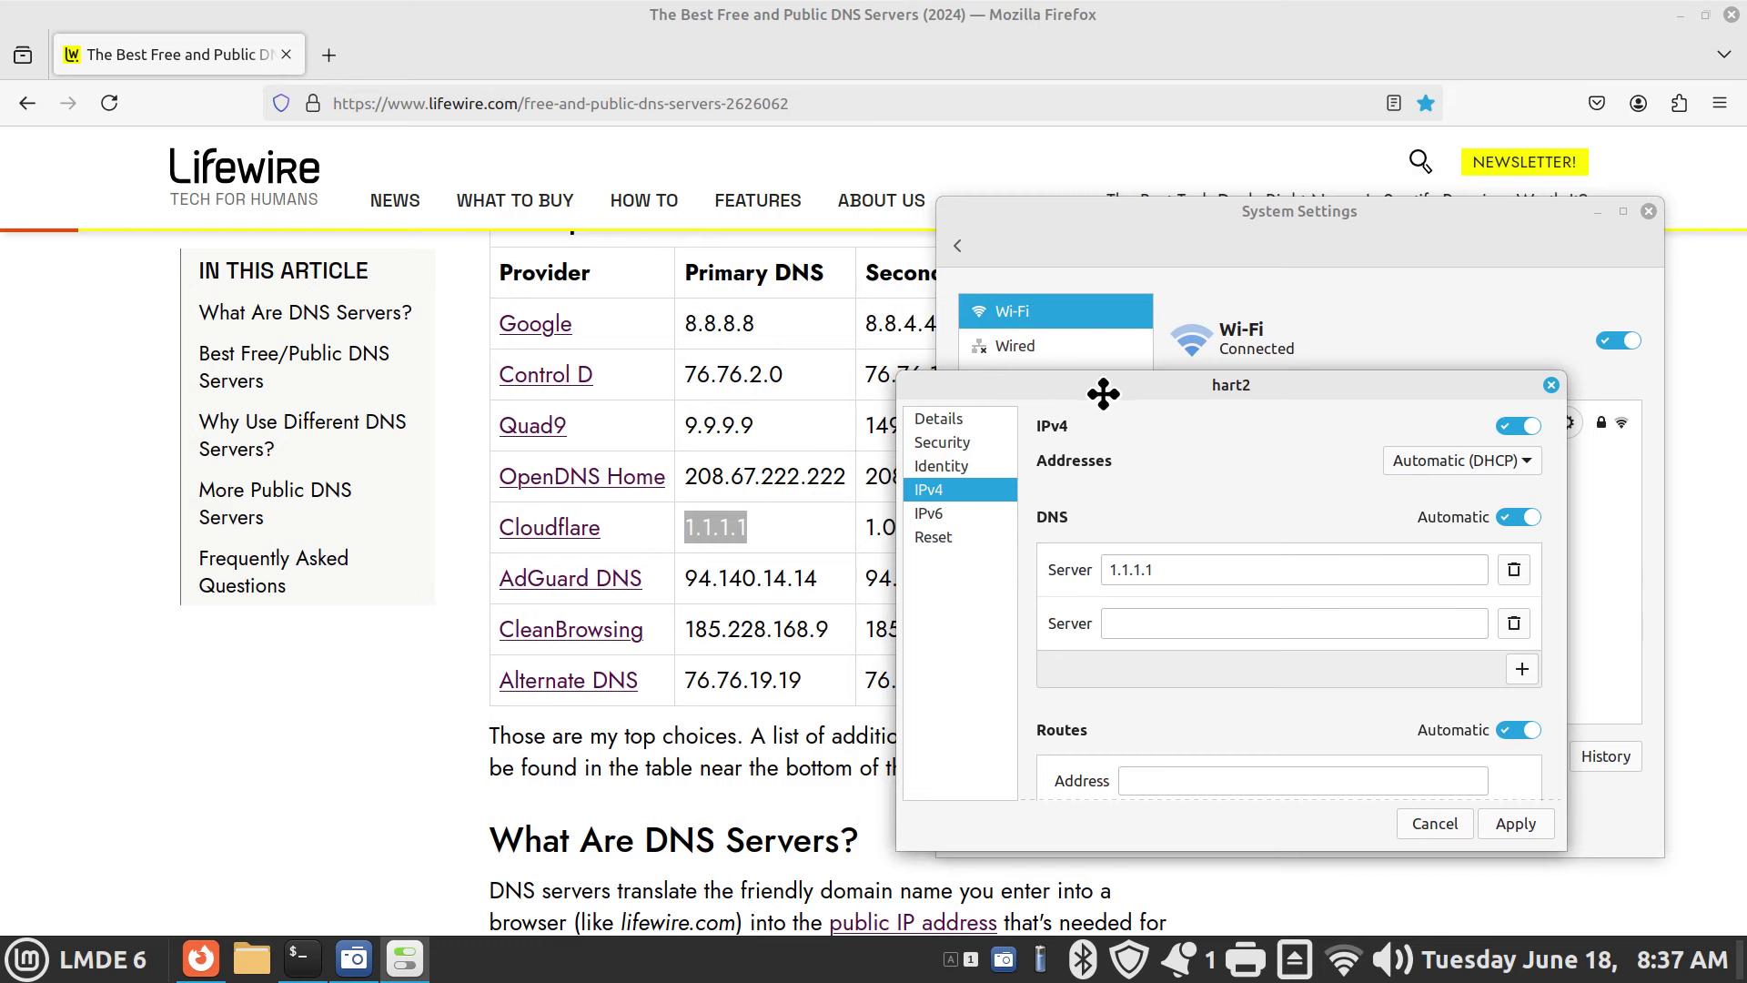
left_click_drag(1103, 393, 1247, 381)
left_click_drag(1139, 228, 1176, 214)
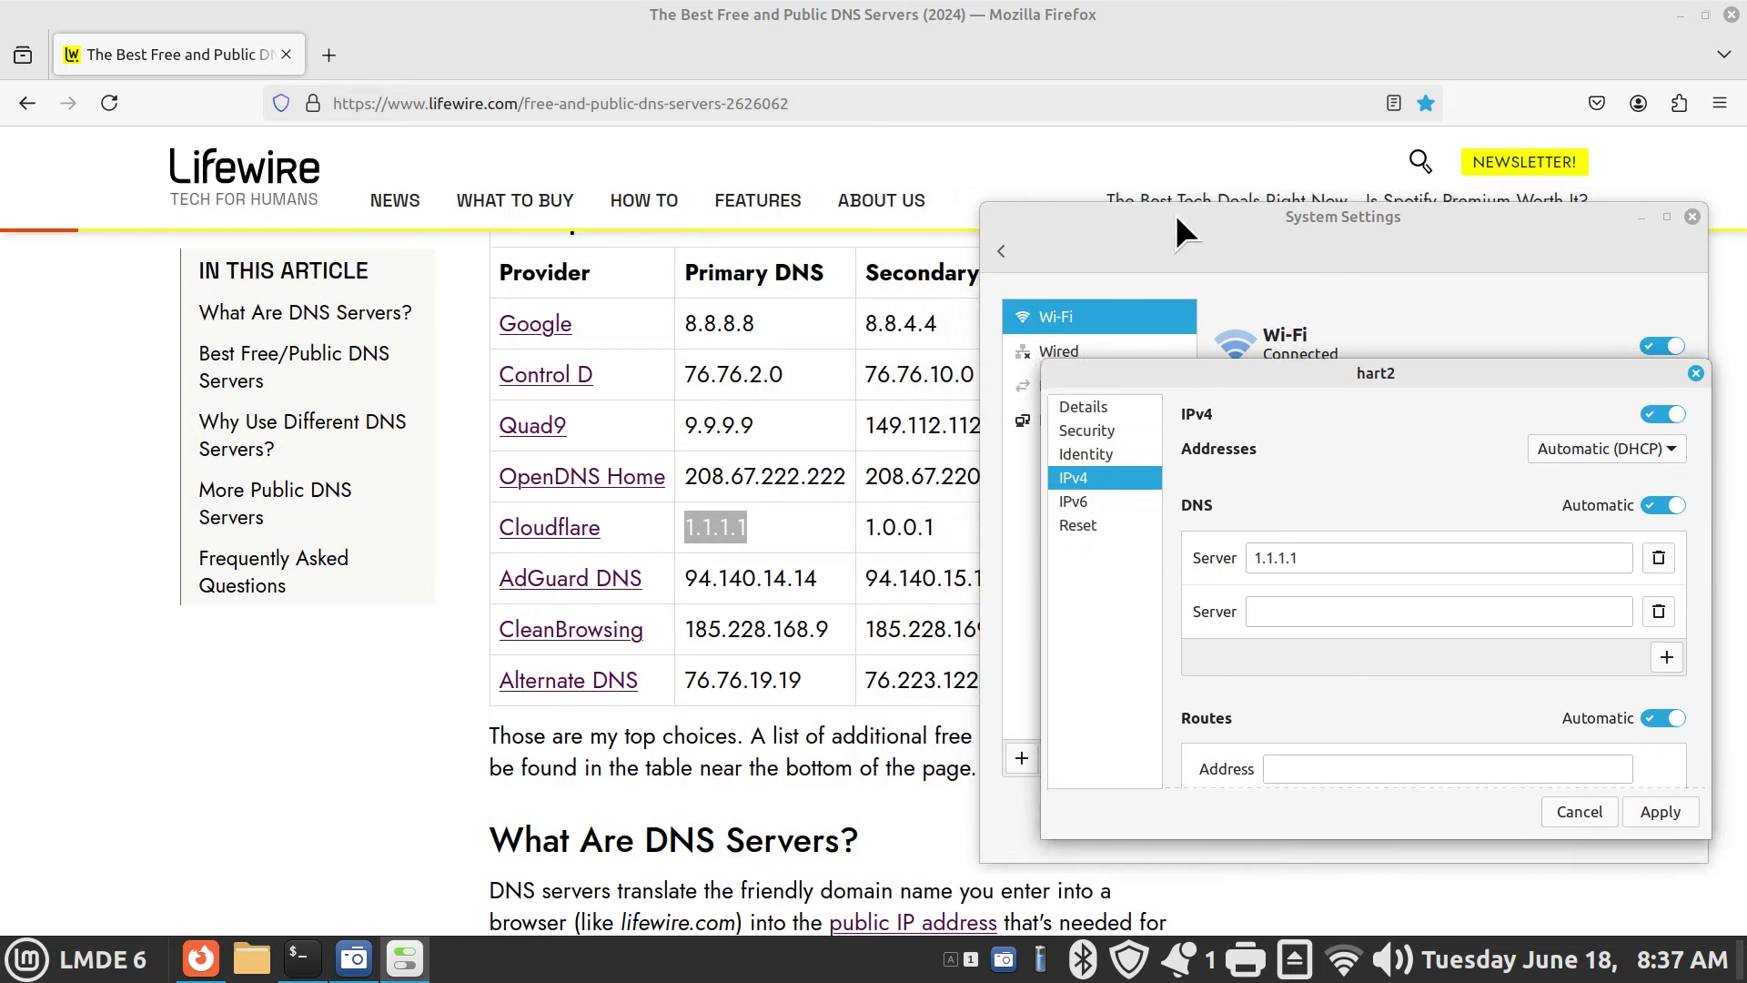
left_click(1255, 607)
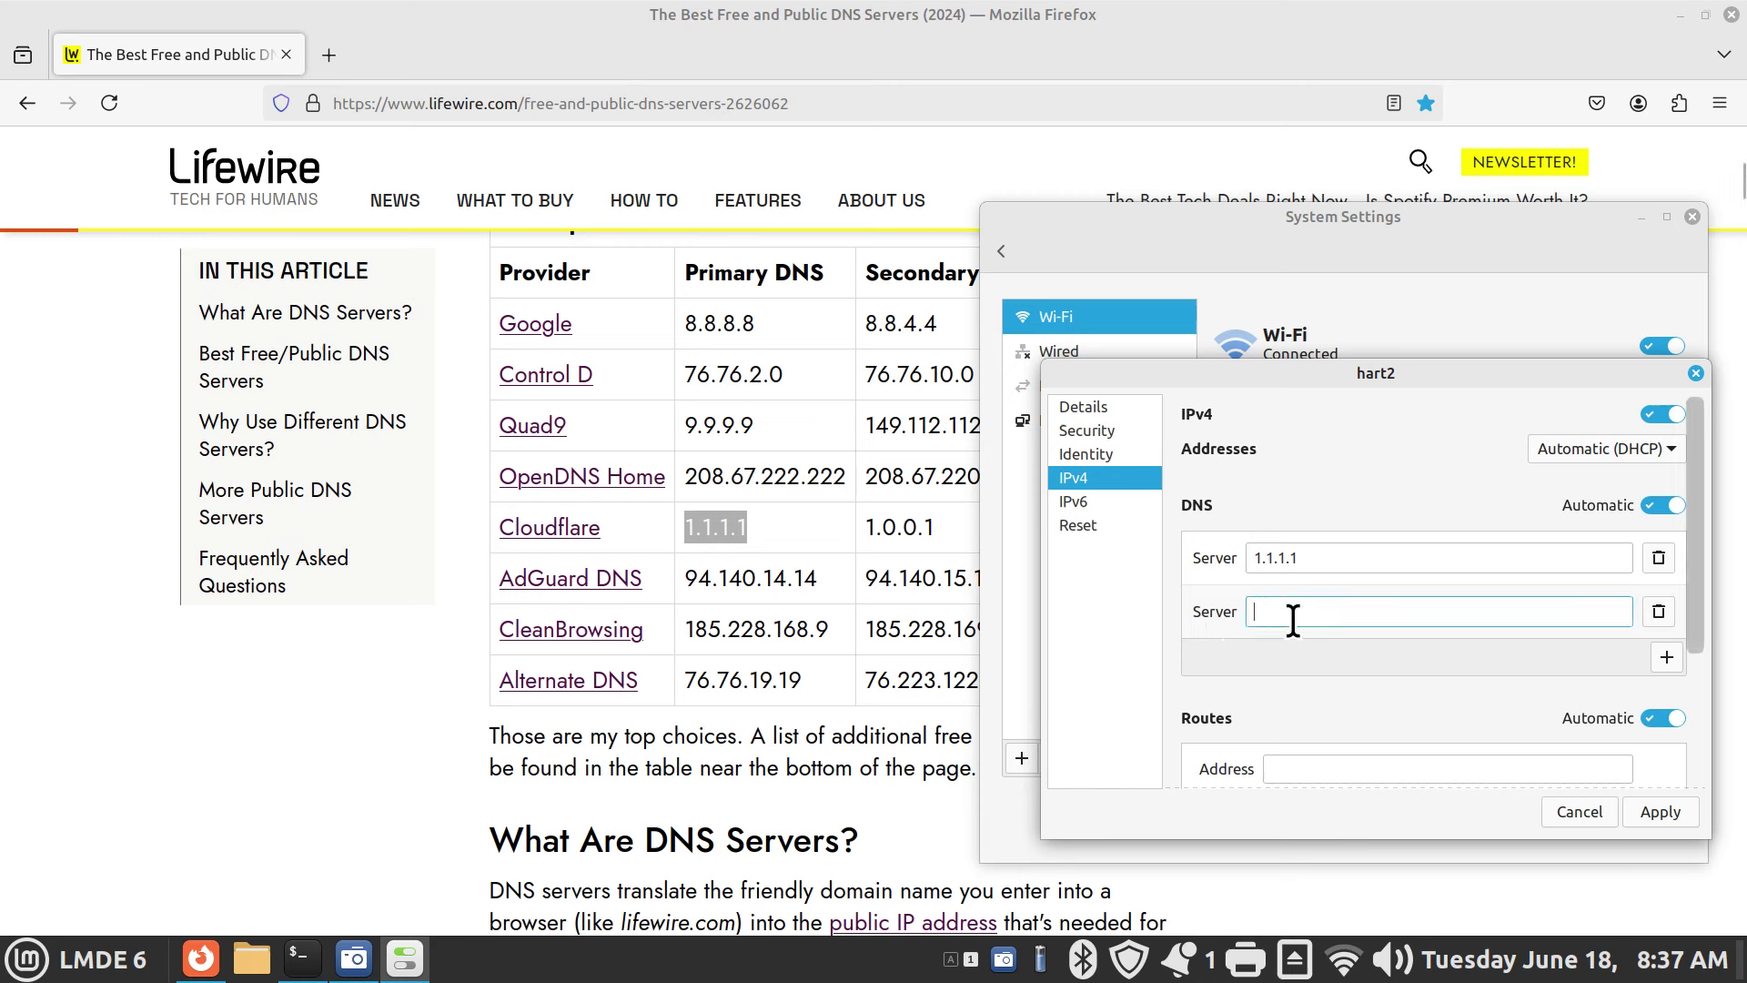
type("1.0")
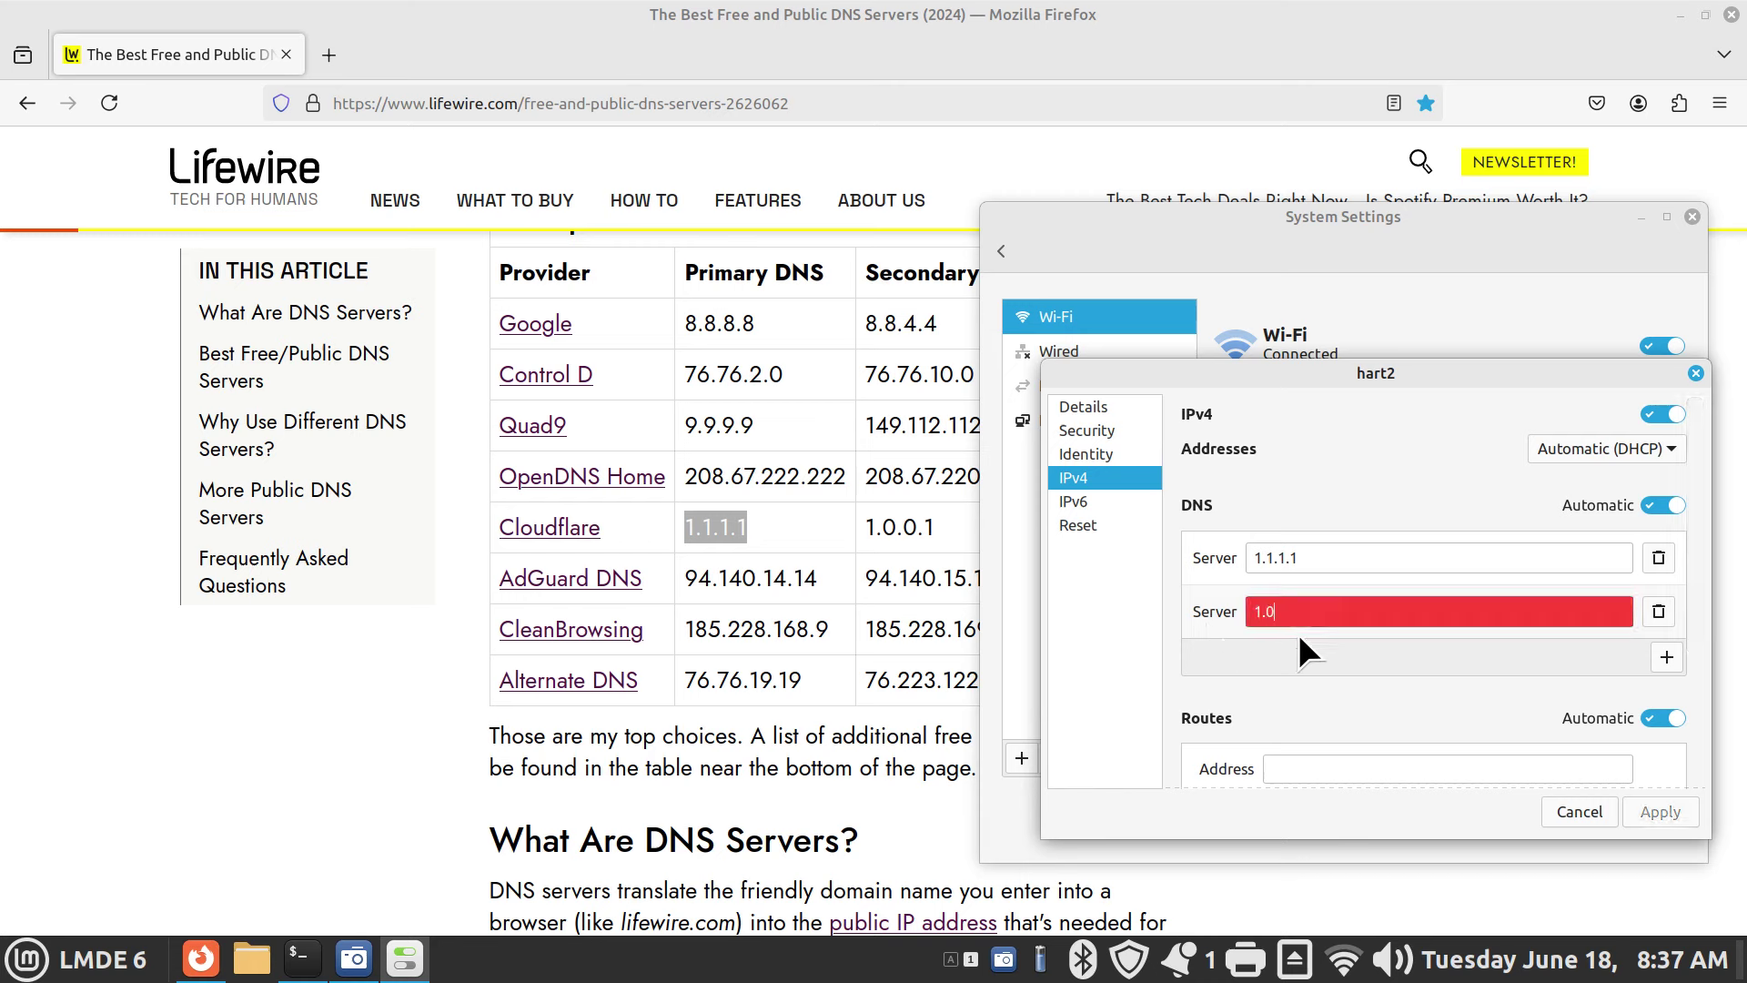
type(".0.1")
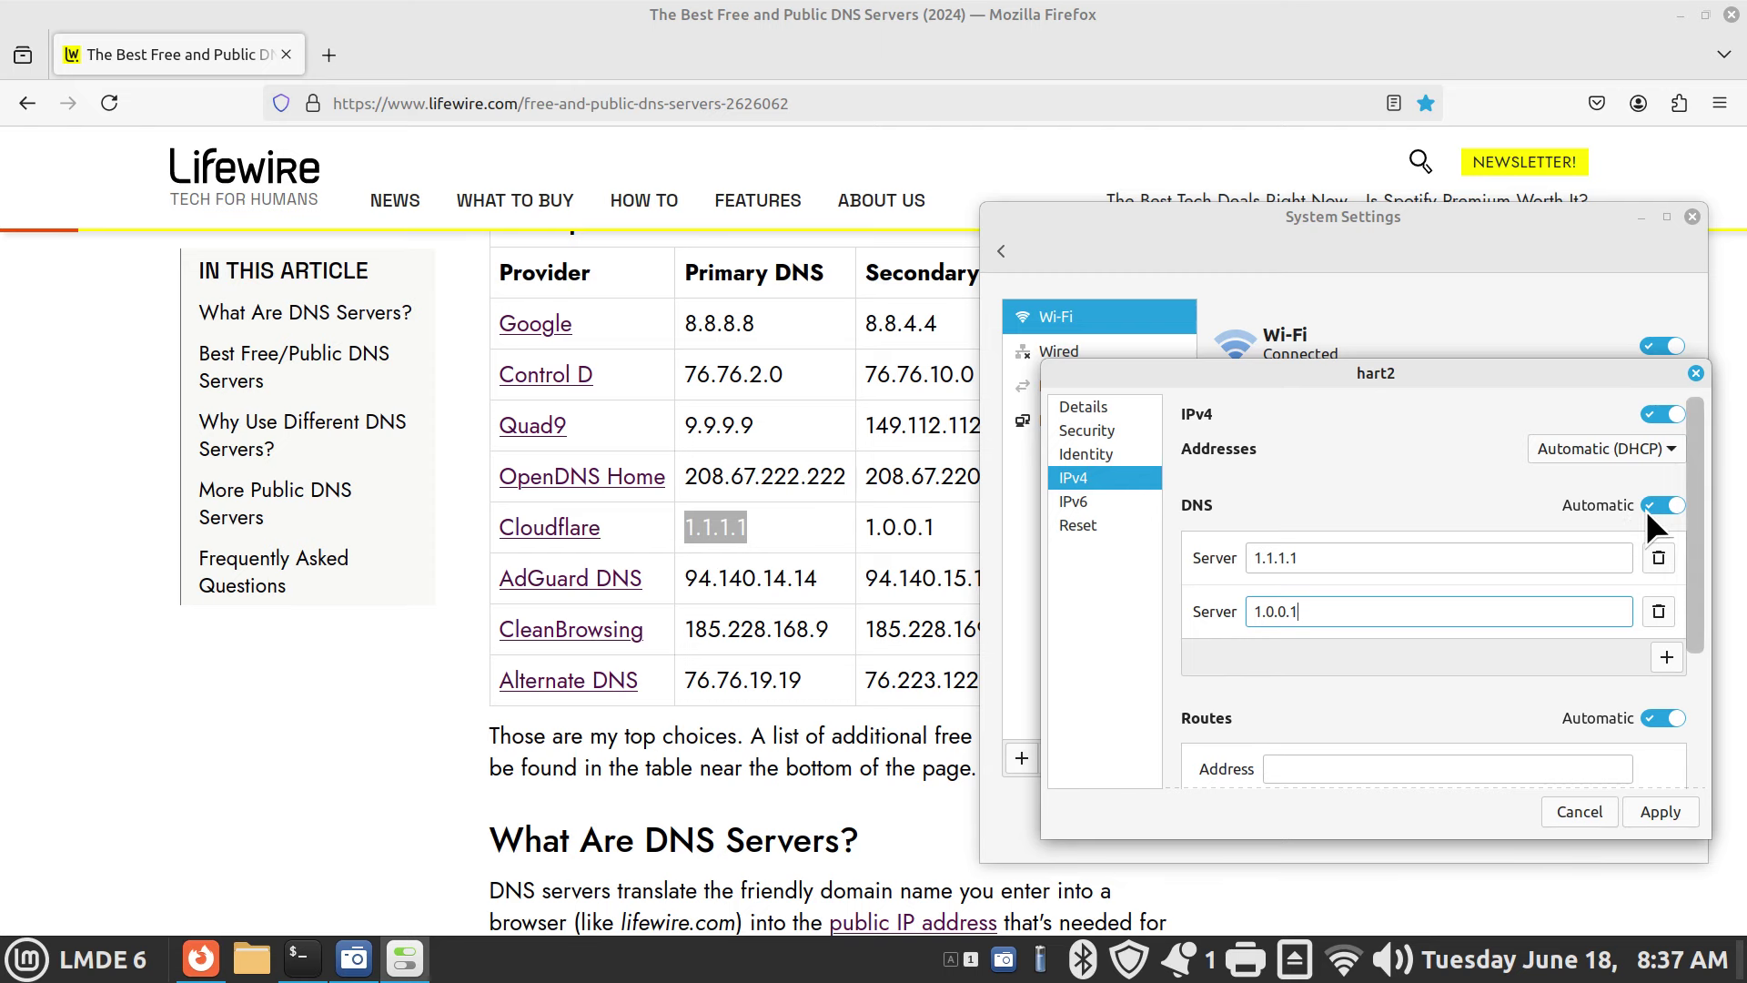
left_click(1652, 811)
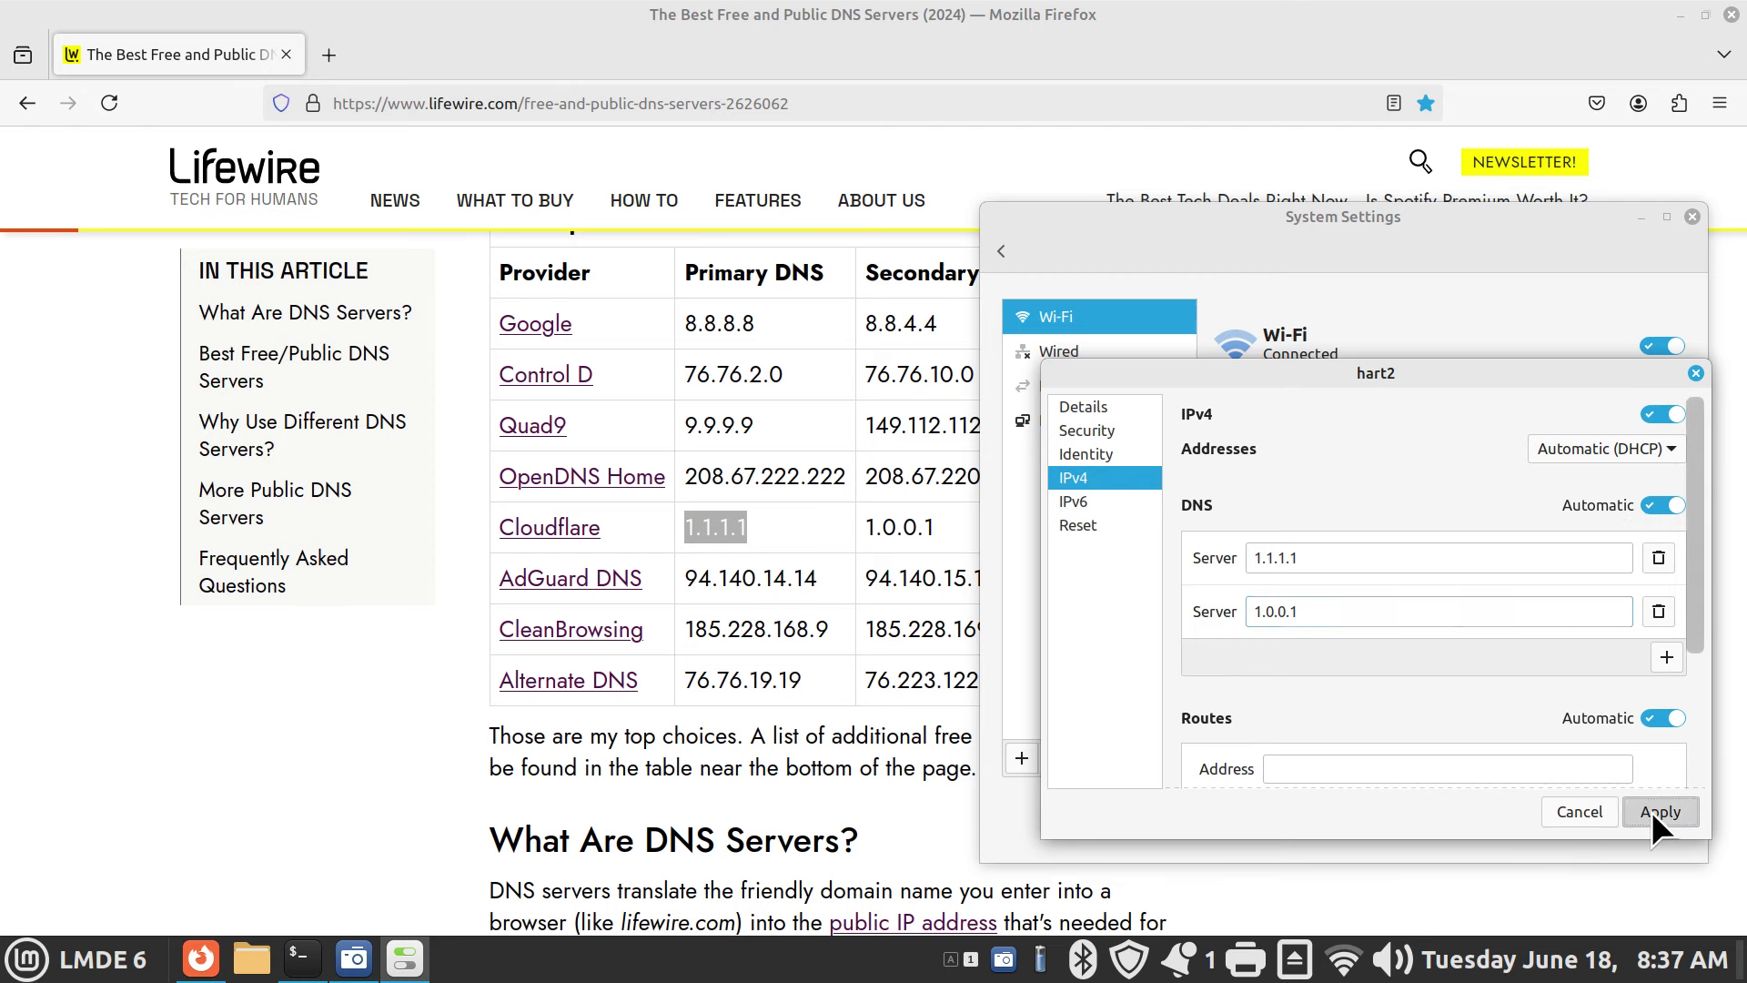
Review the resolv.conf output in the terminal, minimize it, and reopen the hart2 connection's details and IPv4 settings
left_click(303, 958)
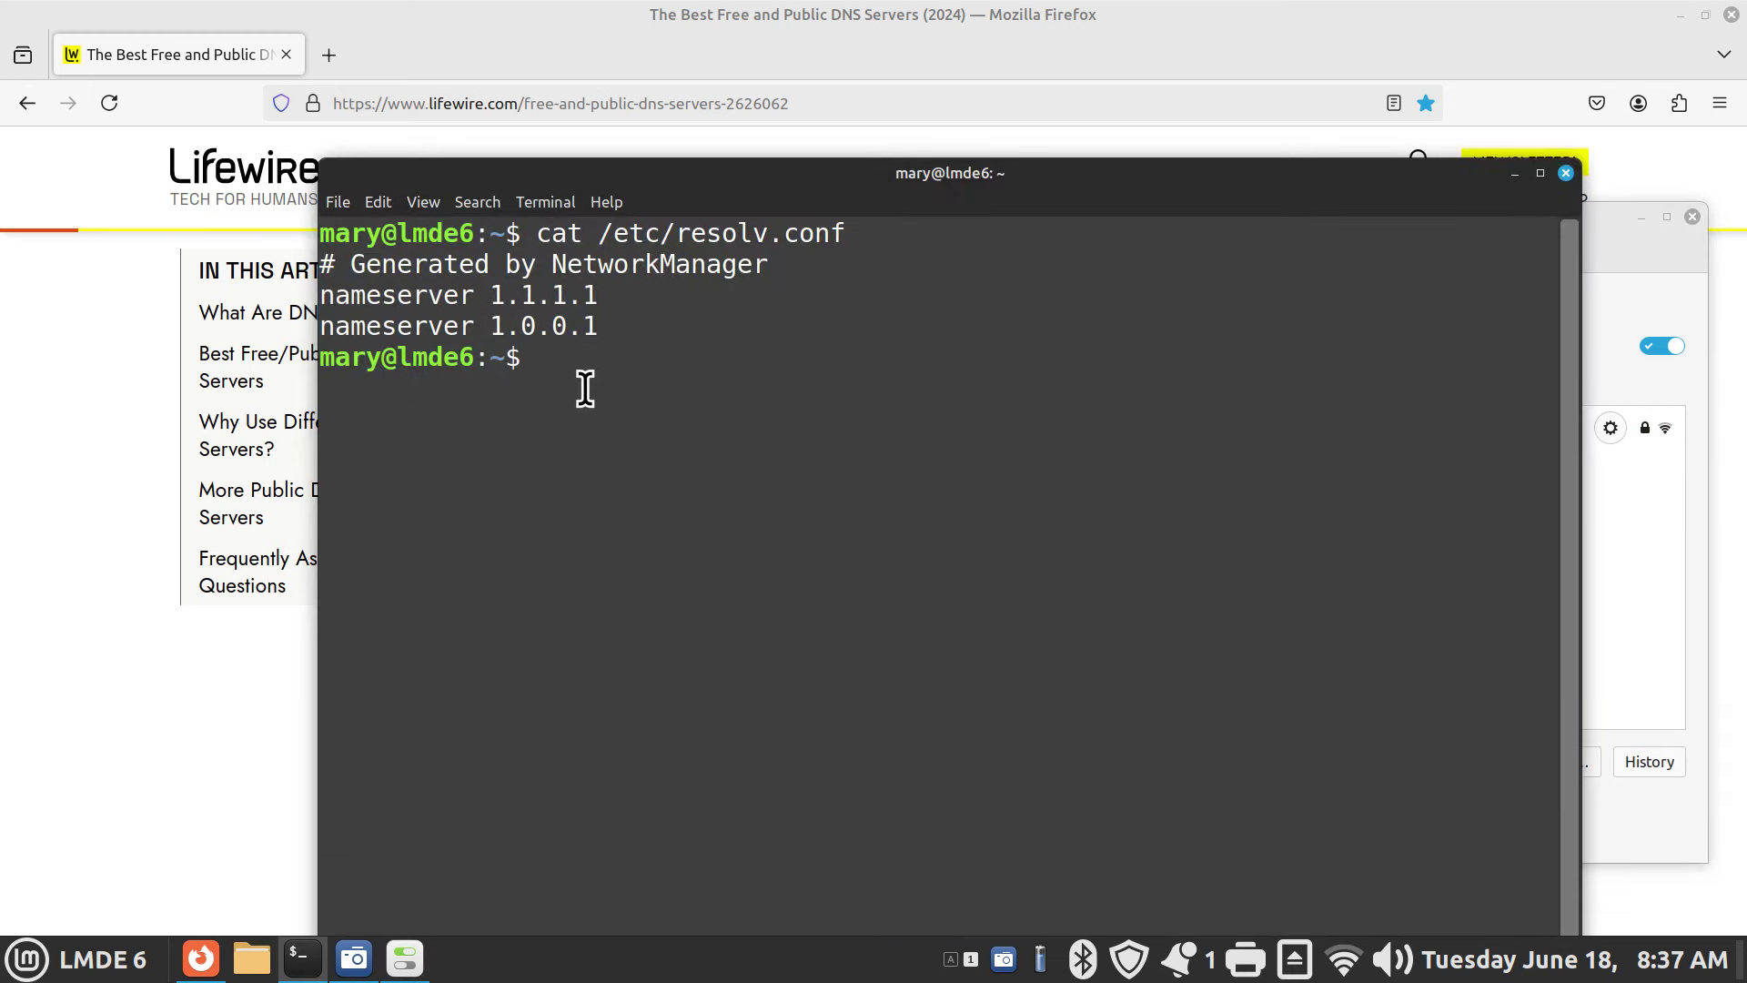
left_click(1517, 176)
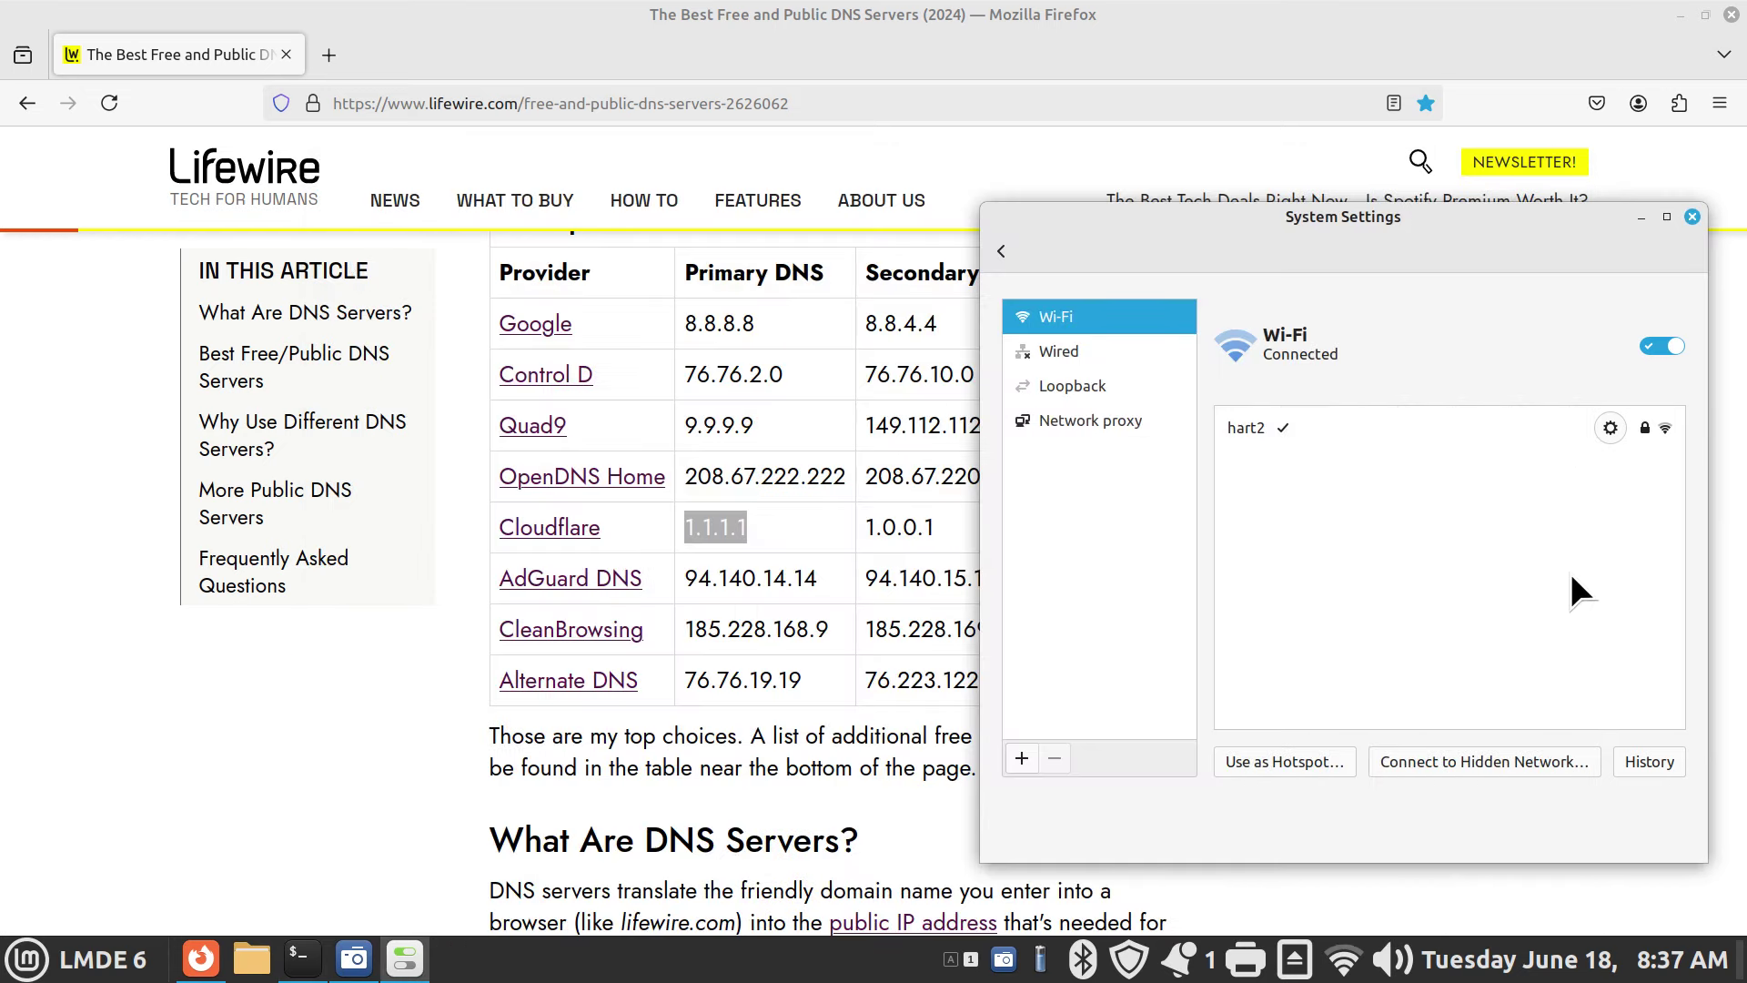
left_click(1610, 428)
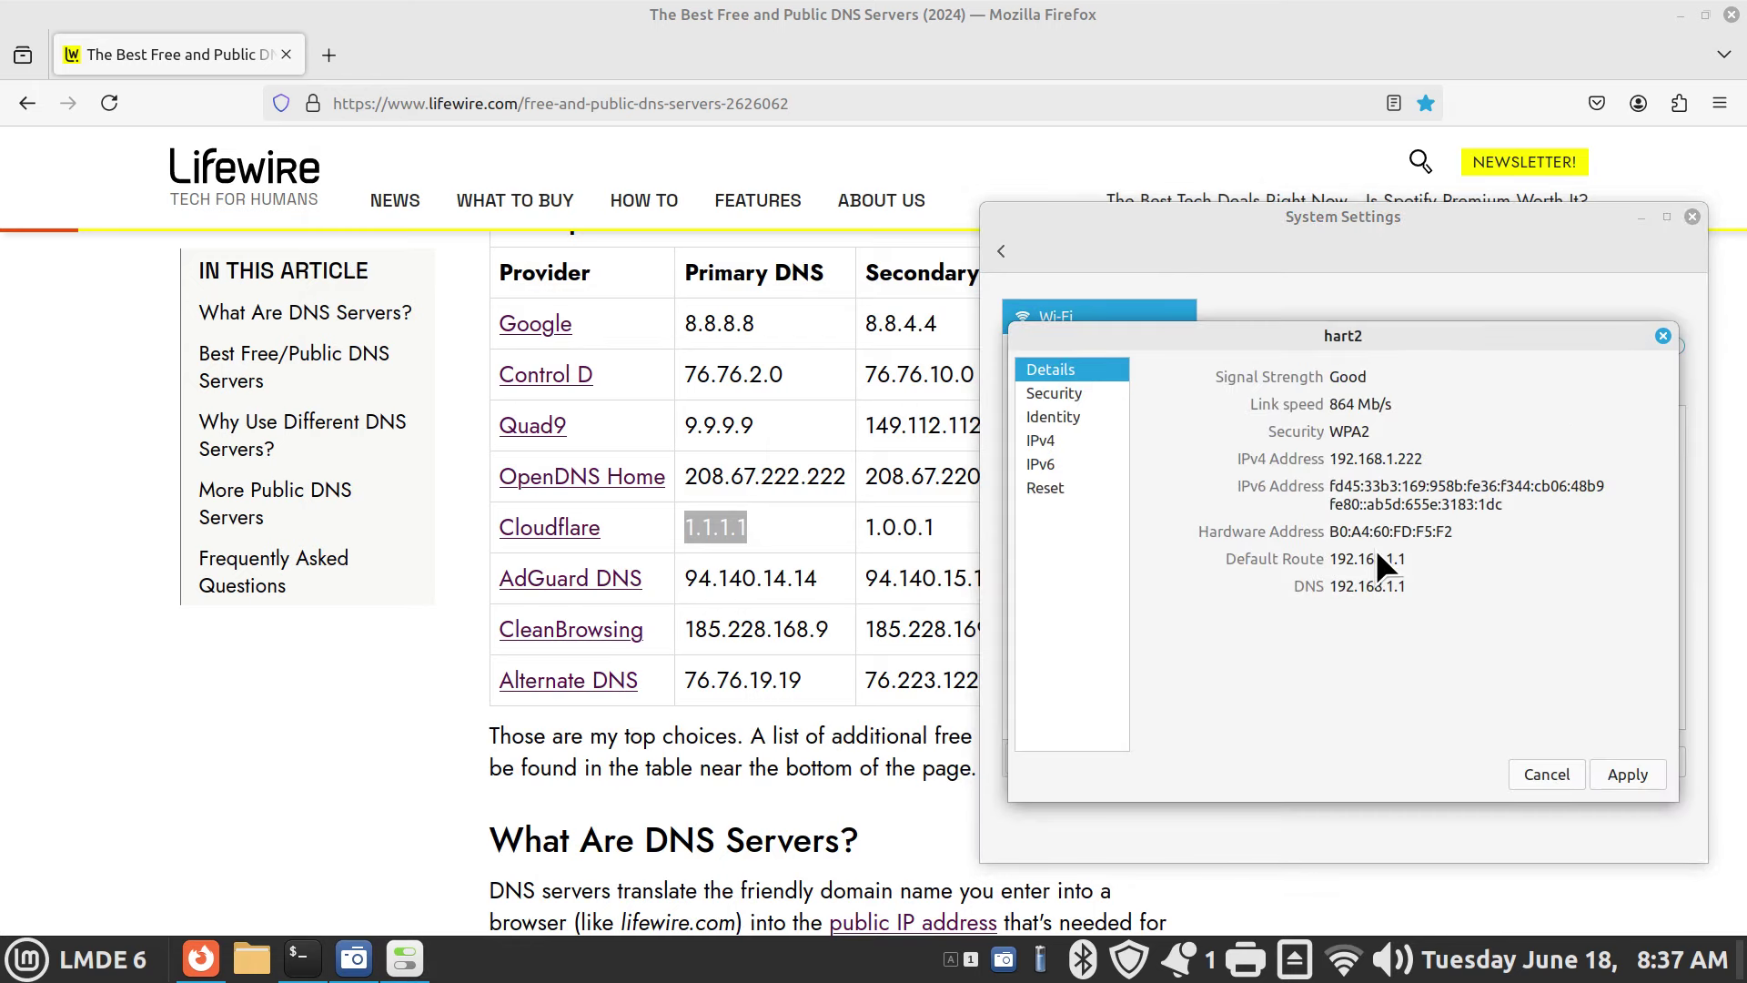
left_click(1042, 441)
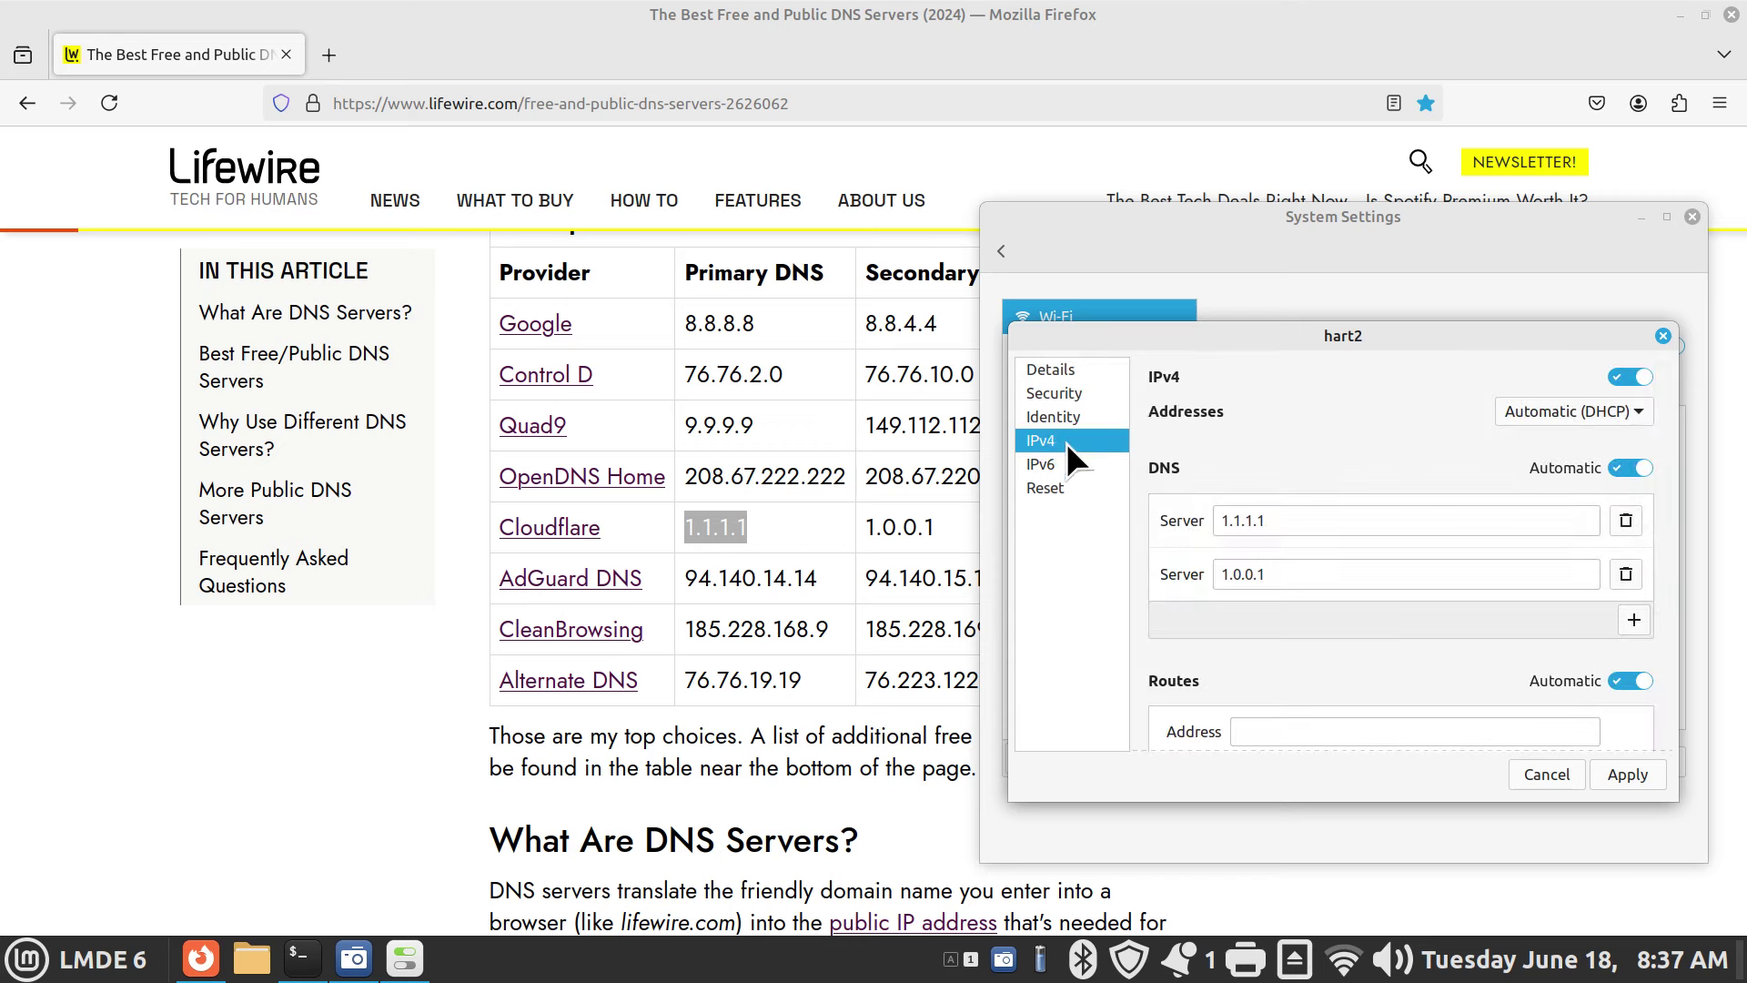
Open the OpenDNS Home website from the Lifewire table in Firefox and copy the address 208.67.222.222 from its footer
left_click(684, 476)
left_click_drag(684, 476, 852, 472)
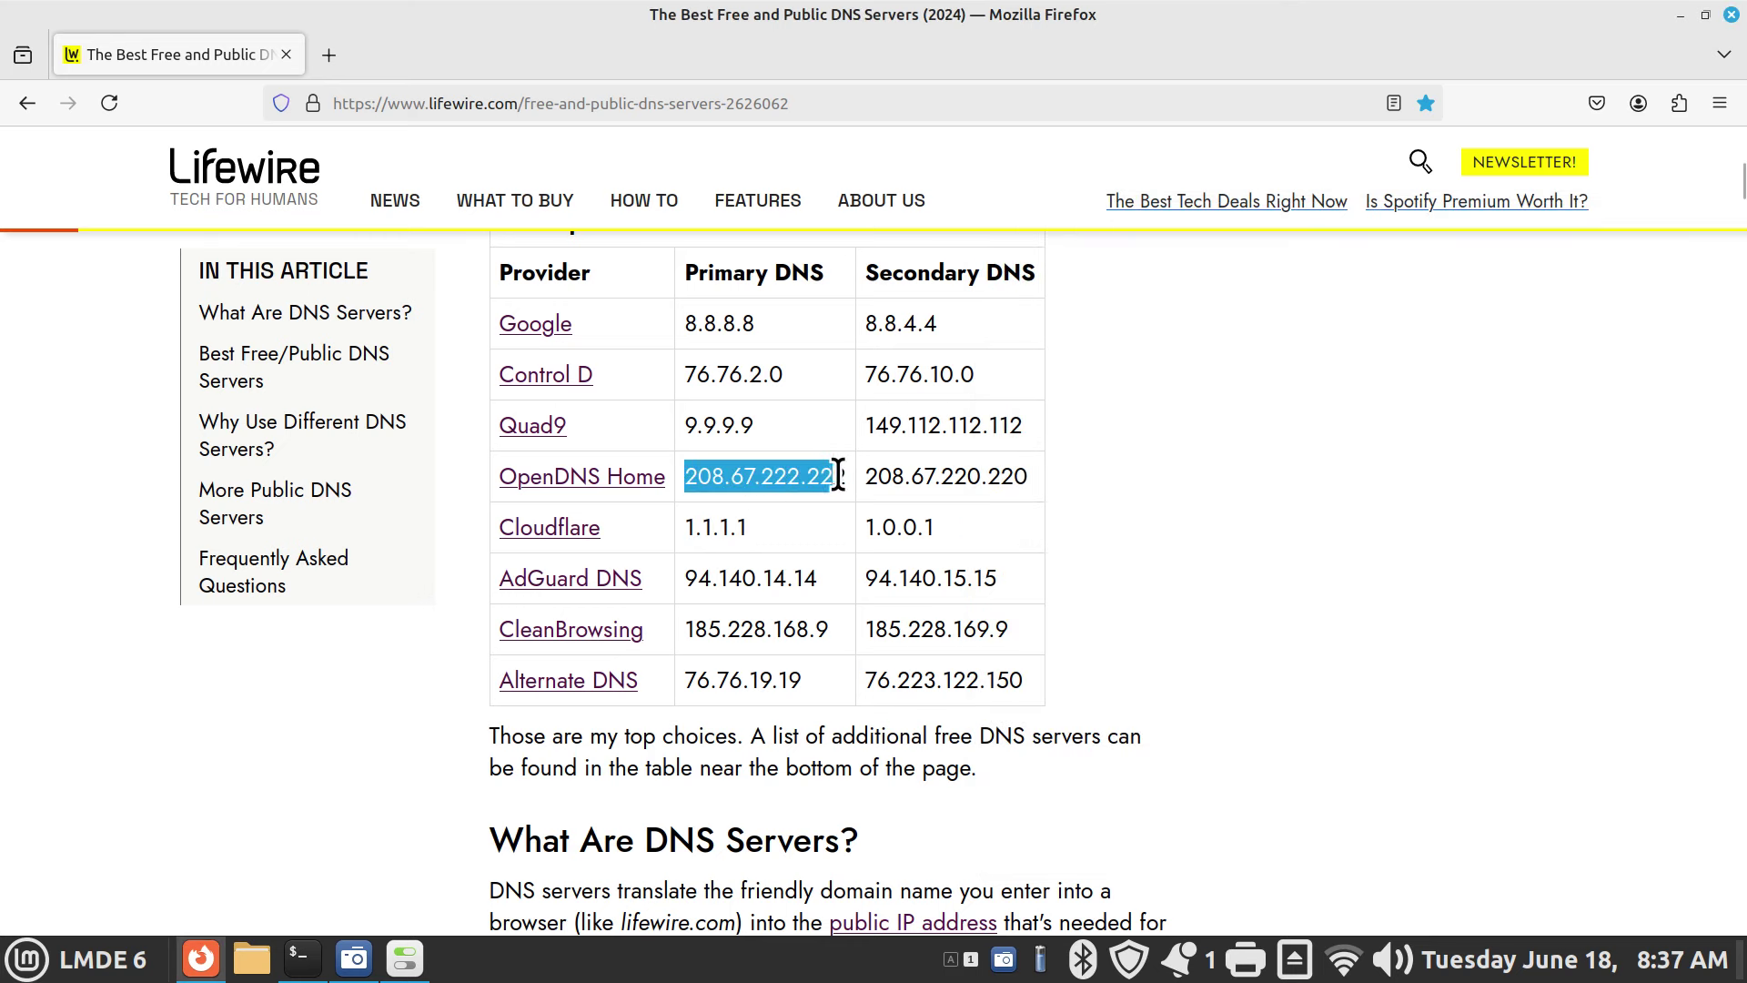
left_click(600, 475)
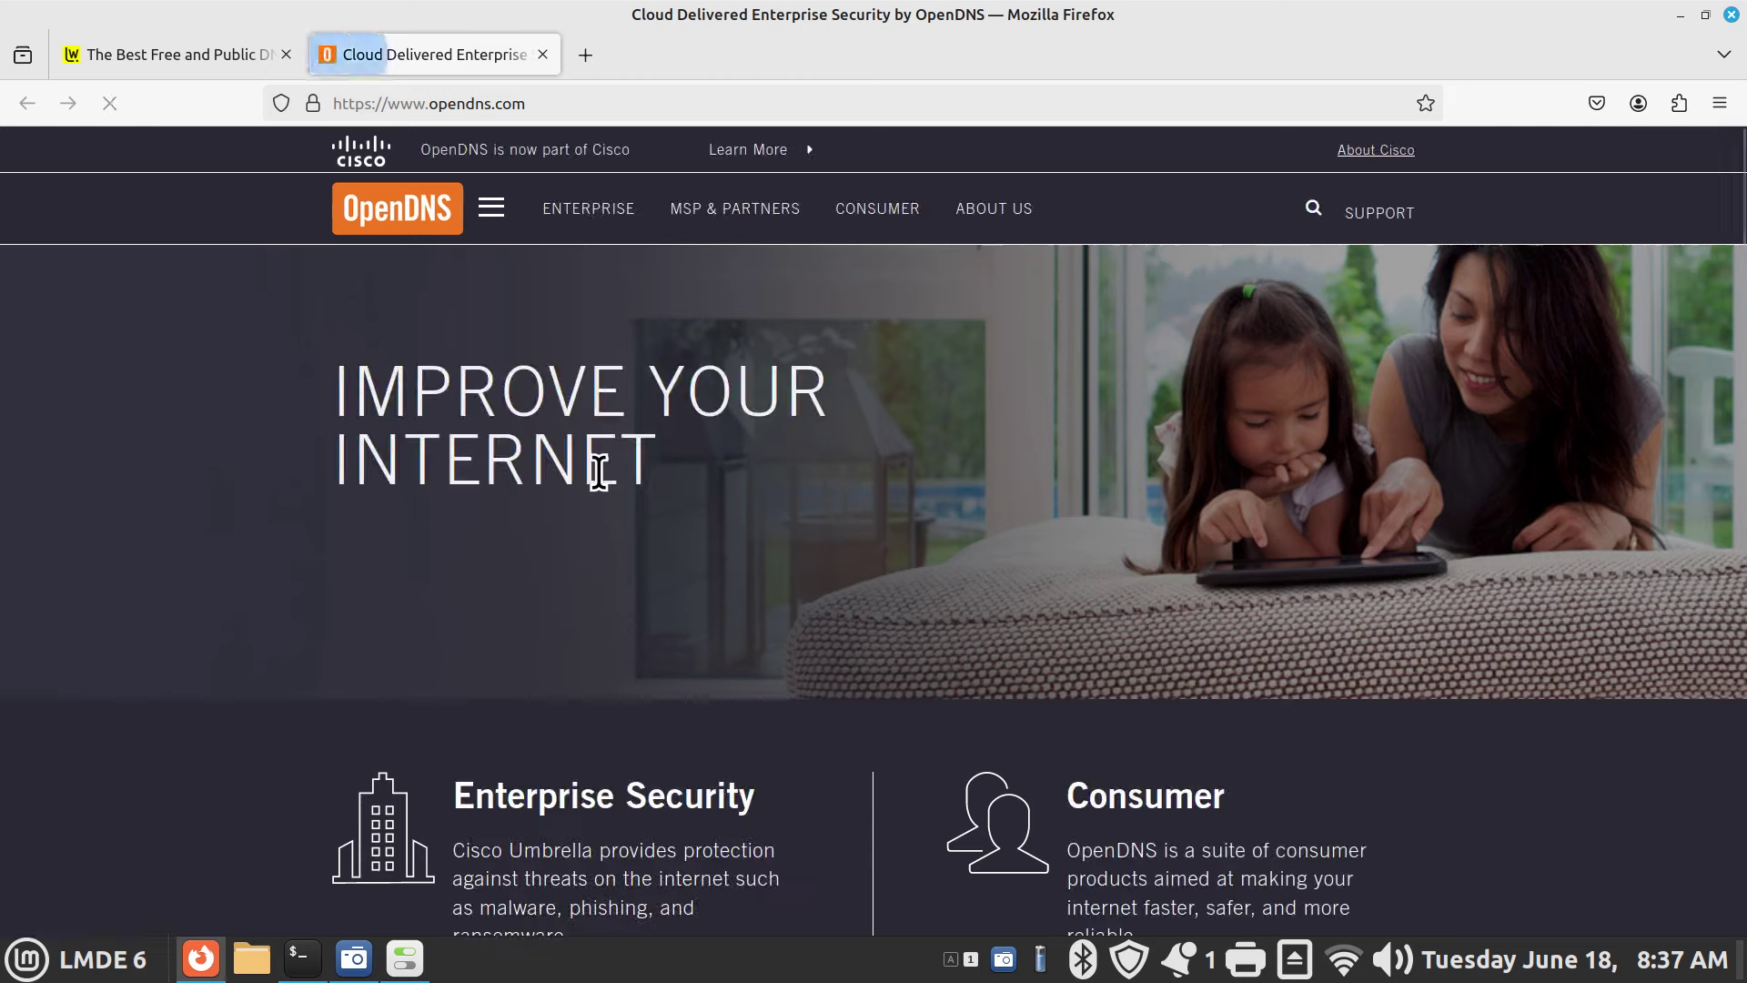
scroll(881, 554, "down", 10)
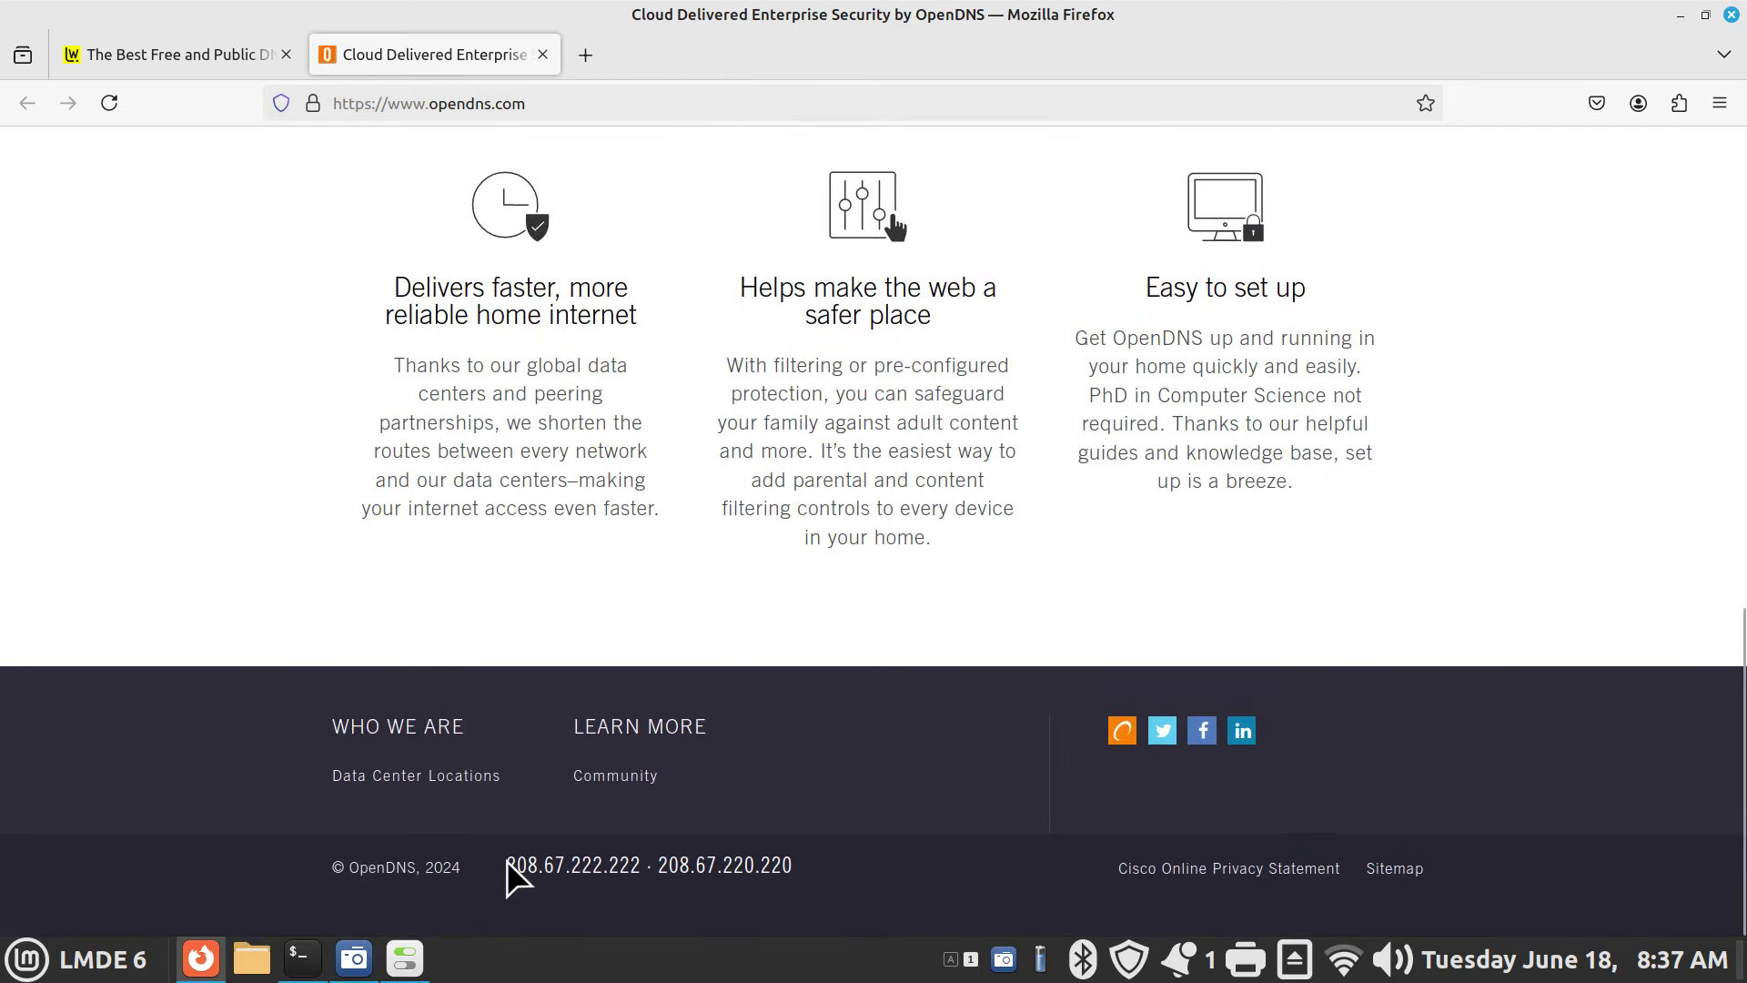
left_click_drag(506, 864, 640, 866)
right_click(565, 864)
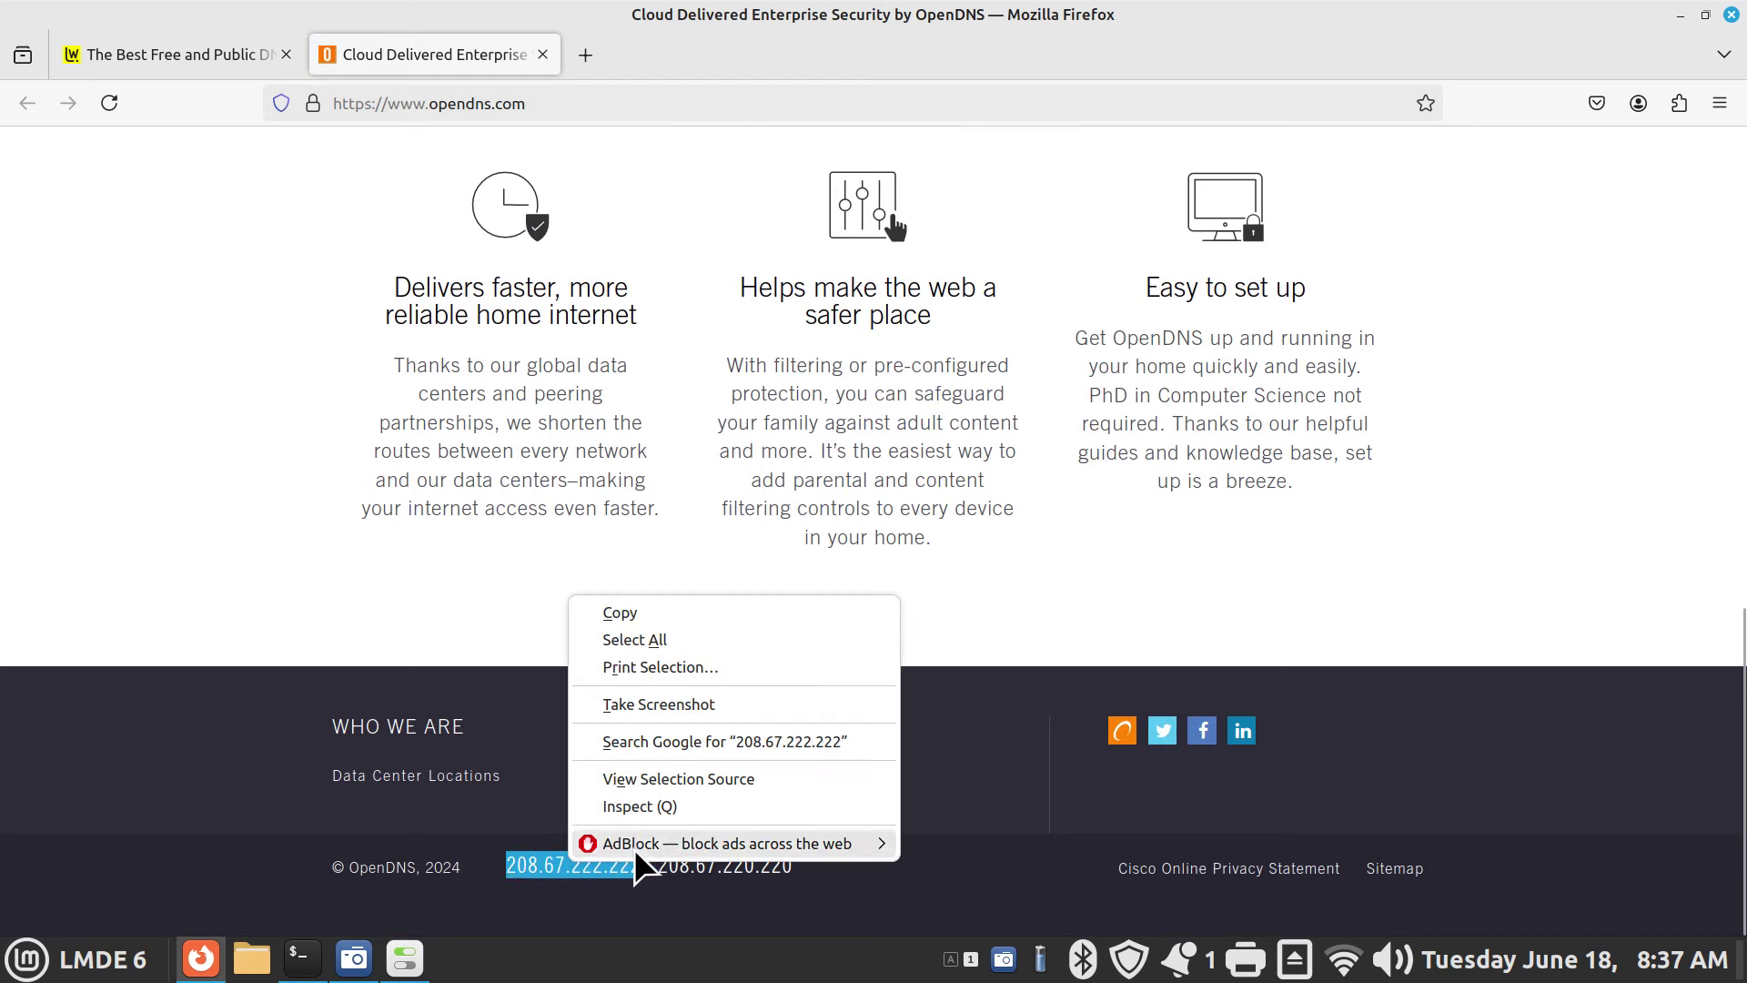
left_click(657, 613)
Return to the hart2 IPv4 settings in System Settings and replace the first DNS server with 208.67.222.222
left_click(405, 958)
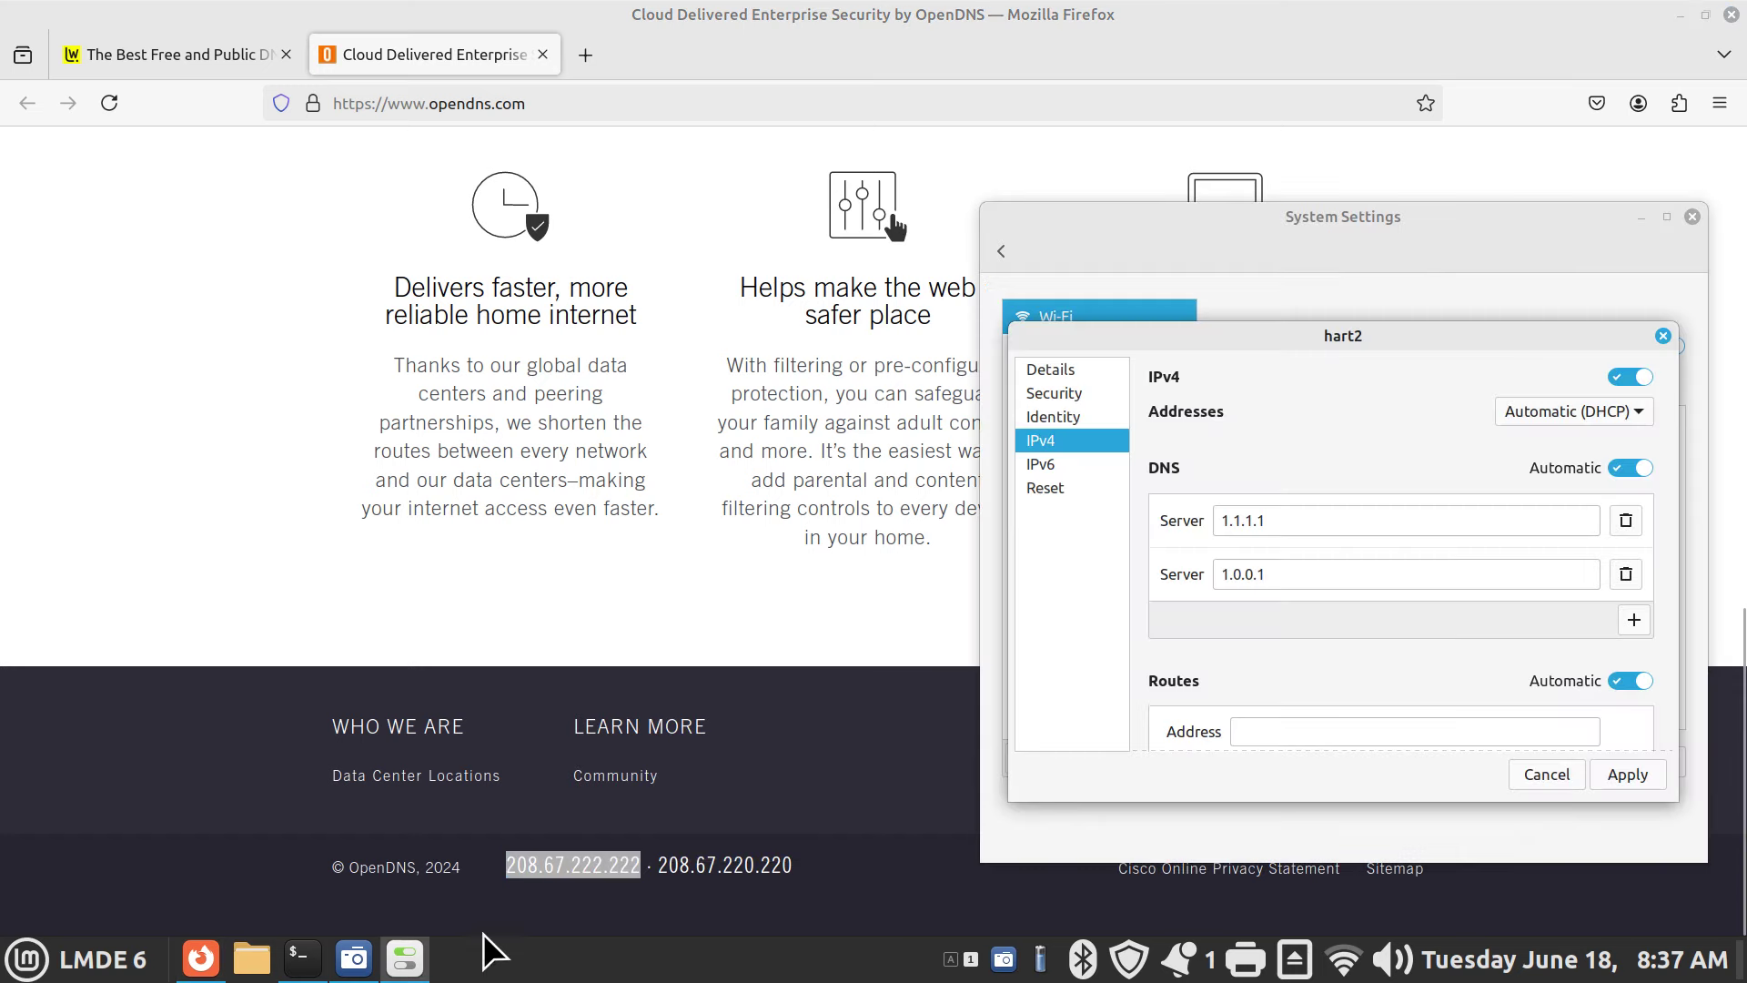
left_click_drag(1270, 520, 1170, 527)
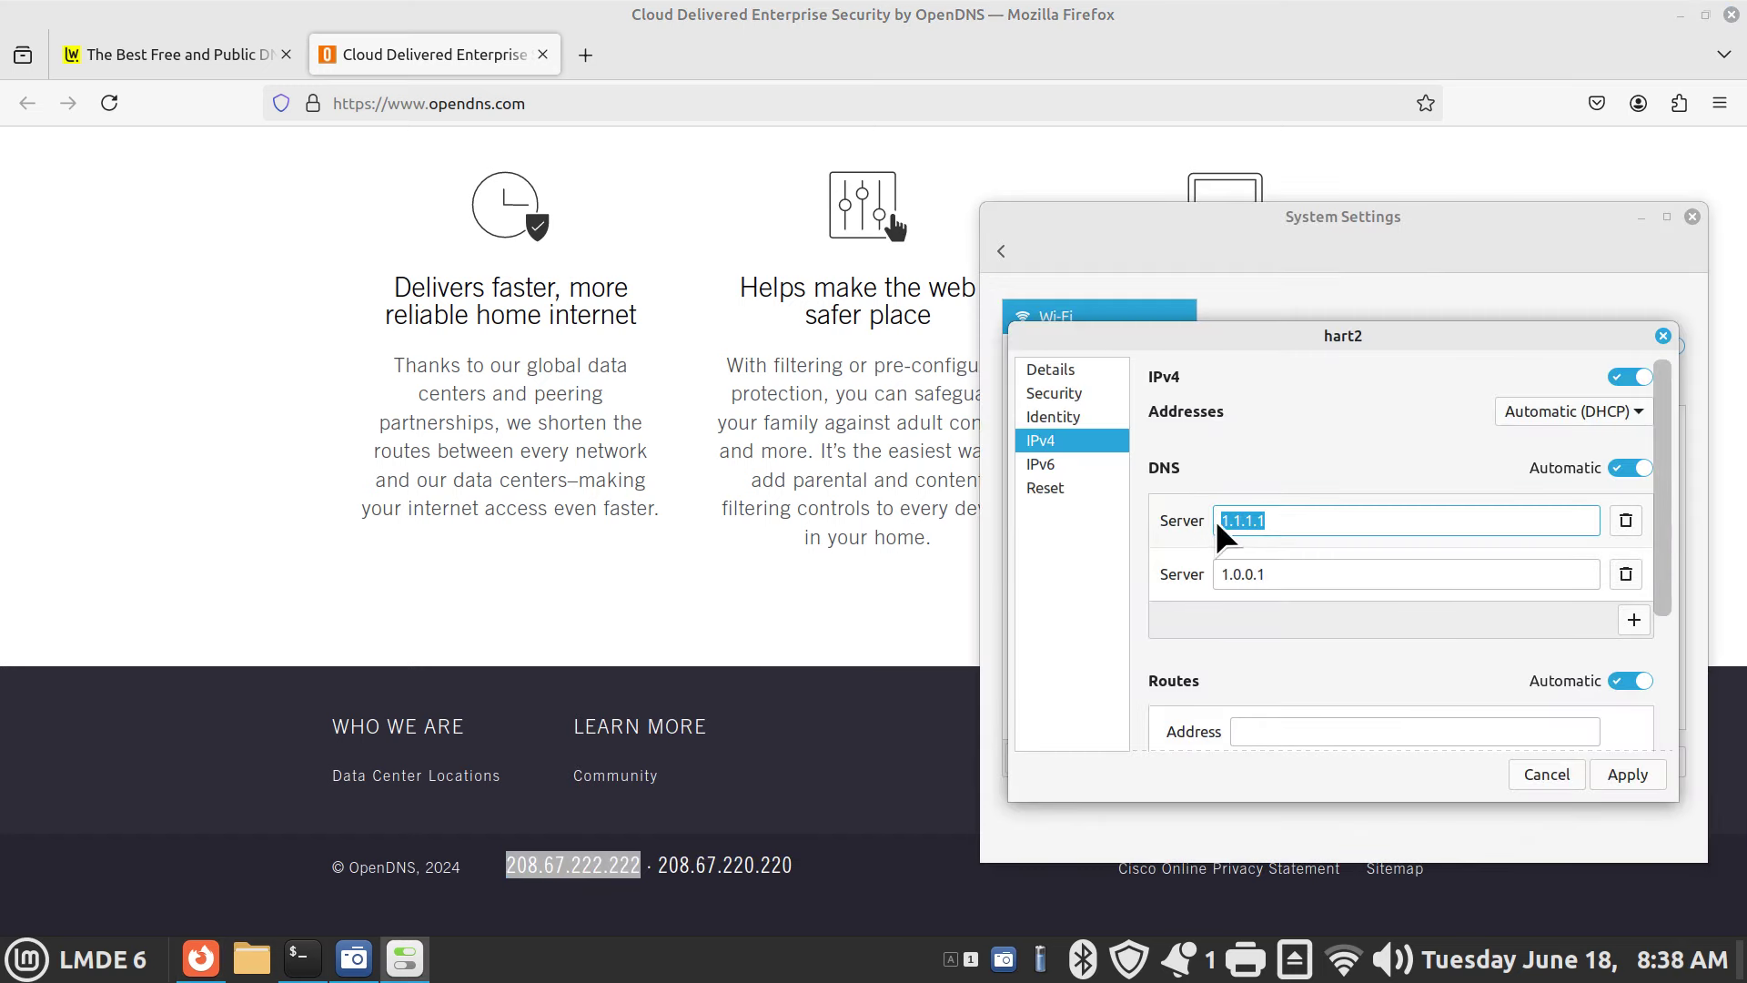
right_click(1267, 520)
left_click(1328, 598)
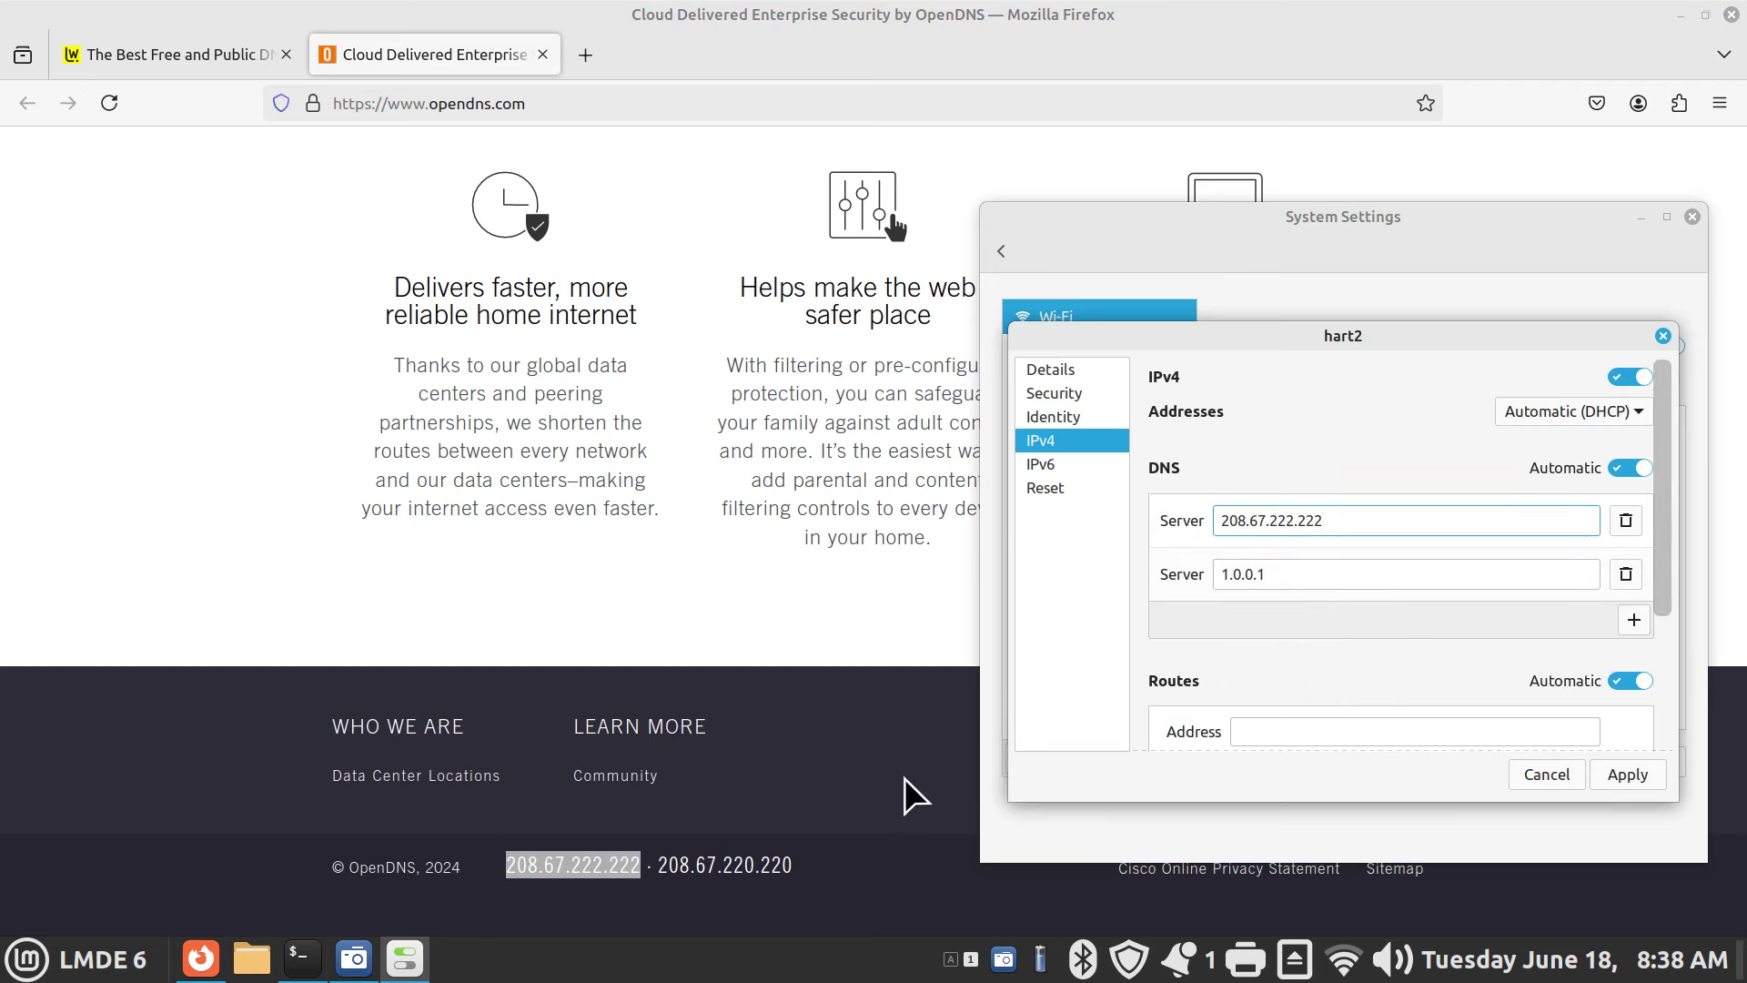
Copy the secondary address 208.67.220.220 from the OpenDNS page footer in Firefox
left_click(673, 866)
left_click_drag(658, 865, 793, 862)
right_click(745, 867)
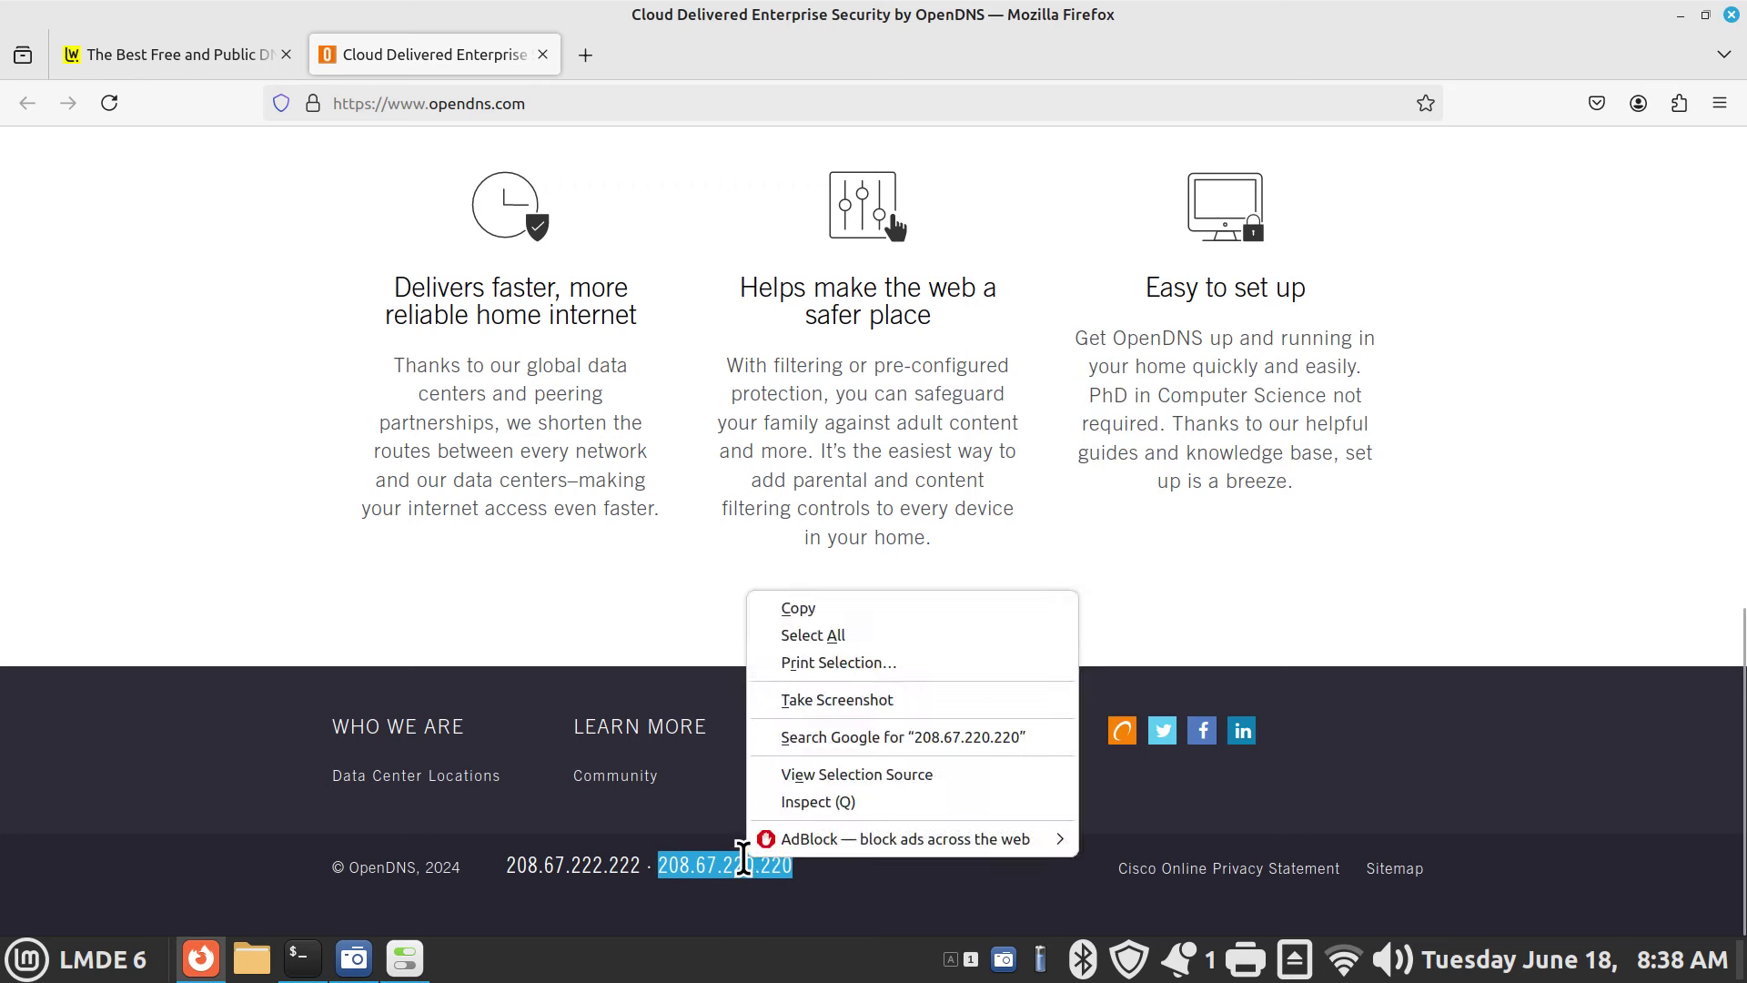
left_click(861, 612)
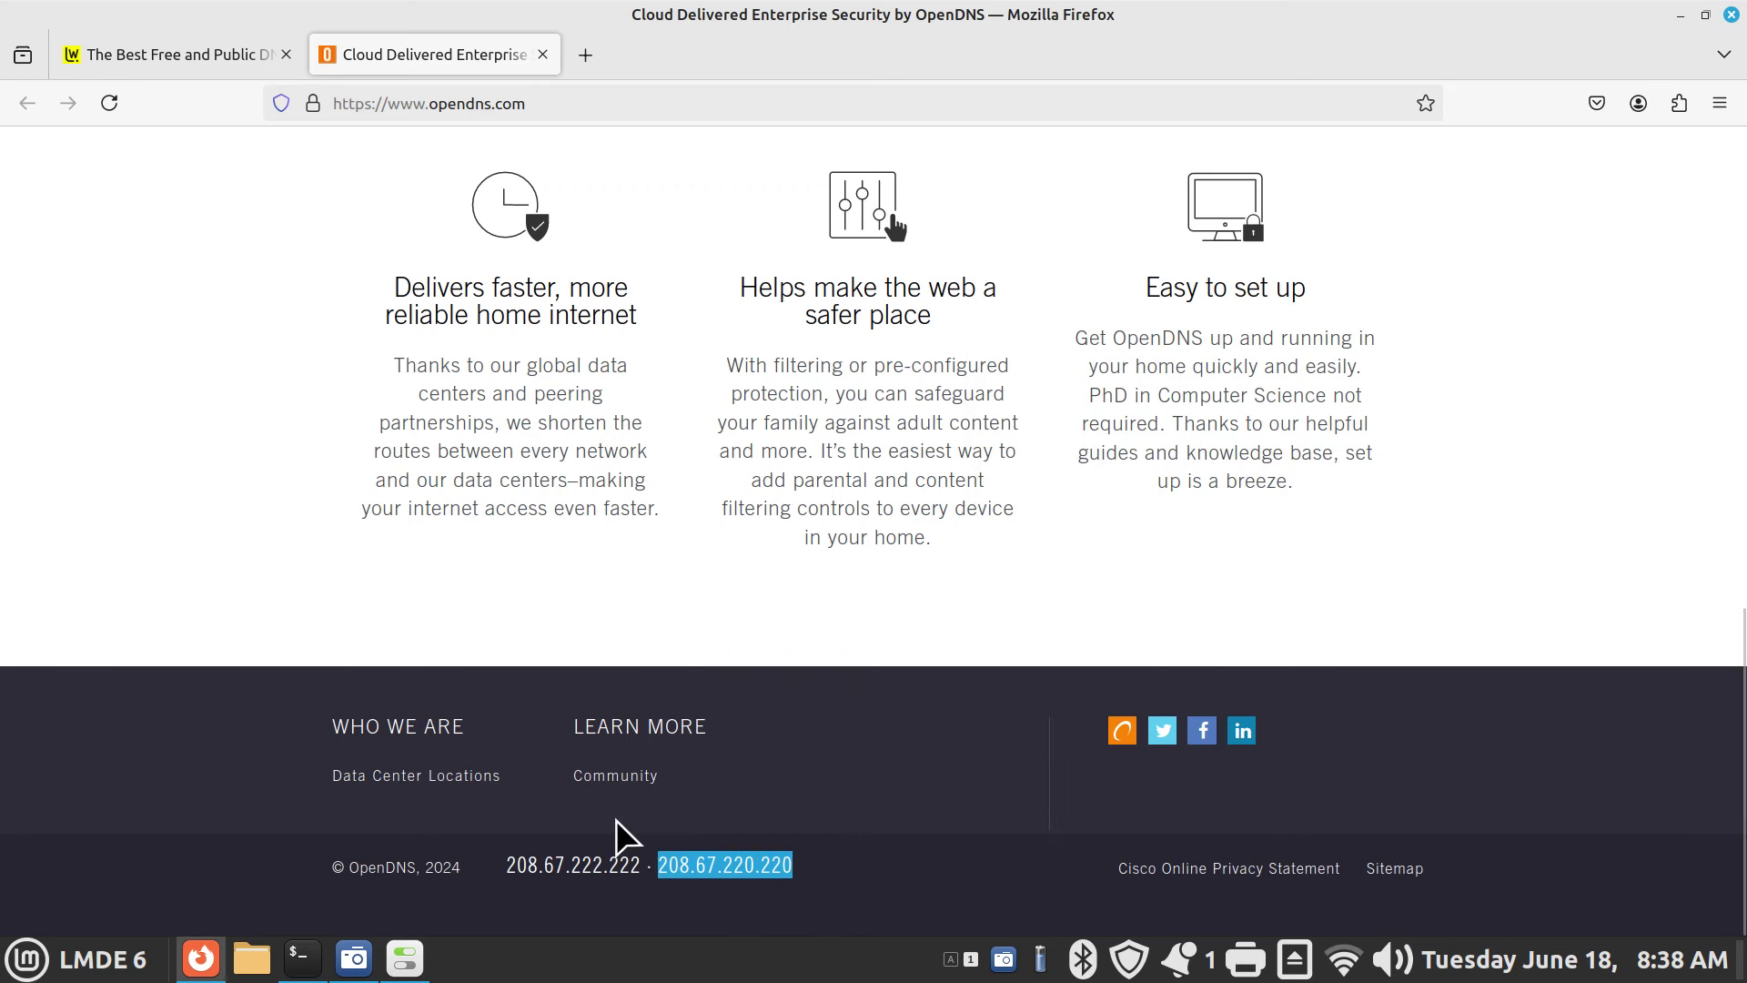
Replace the second IPv4 DNS server of hart2 with 208.67.220.220 in System Settings and apply the changes
left_click(405, 957)
left_click(1263, 574)
triple_click(1263, 574)
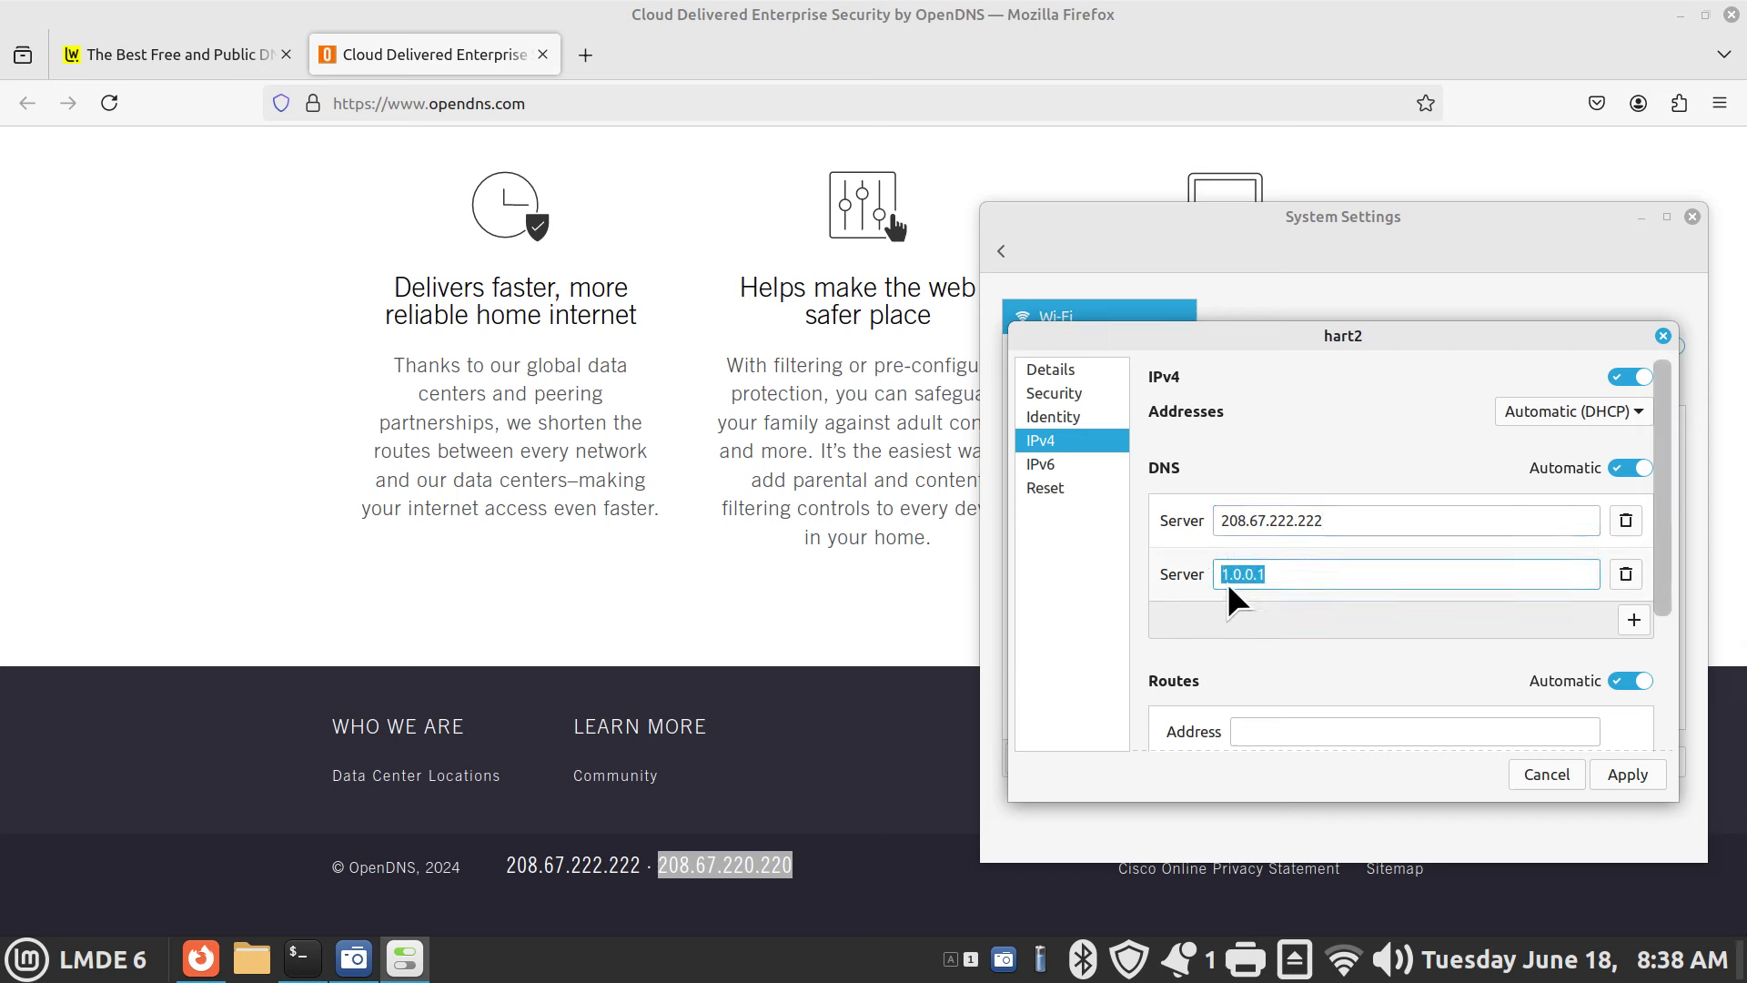
right_click(1282, 574)
left_click(1365, 646)
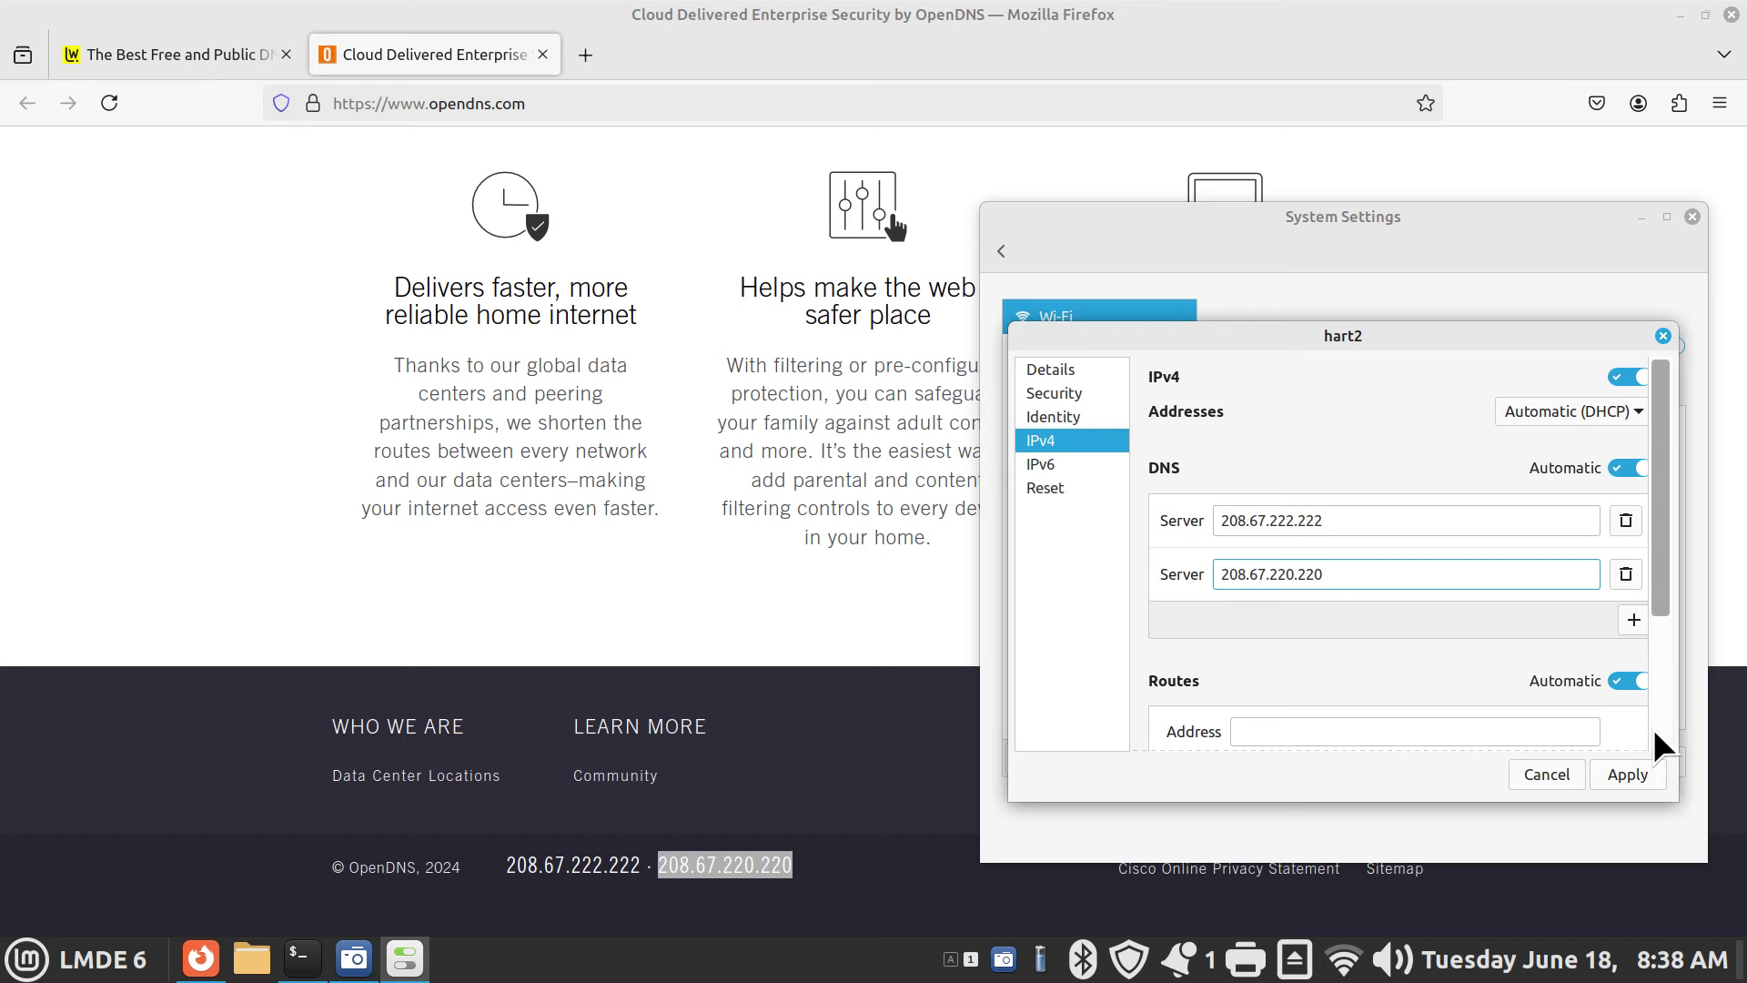
left_click(1629, 774)
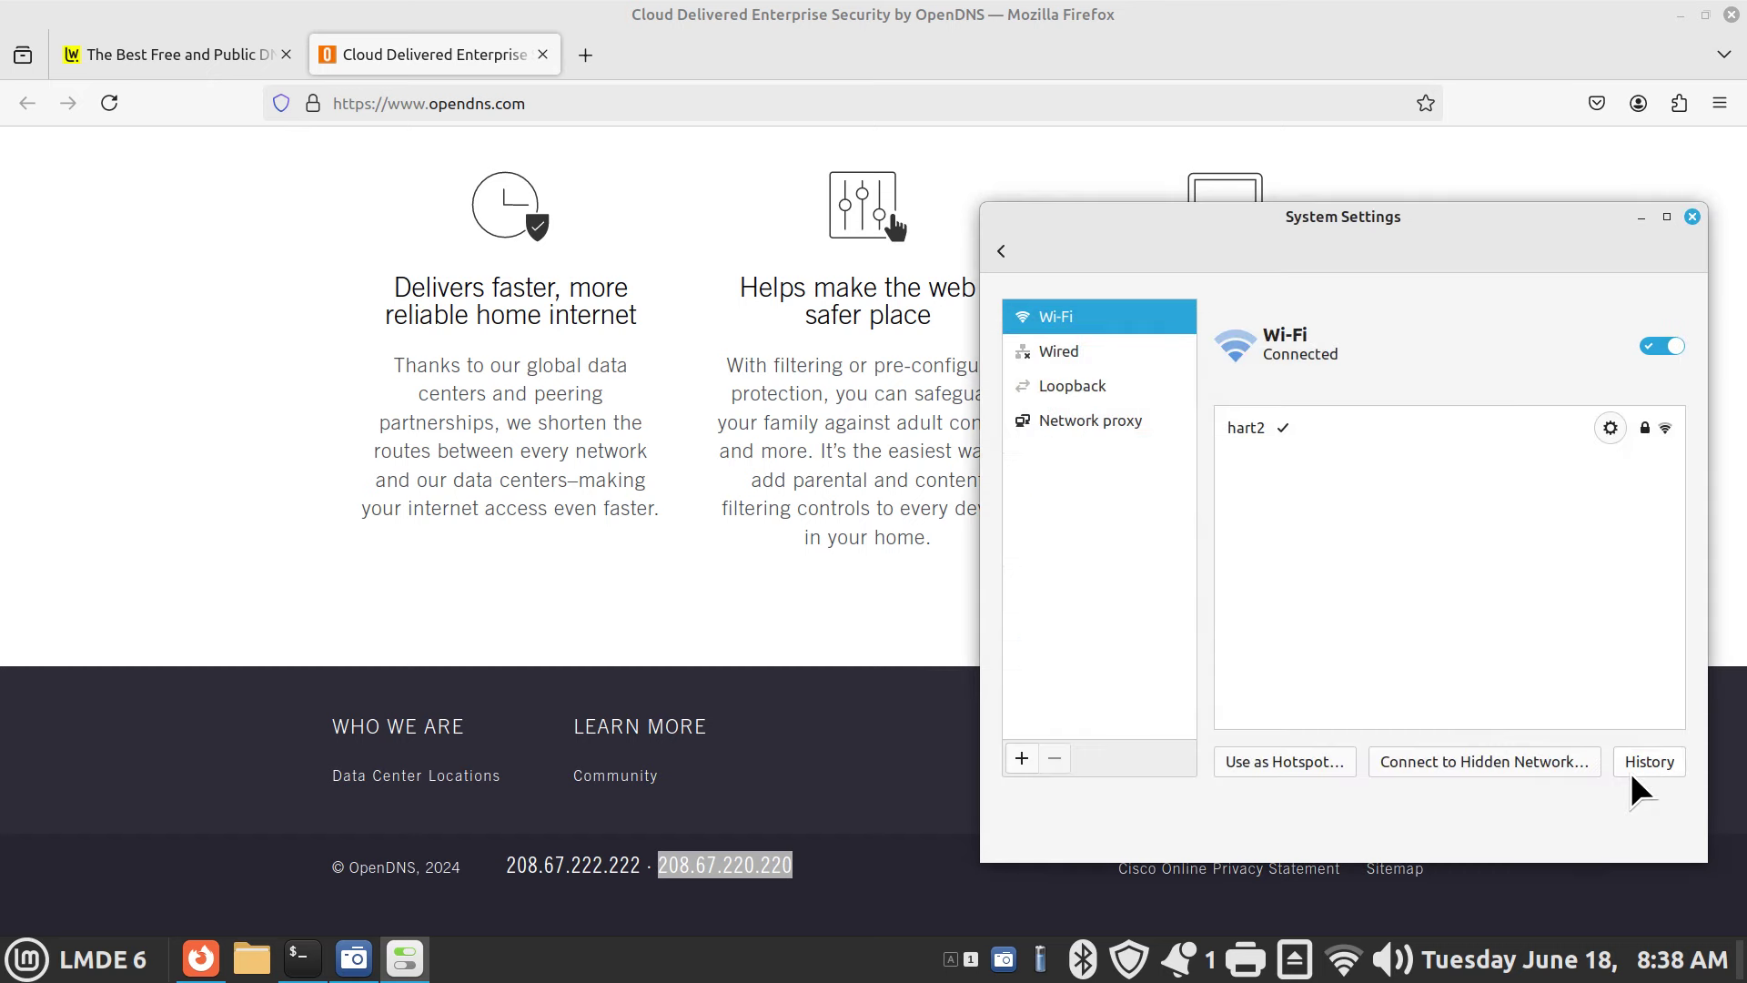
Switch Wi-Fi off and on again to reconnect, move the settings window to the middle, and open the hart2 connection details
left_click(1658, 348)
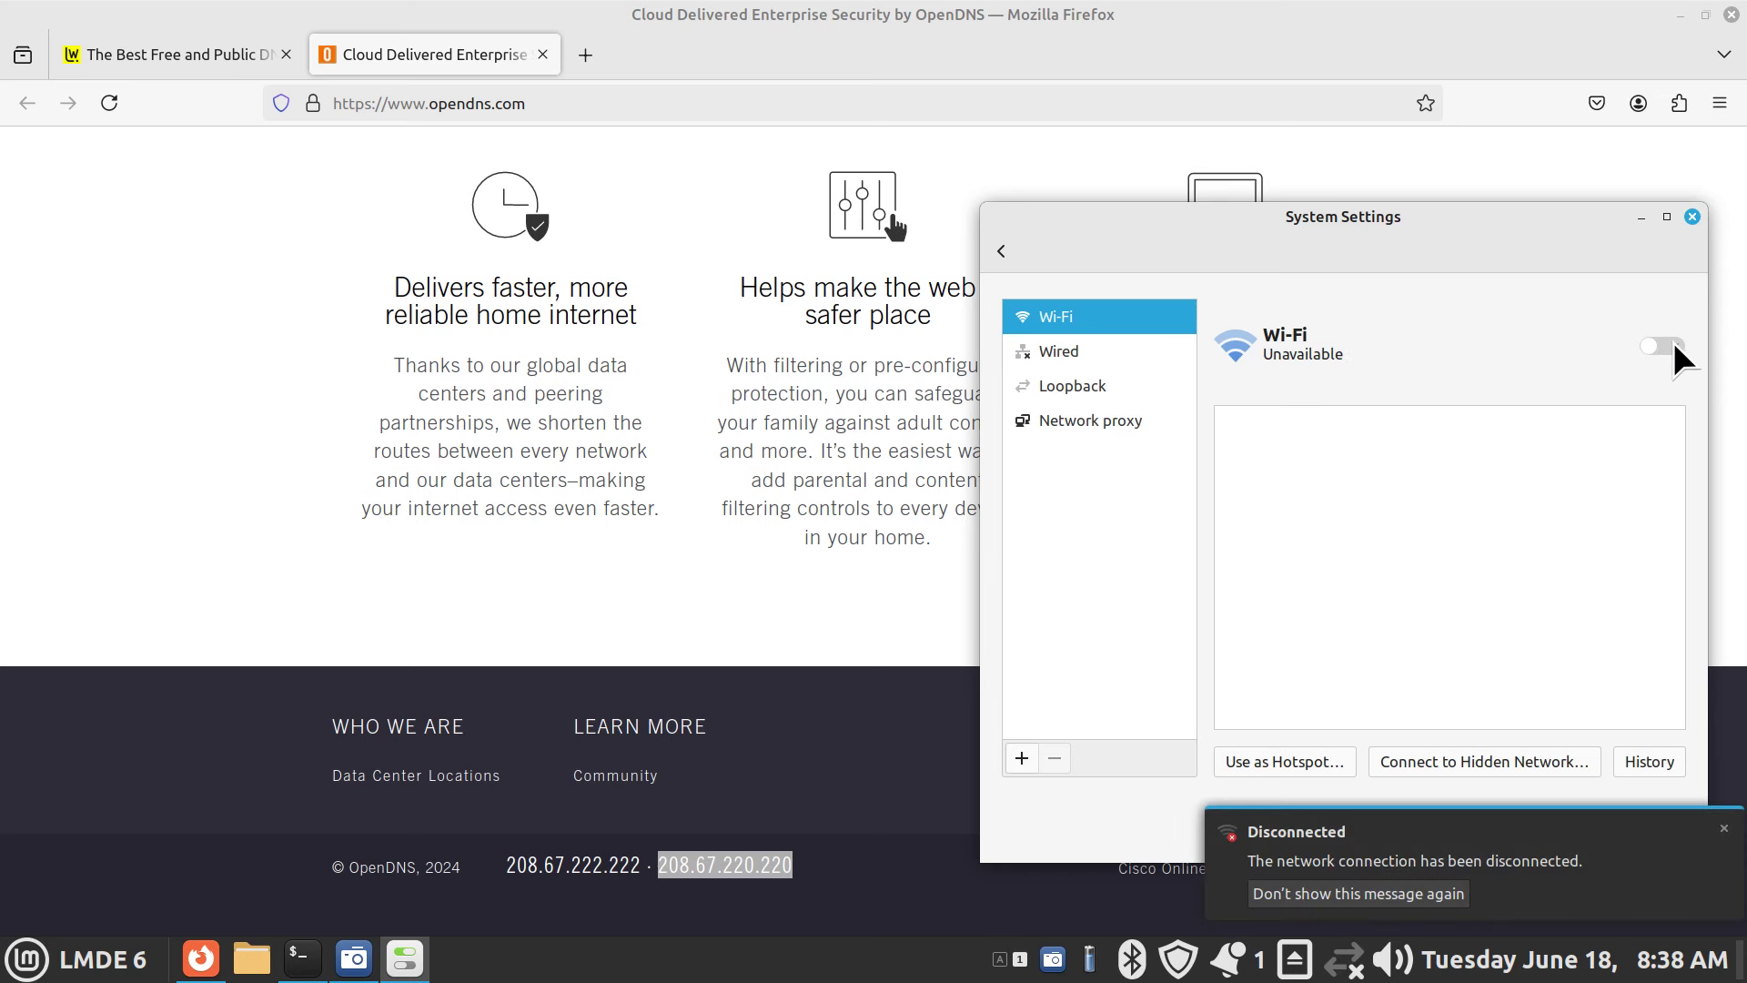
left_click(1672, 348)
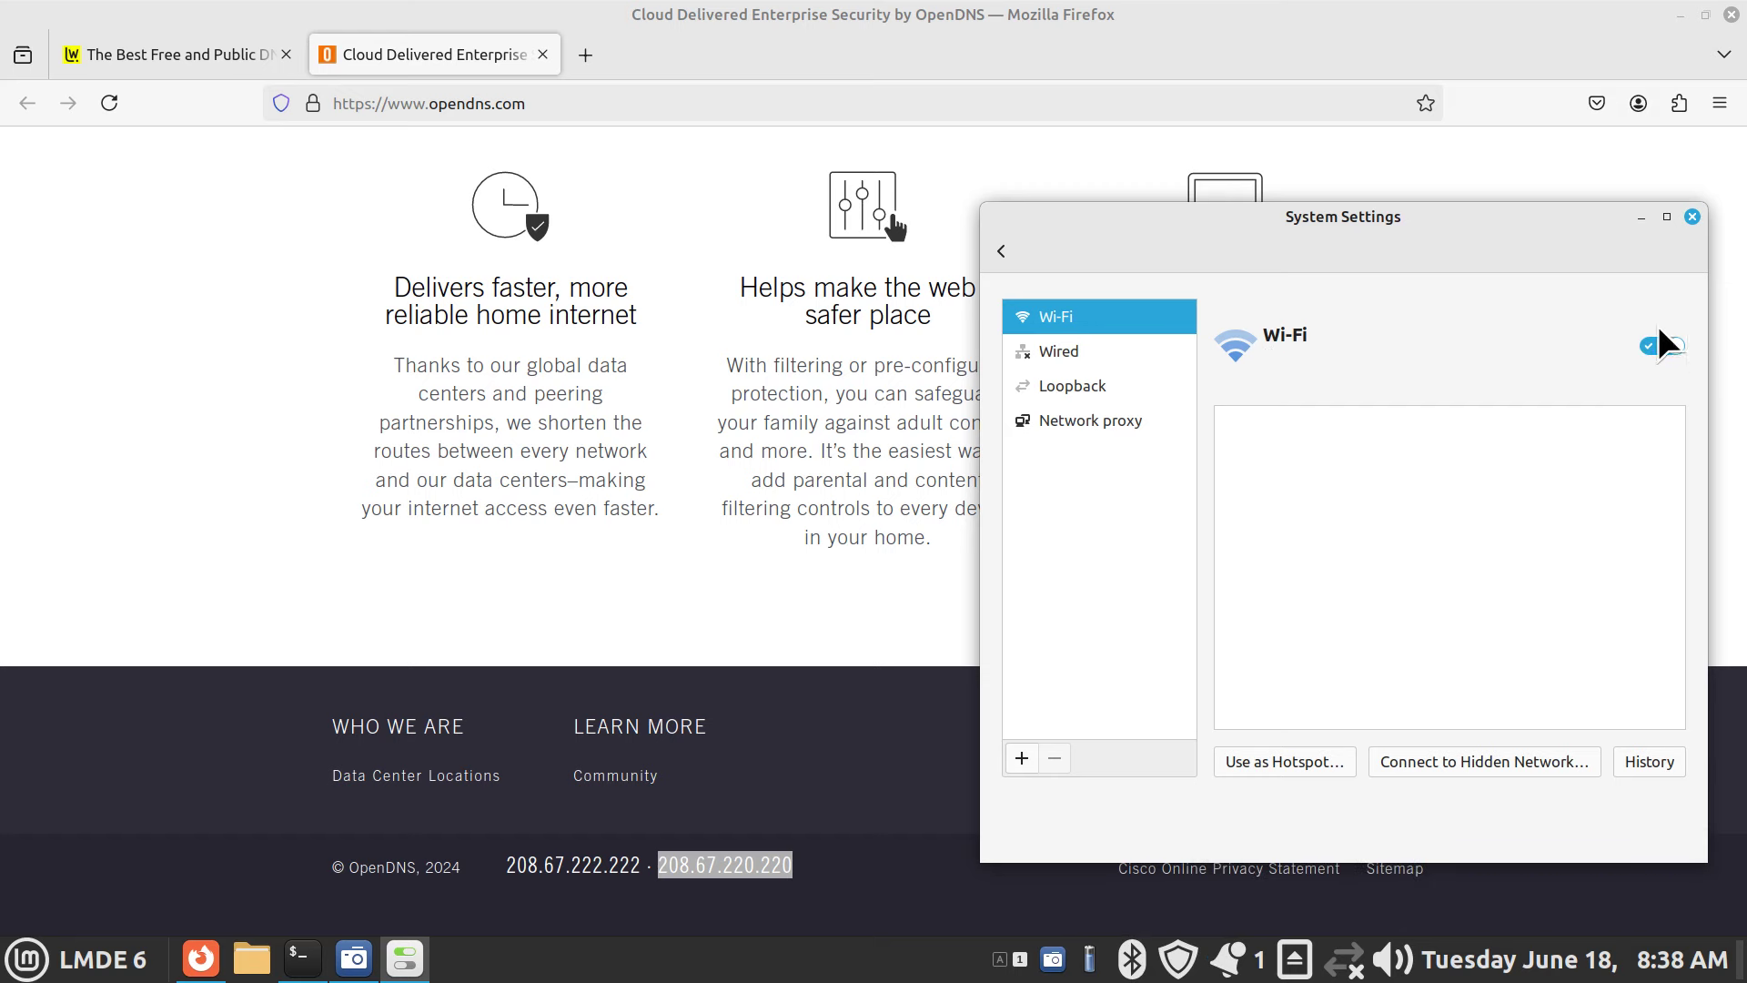
left_click_drag(1413, 238, 883, 211)
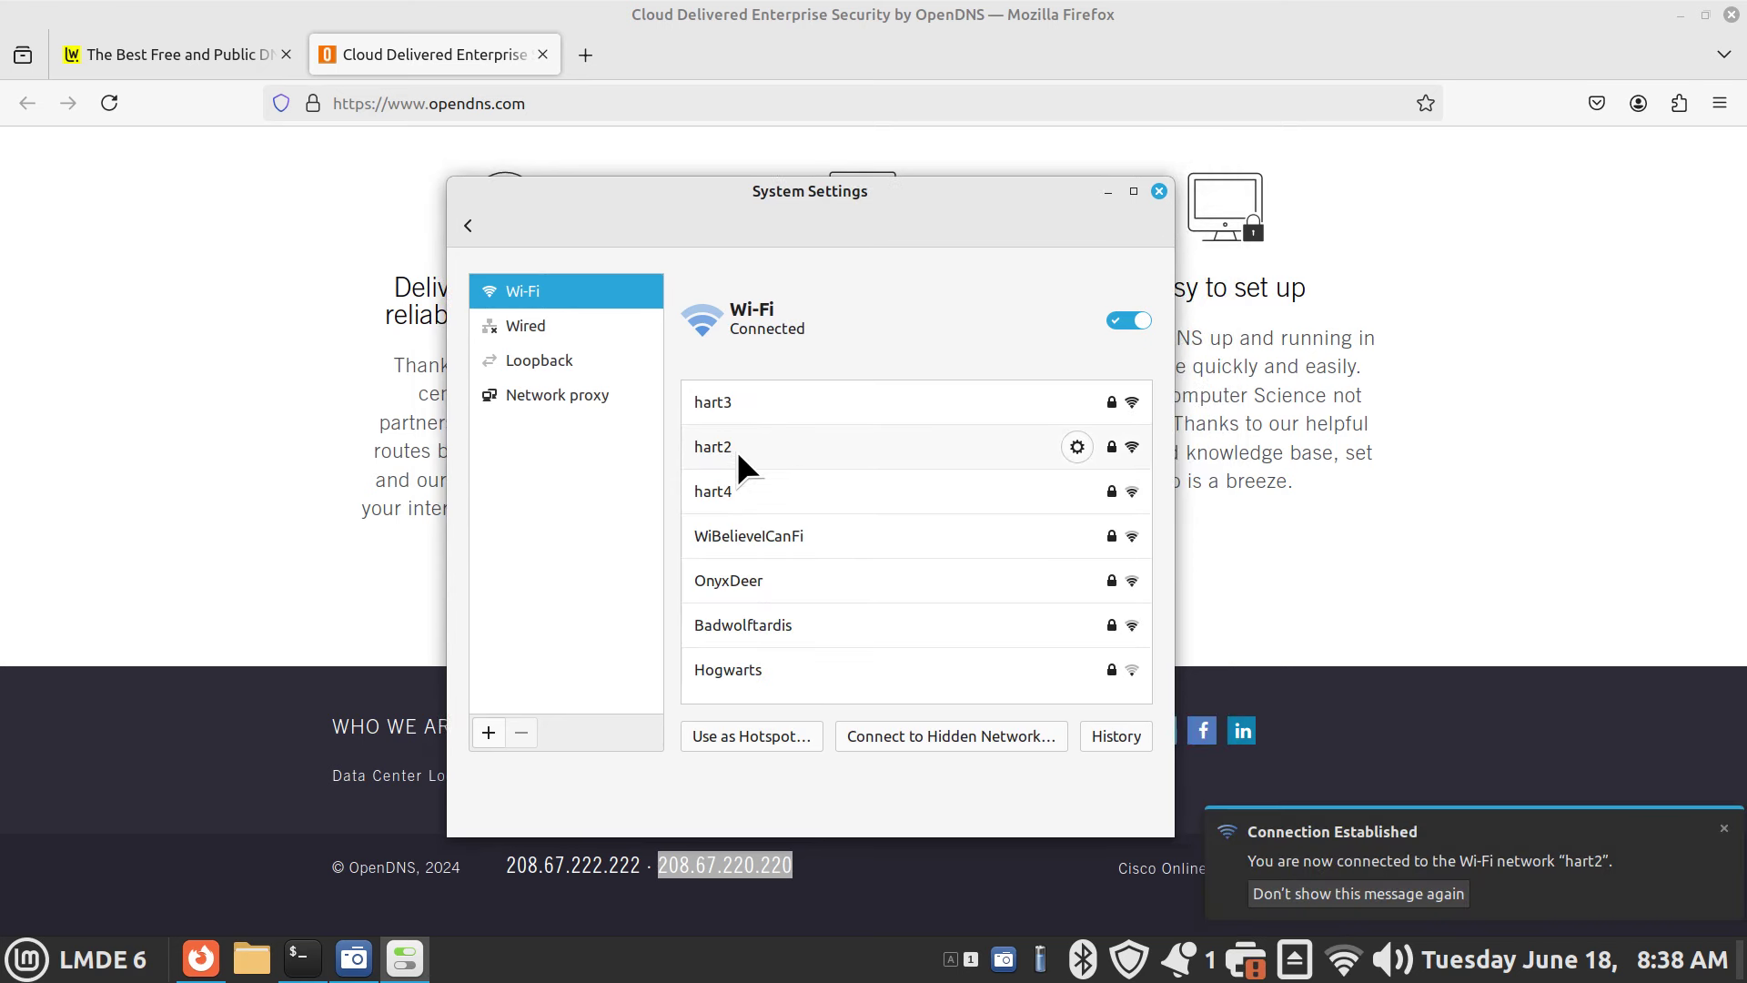
left_click(1072, 447)
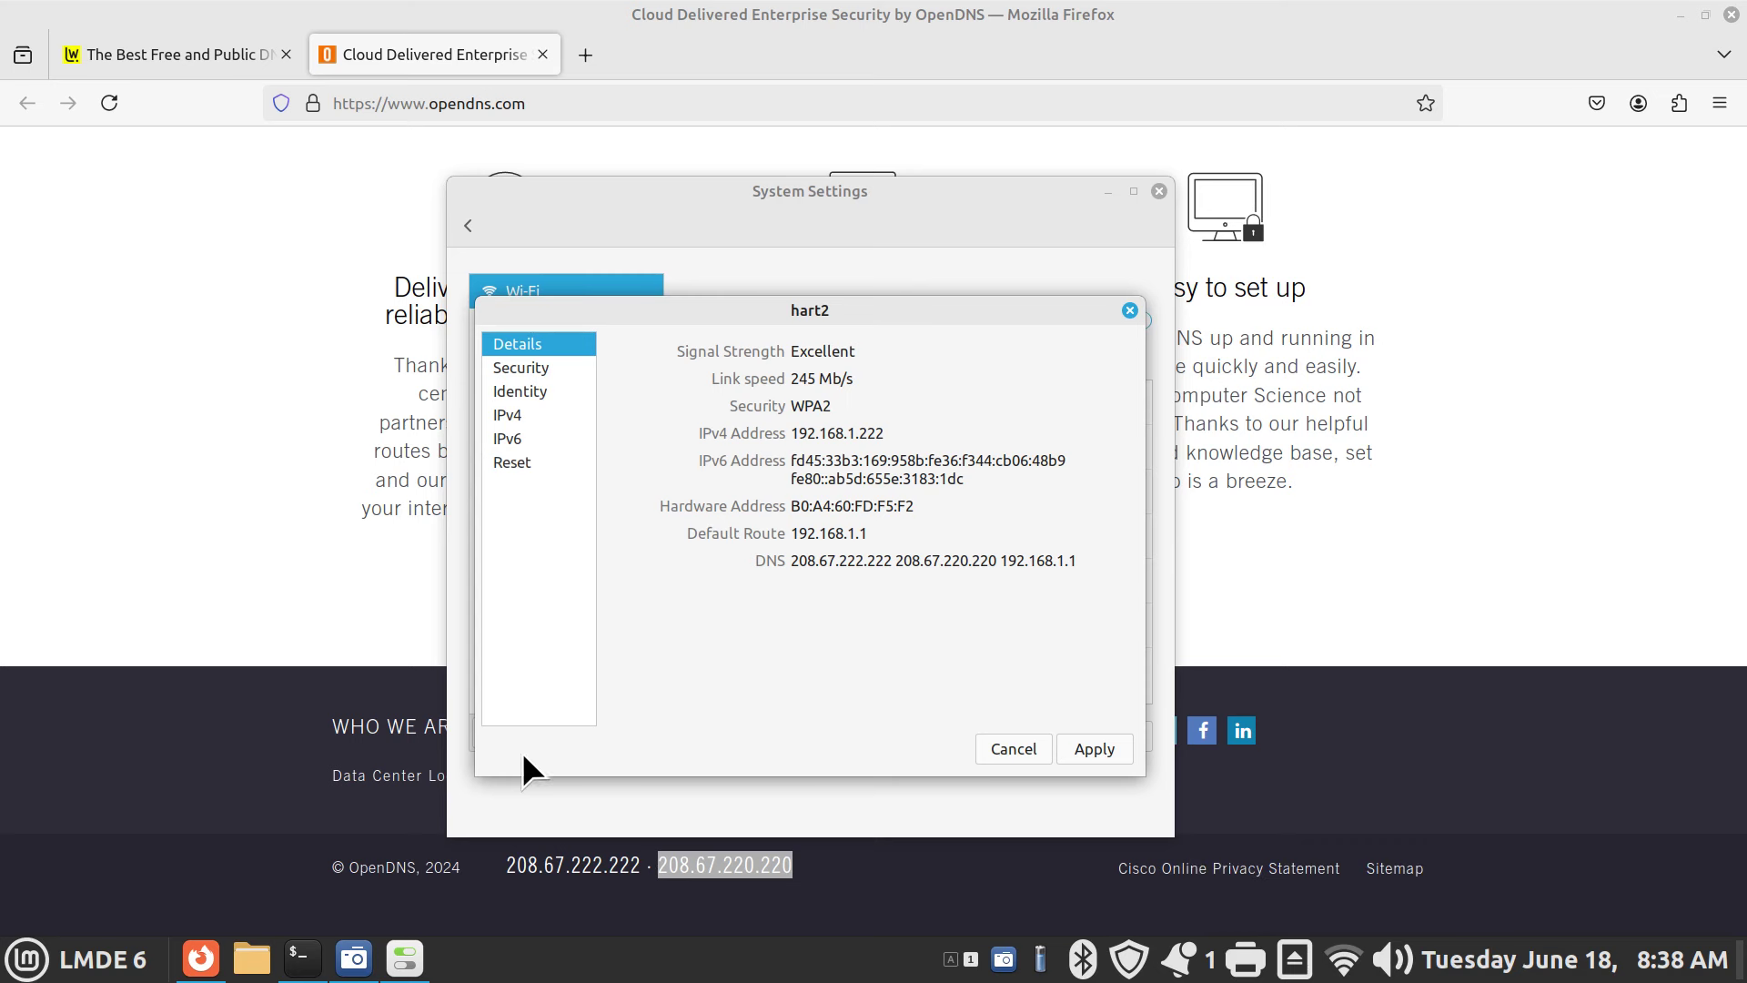
Rerun cat /etc/resolv.conf in the terminal and highlight the listed OpenDNS and router nameserver addresses
left_click(306, 964)
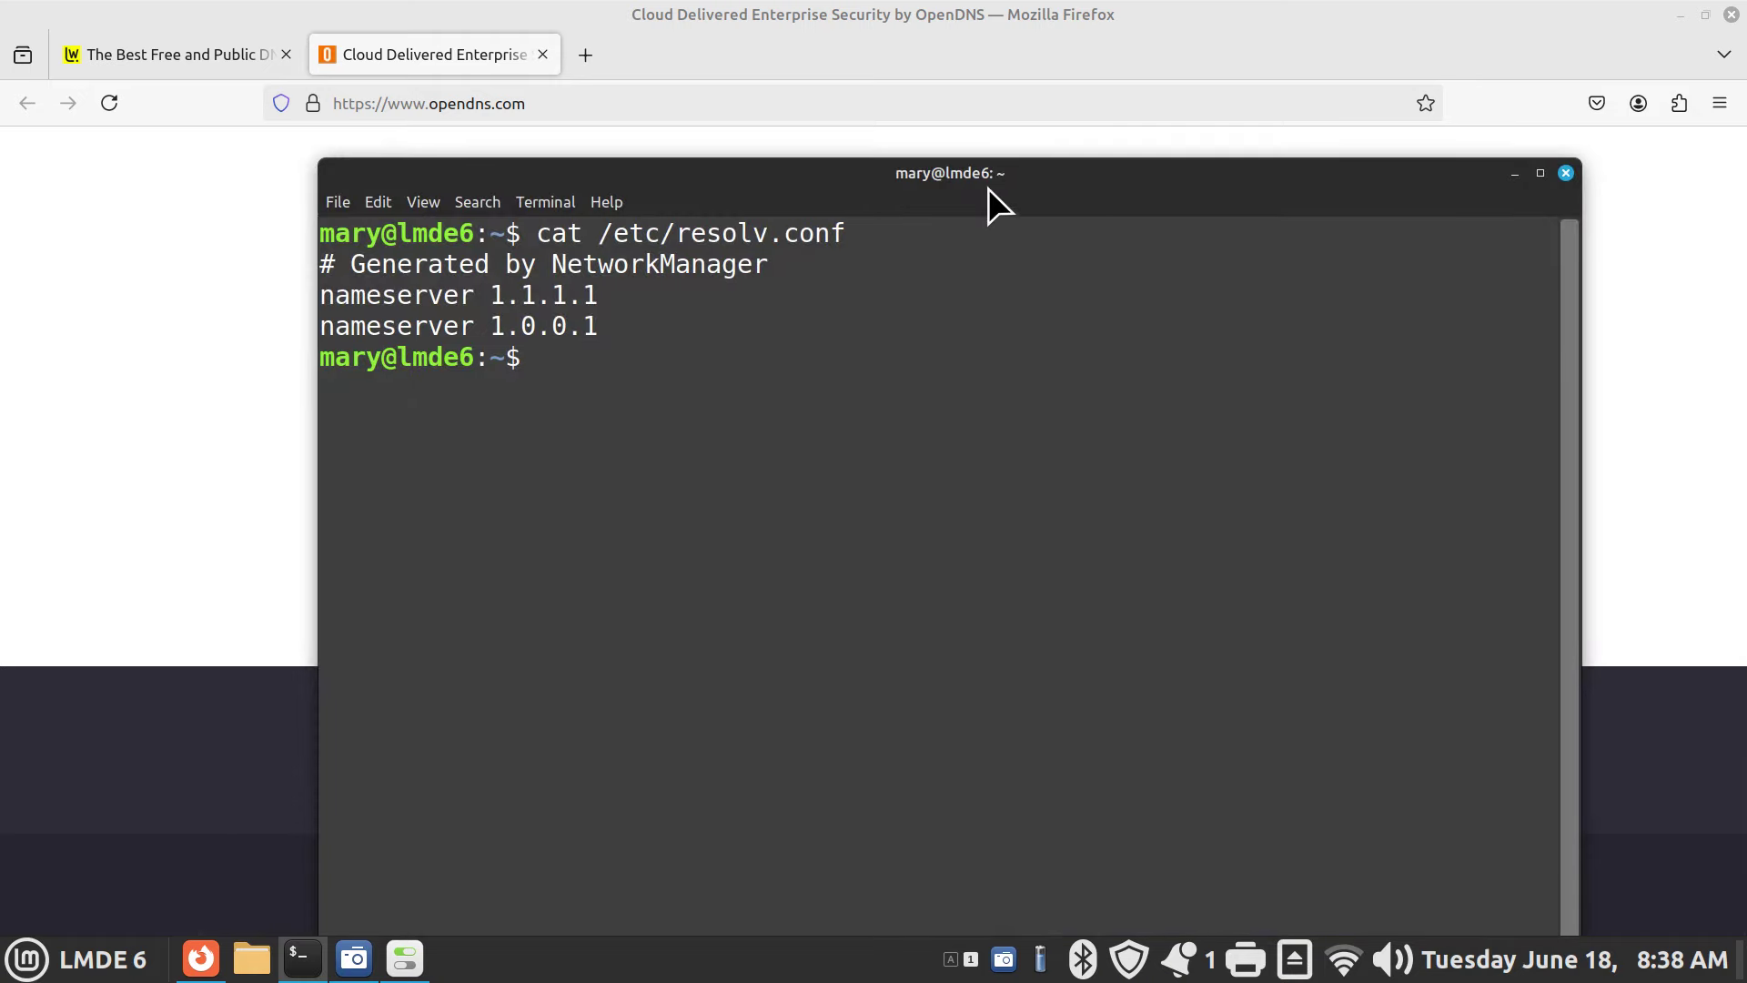
left_click_drag(990, 191, 1221, 171)
key("Up")
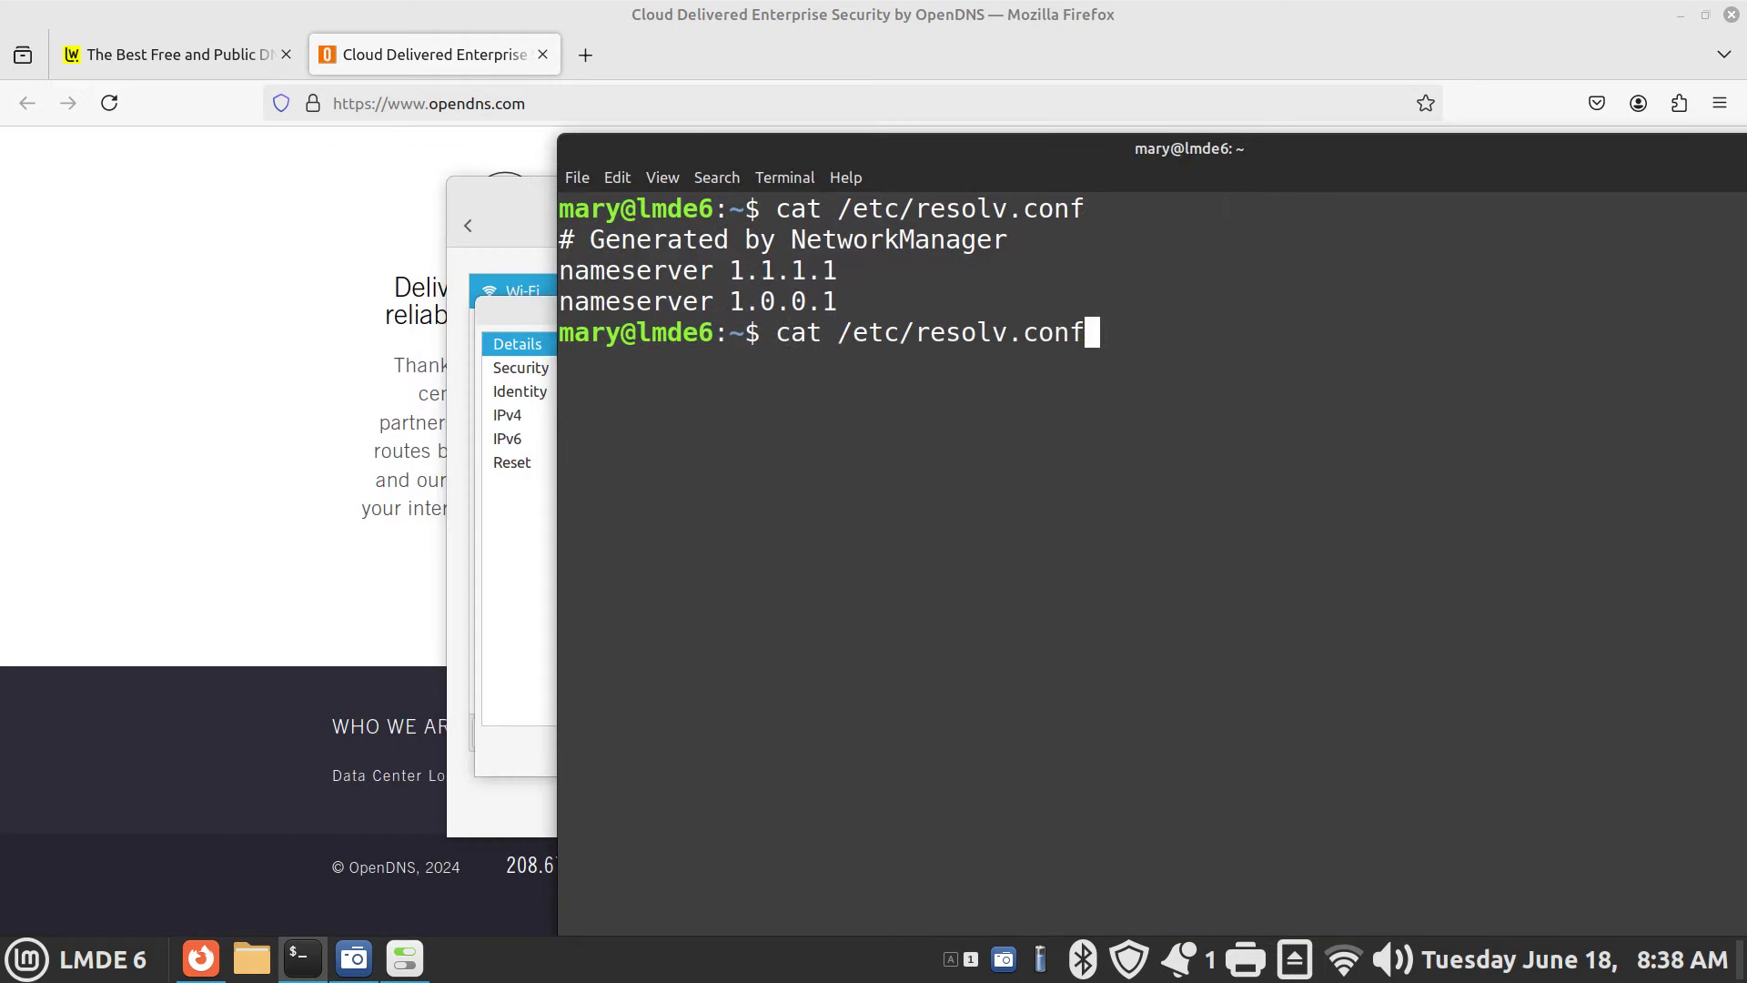
key("Return")
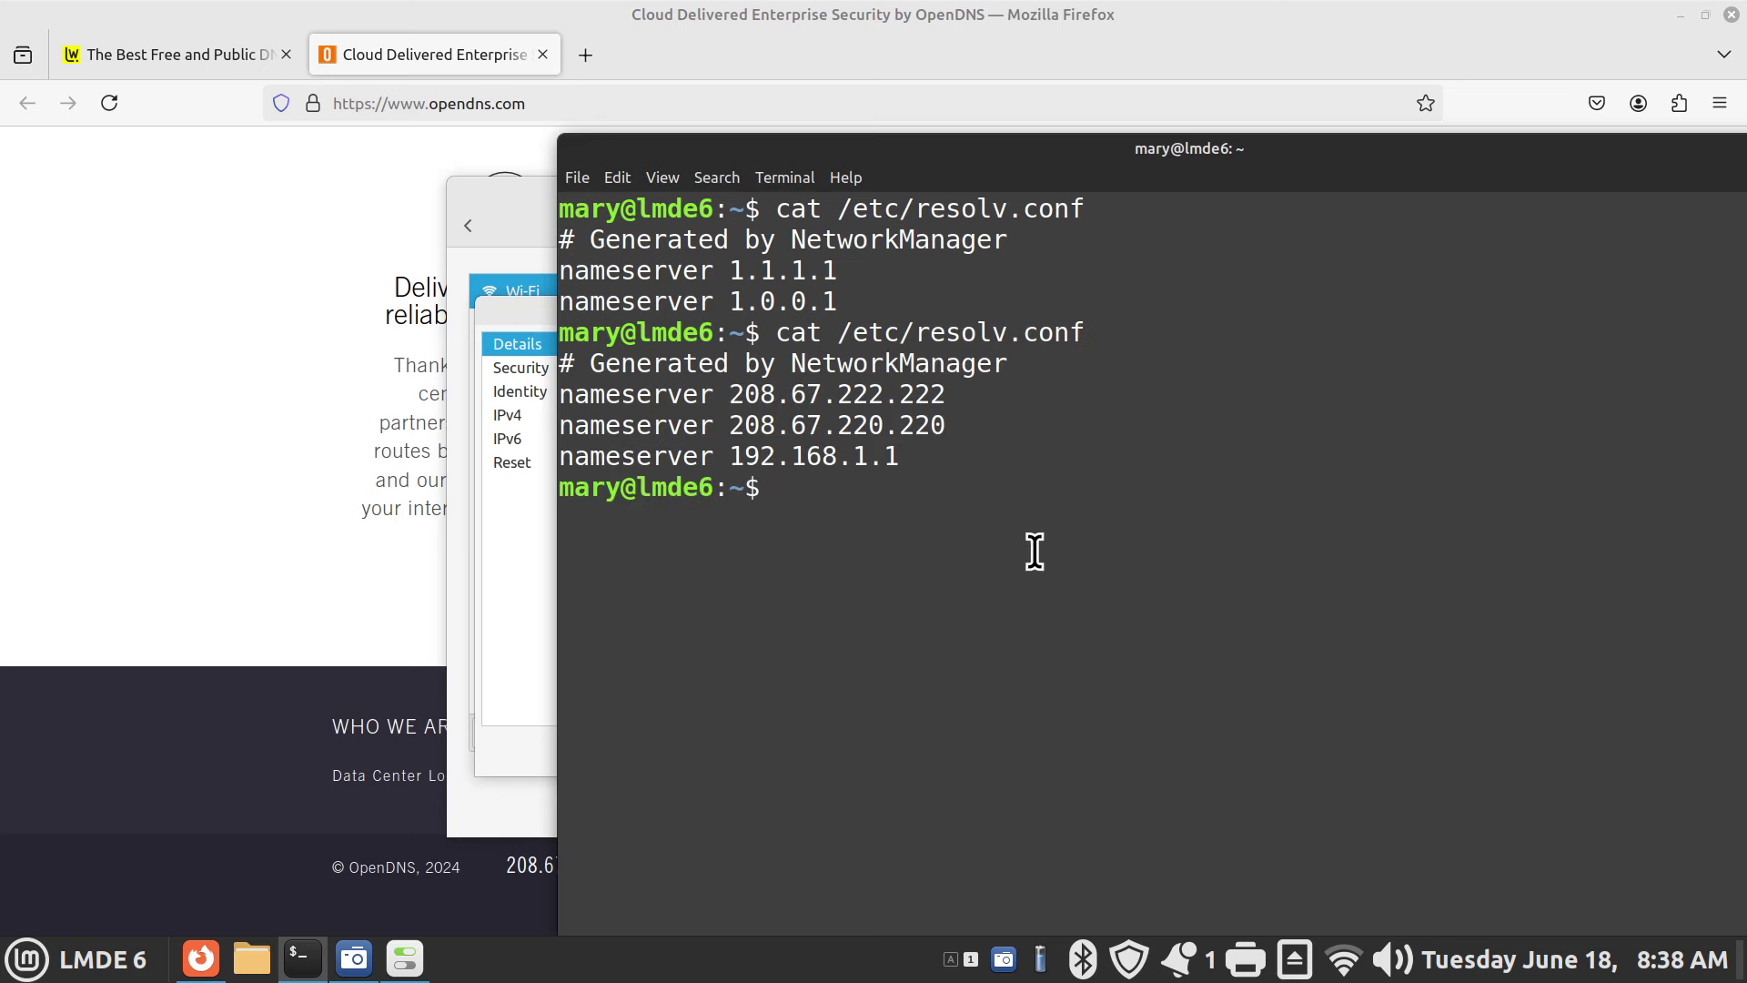
left_click_drag(730, 394, 986, 427)
left_click_drag(833, 395, 955, 429)
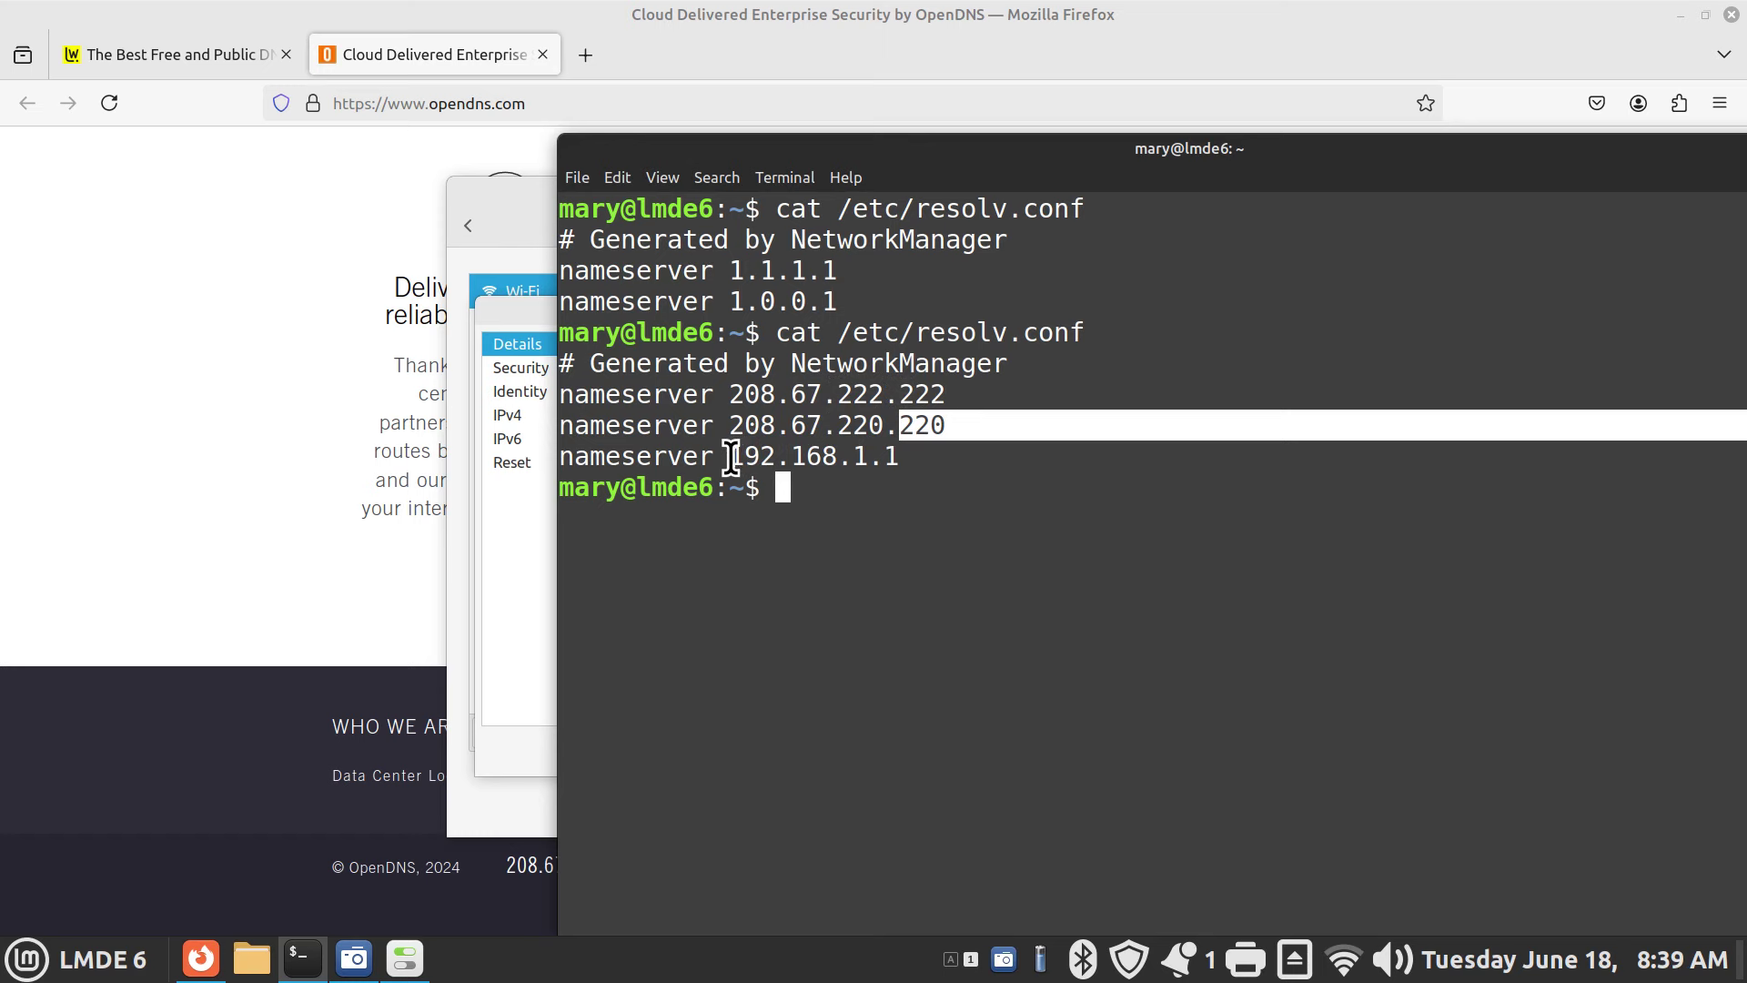
left_click_drag(729, 455, 912, 455)
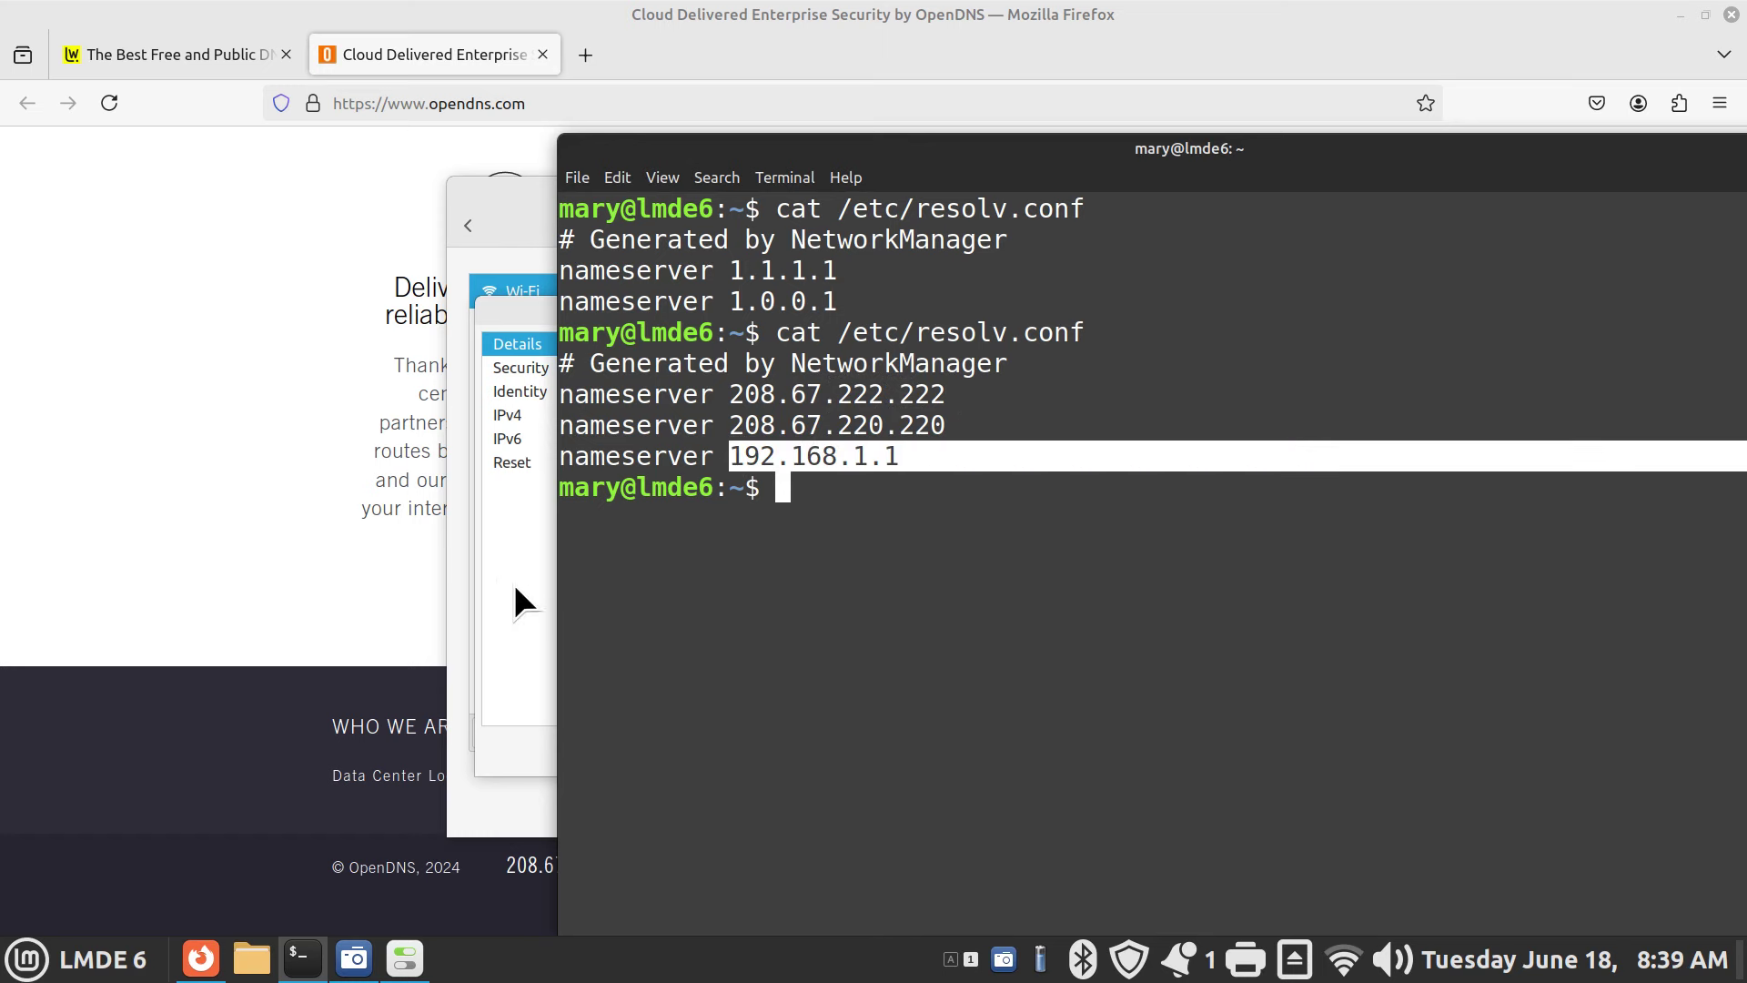
Review the hart2 connection details, look over the Lifewire DNS table in Firefox, and minimize the browser
left_click(492, 561)
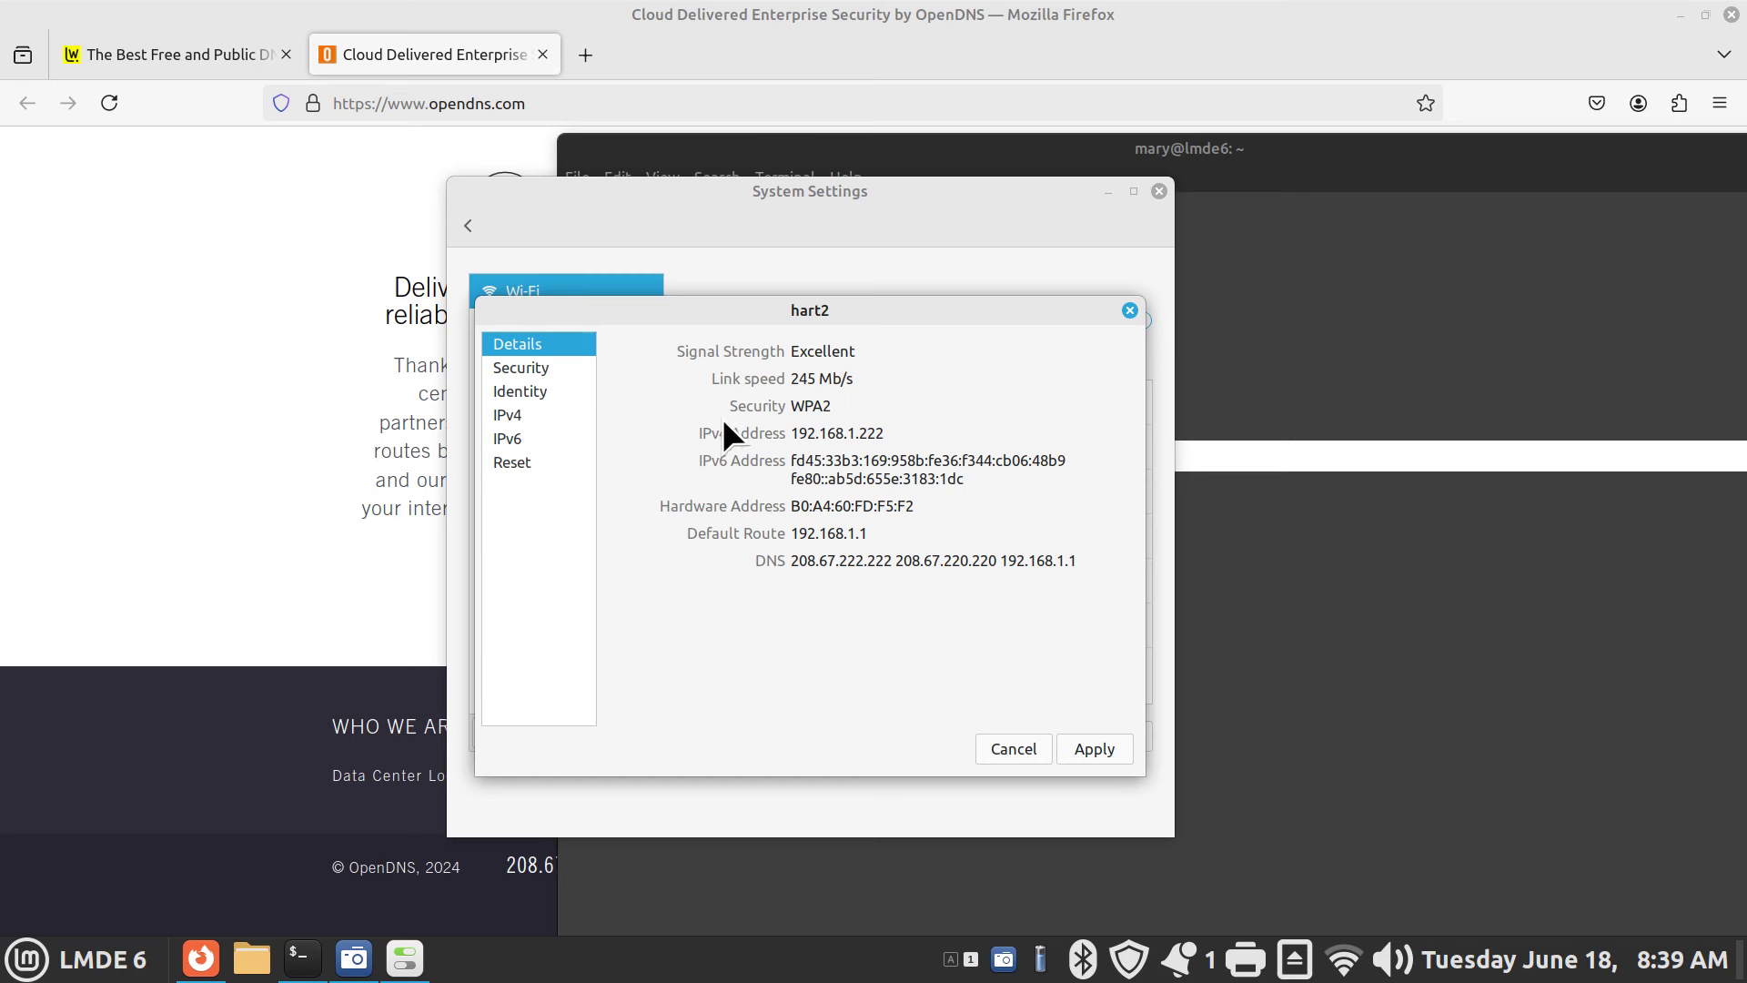
left_click(167, 58)
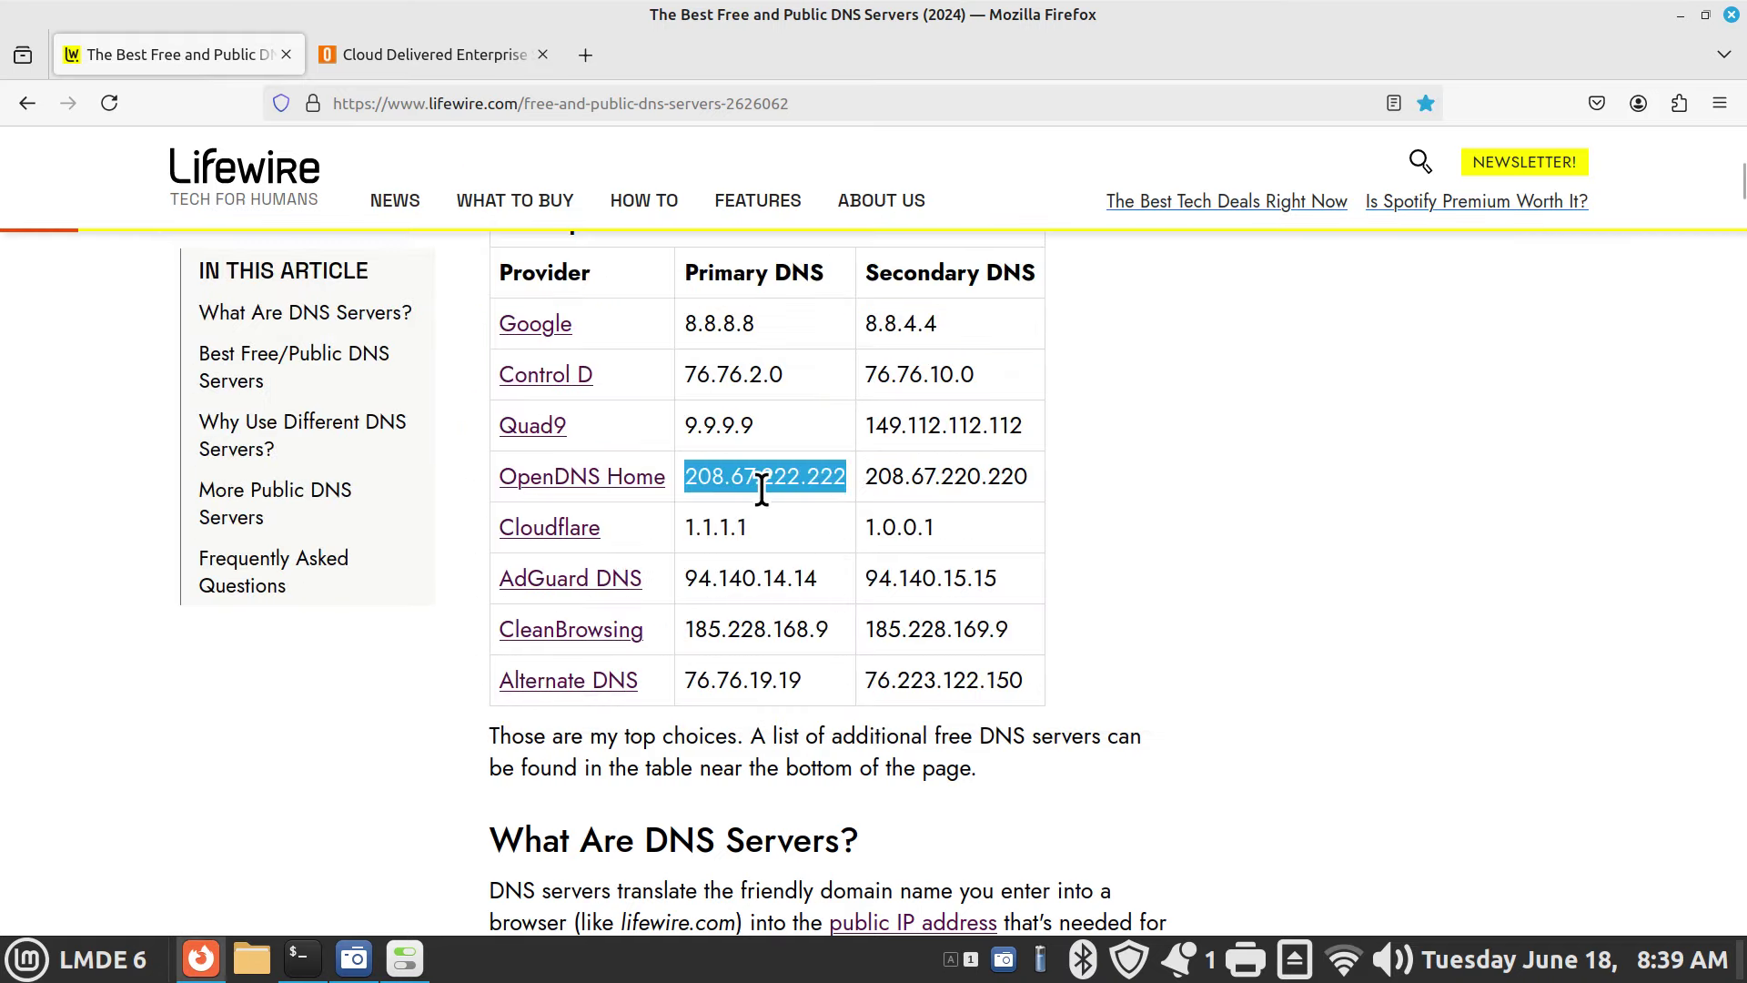
left_click(1674, 13)
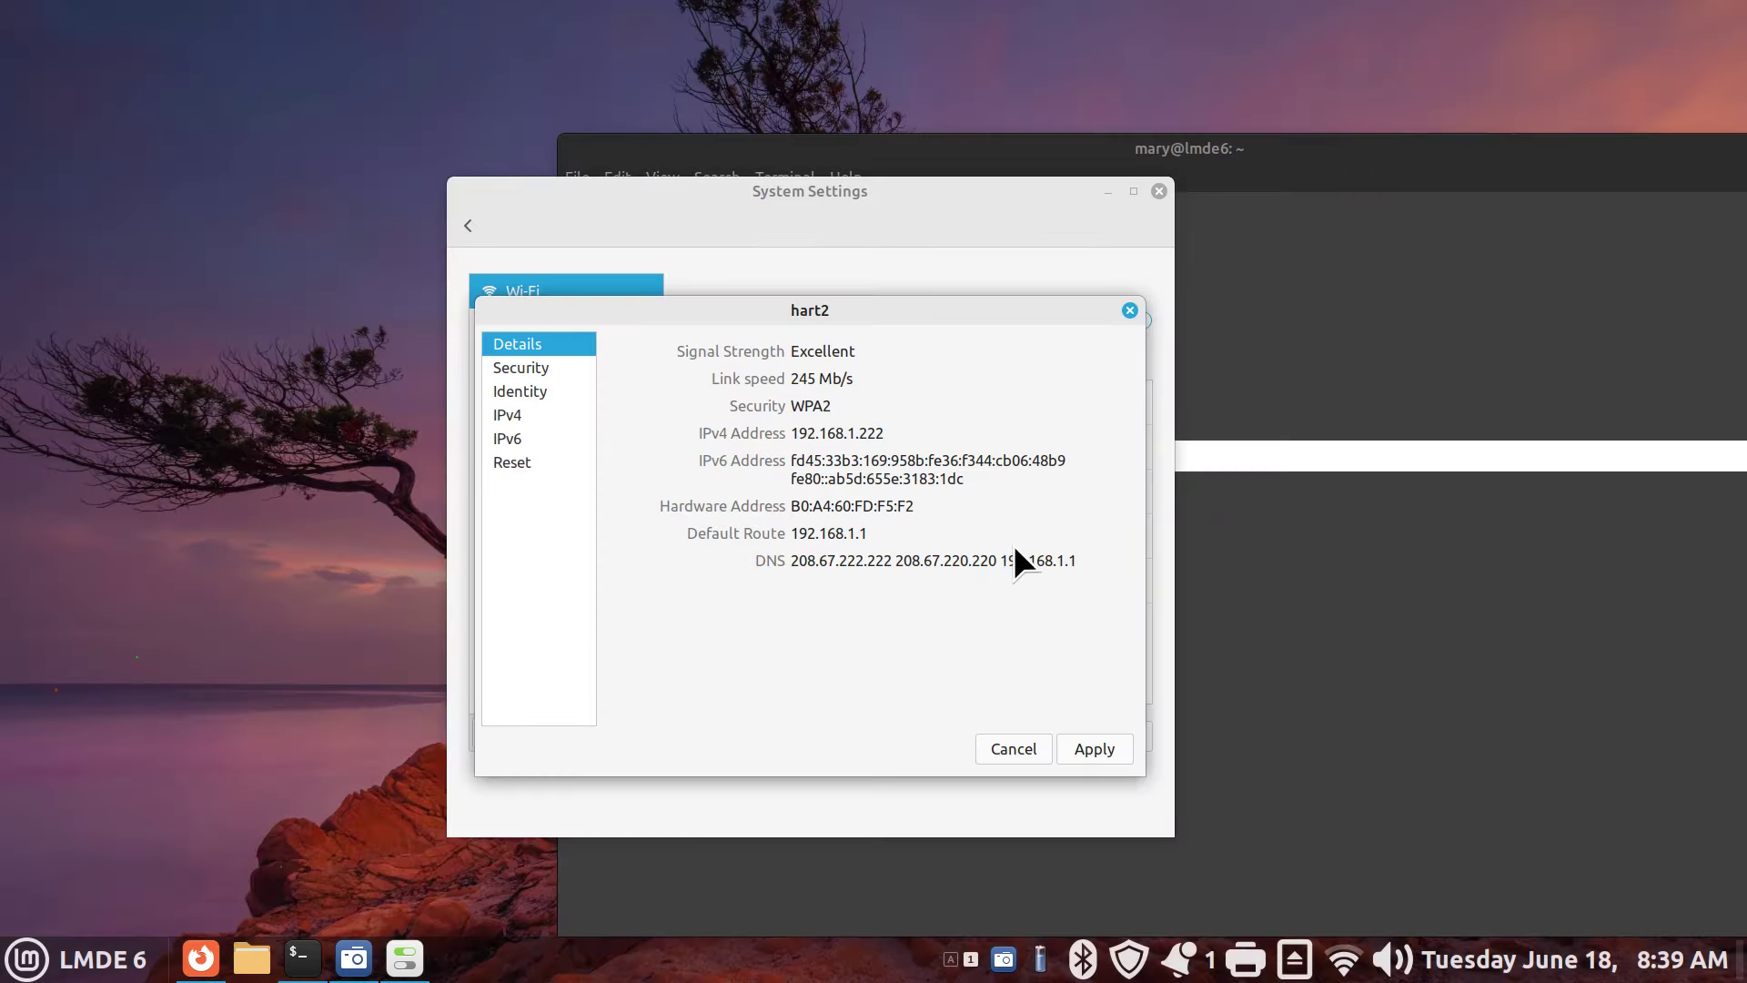
Close the hart2 details and System Settings, and rerun cat /etc/resolv.conf in the terminal before closing it
left_click(1010, 750)
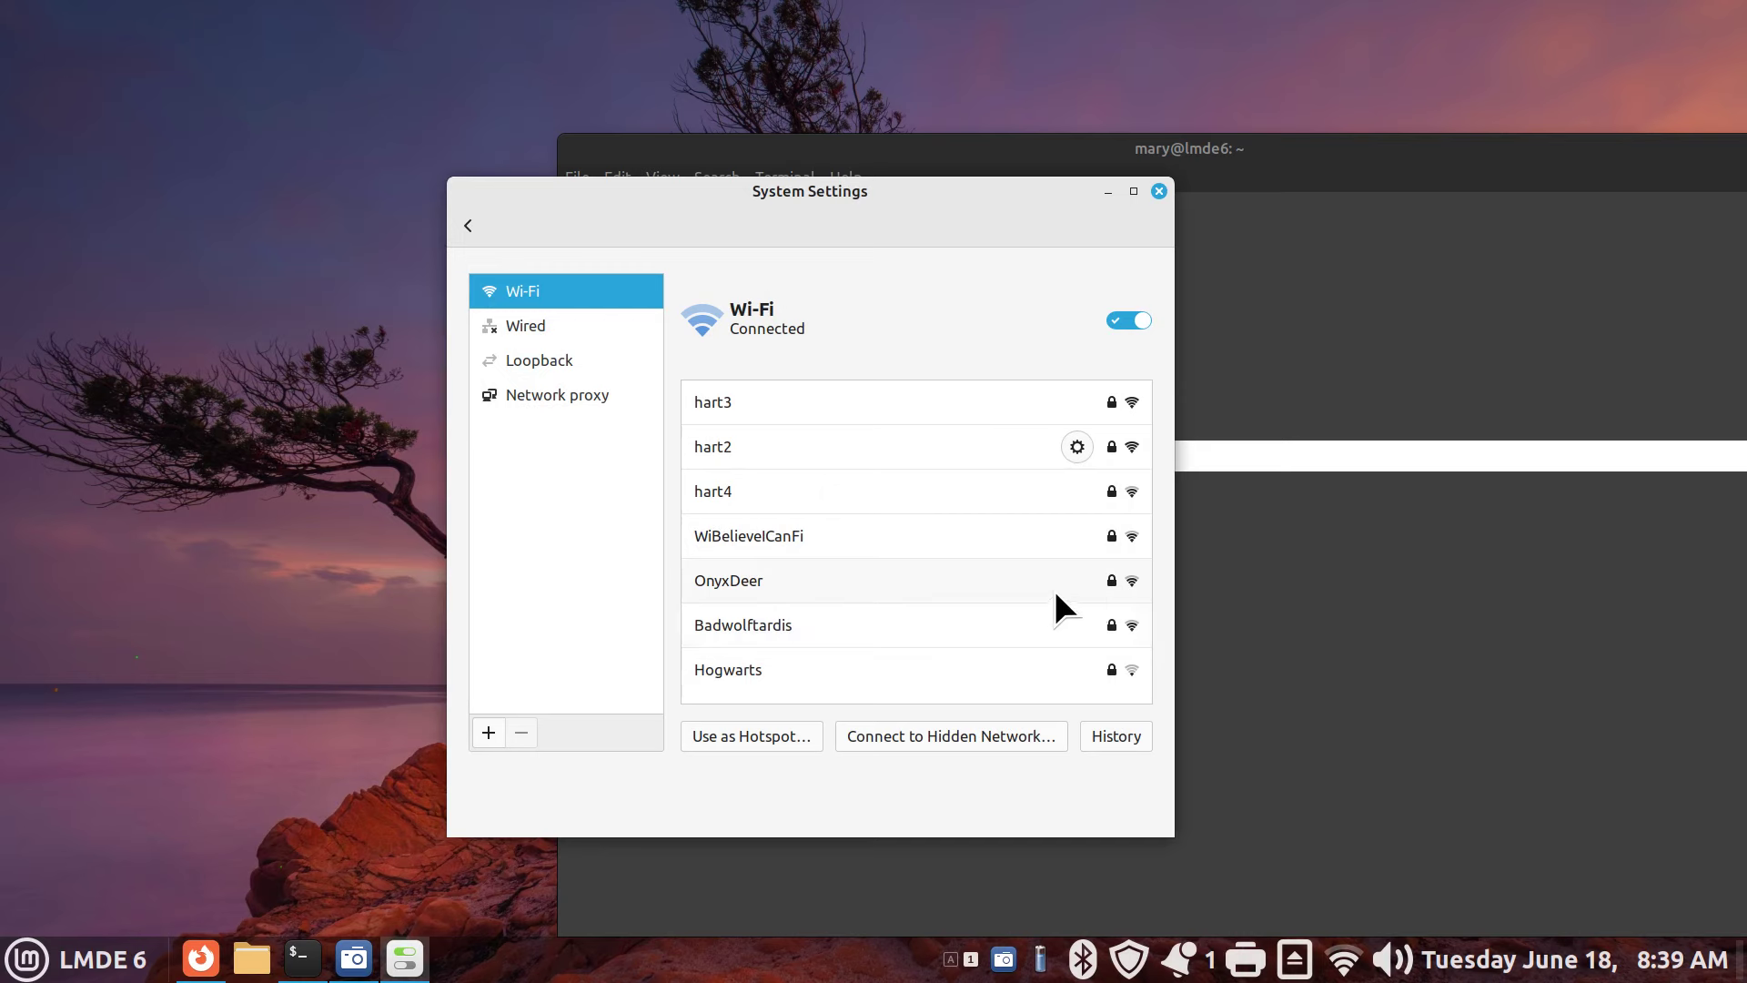
left_click(1158, 191)
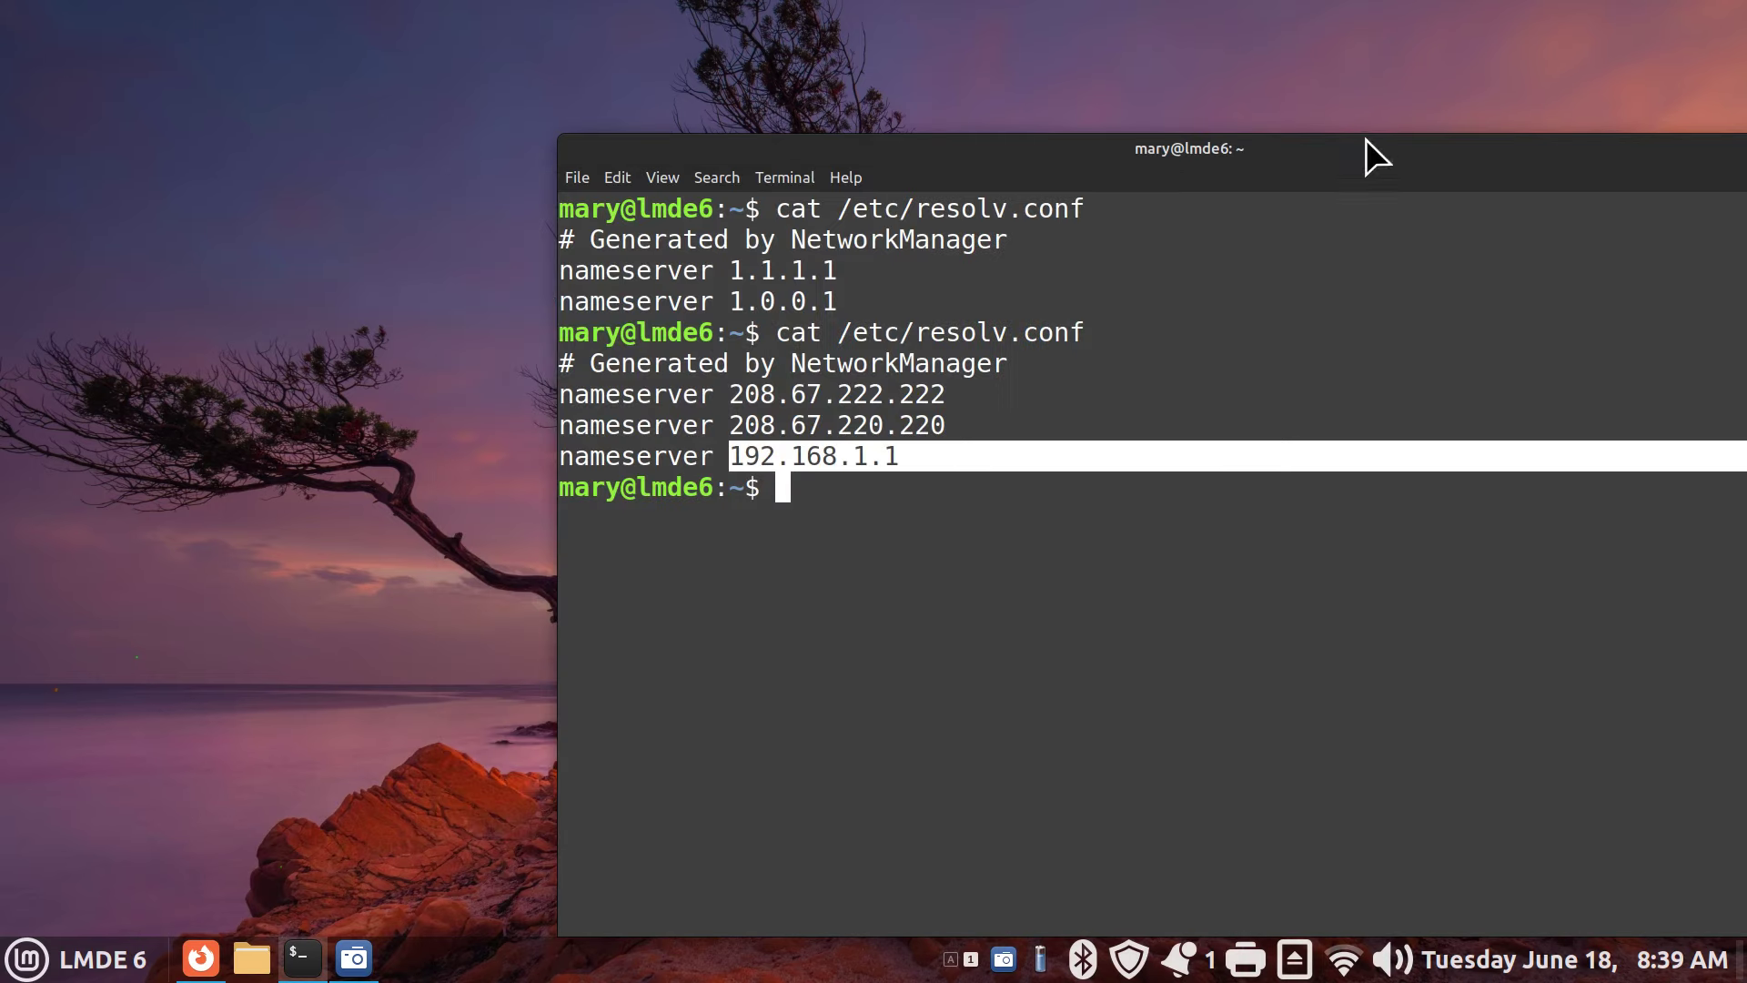
left_click_drag(1392, 162, 1010, 97)
left_click(684, 518)
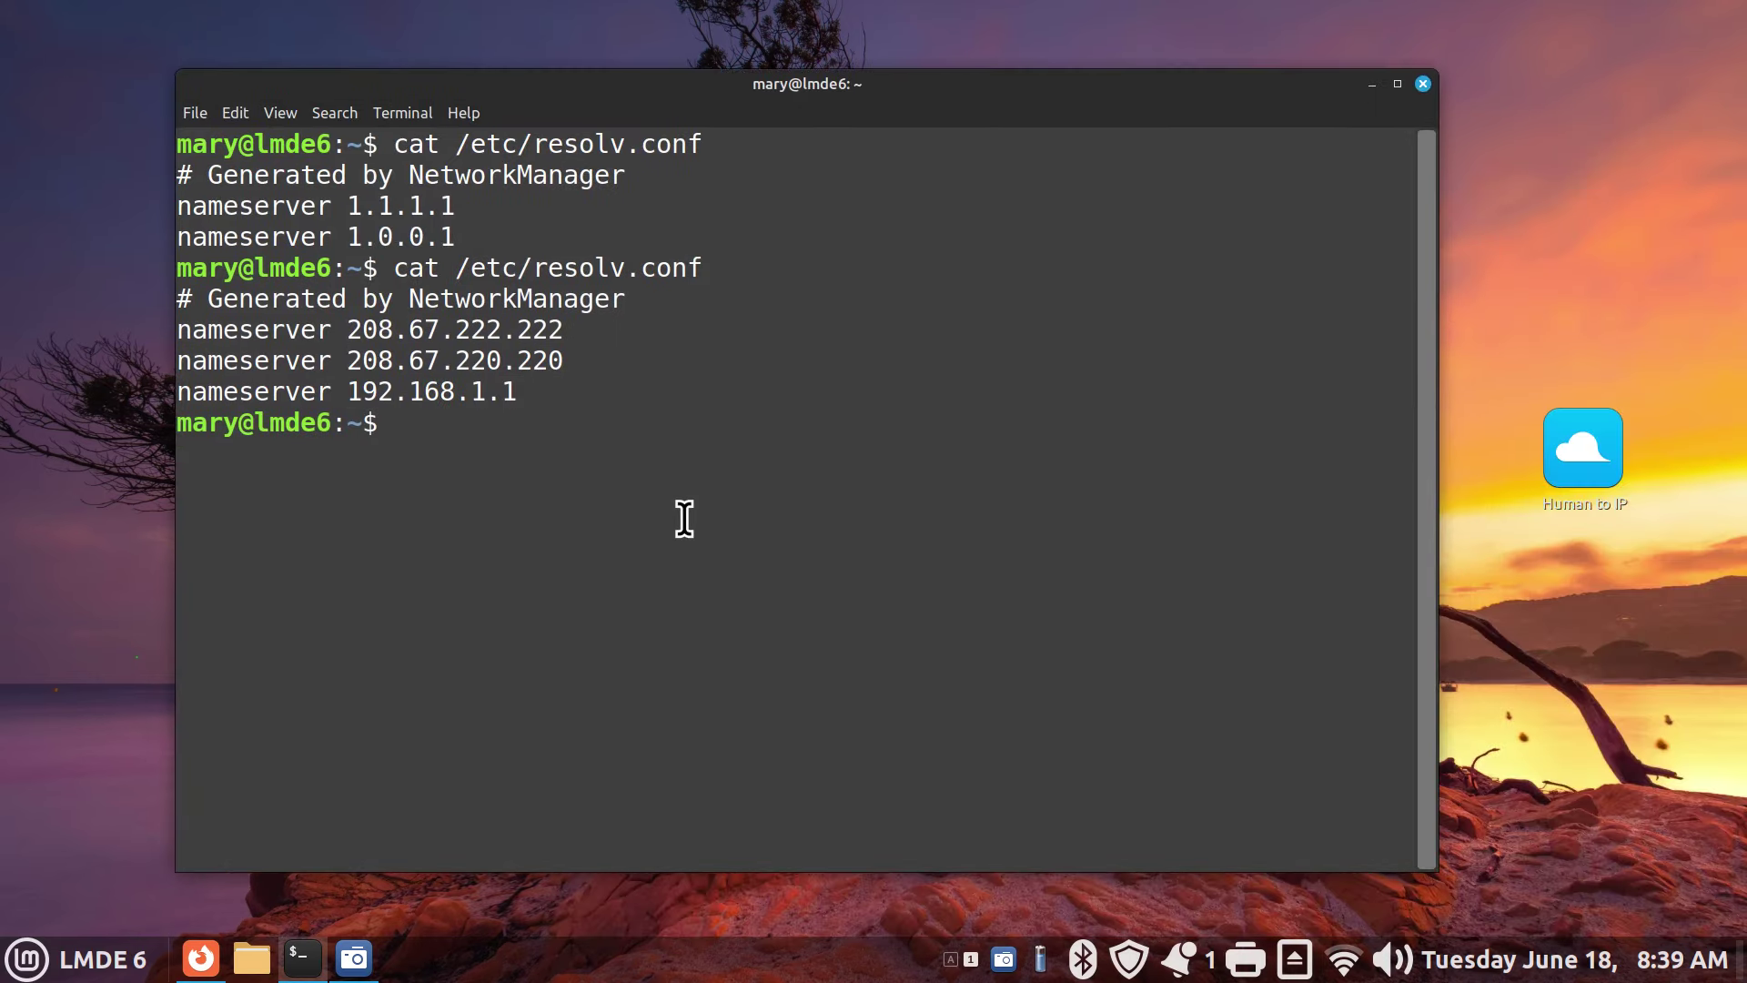
key("Up")
key("Return")
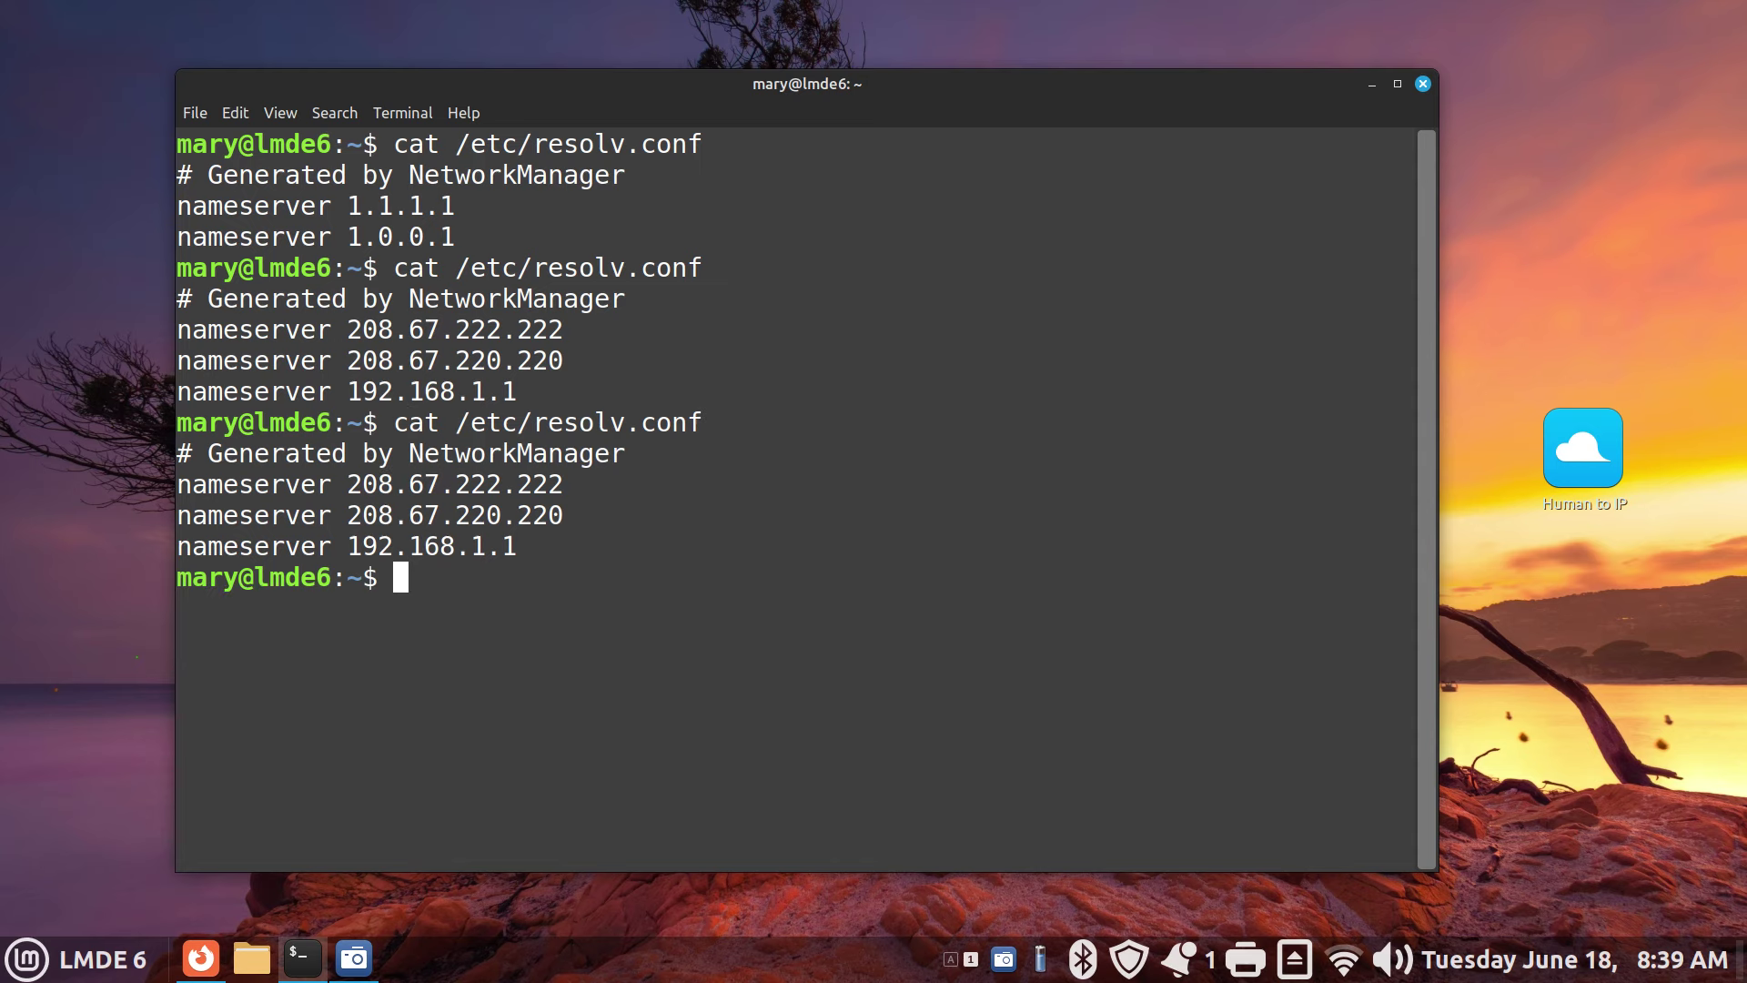
left_click(1423, 84)
Launch Human to IP from the desktop, shift its window toward the middle, and look up ba.com
left_click(1583, 459)
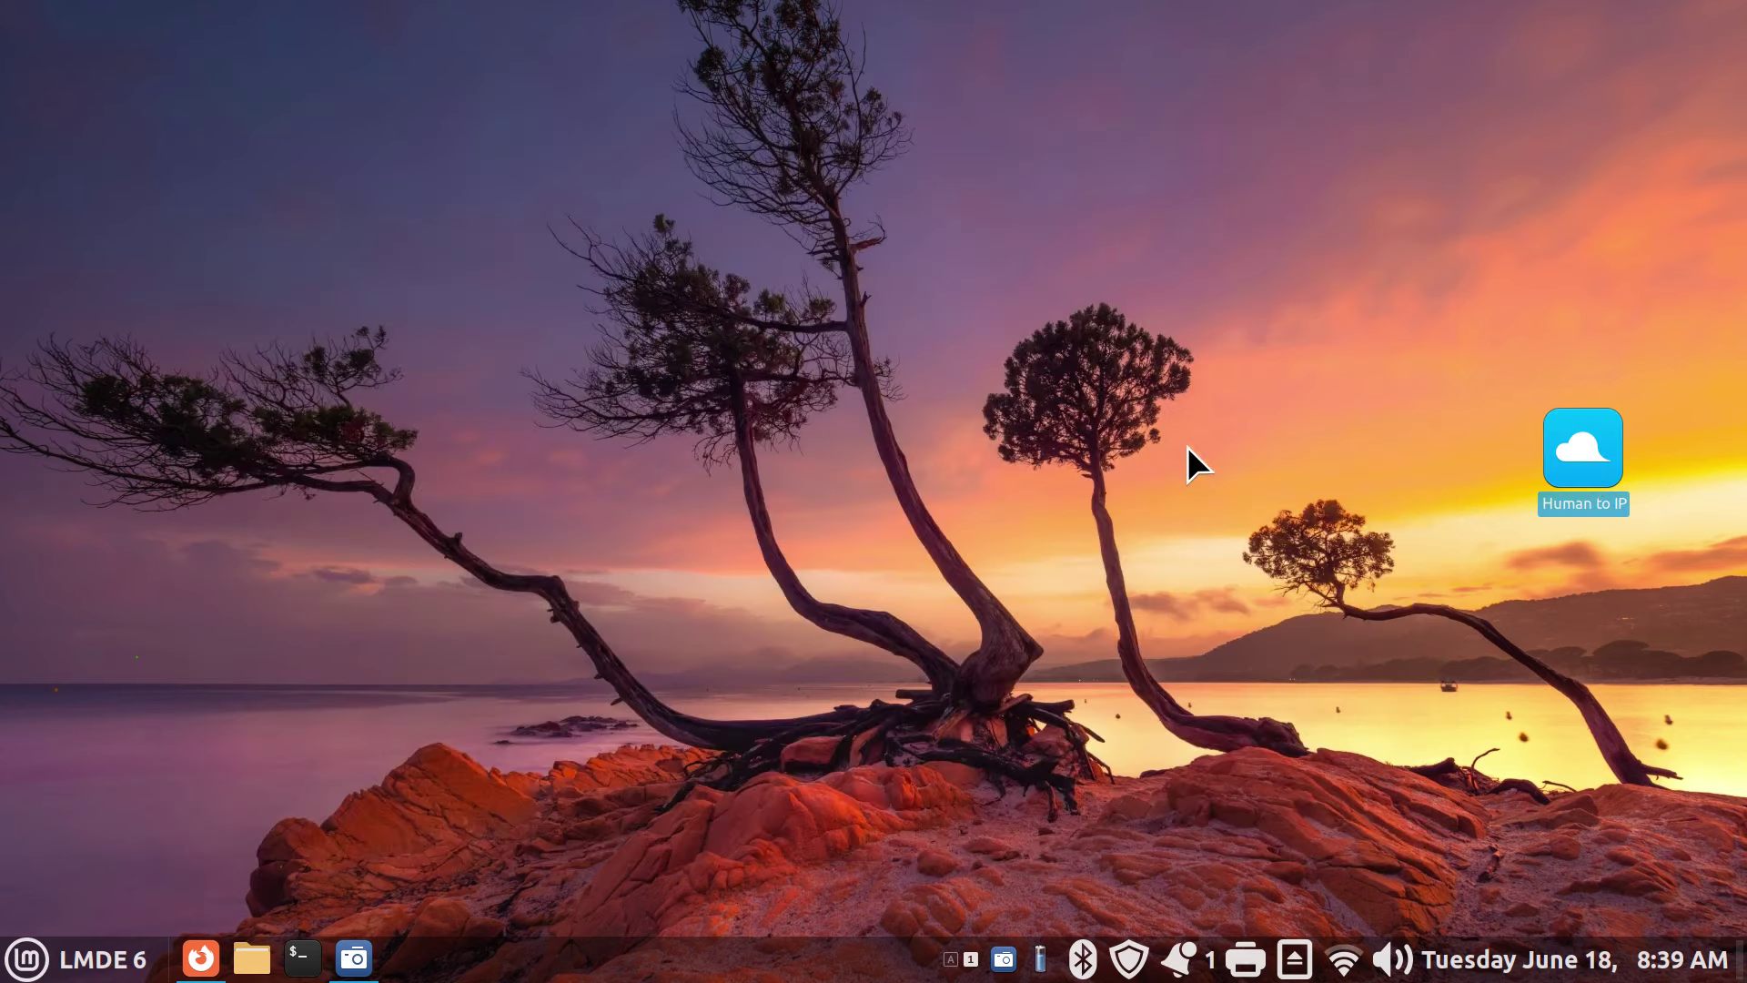
double_click(1585, 452)
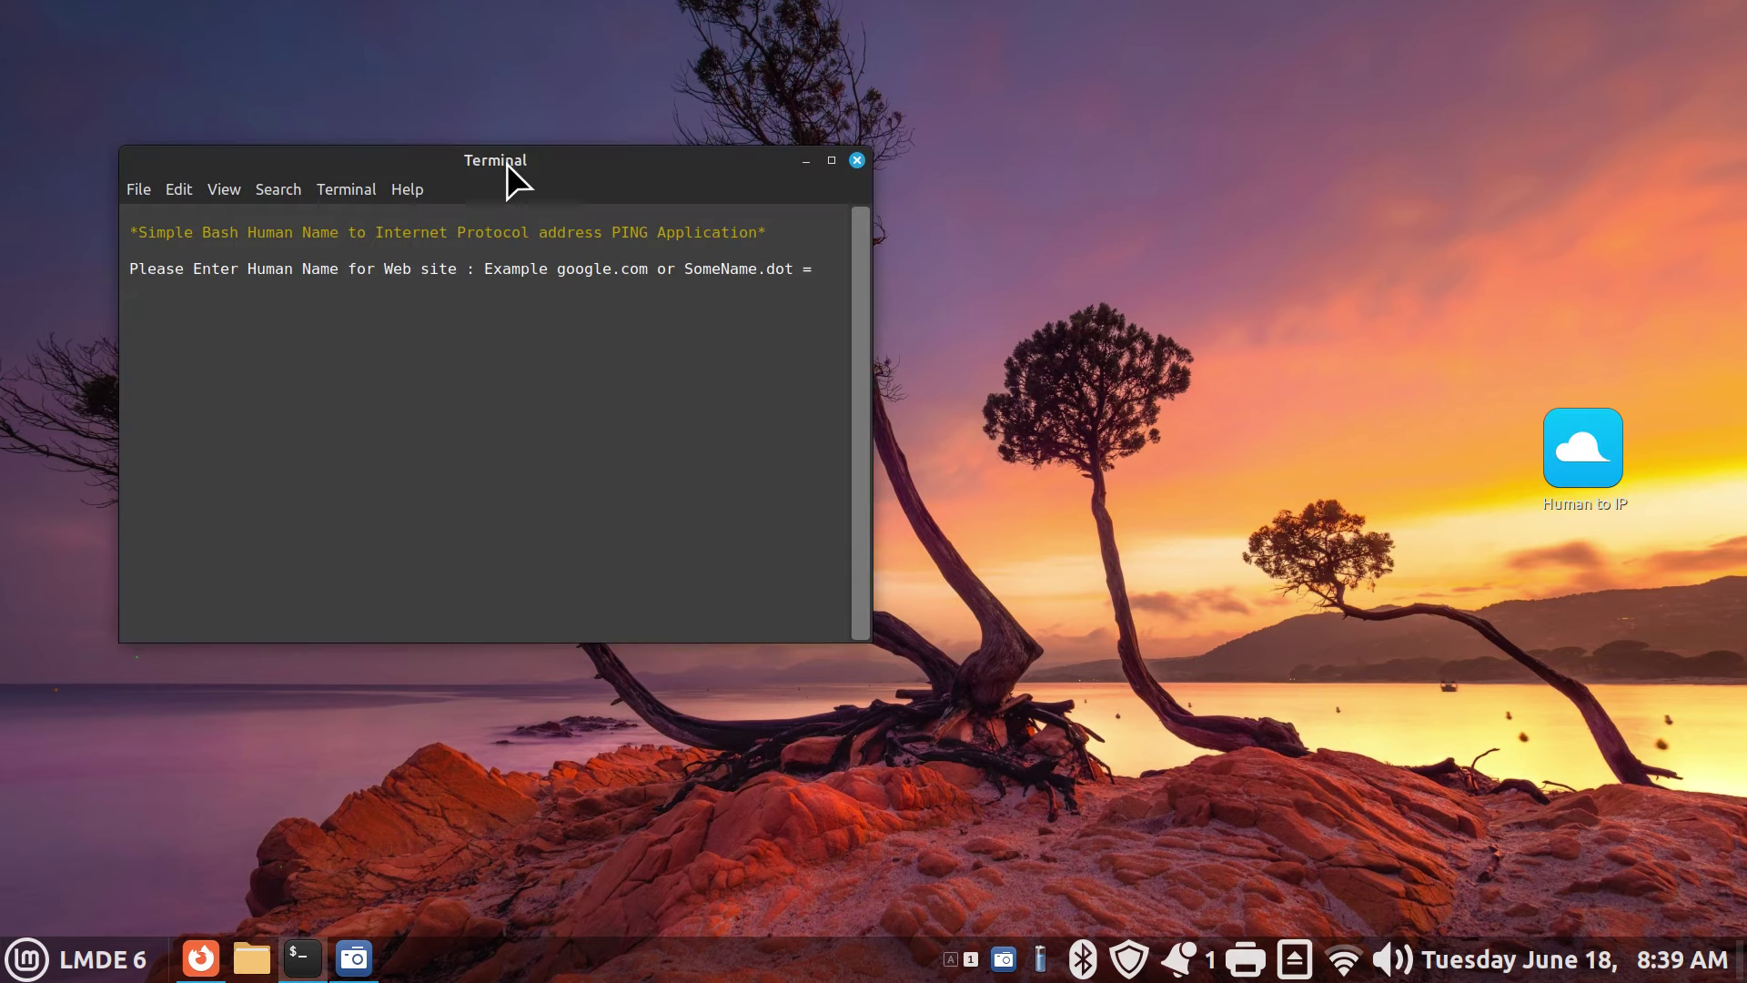
left_click_drag(507, 164, 779, 343)
type("b")
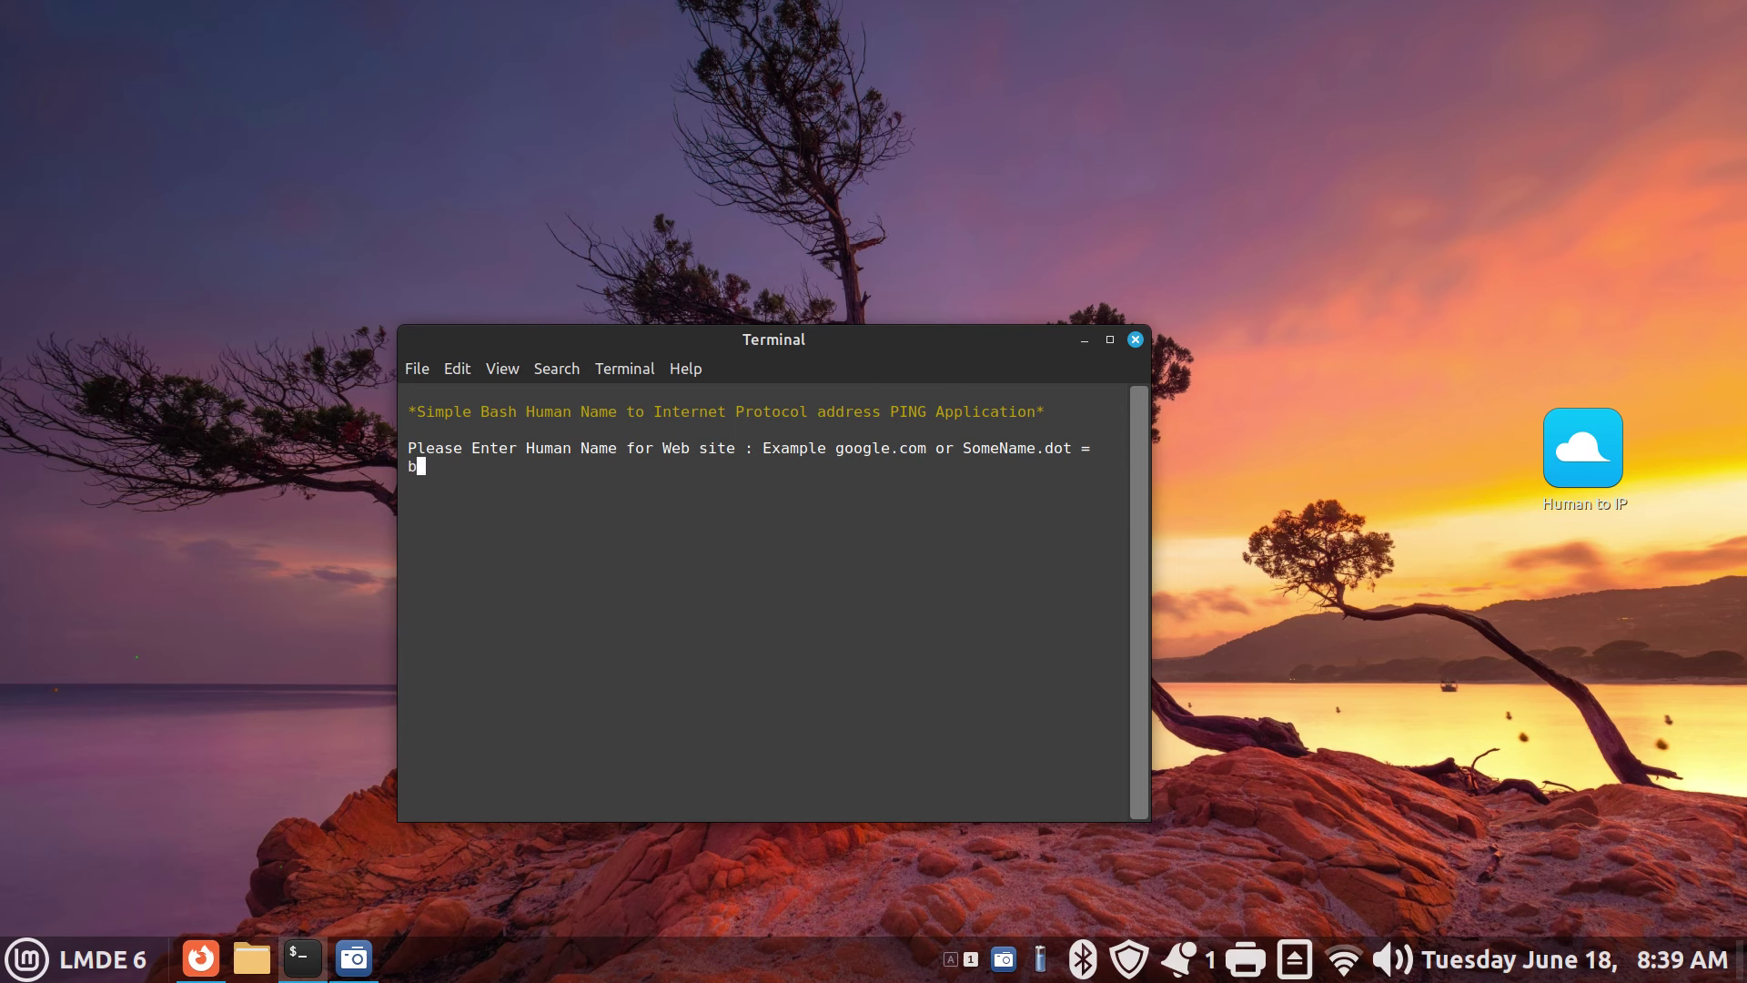
type("a.com")
key("Return")
Enlarge the Human to IP text by four zoom levels and highlight the first number of ba.com's resolved IP address
key("ctrl+plus")
key("ctrl+plus")
key("ctrl+plus")
key("ctrl+plus")
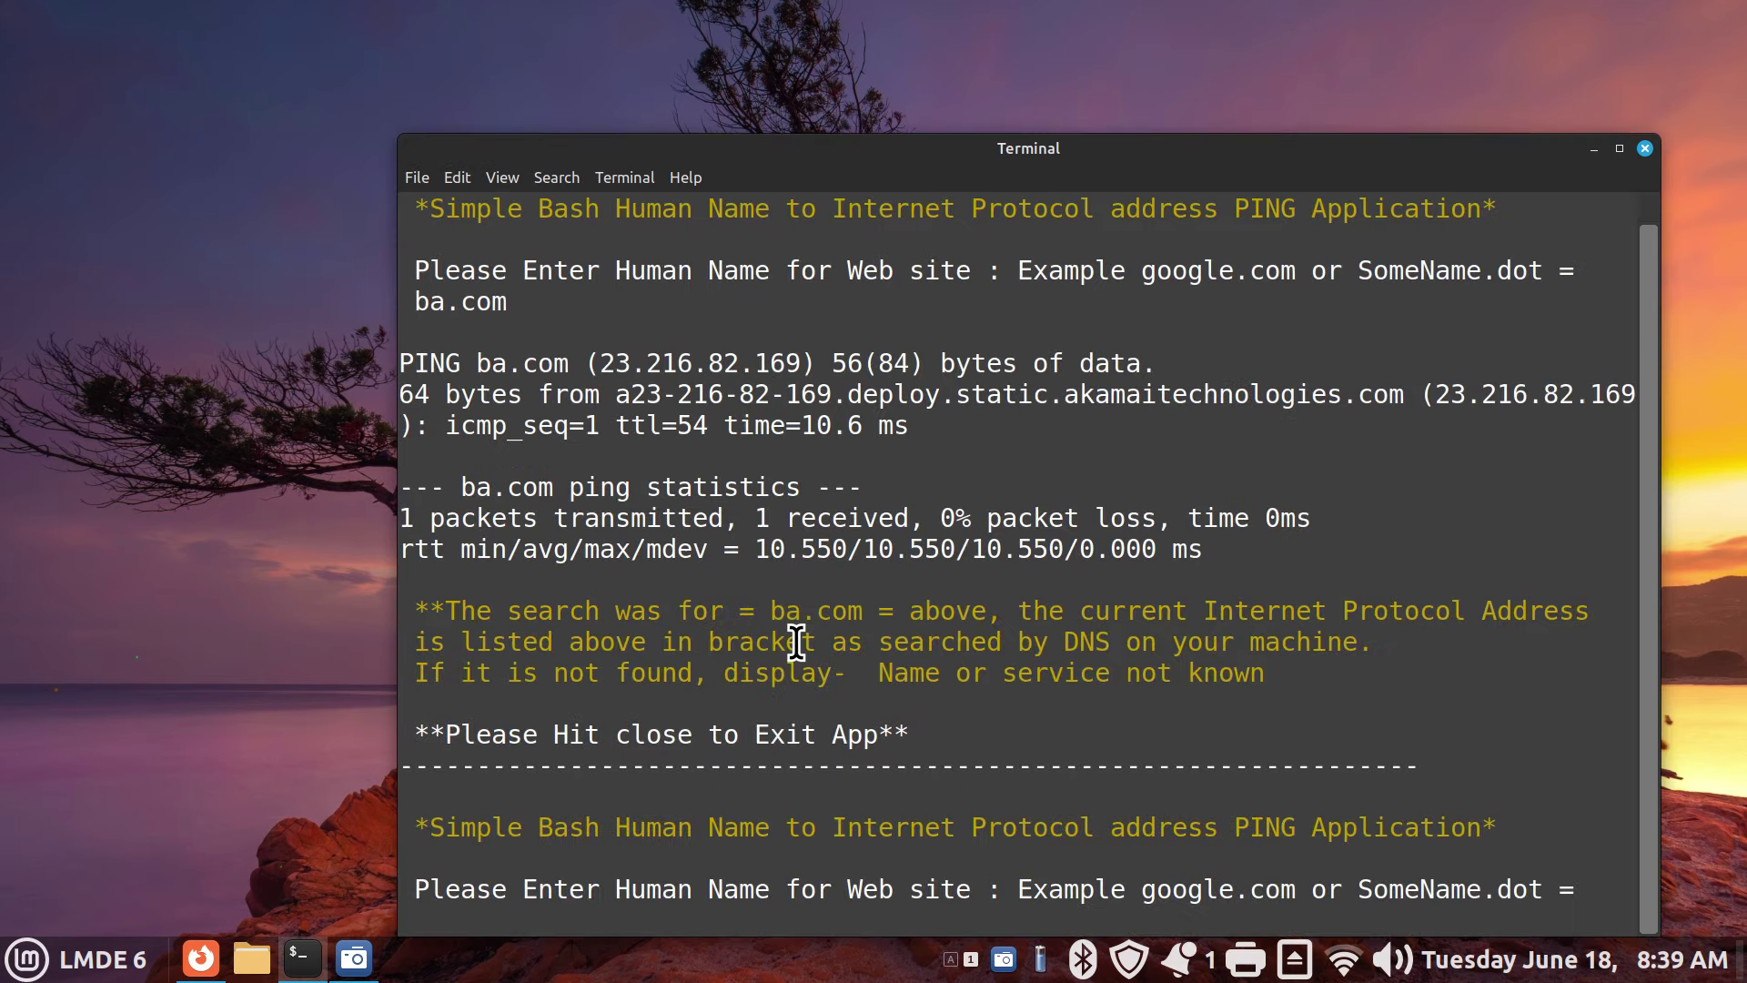
left_click_drag(601, 363, 631, 363)
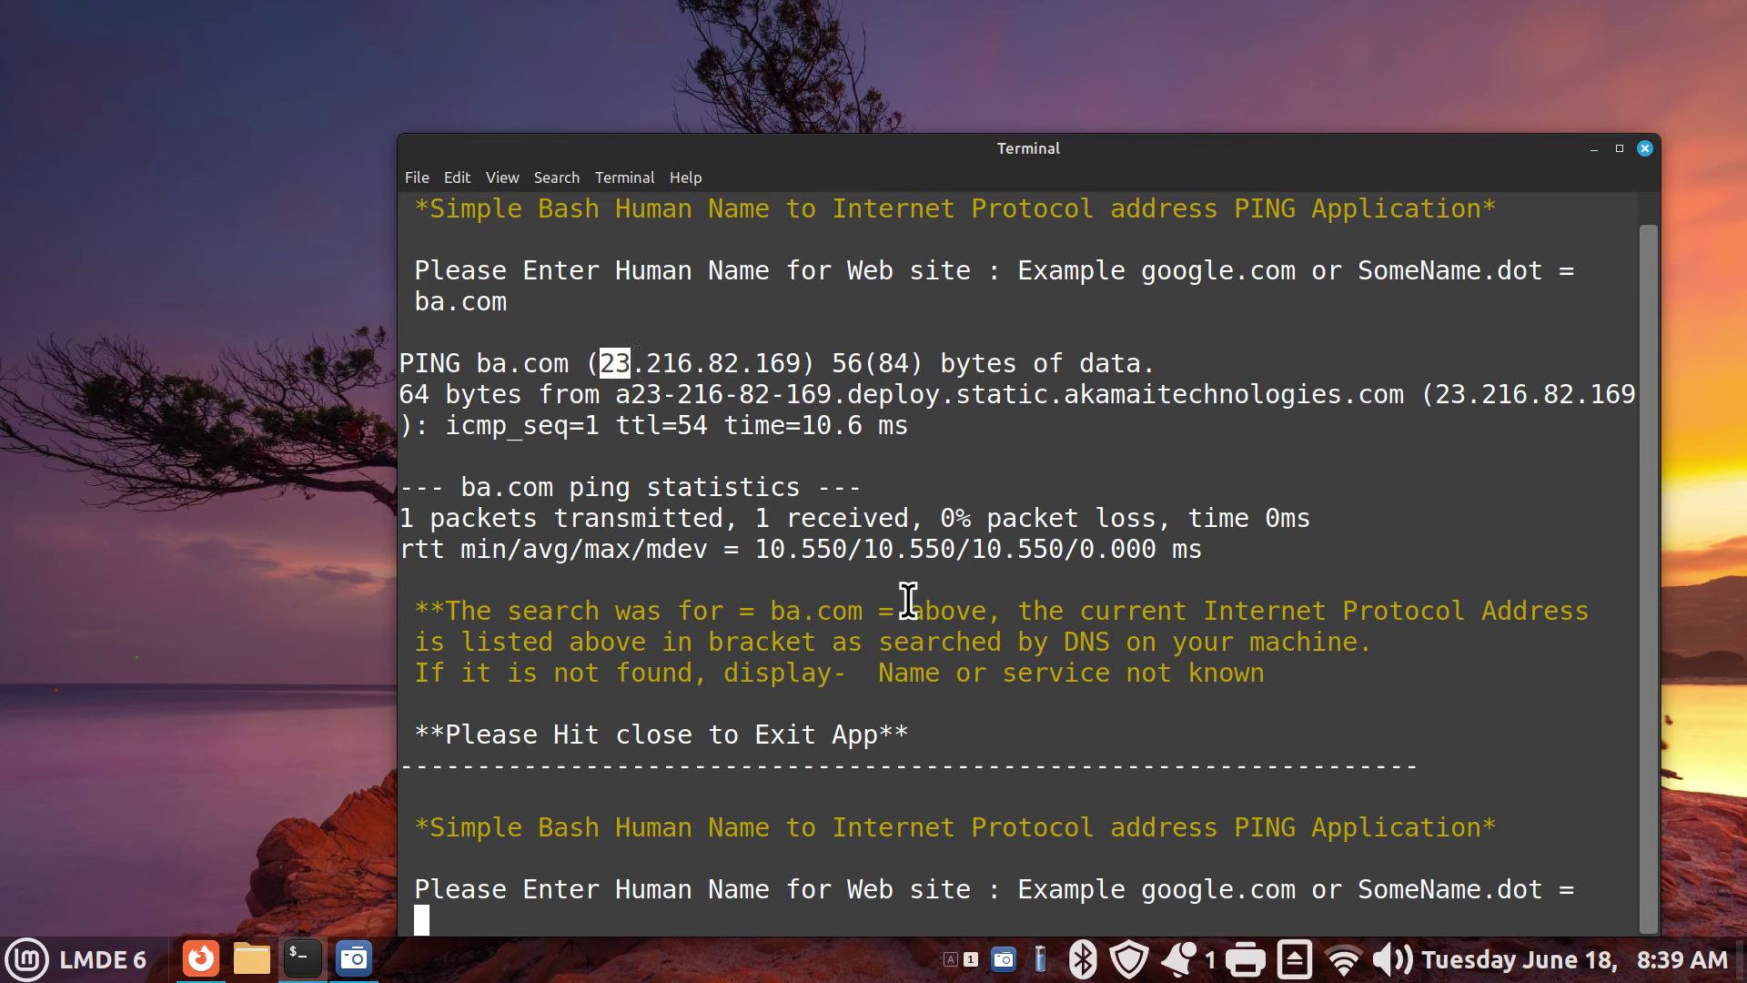
Look up ba.org in Human to IP and highlight the response text after the domain name
type("ba.org")
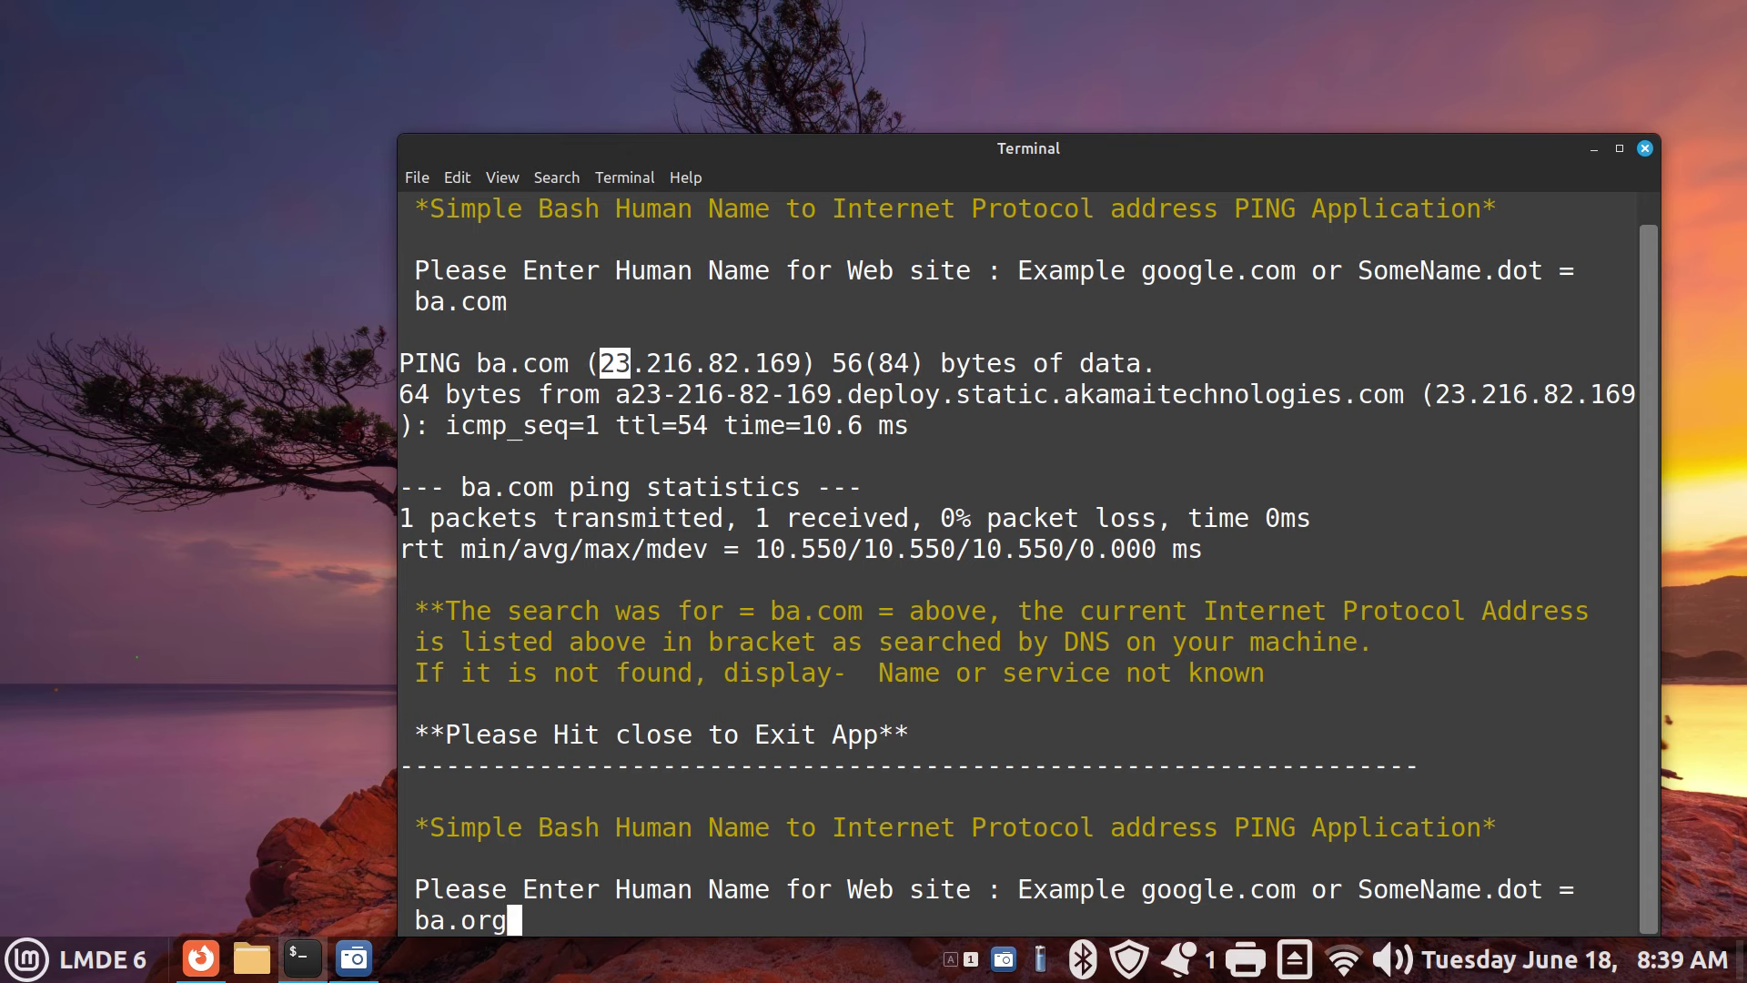
key("Return")
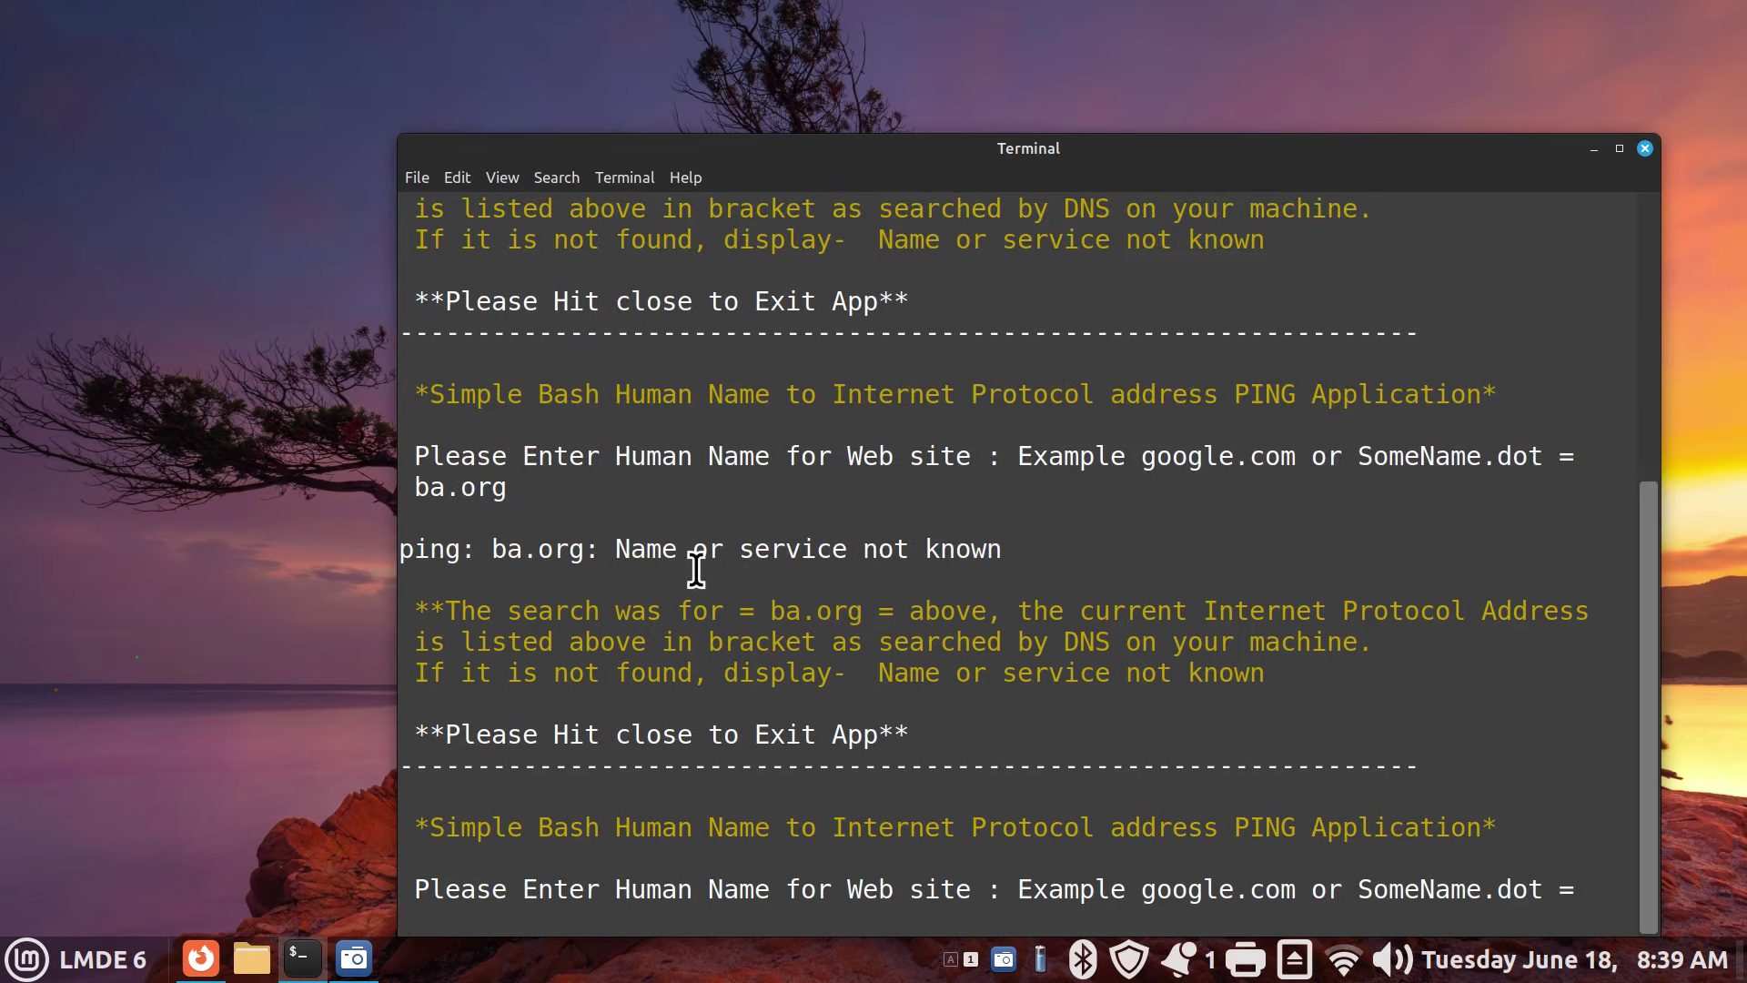
left_click_drag(614, 550, 1029, 557)
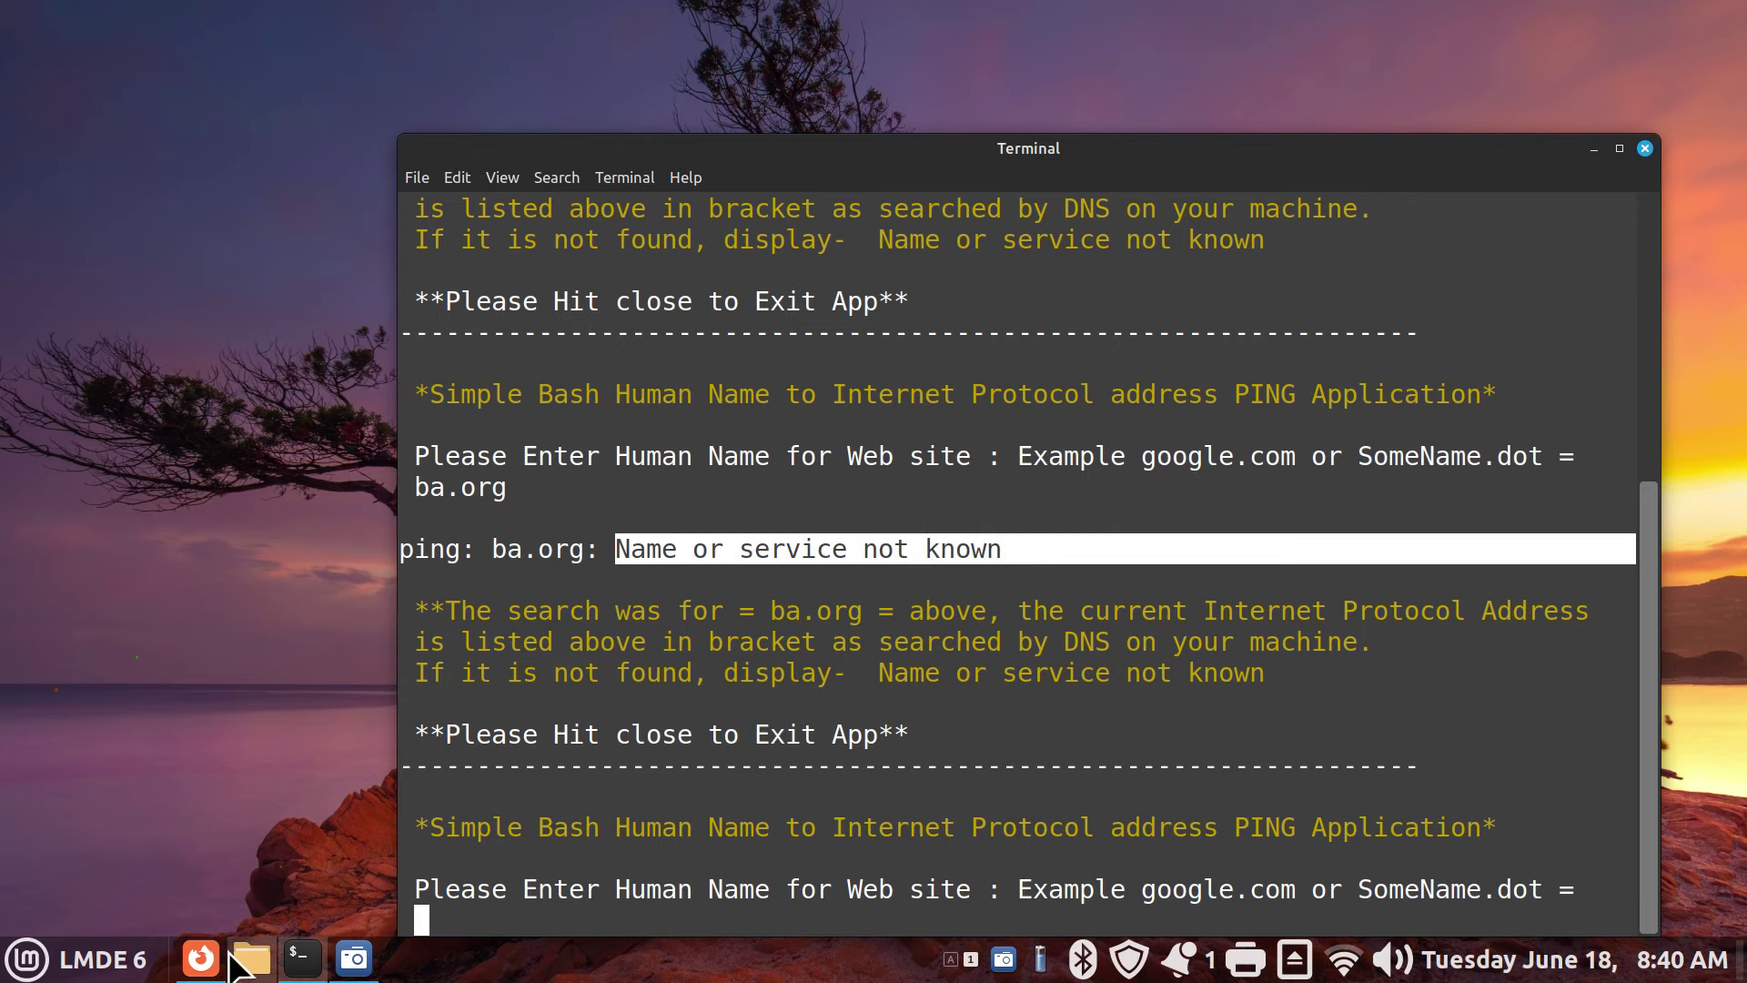
Try to load ba.org in a new Firefox tab, and close both the browser and the Human to IP window
left_click(201, 958)
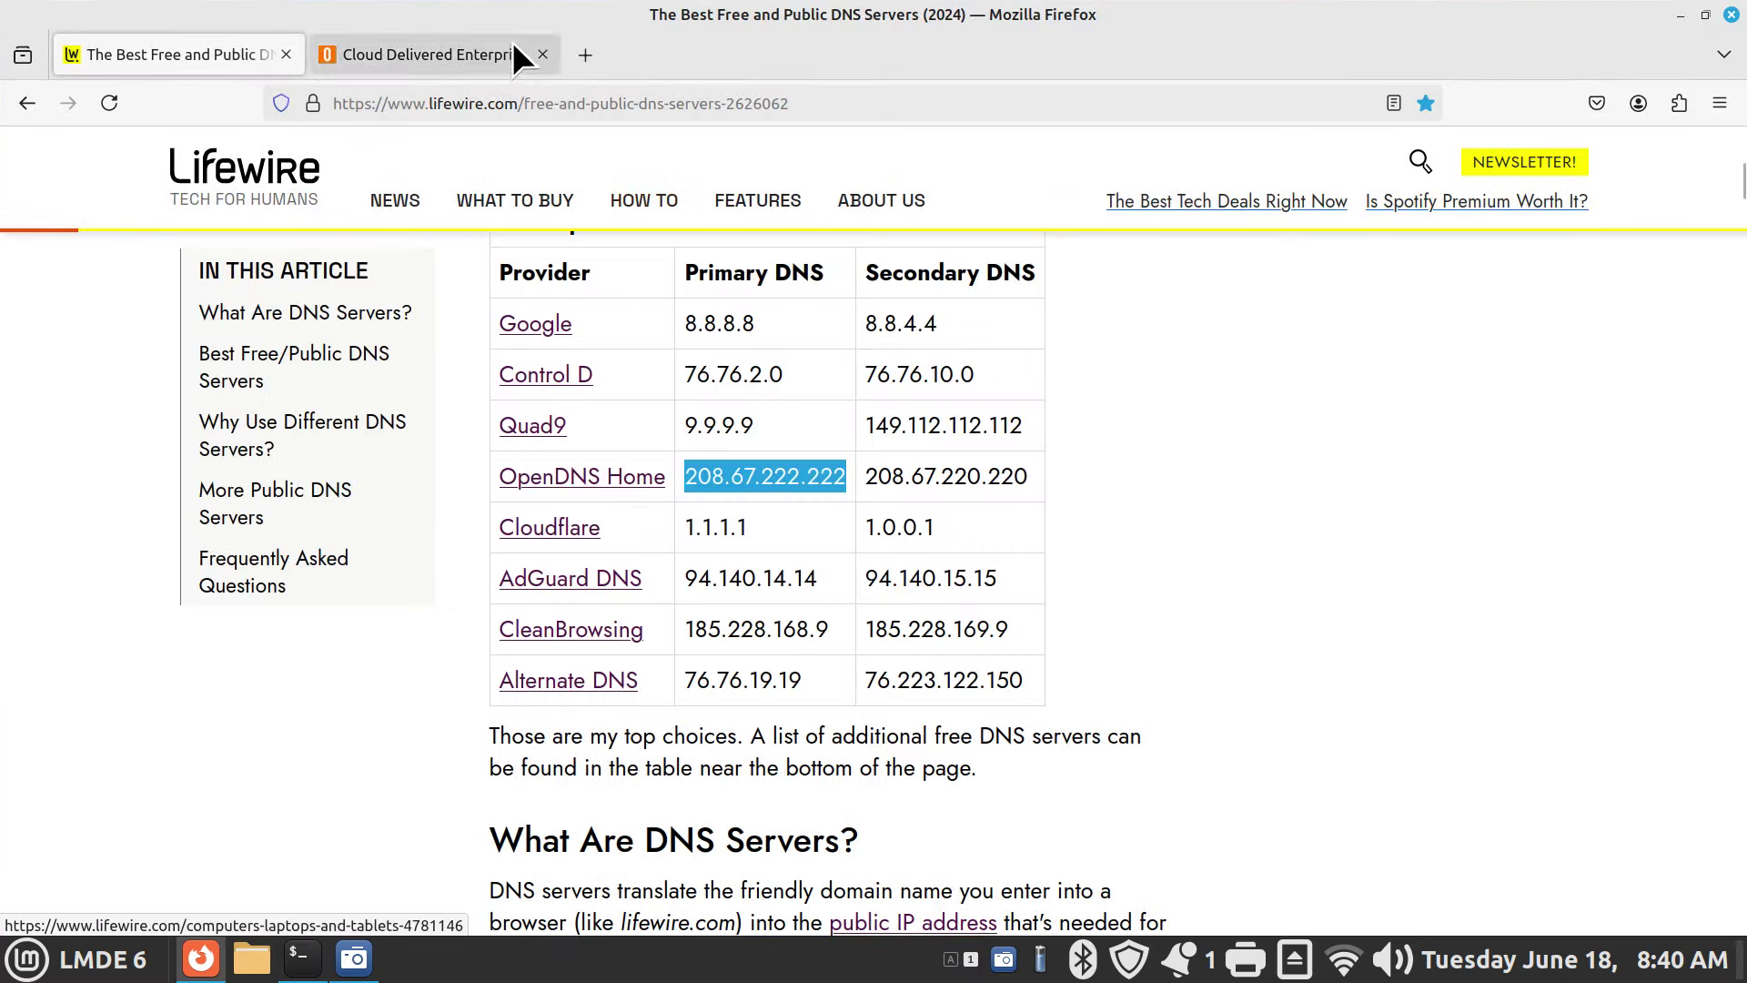
left_click(587, 55)
left_click(608, 368)
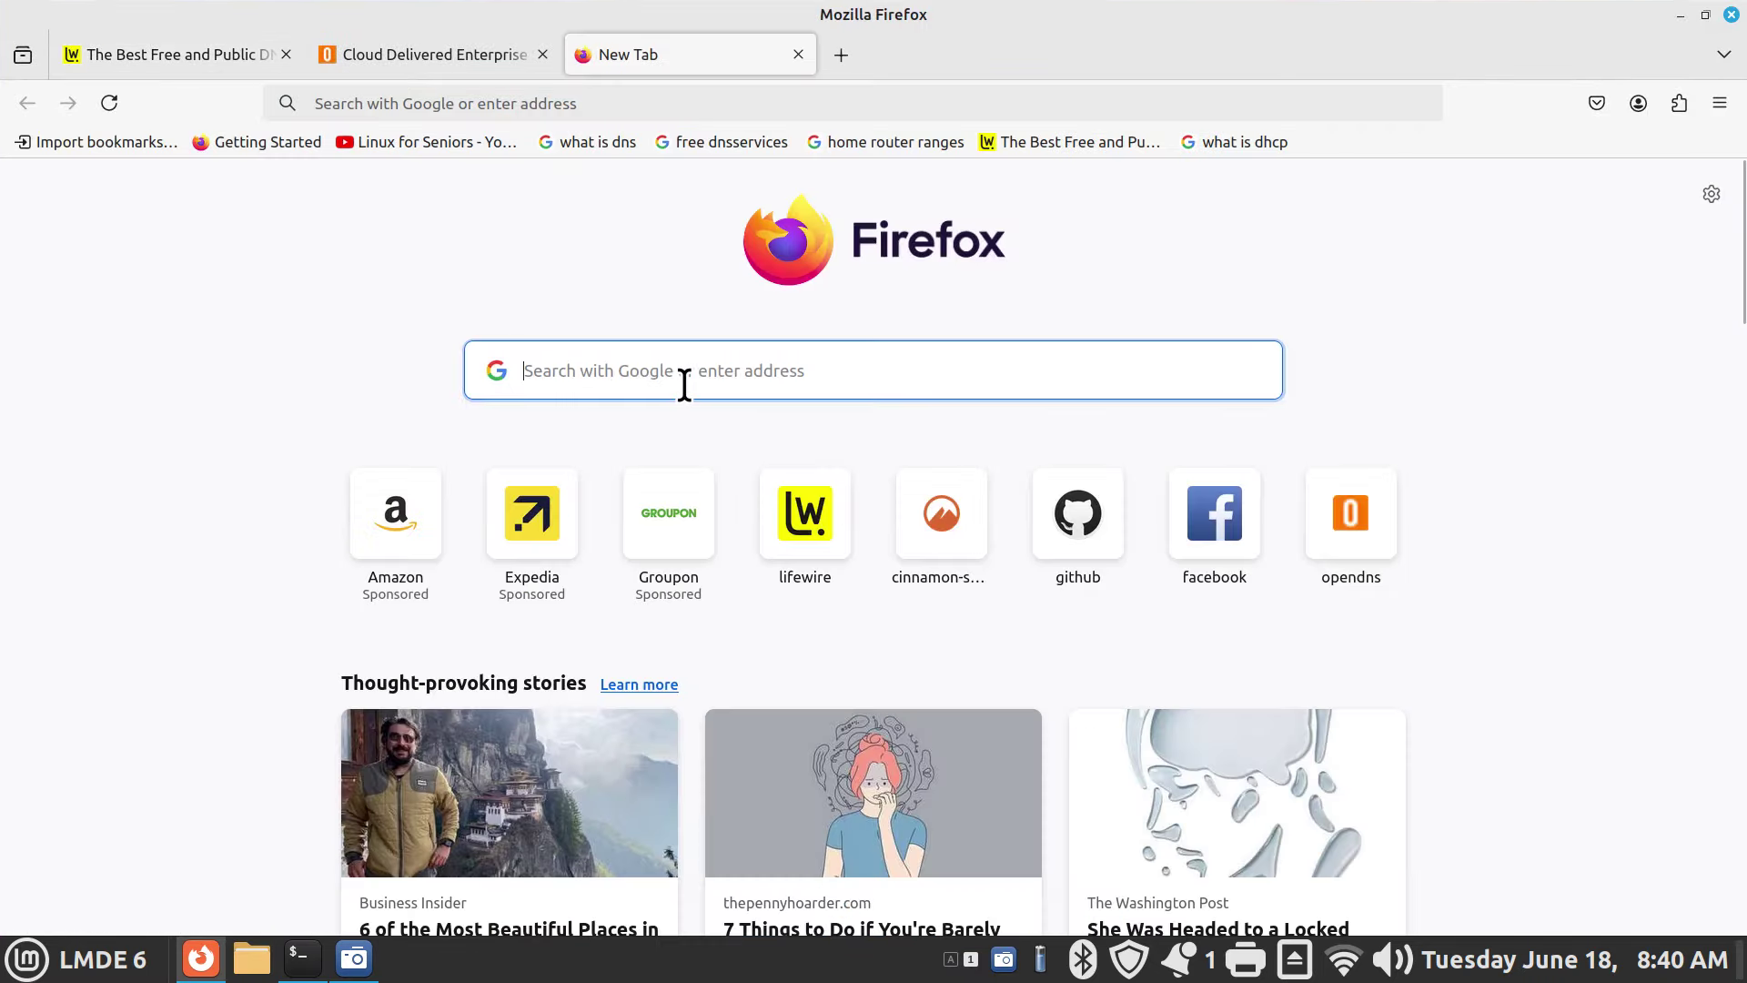
type("ba.org")
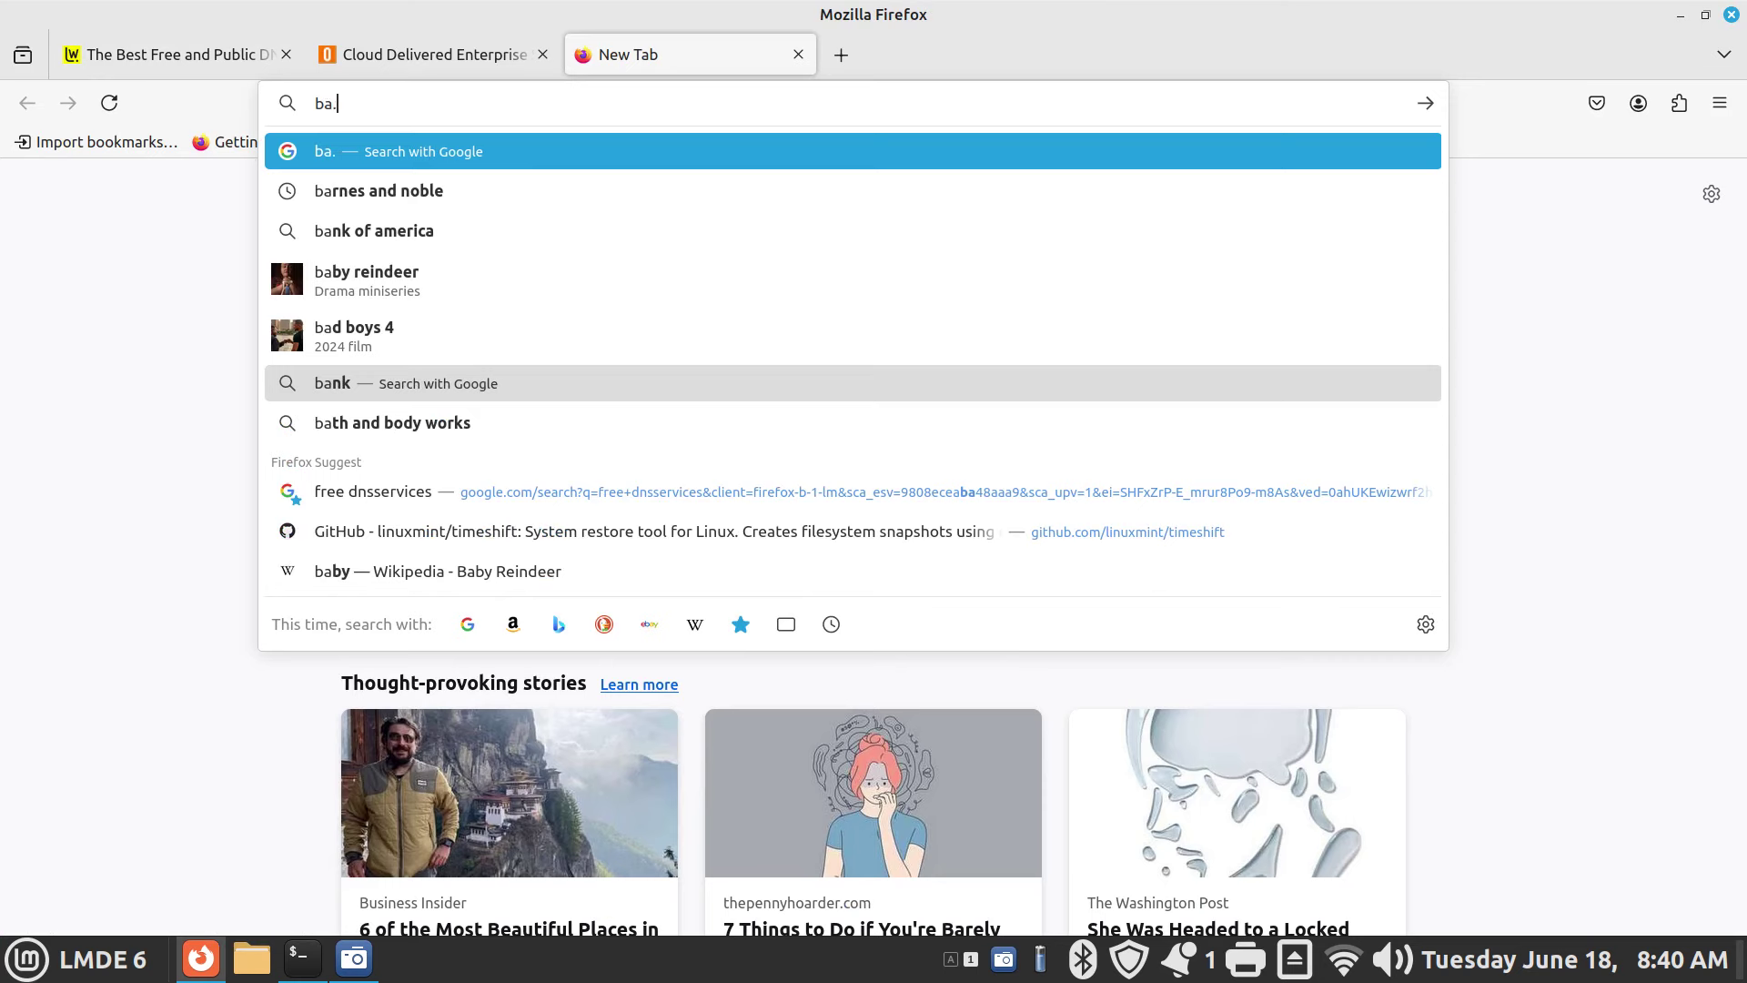
left_click(684, 384)
key("Return")
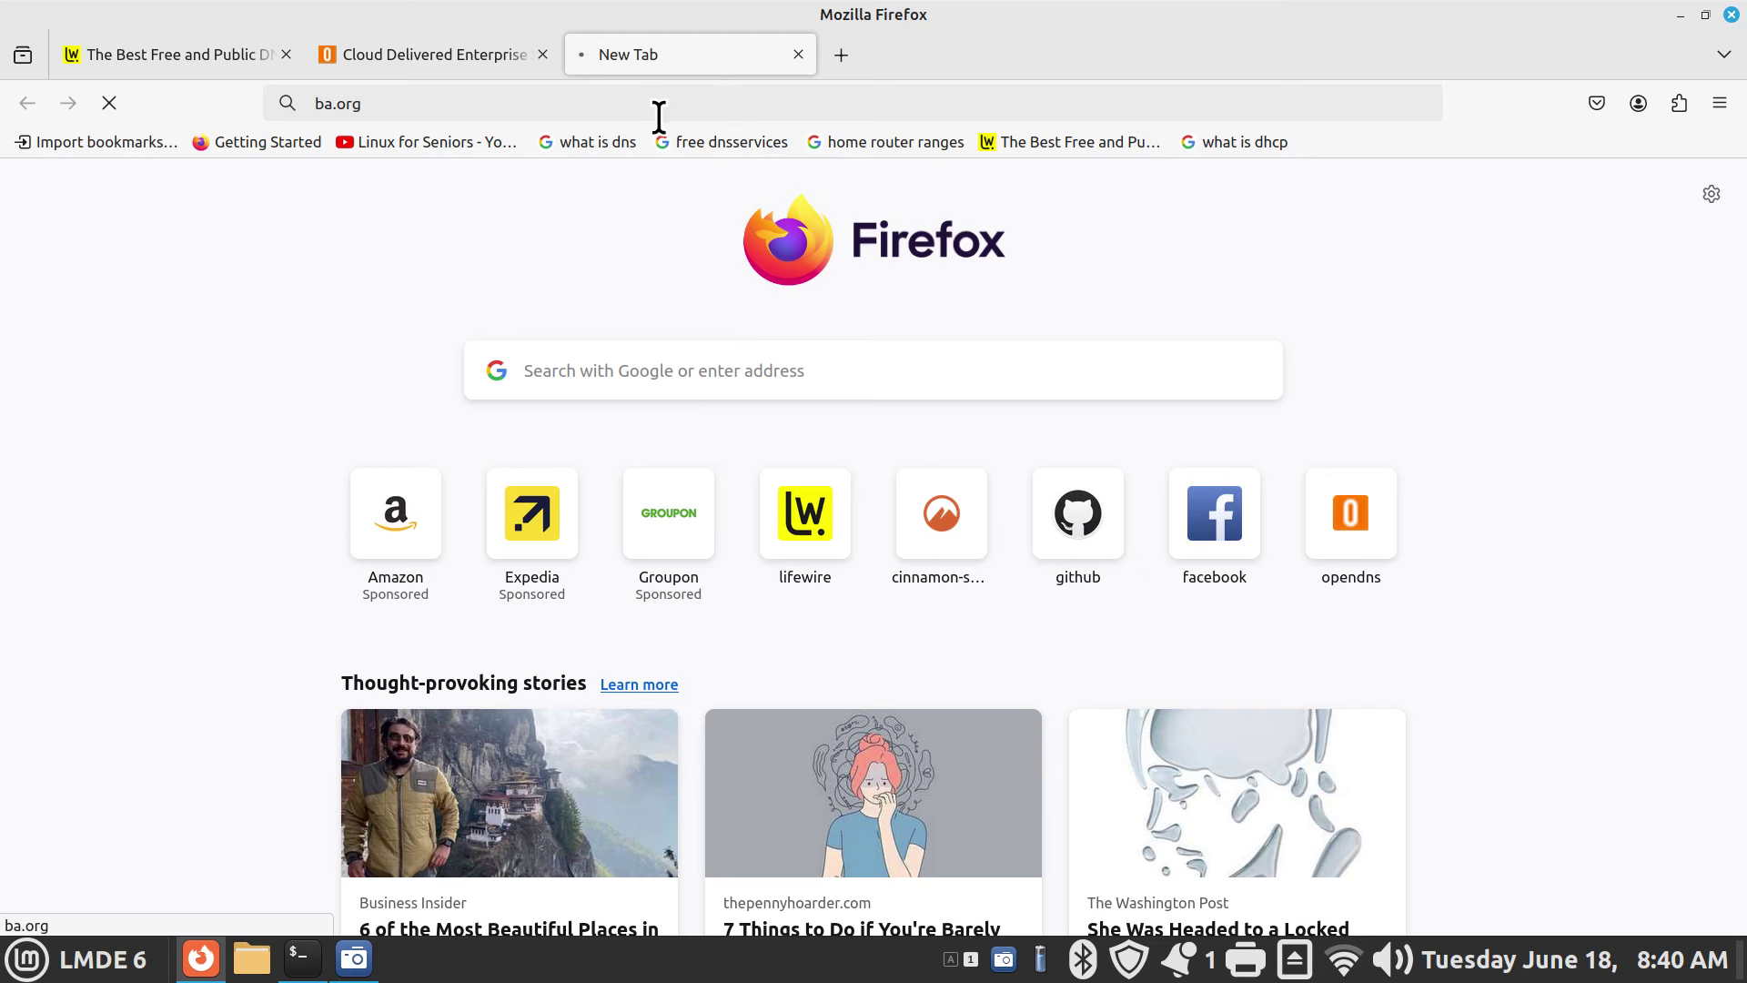
left_click(390, 103)
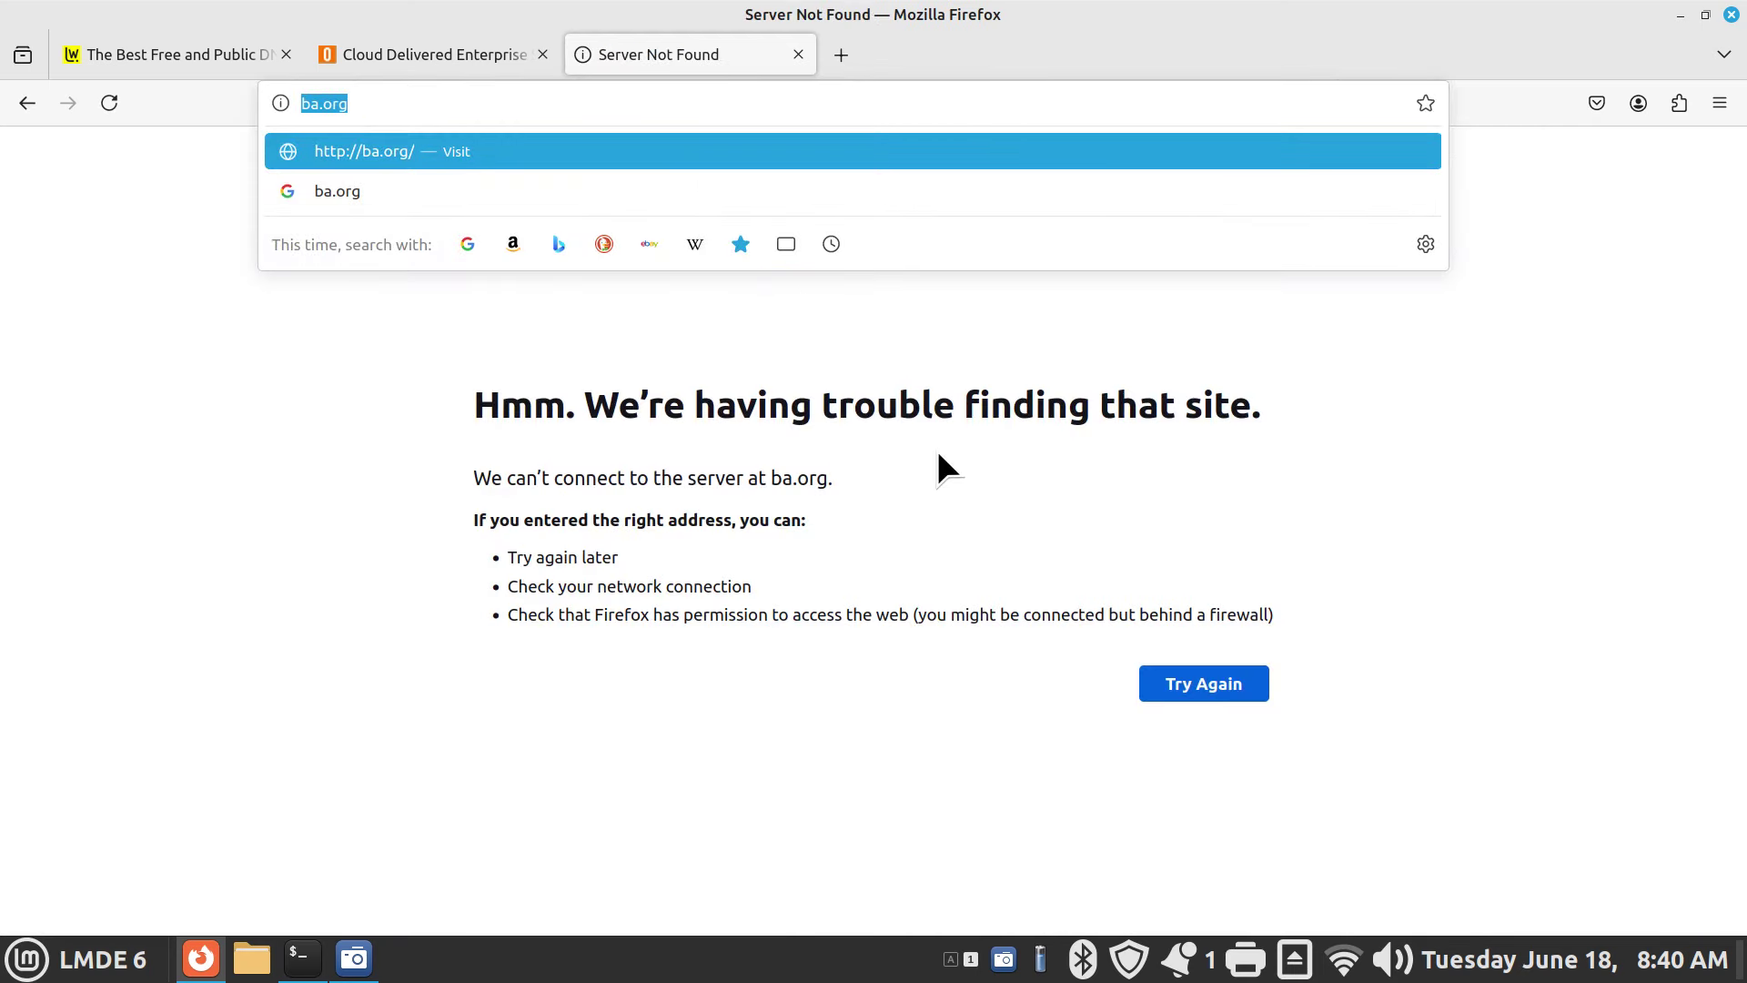
left_click(894, 336)
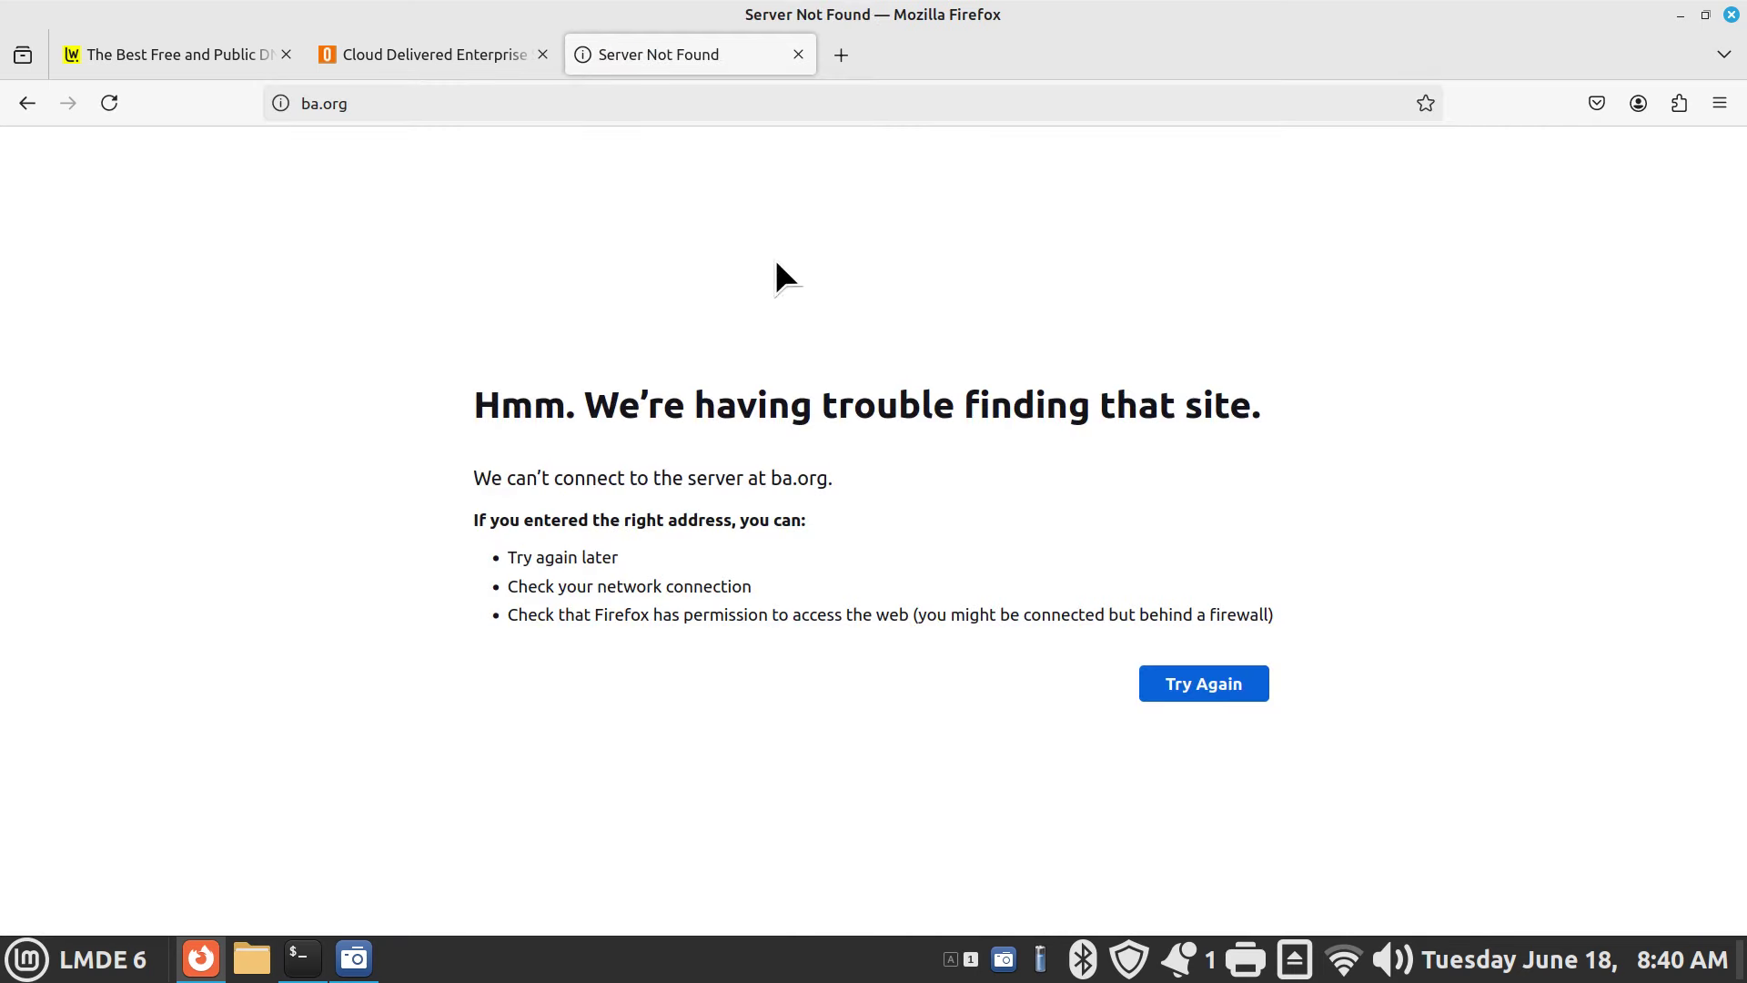
left_click(1732, 15)
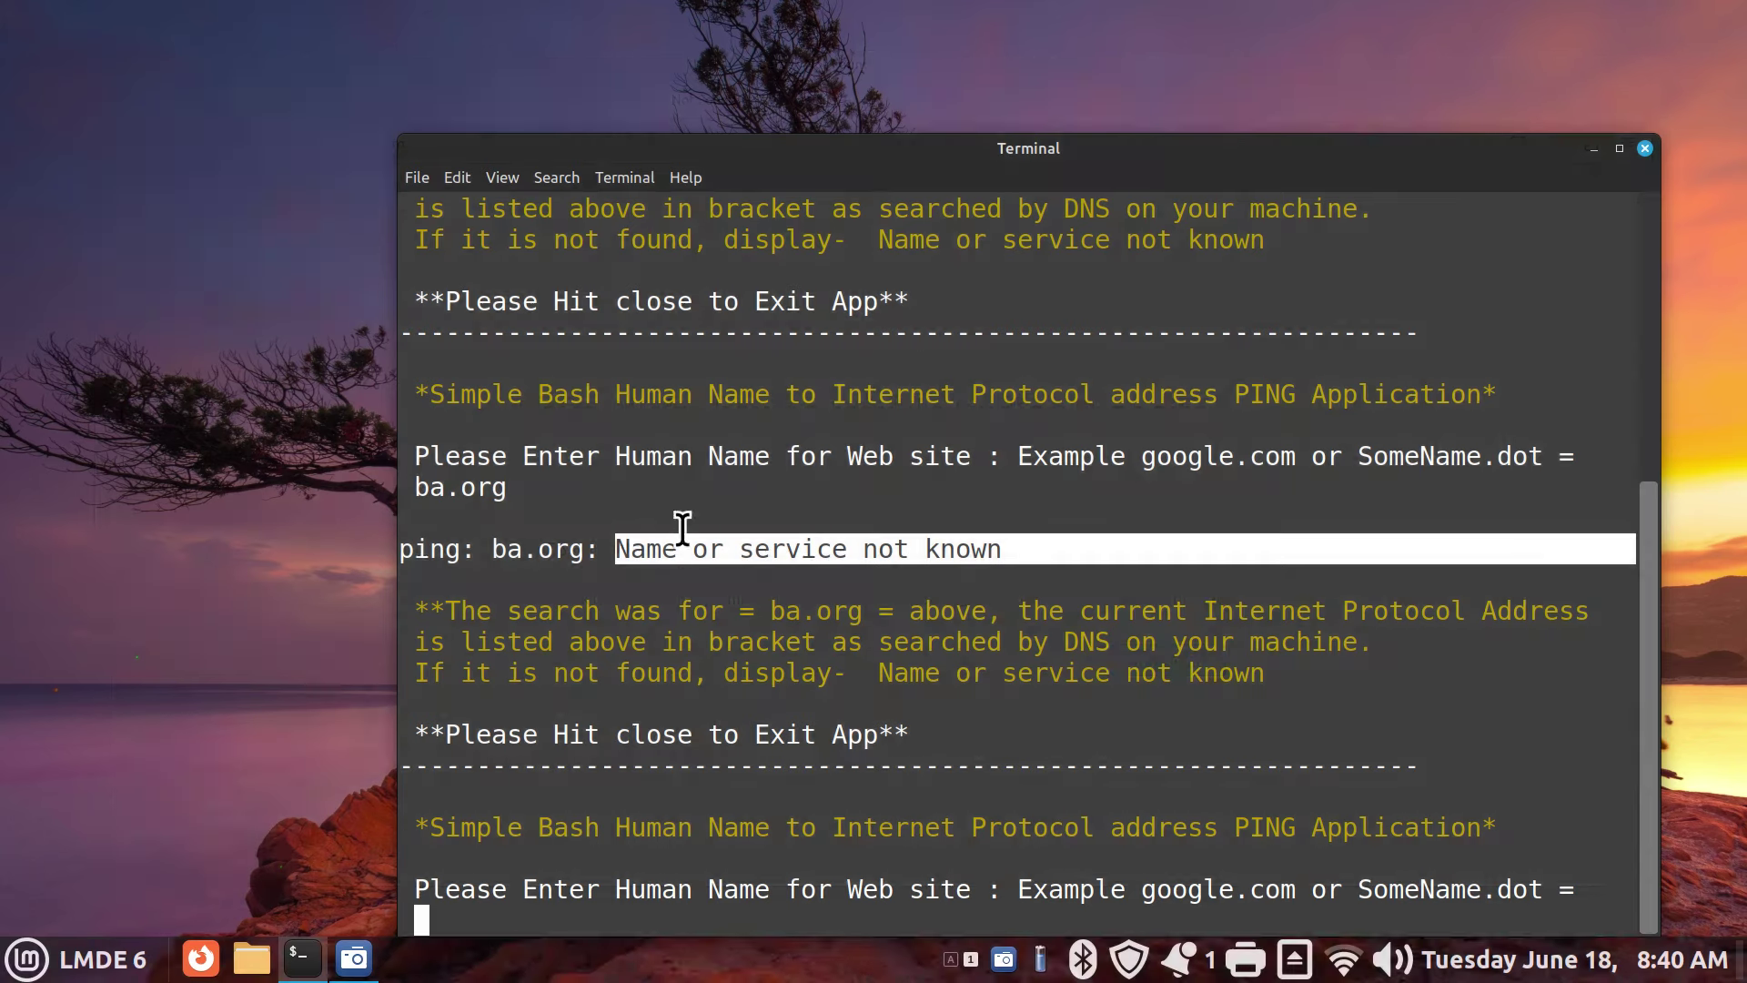
left_click(1645, 148)
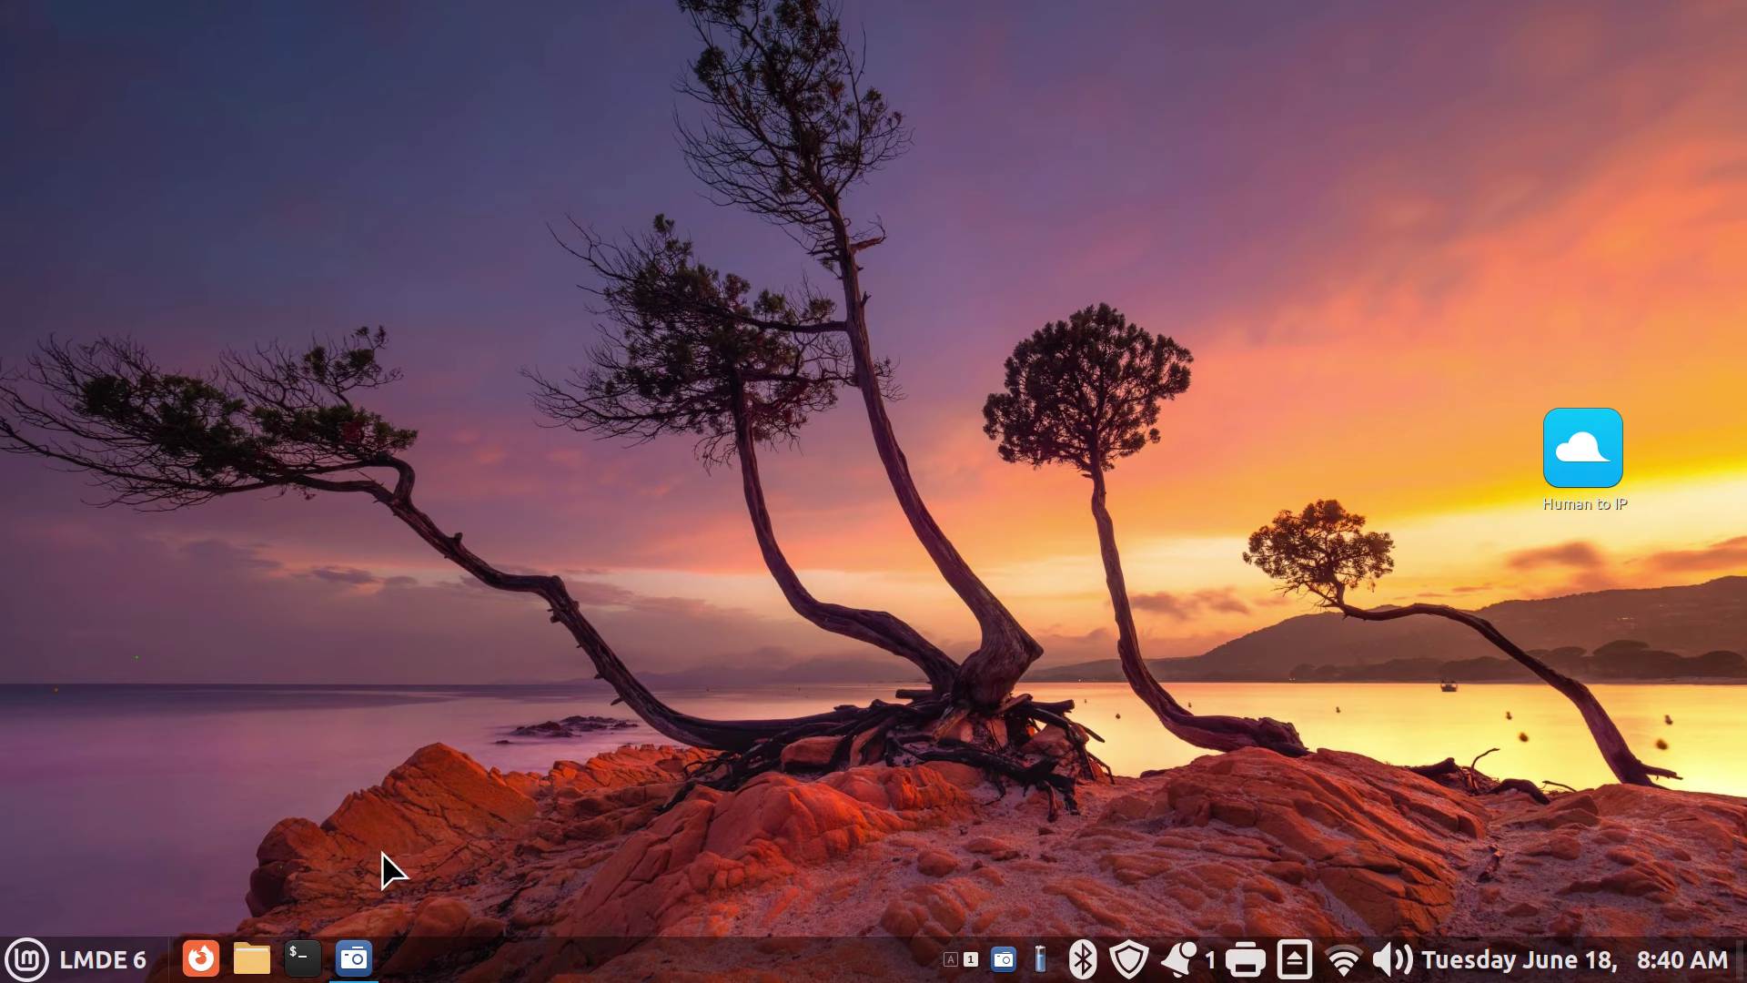
Run cat /etc/resolv.conf in a new terminal, enlarge its text by two zoom levels, and minimize the window
left_click(301, 956)
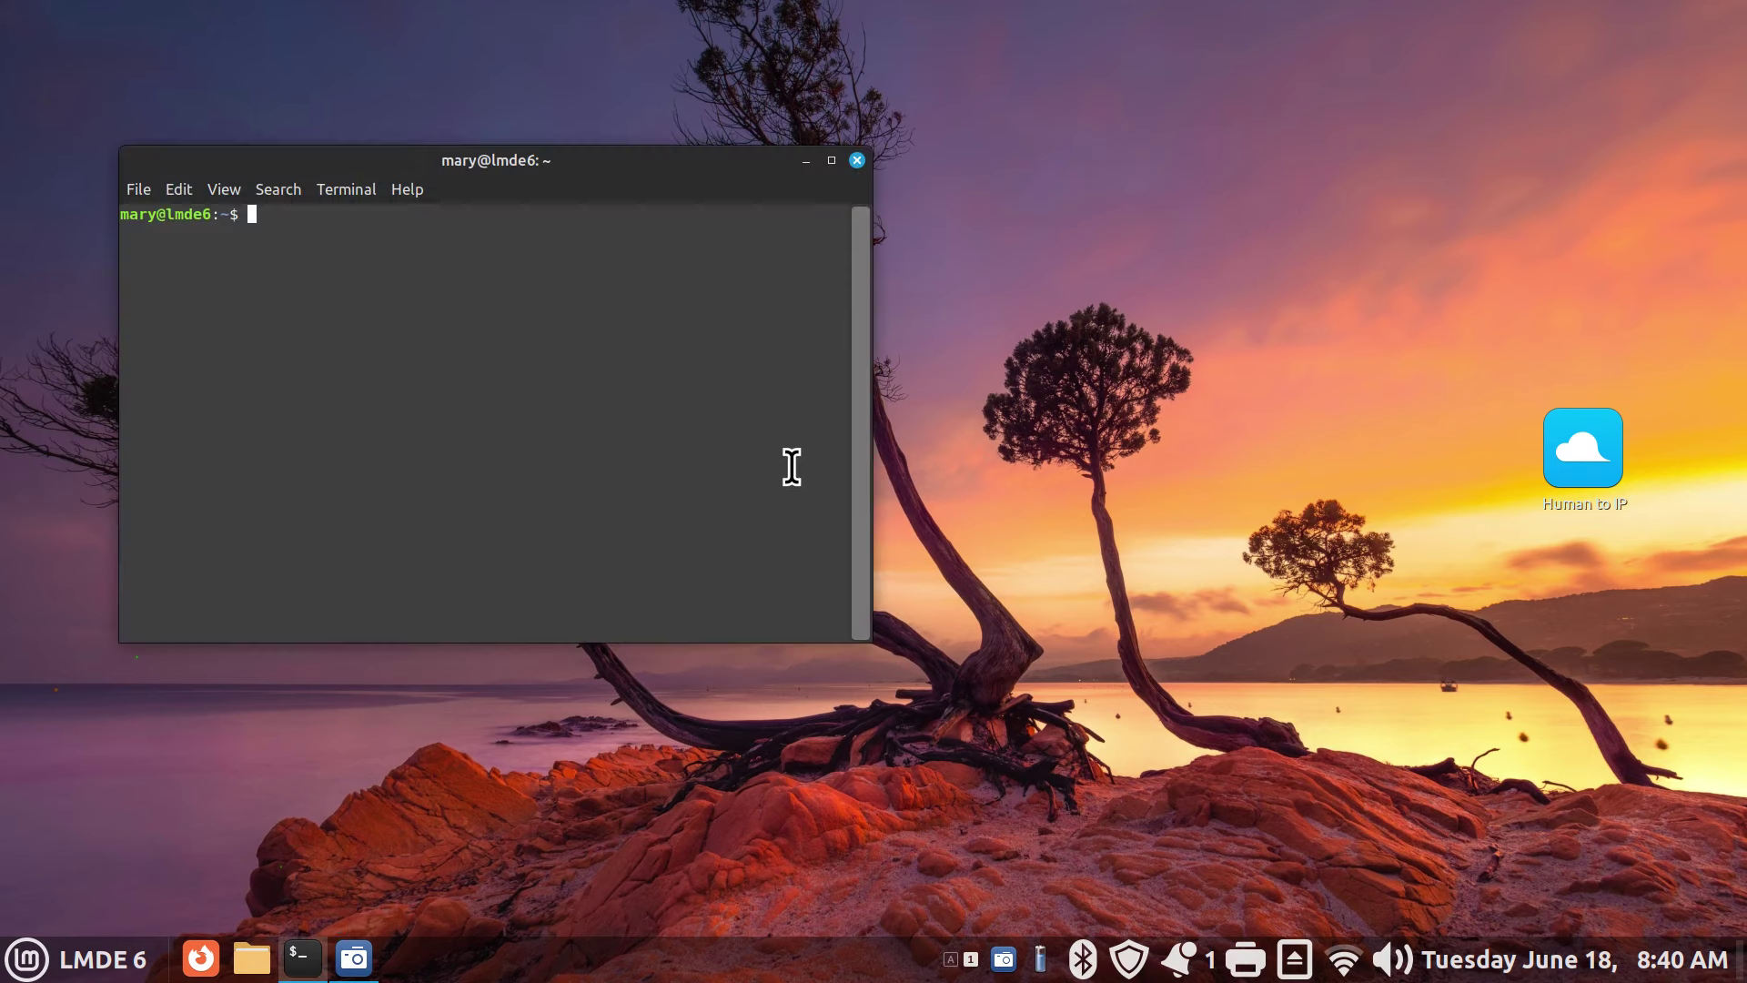
type("cat /etc/resolv.conf")
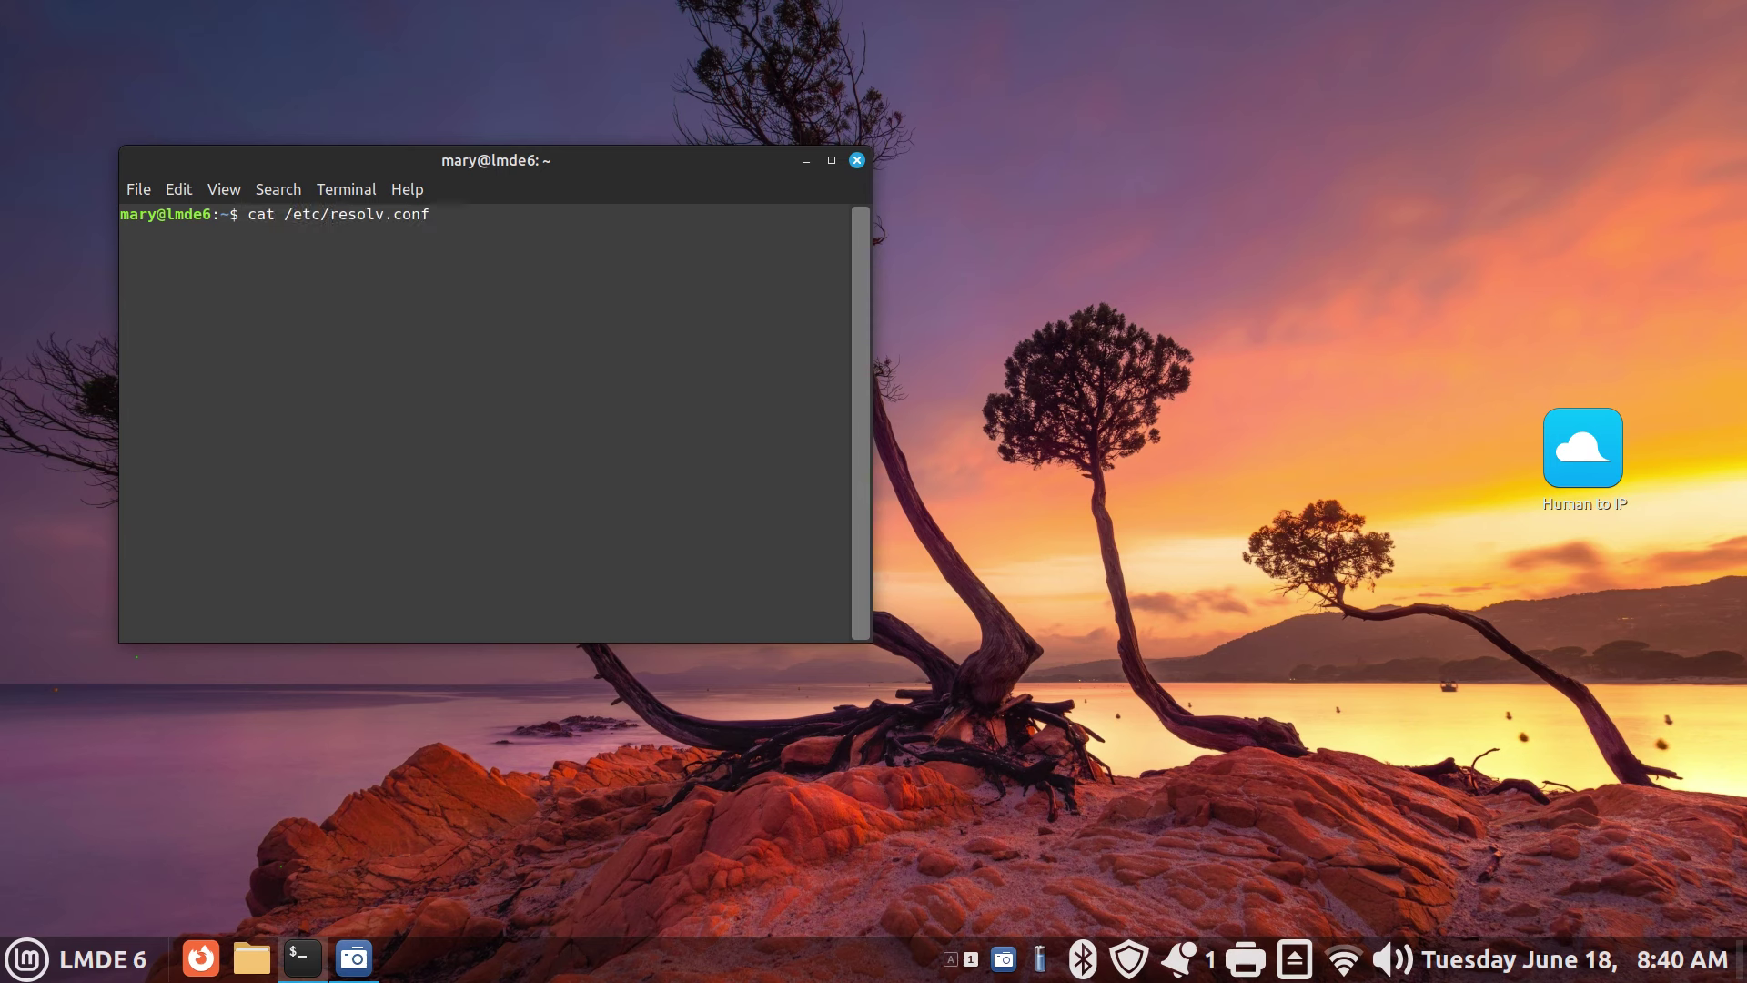
key("Return")
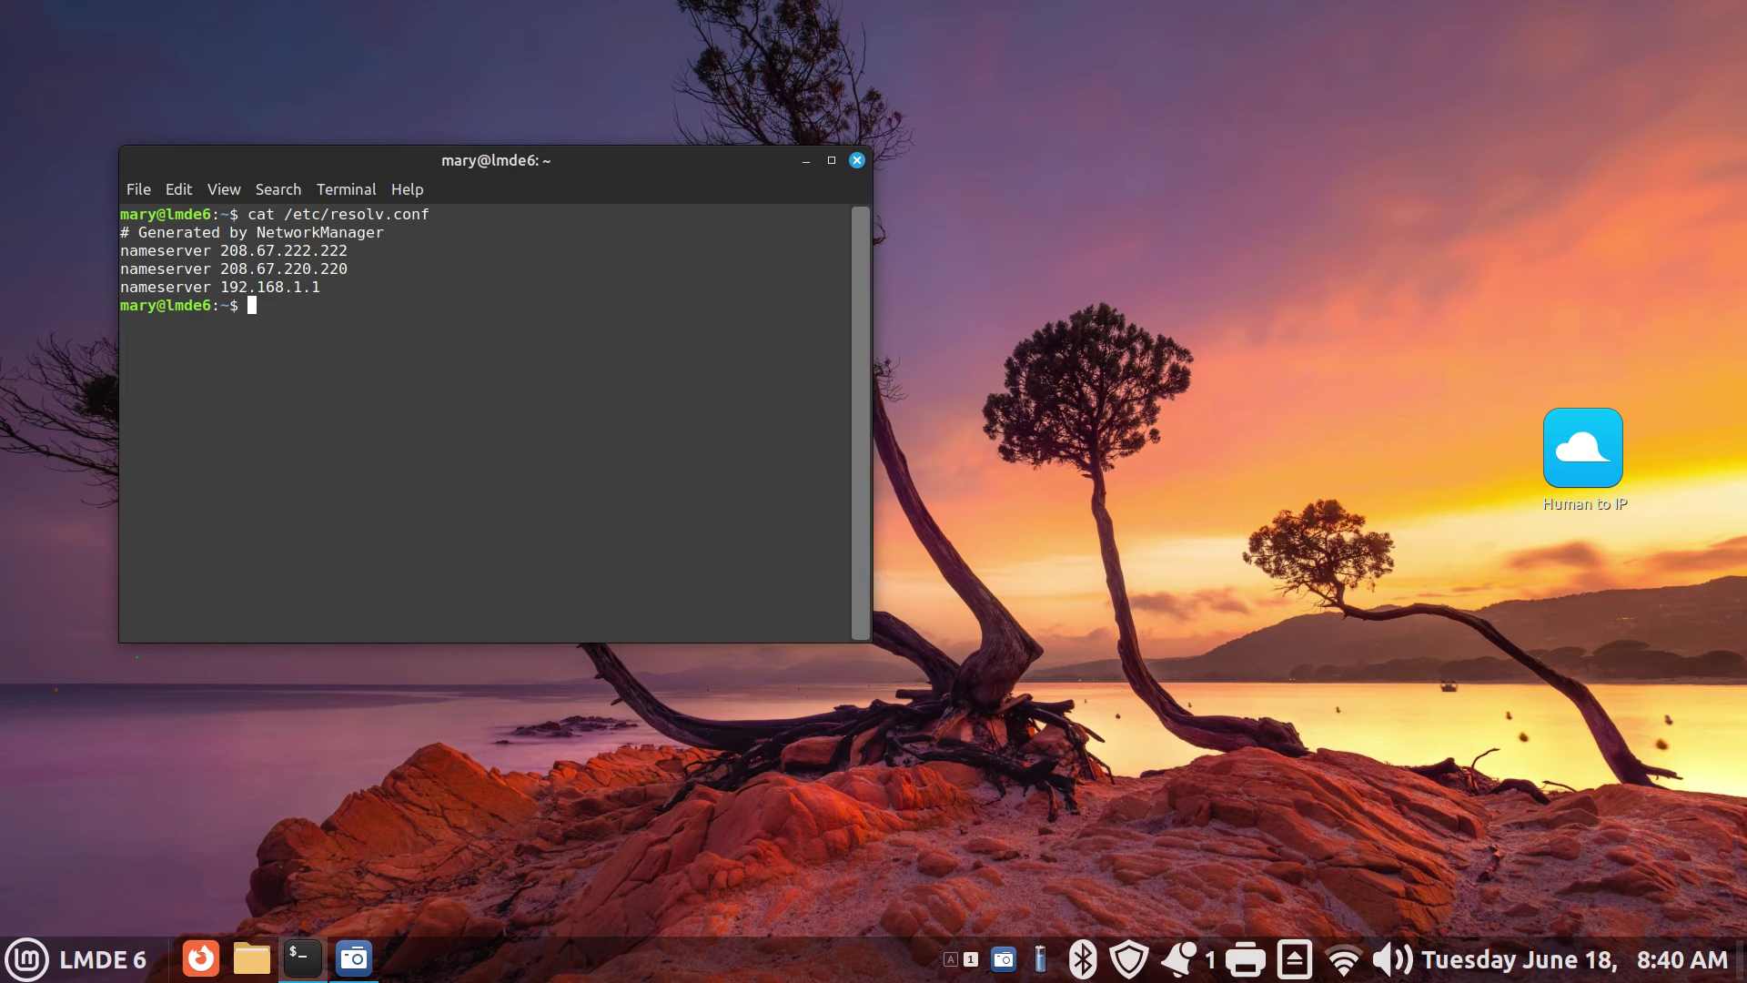
key("ctrl+plus")
key("ctrl+plus")
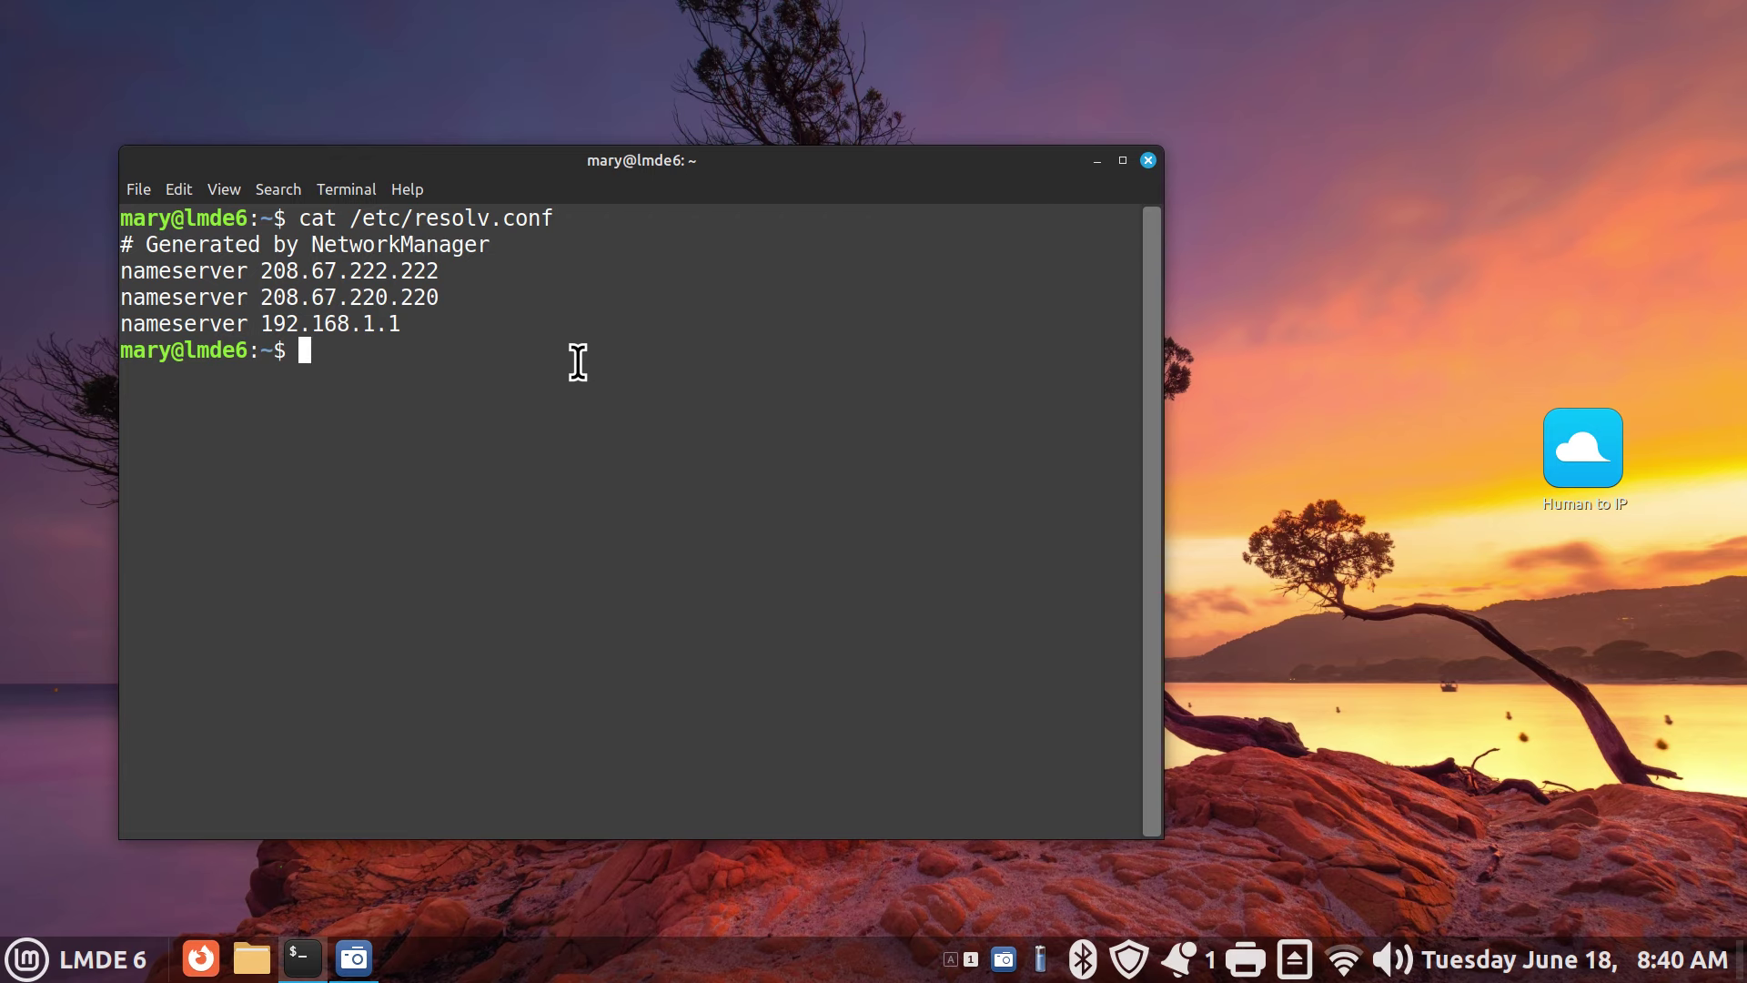
left_click(1097, 161)
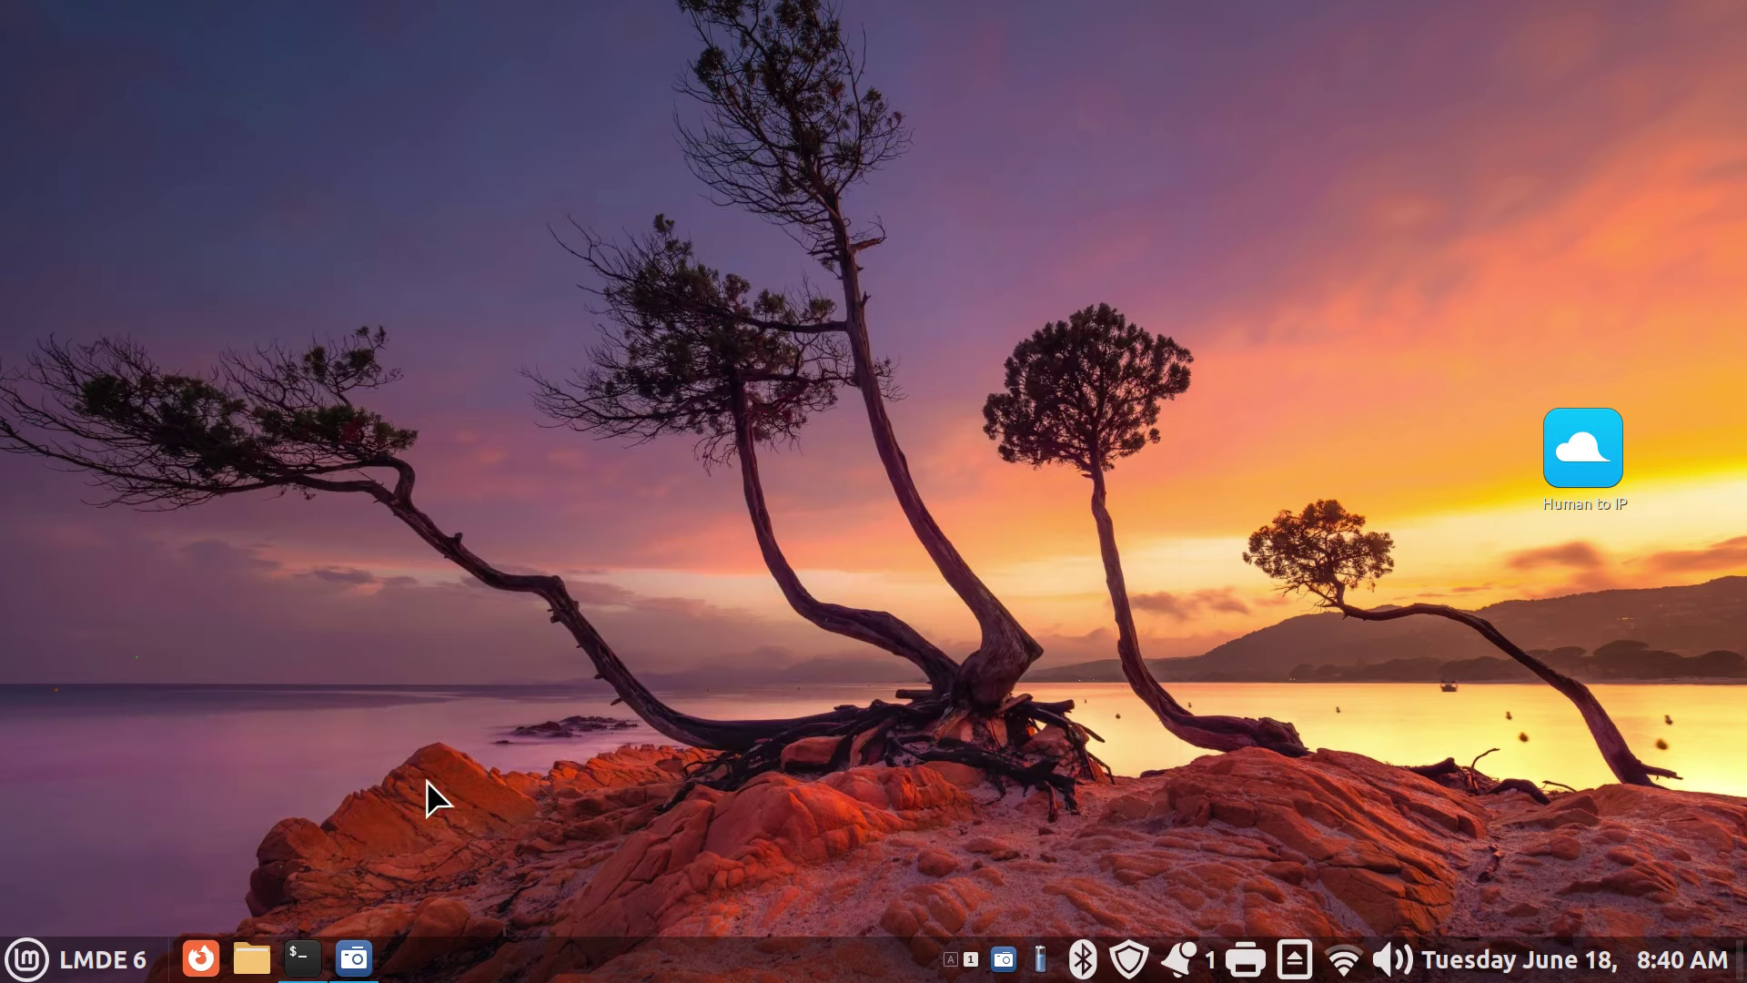
Turn off automatic DNS in the IPv4 settings of hart2 through System Settings, and apply the change
right_click(559, 946)
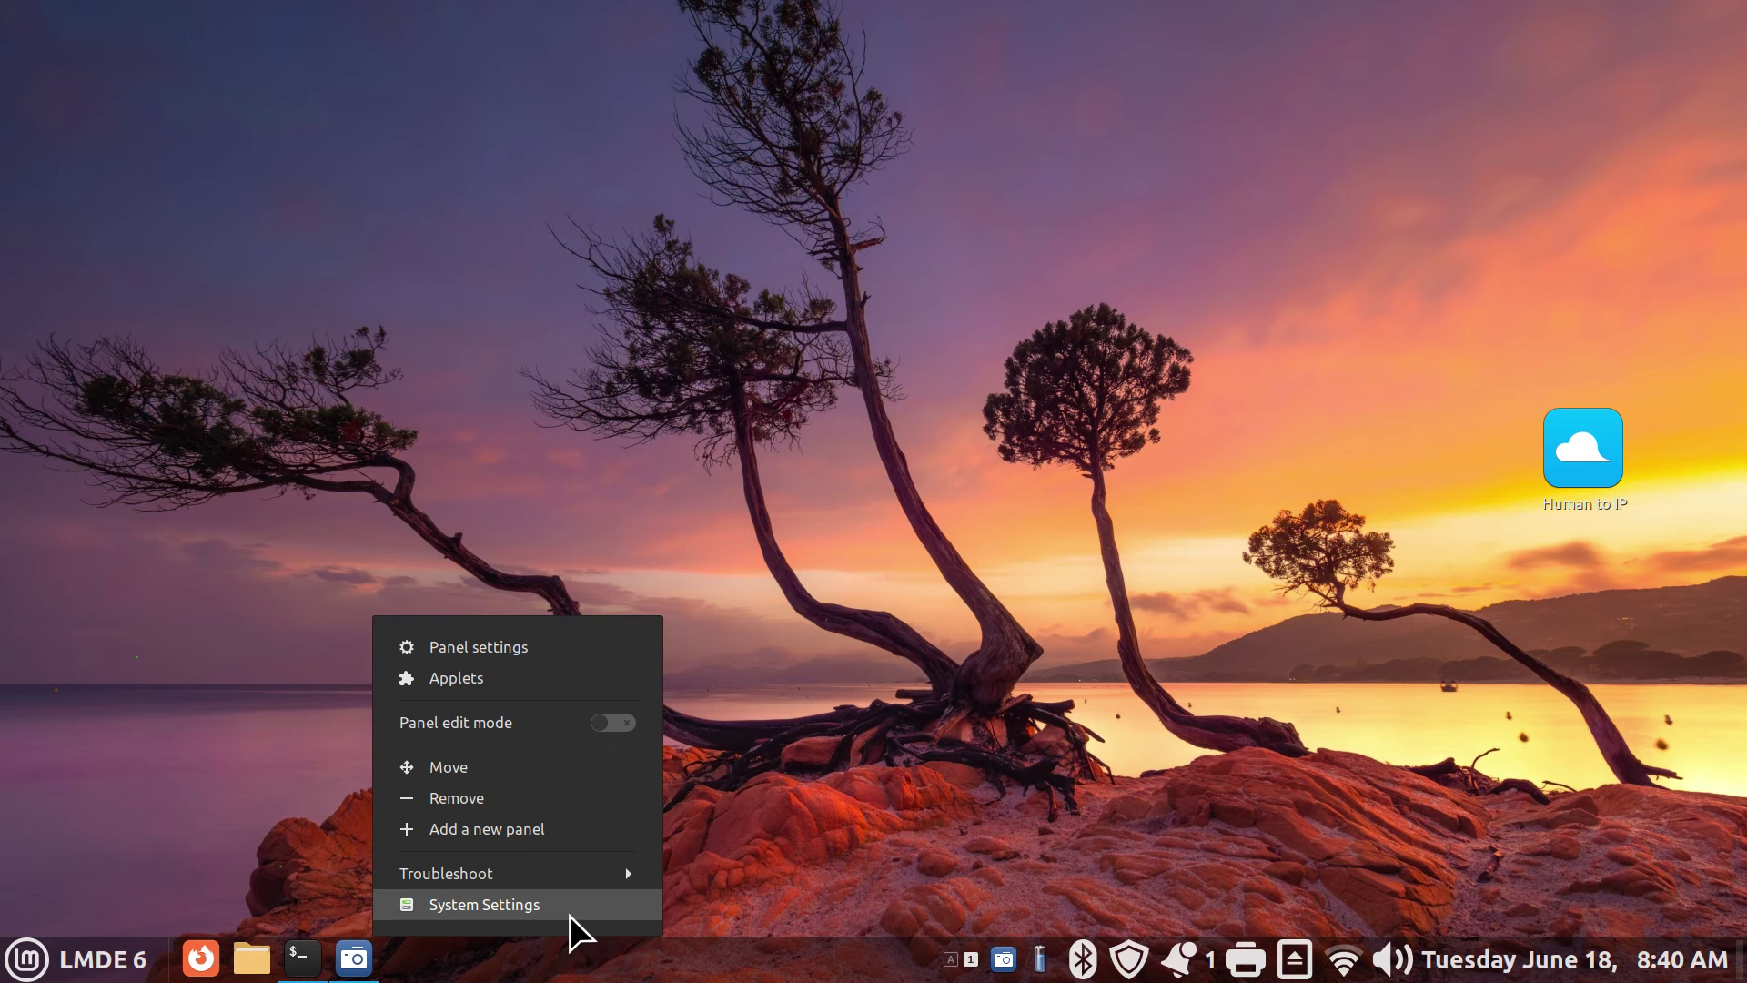
left_click(571, 910)
scroll(887, 539, "down", 6)
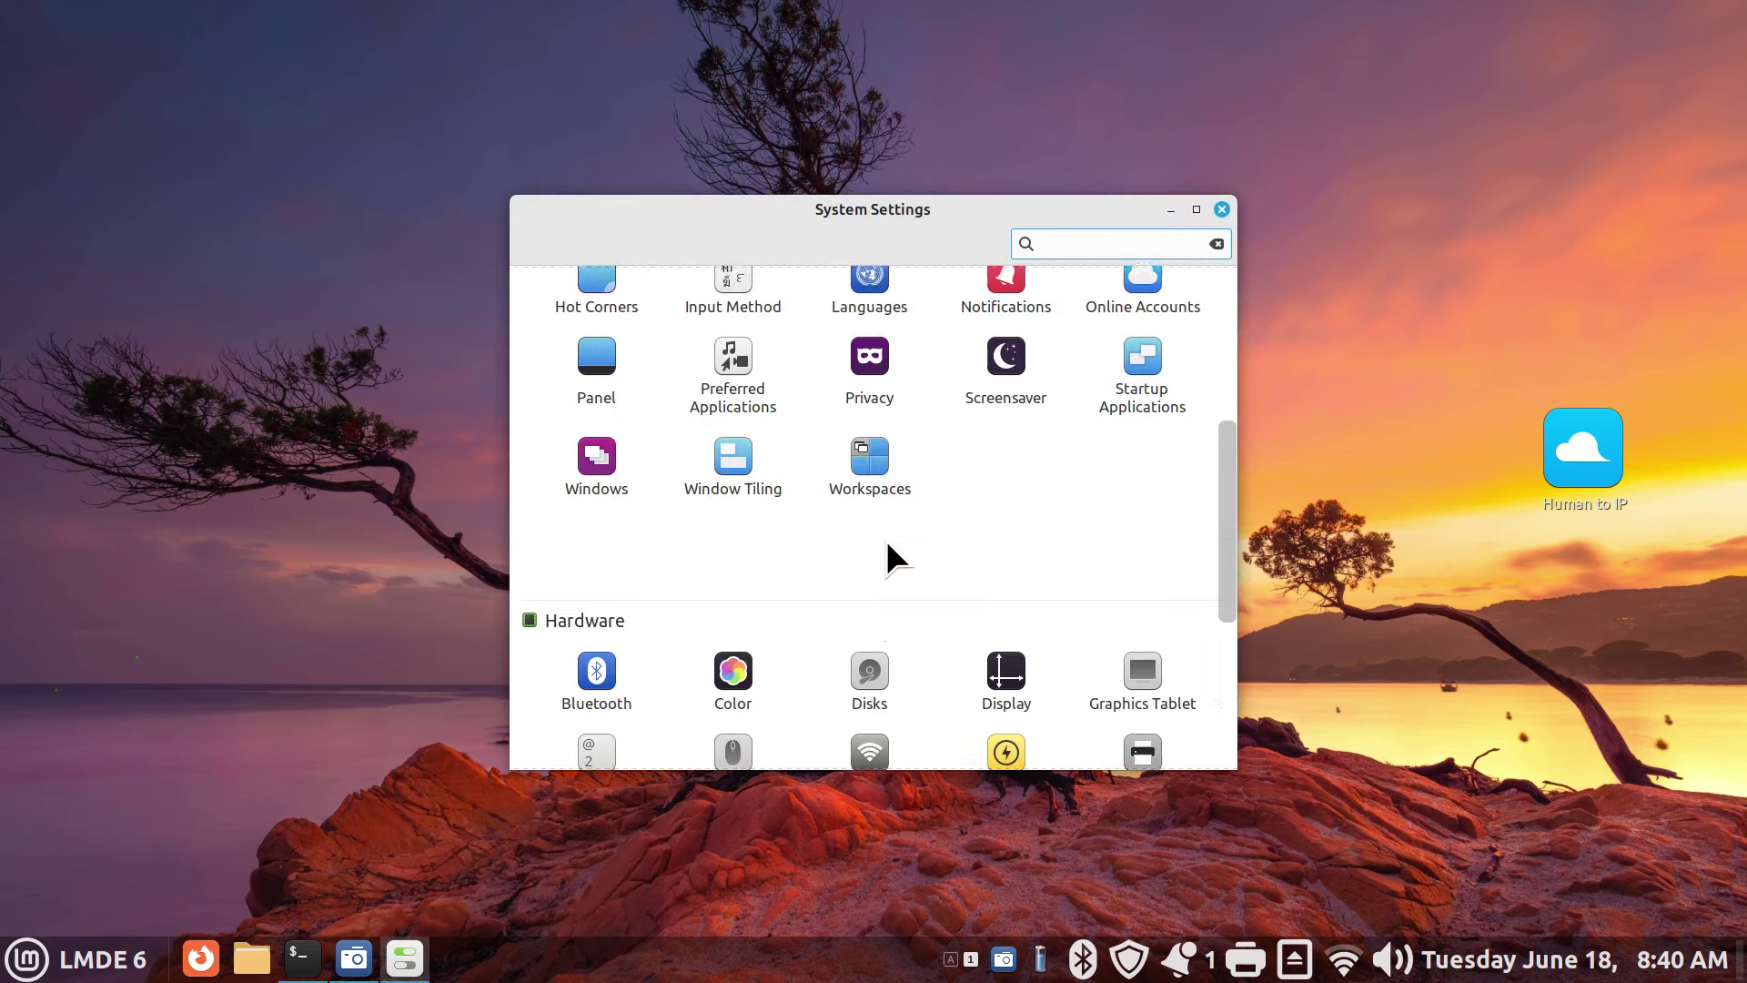
scroll(888, 542, "down", 3)
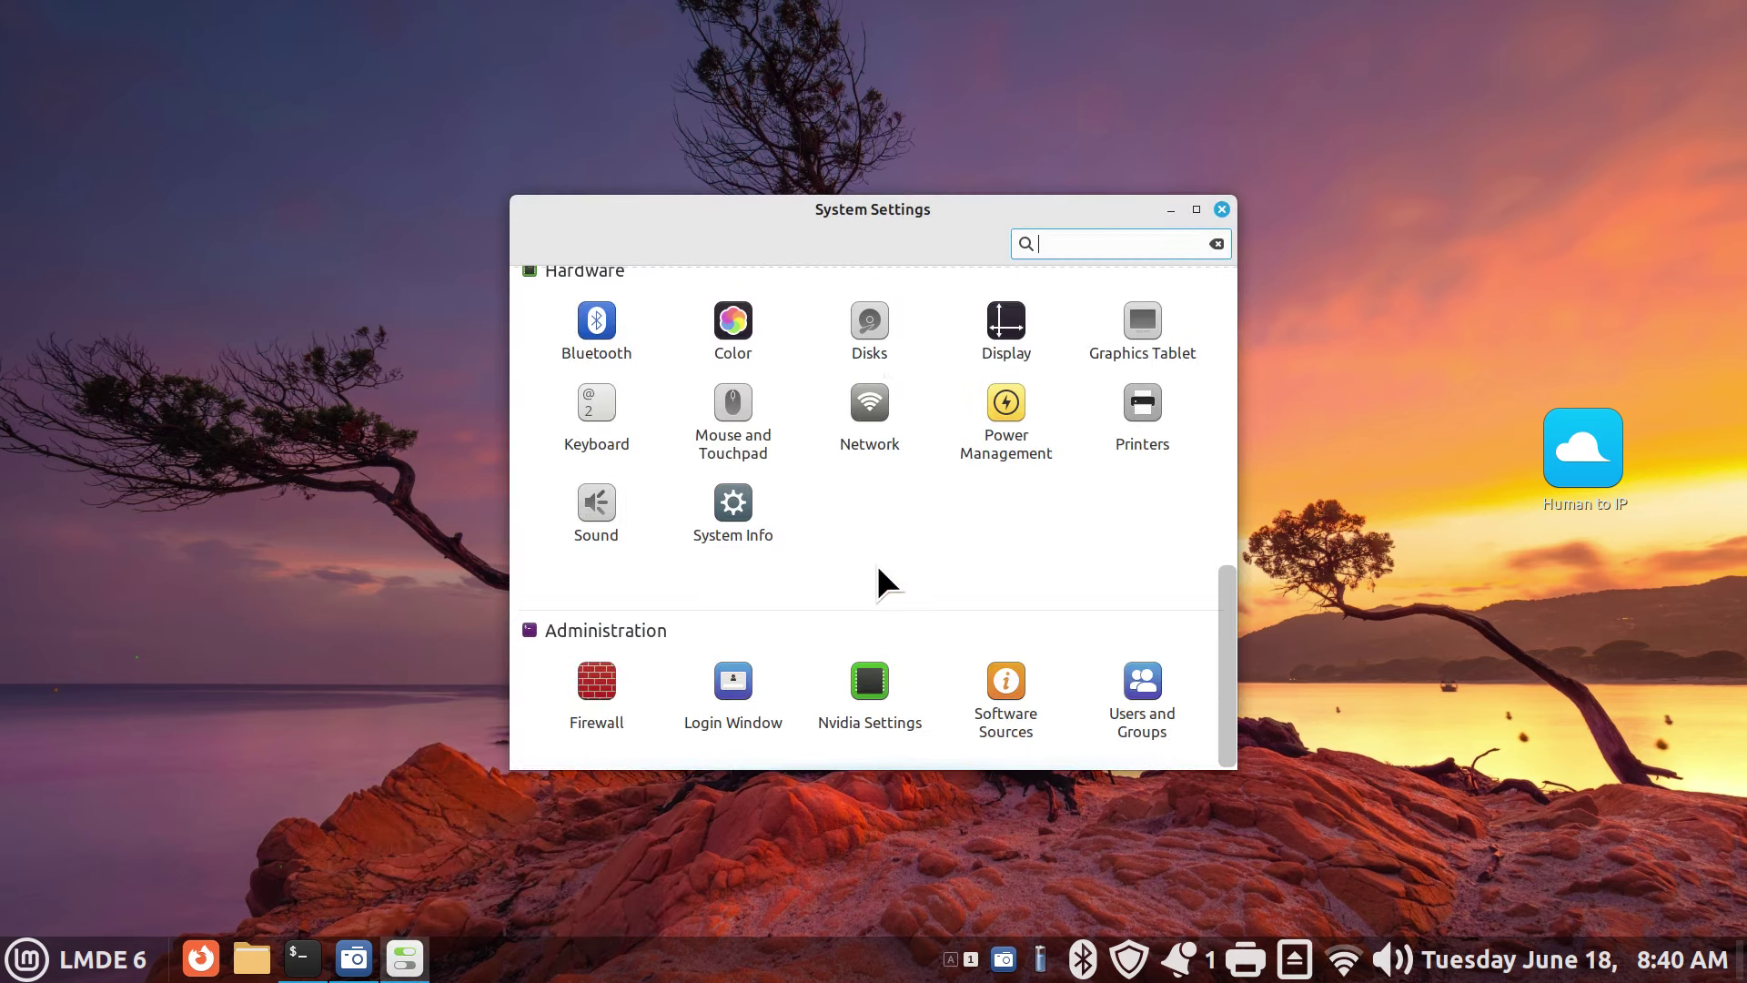
left_click(864, 397)
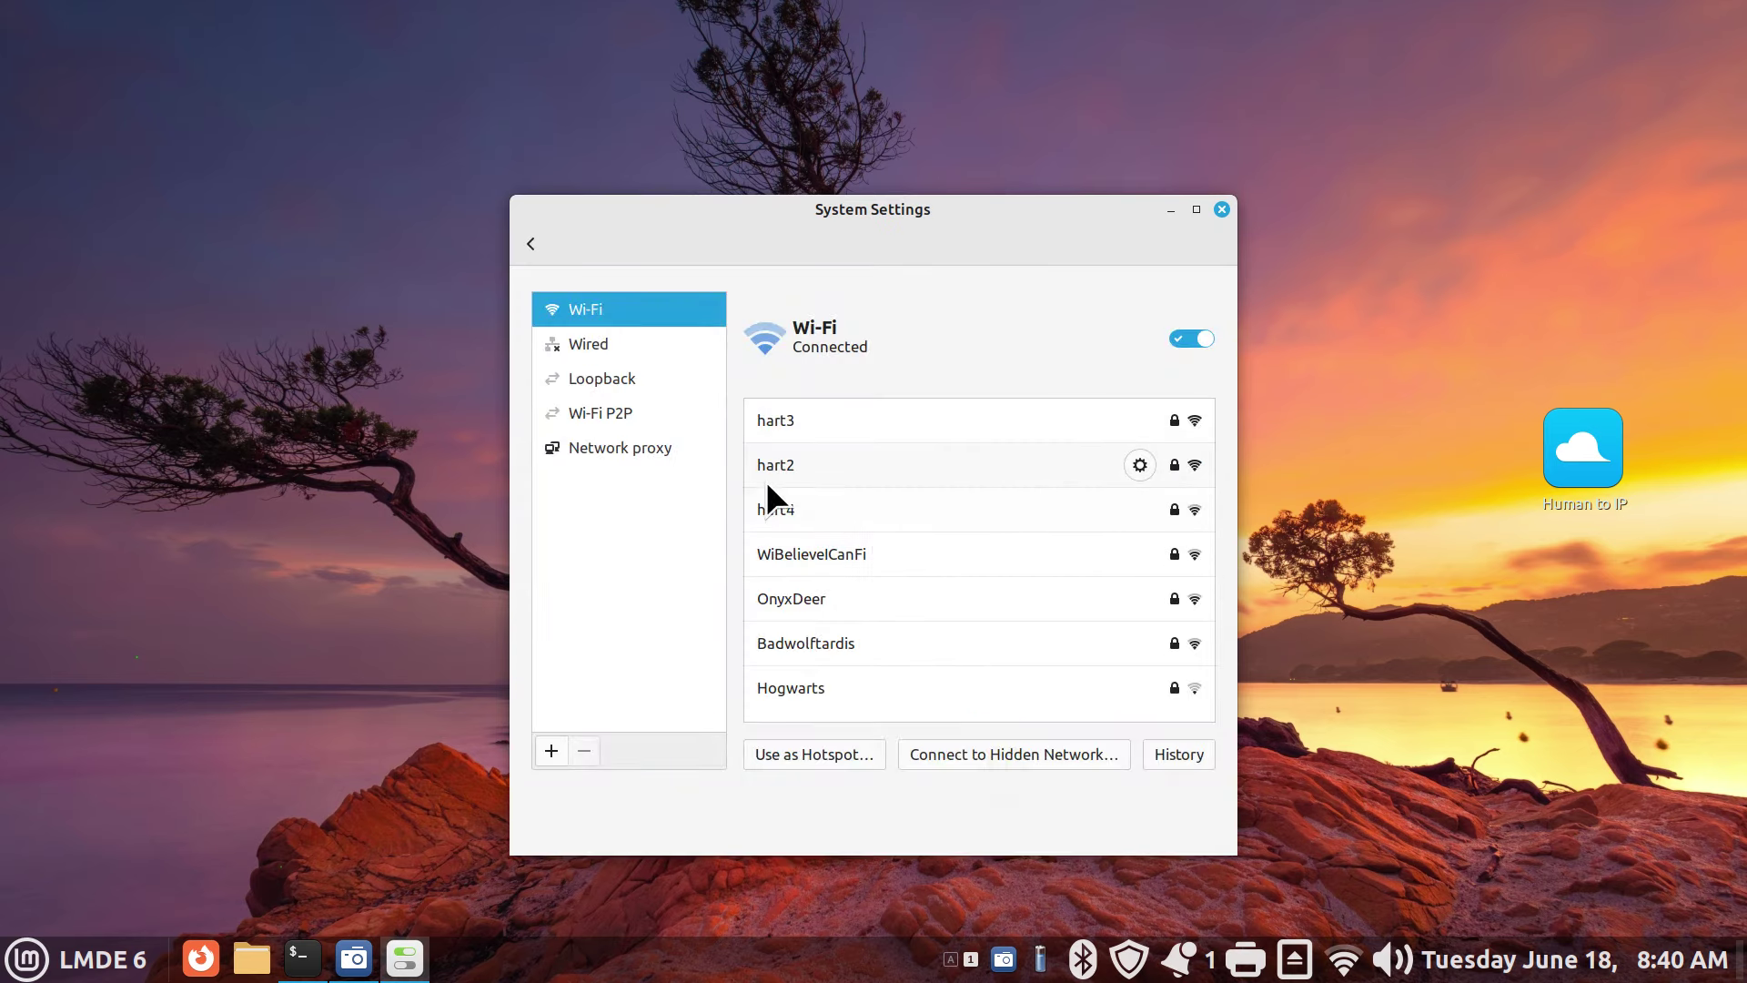
left_click(1136, 471)
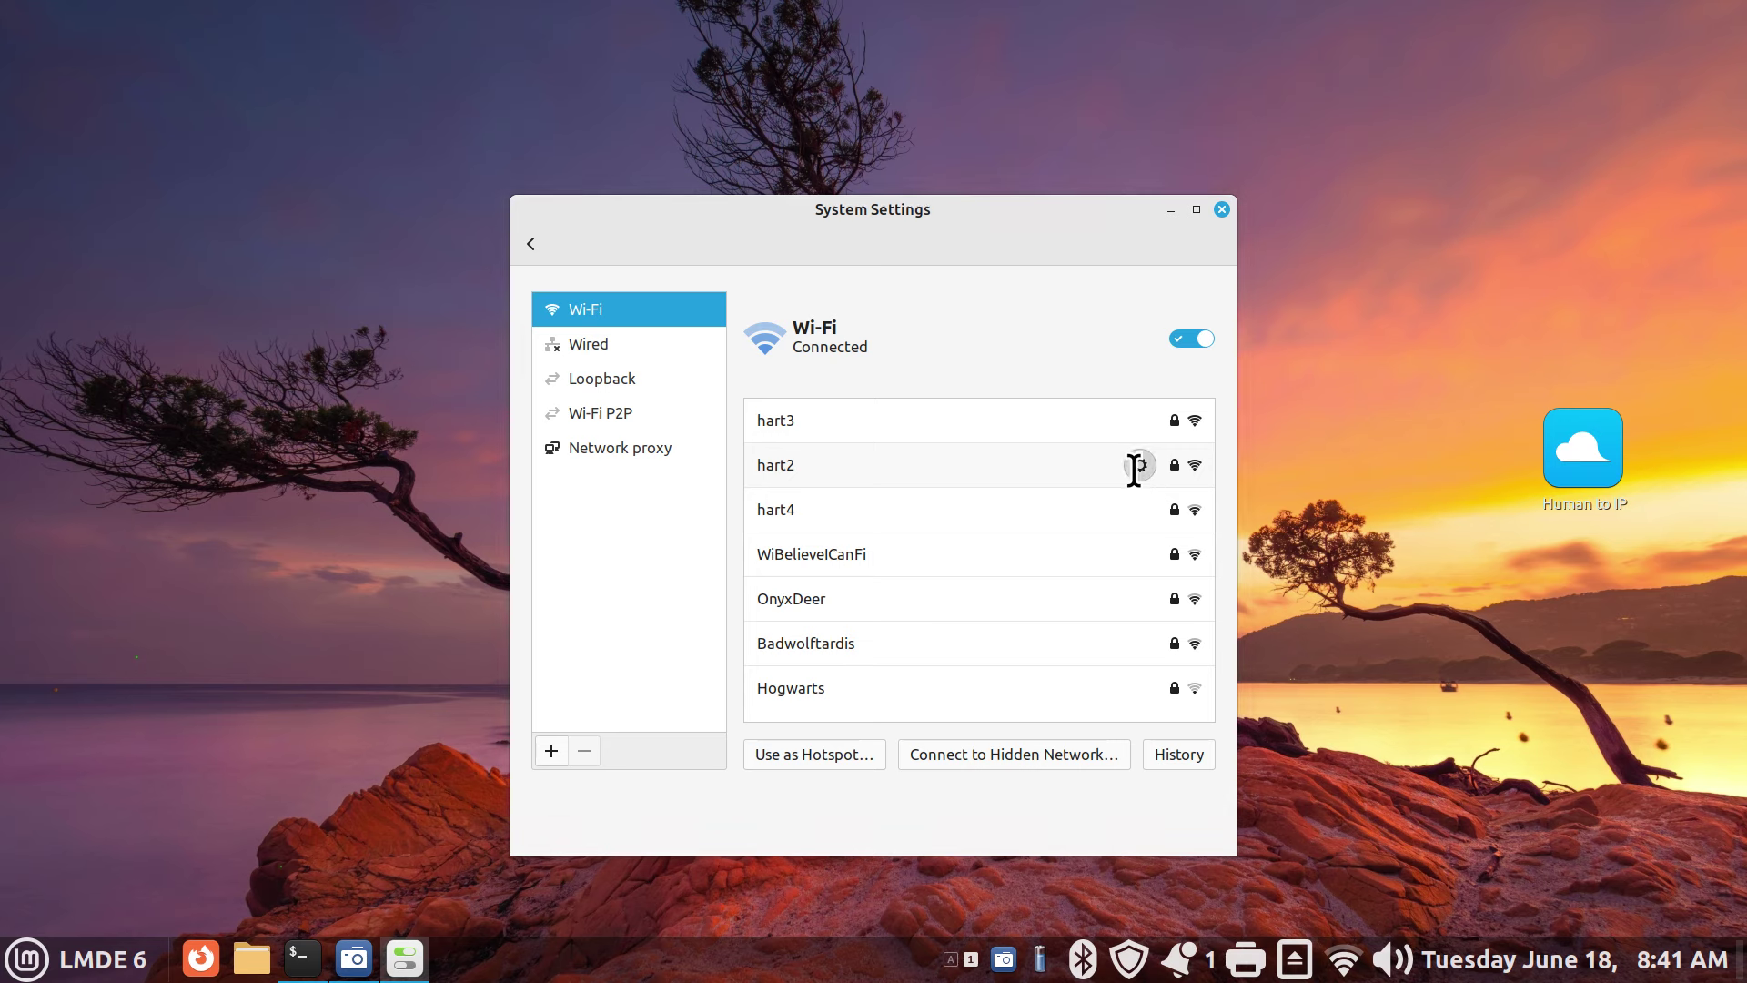
left_click(573, 433)
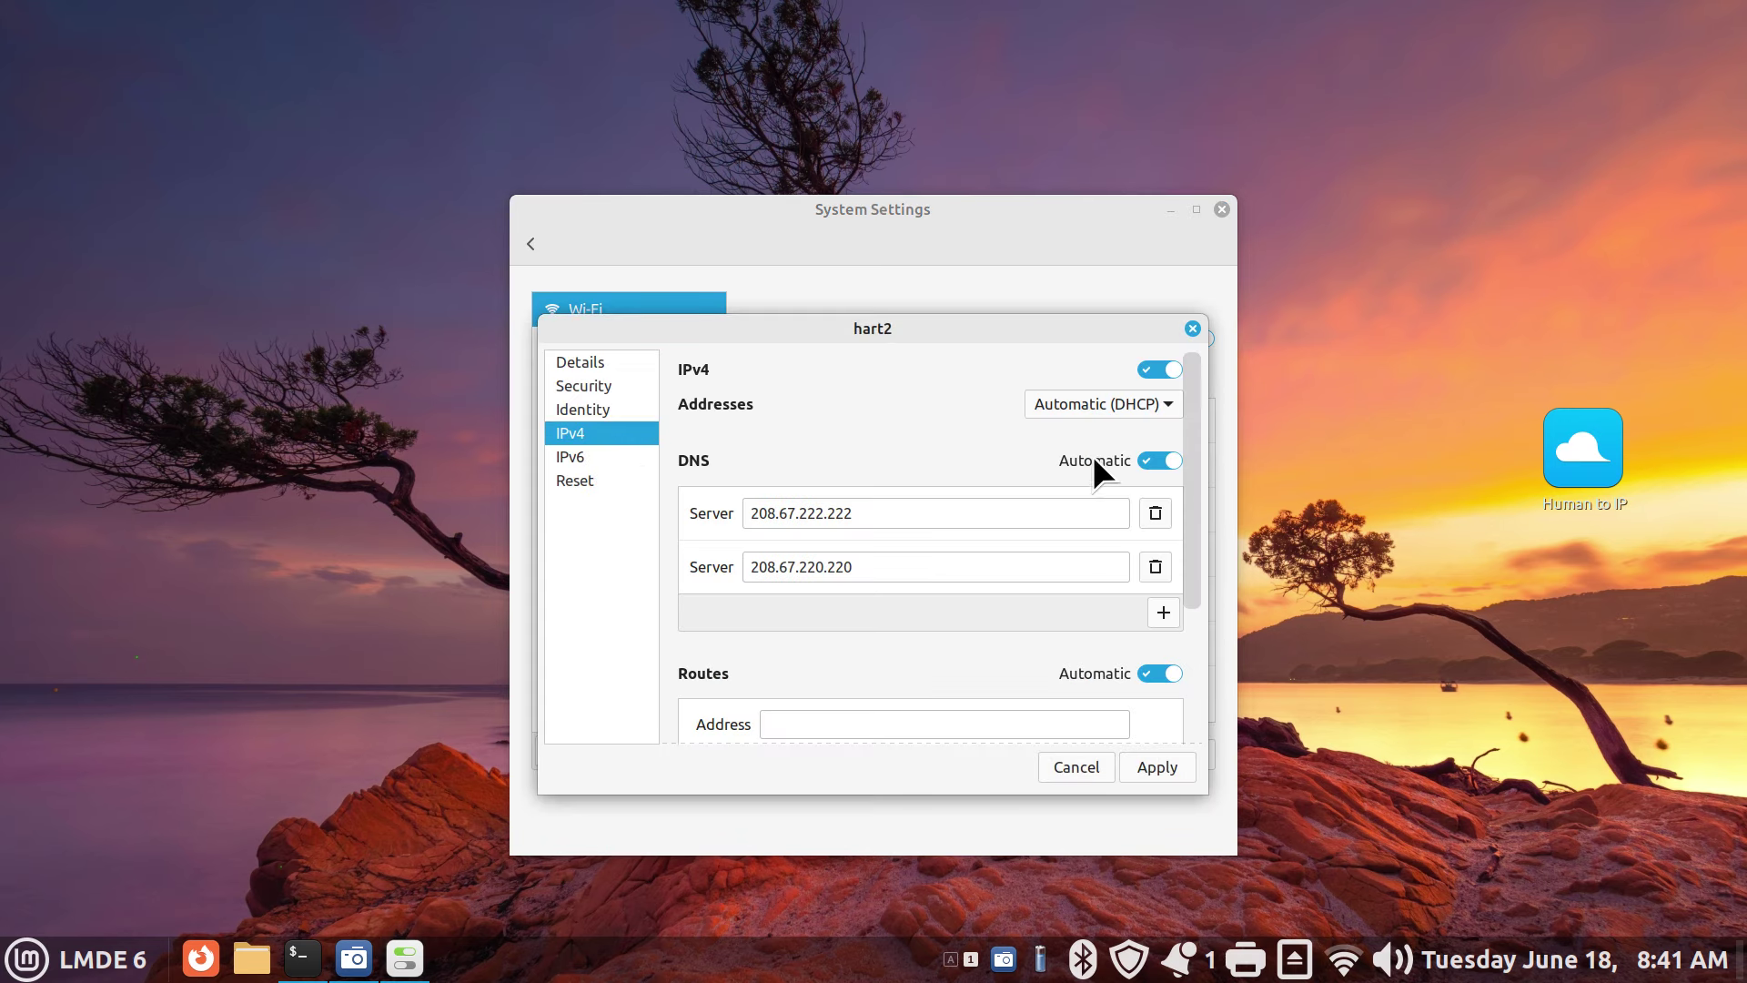
left_click(1147, 460)
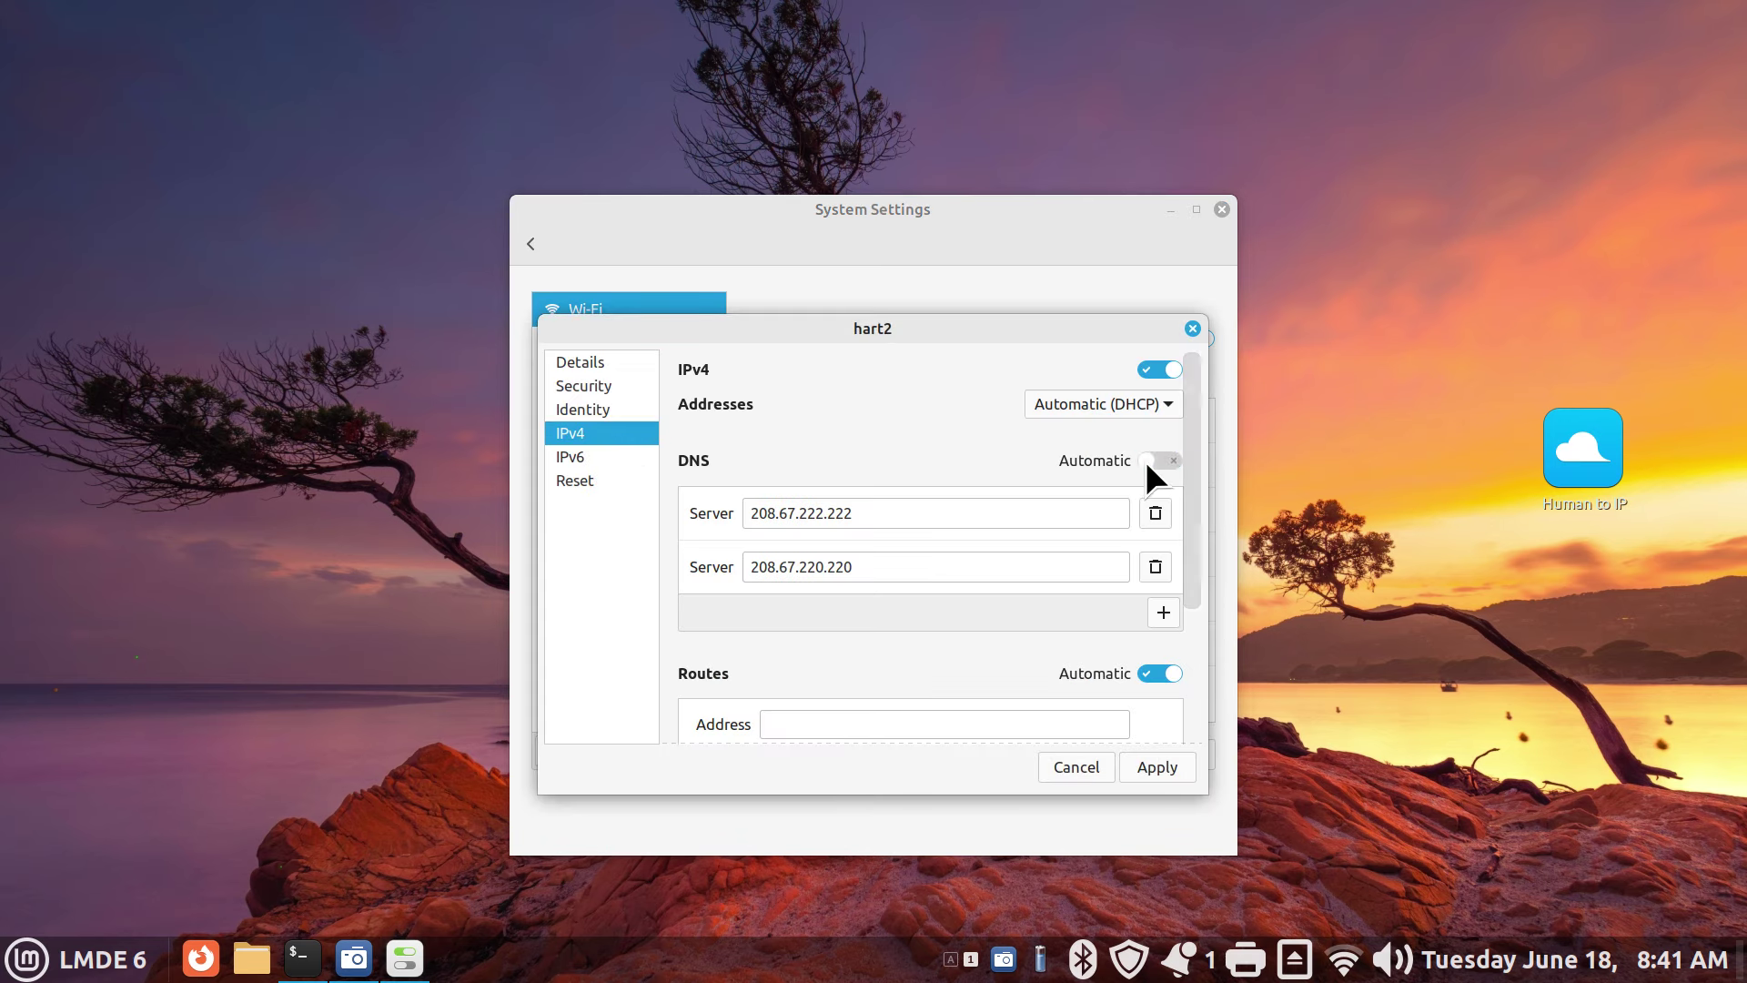
left_click(1158, 767)
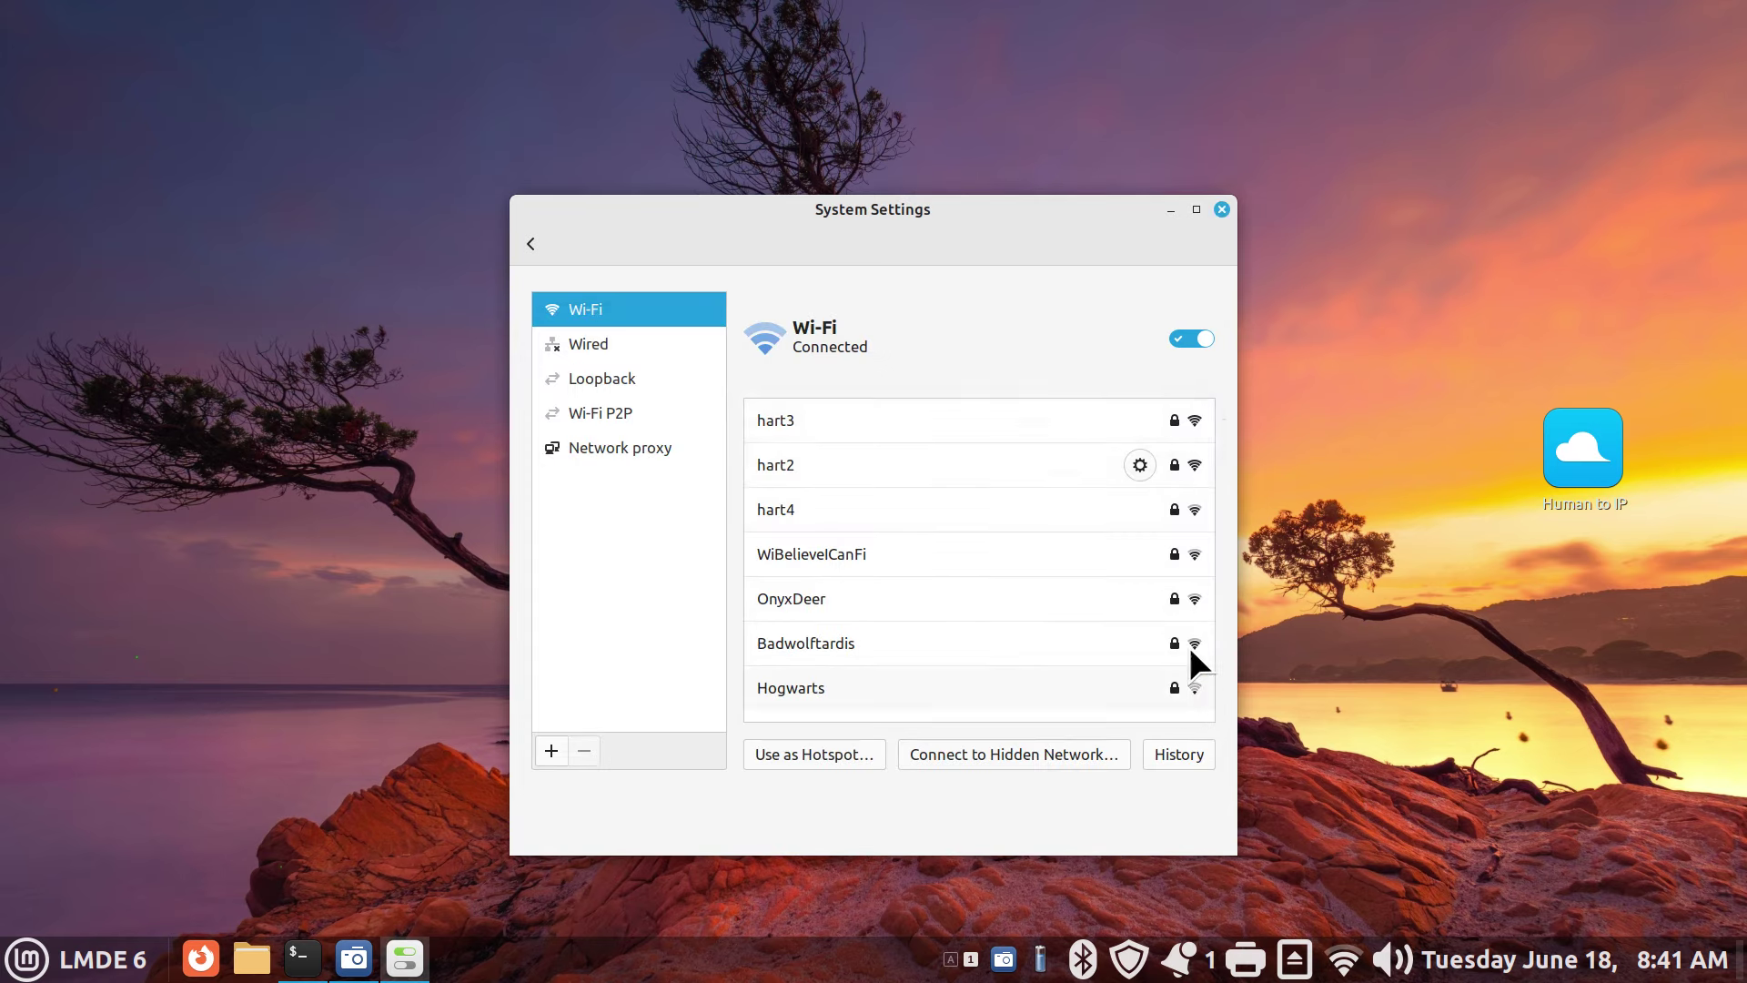
Switch Wi-Fi off and on to reconnect, and open the hart2 details to check its DNS servers
left_click(1183, 339)
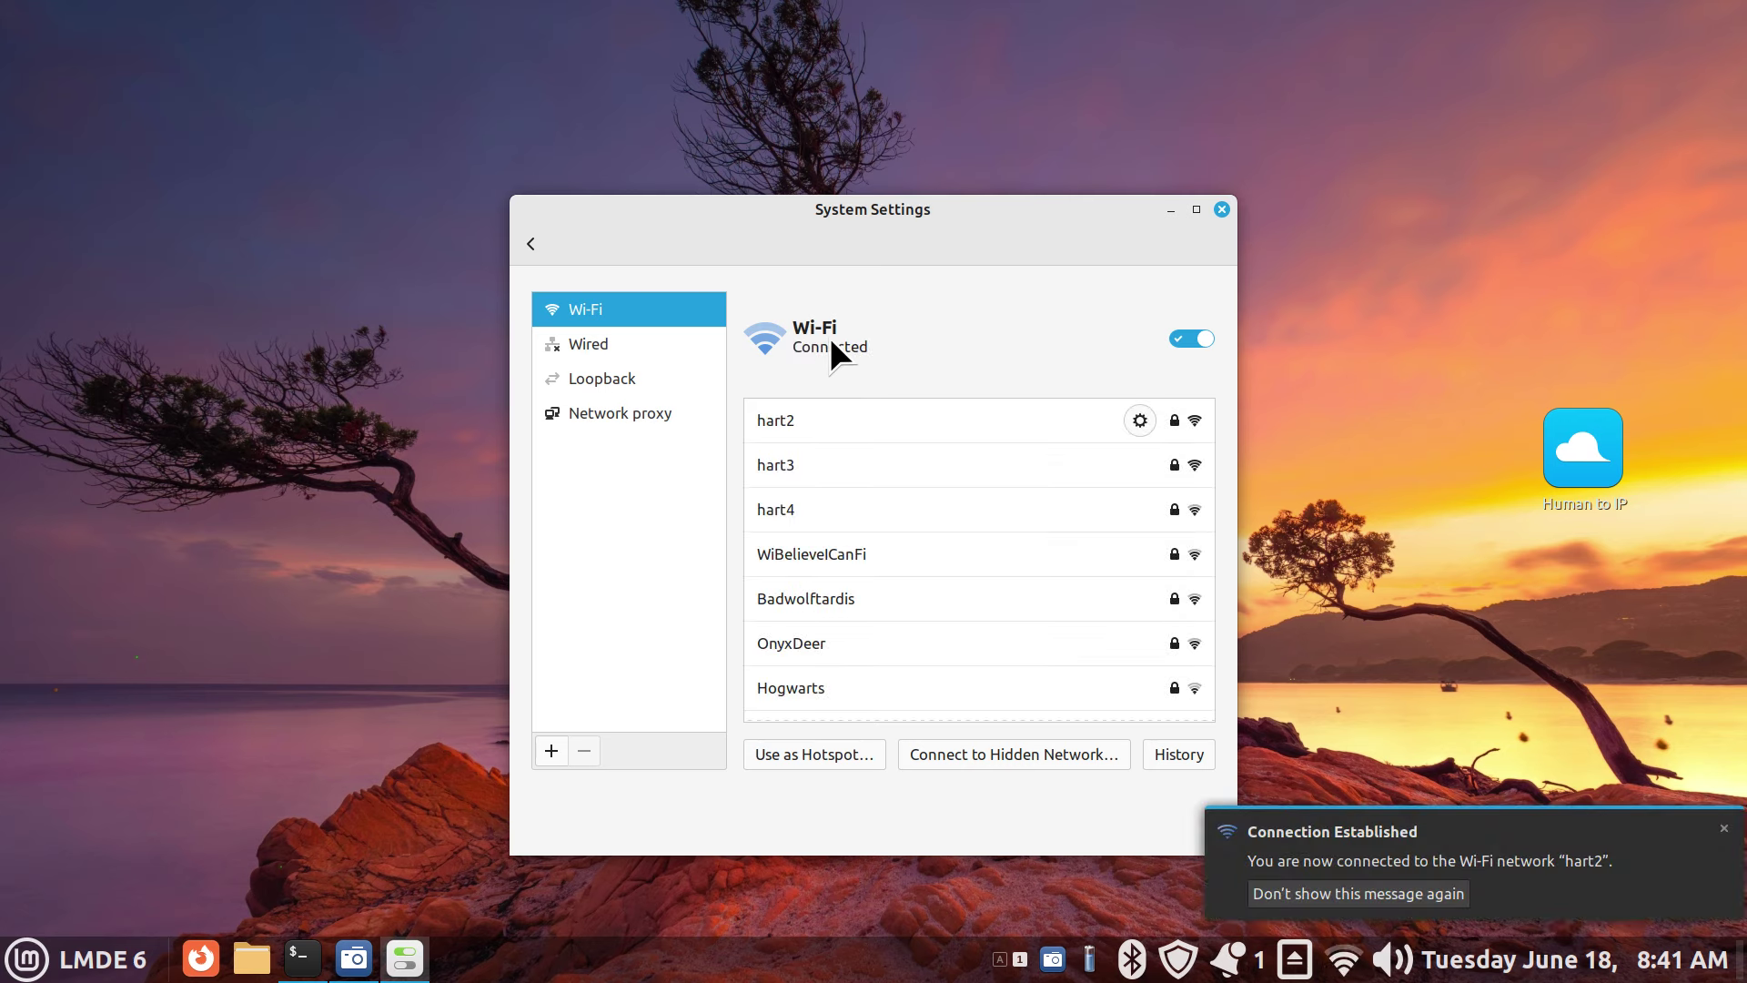
left_click(1139, 419)
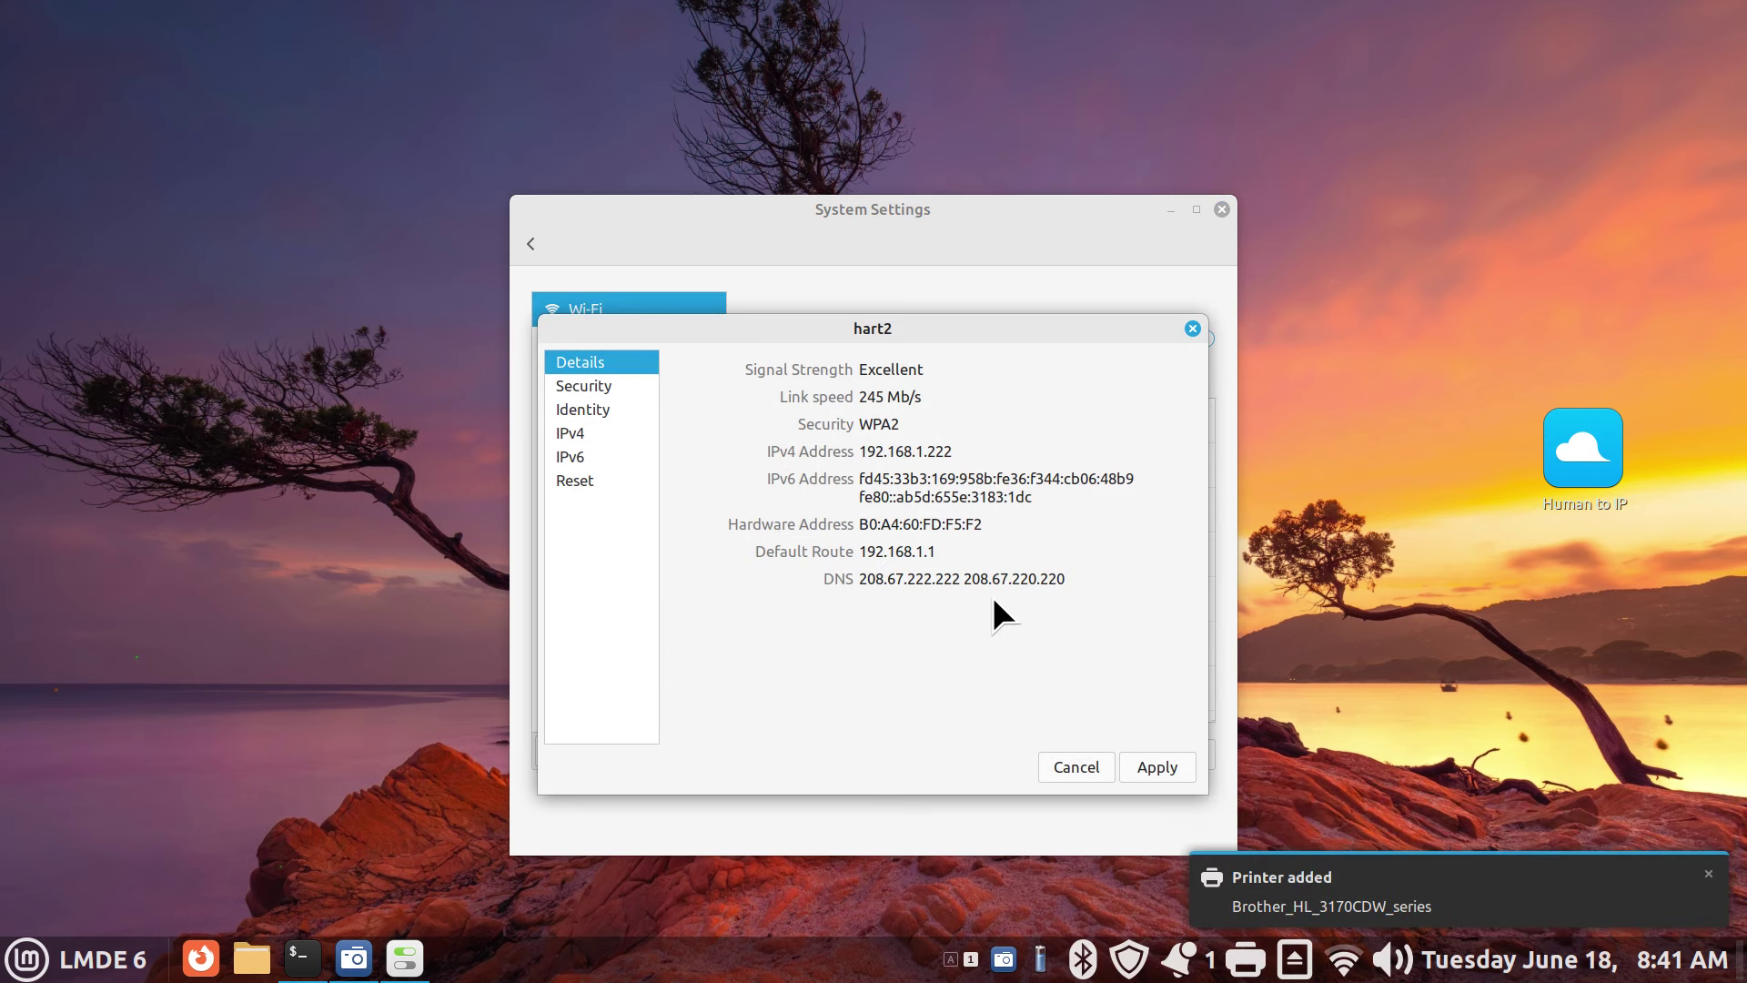
Rerun cat /etc/resolv.conf in the minimized terminal to check the DNS servers, and close the terminal and the hart2 dialog
left_click(302, 958)
left_click_drag(549, 173, 716, 305)
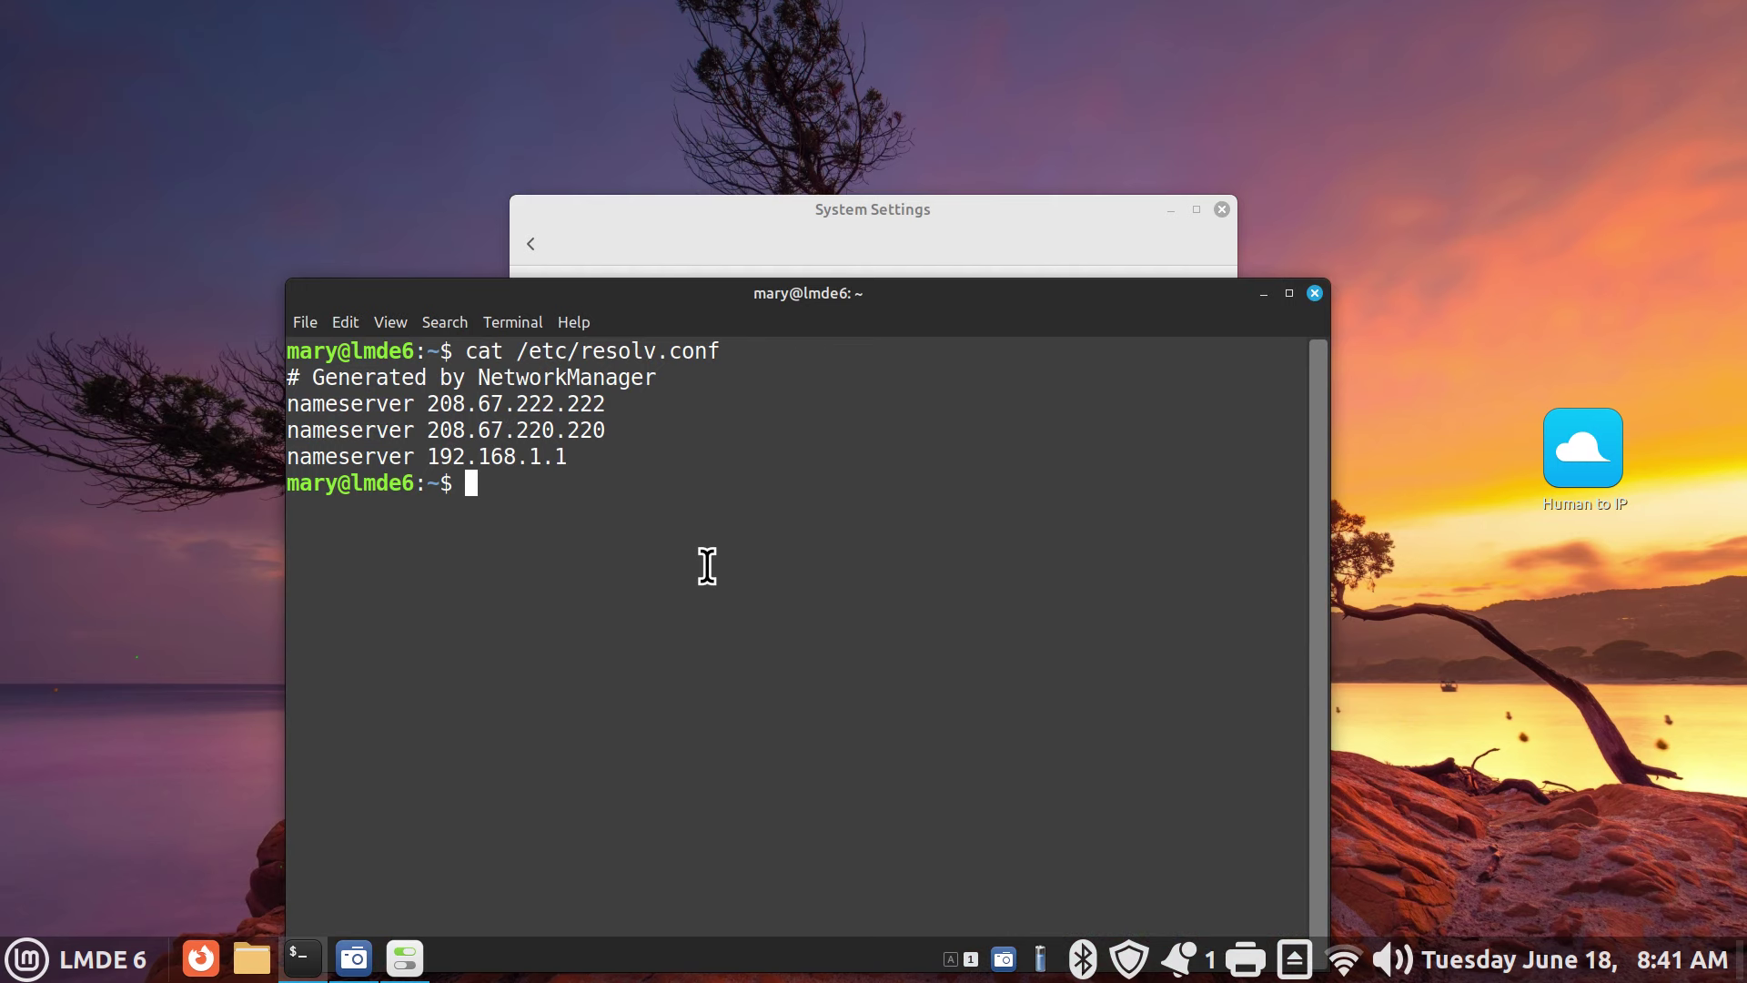
key("Up")
key("Return")
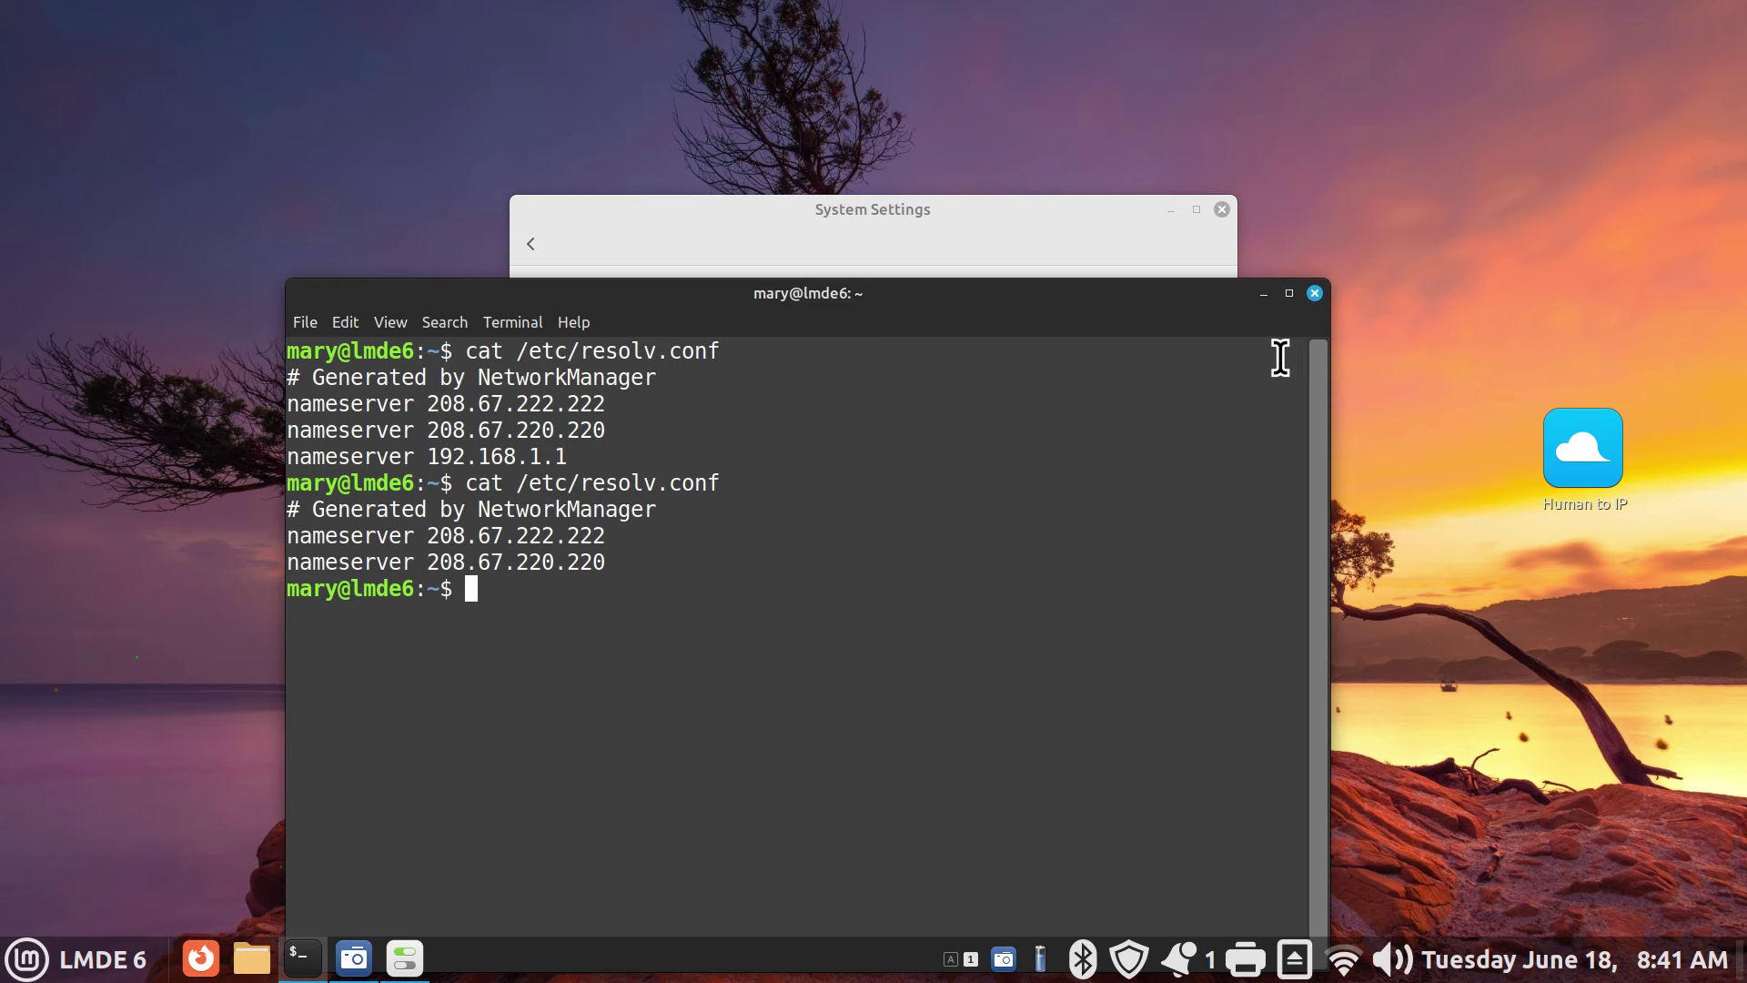
left_click(1313, 293)
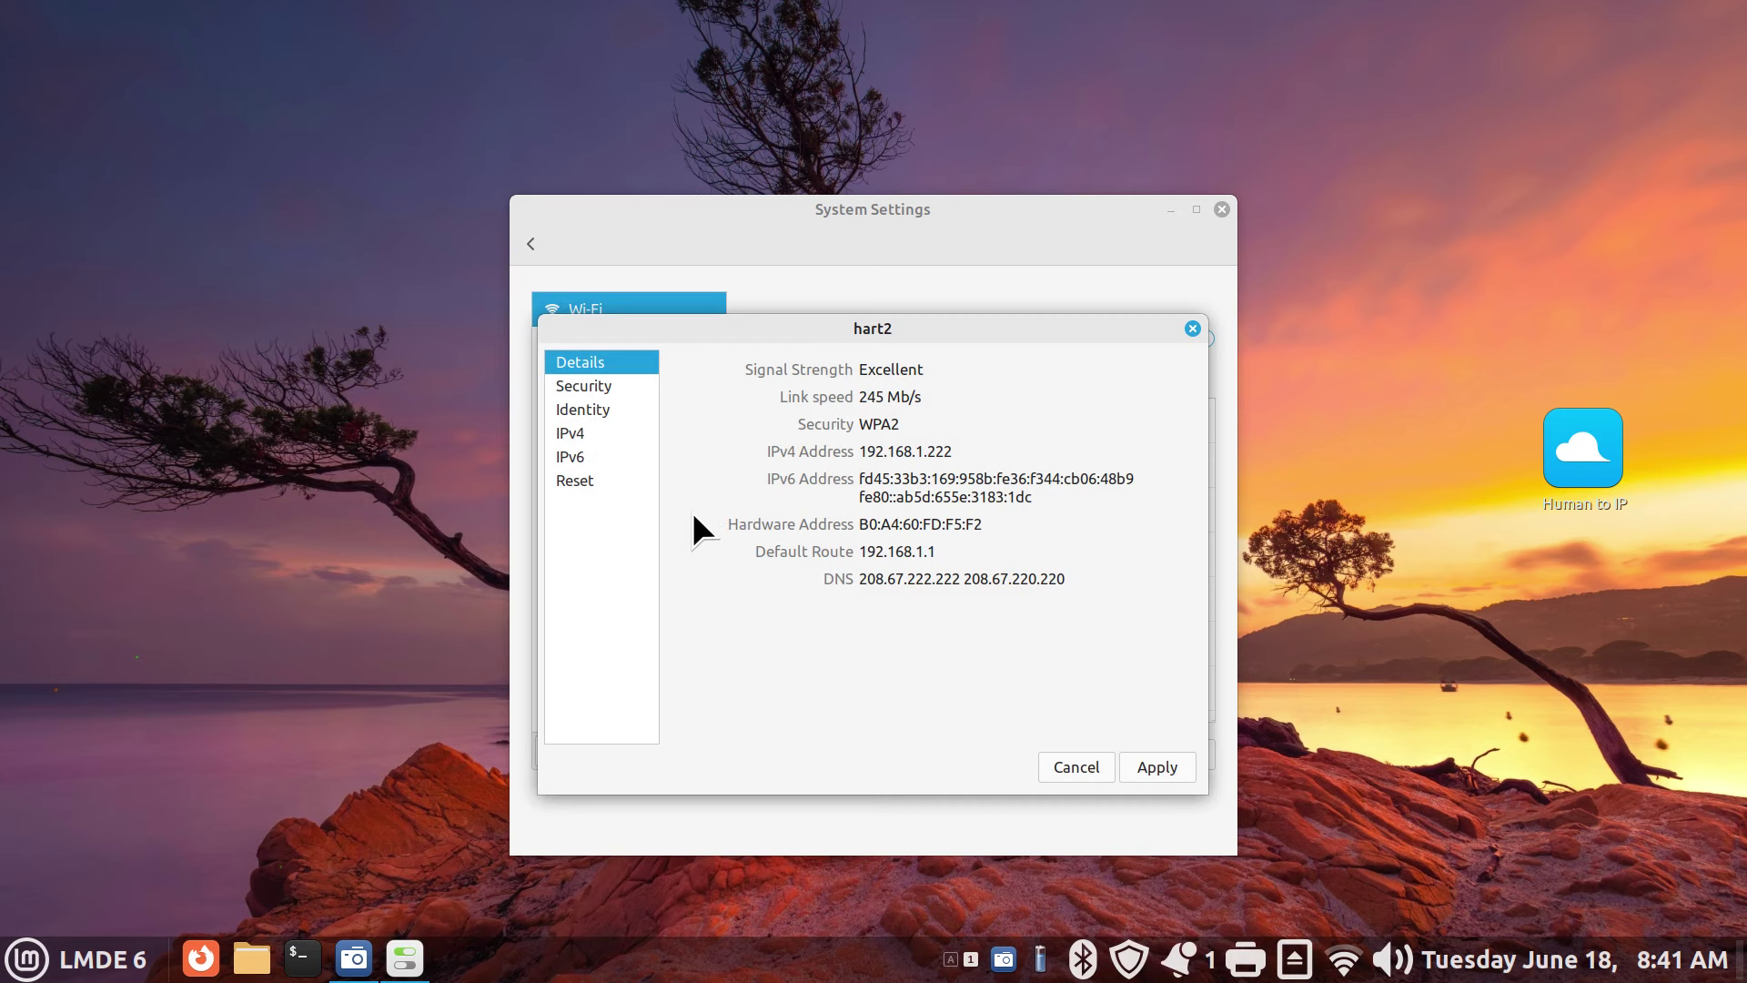
left_click(1073, 767)
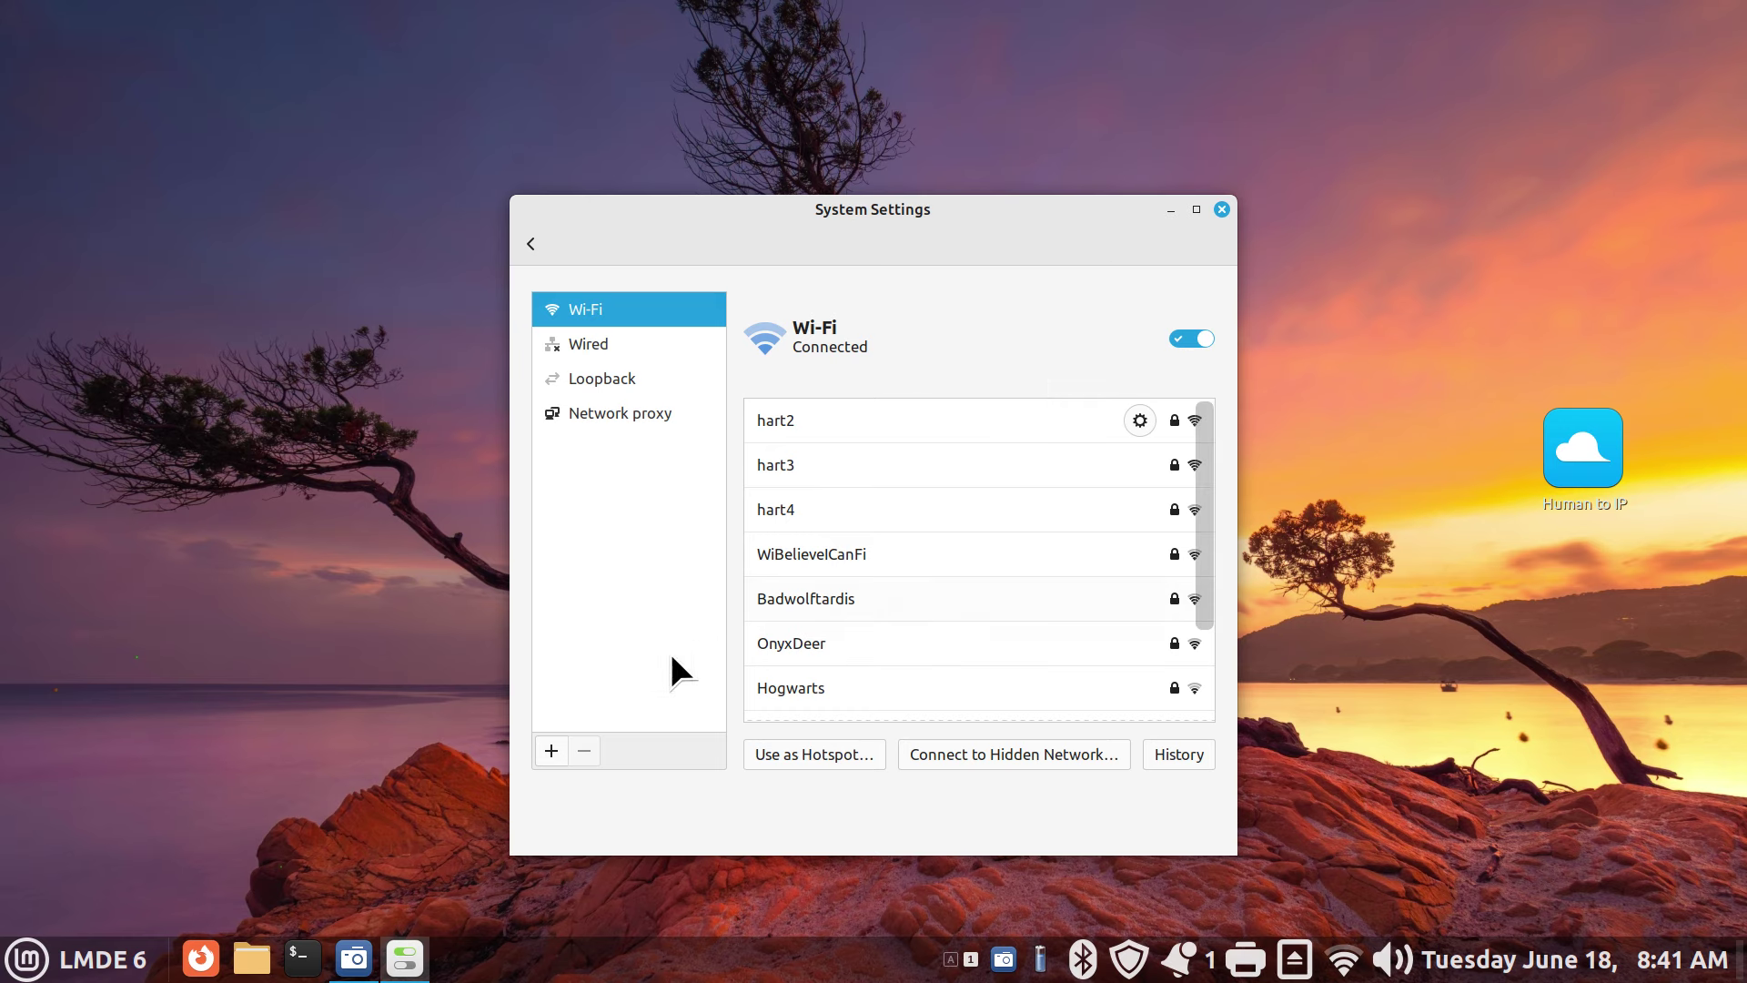
Review the bookmarked free dnsservices search and Lifewire's table of top free public DNS servers in Firefox, and close the browser
left_click(200, 958)
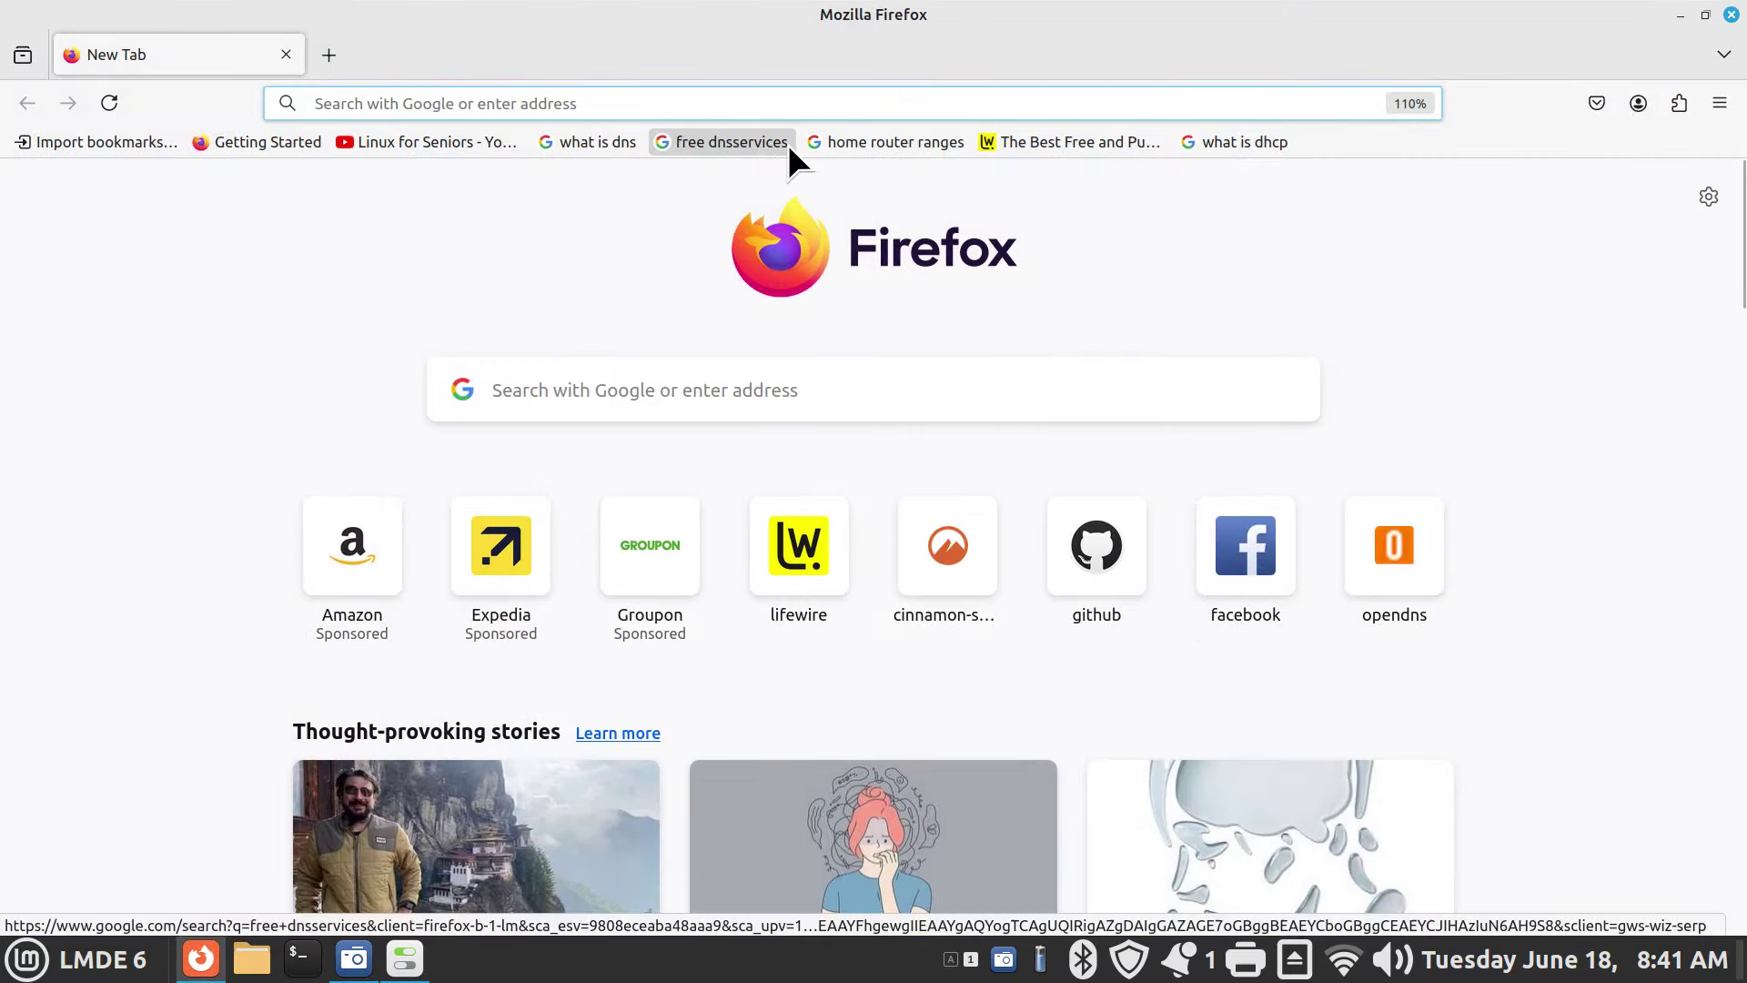
left_click(717, 146)
scroll(669, 446, "down", 3)
scroll(670, 447, "up", 3)
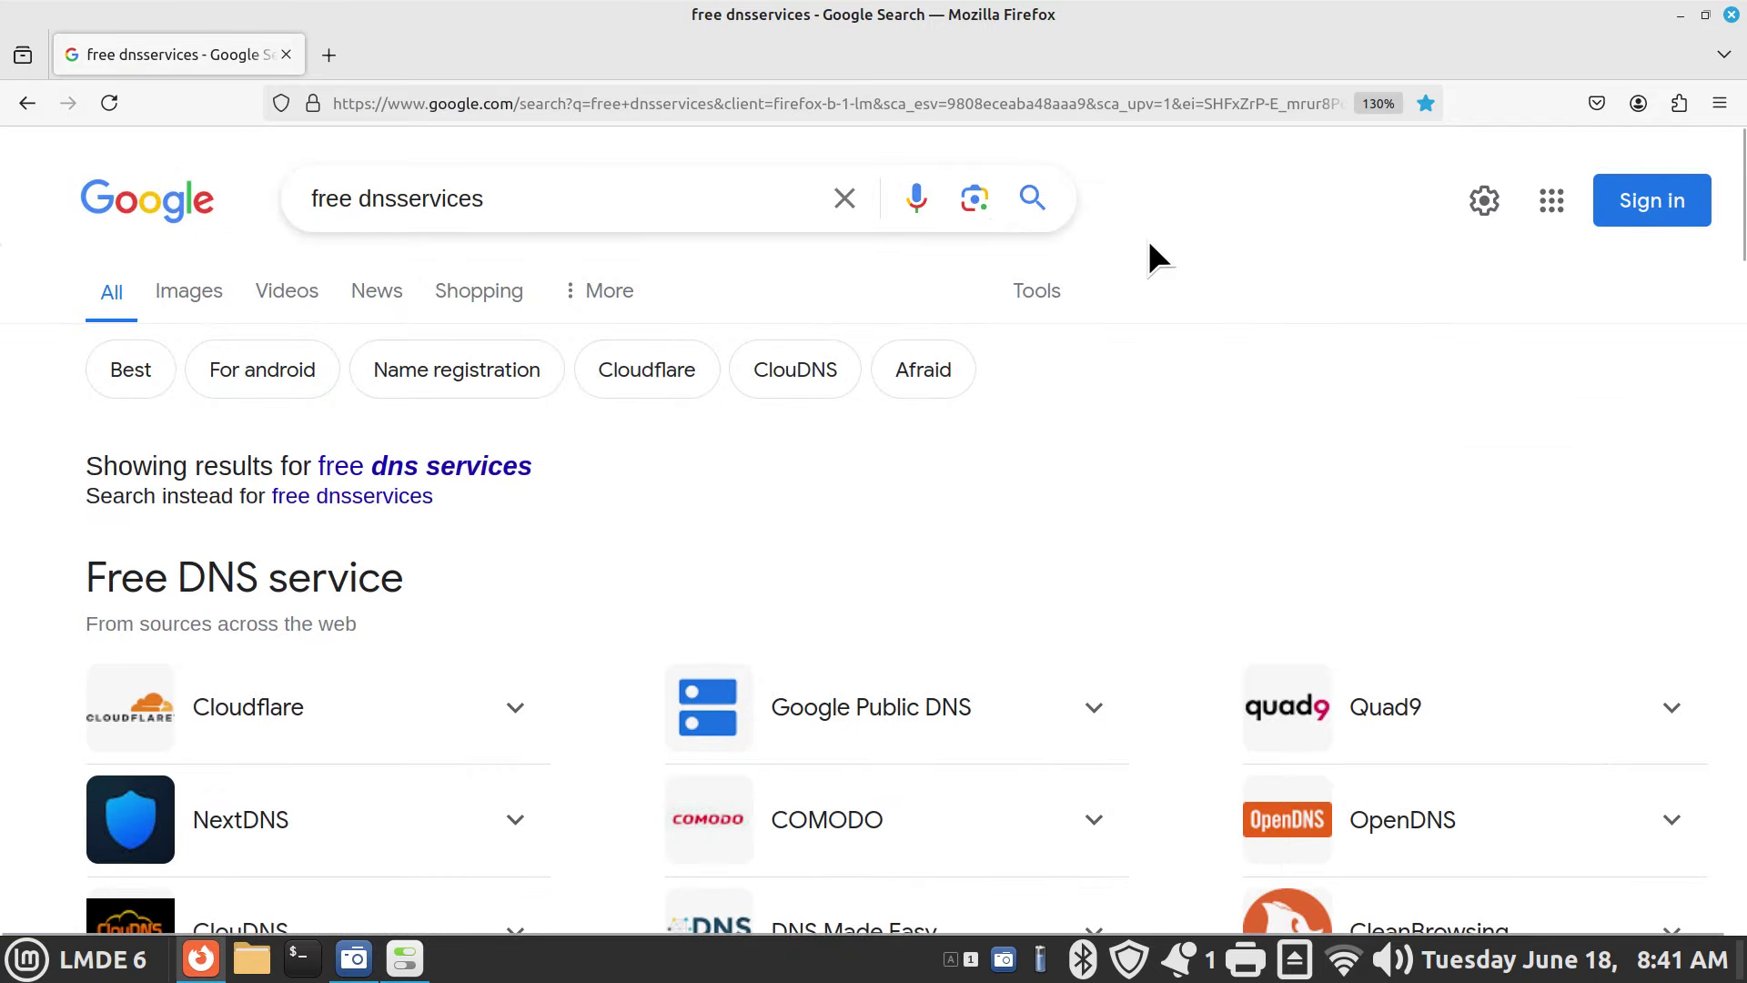
left_click(28, 103)
left_click(1041, 143)
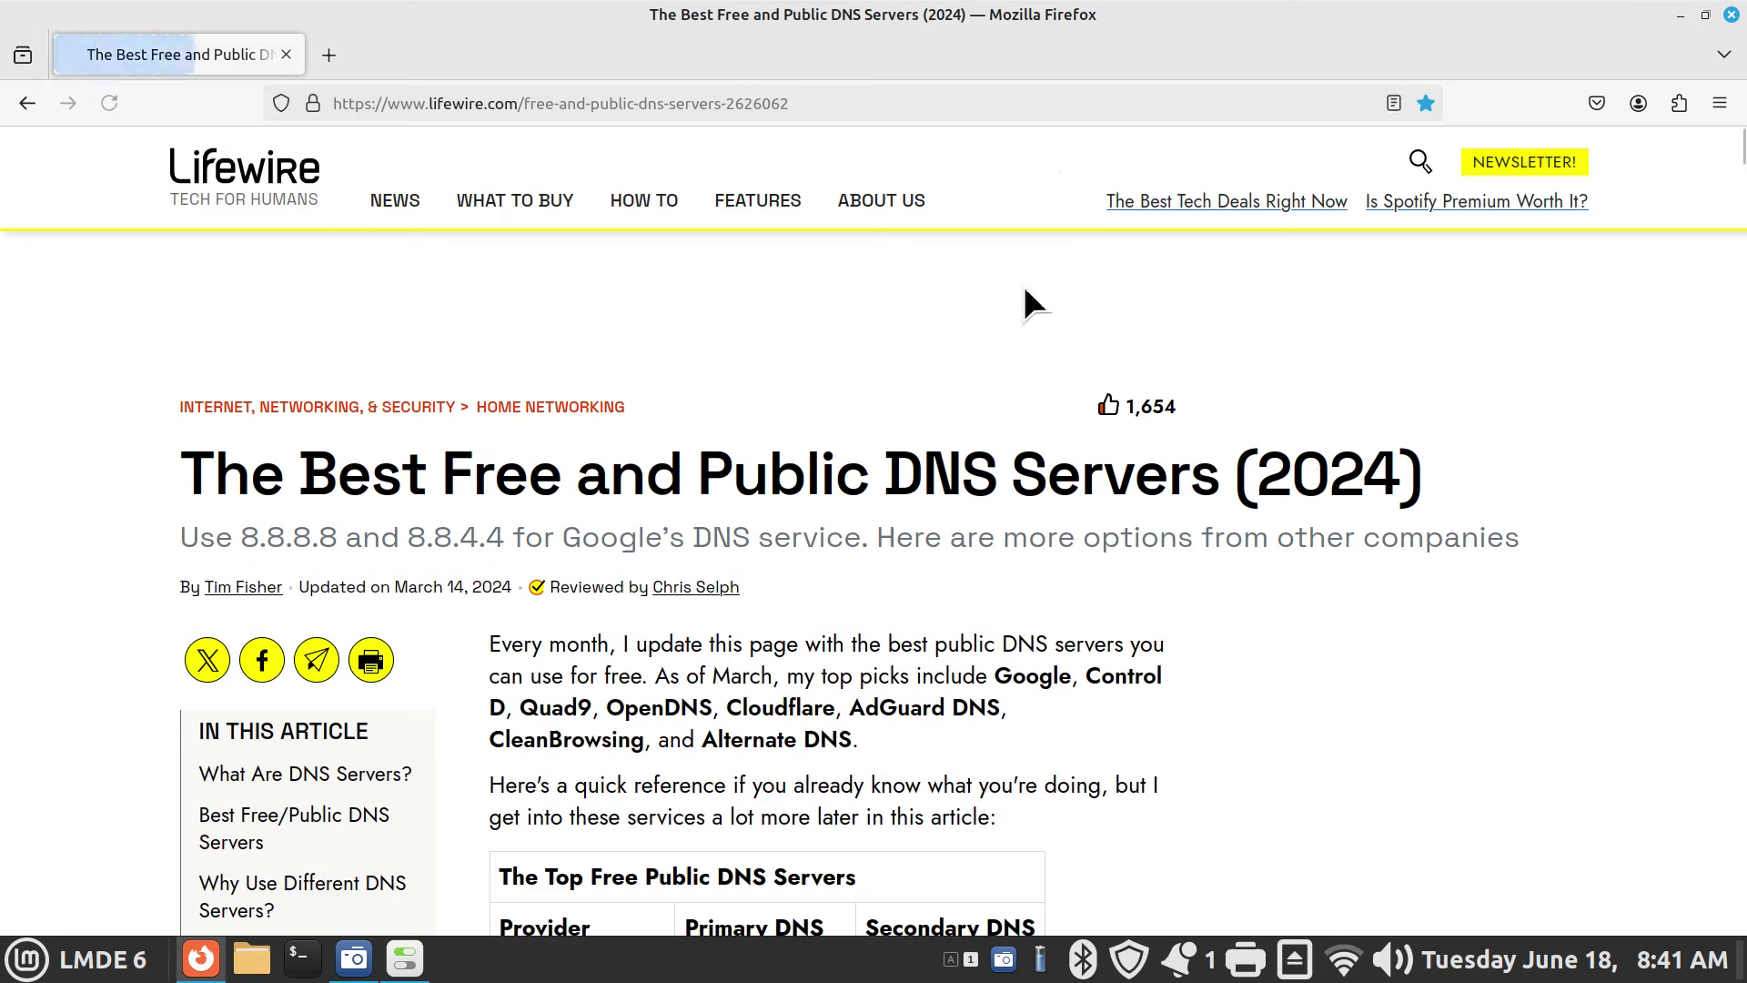
scroll(974, 418, "down", 4)
scroll(974, 419, "down", 1)
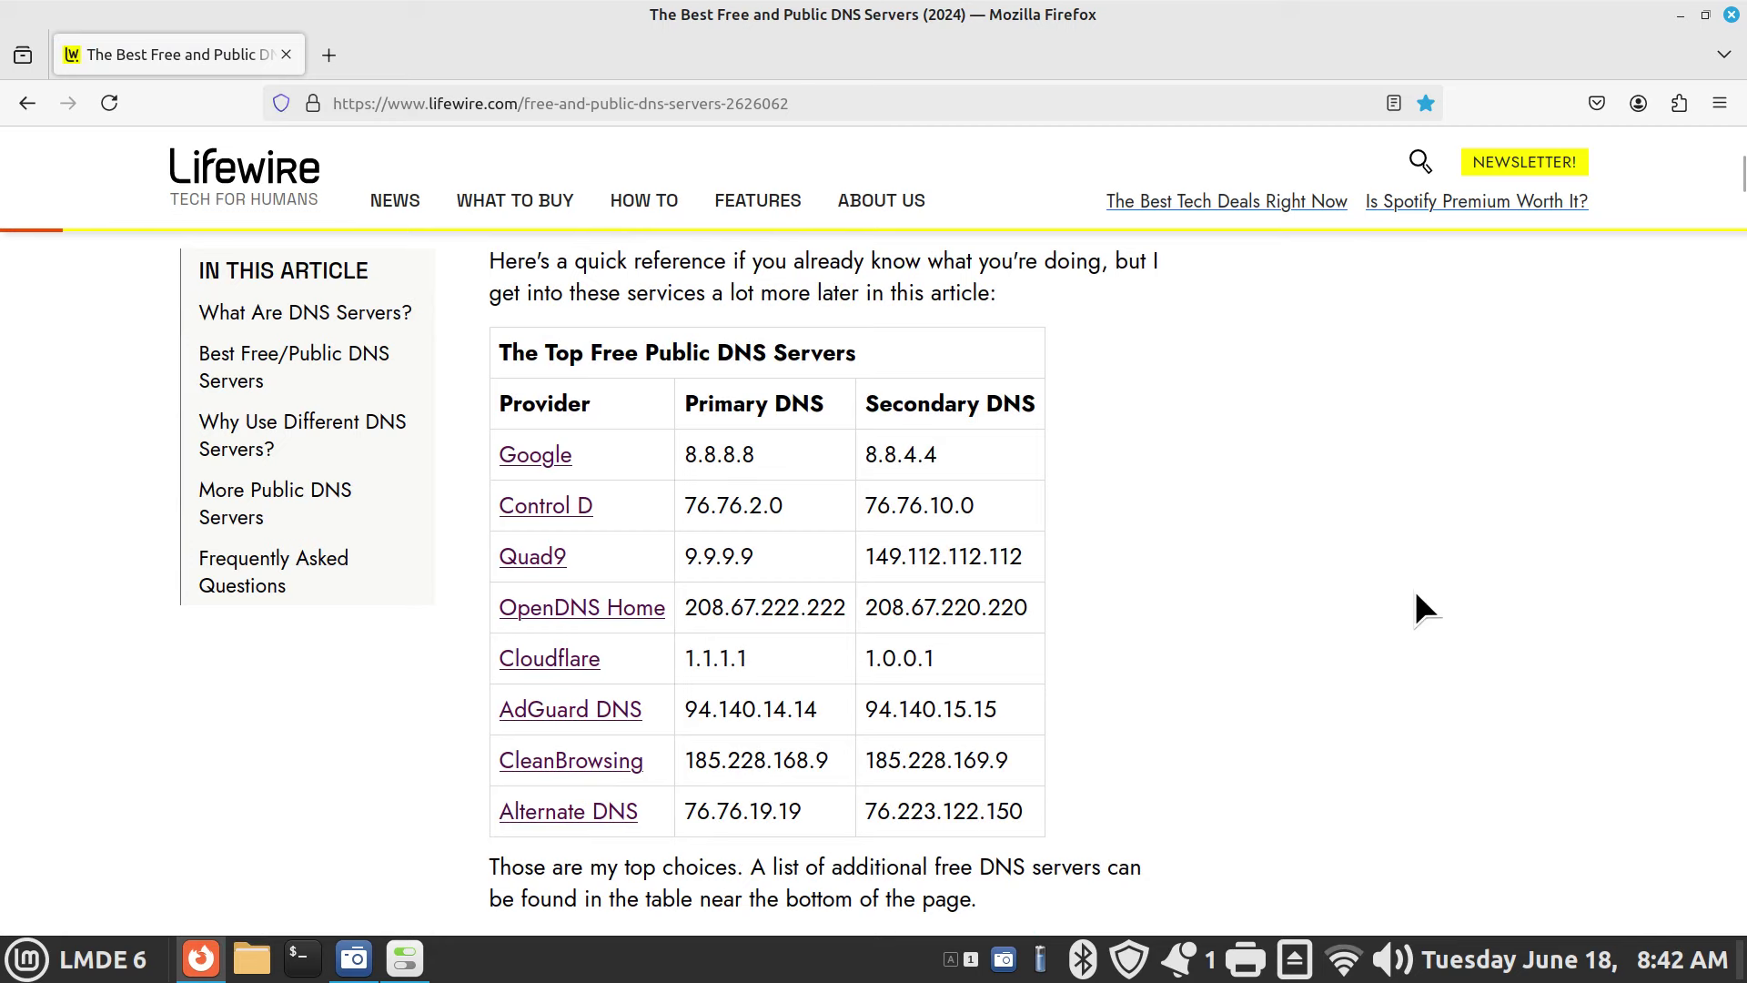
left_click(1732, 14)
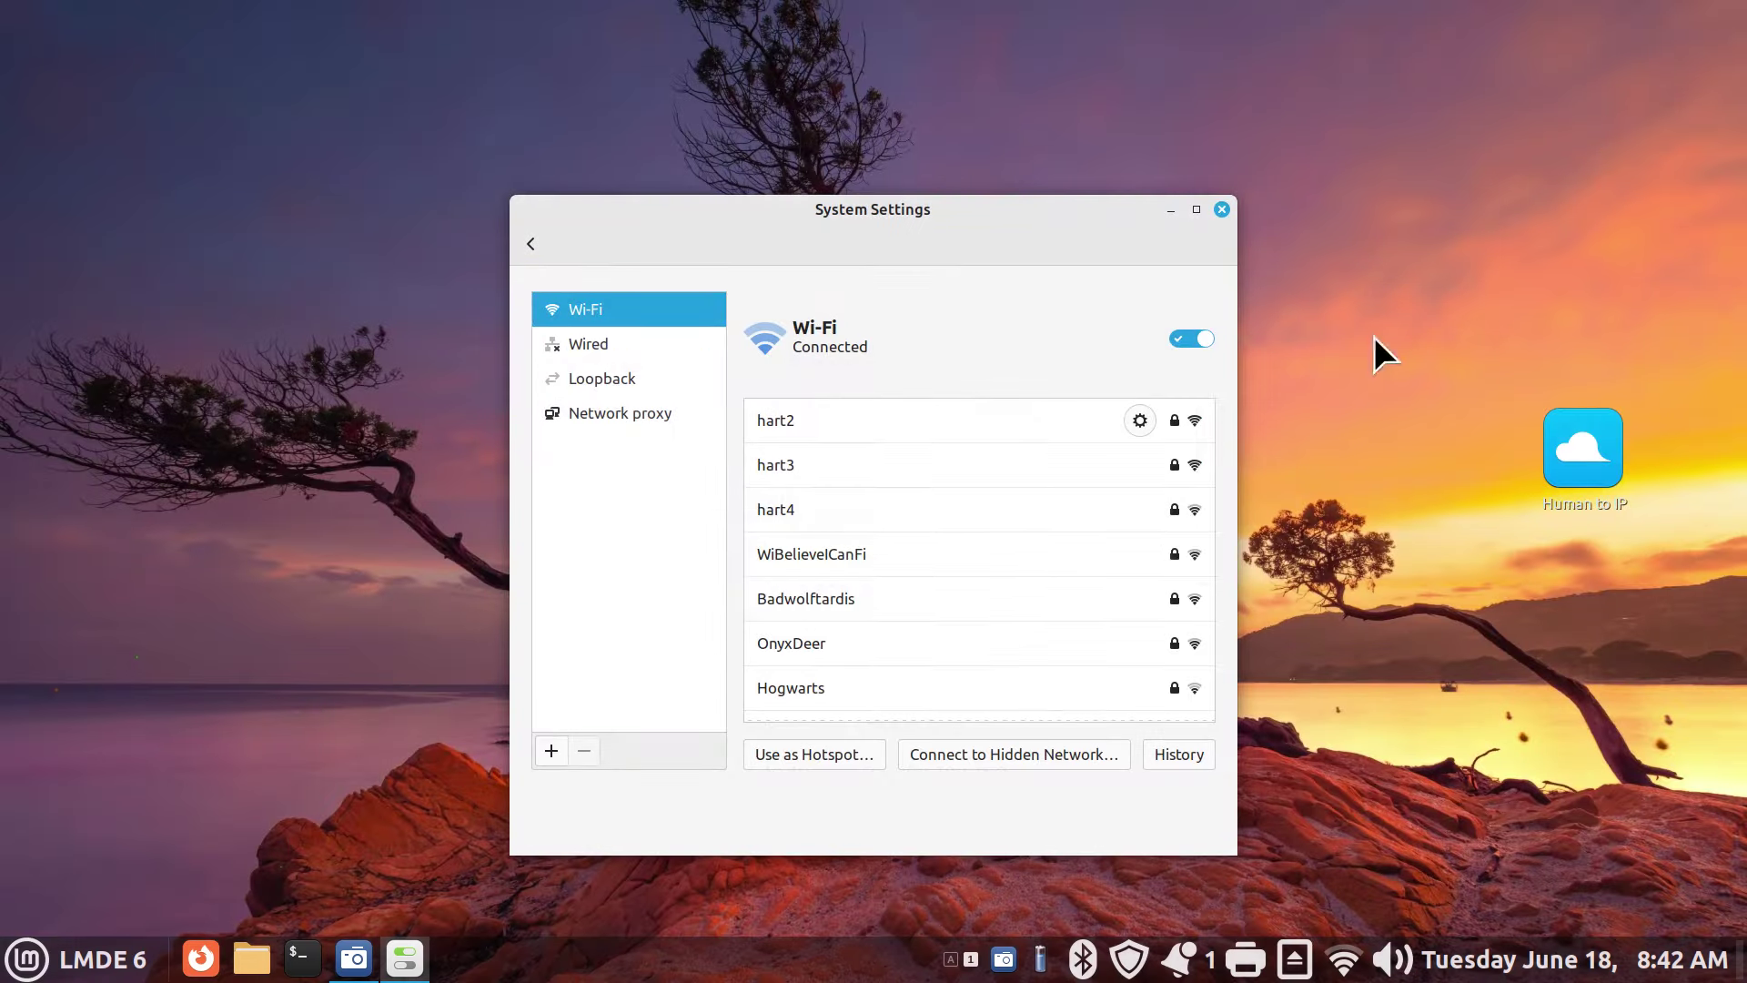
Turn automatic DNS back on in the IPv4 settings of hart2, clear both custom DNS server addresses, and apply the changes
left_click(1143, 418)
left_click(600, 433)
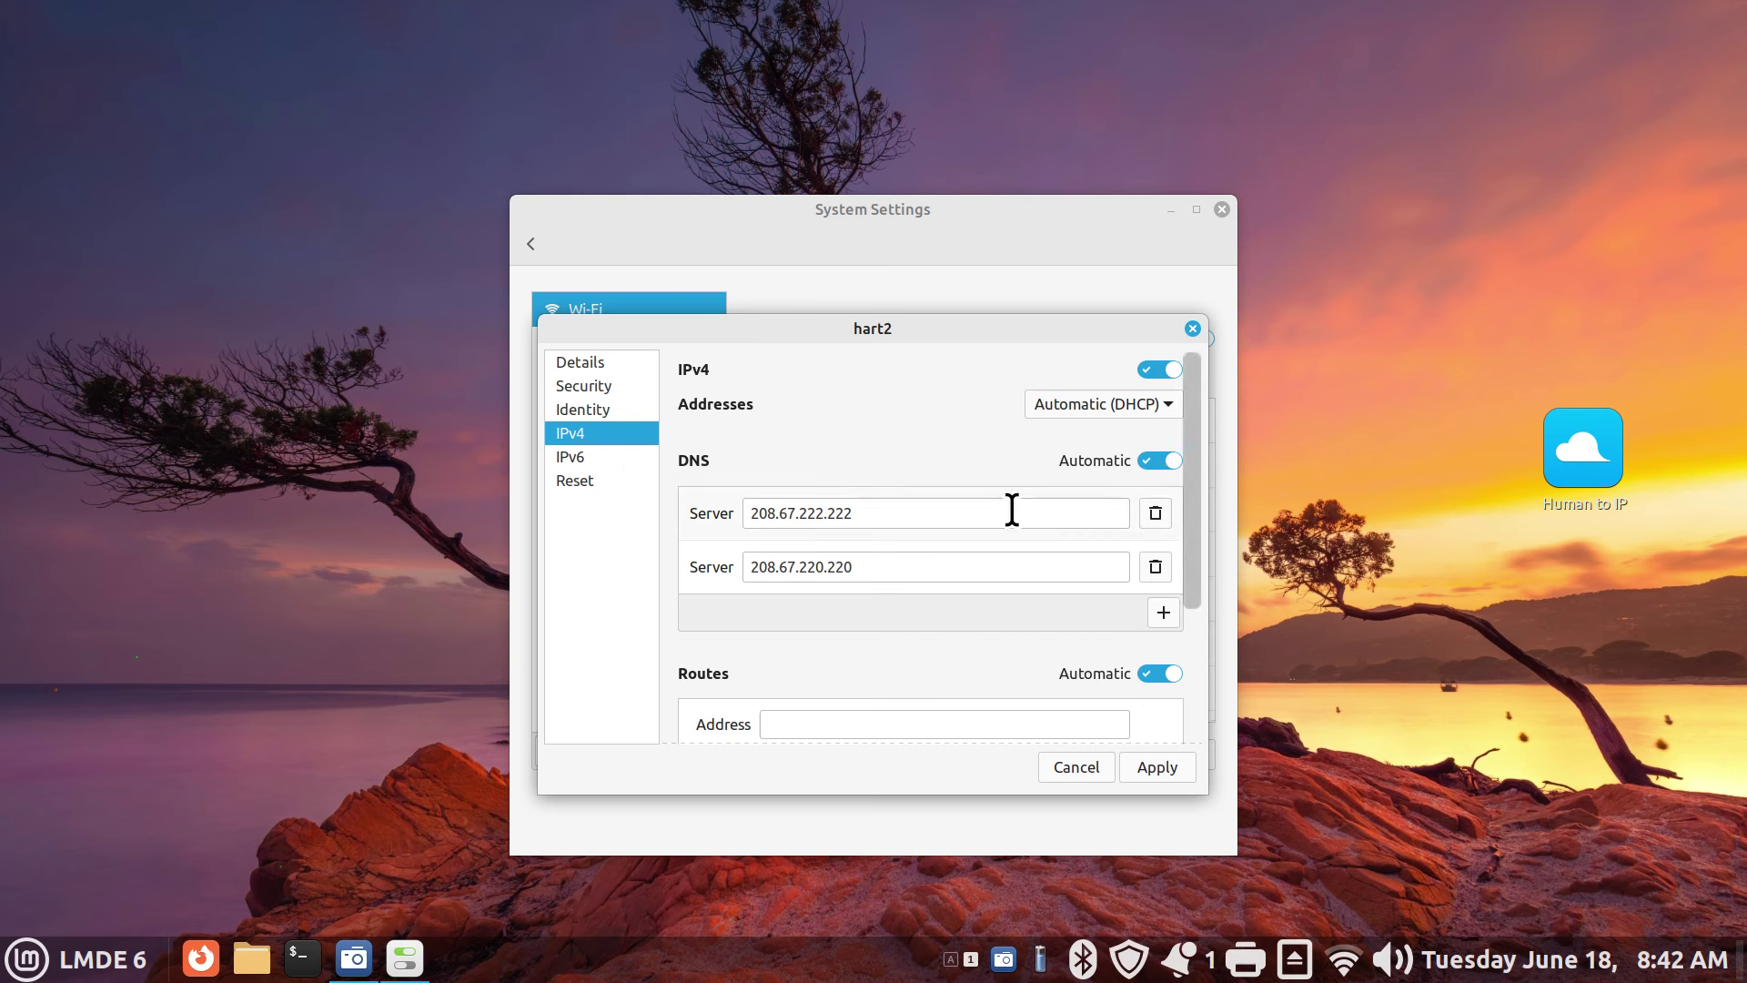
left_click_drag(887, 514, 718, 521)
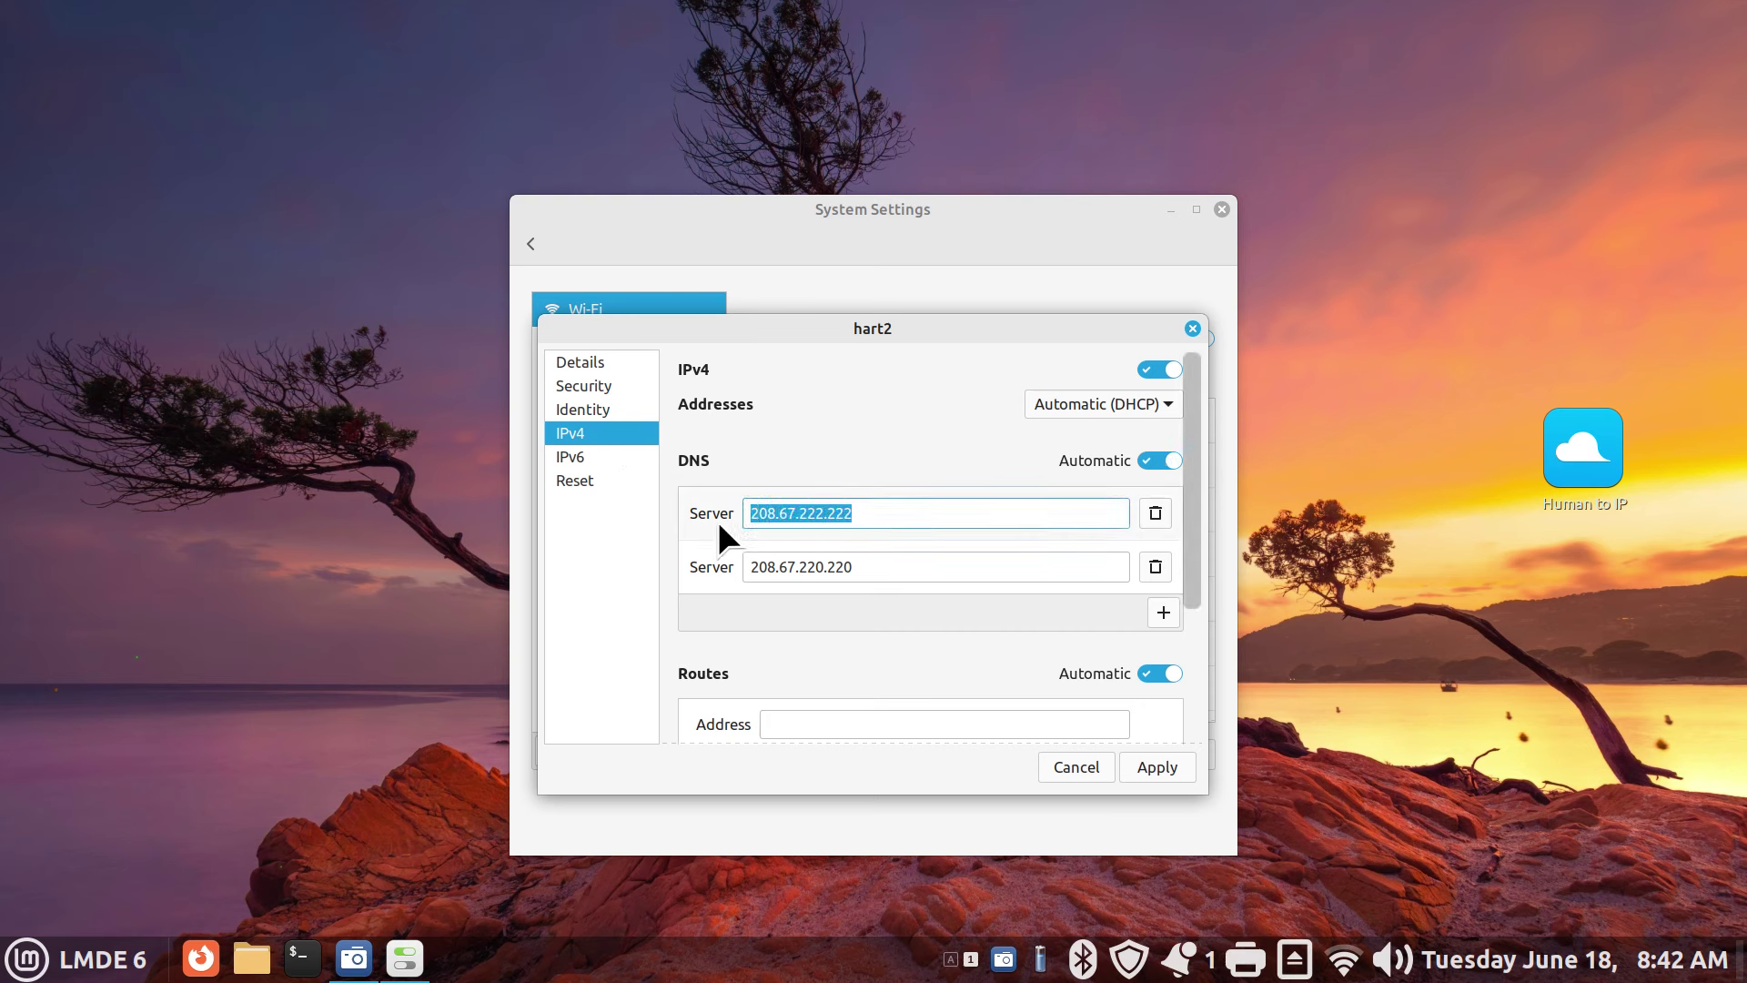
key("BackSpace")
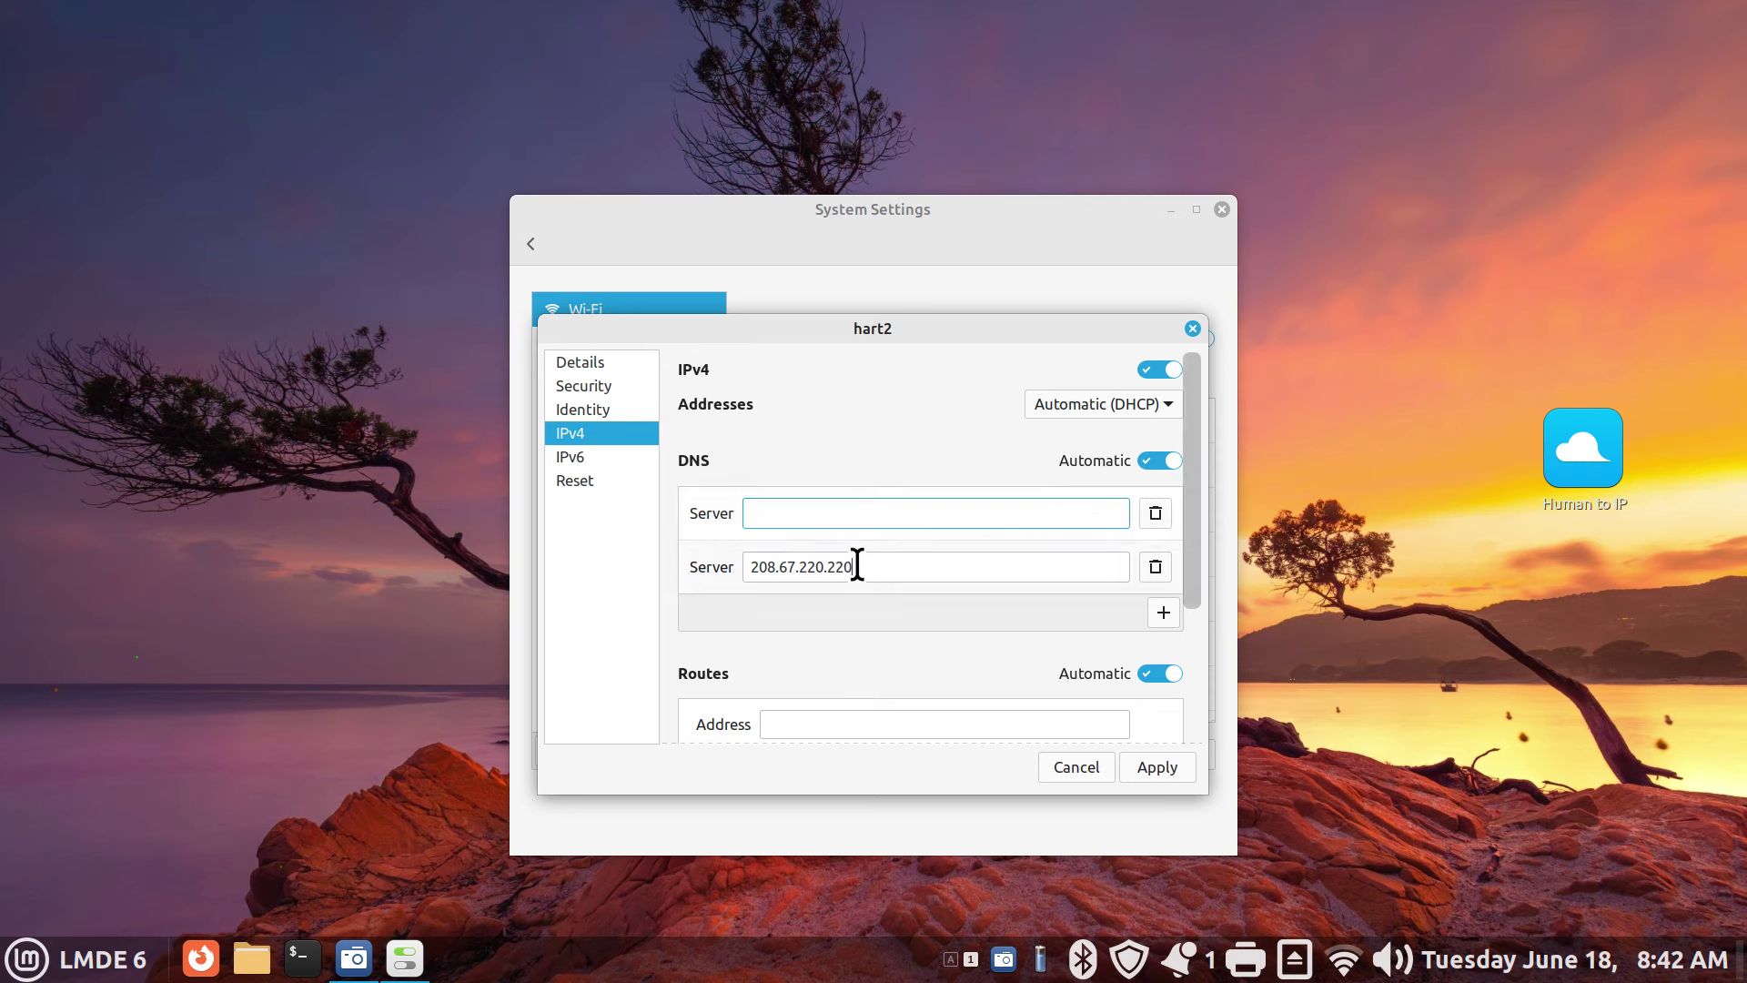
left_click_drag(852, 562, 742, 574)
key("BackSpace")
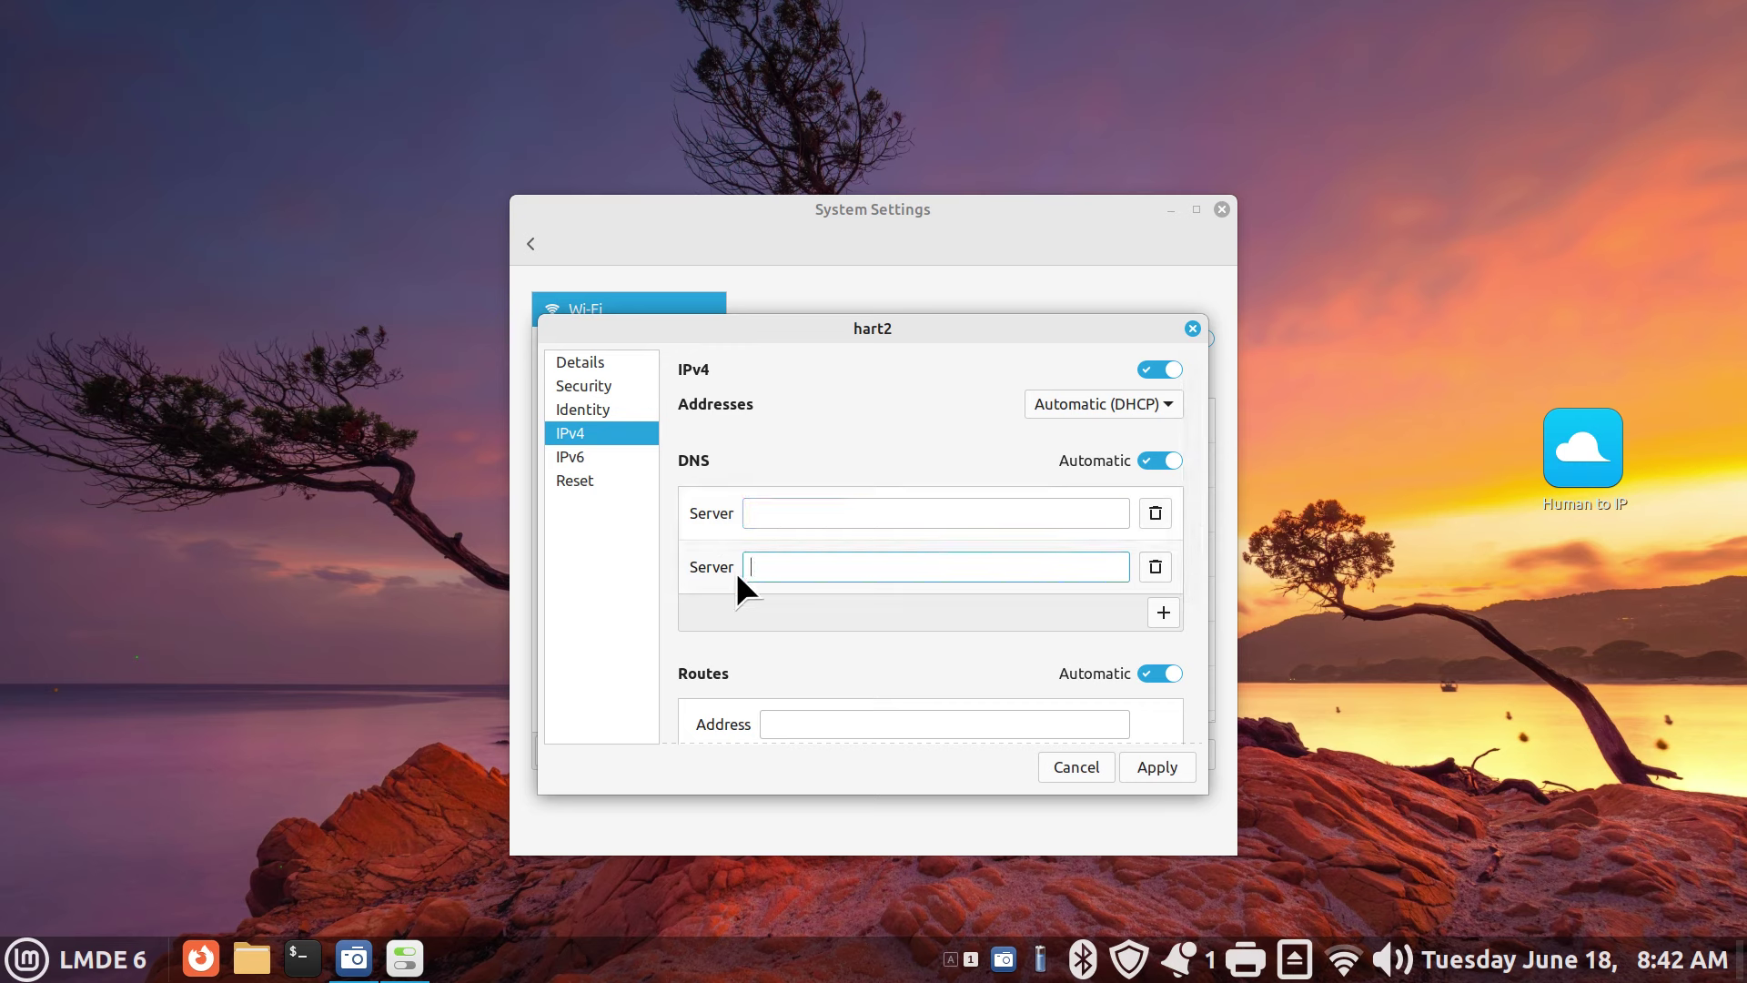
left_click(1142, 765)
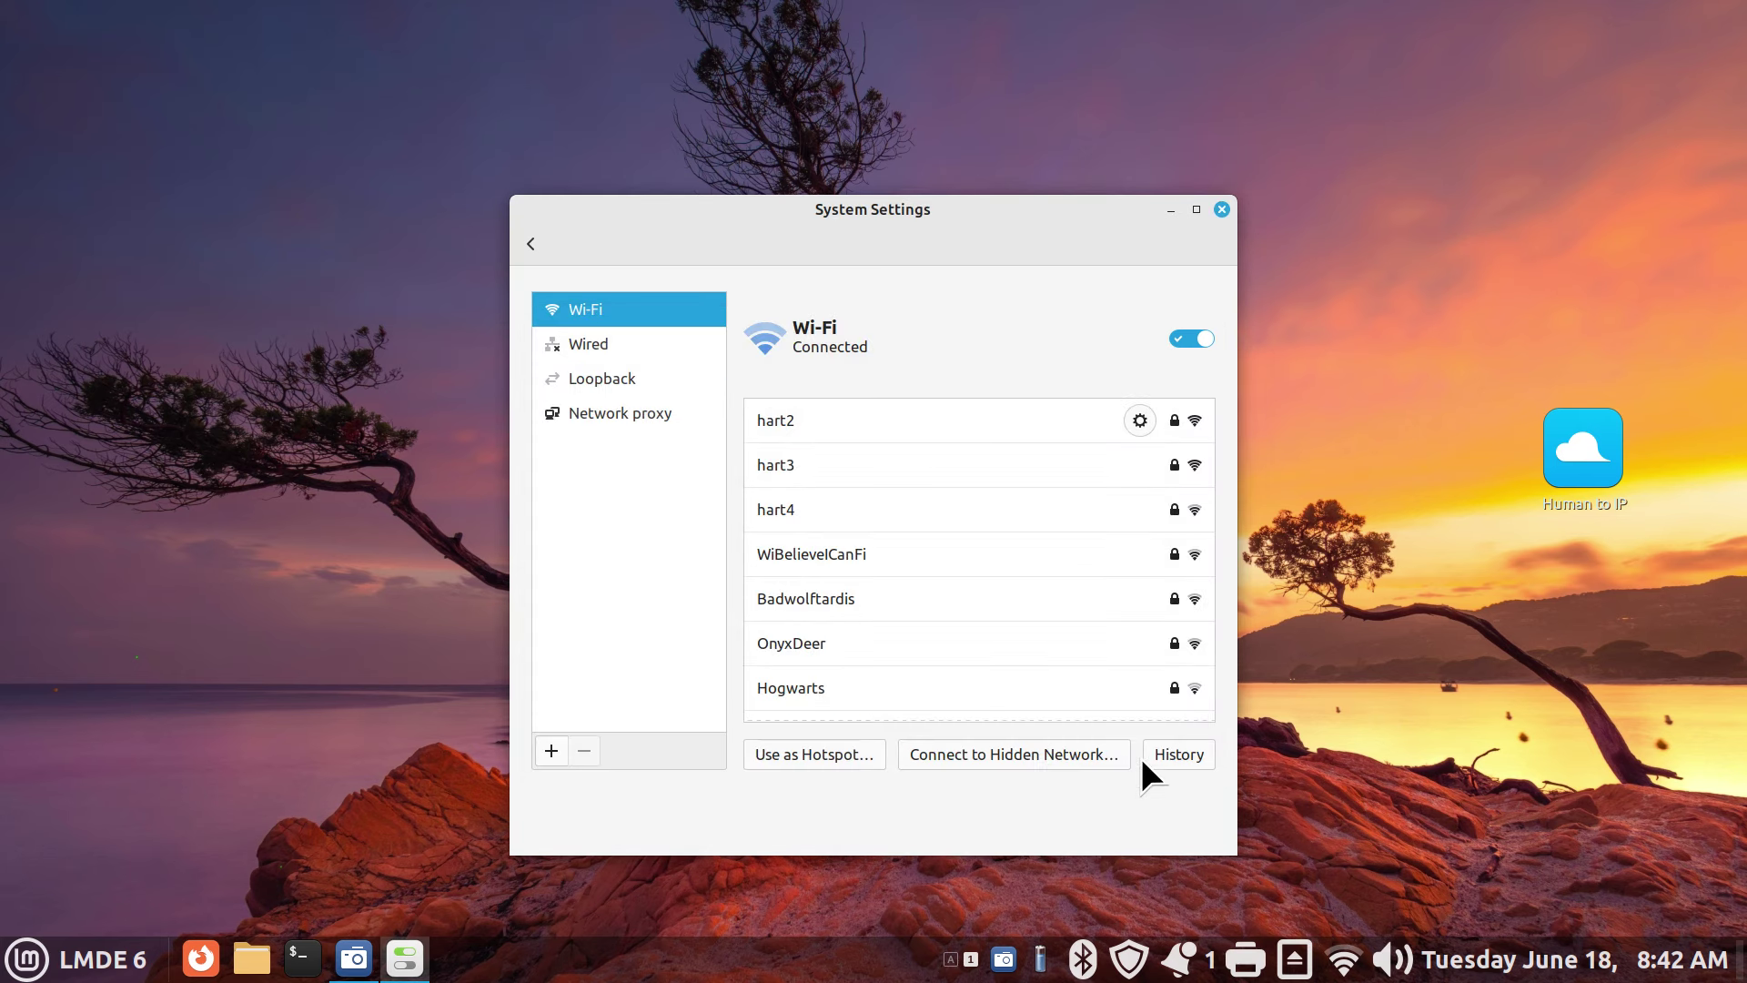
Reconnect to hart2 by switching Wi-Fi off and on, and open its details to check the DNS entry
left_click(1181, 335)
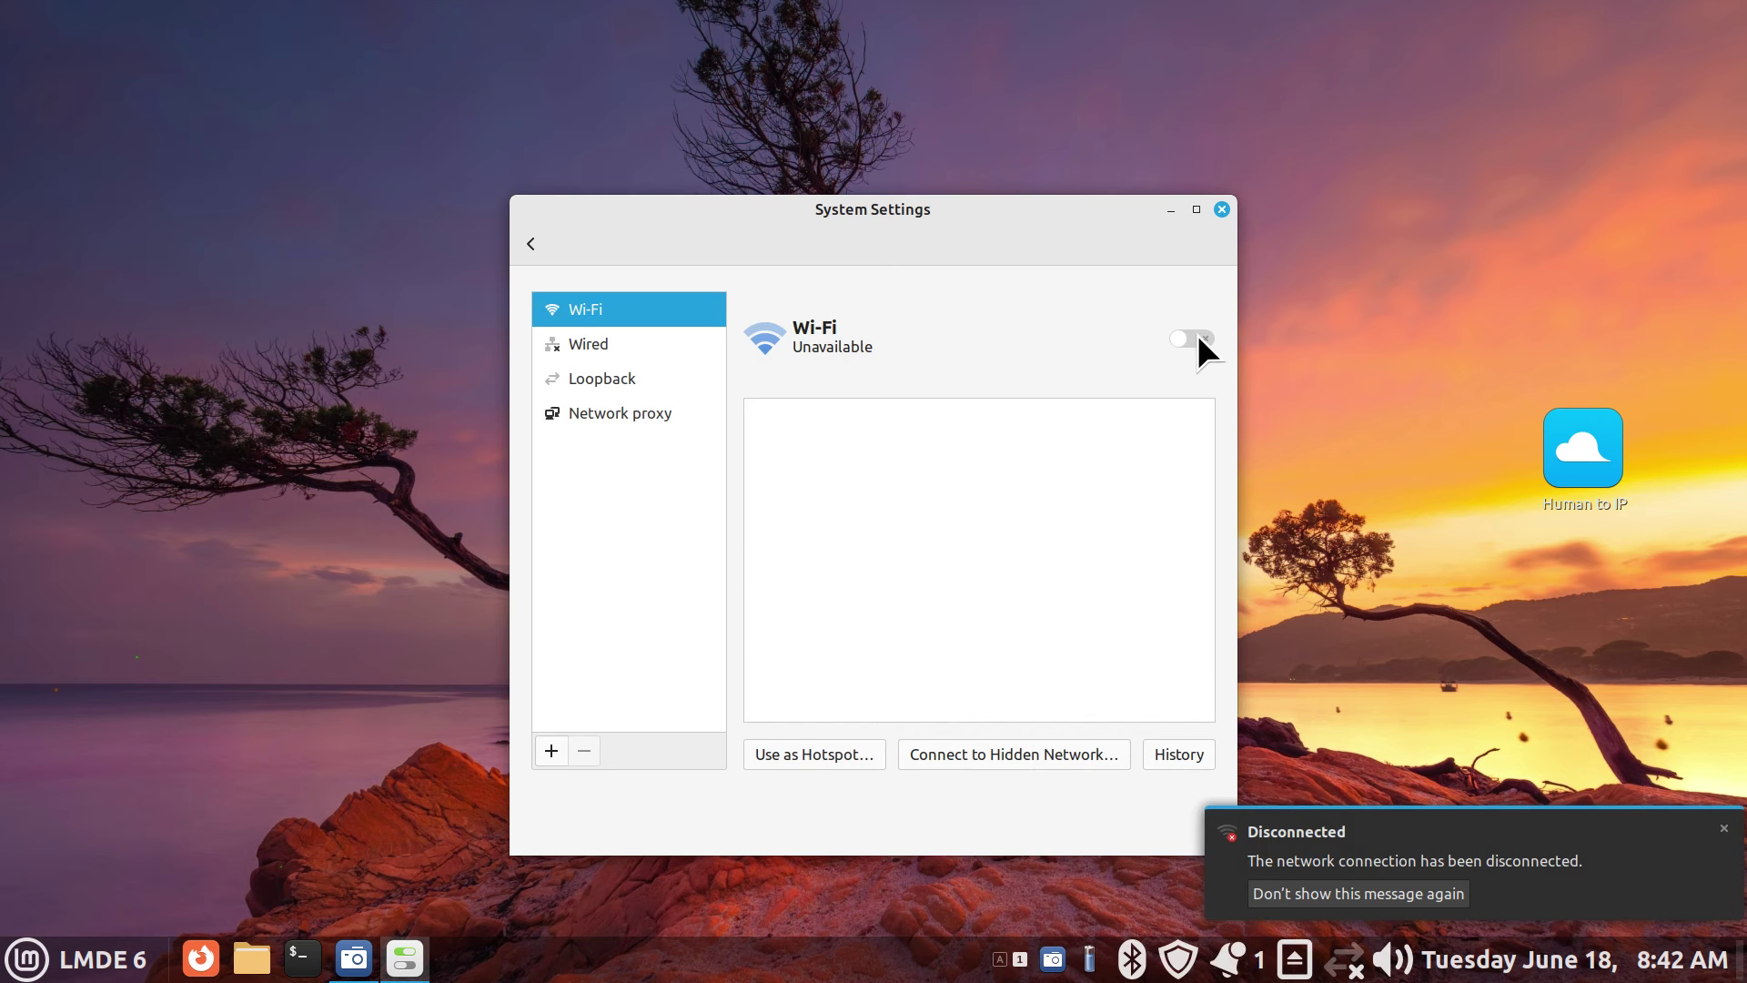
left_click(1198, 337)
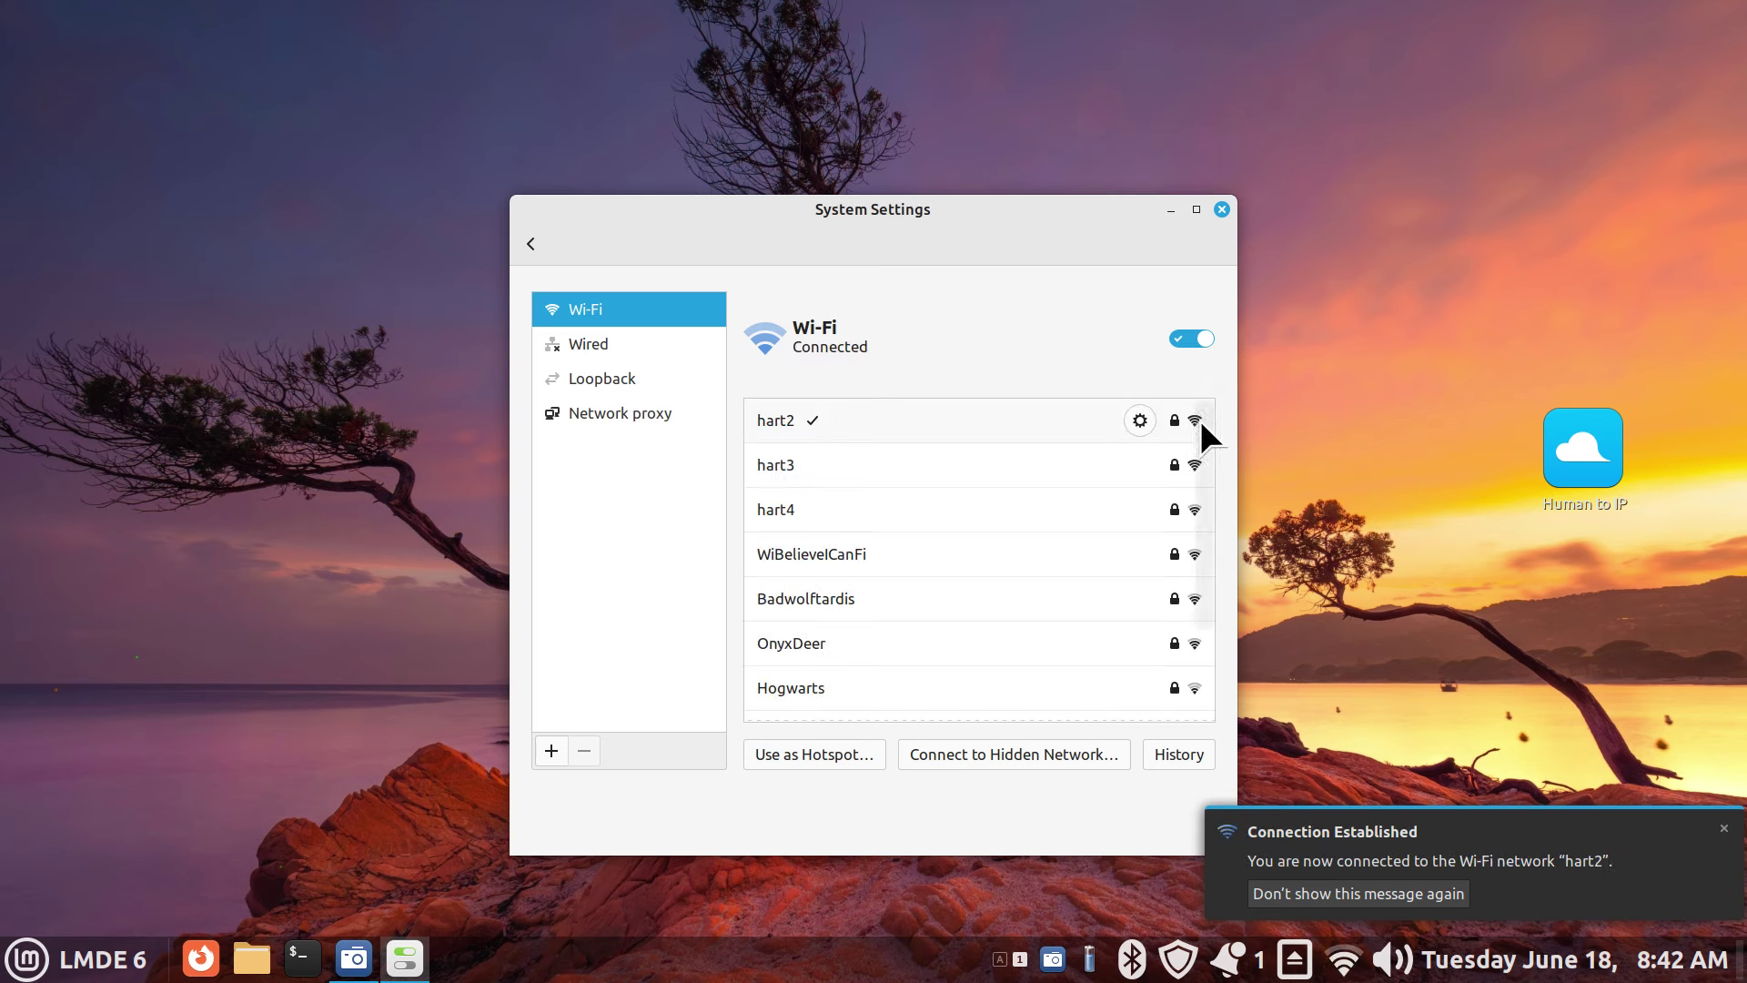
left_click(1139, 420)
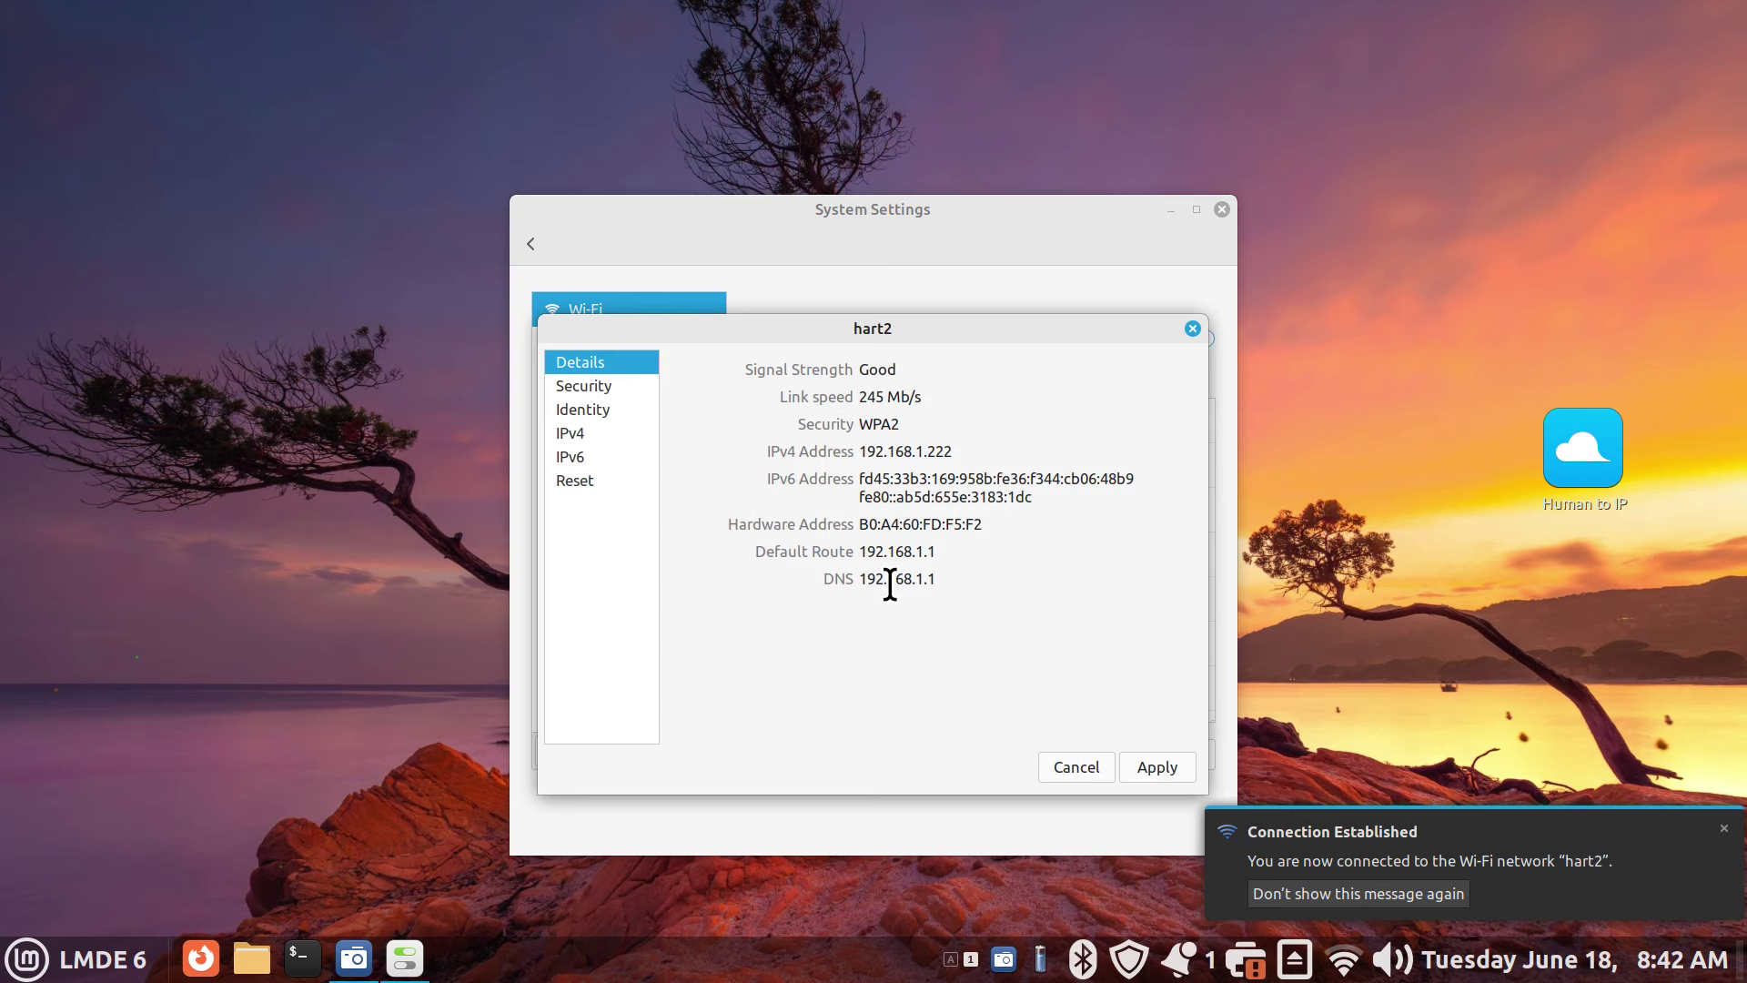
Run cat /etc/resolv.conf in a new terminal with its text enlarged two zoom levels, and close the terminal and both network settings windows
left_click(302, 957)
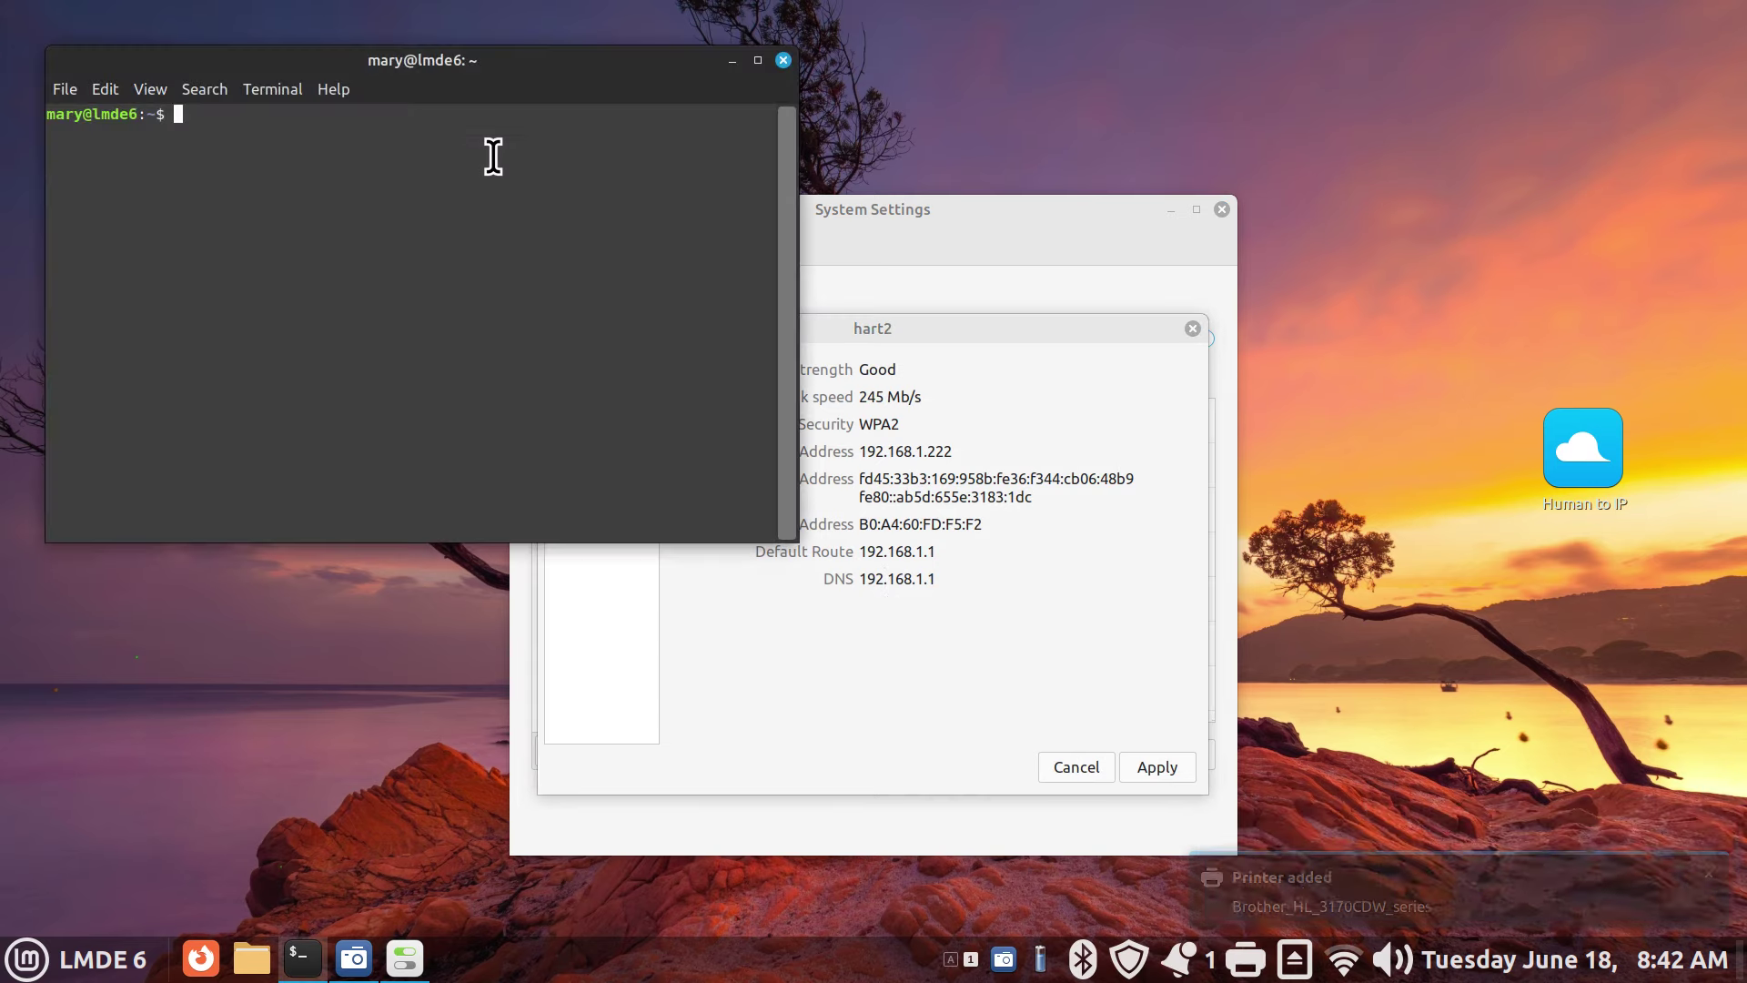
left_click_drag(356, 72, 527, 428)
type("cat /etc/resolv.conf")
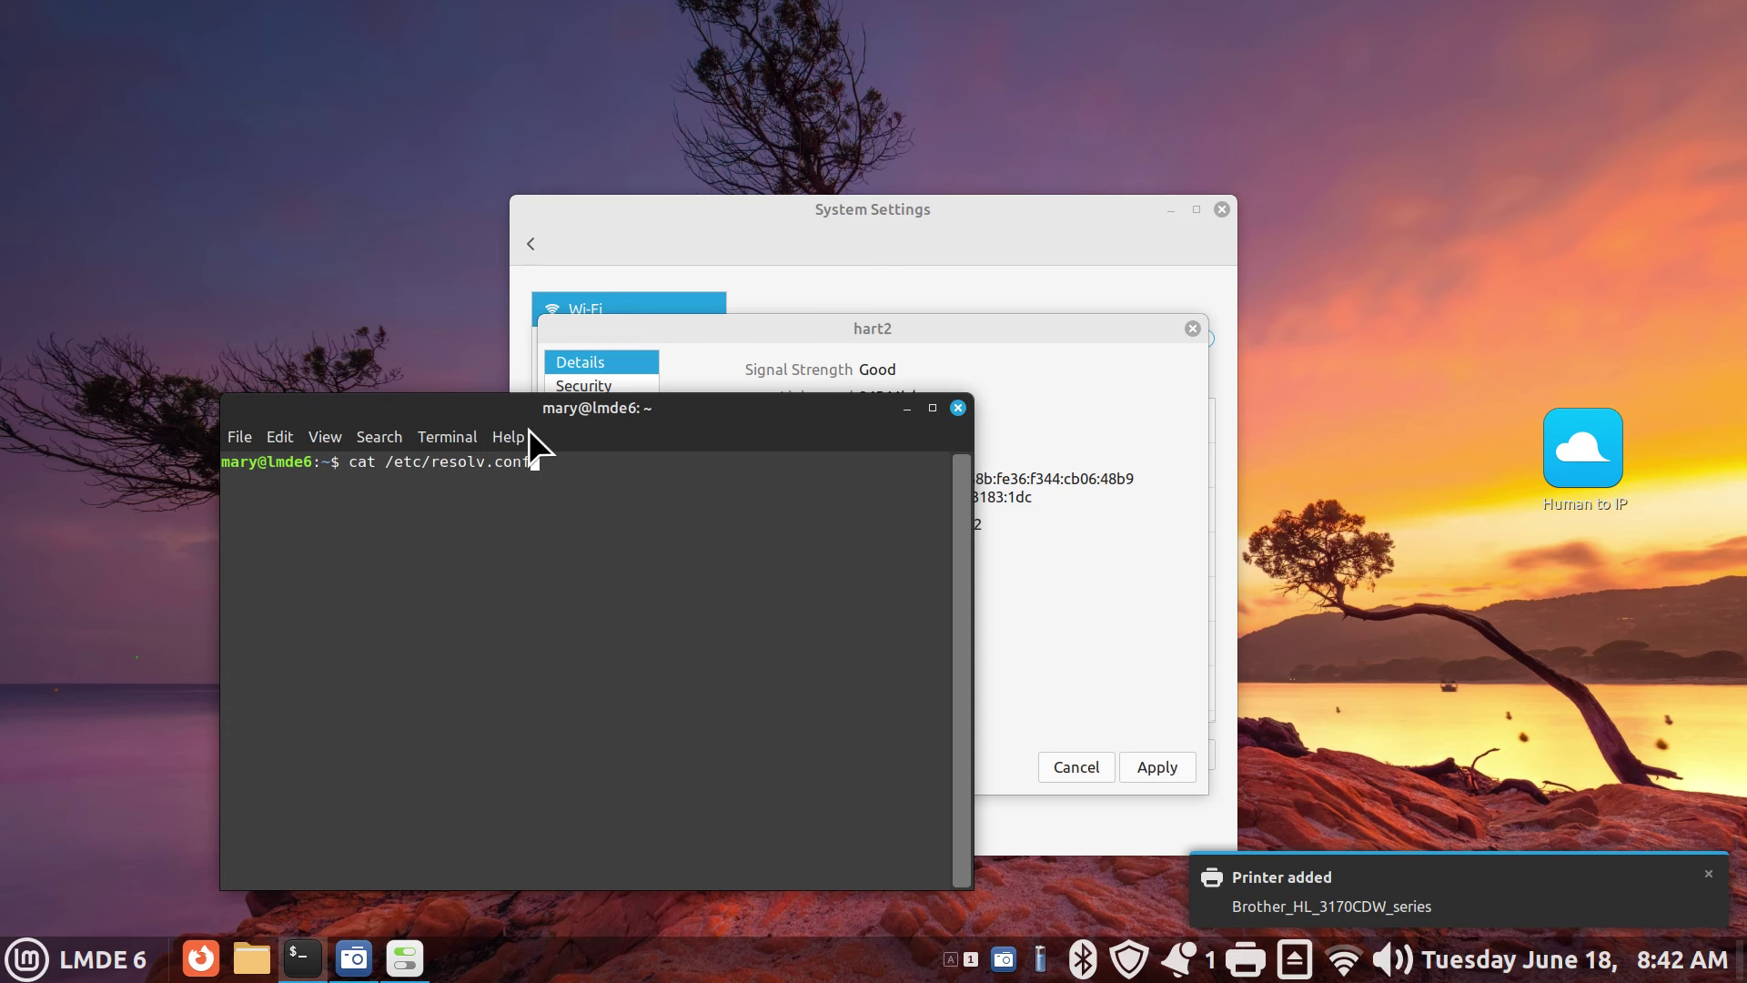
key("ctrl+plus")
key("ctrl+plus")
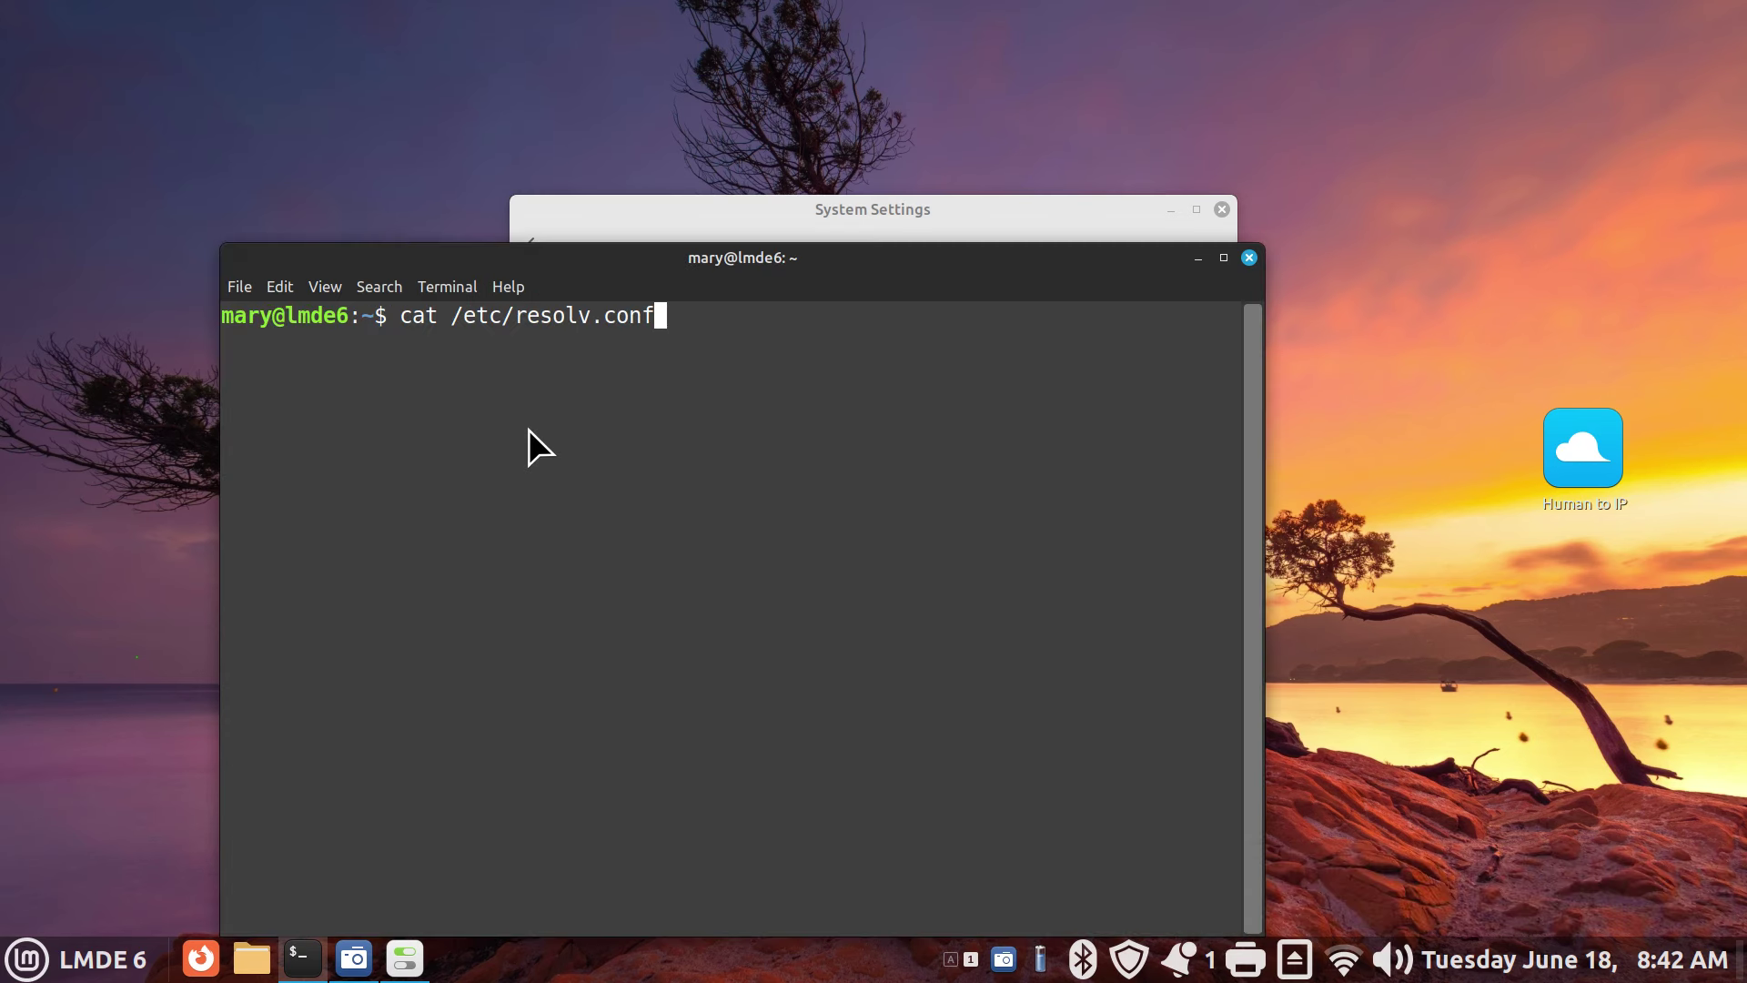
key("Return")
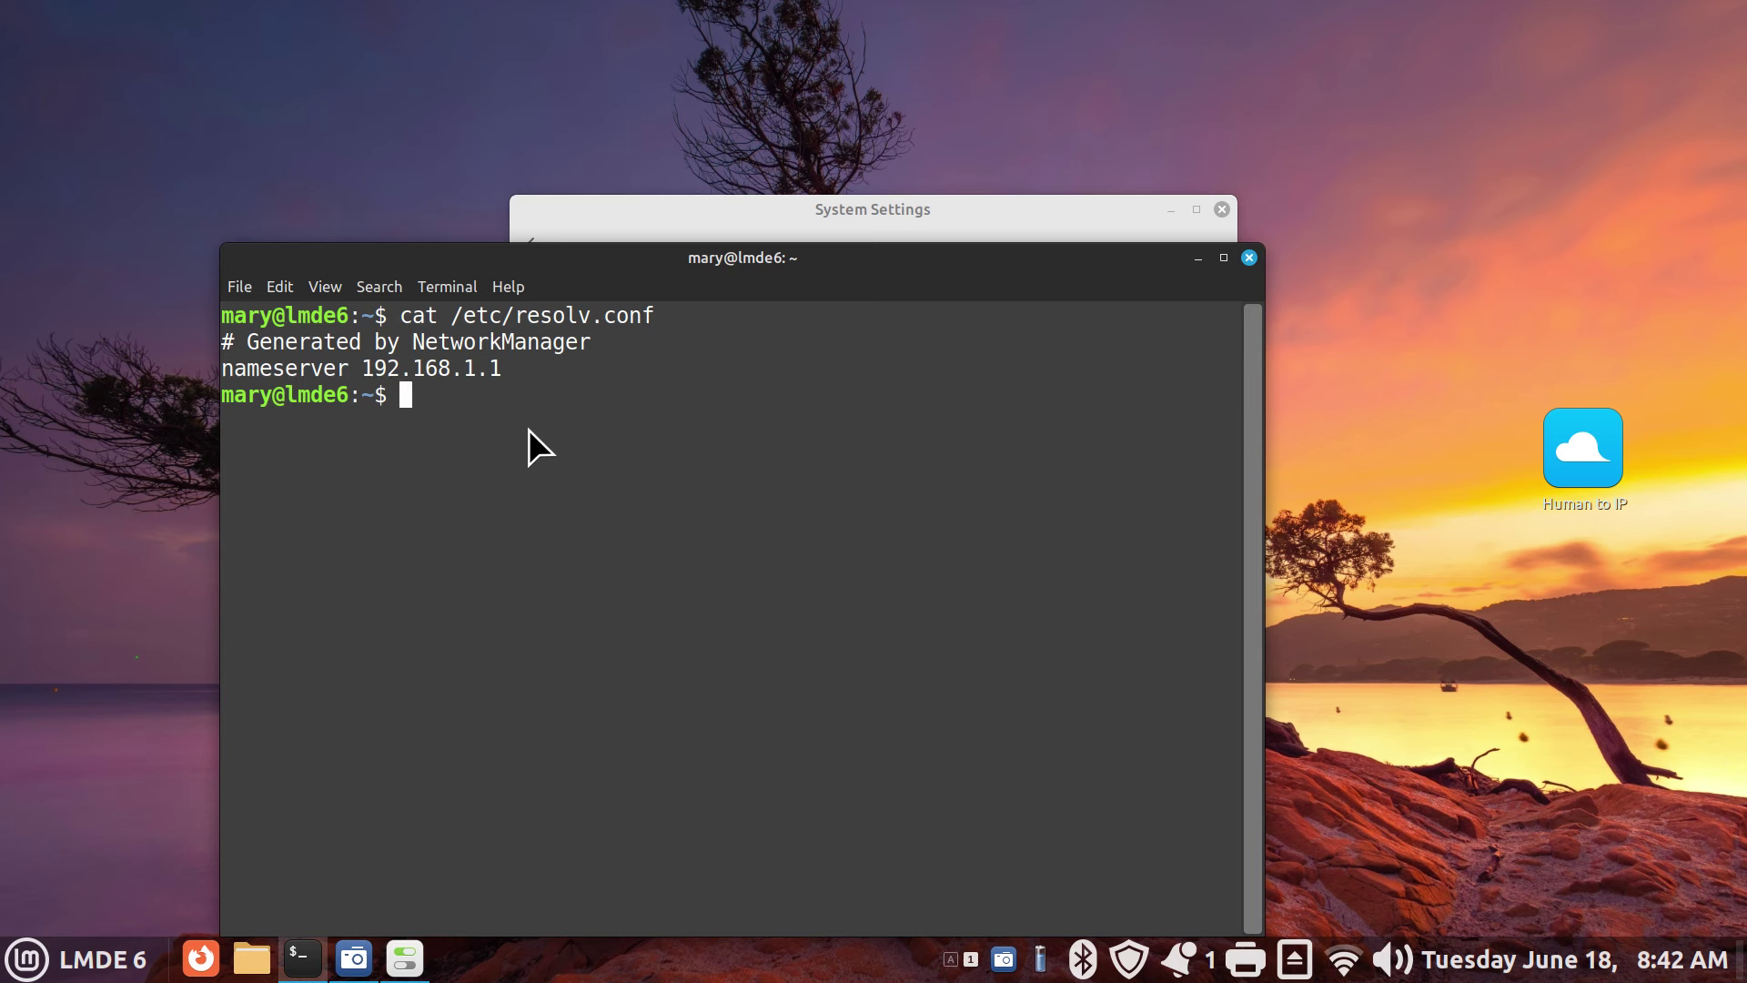
left_click_drag(363, 369, 495, 378)
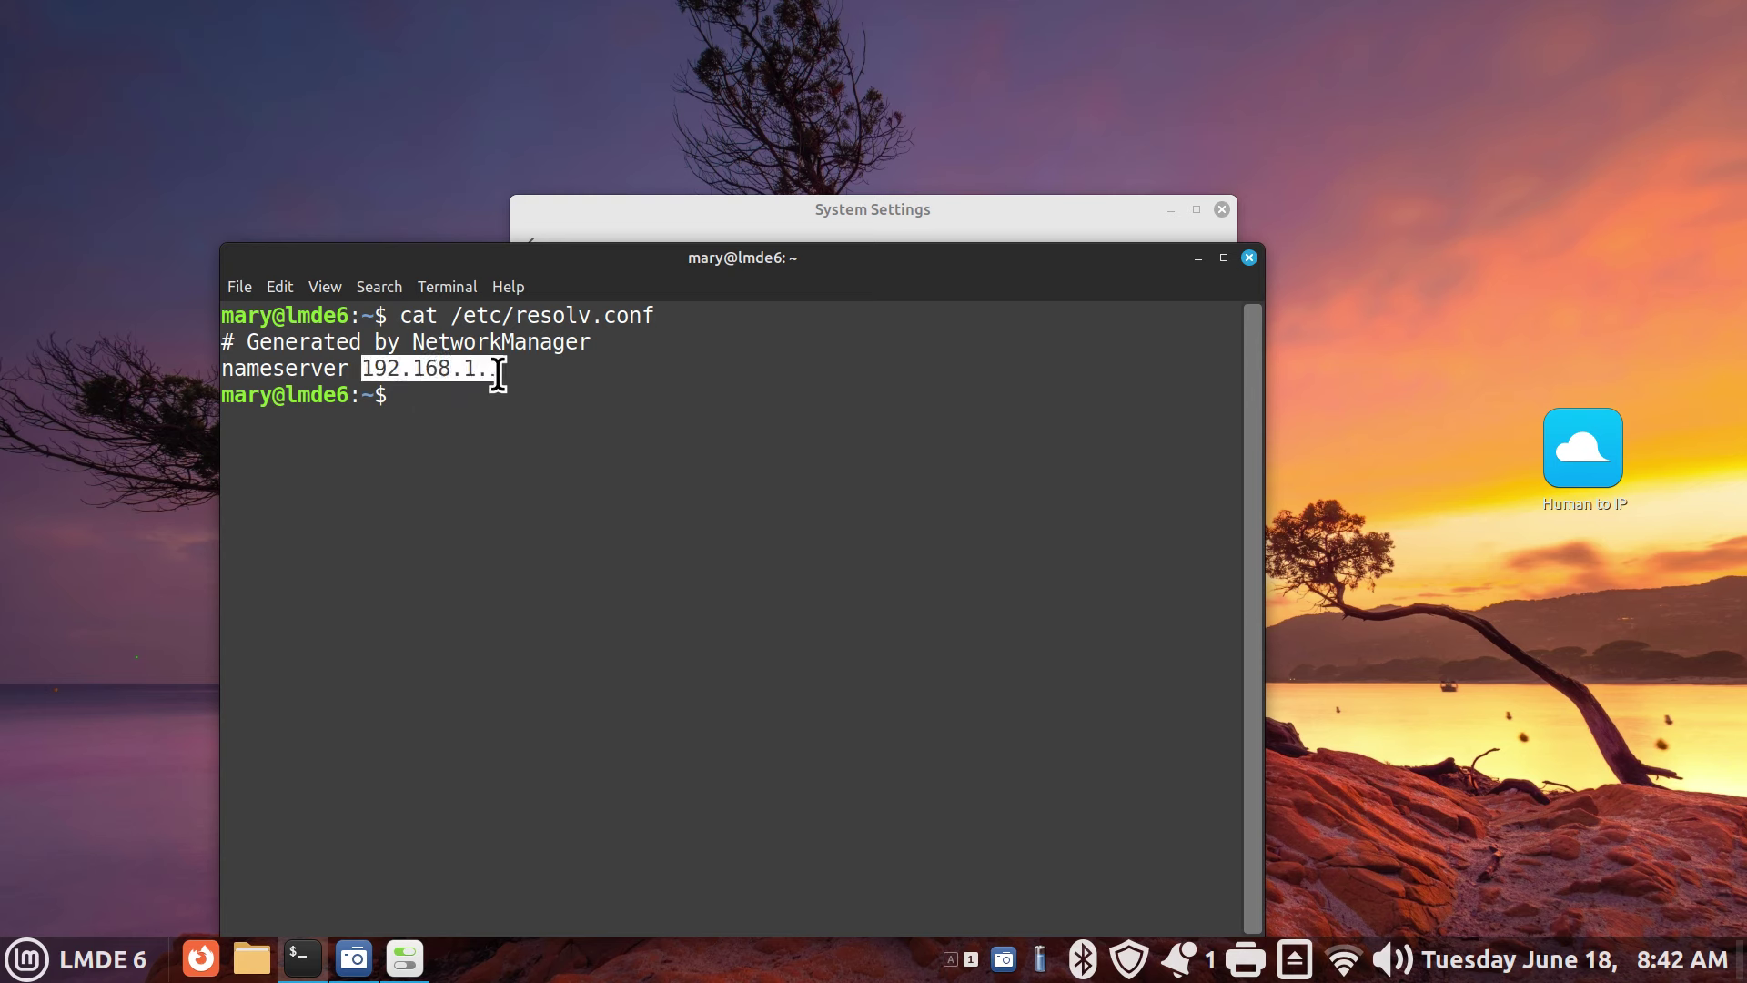
left_click(1248, 258)
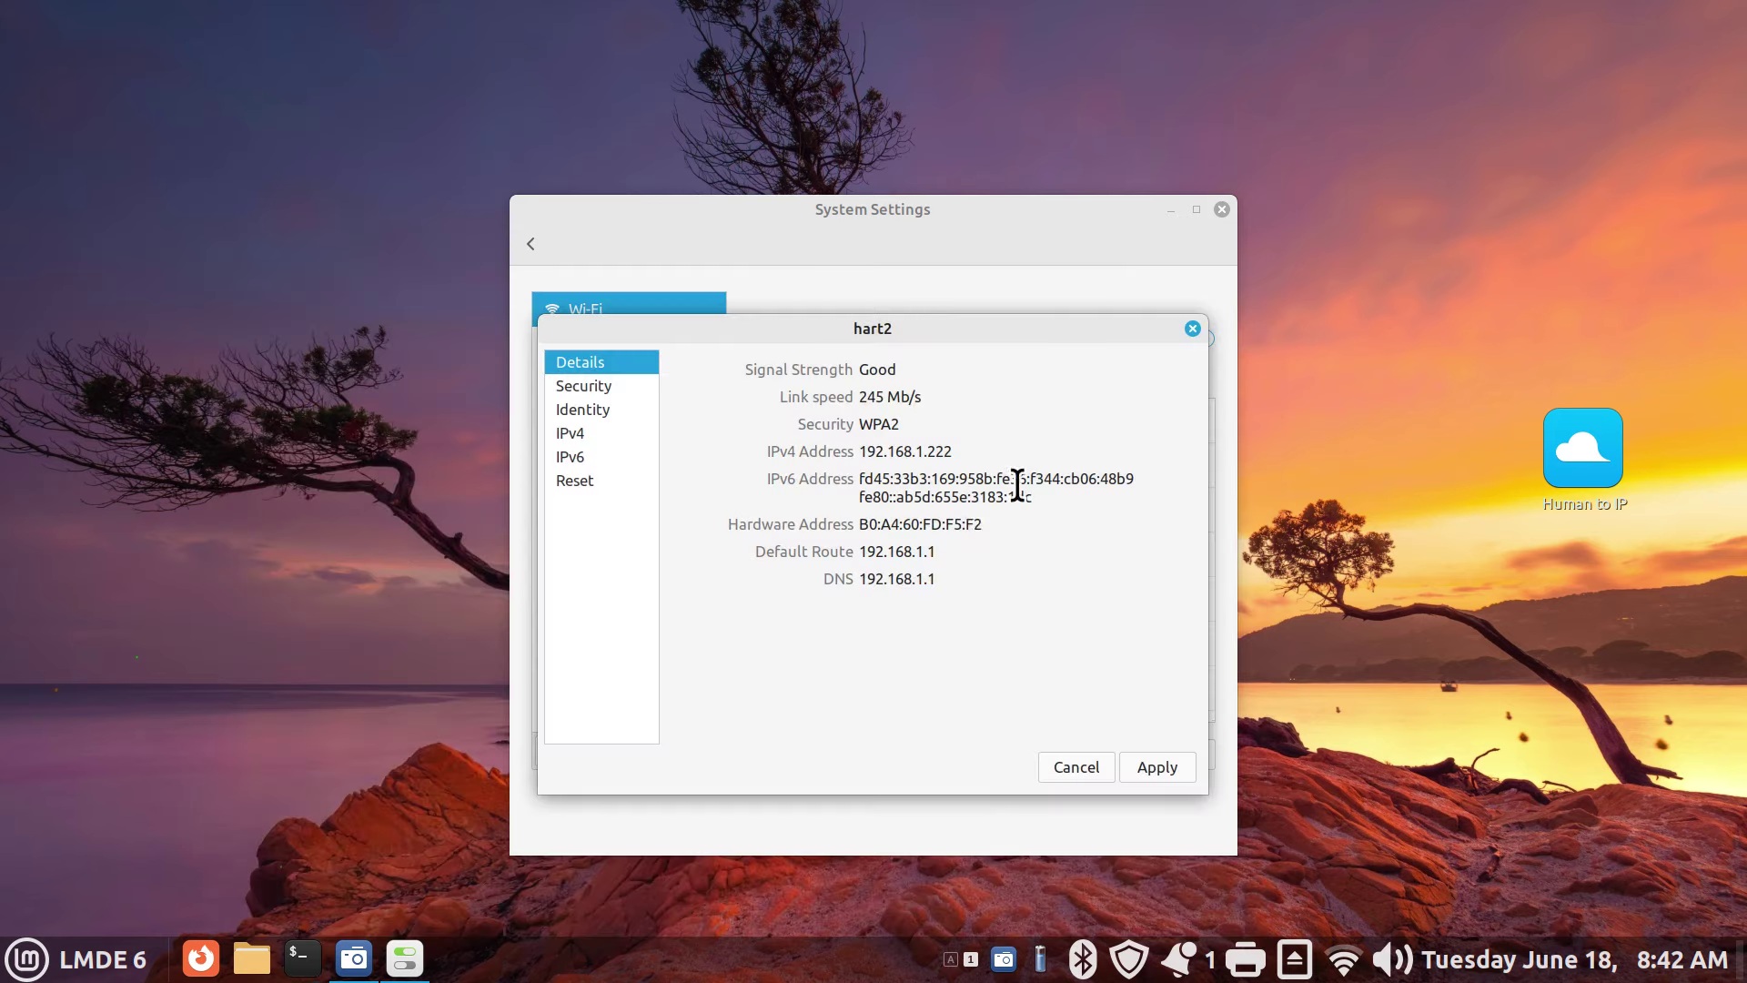
left_click(1191, 329)
left_click(1221, 209)
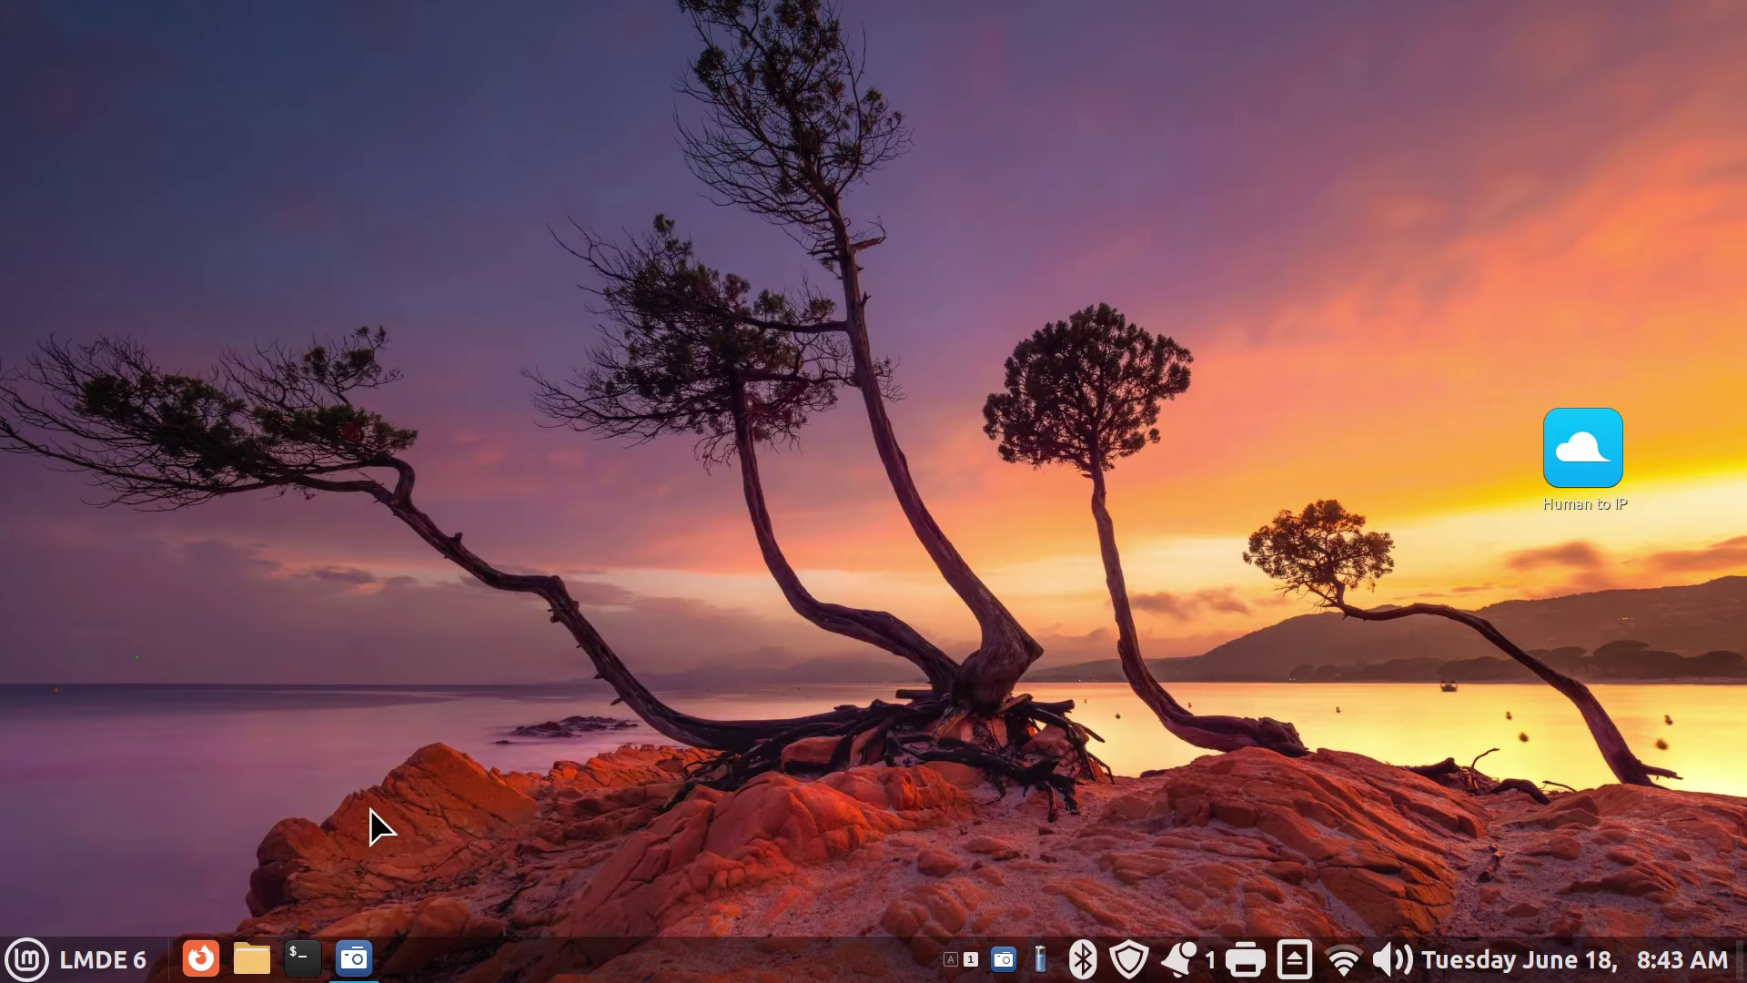
Search for 802.11 in Firefox, open the IEEE 802.11 Wikipedia article, and examine the standards in its Wi-Fi generations table
left_click(200, 958)
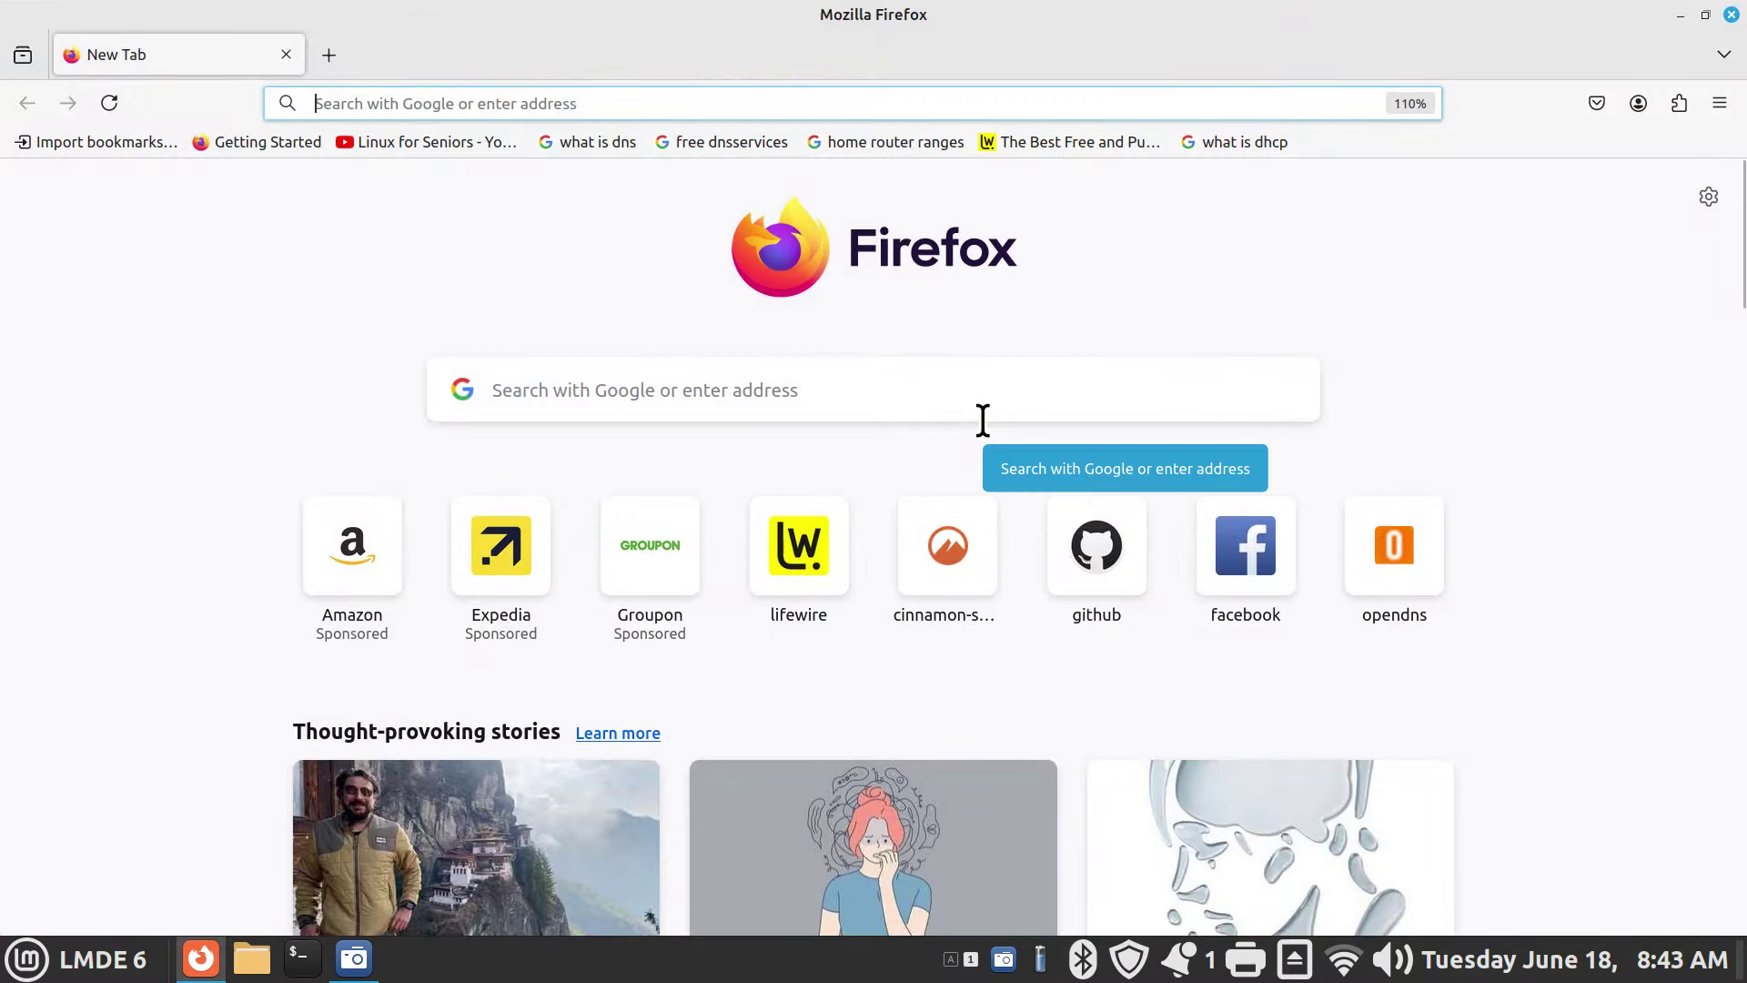
left_click(654, 387)
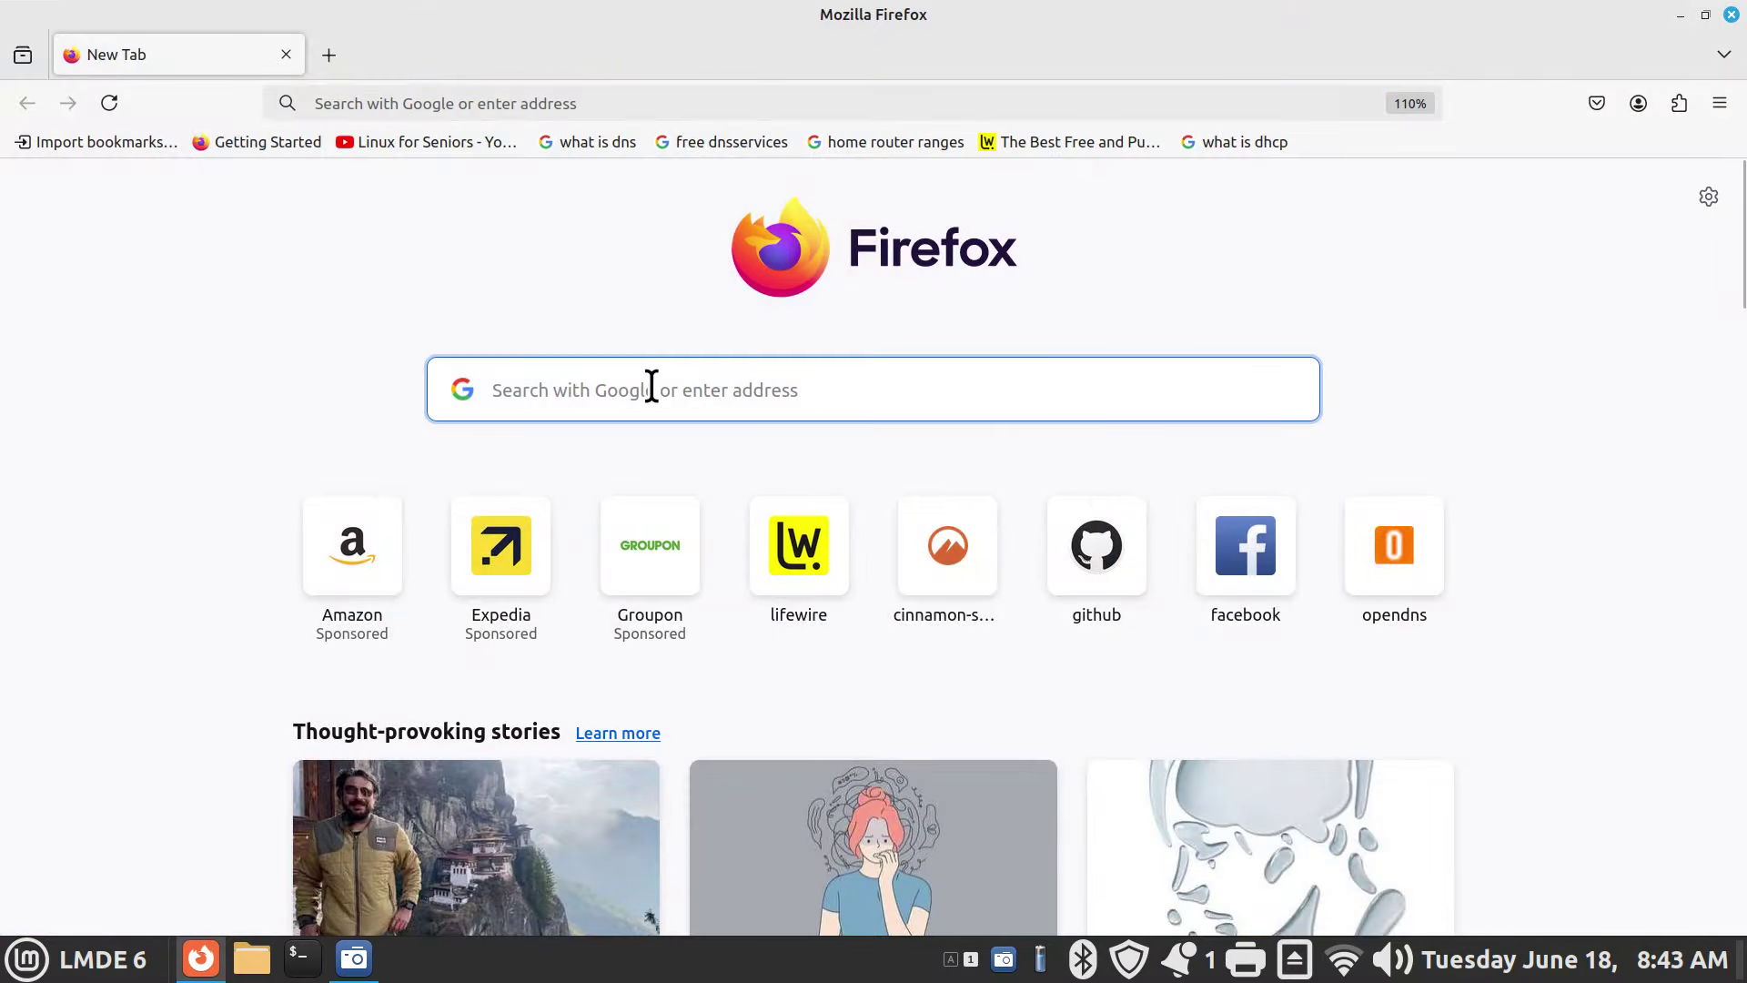
type("802.11")
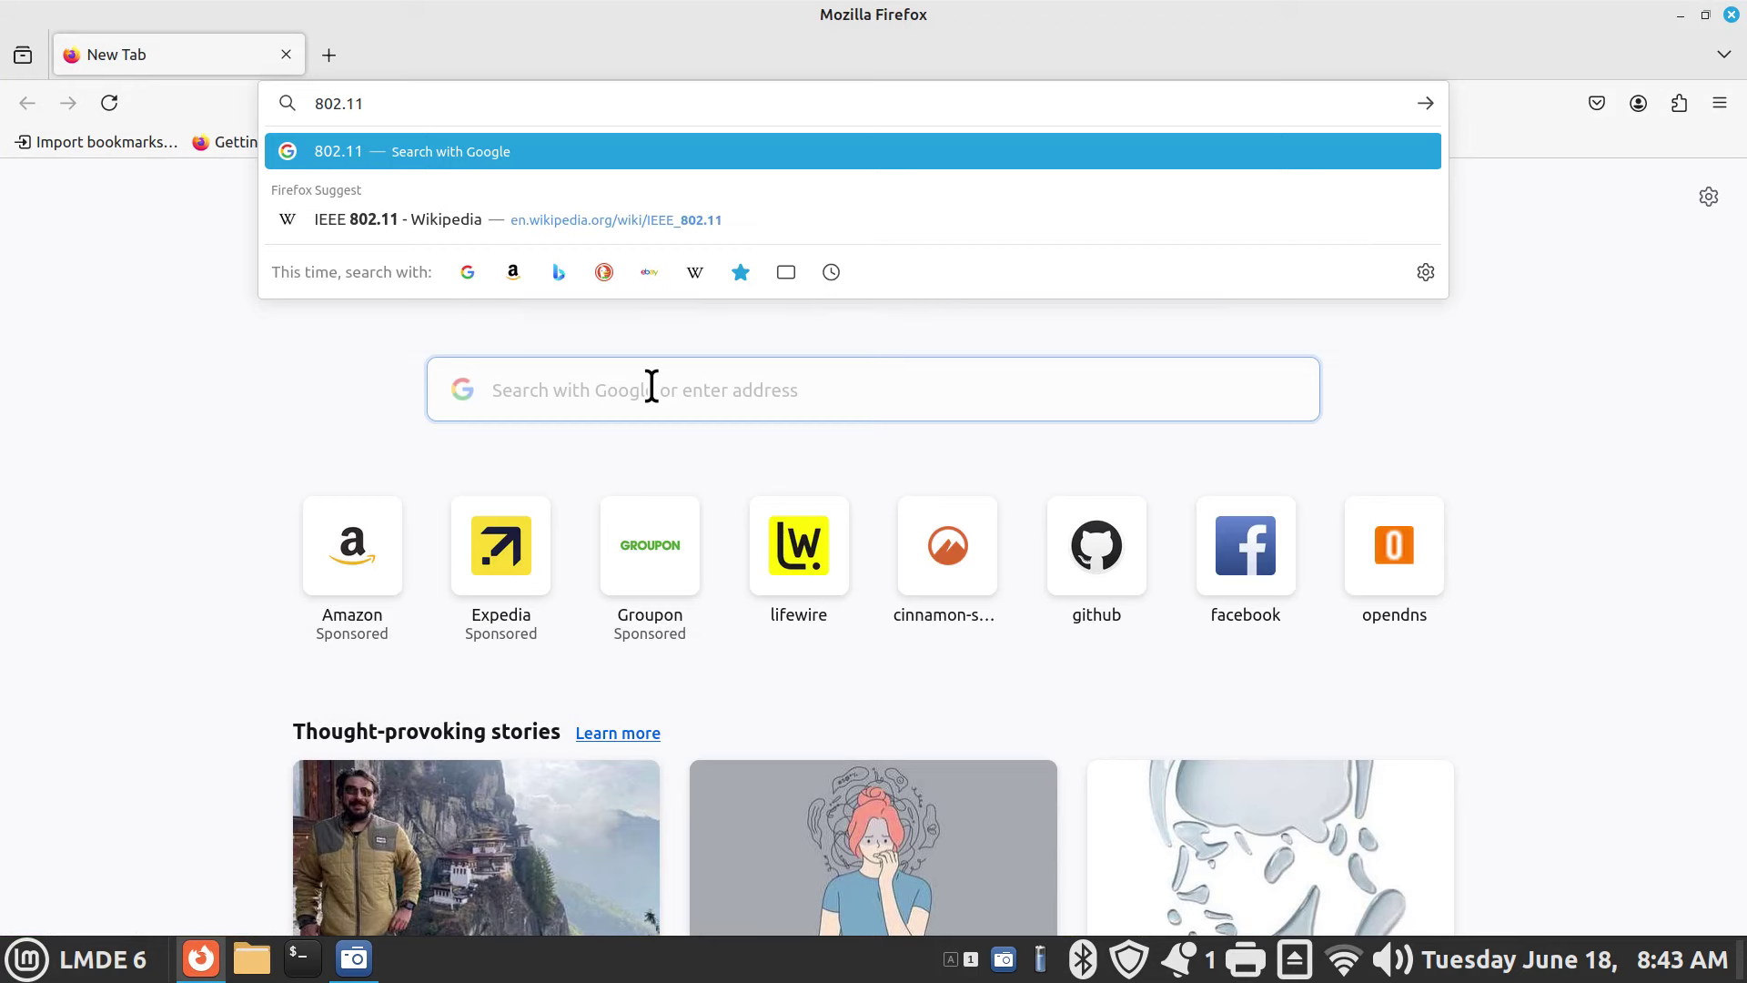
key("Return")
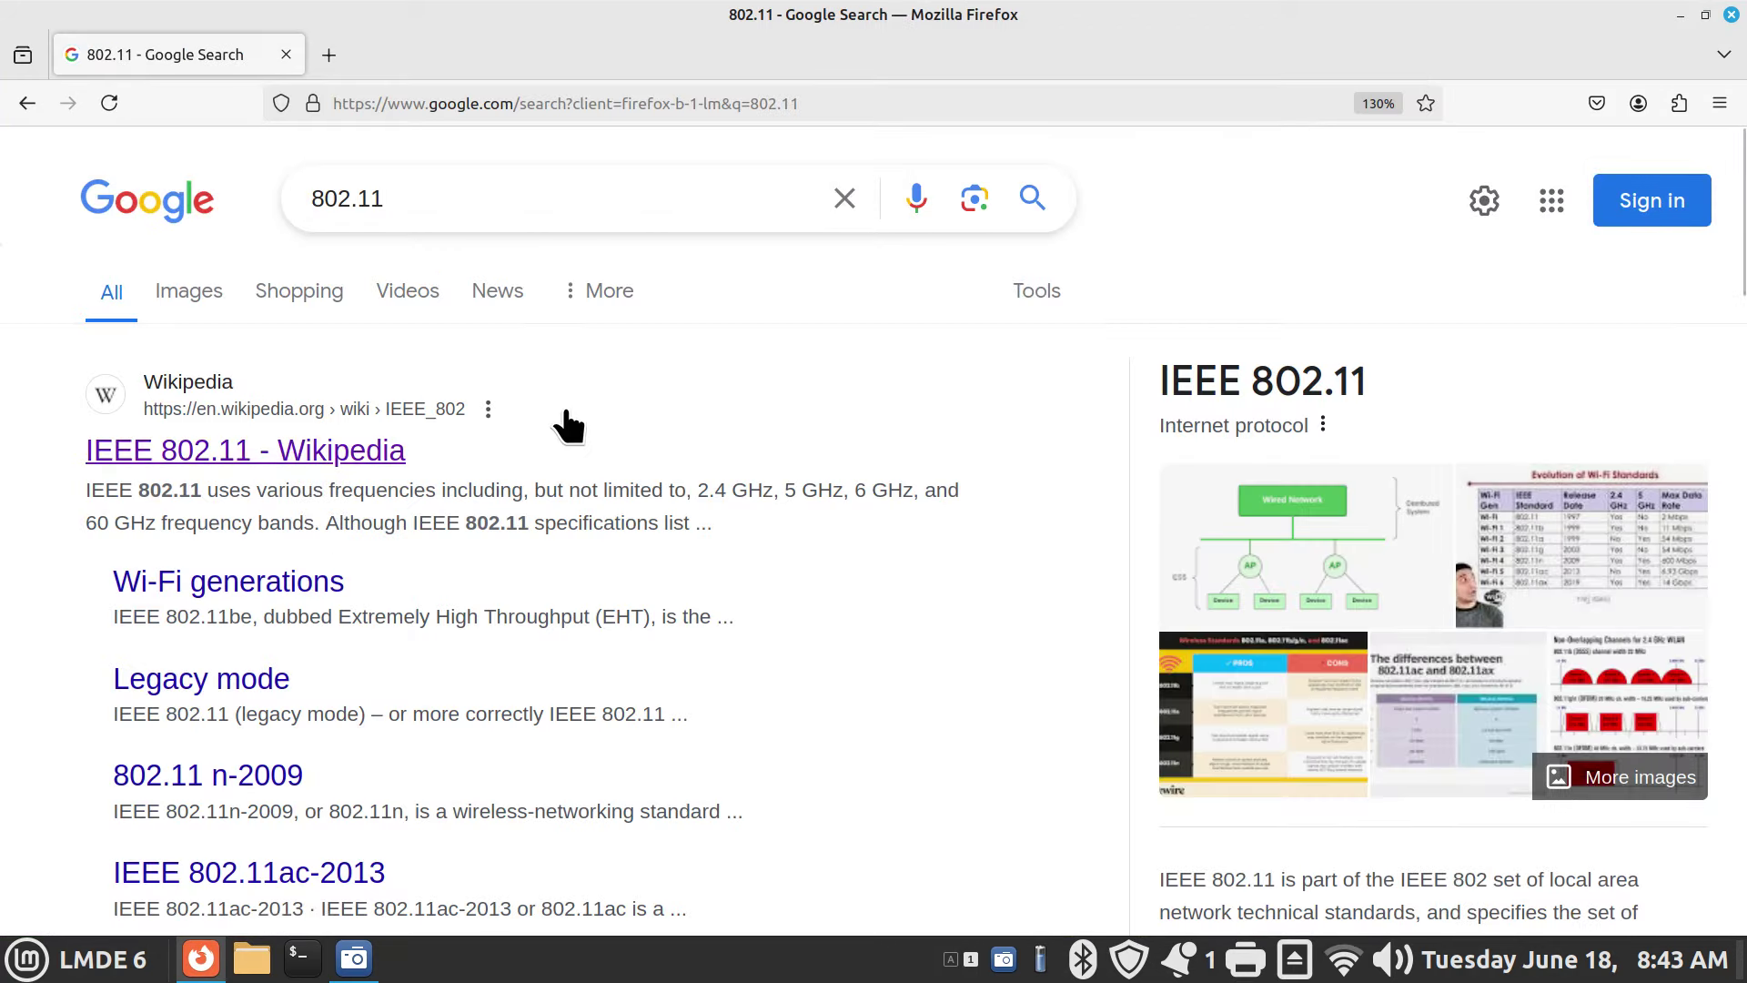
left_click(331, 453)
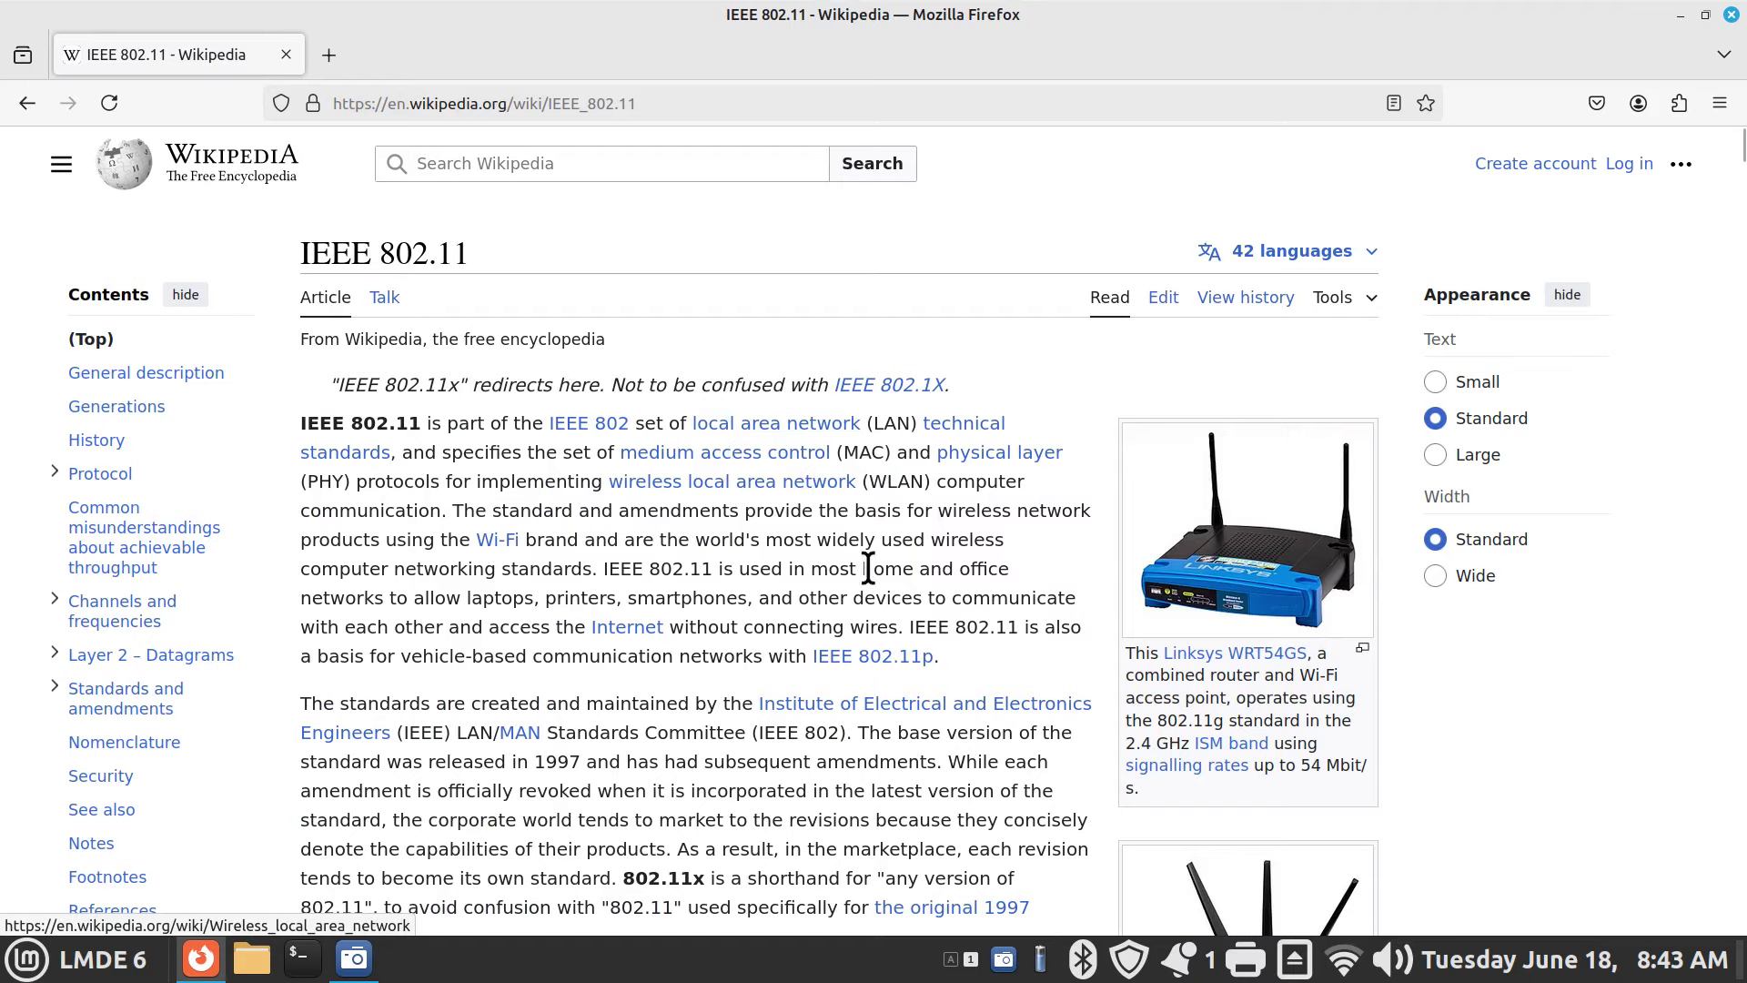
scroll(857, 502, "down", 1)
scroll(858, 501, "down", 10)
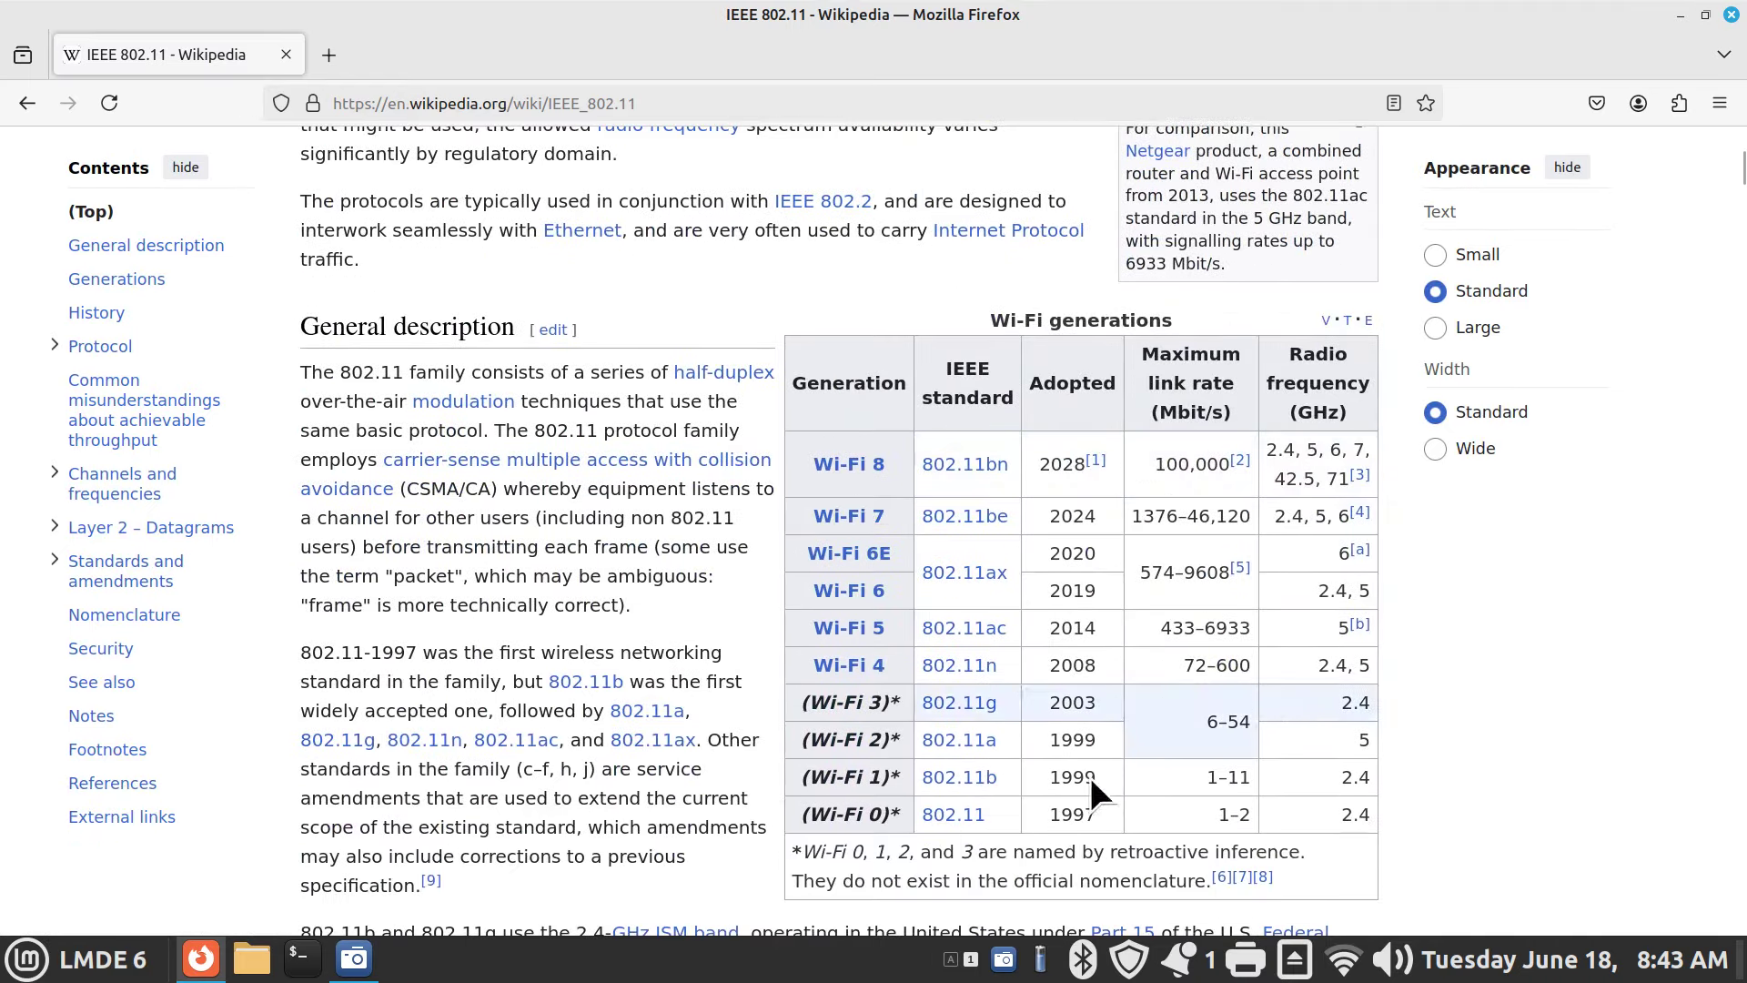
mouse_move(984, 821)
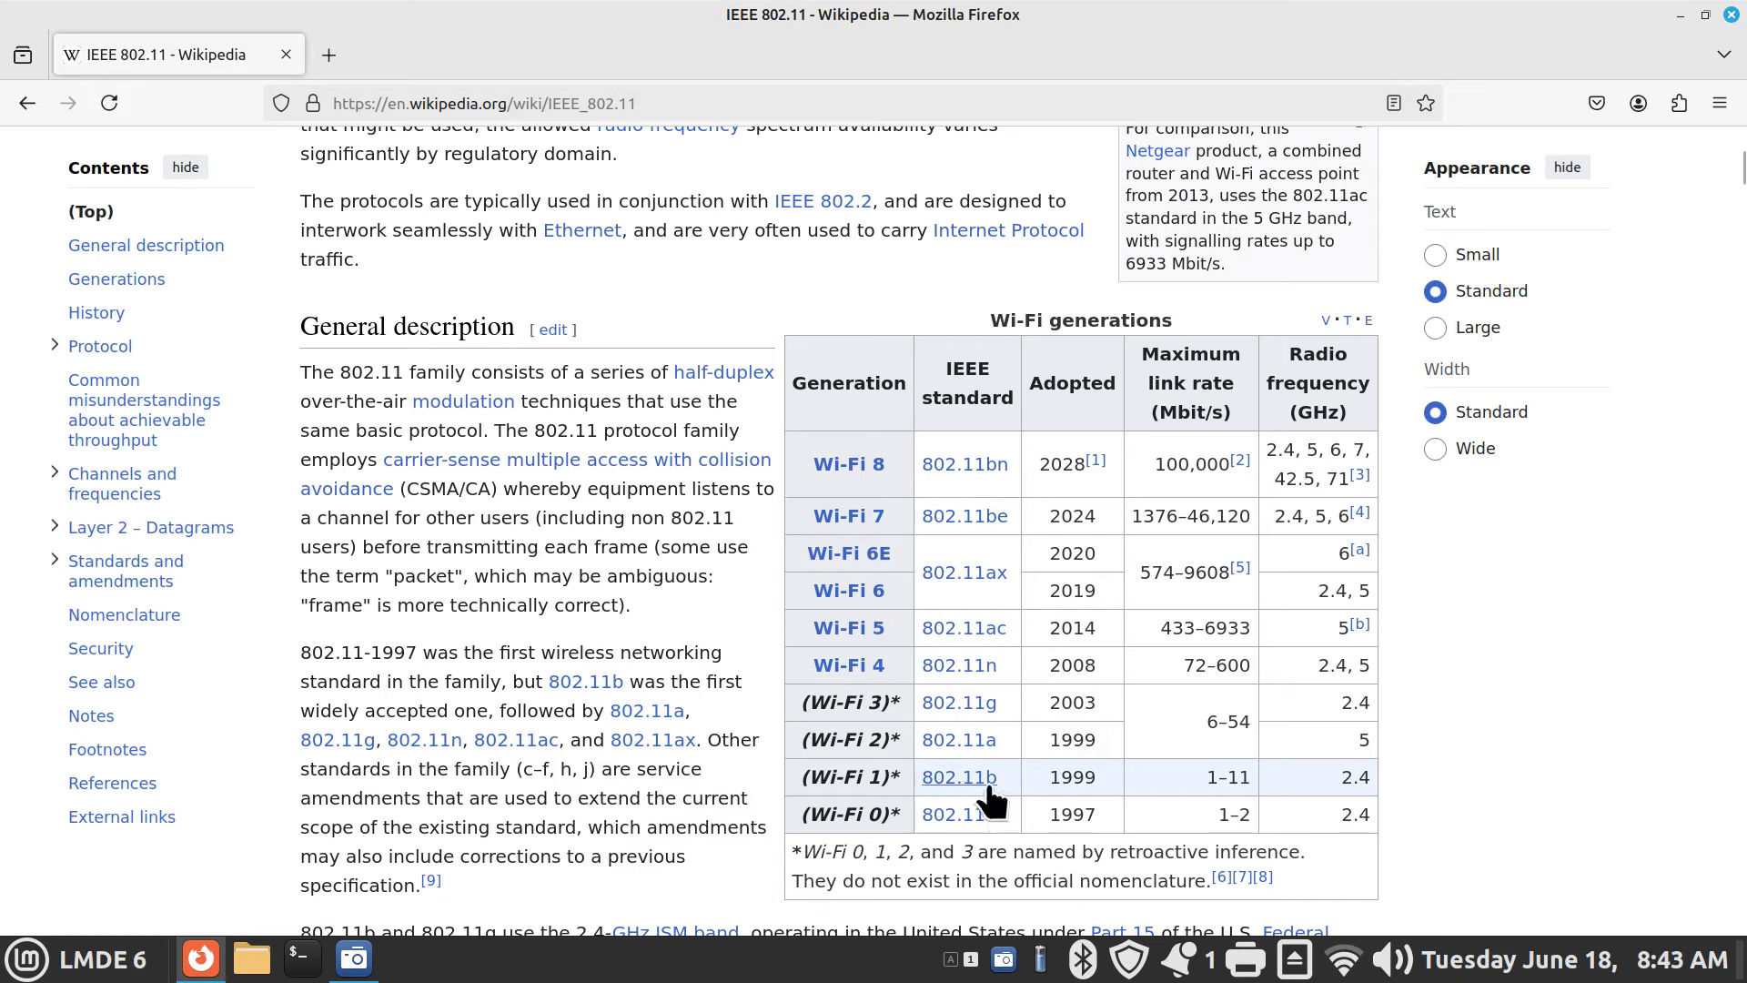
mouse_move(990, 779)
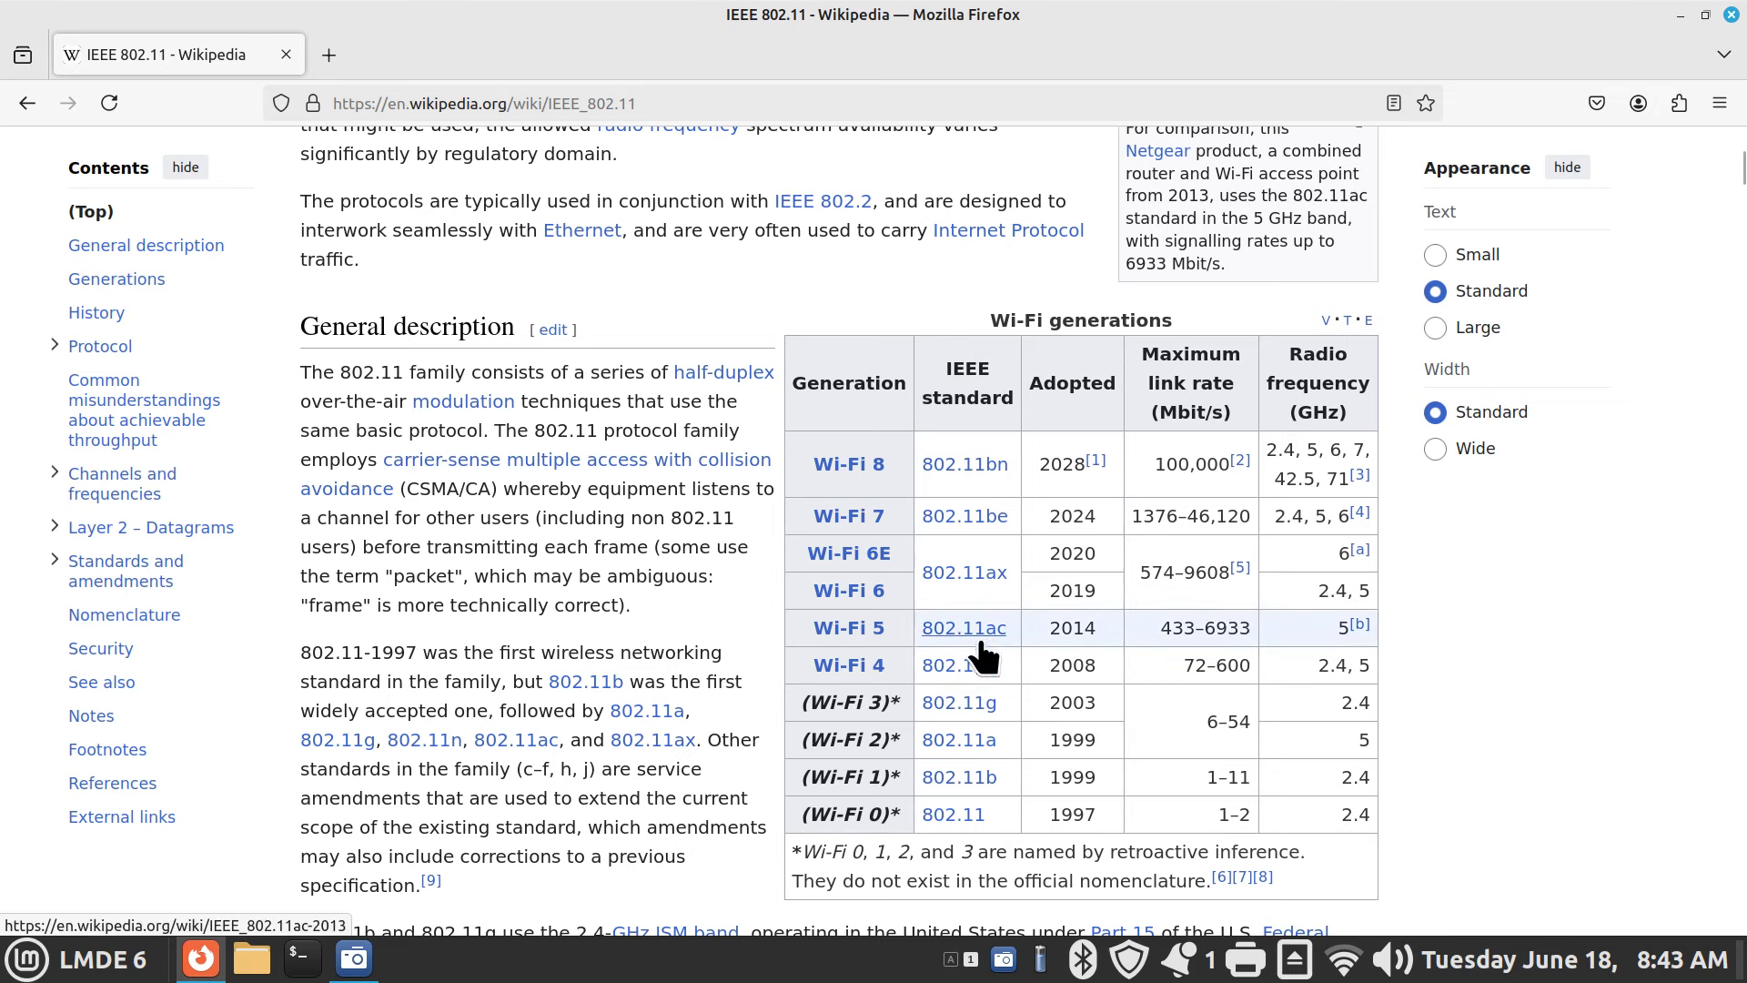
mouse_move(982, 648)
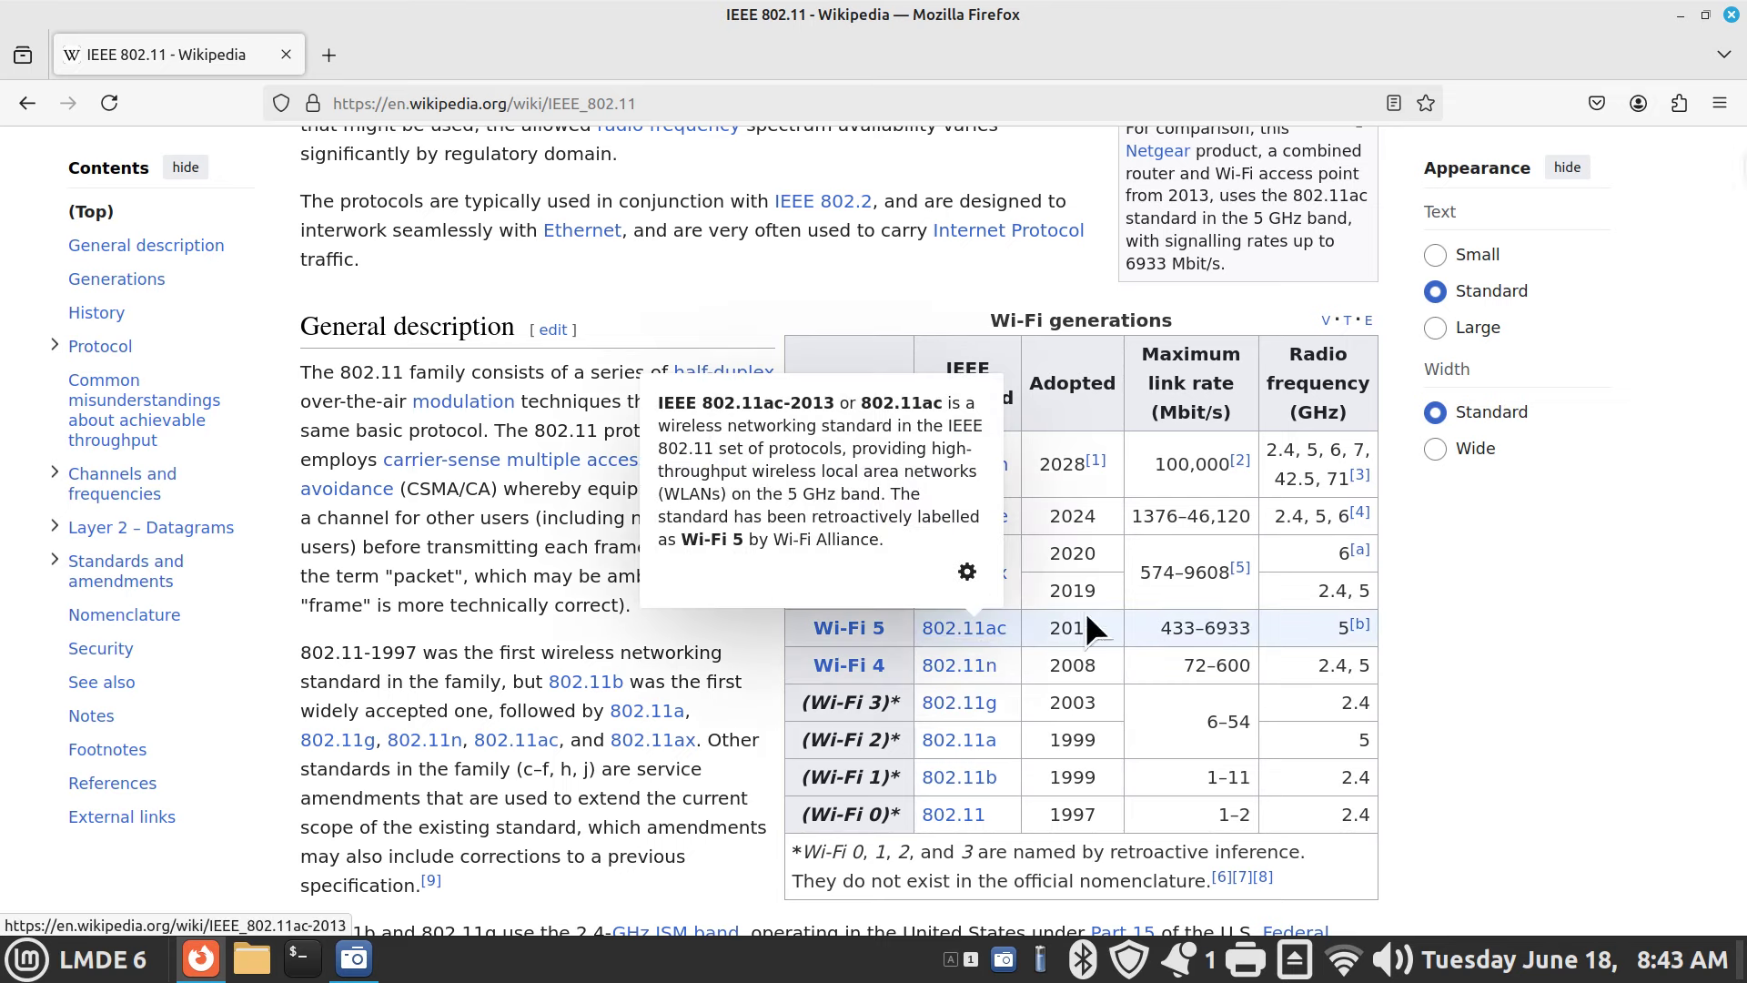
Look through Amazon's results for routers in a new tab, and revisit the IEEE 802.11 article before closing Firefox
left_click(329, 54)
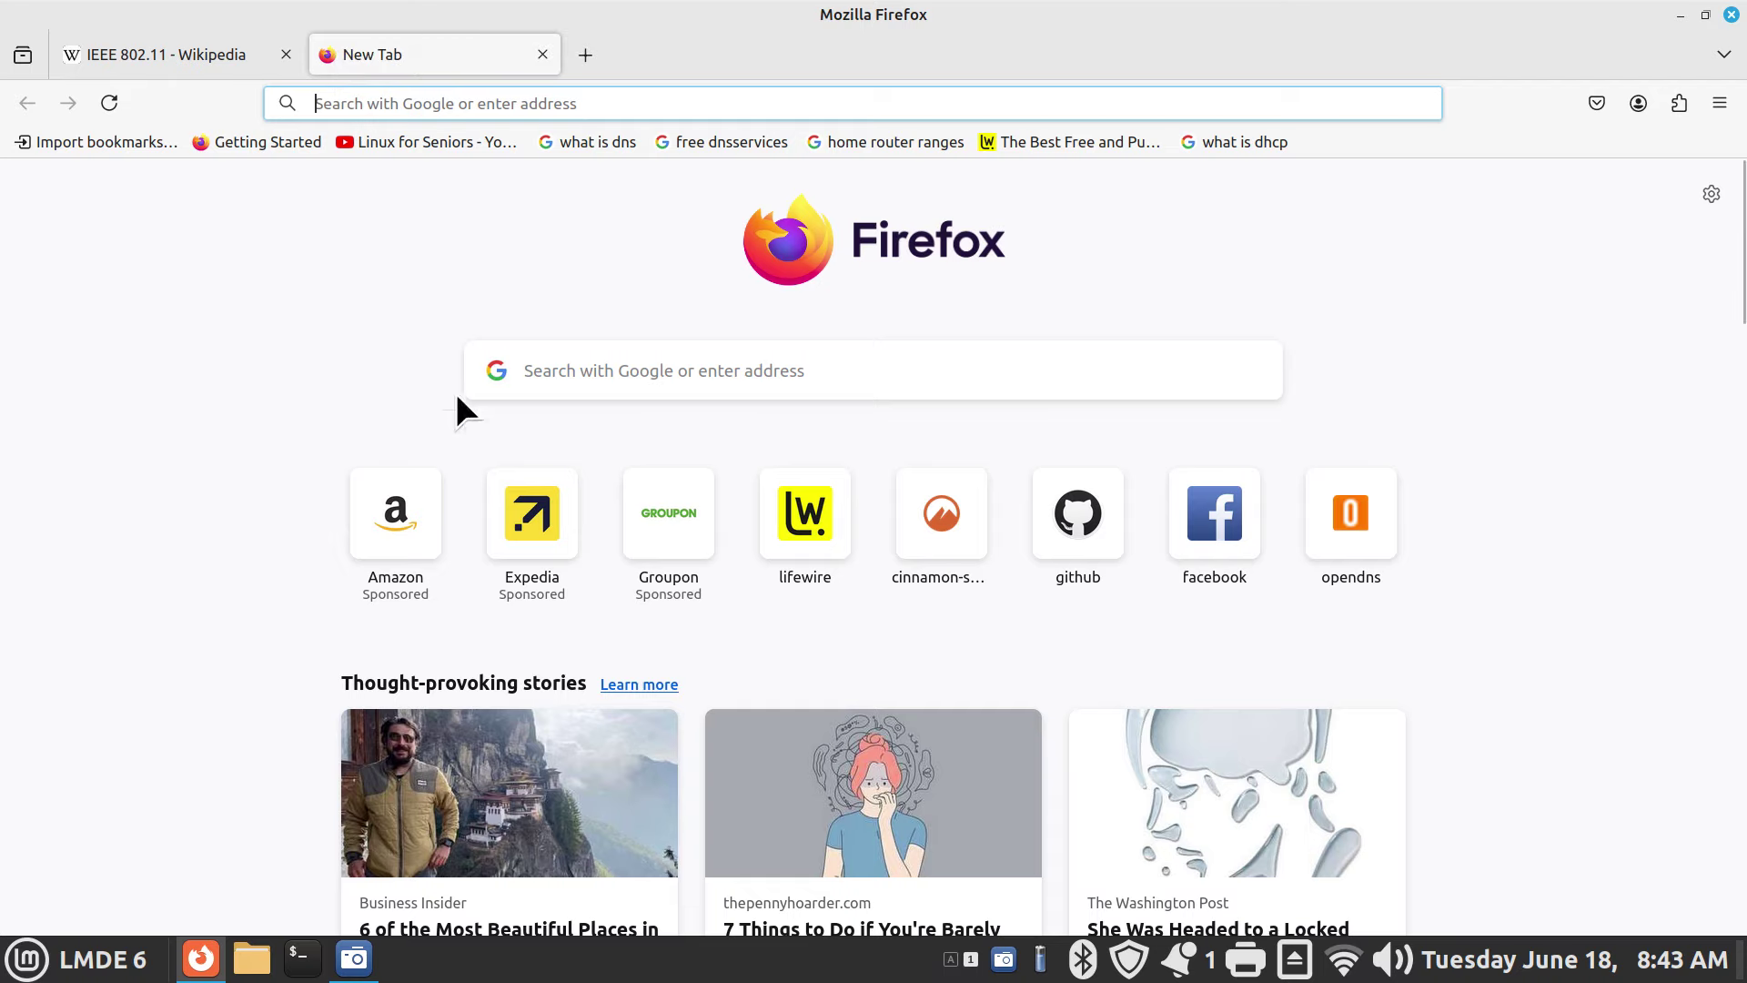
left_click(419, 510)
left_click(552, 162)
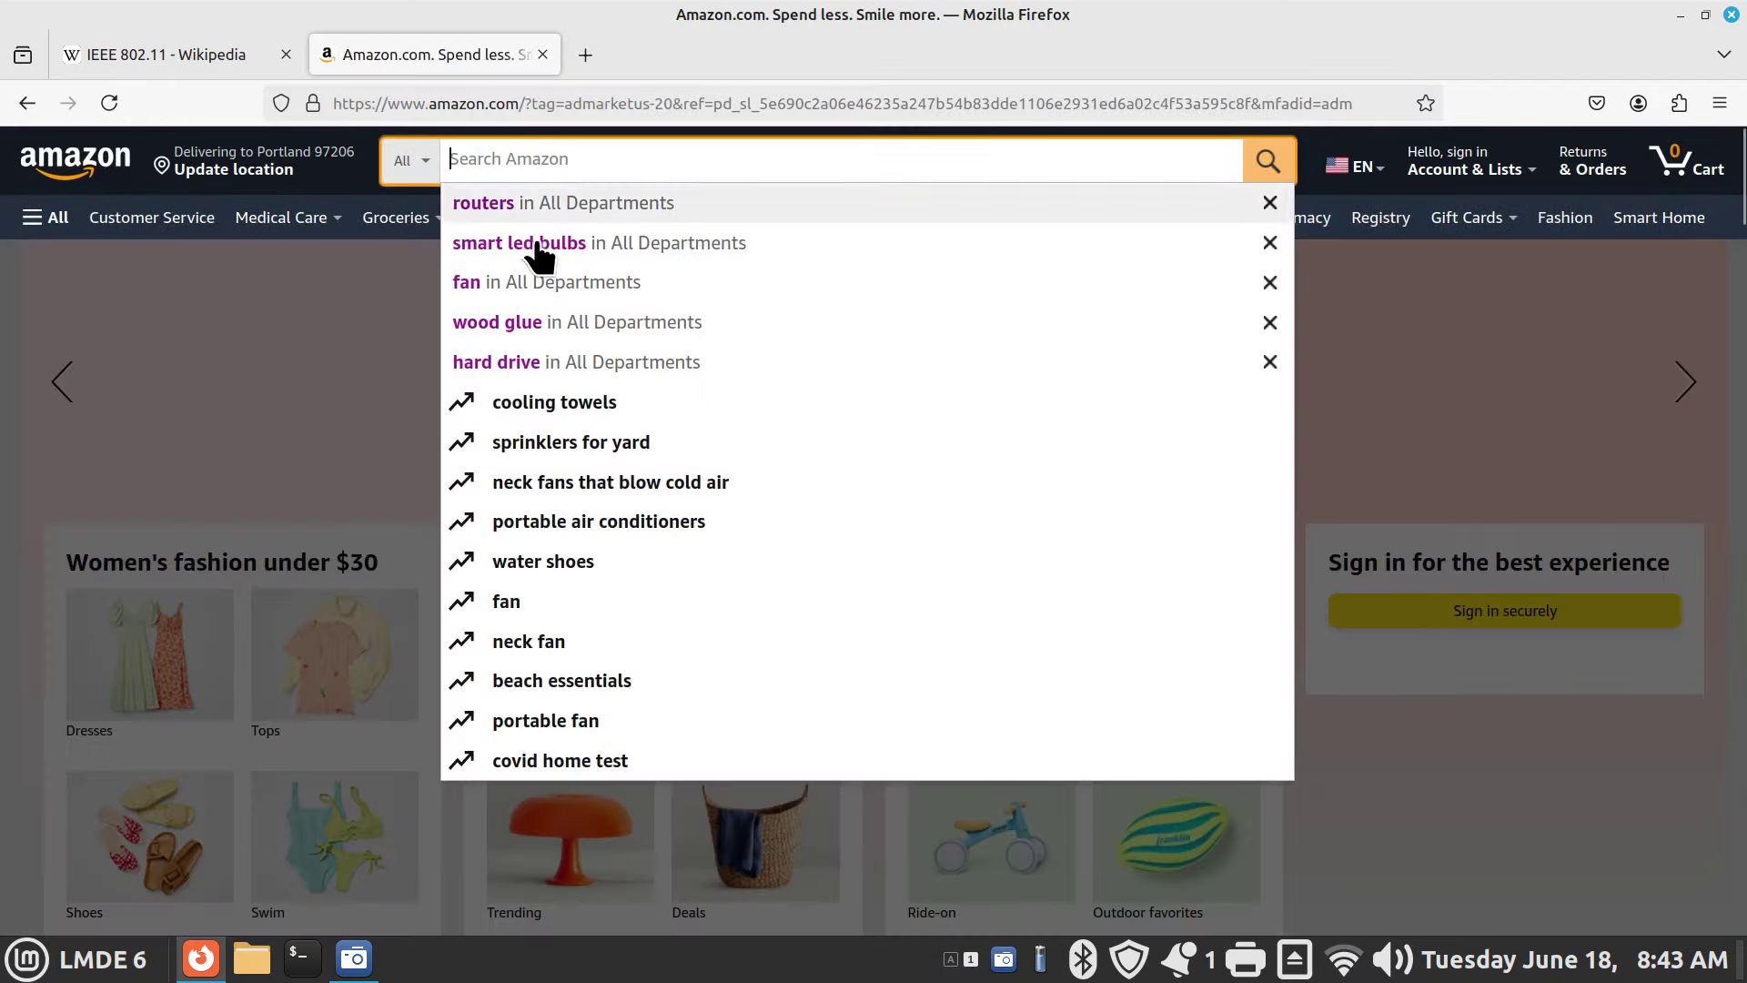
left_click(539, 202)
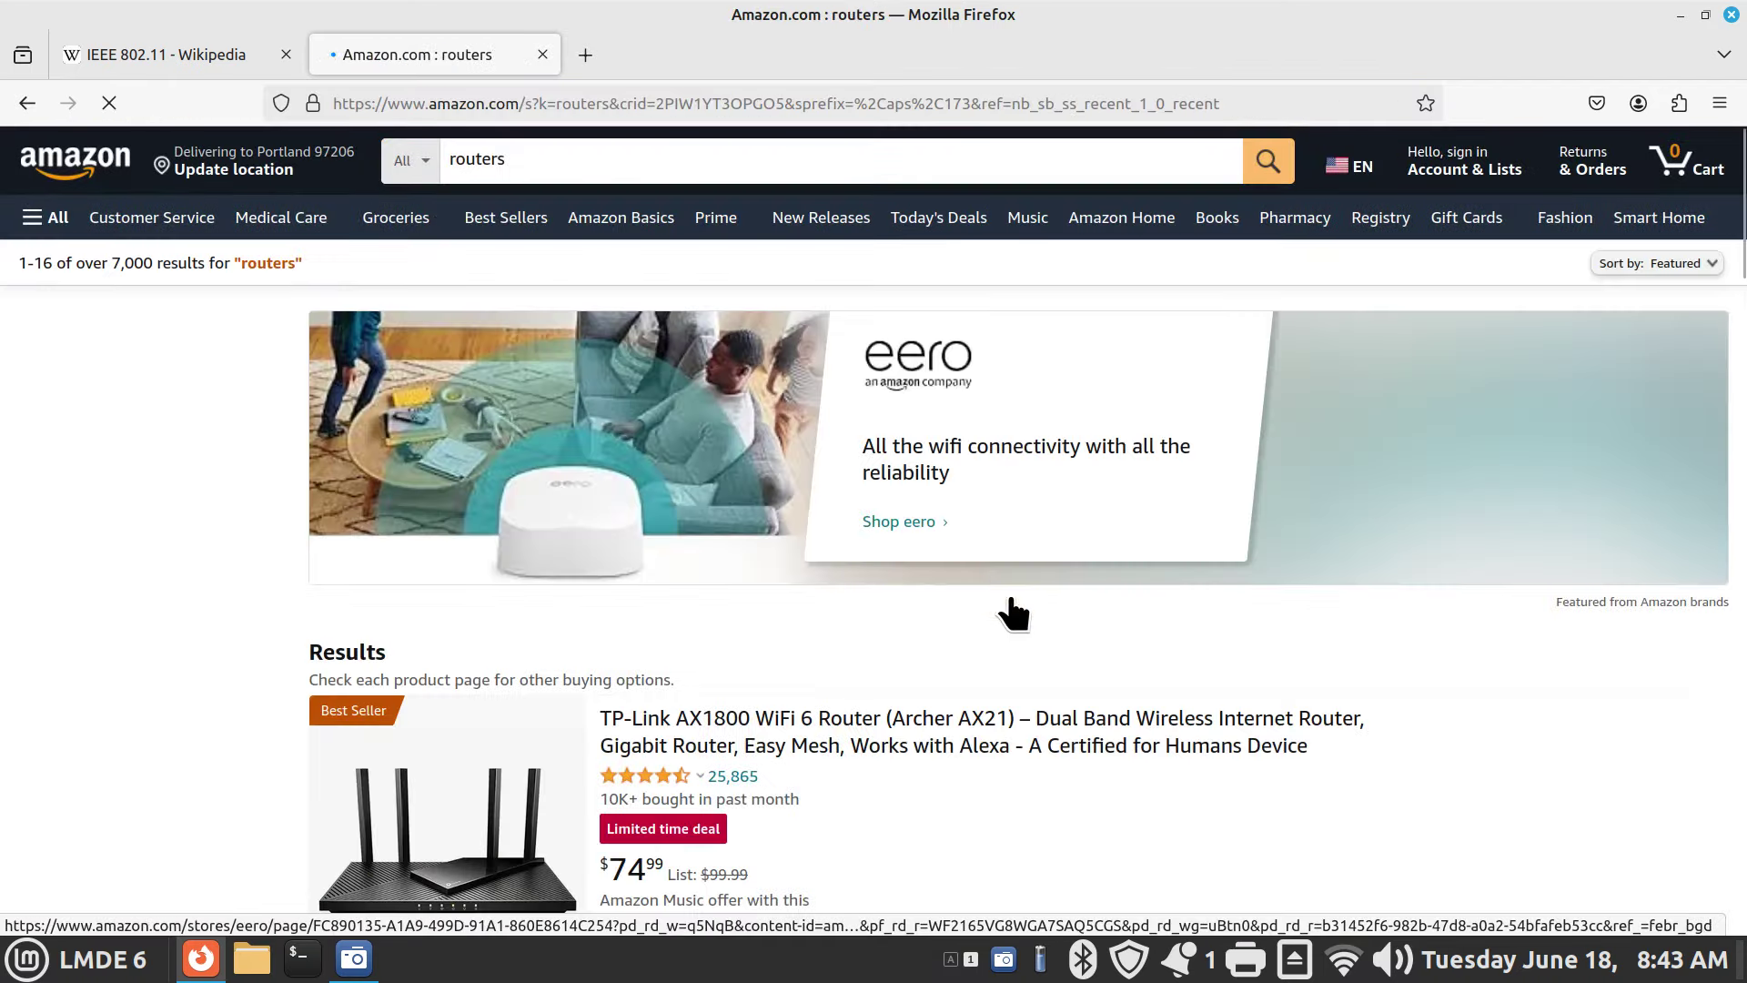
scroll(1012, 592, "down", 3)
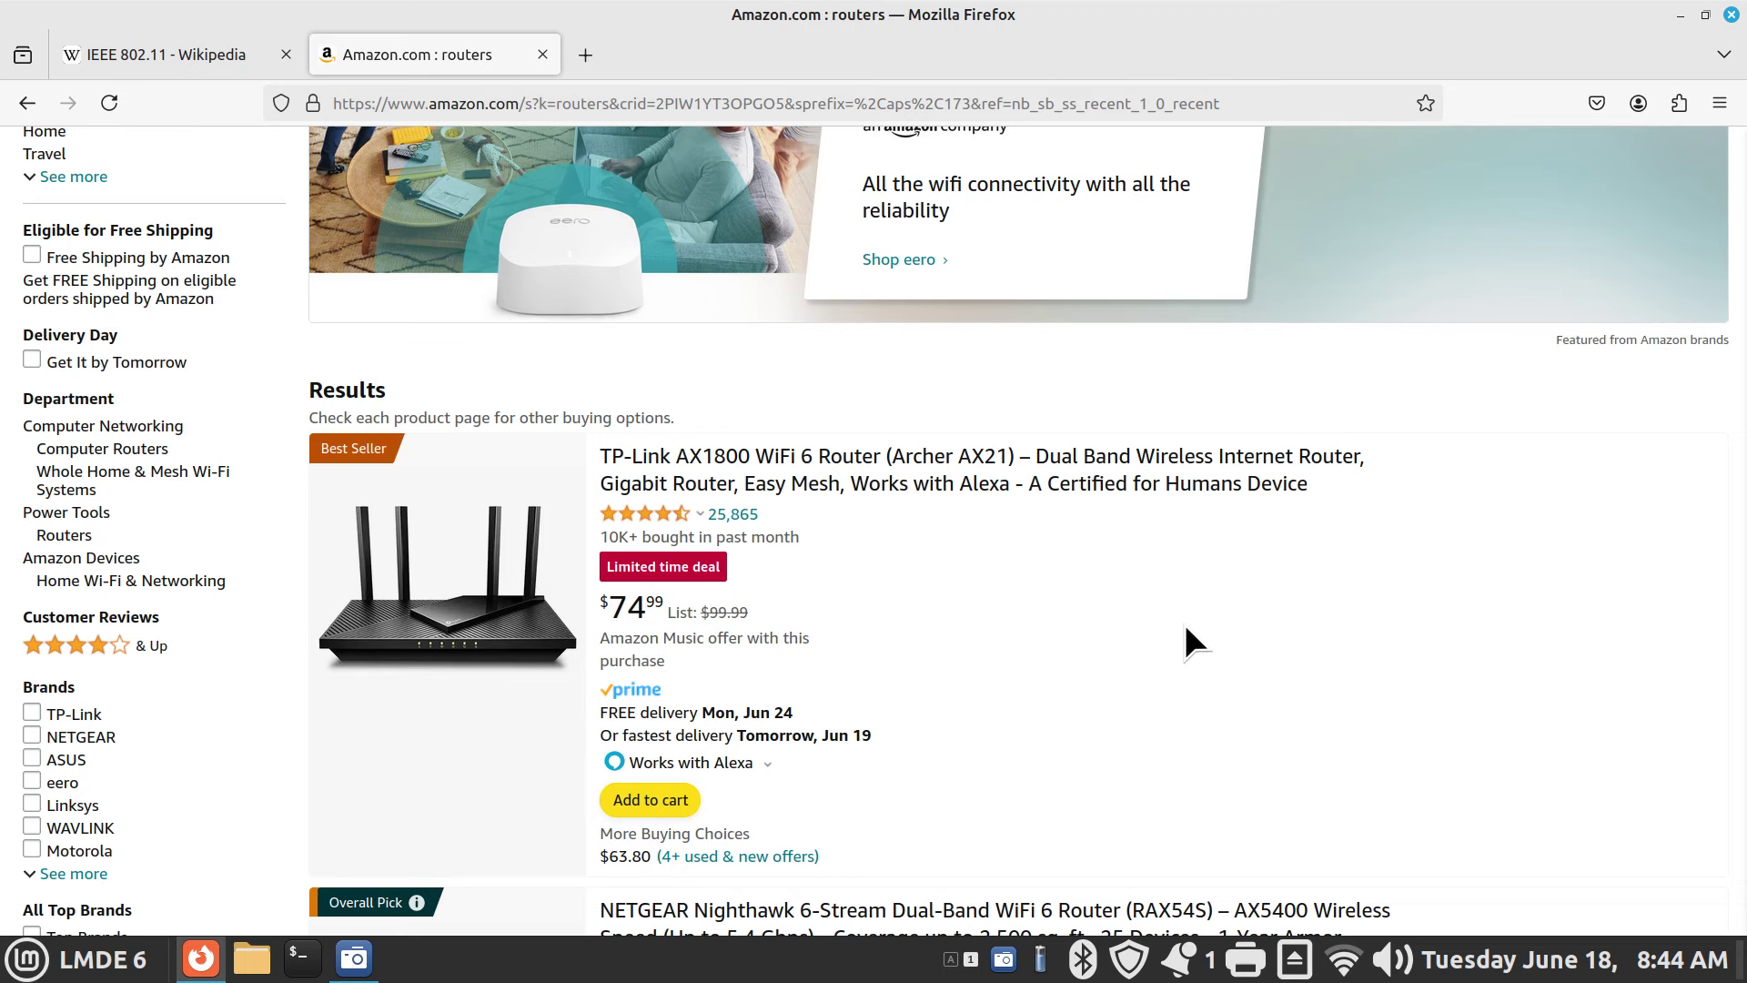
scroll(1188, 621, "down", 3)
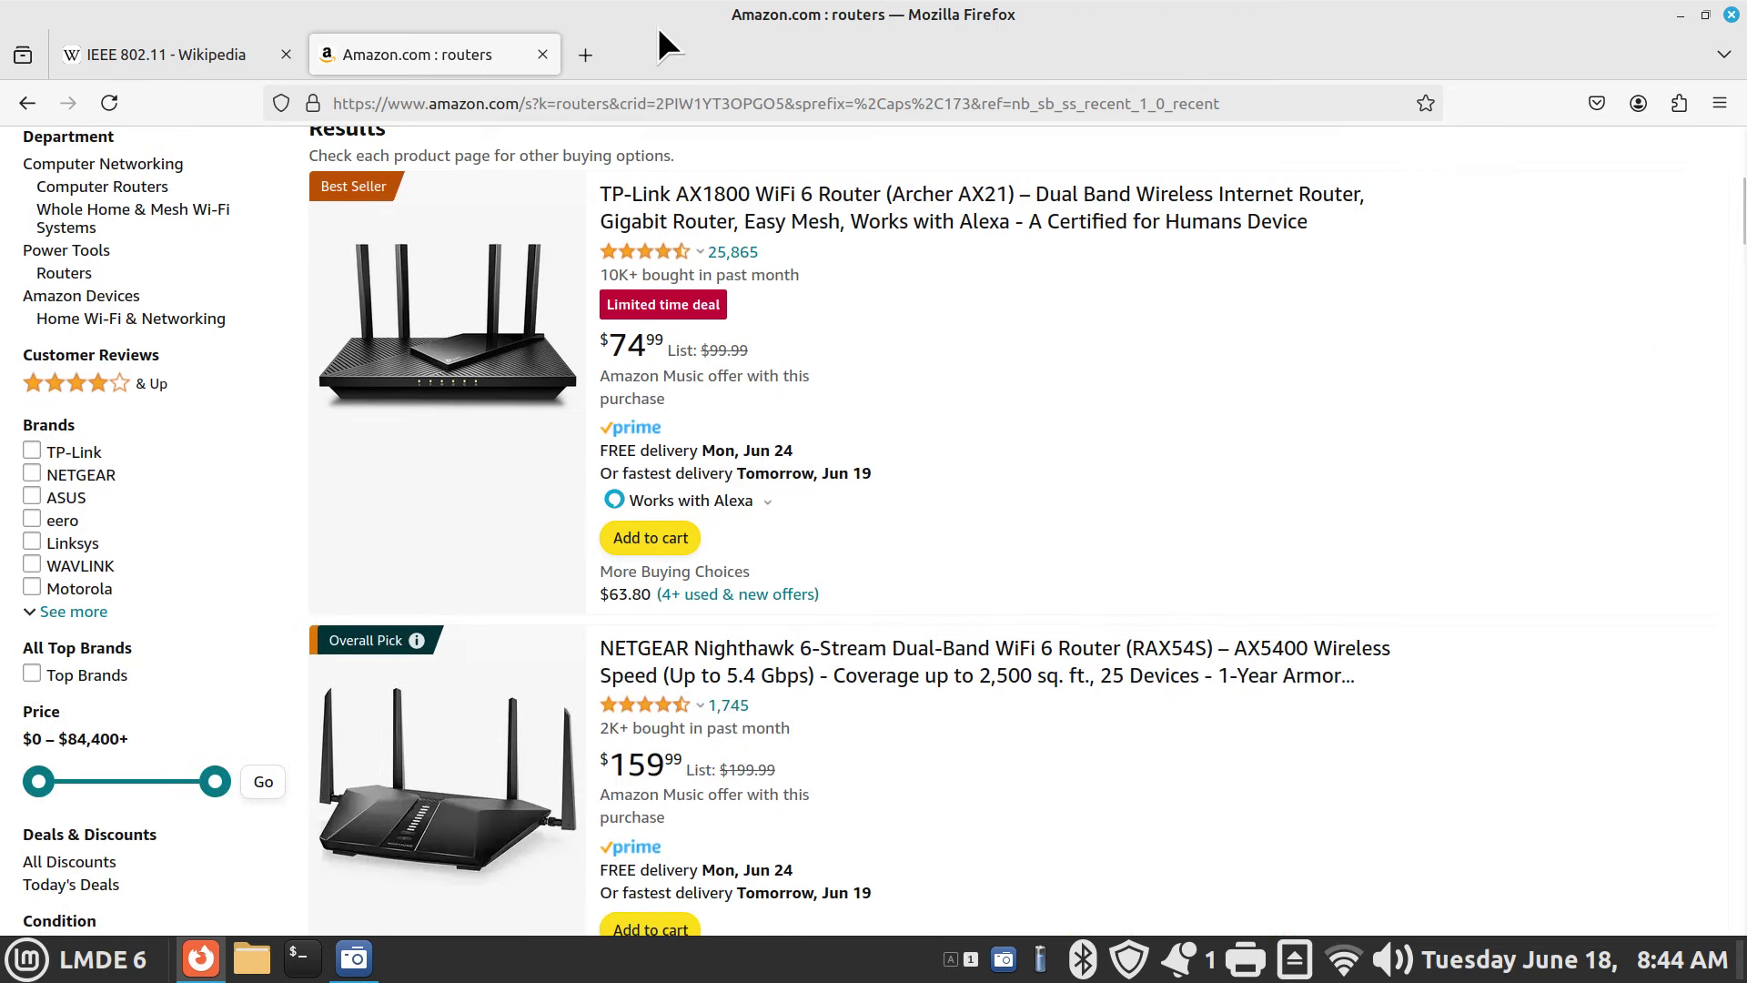
left_click(189, 48)
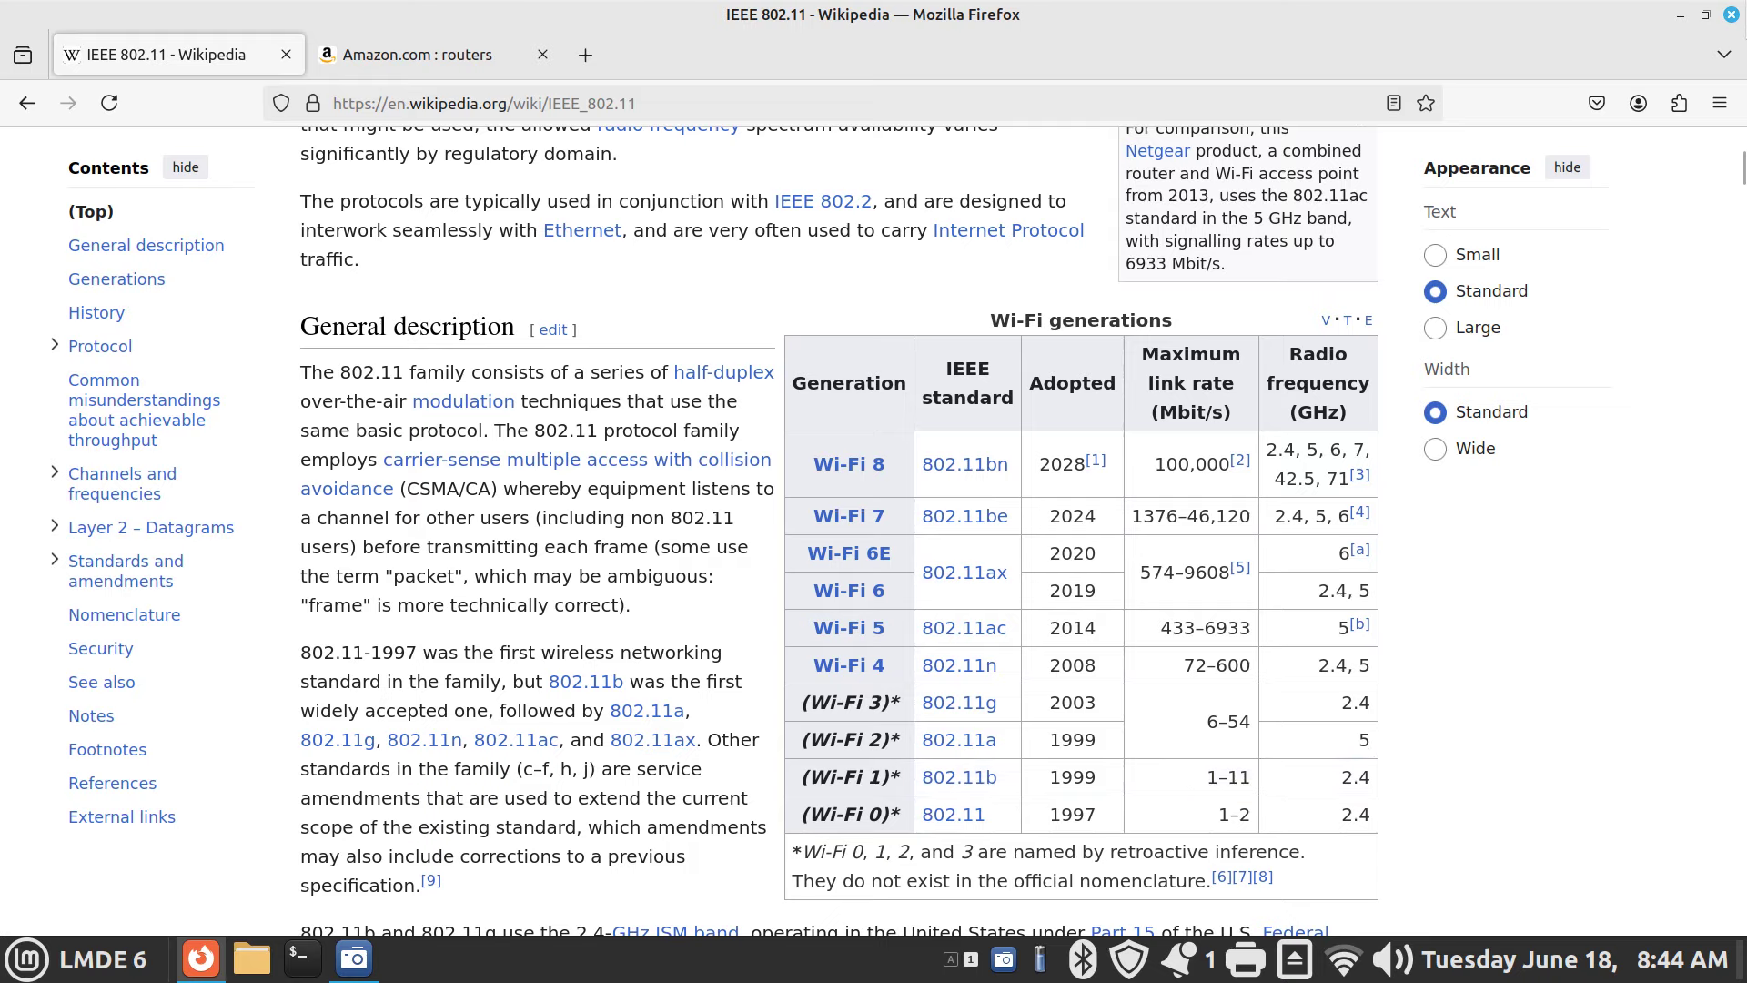
left_click(1731, 14)
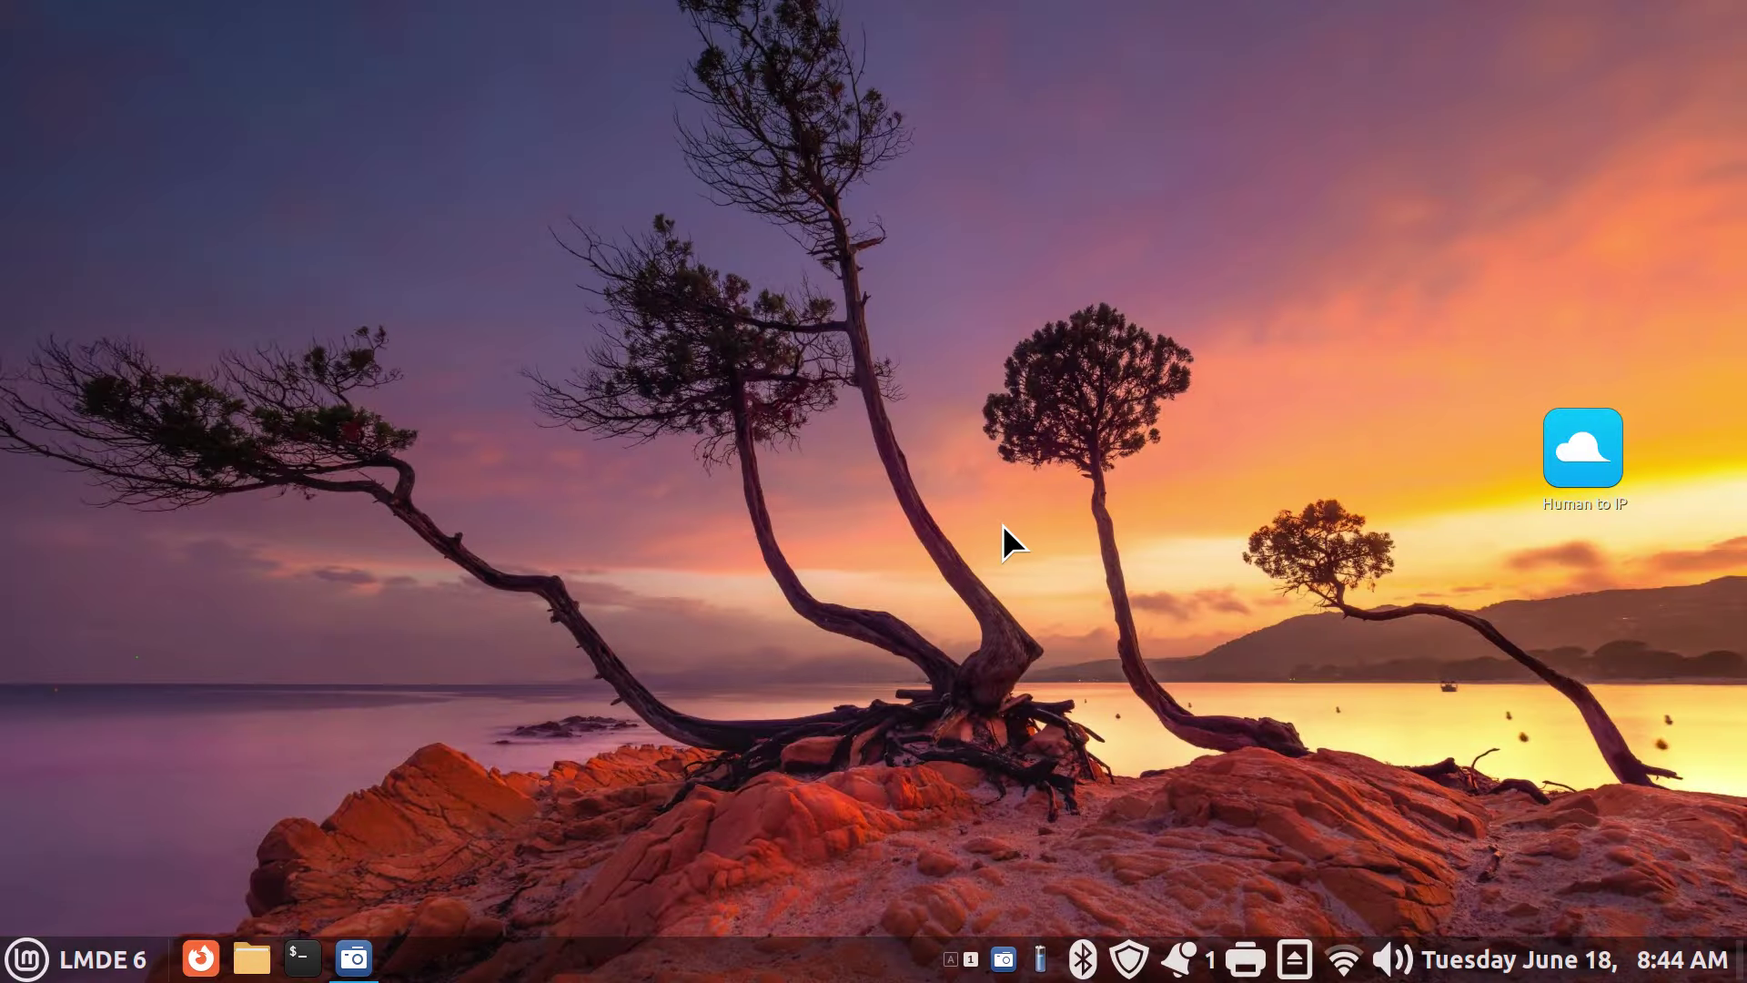